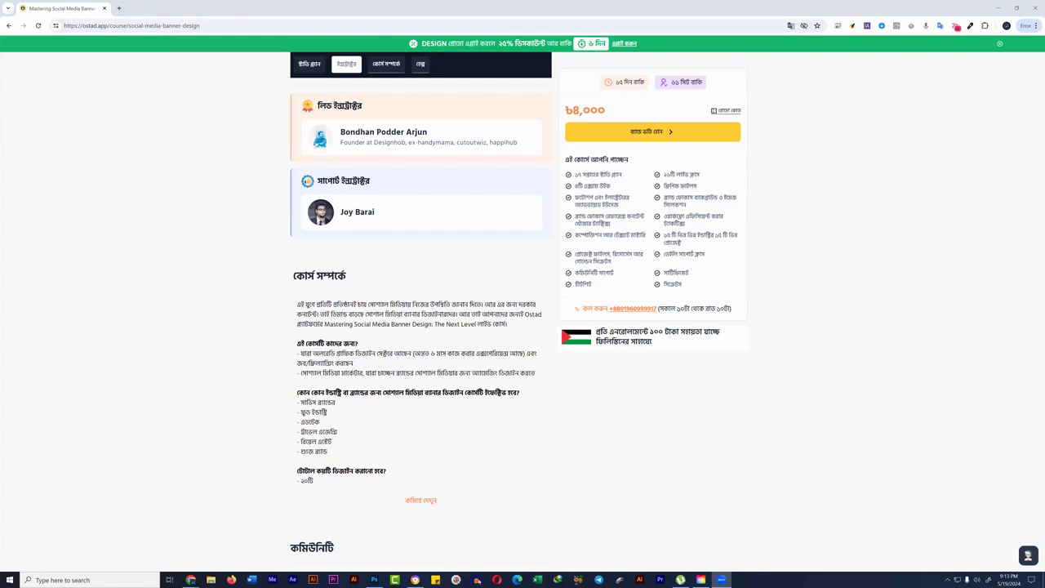
# Step: Switch to Photoshop and create a blank 1800 × 1800 px RGB document with a white background
pyautogui.click(374, 580)
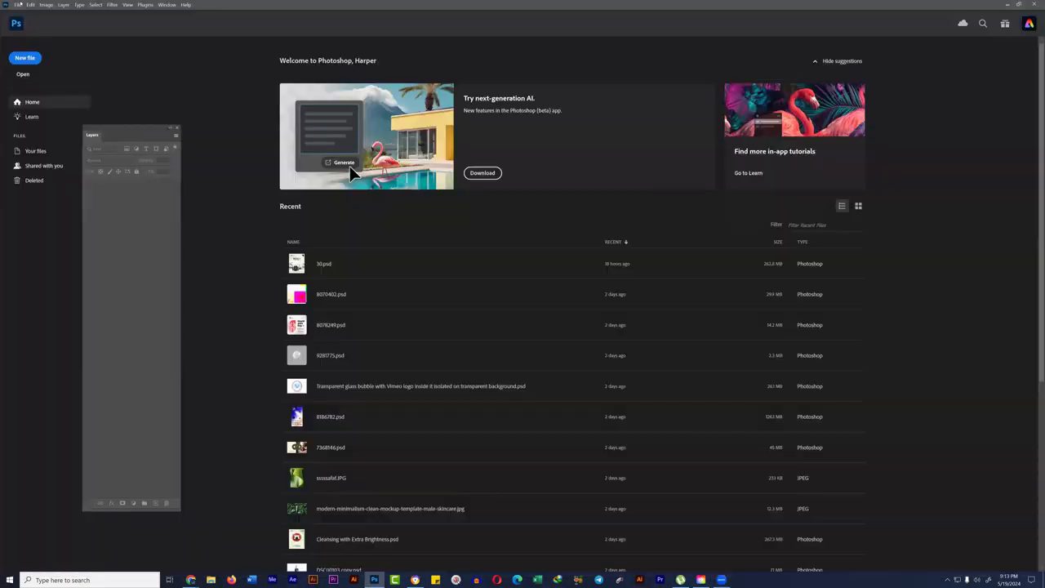
pyautogui.click(18, 5)
pyautogui.click(27, 13)
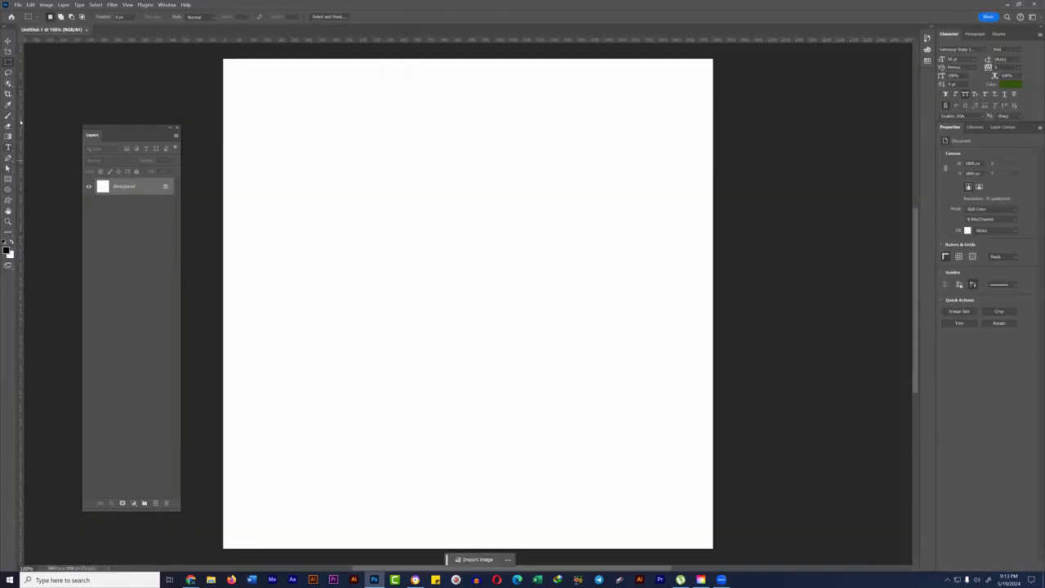
# Step: Brush two black asterisk bullets near the canvas's upper left and a long horizontal line beside the first one
pyautogui.click(8, 115)
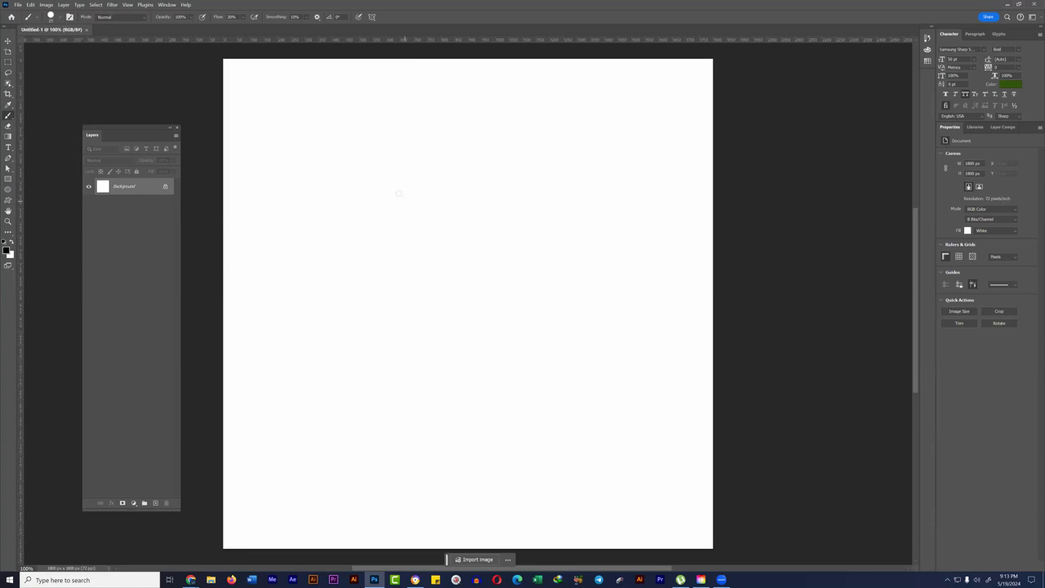
pyautogui.moveTo(331, 177); pyautogui.dragTo(639, 175)
pyautogui.moveTo(322, 161); pyautogui.dragTo(313, 188)
pyautogui.moveTo(284, 175)
pyautogui.mouseDown()
pyautogui.moveTo(399, 170)
pyautogui.moveTo(351, 164)
pyautogui.mouseUp()
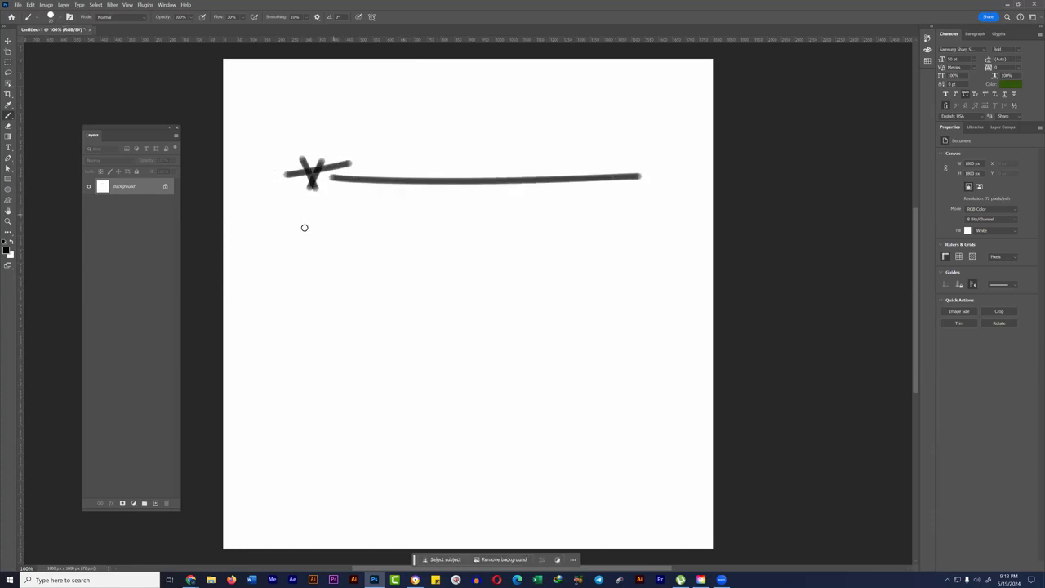
pyautogui.moveTo(317, 213); pyautogui.dragTo(282, 243)
pyautogui.moveTo(288, 200)
pyautogui.mouseDown()
pyautogui.moveTo(304, 236)
pyautogui.moveTo(319, 223)
pyautogui.mouseUp()
# Step: Sketch a banner layout in the lower canvas: a square frame holding an irregular product outline, a short logo stroke and three text lines
pyautogui.moveTo(365, 329); pyautogui.dragTo(369, 503)
pyautogui.moveTo(363, 329)
pyautogui.mouseDown()
pyautogui.moveTo(589, 384)
pyautogui.moveTo(427, 508)
pyautogui.moveTo(322, 501)
pyautogui.mouseUp()
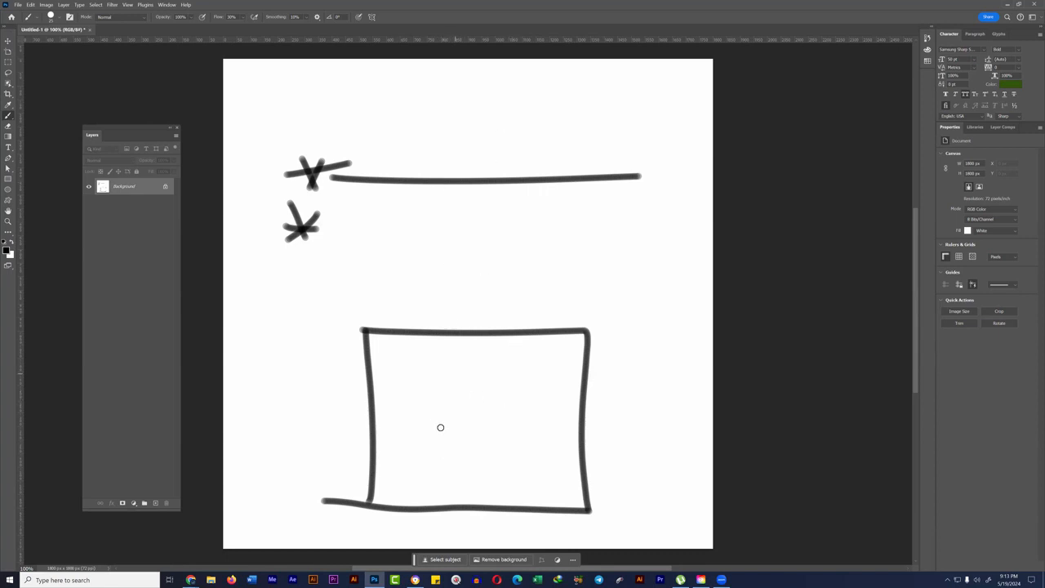
pyautogui.moveTo(440, 445)
pyautogui.mouseDown()
pyautogui.moveTo(474, 435)
pyautogui.moveTo(522, 418)
pyautogui.moveTo(524, 452)
pyautogui.moveTo(521, 463)
pyautogui.moveTo(437, 461)
pyautogui.mouseUp()
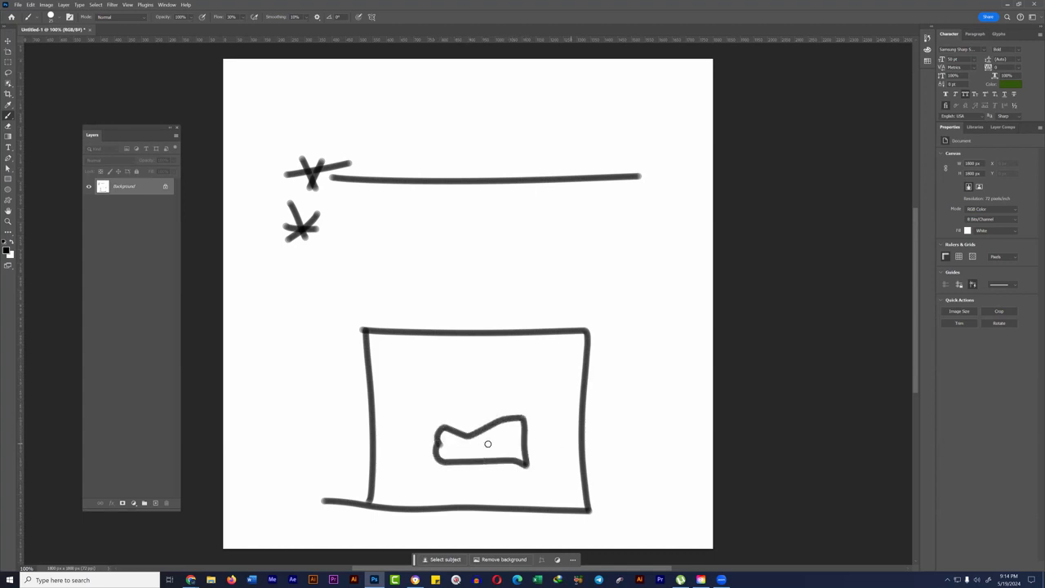
pyautogui.moveTo(385, 347); pyautogui.dragTo(421, 352)
pyautogui.moveTo(503, 371)
pyautogui.mouseDown()
pyautogui.moveTo(454, 382)
pyautogui.moveTo(501, 378)
pyautogui.mouseUp()
pyautogui.moveTo(433, 402); pyautogui.dragTo(523, 393)
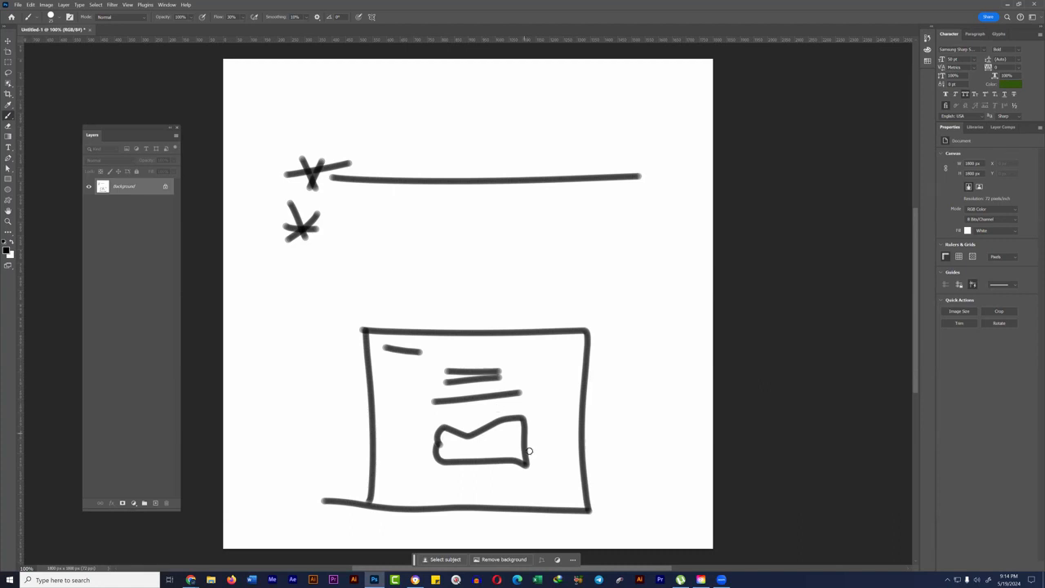
# Step: Brush an arrow and callout lines from the product outline past the frame, plus extra strokes over the logo, headline and product
pyautogui.moveTo(517, 445)
pyautogui.mouseDown()
pyautogui.moveTo(559, 481)
pyautogui.moveTo(557, 456)
pyautogui.mouseUp()
pyautogui.moveTo(537, 477)
pyautogui.mouseDown()
pyautogui.moveTo(658, 465)
pyautogui.moveTo(593, 481)
pyautogui.mouseUp()
pyautogui.moveTo(635, 499); pyautogui.dragTo(601, 514)
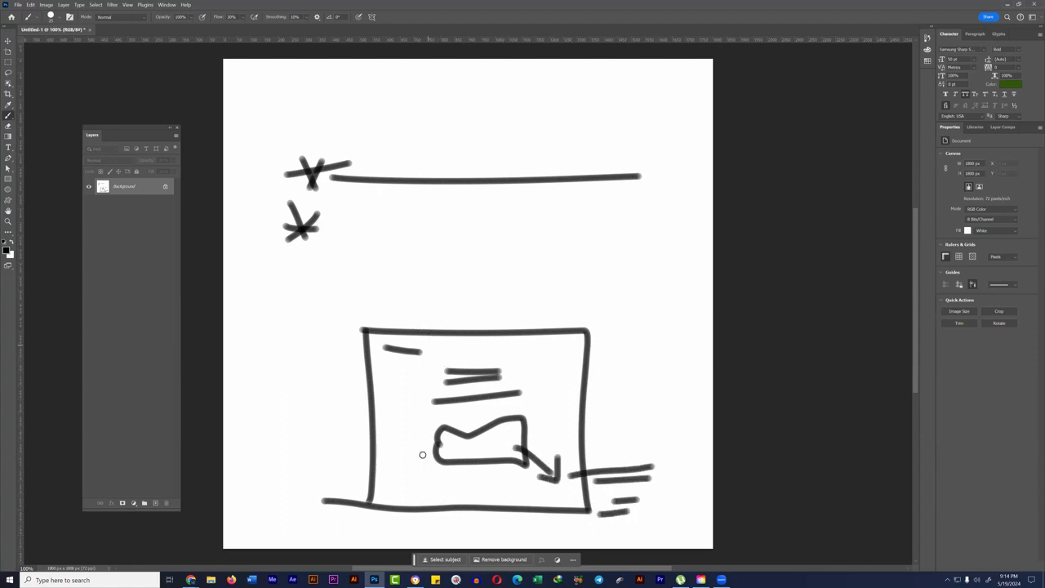
pyautogui.moveTo(445, 443); pyautogui.dragTo(409, 443)
pyautogui.moveTo(407, 369); pyautogui.dragTo(408, 319)
pyautogui.moveTo(487, 352); pyautogui.dragTo(471, 362)
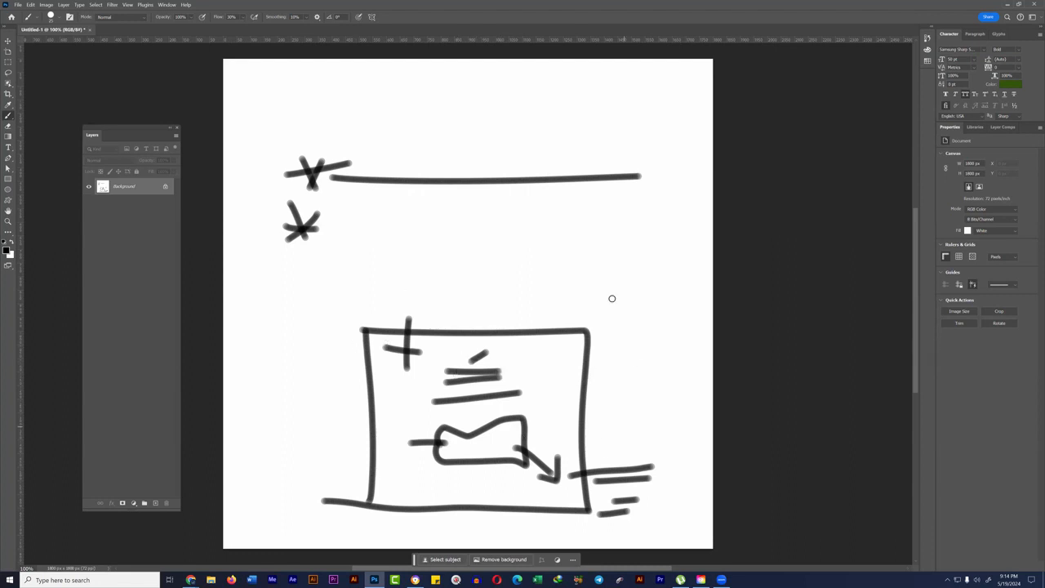
# Step: Circle the whole banner sketch, then brush a few short lines above it to its right and circle them
pyautogui.moveTo(460, 288); pyautogui.dragTo(391, 328)
pyautogui.moveTo(410, 502)
pyautogui.mouseDown()
pyautogui.moveTo(667, 411)
pyautogui.moveTo(459, 318)
pyautogui.mouseUp()
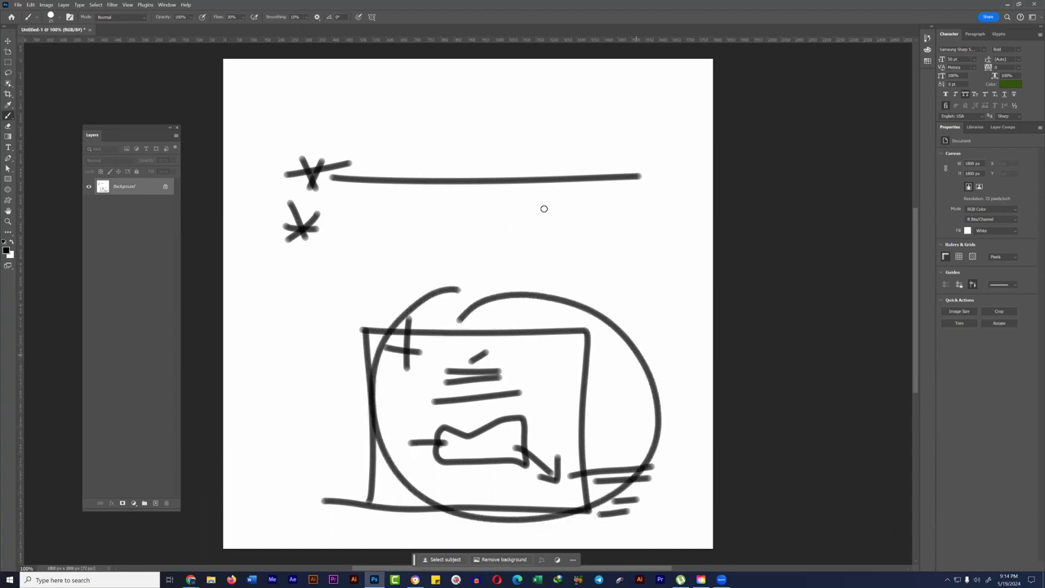
pyautogui.moveTo(595, 215)
pyautogui.mouseDown()
pyautogui.moveTo(620, 216)
pyautogui.moveTo(573, 230)
pyautogui.mouseUp()
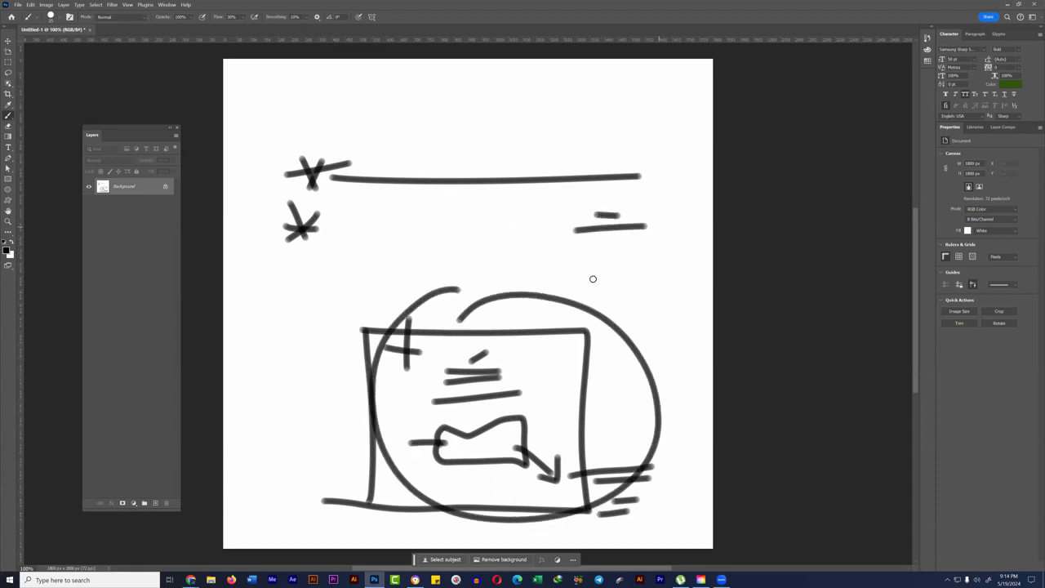
pyautogui.moveTo(591, 279); pyautogui.dragTo(619, 272)
pyautogui.moveTo(538, 214)
pyautogui.mouseDown()
pyautogui.moveTo(543, 270)
pyautogui.moveTo(686, 204)
pyautogui.moveTo(508, 246)
pyautogui.mouseUp()
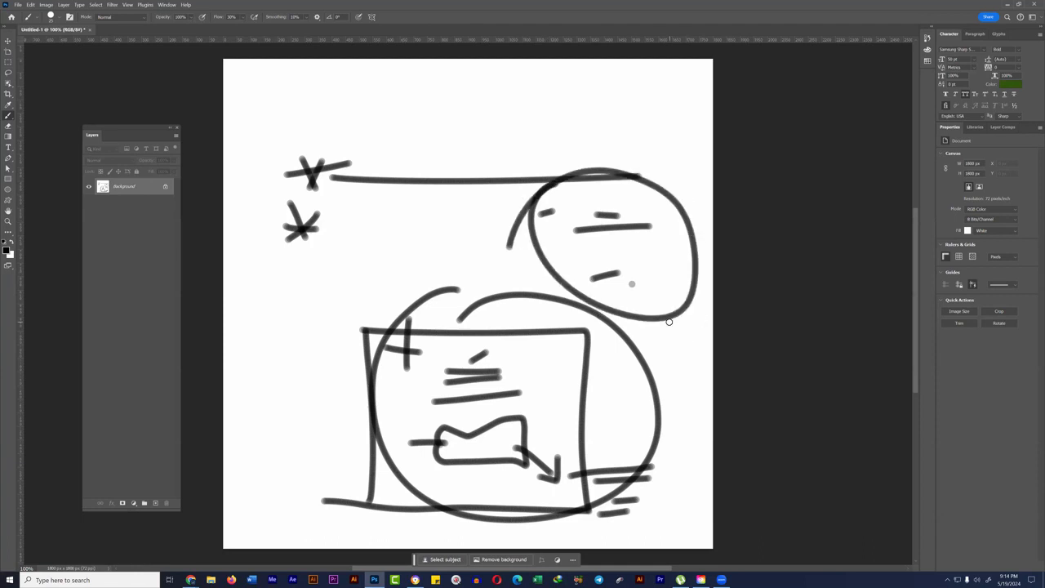
# Step: Undo the brush strokes back to the plain banner sketch, removing the circles, callout lines, arrow and extra marks
pyautogui.hotkey('ctrl', 'z')
pyautogui.hotkey('ctrl', 'z')
pyautogui.hotkey('ctrl', 'z')
pyautogui.hotkey('ctrl', 'z')
pyautogui.hotkey('ctrl', 'z')
pyautogui.hotkey('ctrl', 'z')
pyautogui.hotkey('ctrl', 'z')
pyautogui.hotkey('ctrl', 'z')
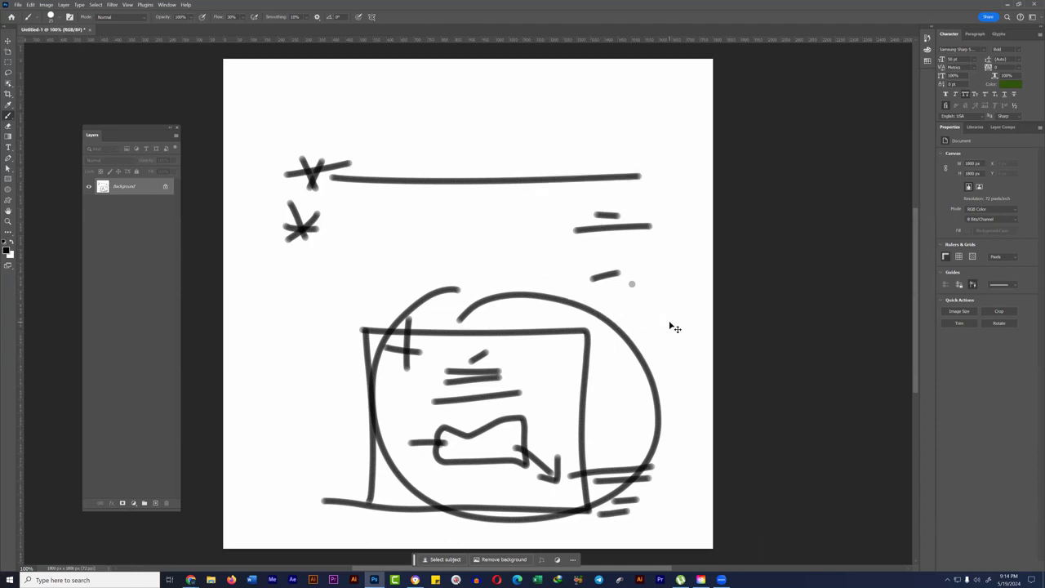
pyautogui.hotkey('ctrl', 'z')
pyautogui.hotkey('ctrl', 'z')
pyautogui.hotkey('ctrl', 'z')
pyautogui.hotkey('ctrl', 'z')
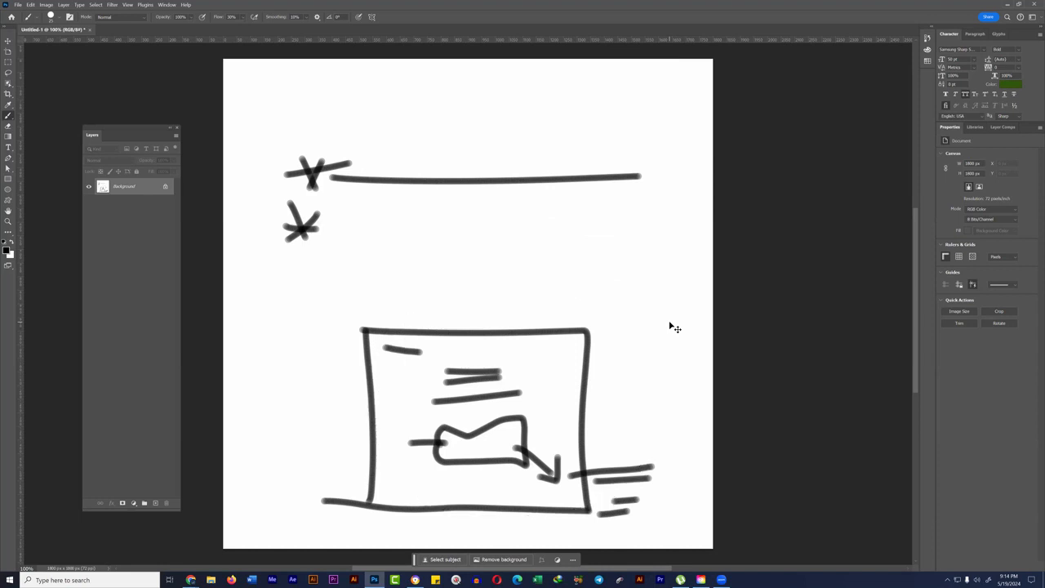
pyautogui.hotkey('ctrl', 'z')
pyautogui.hotkey('ctrl', 'z')
pyautogui.hotkey('ctrl', 'z')
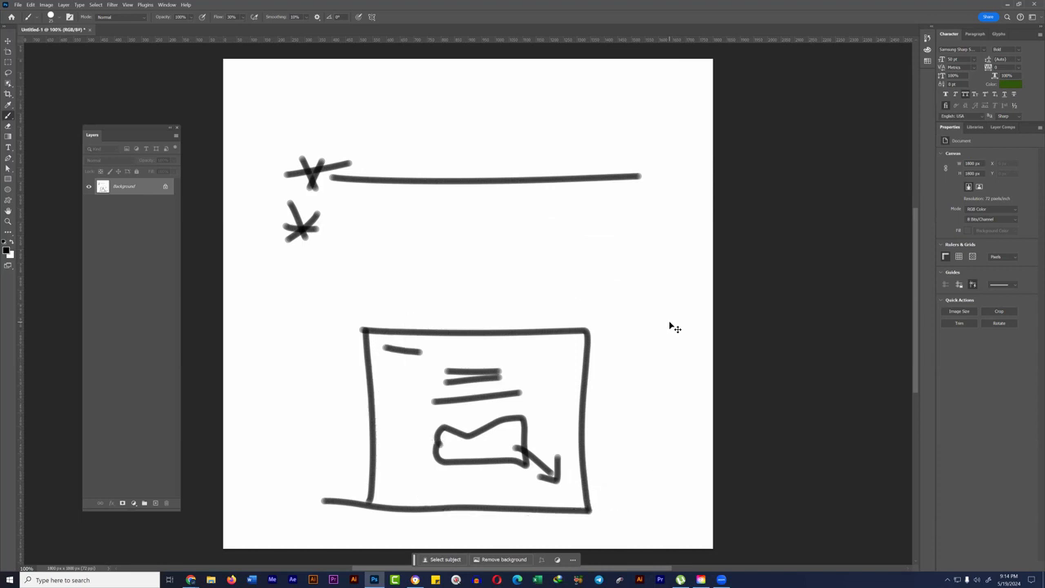
pyautogui.hotkey('ctrl', 'z')
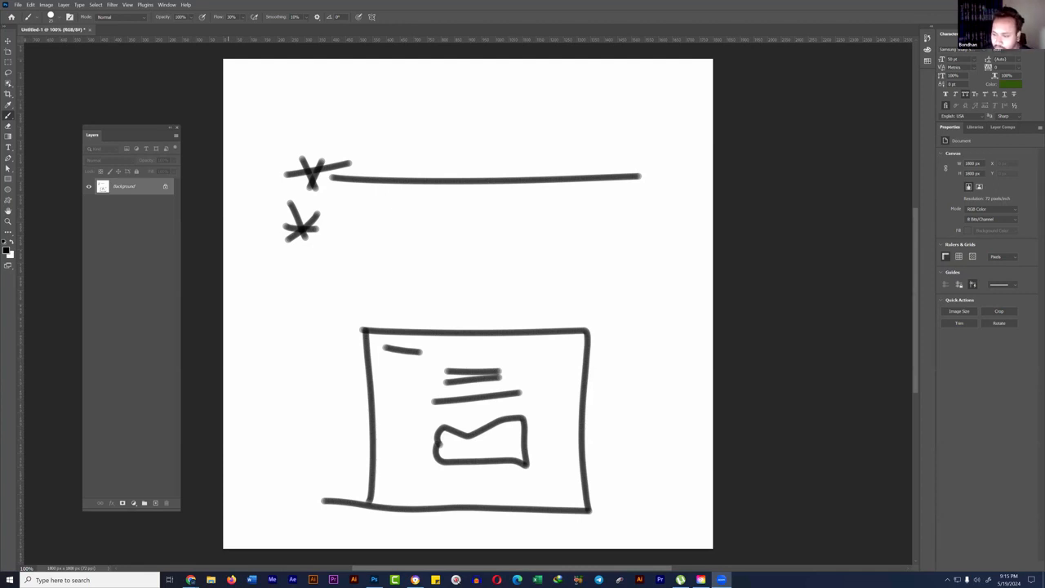
# Step: Switch to the Chrome window with the course page and open pinterest.com in a new tab
pyautogui.moveTo(190, 580)
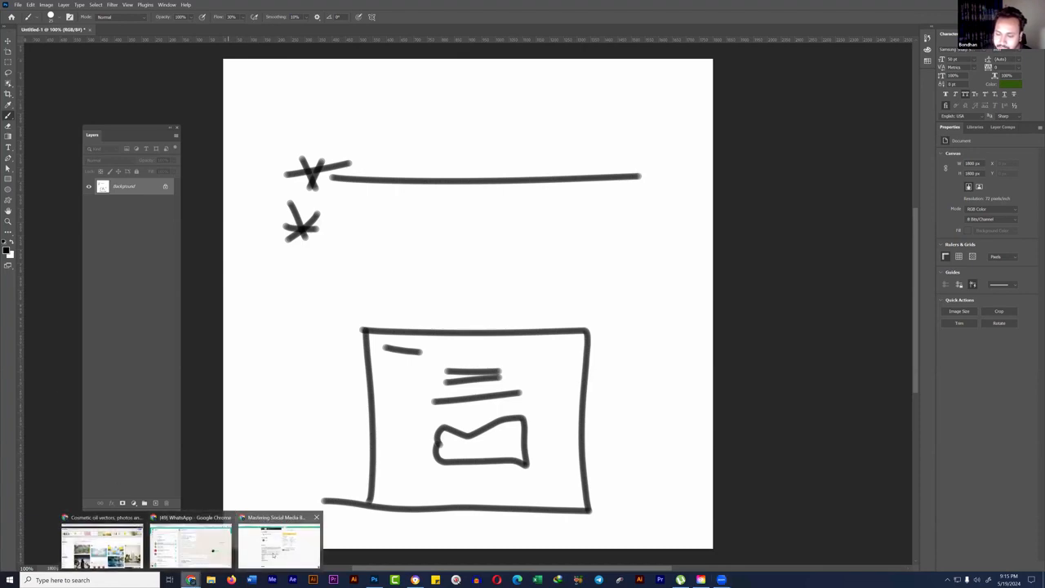
pyautogui.click(274, 543)
pyautogui.hotkey('ctrl', 't')
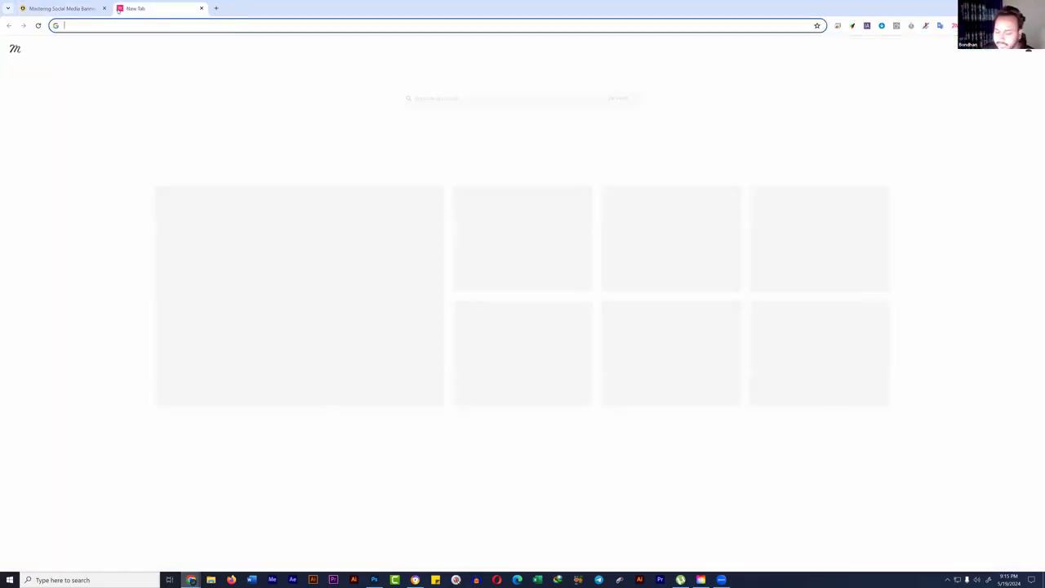
pyautogui.write('pinterest.com')
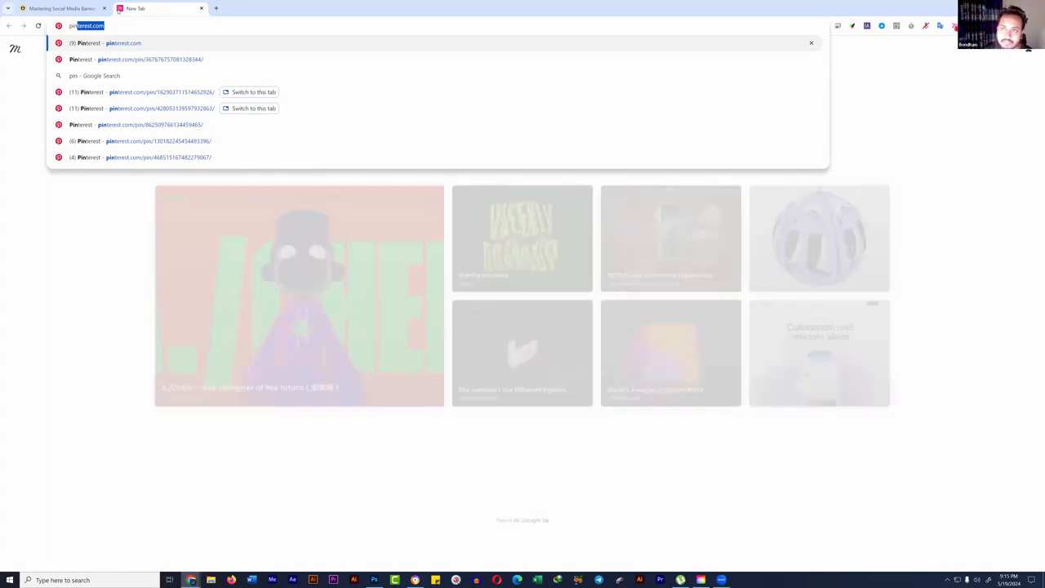
pyautogui.press('Return')
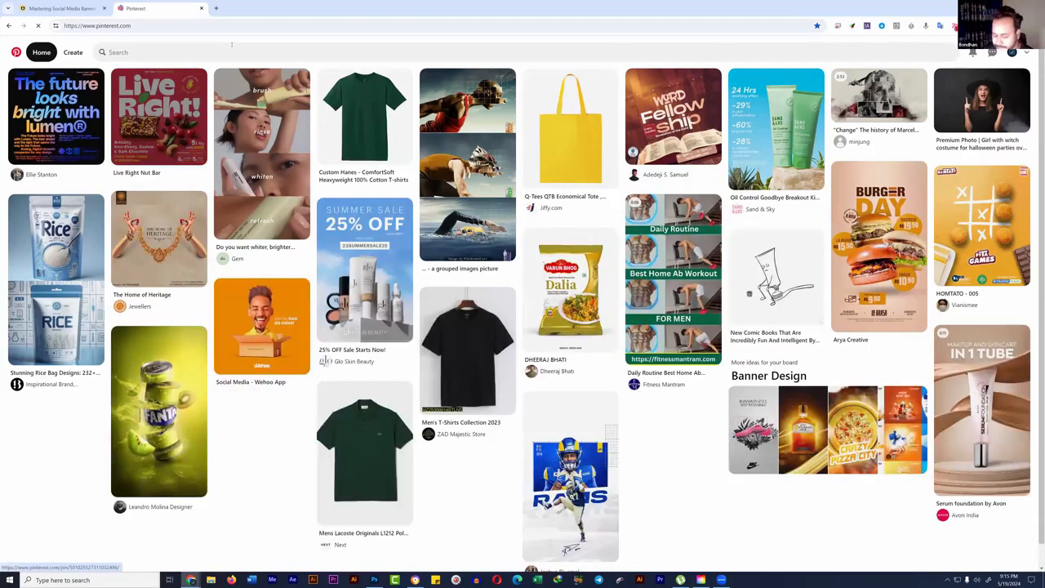
# Step: Search Pinterest for "shoes ads design"
pyautogui.click(232, 47)
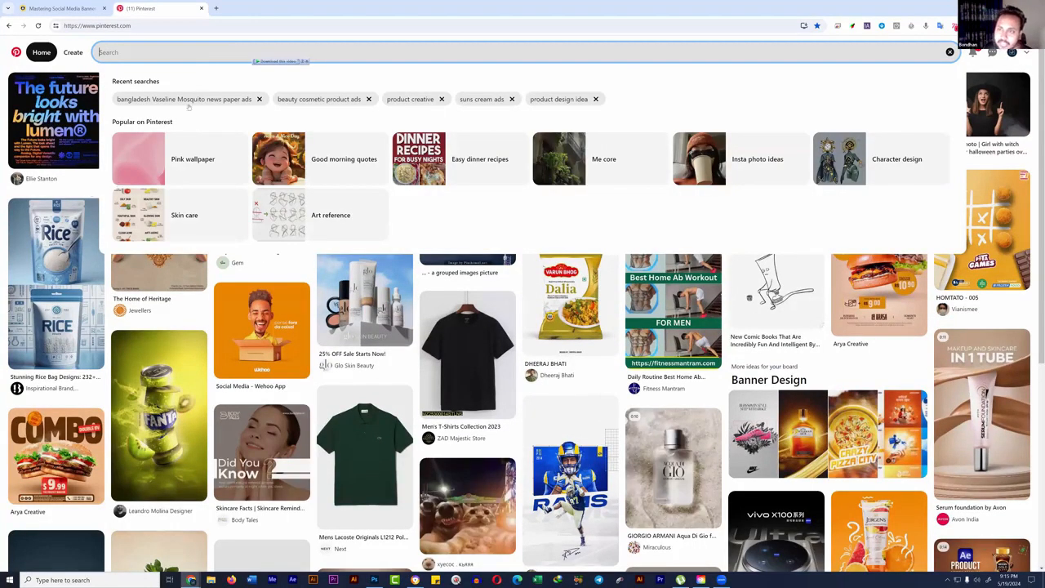
pyautogui.write('shoes a')
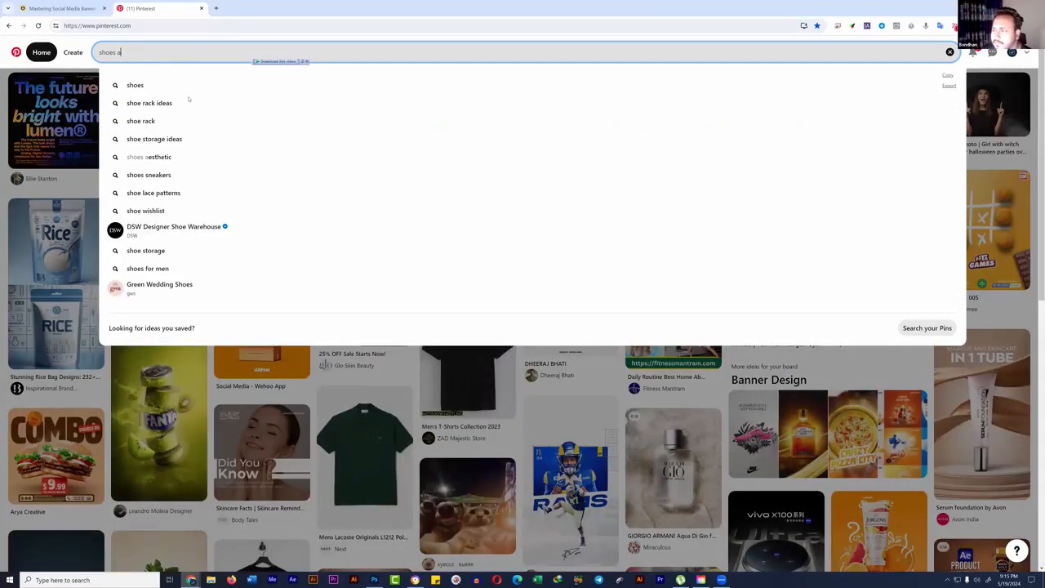
pyautogui.write('ds design')
pyautogui.press('Return')
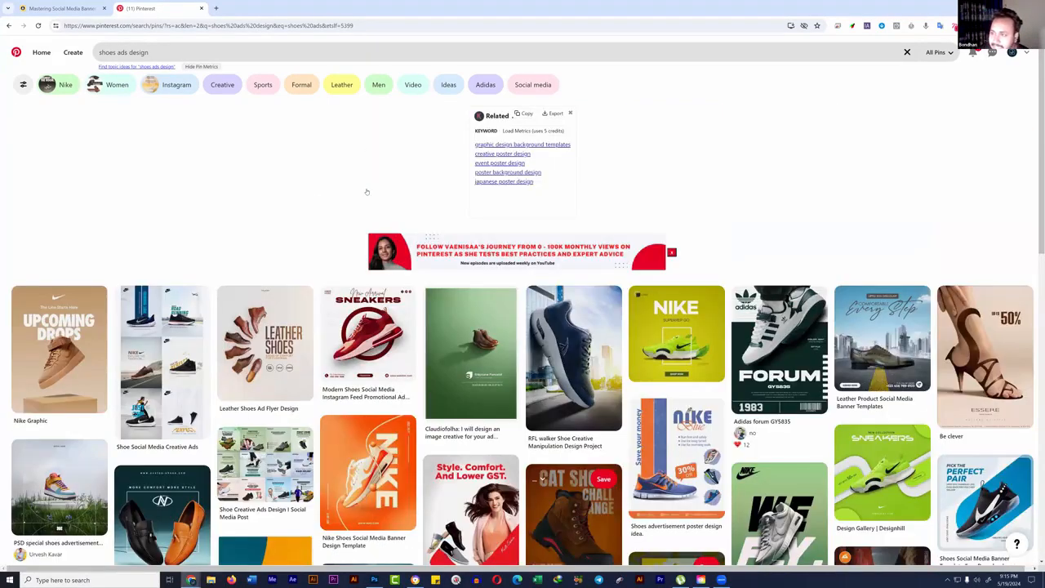
# Step: Browse the shoe ad results and view the Leather Shoes, New Arrival Sneakers and Nike Upcoming Drops pins in separate tabs
pyautogui.scroll(-2, 98, 204)
pyautogui.scroll(-2, 98, 203)
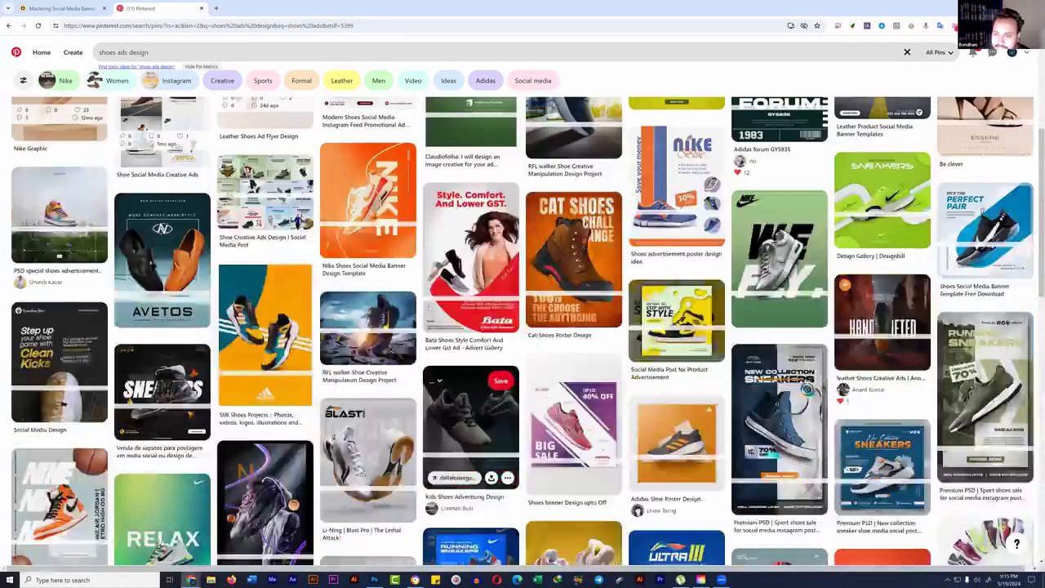
pyautogui.scroll(2, 98, 203)
pyautogui.click(265, 8)
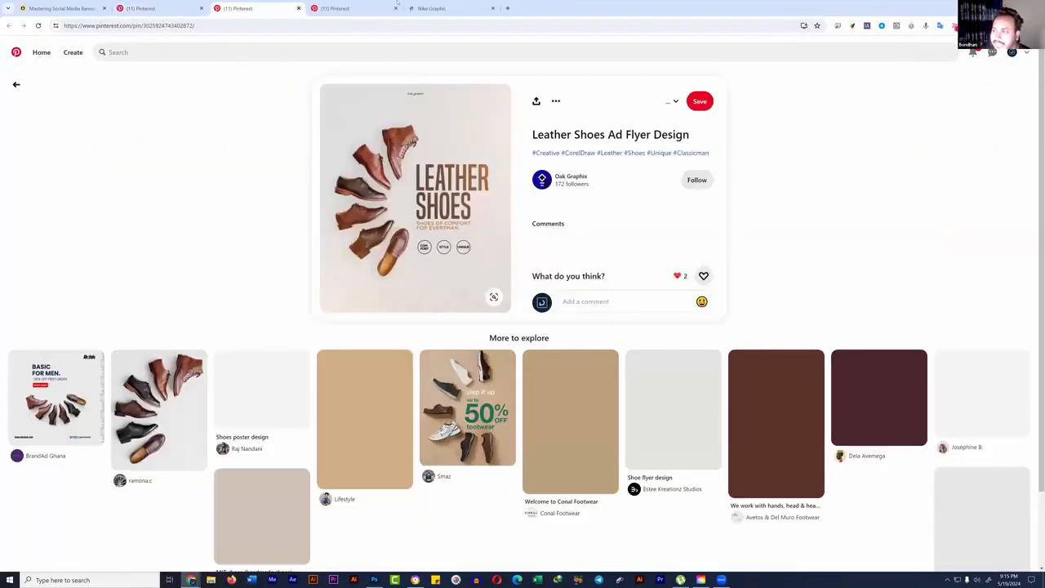
pyautogui.click(383, 5)
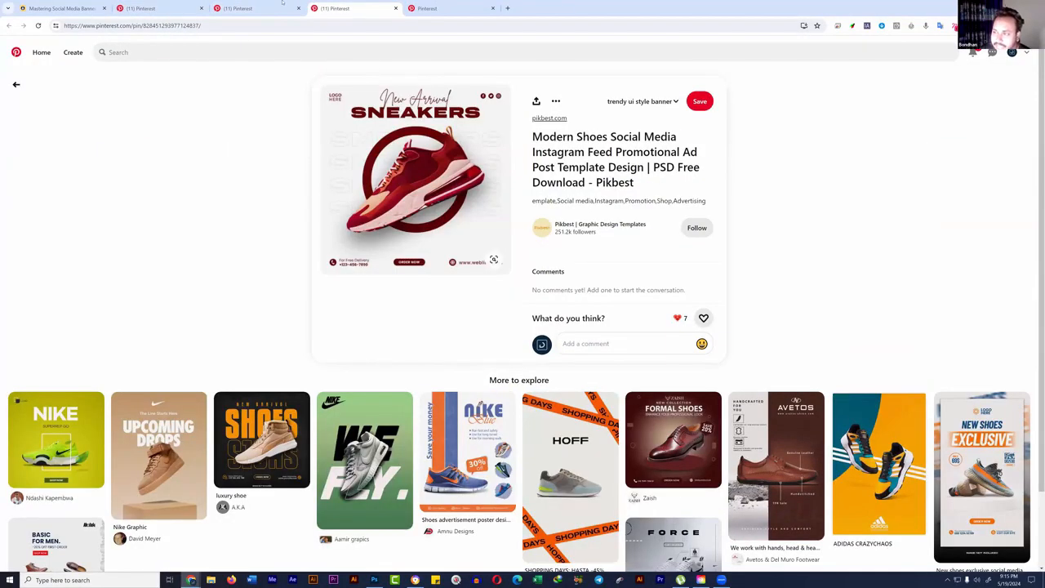
pyautogui.click(432, 8)
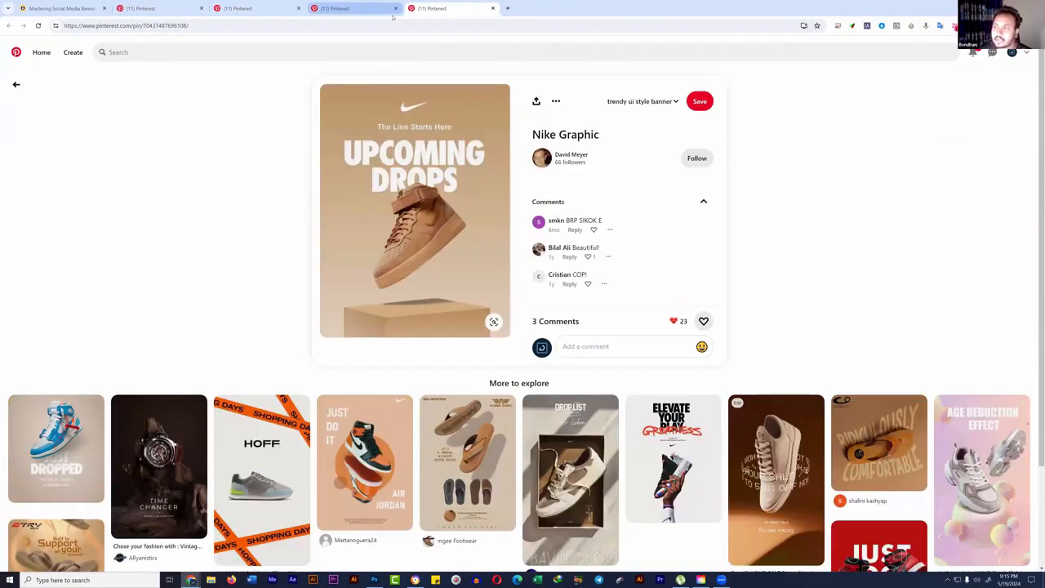
pyautogui.click(381, 14)
pyautogui.hotkey('ctrl', 'Tab')
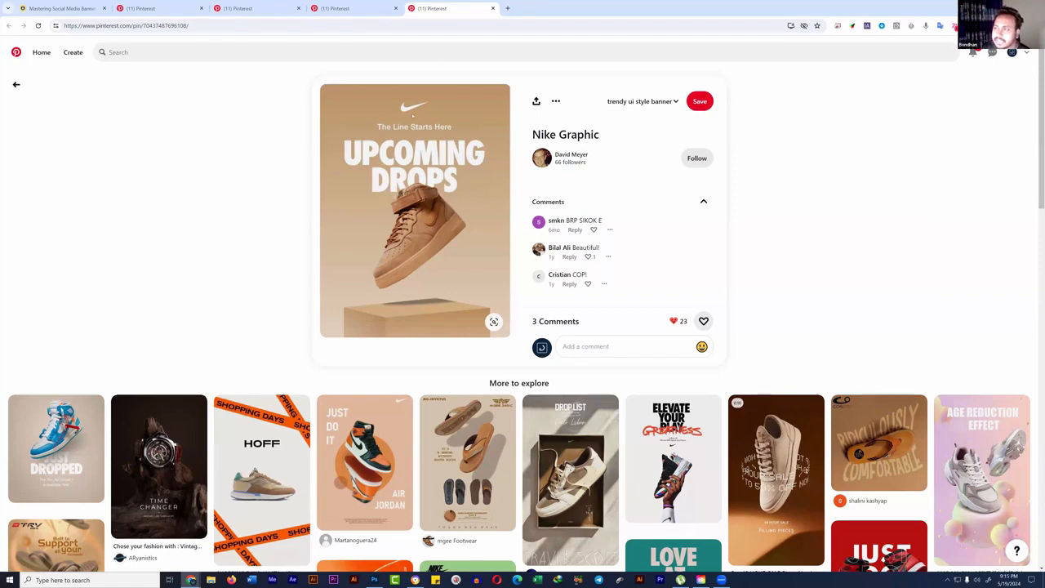
# Step: Examine the Nike Upcoming Drops layout, open the related HOFF shoe ad in a new tab and return to the Nike pin
pyautogui.moveTo(400, 172)
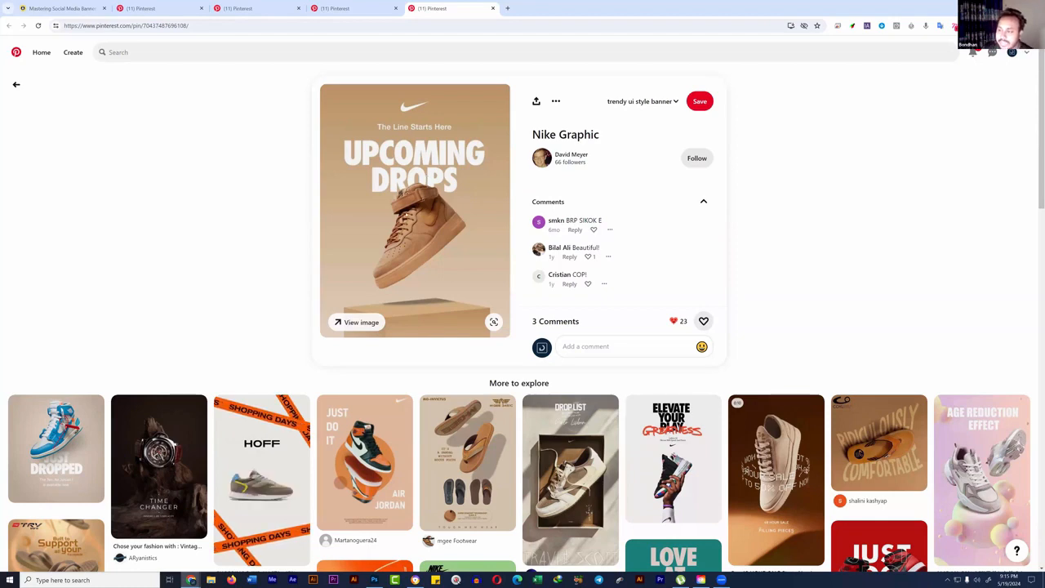
pyautogui.click(266, 463)
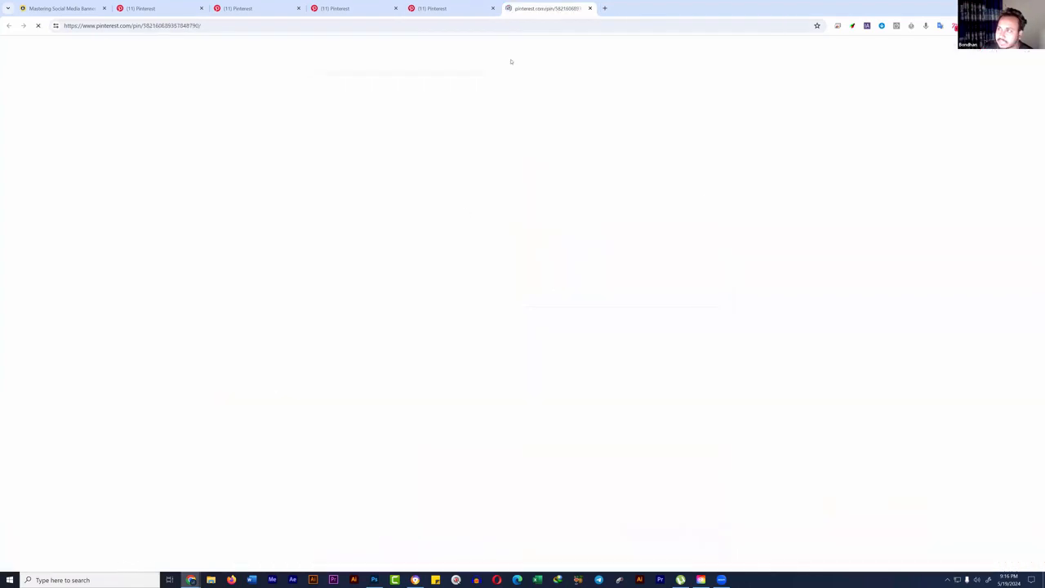
pyautogui.click(430, 7)
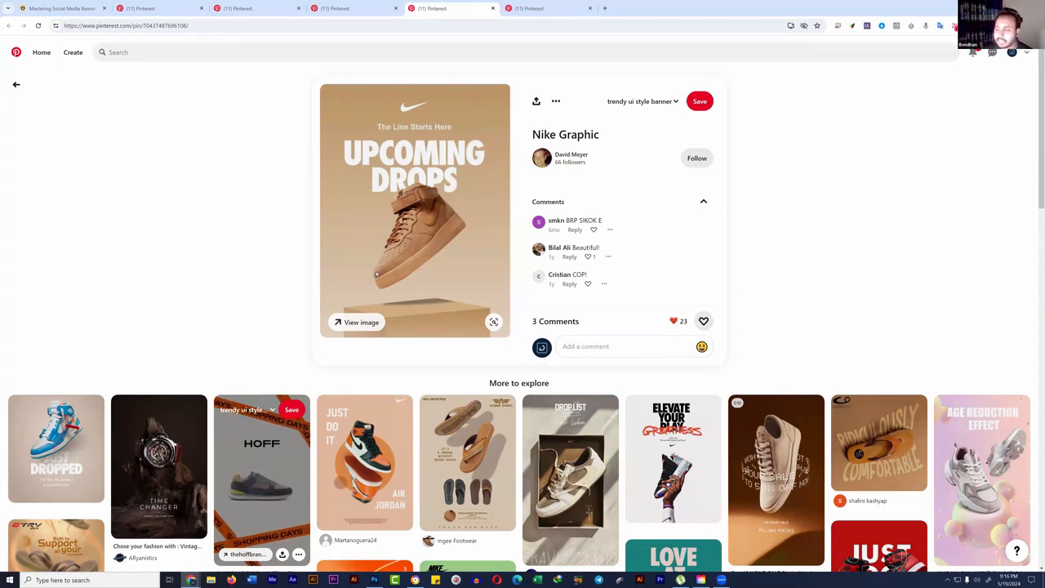
# Step: Revisit the sneakers and leather shoes pins, then open the RFL walker Shoe Creative Manipulation pin from the search results
pyautogui.click(336, 8)
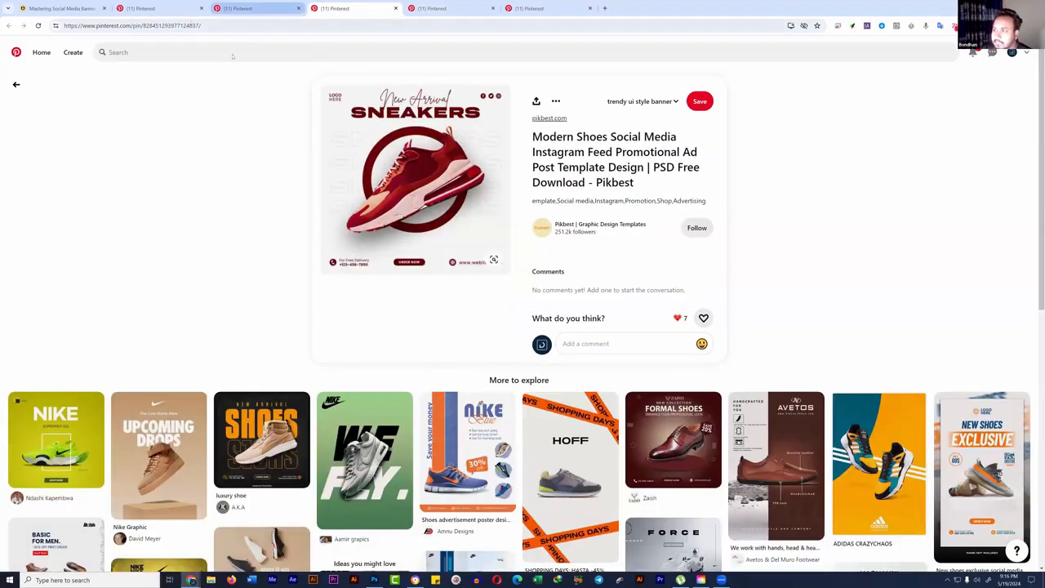
pyautogui.click(245, 8)
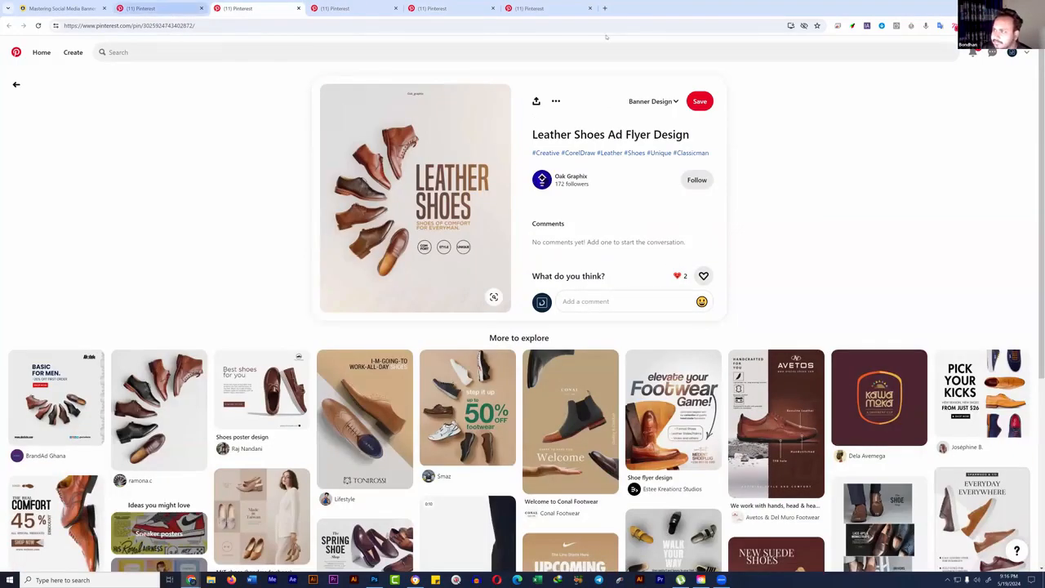
pyautogui.click(155, 9)
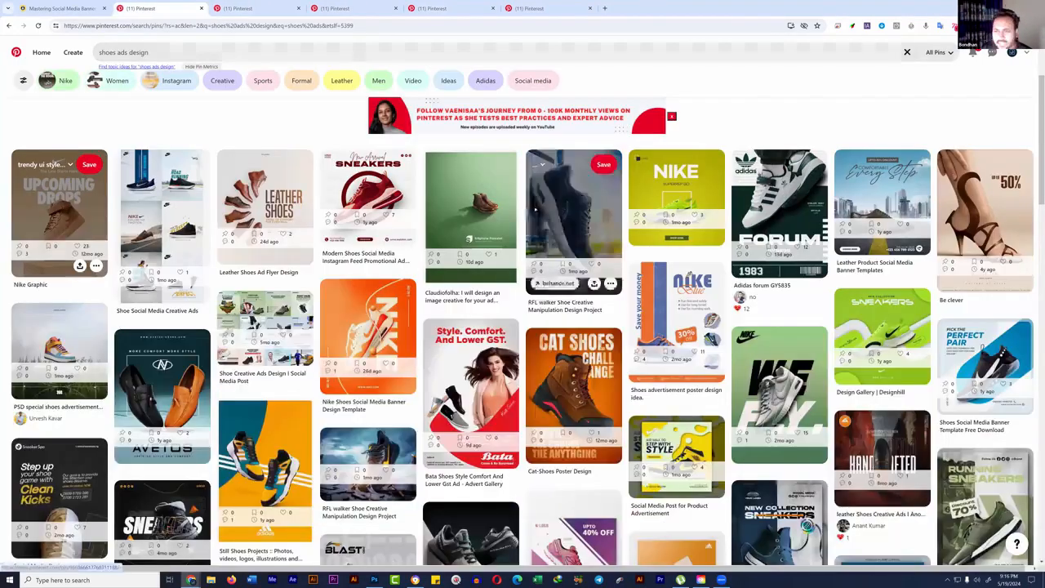
pyautogui.click(552, 222)
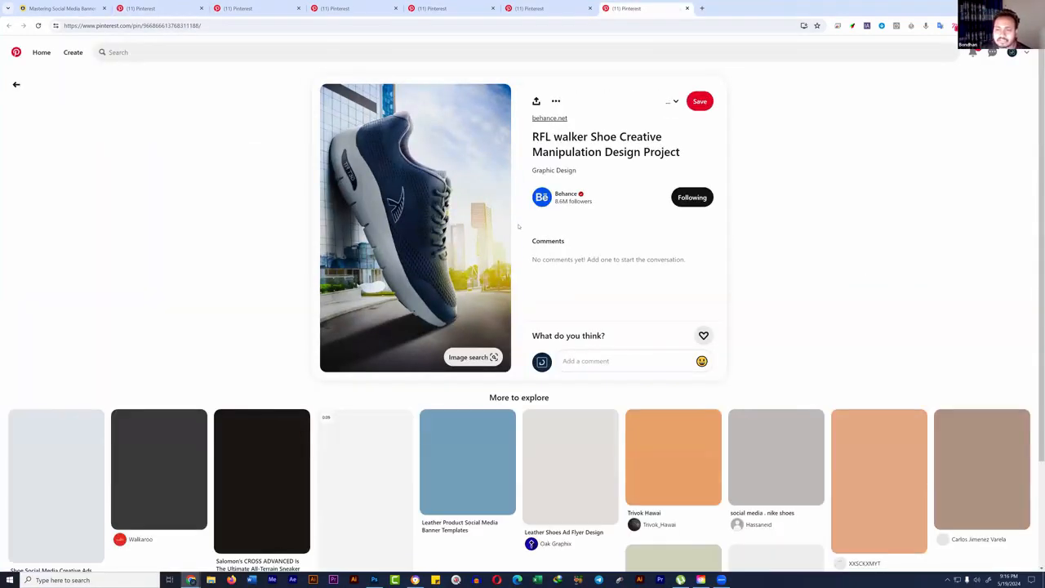
# Step: Examine the RFL walker shoe pin and its related designs, then revisit the New Arrival Sneakers and Leather Shoes pins
pyautogui.scroll(-3, 517, 226)
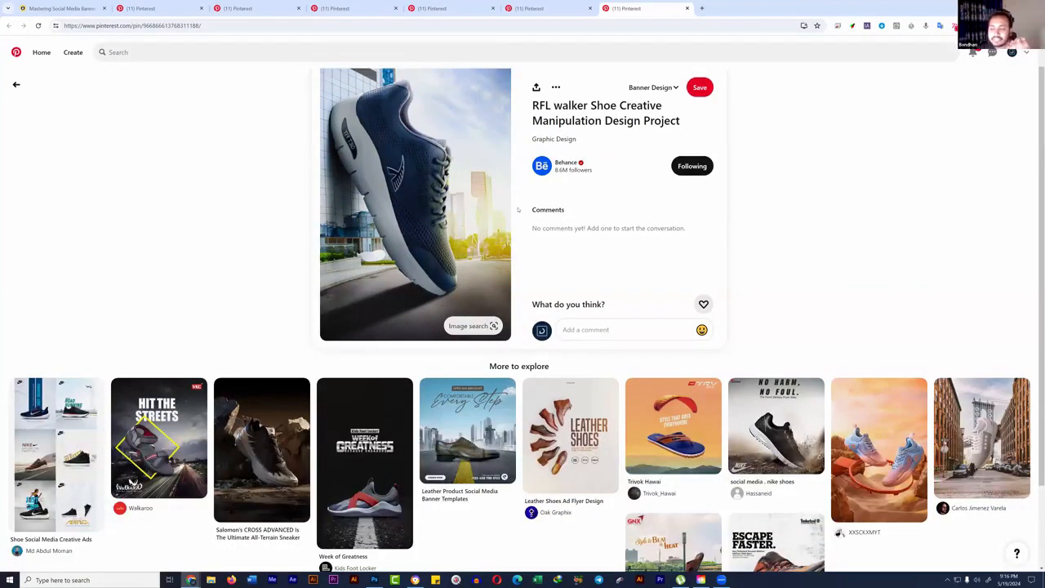
pyautogui.scroll(3, 517, 210)
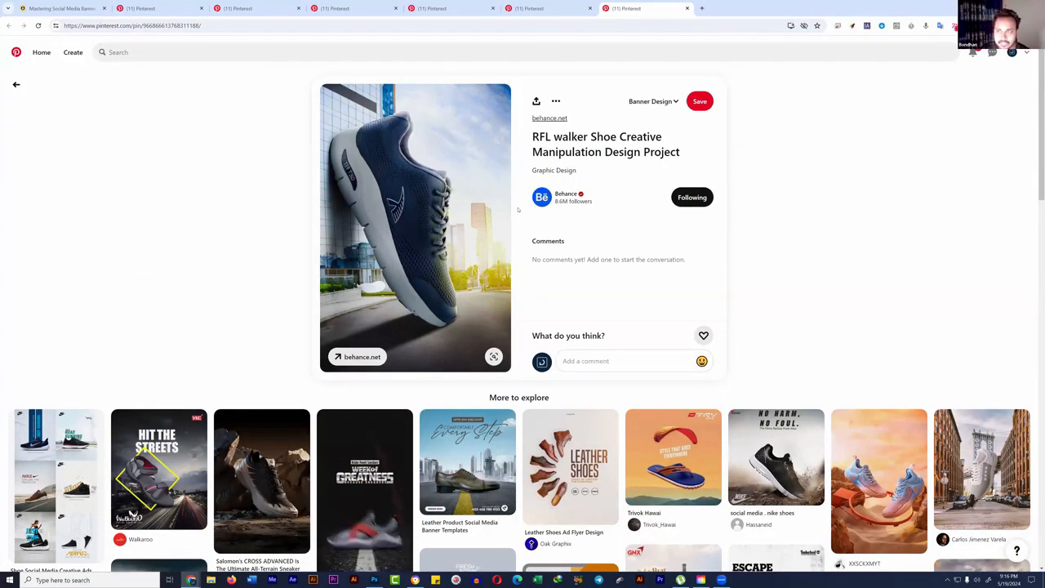
pyautogui.click(380, 6)
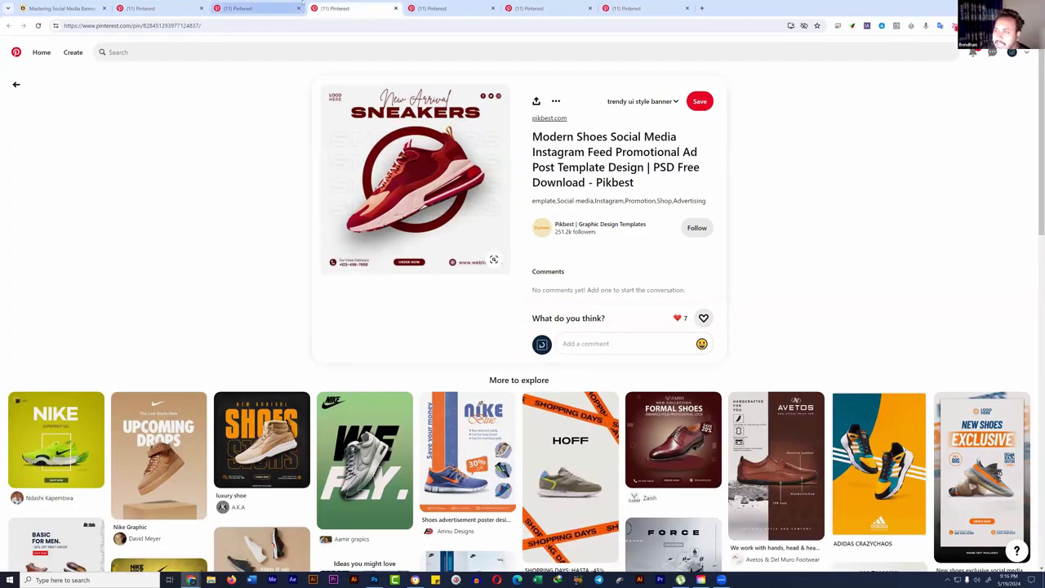
pyautogui.click(245, 8)
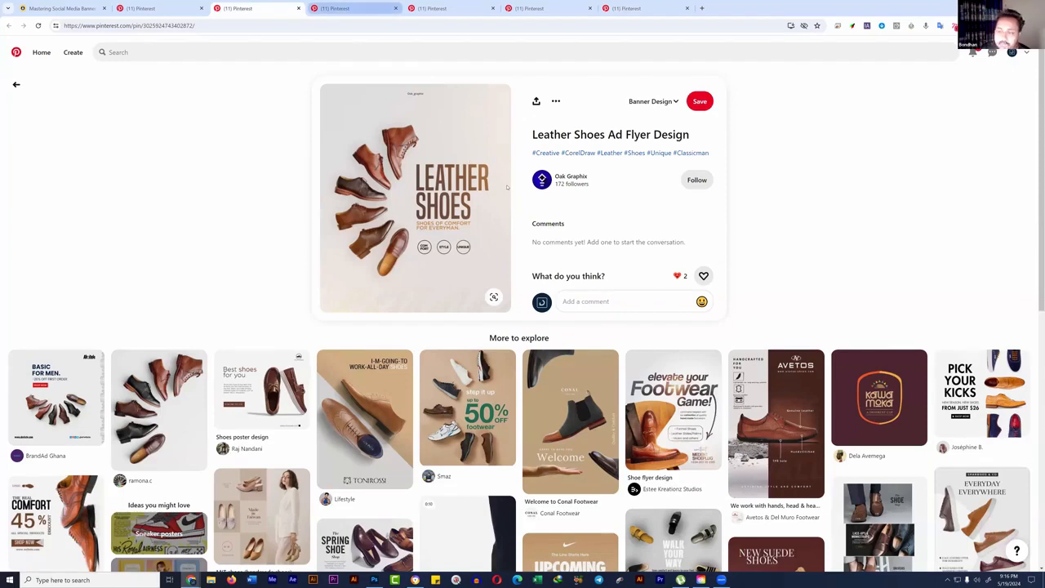
# Step: Return to the Nike Upcoming Drops pin and view the related Just Dropped Air Jordan pin in a new tab
pyautogui.click(347, 8)
pyautogui.click(445, 8)
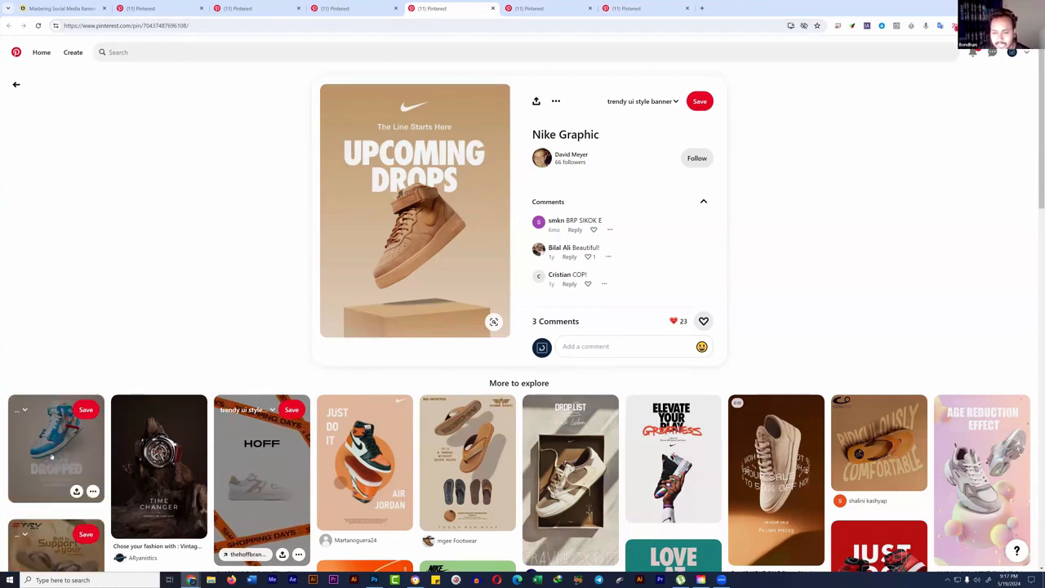
pyautogui.middleClick(37, 409)
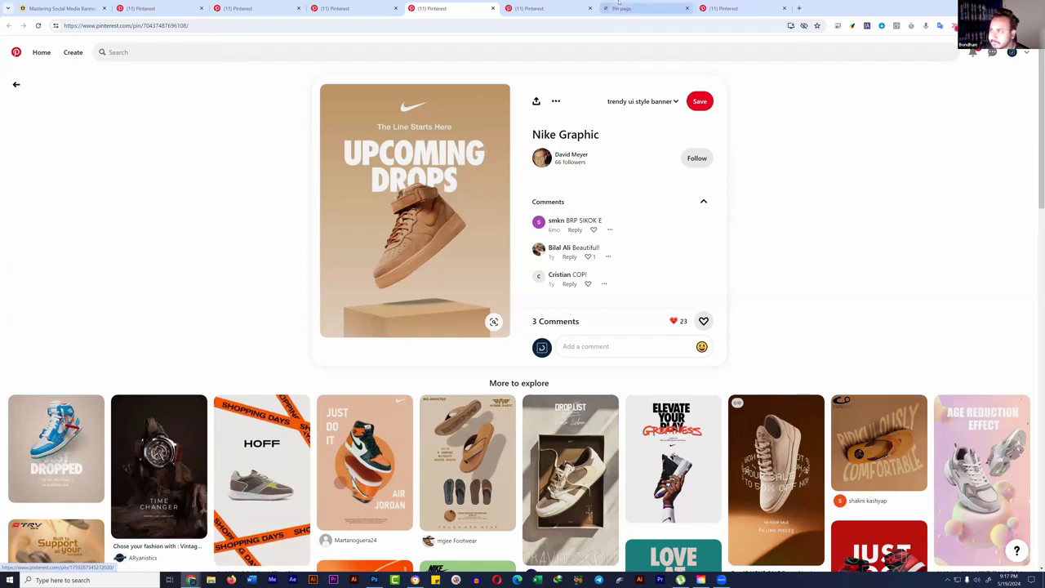
pyautogui.click(641, 8)
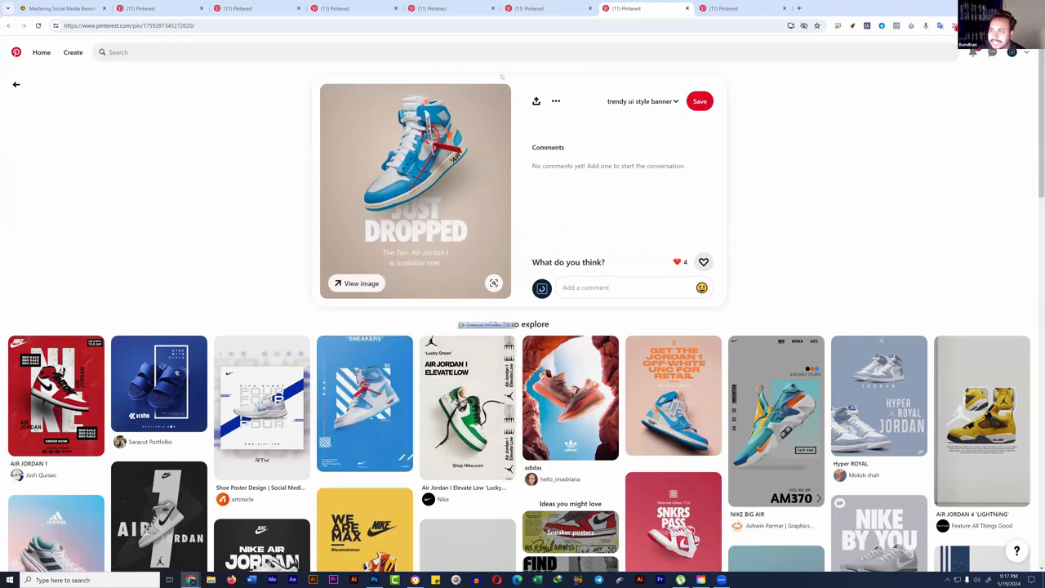
# Step: Compare the layouts of the open HOFF, Nike Upcoming Drops, sneakers and Leather Shoes pins, ending back on the Just Dropped pin
pyautogui.click(546, 7)
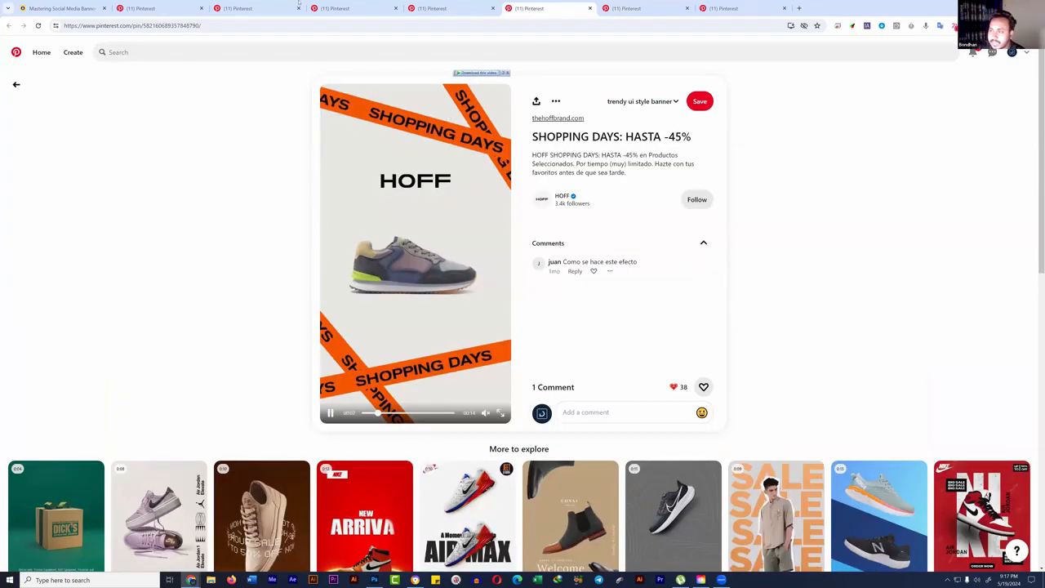
pyautogui.click(432, 8)
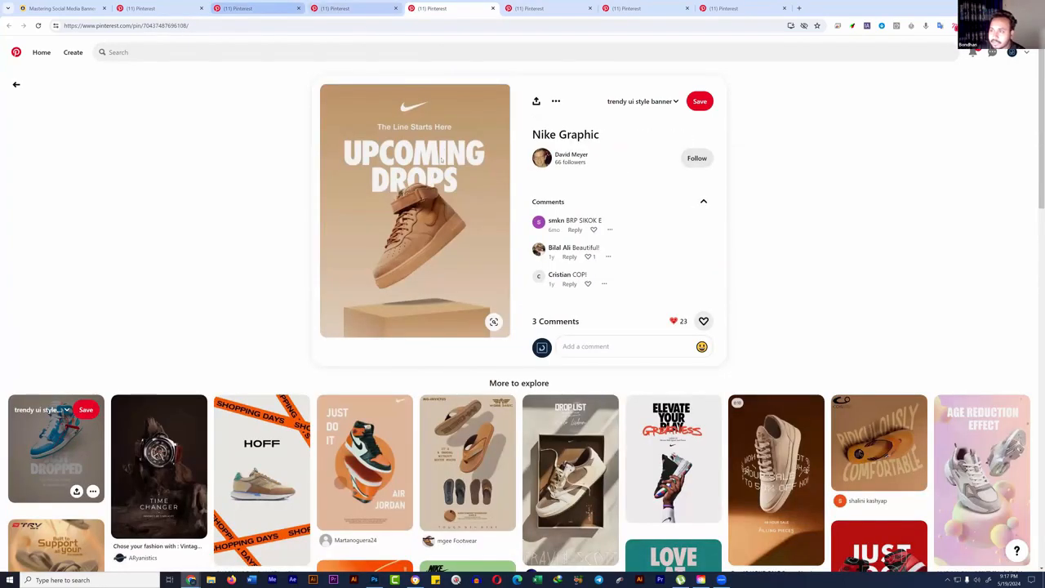
pyautogui.click(334, 8)
pyautogui.click(237, 9)
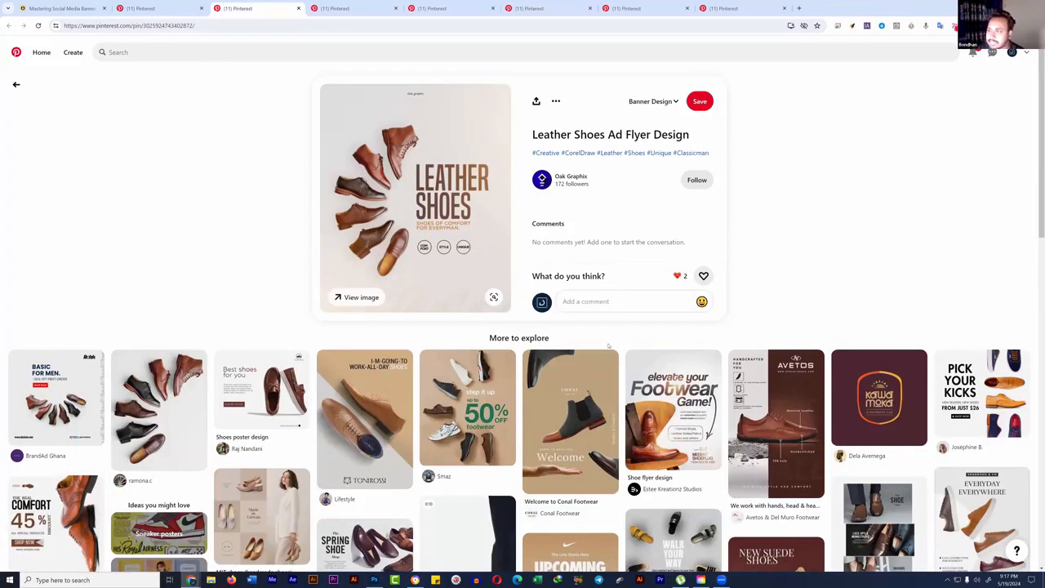
pyautogui.moveTo(466, 196)
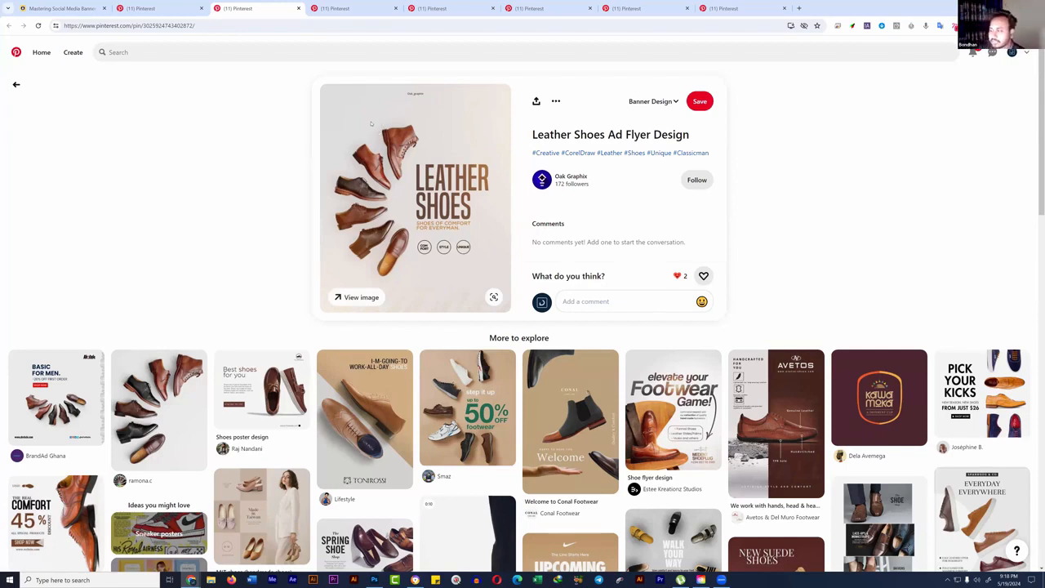
pyautogui.click(437, 8)
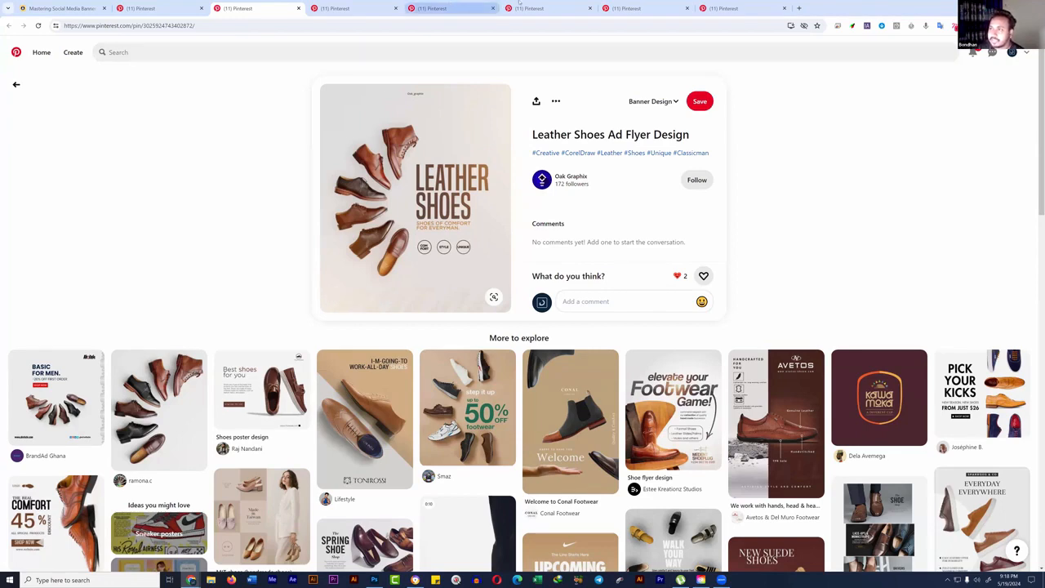
pyautogui.click(556, 2)
pyautogui.click(645, 8)
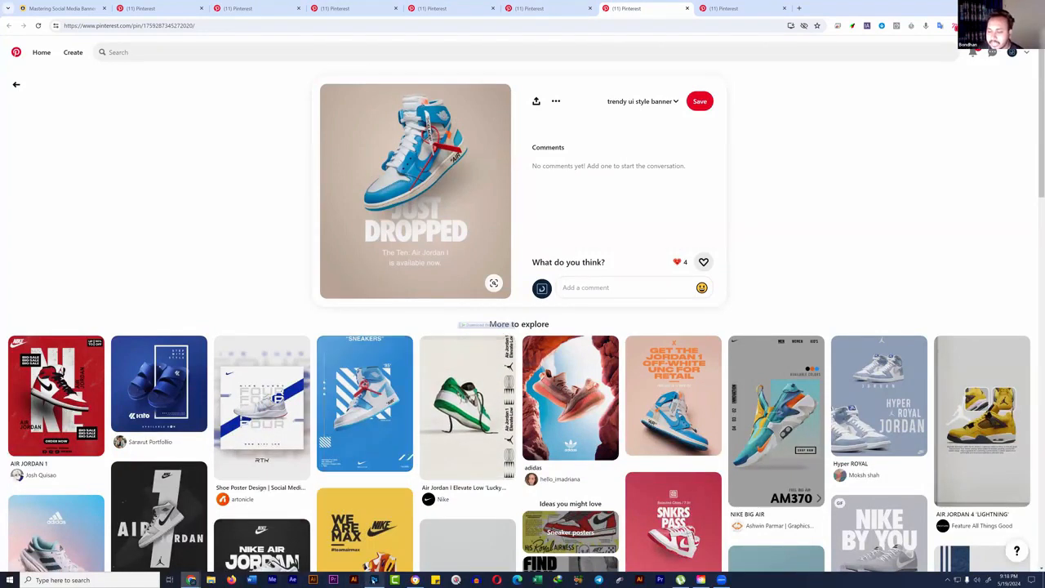
# Step: Switch to Photoshop and create a new document 2000 x 2000 pixels at a resolution of 300 pixels/inch
pyautogui.click(374, 579)
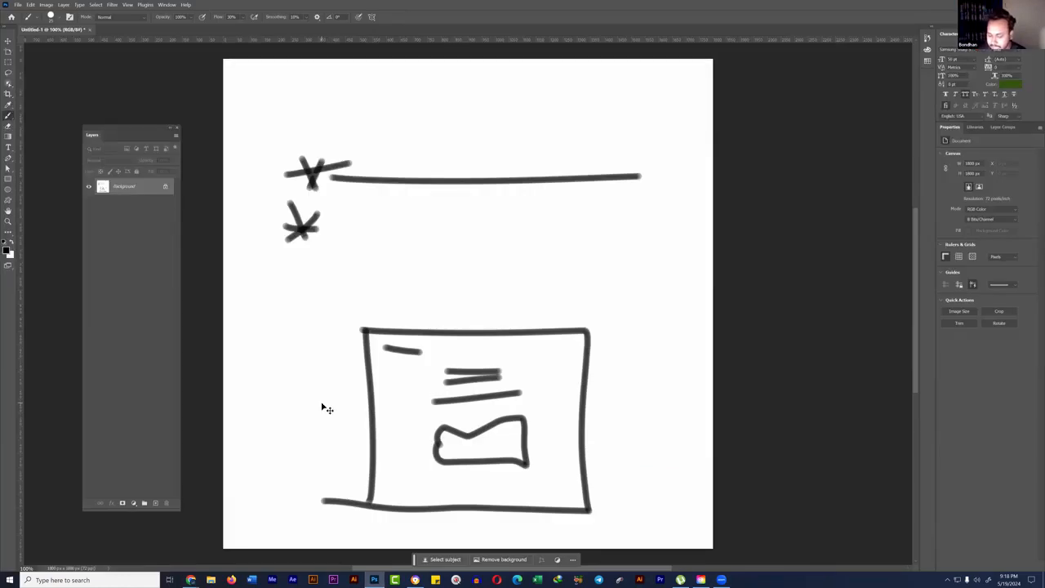
pyautogui.hotkey('ctrl', 'n')
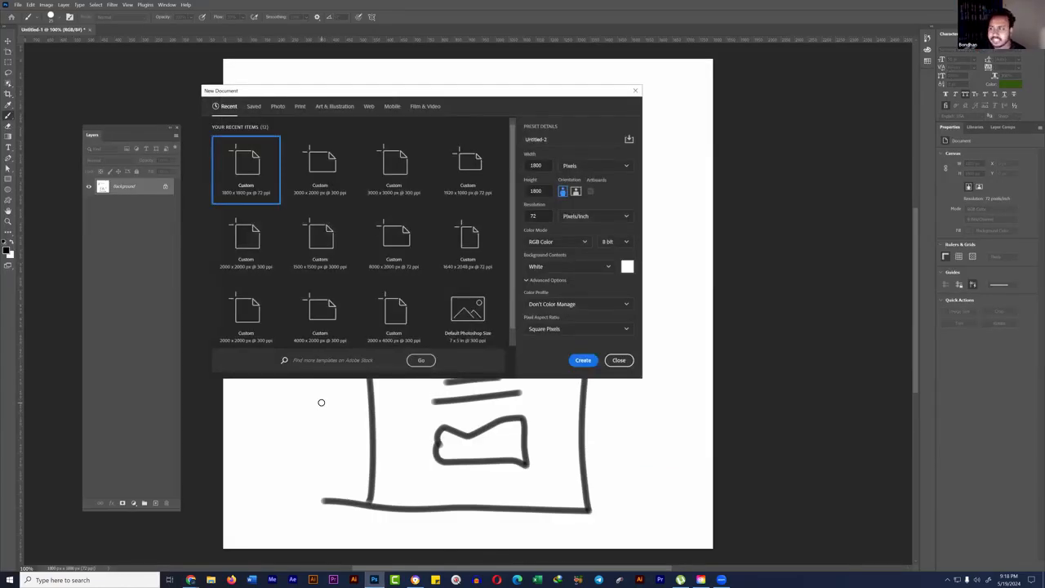
pyautogui.doubleClick(551, 218)
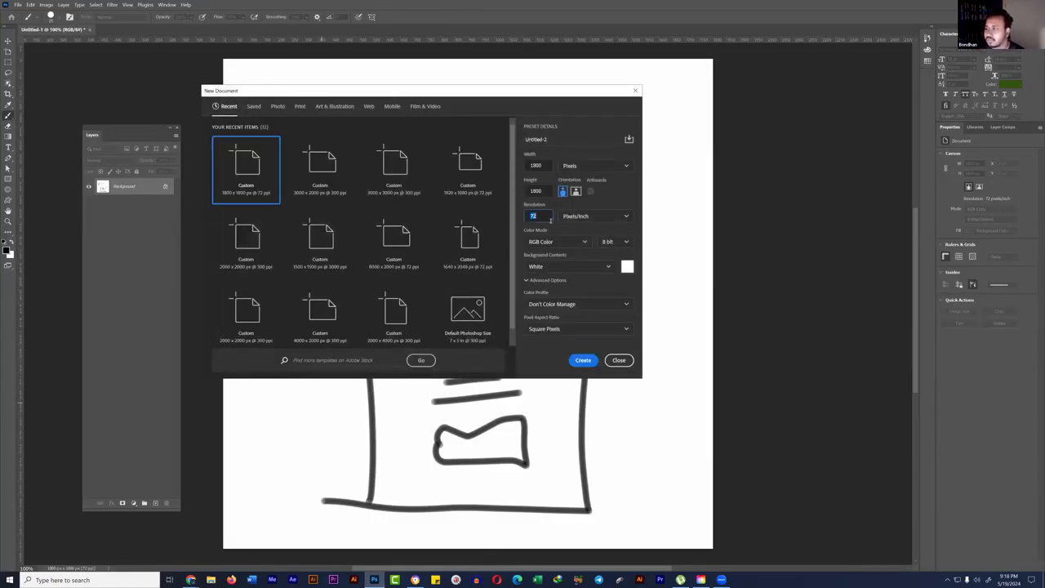
pyautogui.write('3')
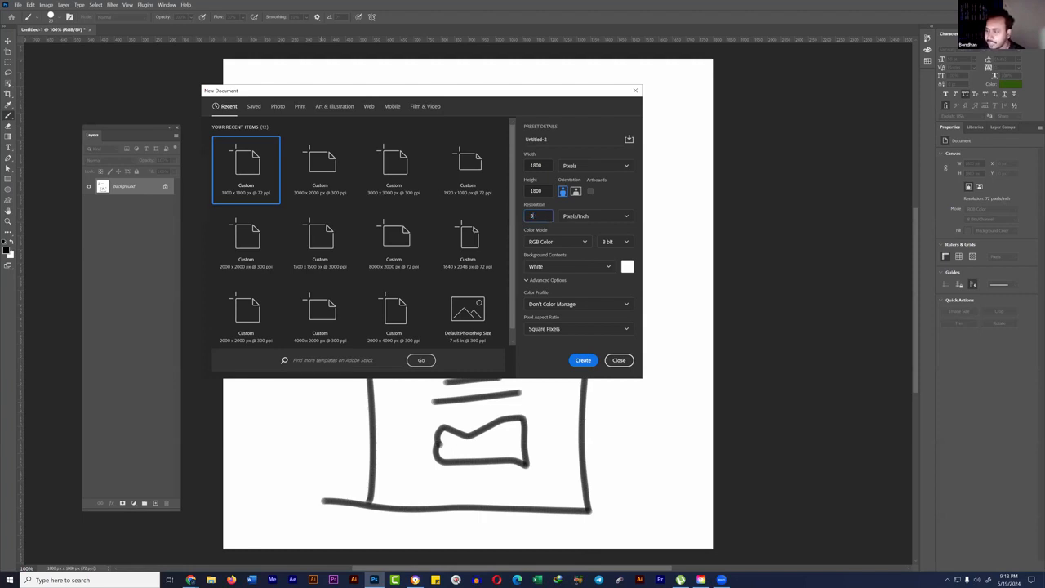
pyautogui.write('00')
pyautogui.click(534, 165)
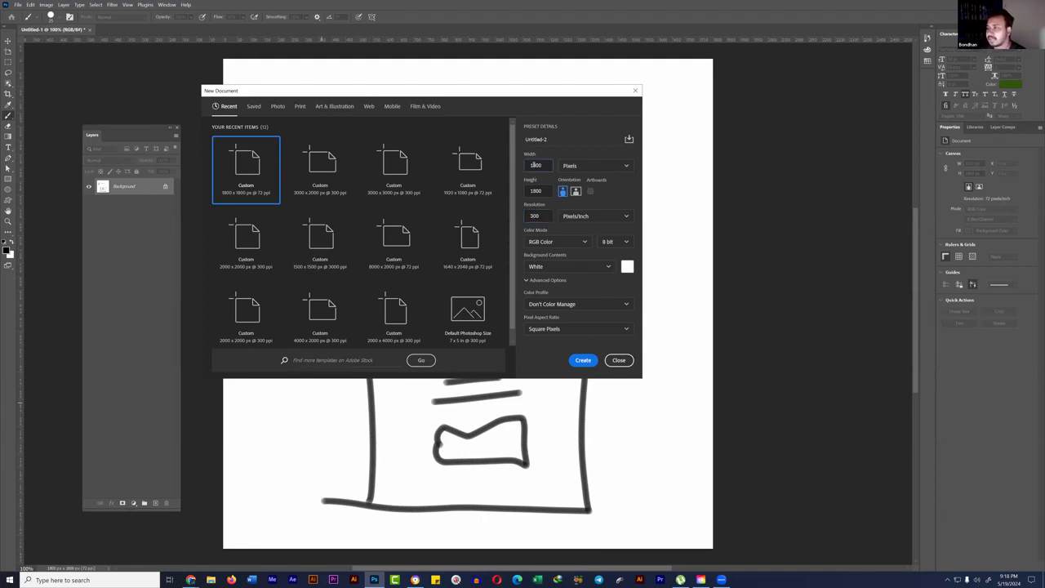
pyautogui.moveTo(533, 165); pyautogui.dragTo(553, 167)
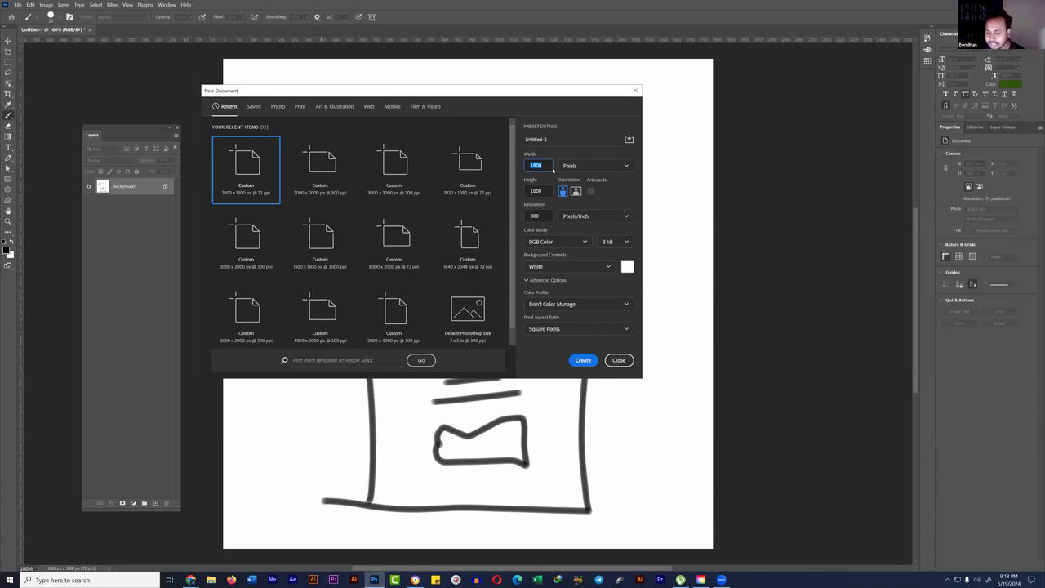
pyautogui.write('2000')
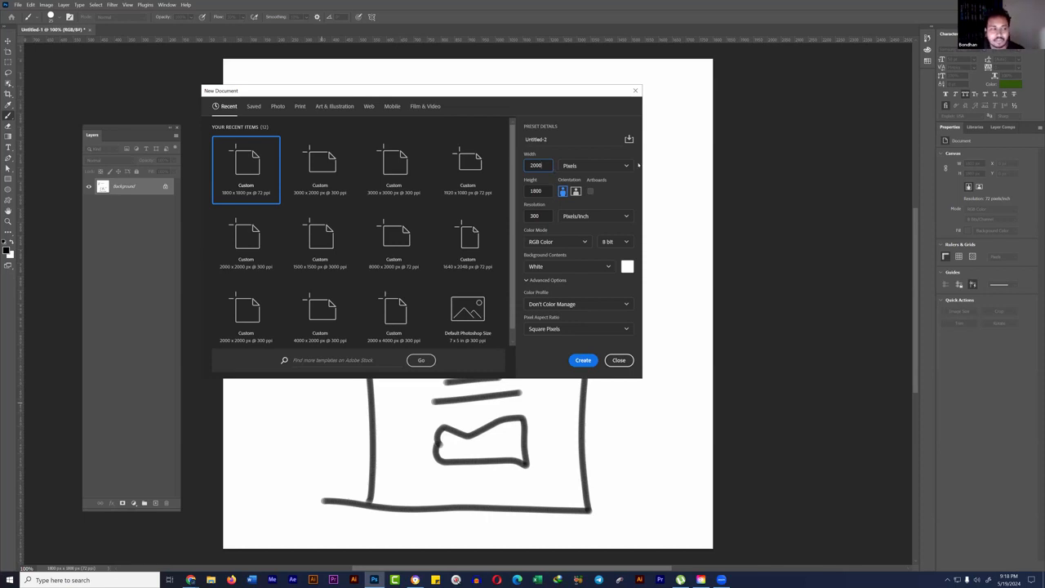
pyautogui.click(544, 194)
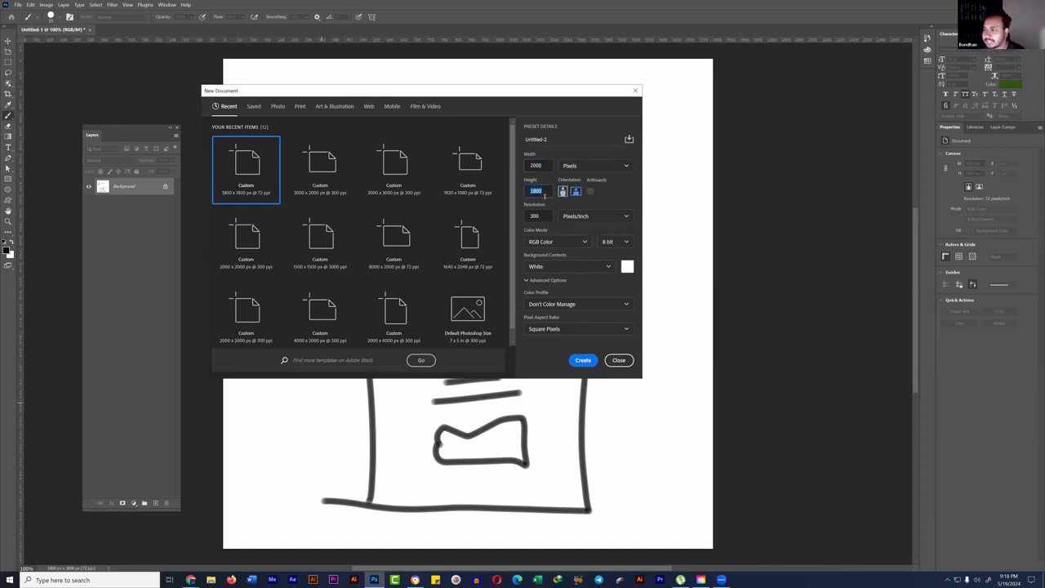
pyautogui.write('2000')
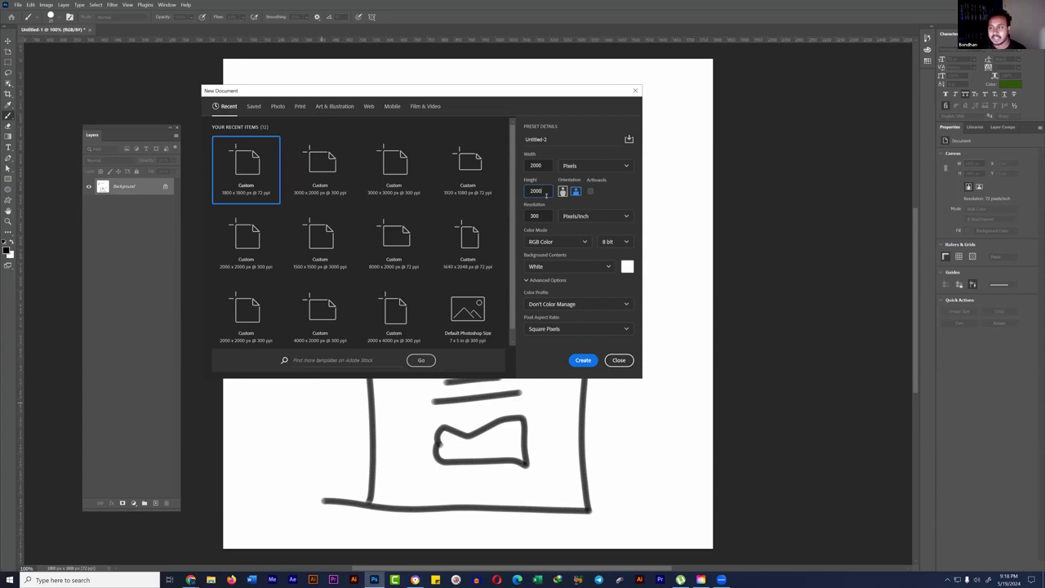
pyautogui.press('Return')
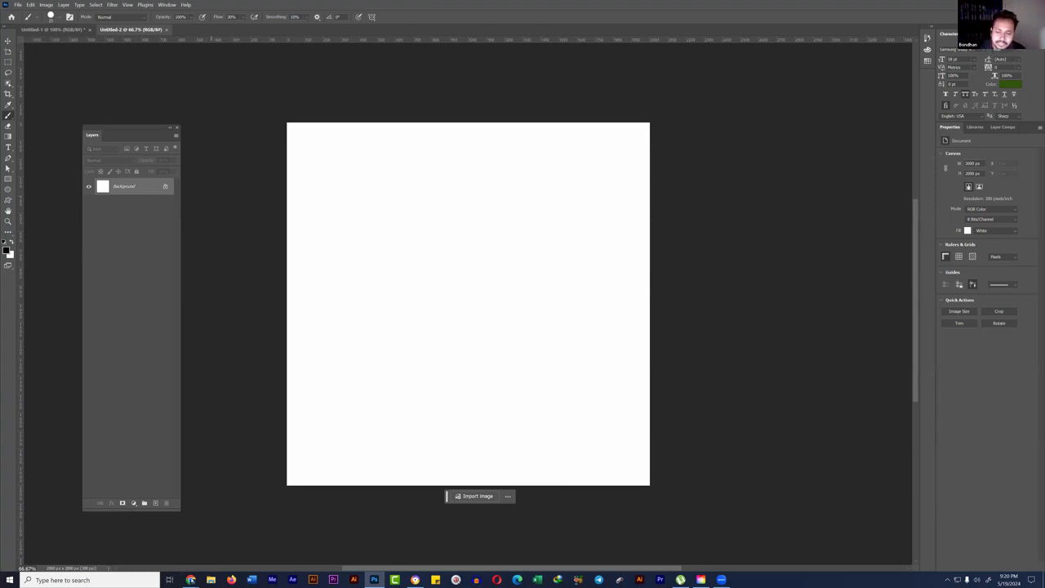
# Step: Switch back to the Pinterest window in Chrome and view the related blue "SNEAKERS" Nike pin in a new tab
pyautogui.click(190, 579)
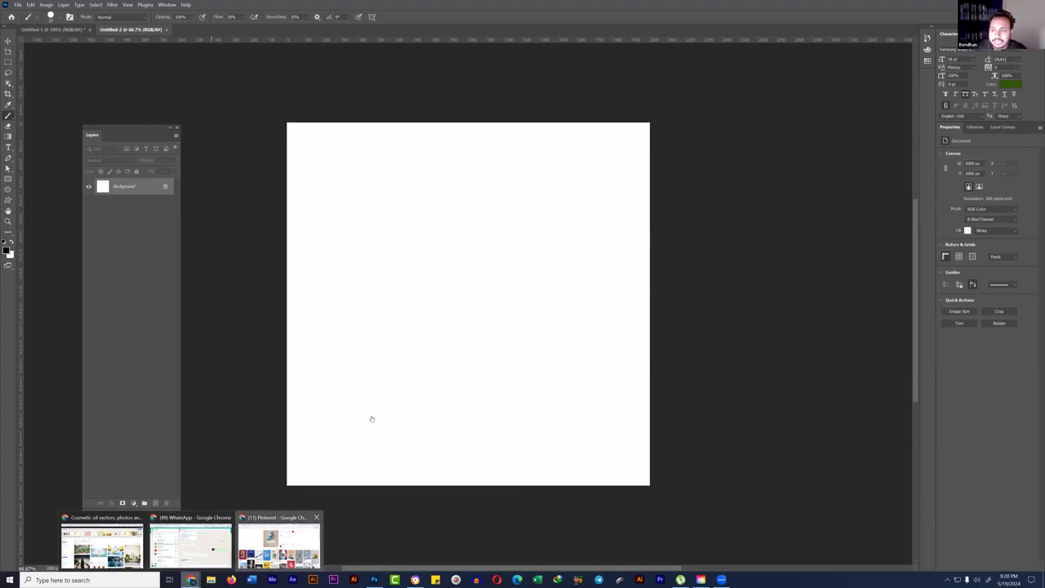
pyautogui.click(279, 543)
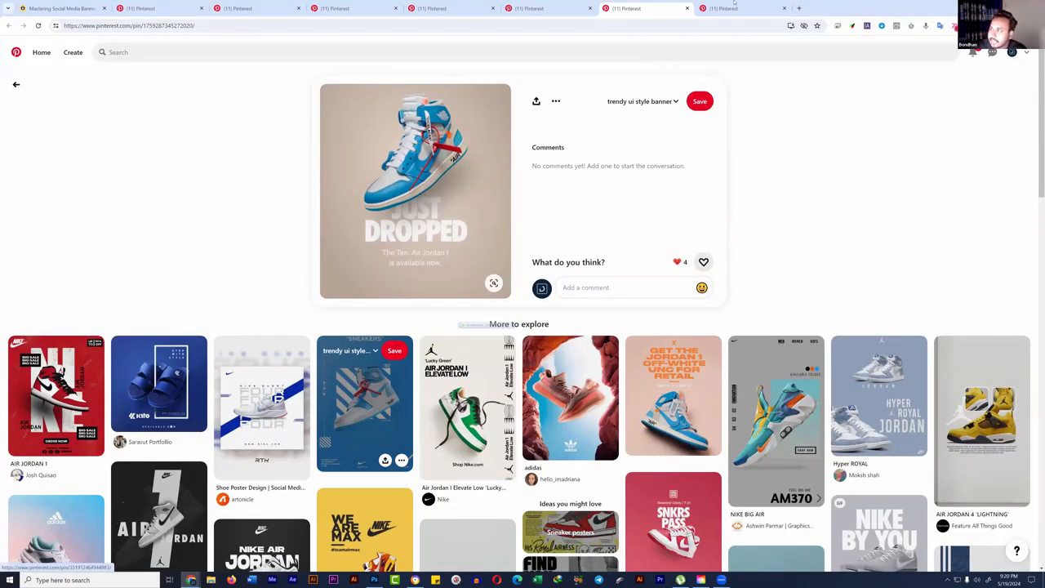
pyautogui.rightClick(370, 171)
pyautogui.click(416, 179)
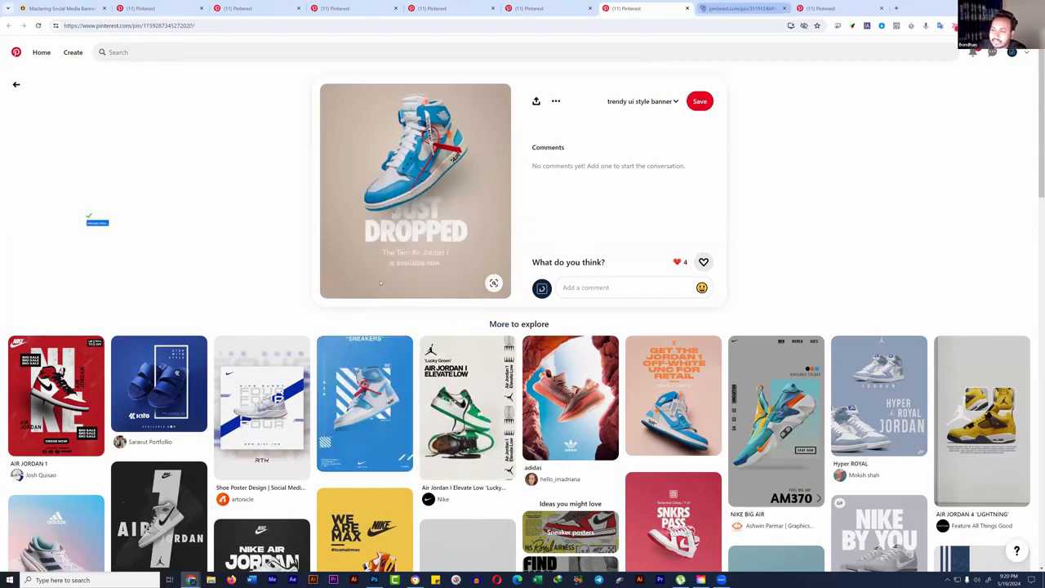
pyautogui.click(723, 8)
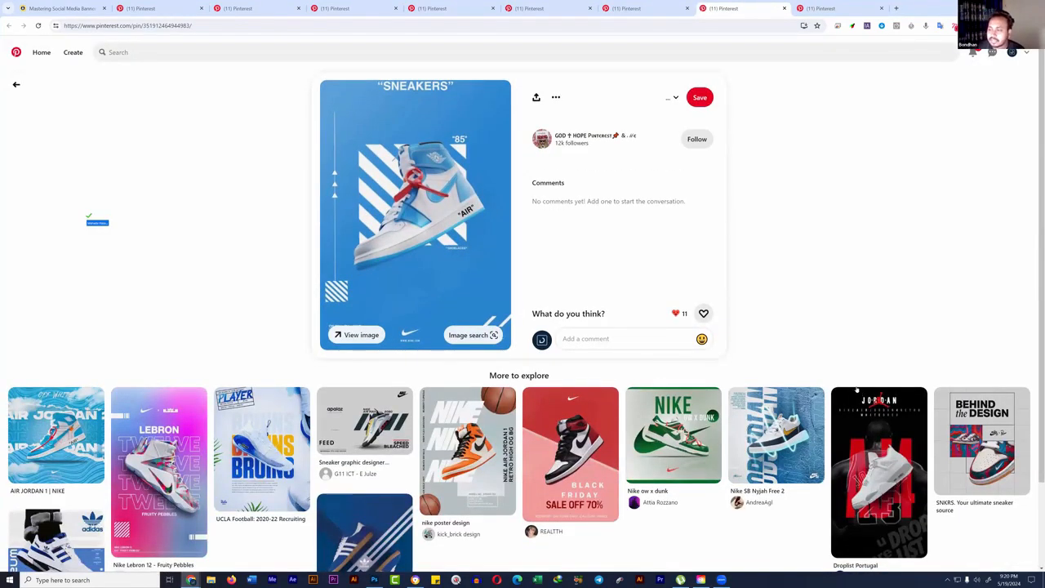
# Step: Find the orange Air Jordan "nike poster design" pin among the related designs and view it in a new tab
pyautogui.scroll(-1, 860, 393)
pyautogui.scroll(-1, 343, 67)
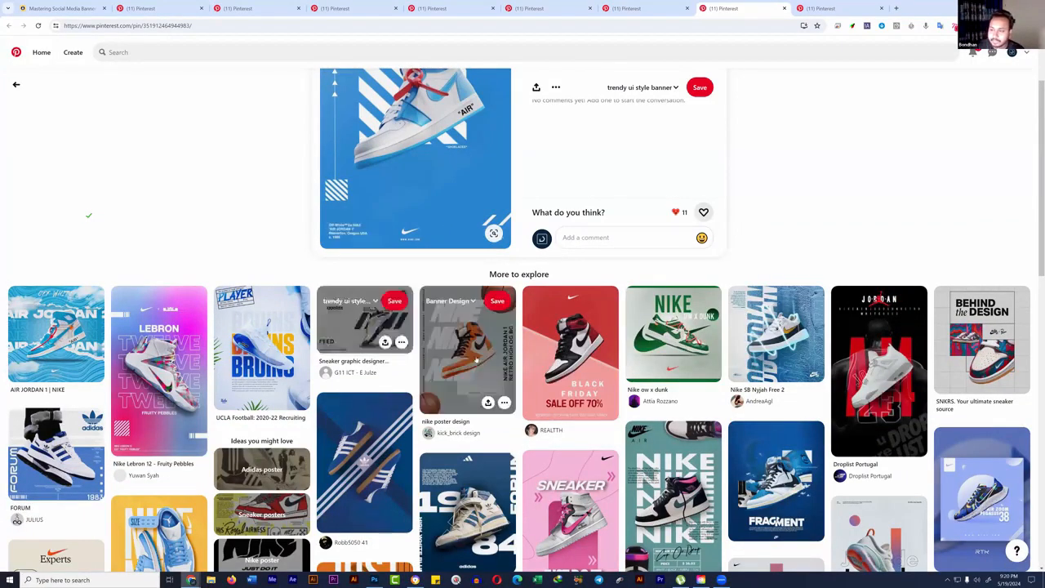
pyautogui.rightClick(476, 360)
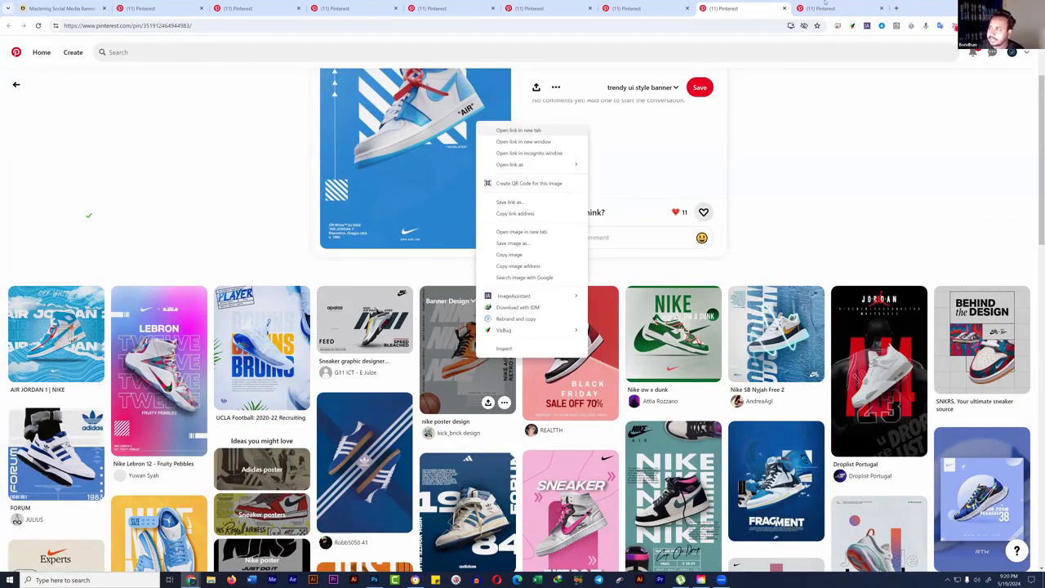
pyautogui.click(516, 130)
pyautogui.click(800, 9)
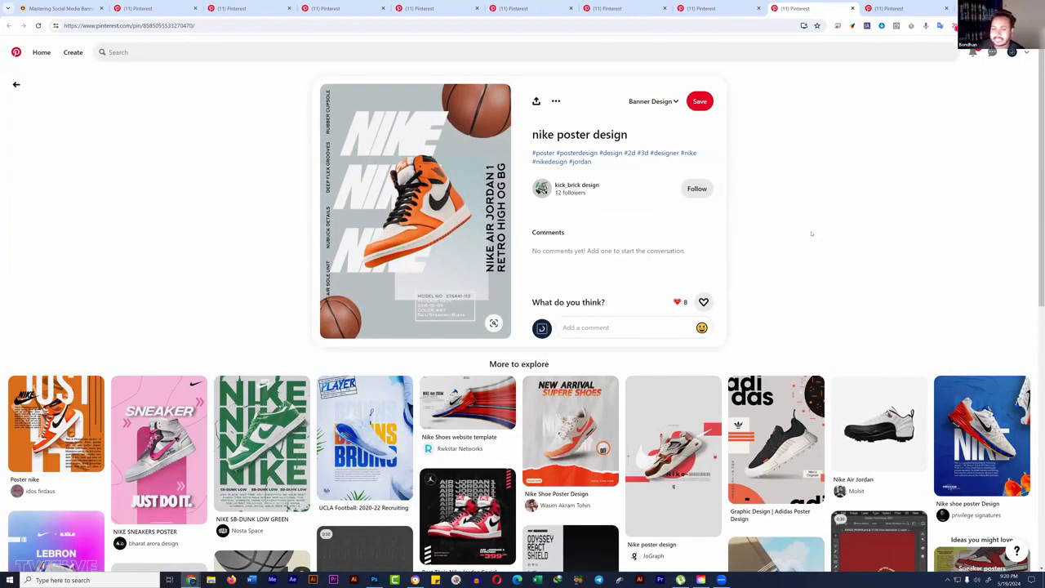
# Step: Browse the related shoe posters beneath the "nike poster design" pin for further layout references
pyautogui.scroll(-2, 654, 153)
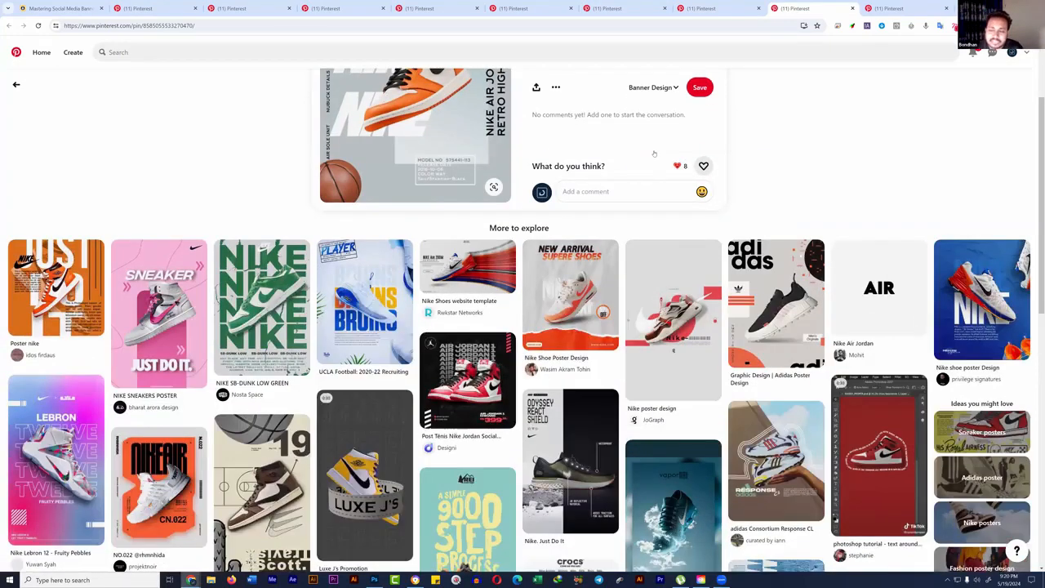
pyautogui.scroll(-4, 694, 204)
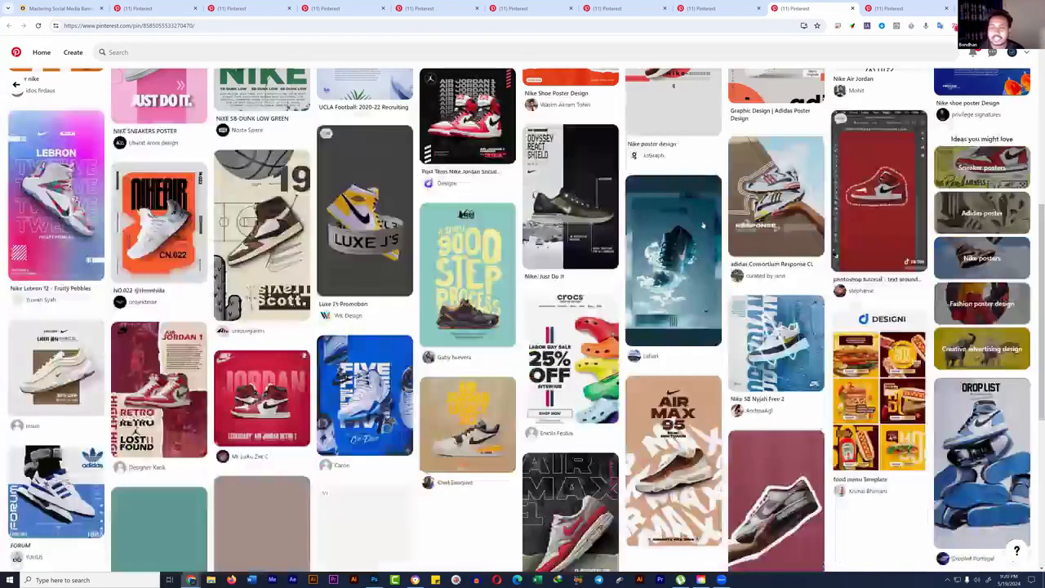
pyautogui.scroll(-2, 772, 200)
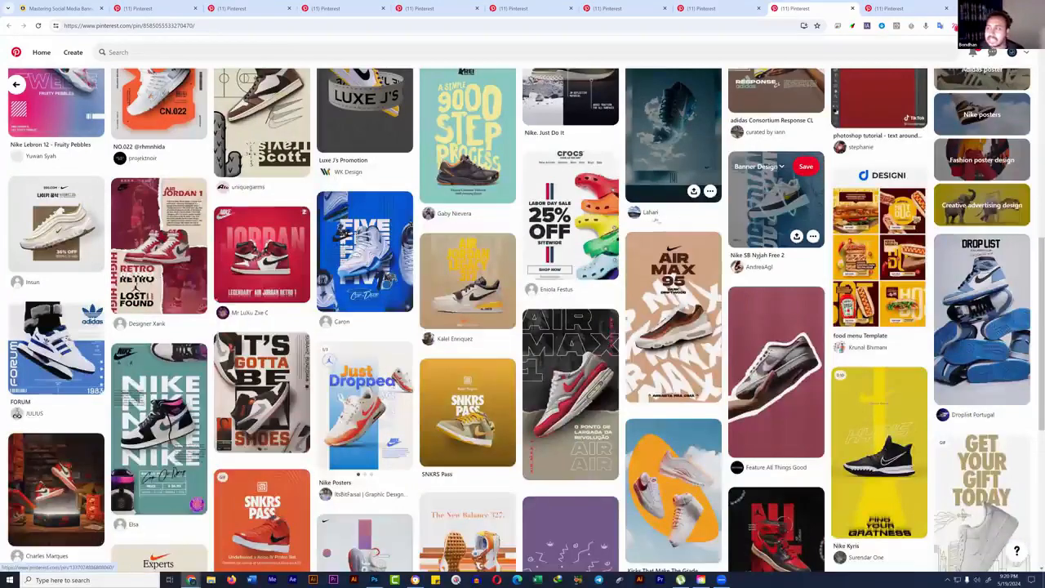
pyautogui.scroll(-2, 656, 220)
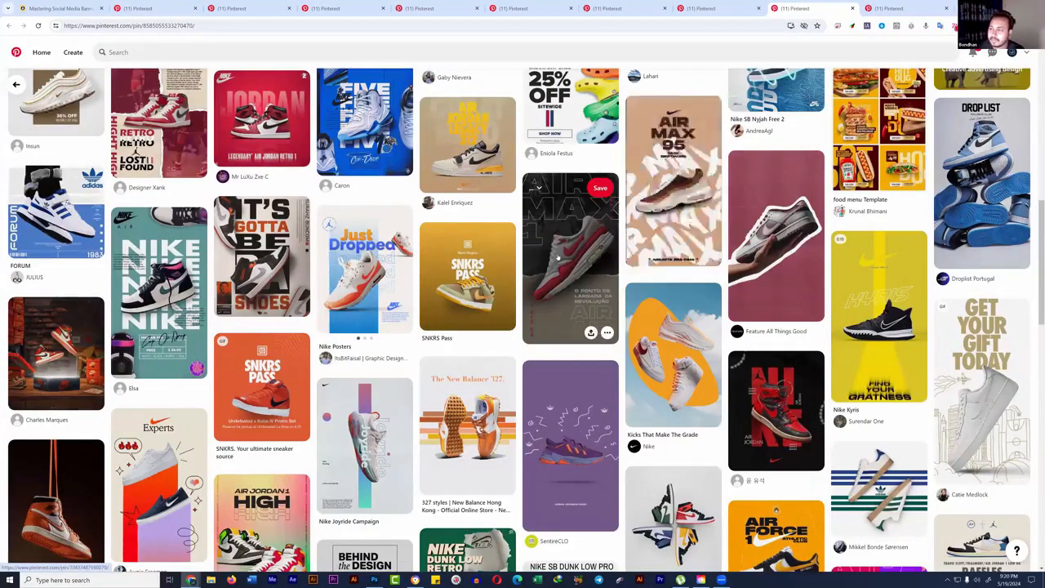
pyautogui.scroll(3, 539, 194)
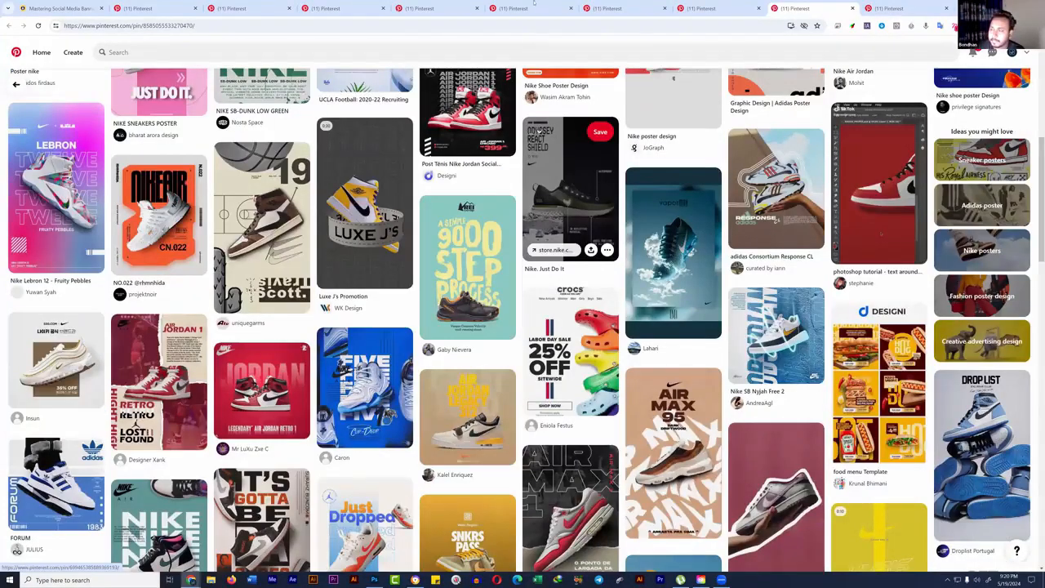
# Step: Review the shoe ad pins open in the other Pinterest tabs and the related designs beneath them
pyautogui.scroll(-2, 538, 132)
pyautogui.click(247, 7)
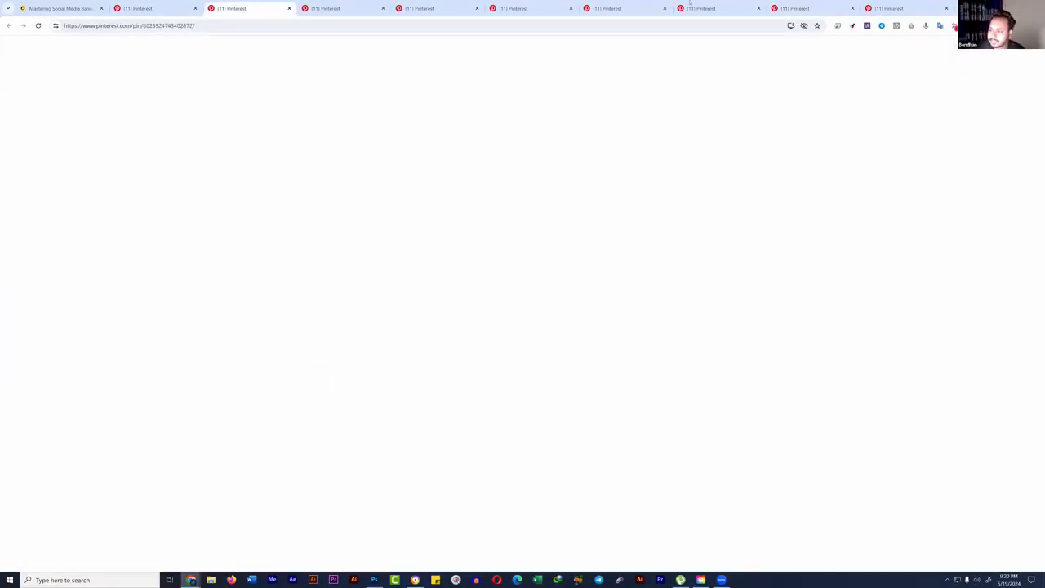
pyautogui.hotkey('ctrl', 'Tab')
pyautogui.hotkey('ctrl', 'Tab')
pyautogui.hotkey('ctrl', 'Tab')
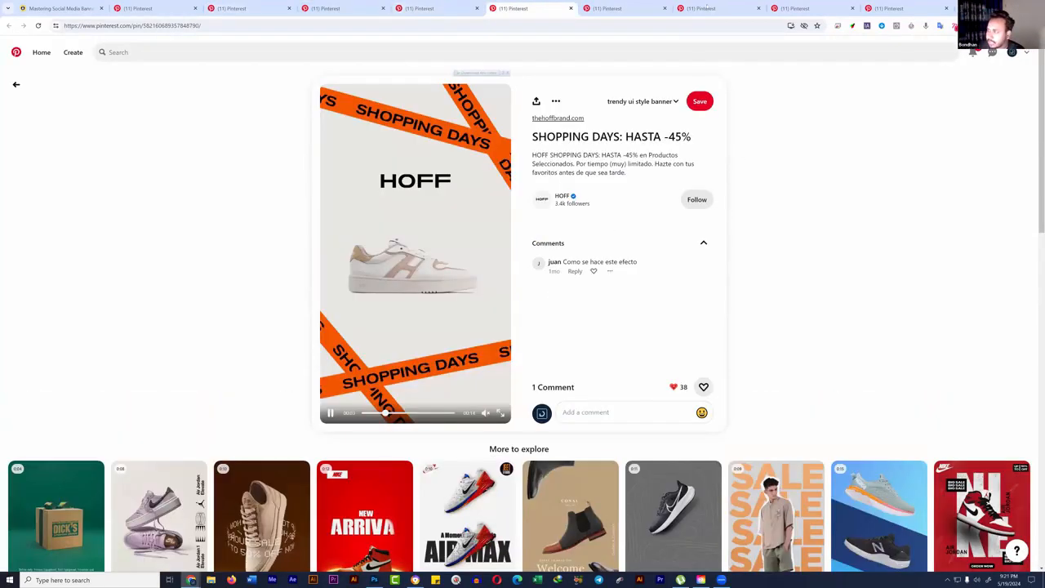
pyautogui.hotkey('ctrl', 'Tab')
pyautogui.scroll(-2, 599, 325)
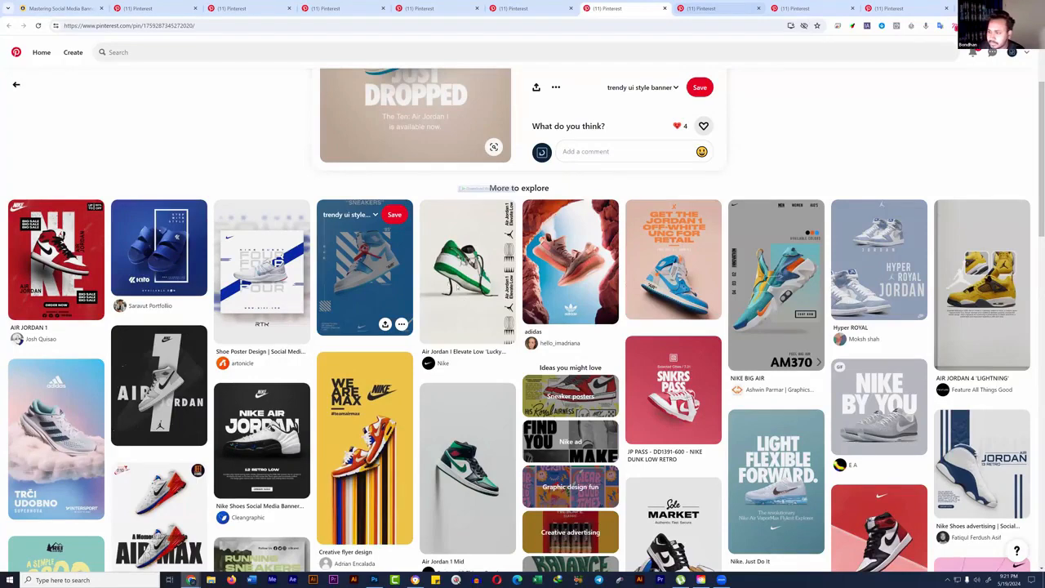
pyautogui.hotkey('ctrl', 'Tab')
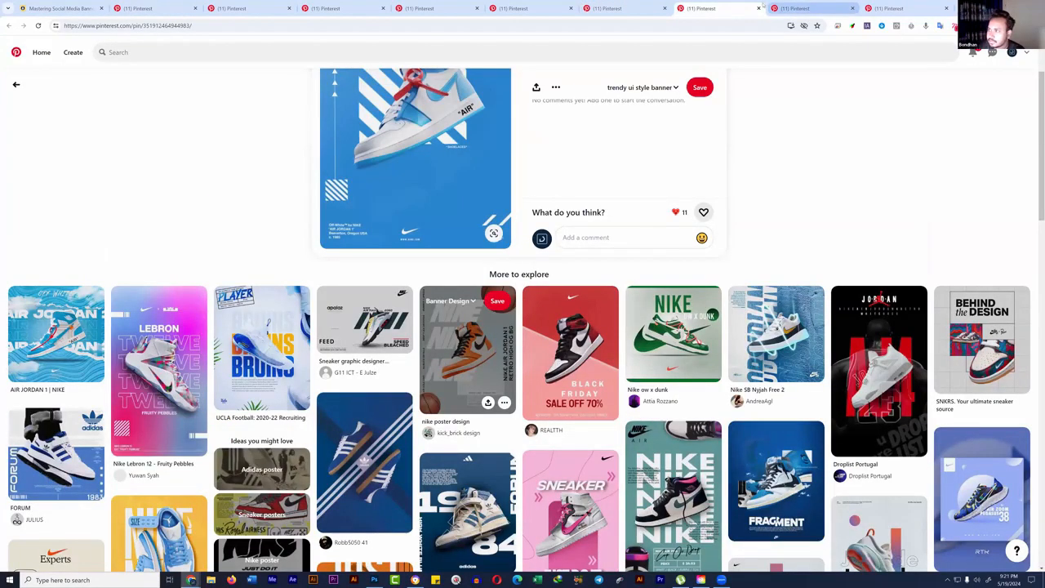
pyautogui.scroll(-2, 618, 133)
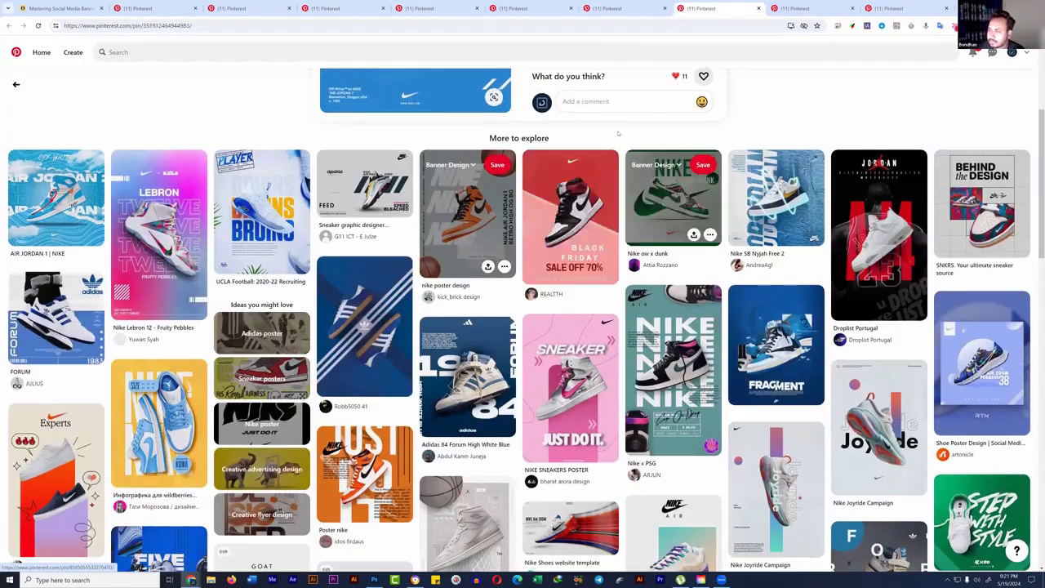
# Step: Open the tan "Air Jordan Legacy 312" pin from the posters related to the "nike poster design" pin in a new tab
pyautogui.hotkey('ctrl', 'Tab')
pyautogui.rightClick(462, 281)
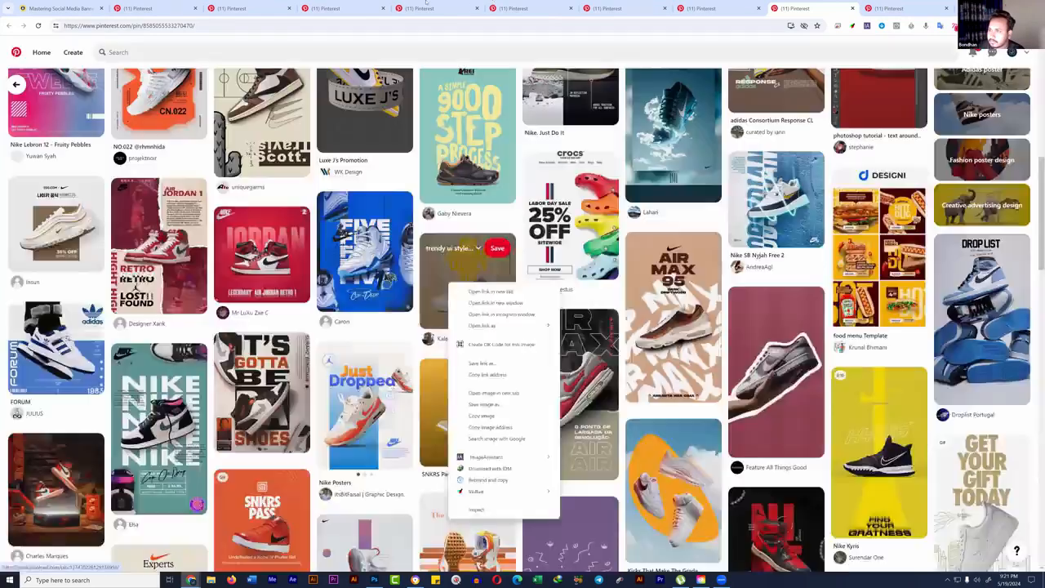
pyautogui.click(496, 292)
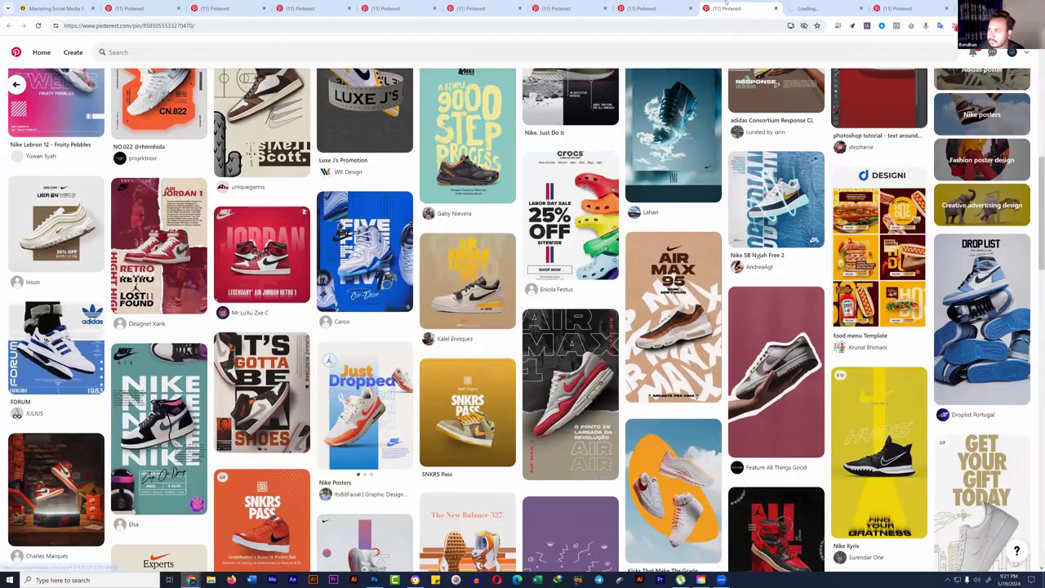
# Step: Compare the "Nike Graphic" Upcoming Drops pin, the blue sneakers pin and the Air Jordan Legacy 312 pin
pyautogui.click(653, 6)
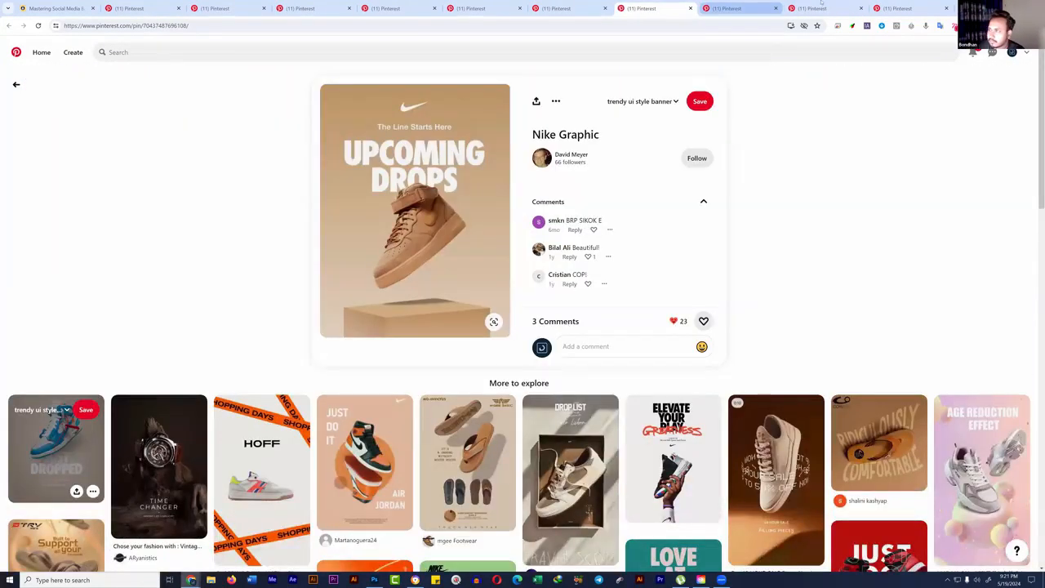
pyautogui.click(739, 8)
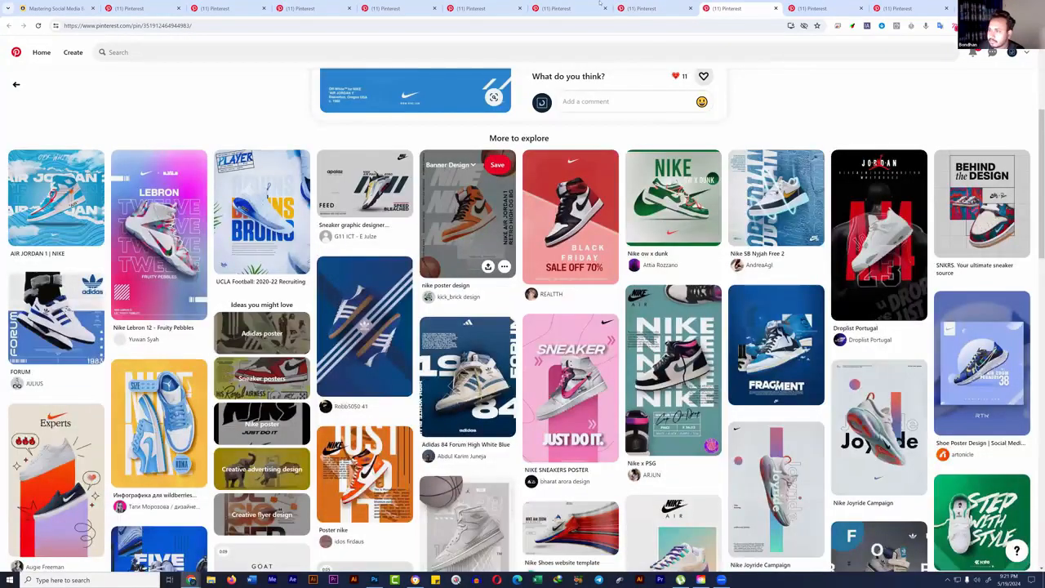
pyautogui.scroll(3, 496, 214)
pyautogui.click(651, 8)
pyautogui.click(563, 8)
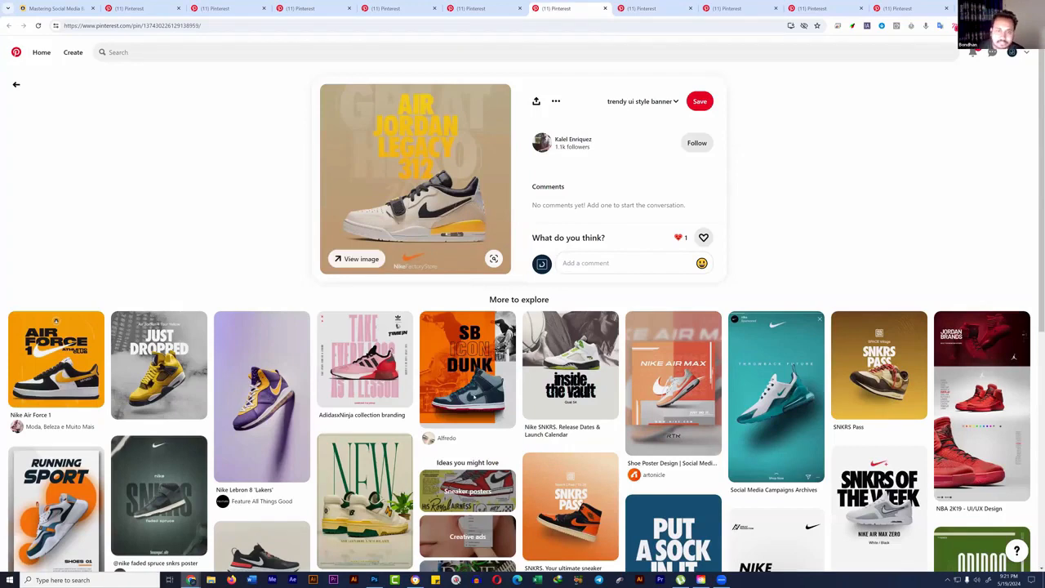
pyautogui.hotkey('ctrl', 'Tab')
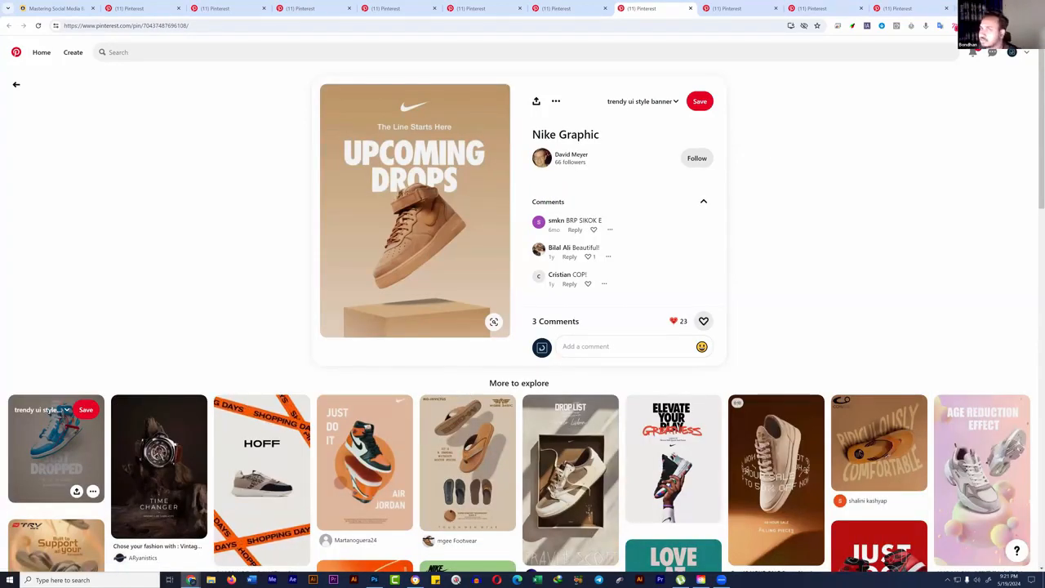
# Step: Search Google for "shoes for men png" in a new tab and preview the PNGWing image of fanned-out men's shoes
pyautogui.hotkey('ctrl', 't')
pyautogui.write('sh')
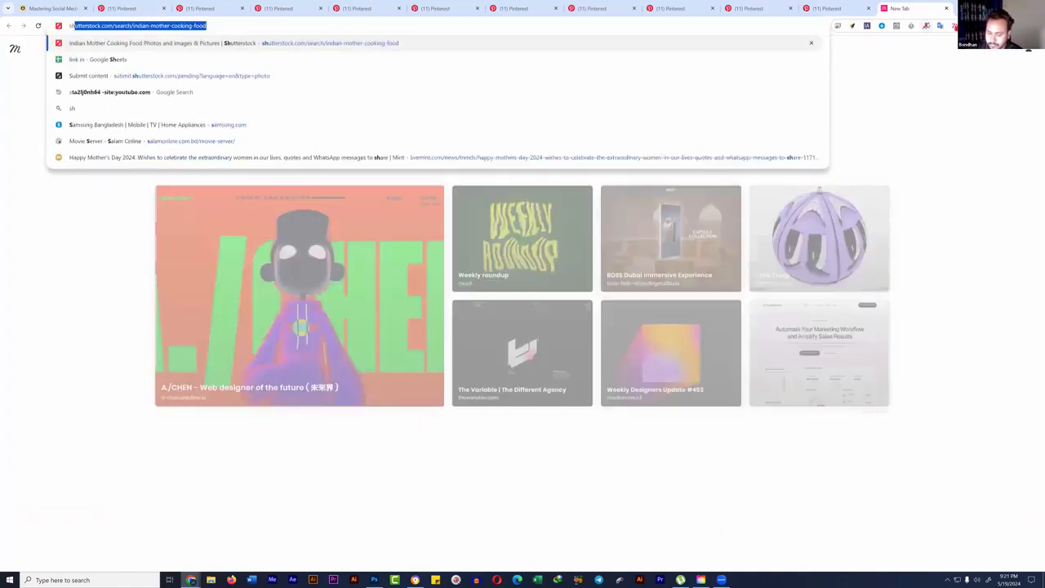
pyautogui.write('oes ')
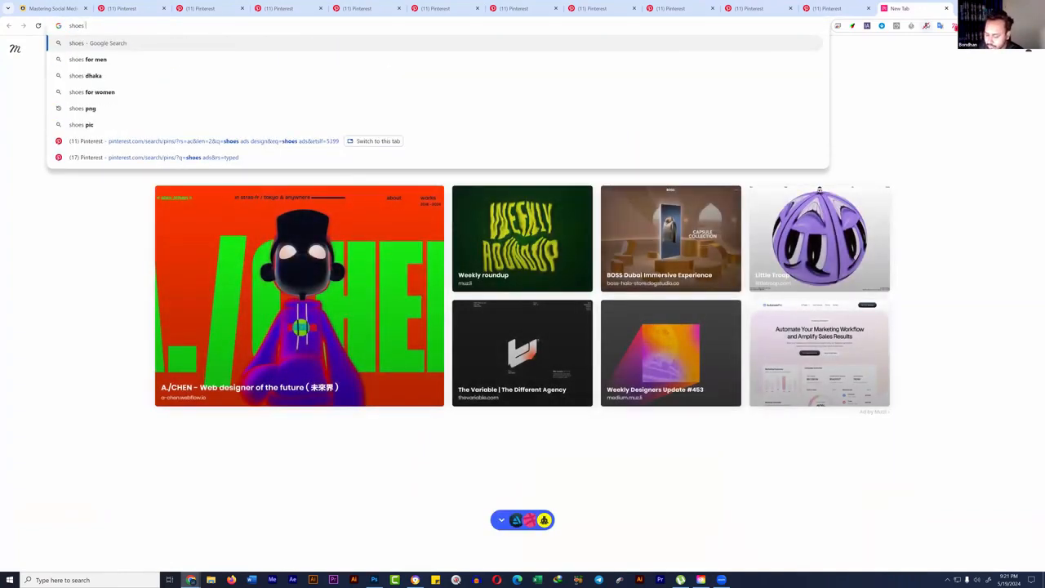
pyautogui.write('for men png')
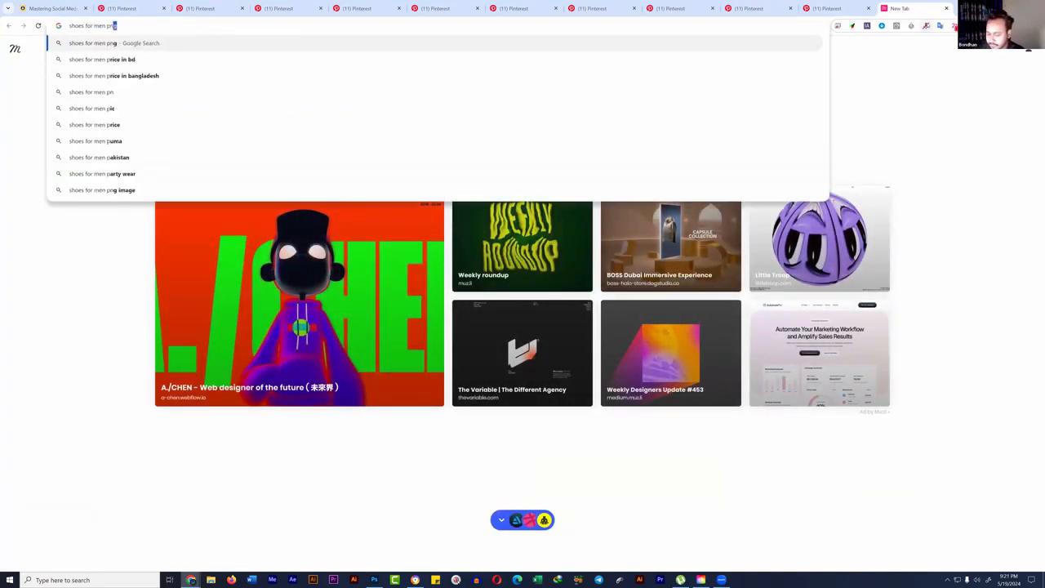
pyautogui.press('Return')
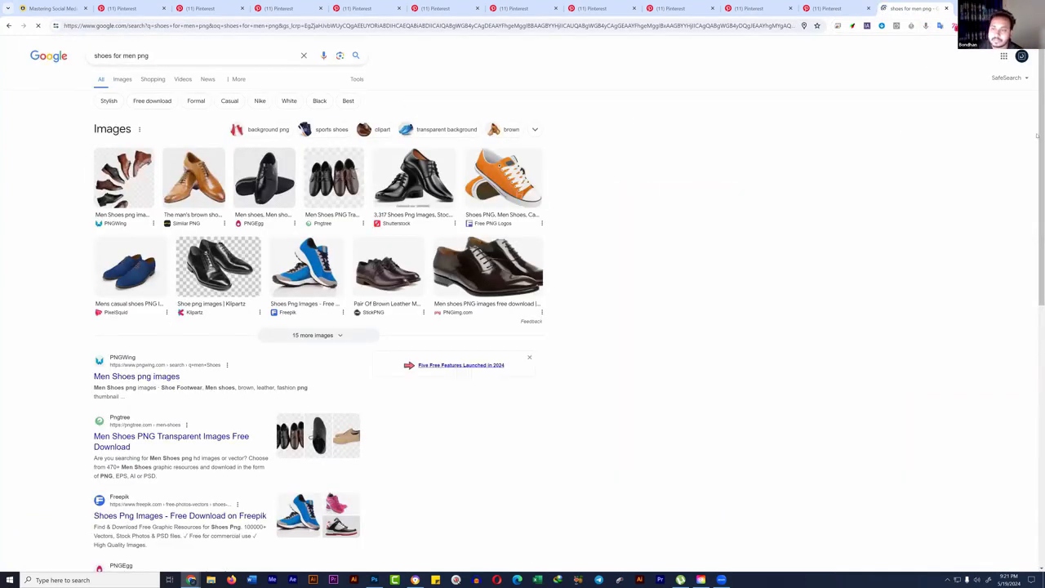
pyautogui.click(145, 164)
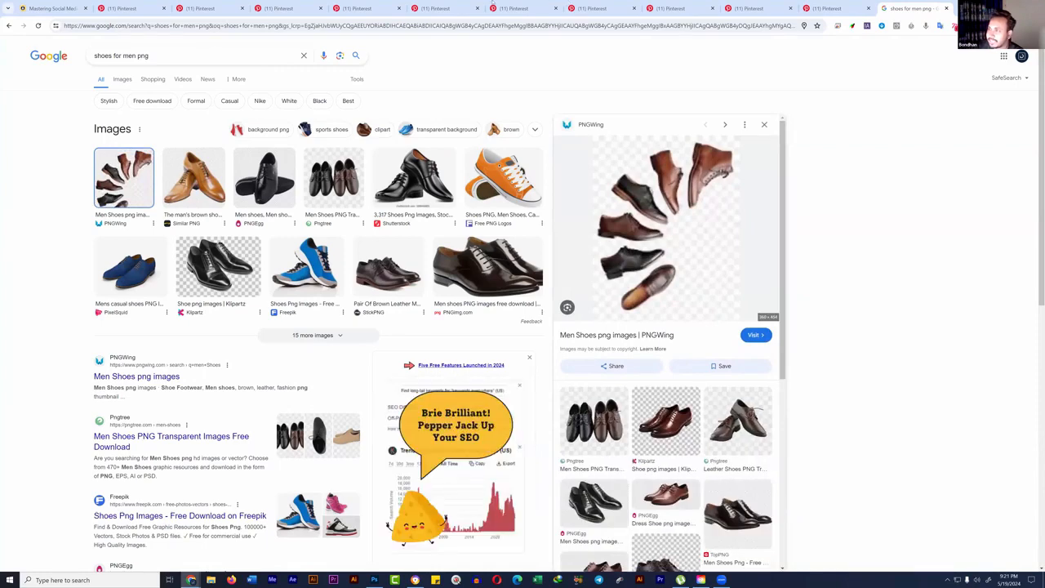
# Step: Revisit the Air Jordan Legacy 312, HOFF Shopping Days, Leather Shoes Ad Flyer and RFL walker shoe pins on Pinterest
pyautogui.click(519, 8)
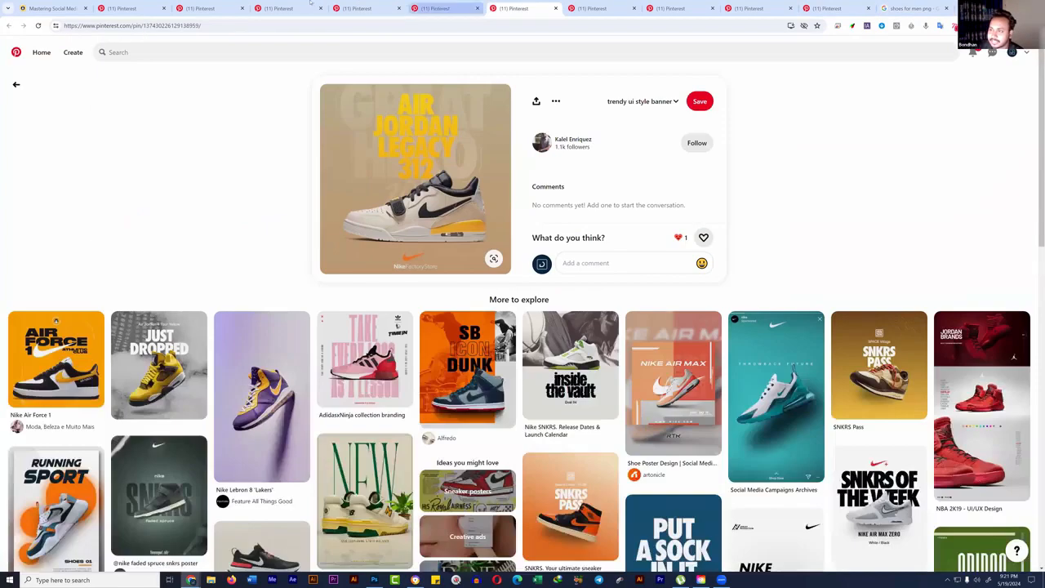
pyautogui.hotkey('ctrl', 'shift', 'Tab')
pyautogui.hotkey('ctrl', 'shift', 'Tab')
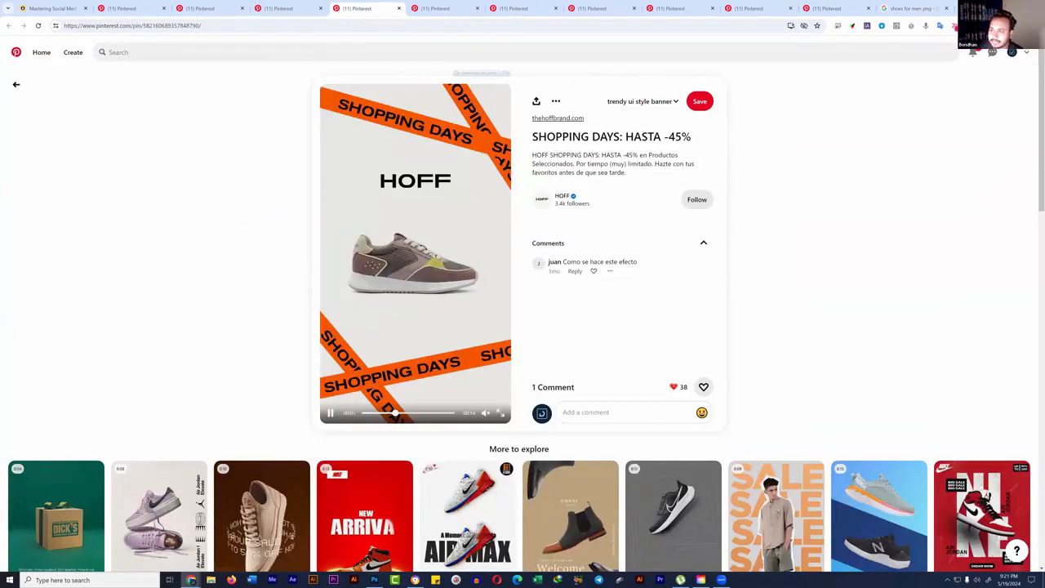
pyautogui.hotkey('ctrl', 'shift', 'Tab')
pyautogui.hotkey('ctrl', 'shift', 'Tab')
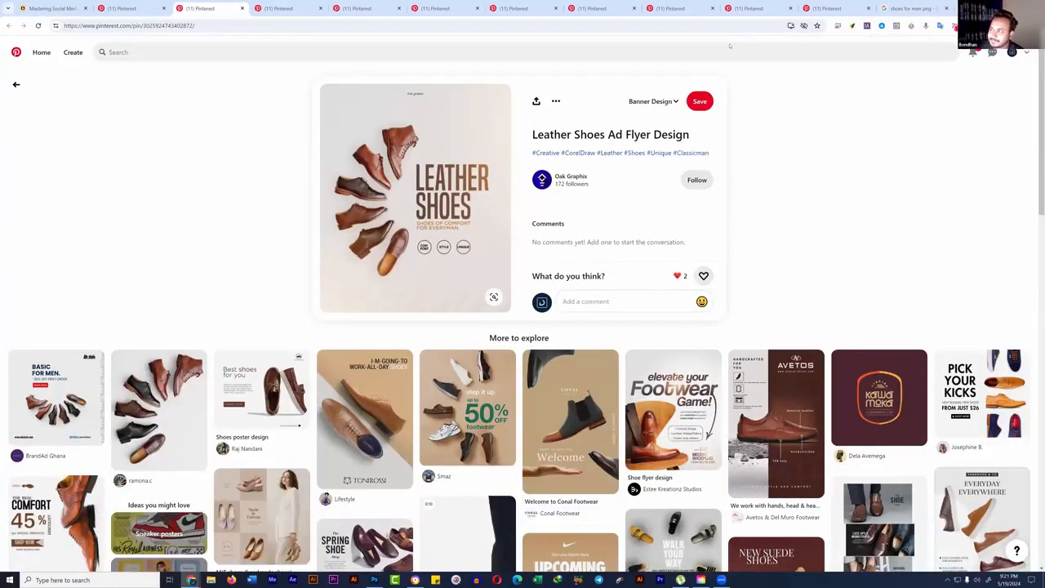
pyautogui.click(817, 6)
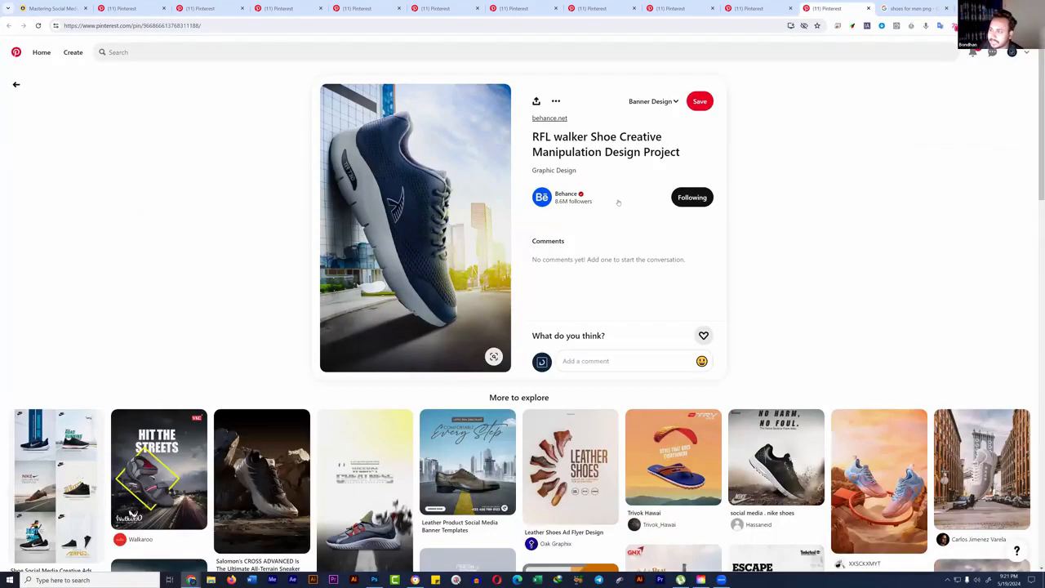
# Step: Return to the Google search, browse its image results and preview the blue FreePNGImg sneaker
pyautogui.hotkey('ctrl', 'Tab')
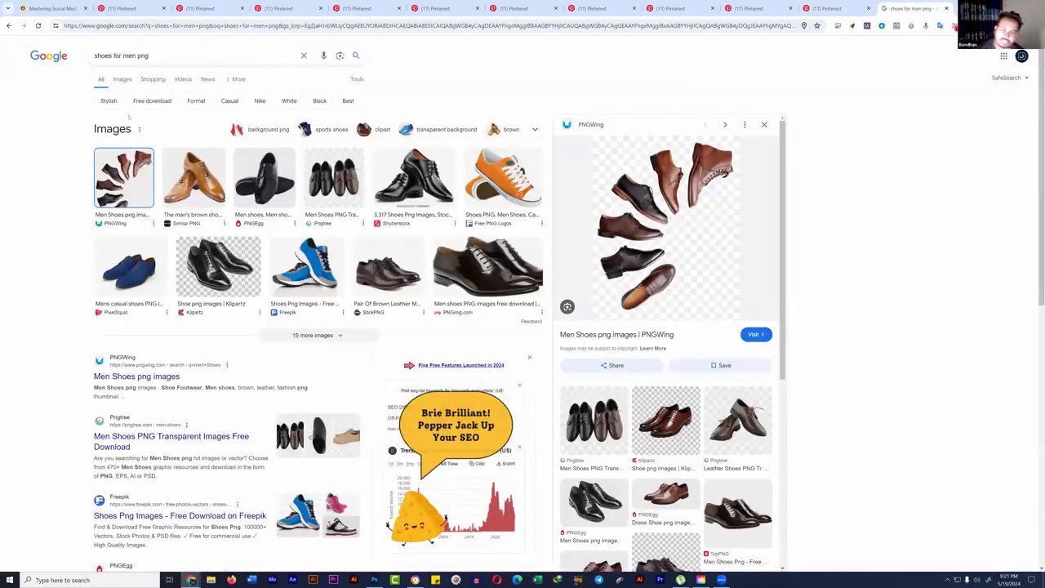
pyautogui.click(279, 210)
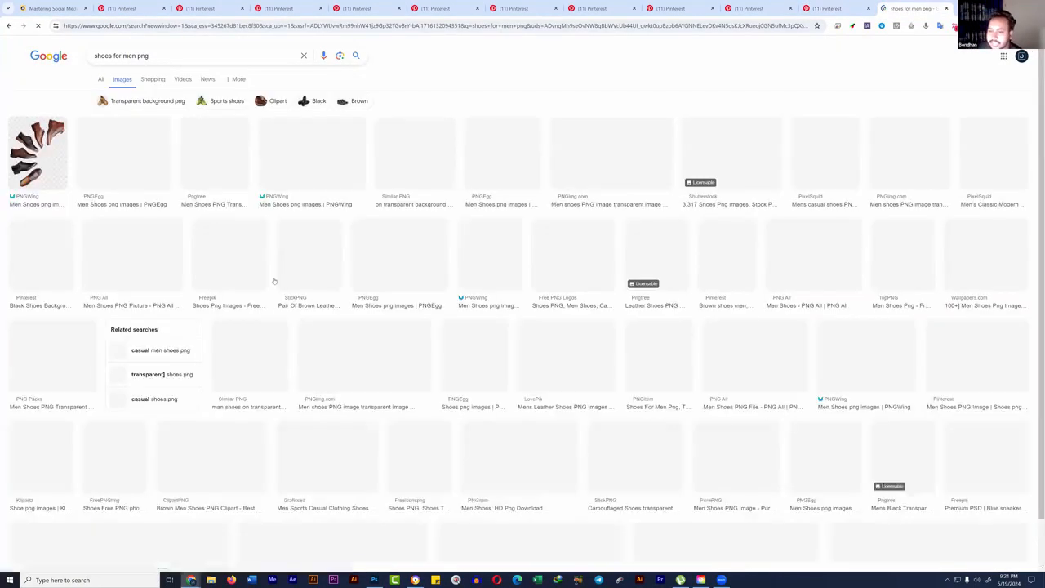
pyautogui.scroll(-6, 266, 323)
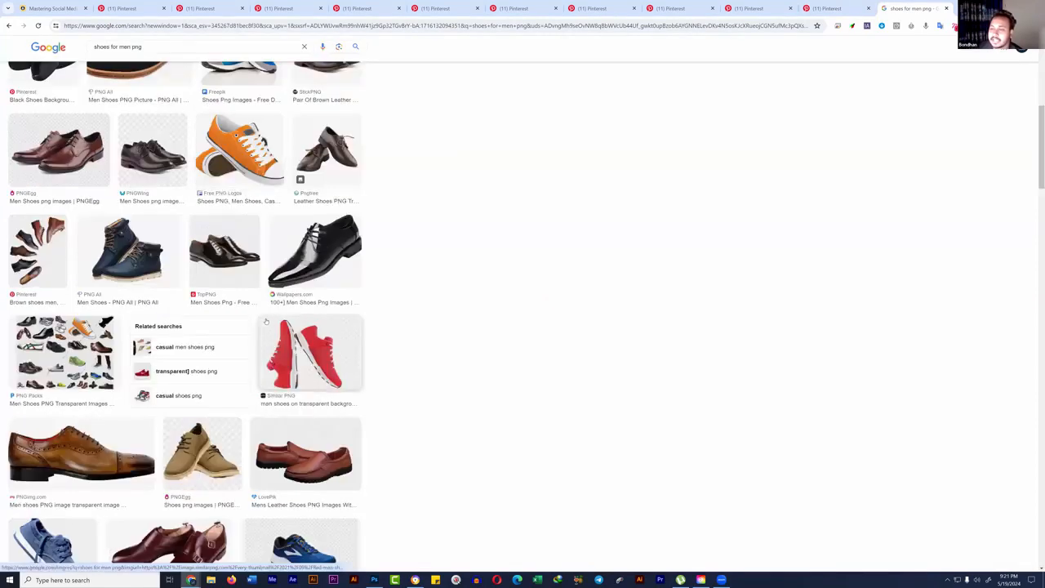
pyautogui.scroll(-2, 265, 322)
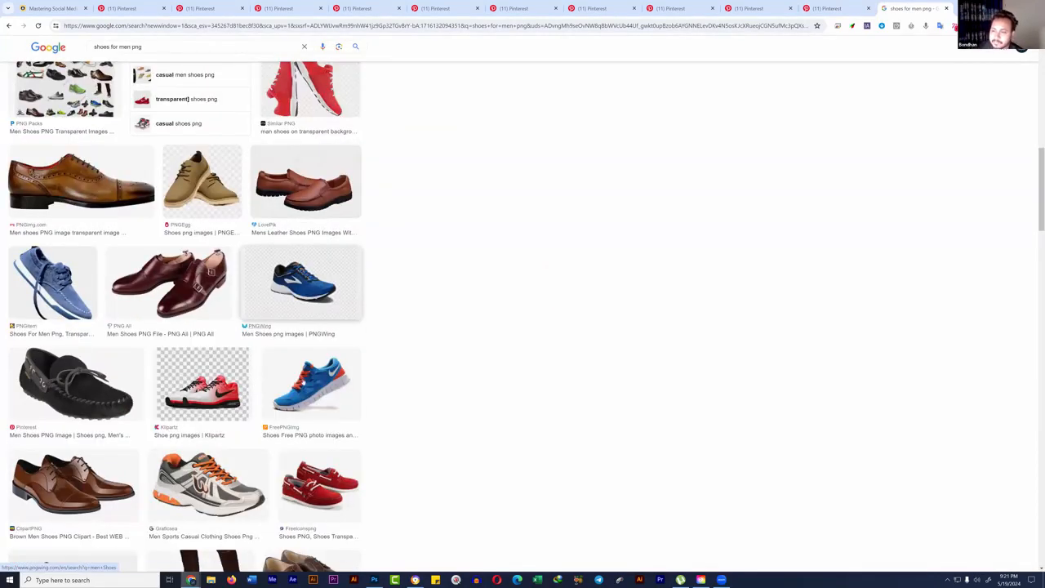
pyautogui.click(304, 381)
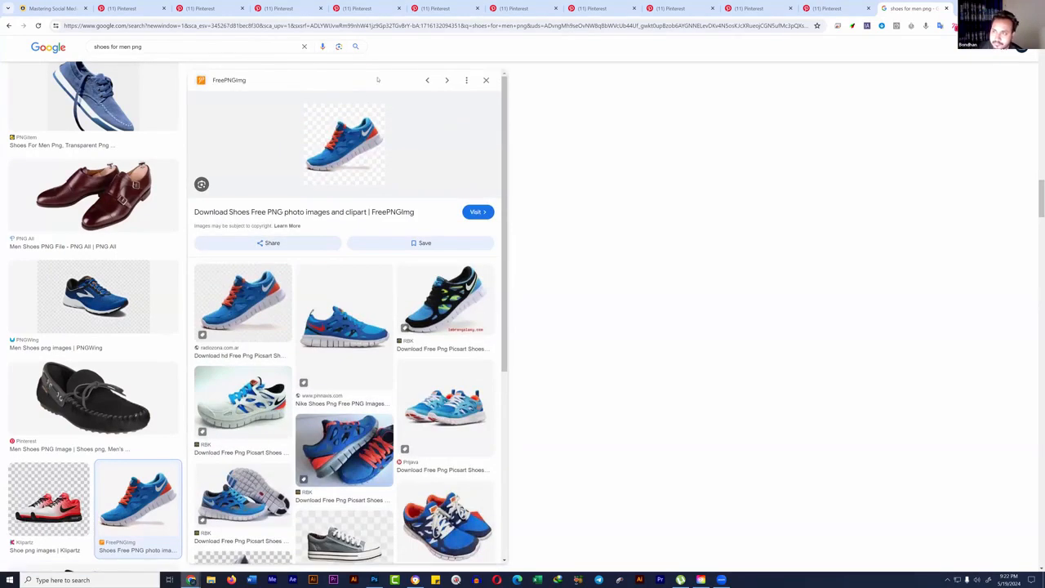
pyautogui.click(486, 81)
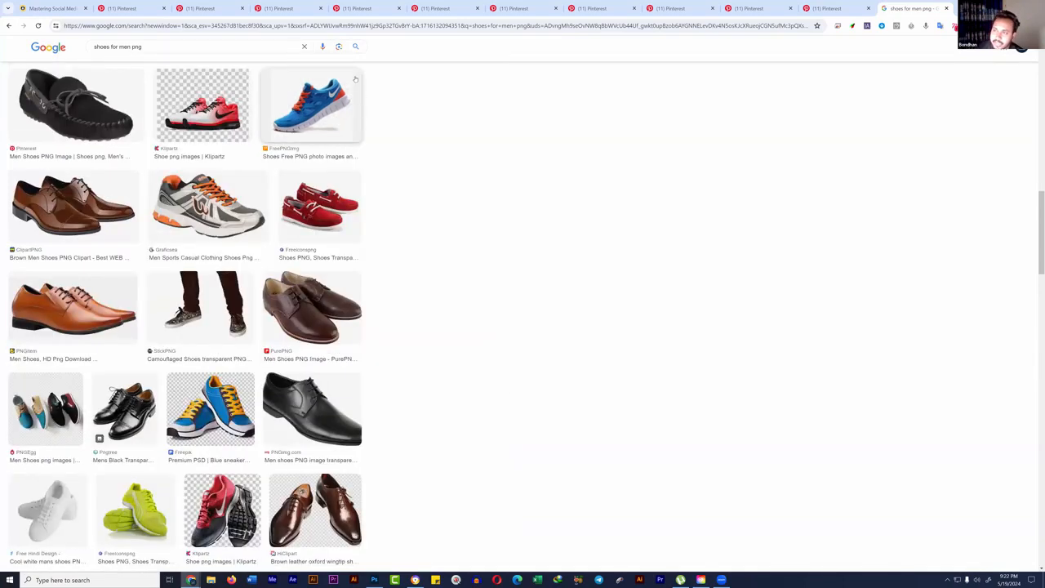
# Step: Filter the "shoes for men png" image results to transparent images only
pyautogui.scroll(5, 128, 122)
pyautogui.scroll(10, 128, 122)
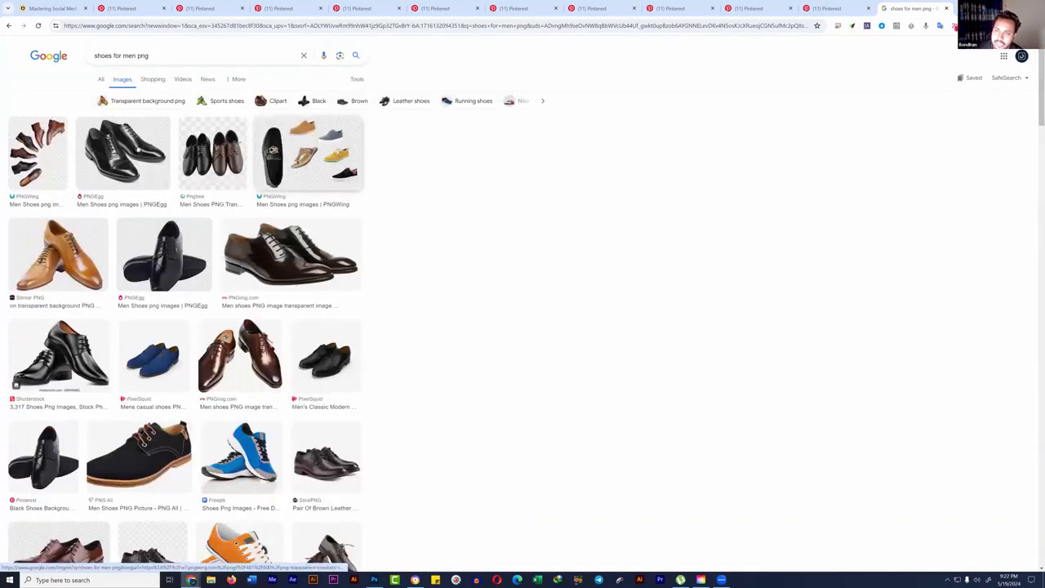
pyautogui.click(356, 79)
pyautogui.click(132, 121)
pyautogui.click(144, 159)
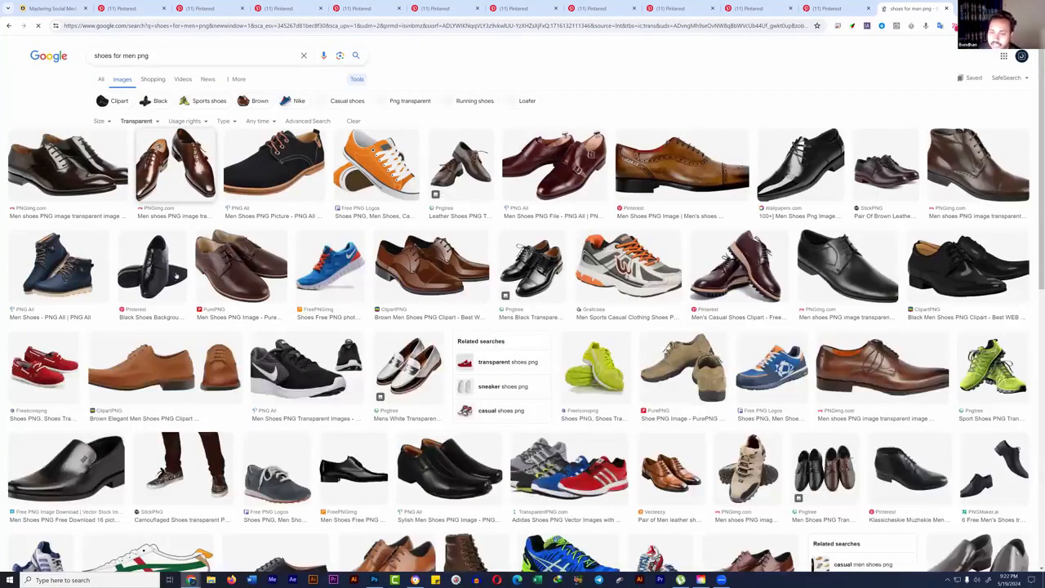
# Step: Browse the transparent shoe images and preview the green Pngtree sport shoes, followed by the related blue and grey PNGWing running shoe
pyautogui.click(186, 167)
pyautogui.scroll(-1, 173, 288)
pyautogui.scroll(-2, 173, 288)
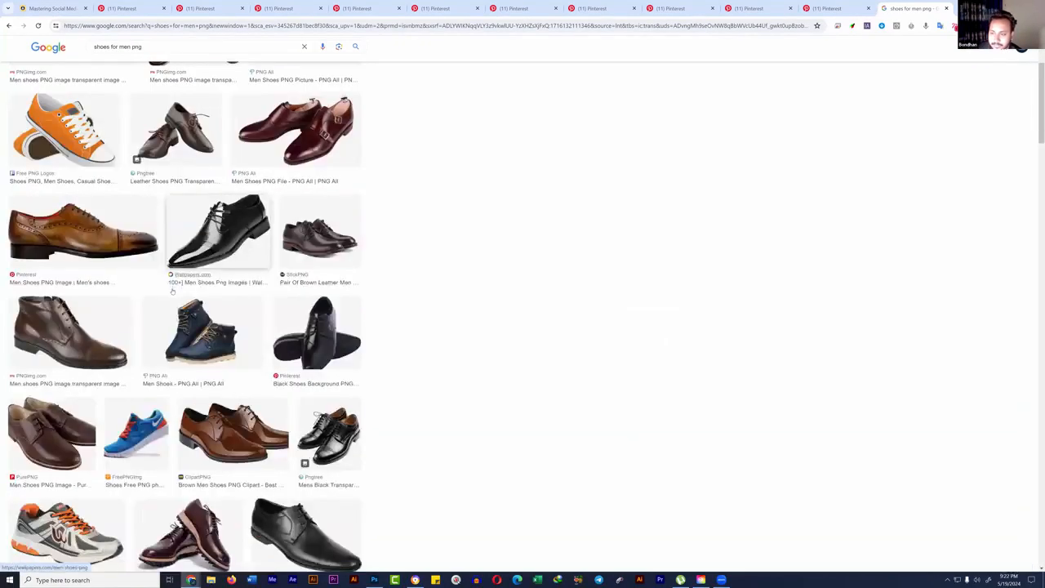
pyautogui.scroll(3, 173, 288)
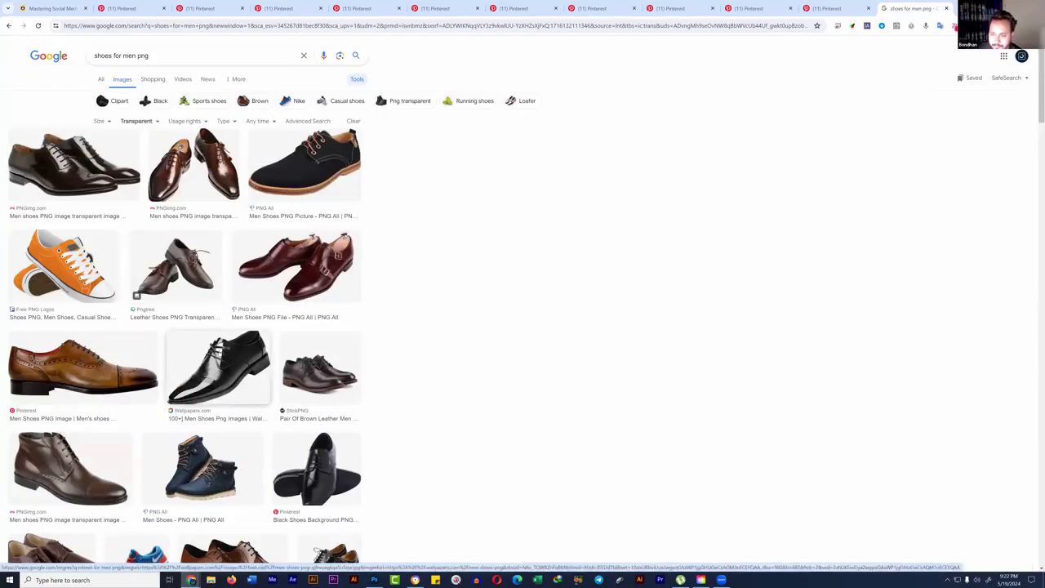
pyautogui.scroll(-2, 216, 353)
pyautogui.scroll(-5, 215, 353)
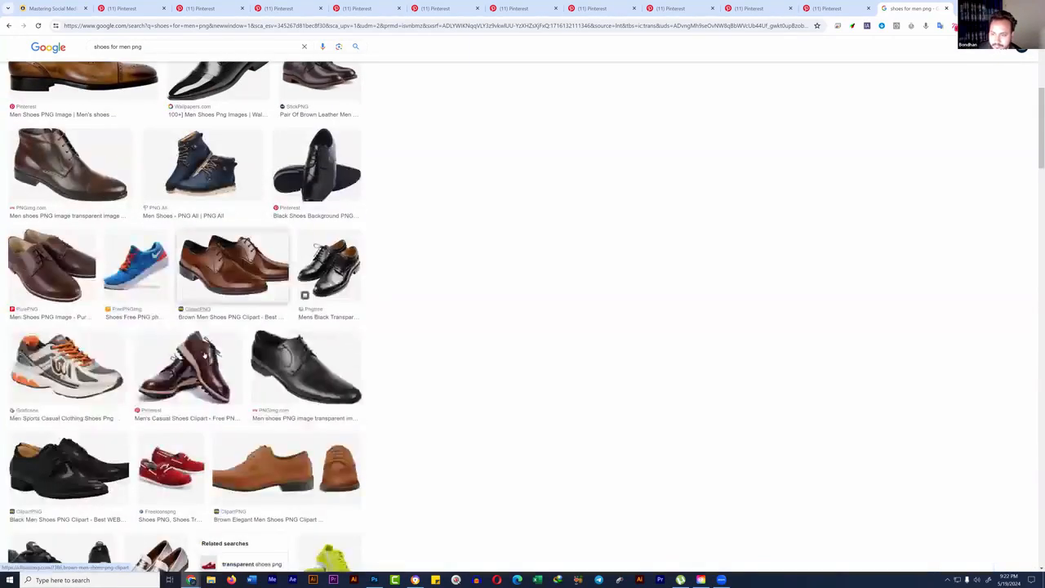
pyautogui.scroll(-4, 61, 297)
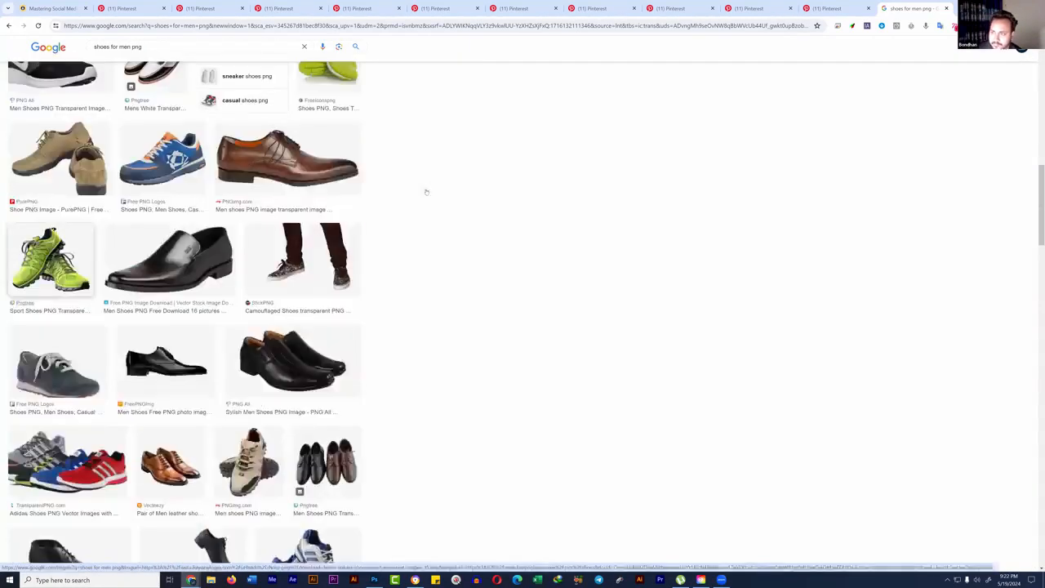
pyautogui.click(49, 257)
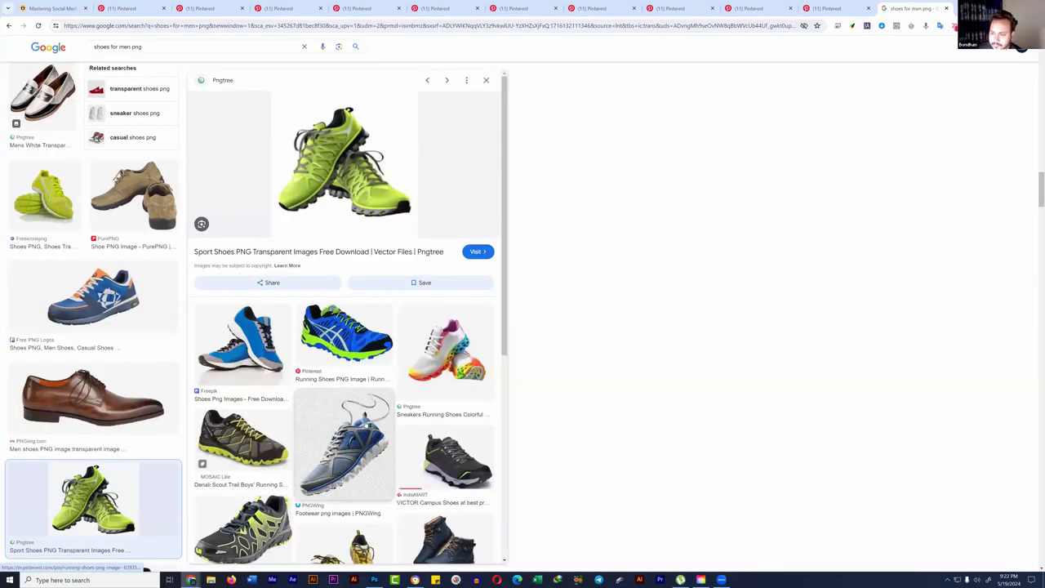
pyautogui.click(345, 445)
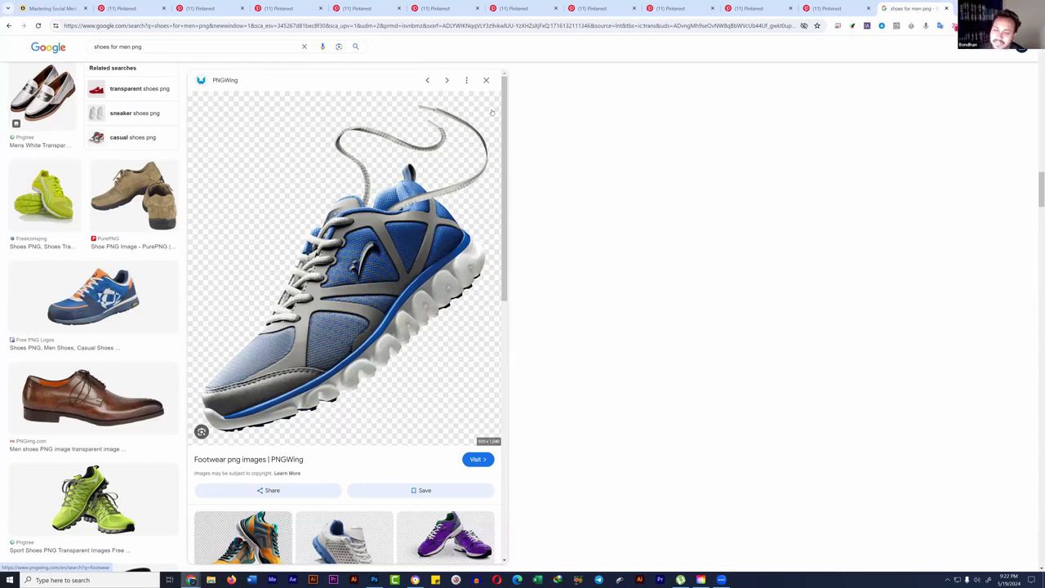
pyautogui.scroll(-3, 557, 187)
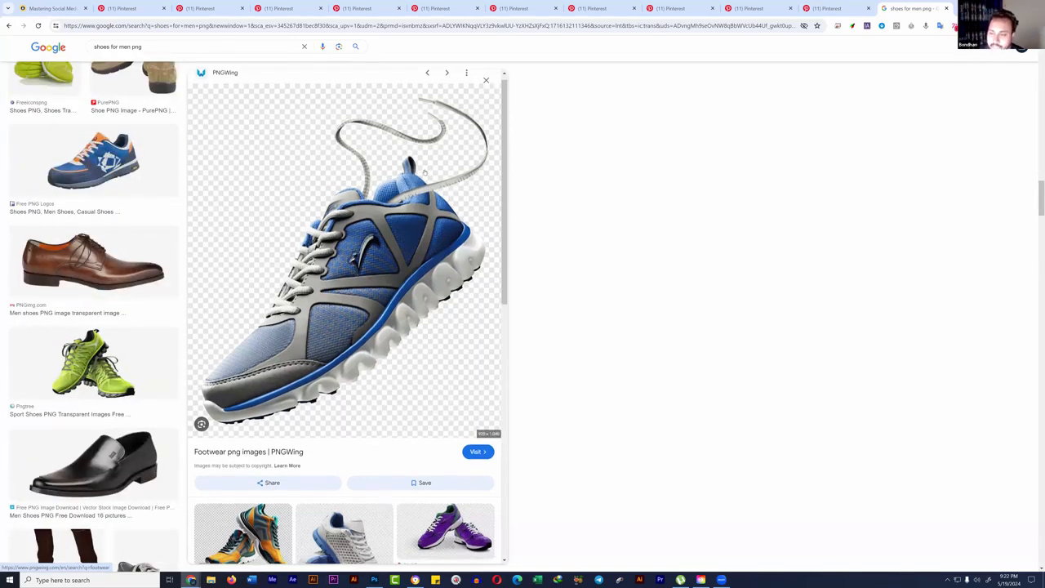
# Step: Open the PNGWing footwear page from the running shoe preview and browse its shoe images
pyautogui.scroll(-3, 342, 245)
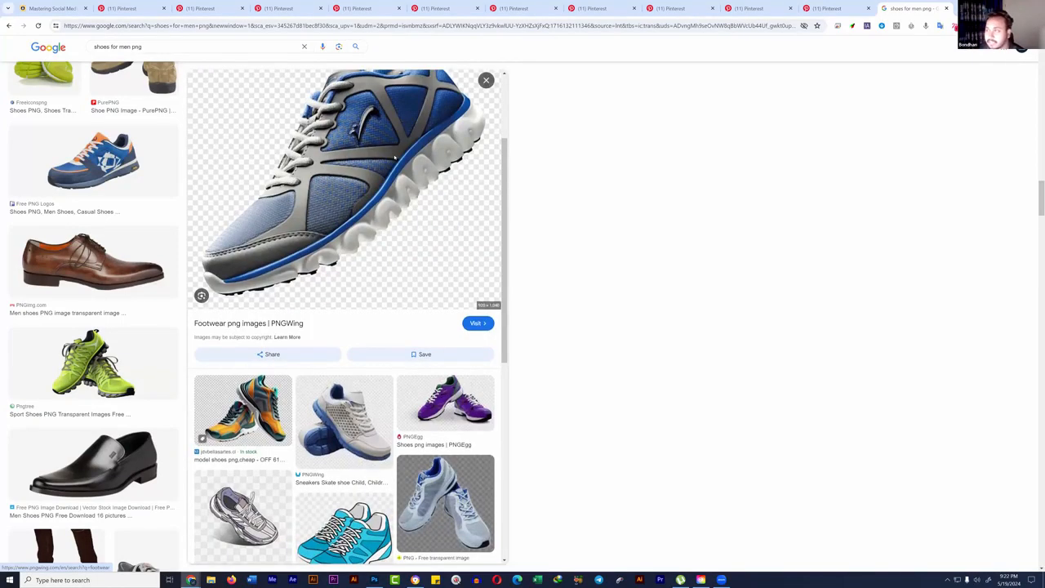
pyautogui.click(476, 322)
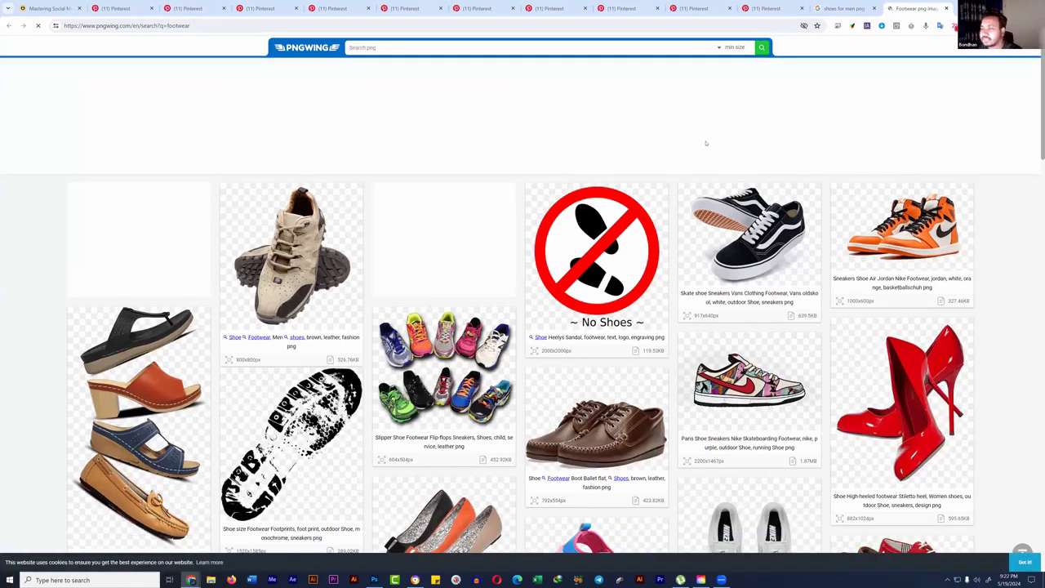
pyautogui.scroll(-3, 706, 144)
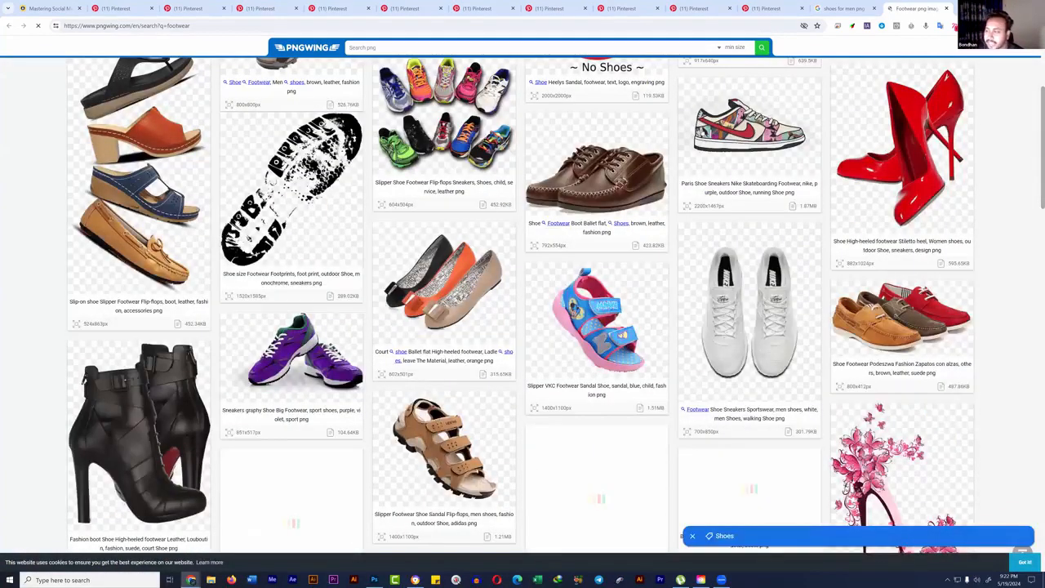
pyautogui.scroll(3, 685, 140)
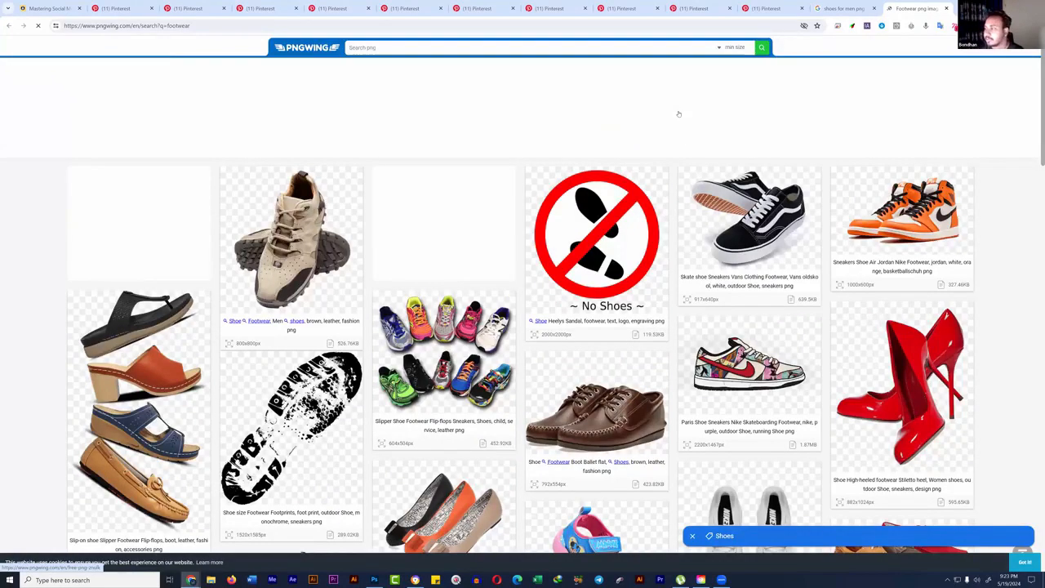
pyautogui.scroll(-5, 678, 113)
pyautogui.scroll(-2, 693, 131)
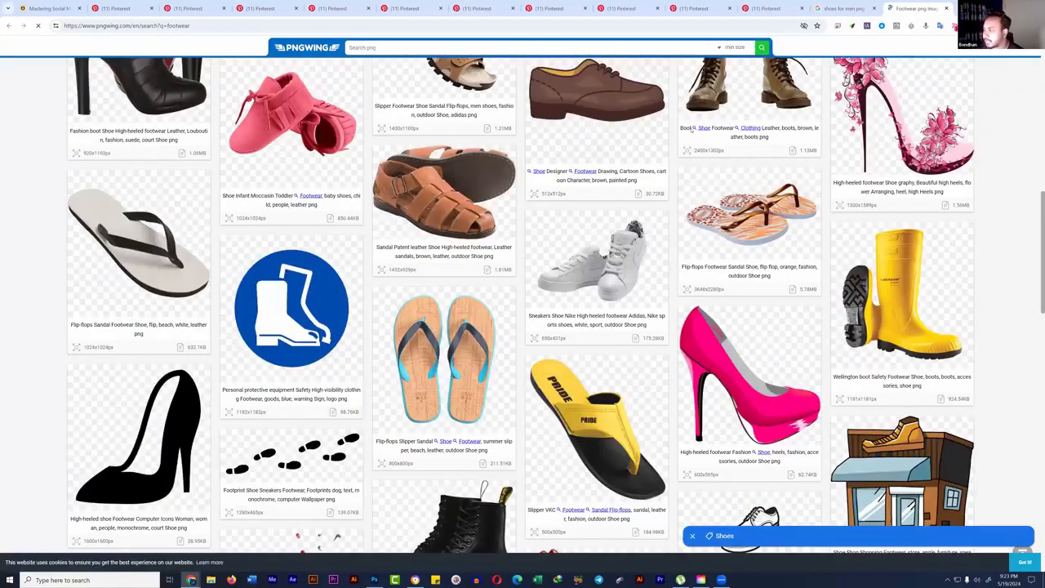
pyautogui.scroll(6, 690, 129)
pyautogui.scroll(-3, 690, 130)
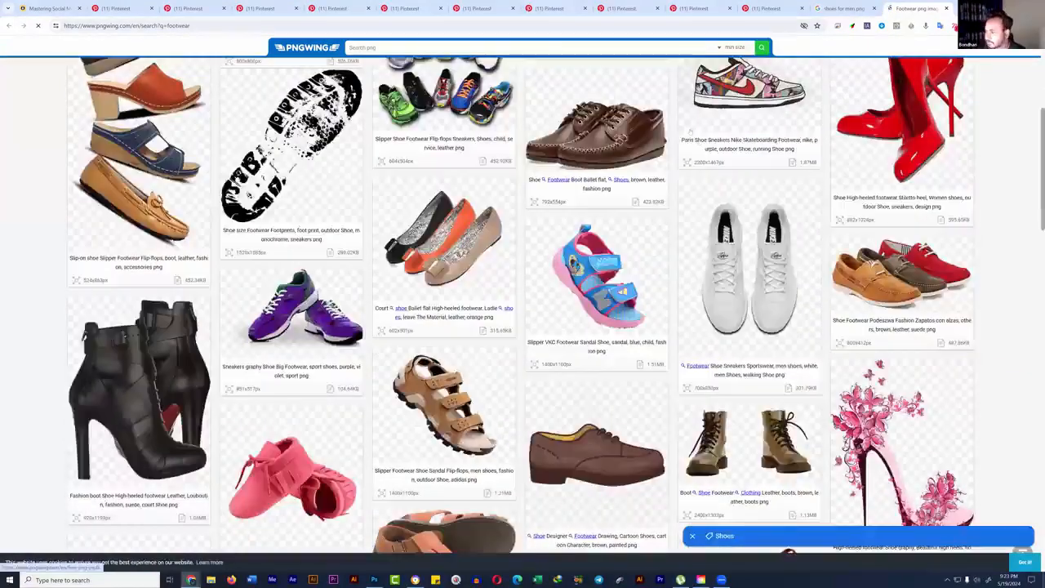
pyautogui.scroll(-7, 694, 135)
pyautogui.scroll(-1, 699, 141)
pyautogui.scroll(-5, 699, 141)
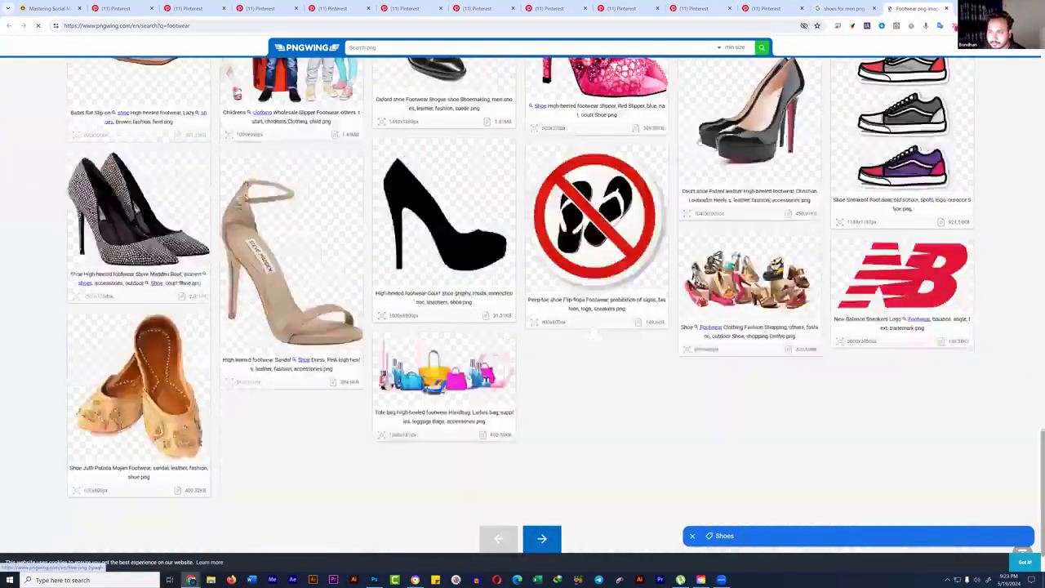
pyautogui.scroll(2, 133, 197)
pyautogui.scroll(5, 134, 198)
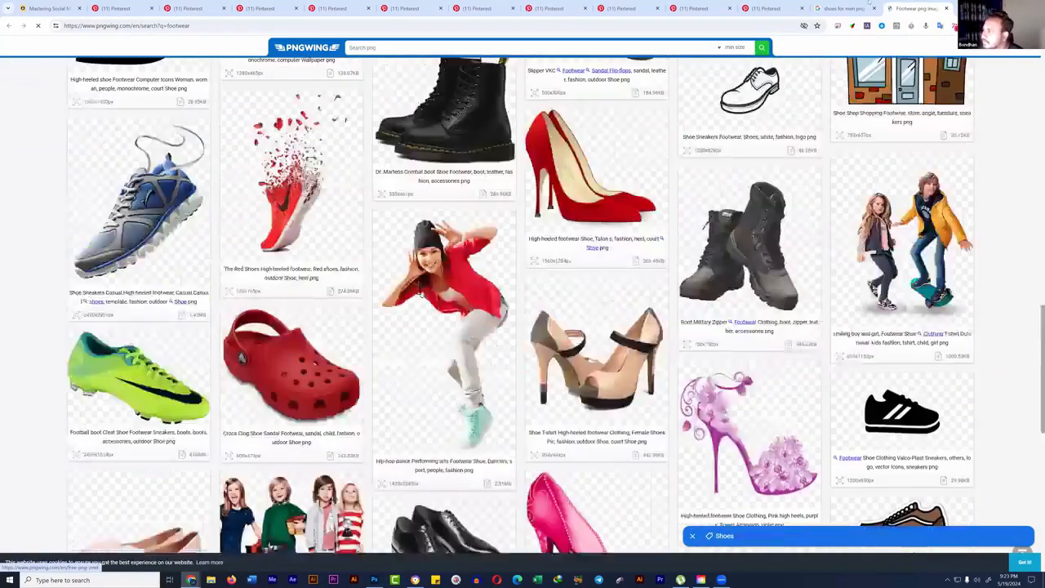
# Step: Open the blue and grey casual running shoe image on PNGWing and request its PNG download
pyautogui.click(133, 197)
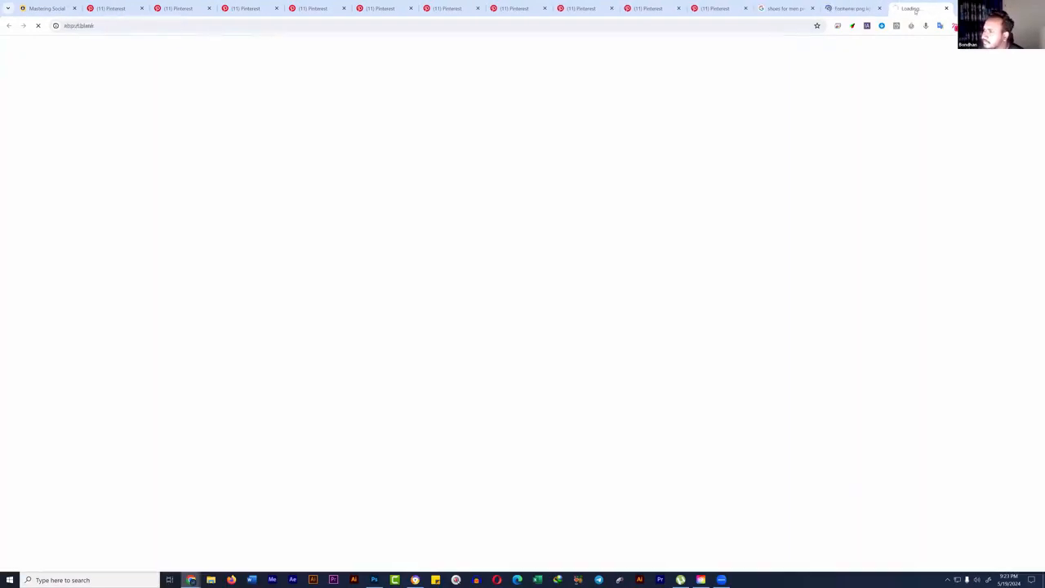
pyautogui.scroll(-5, 490, 503)
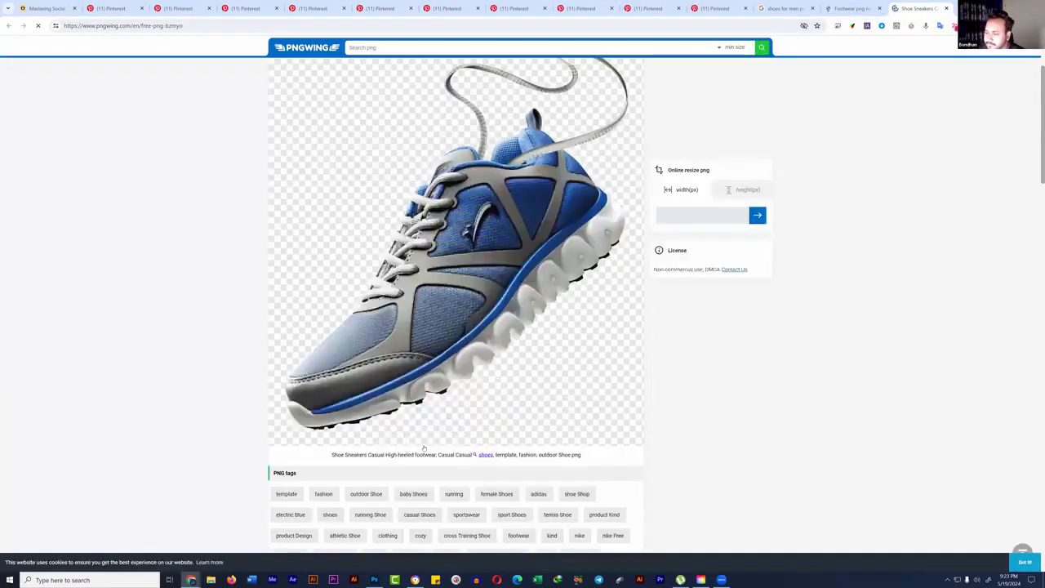
pyautogui.click(633, 438)
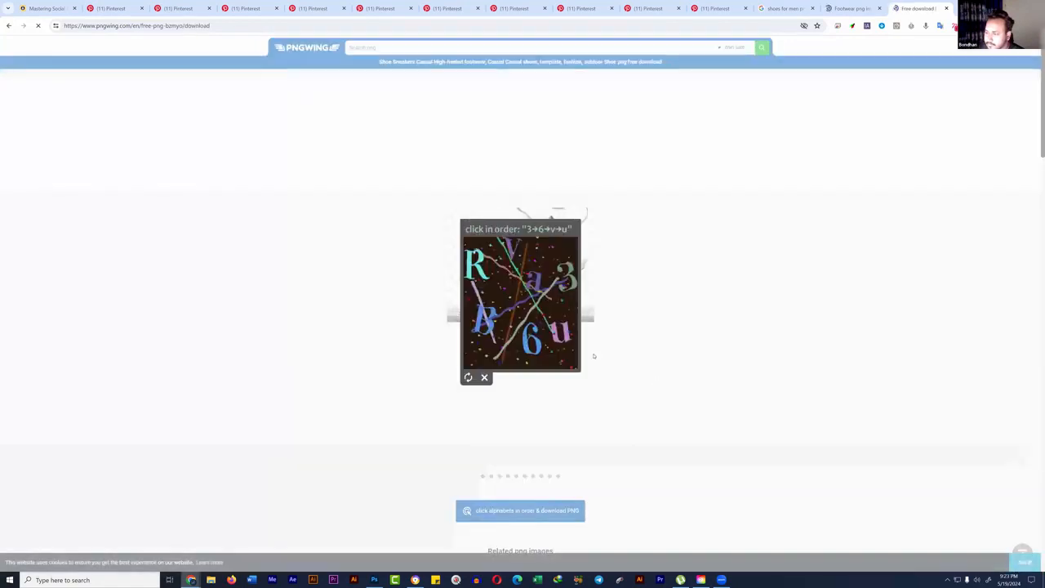
# Step: Complete the download check by marking the requested characters in the given order
pyautogui.click(575, 276)
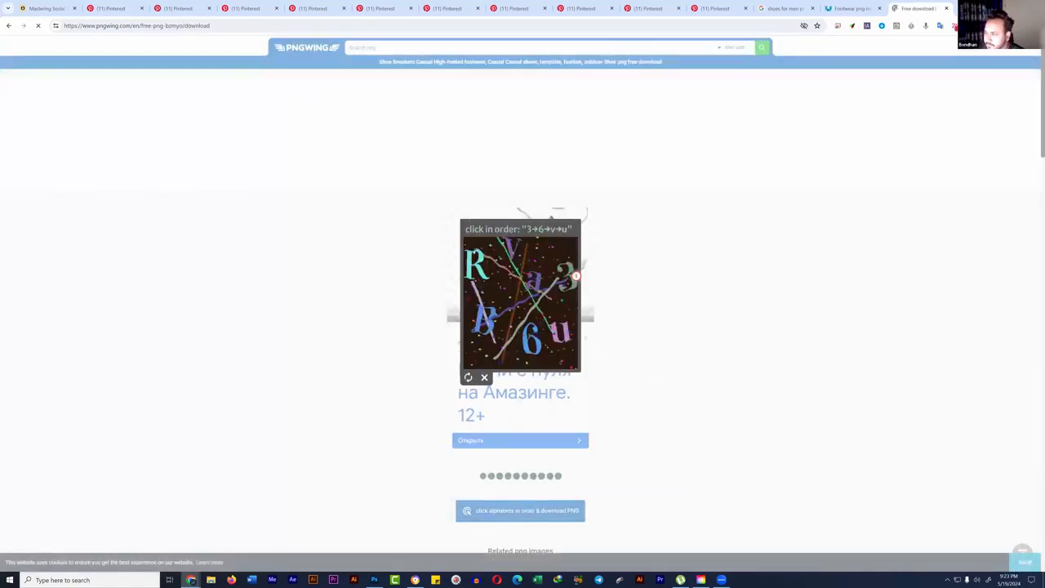
pyautogui.click(531, 335)
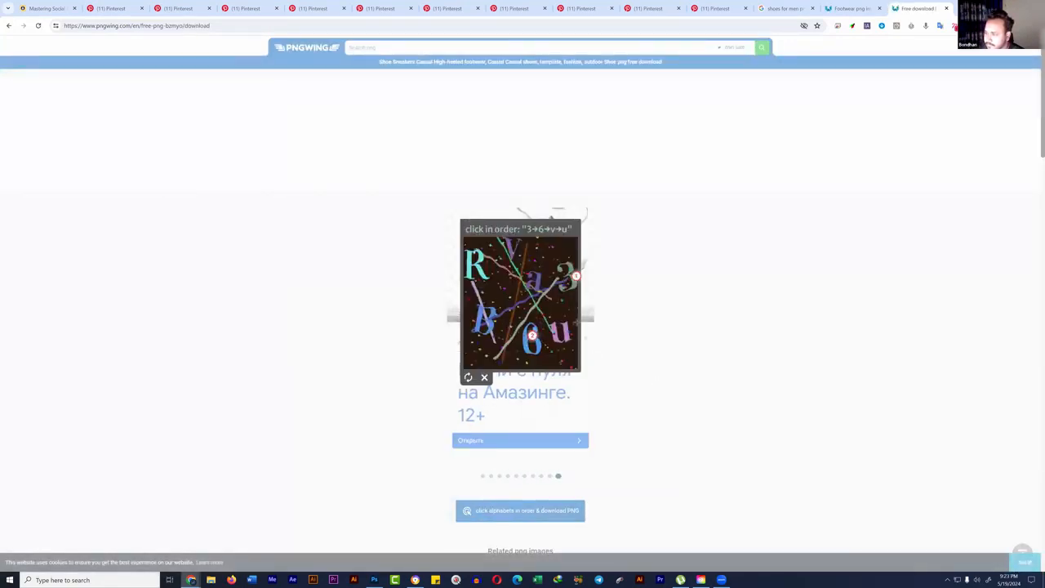
pyautogui.click(512, 250)
pyautogui.click(552, 327)
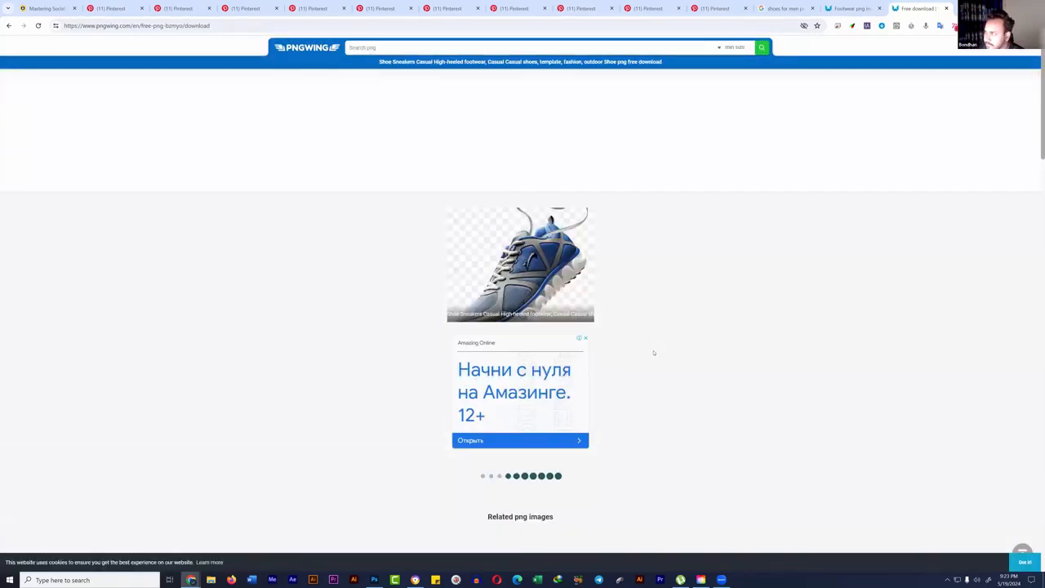
# Step: Browse the related PNG images and start downloading the blue and orange Nike running shoe
pyautogui.scroll(-1, 653, 352)
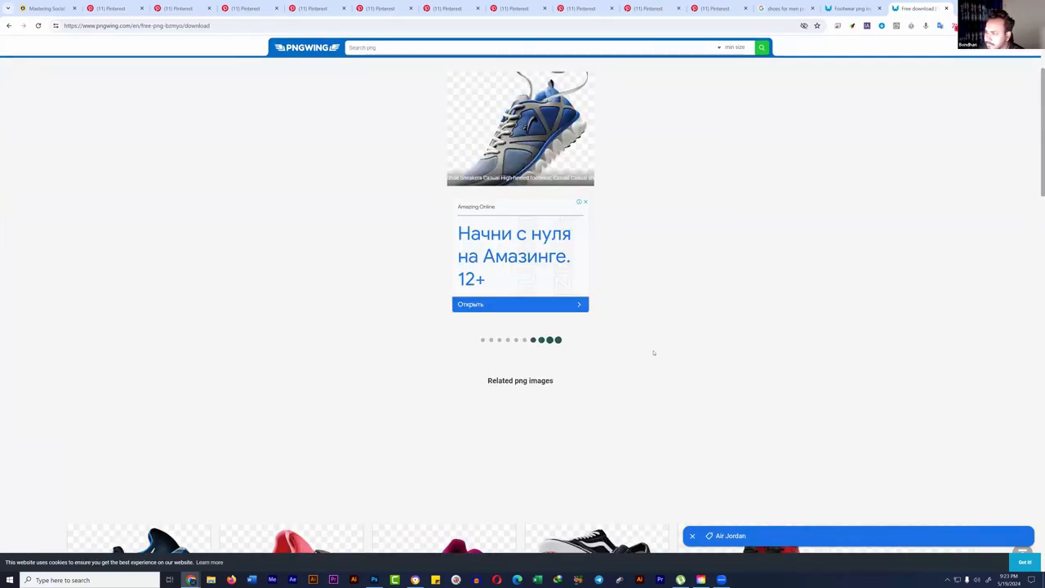
pyautogui.scroll(-2, 653, 353)
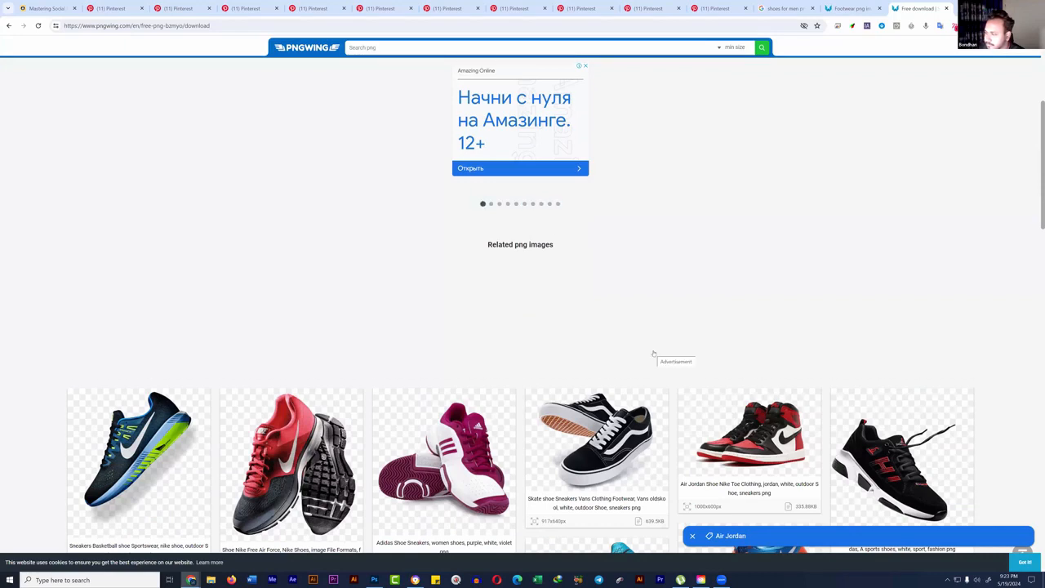
pyautogui.scroll(-2, 653, 353)
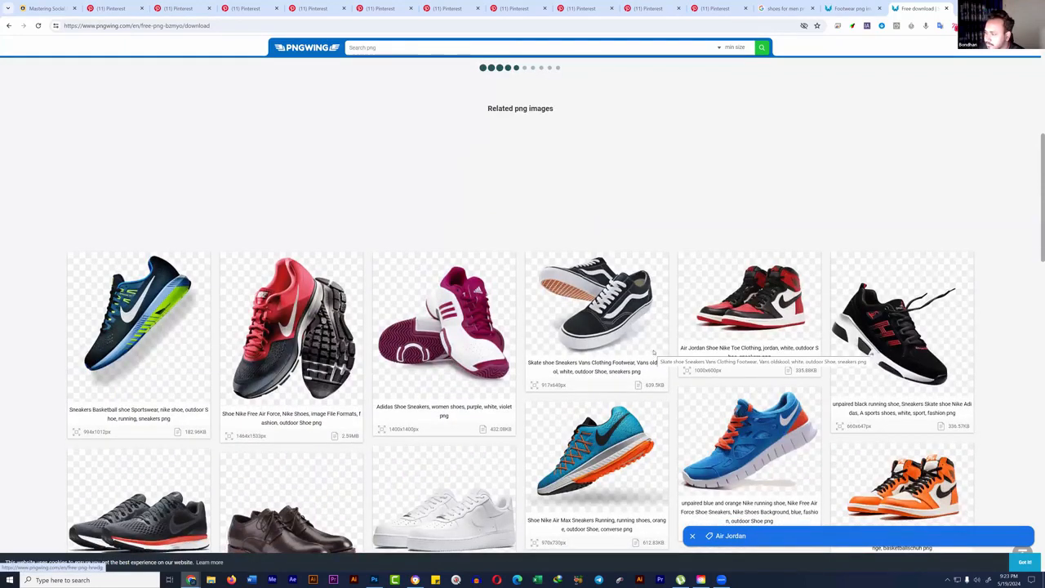
pyautogui.scroll(2, 653, 353)
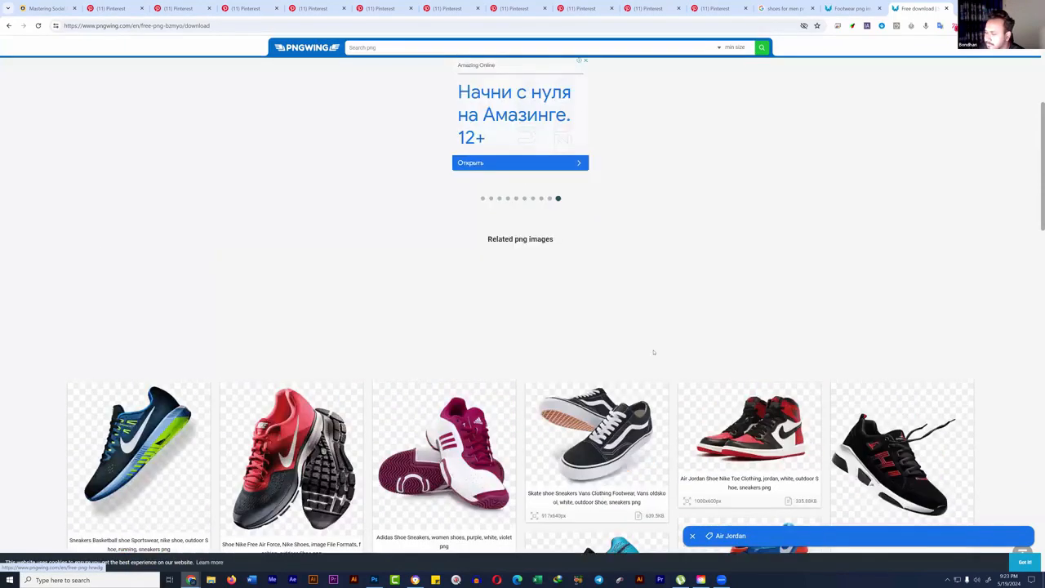
pyautogui.scroll(4, 653, 353)
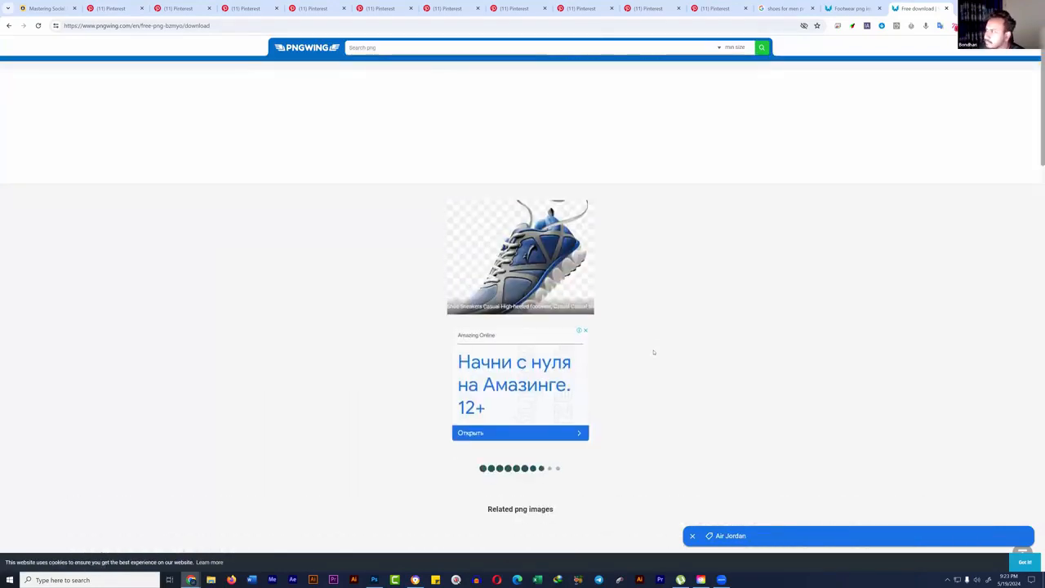
pyautogui.scroll(-4, 653, 351)
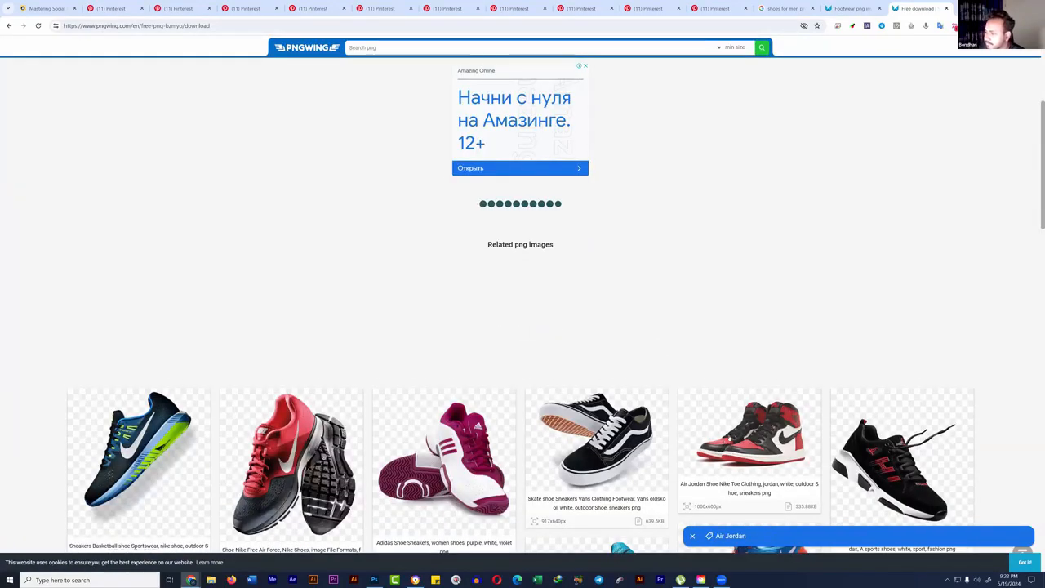
pyautogui.scroll(-2, 737, 441)
pyautogui.click(736, 442)
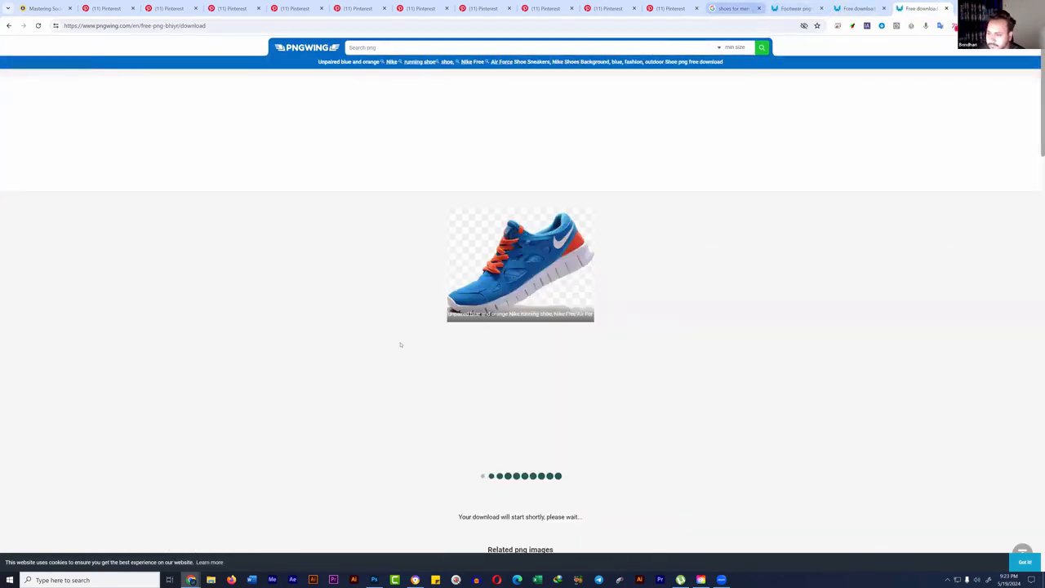
# Step: Return to the Google image results, preview the red and grey PNGEgg shoe and open its source page
pyautogui.click(733, 8)
pyautogui.scroll(-4, 347, 370)
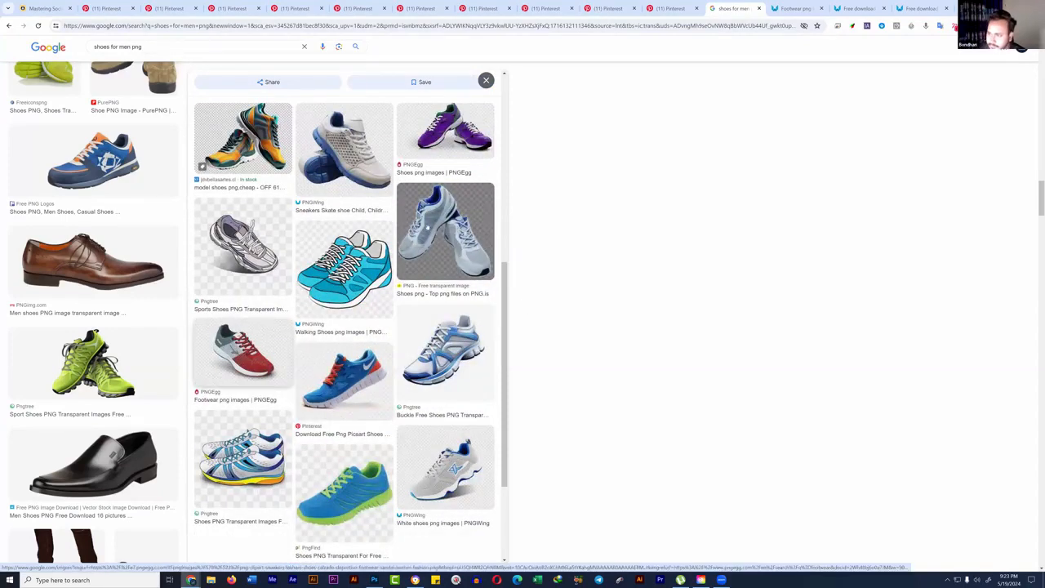
pyautogui.click(242, 351)
pyautogui.click(453, 234)
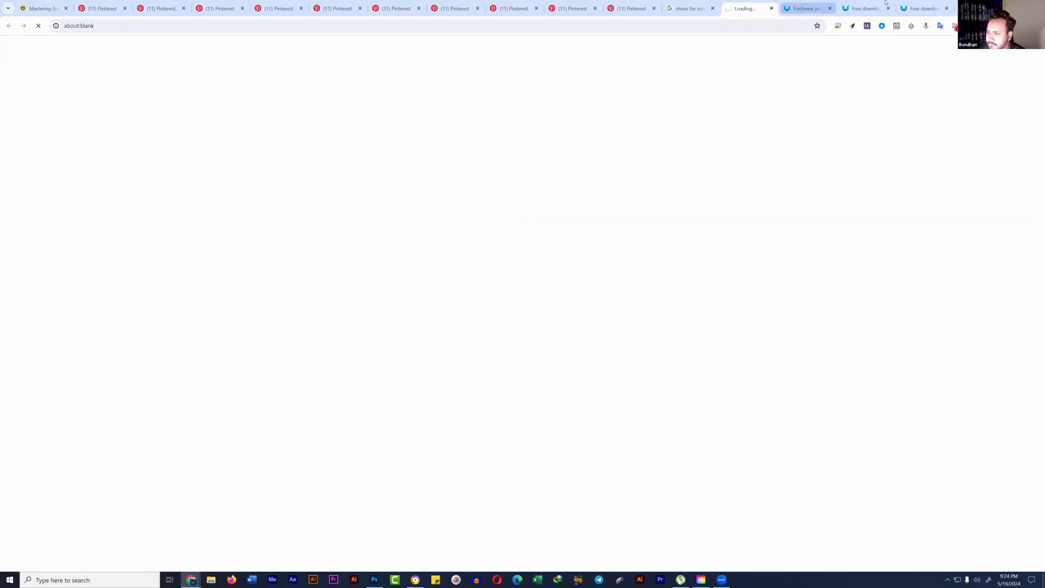
# Step: Check the download pages of both PNGWing shoes and open the recent download history
pyautogui.hotkey('ctrl', 'Tab')
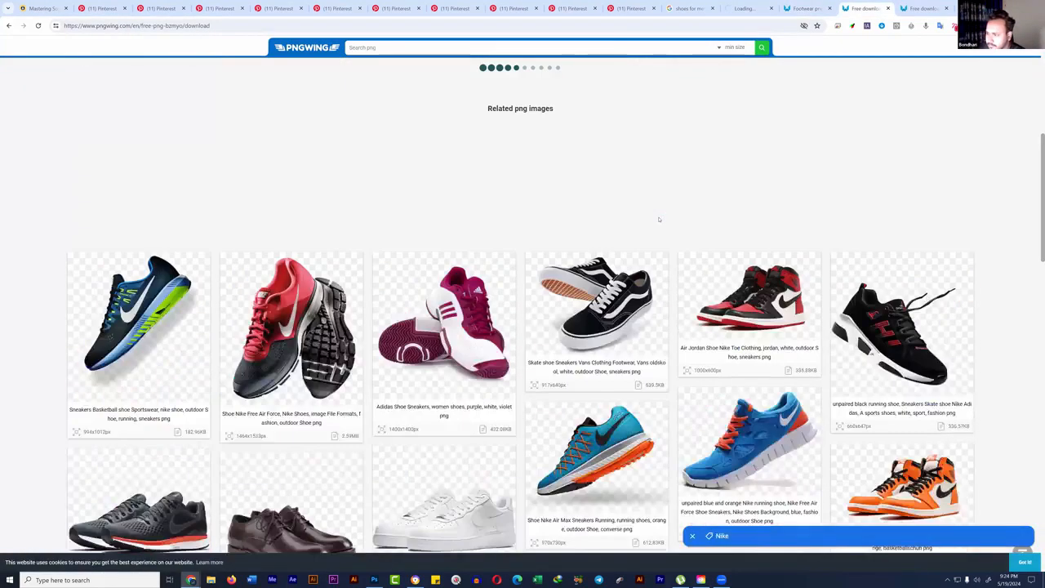
pyautogui.hotkey('ctrl', 'Tab')
pyautogui.click(871, 8)
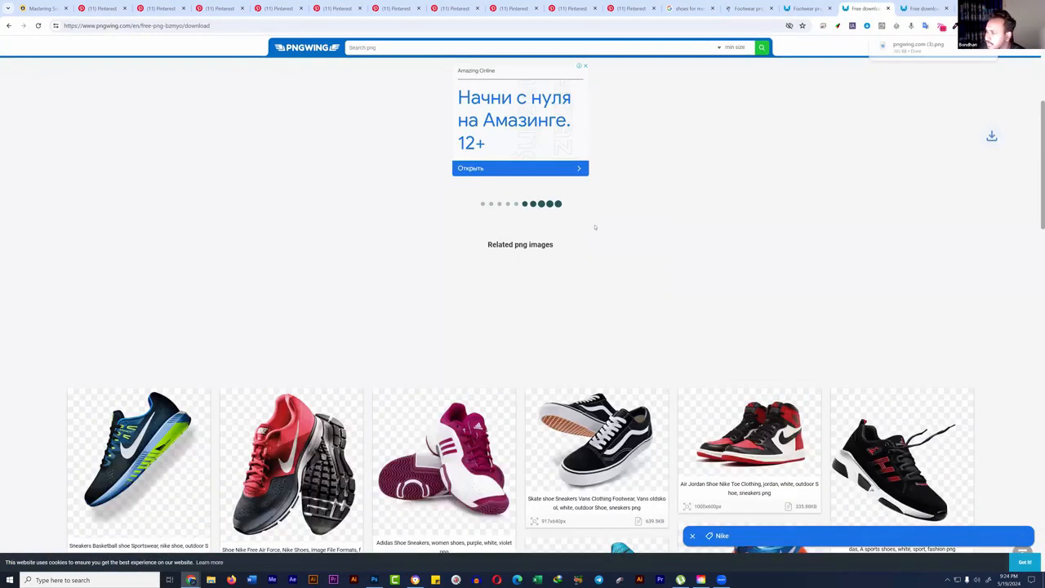
pyautogui.click(910, 6)
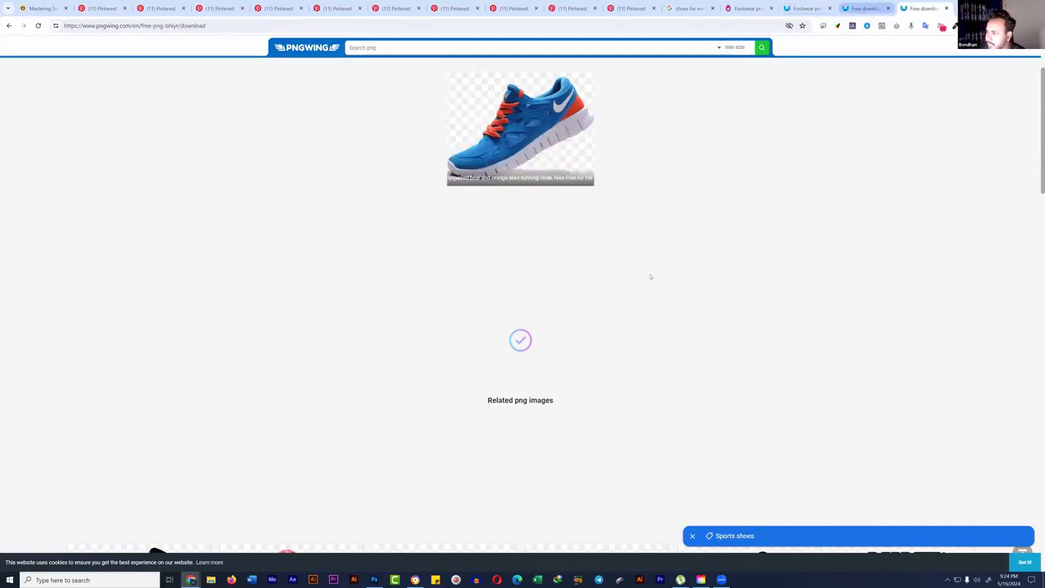
pyautogui.hotkey('ctrl', 'shift', 'Tab')
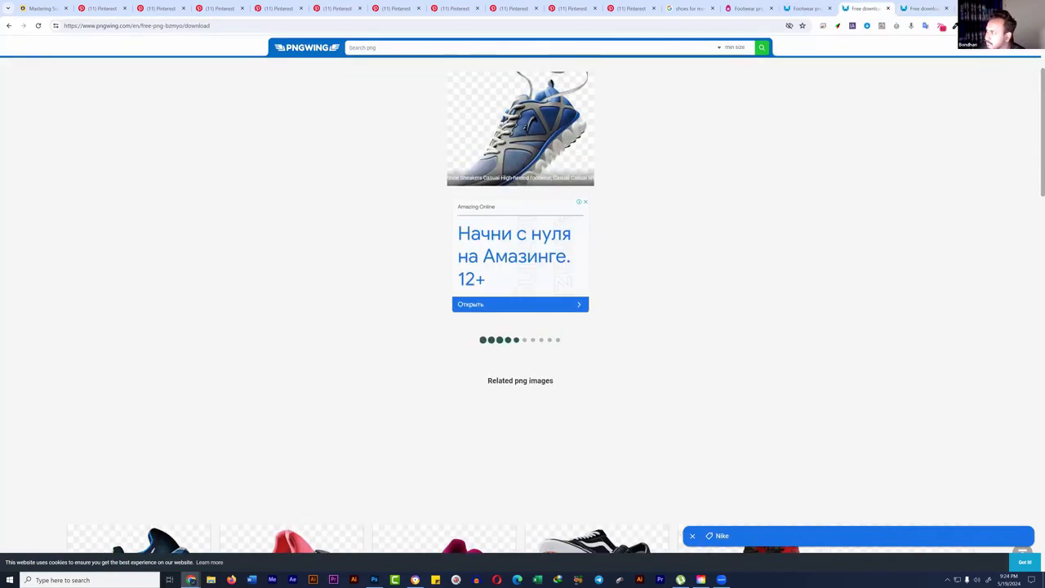
pyautogui.click(925, 8)
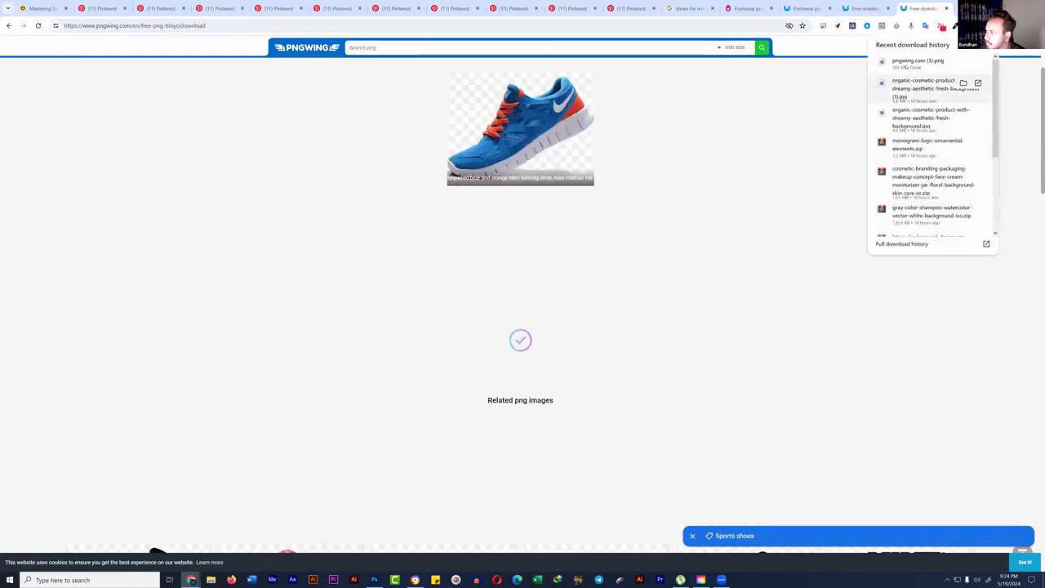
# Step: Place pngwing.com (3).png in the 2000 x 2000 px Photoshop document, enlarged to about 2140 px high and tilted counterclockwise with its toe near the lower edge
pyautogui.moveTo(414, 540); pyautogui.dragTo(490, 323)
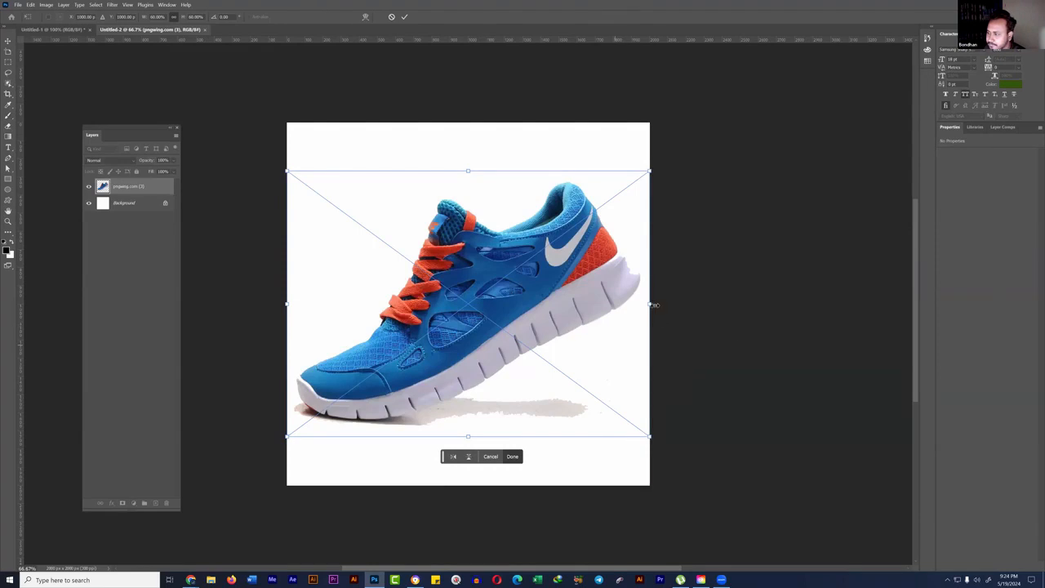
pyautogui.moveTo(654, 305); pyautogui.dragTo(837, 309)
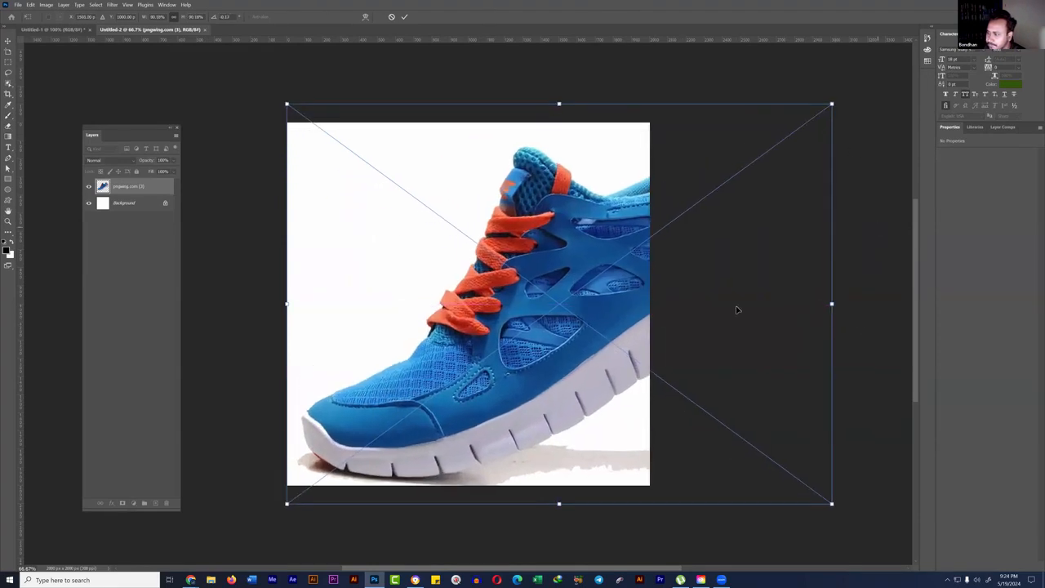
pyautogui.moveTo(737, 310); pyautogui.dragTo(756, 290)
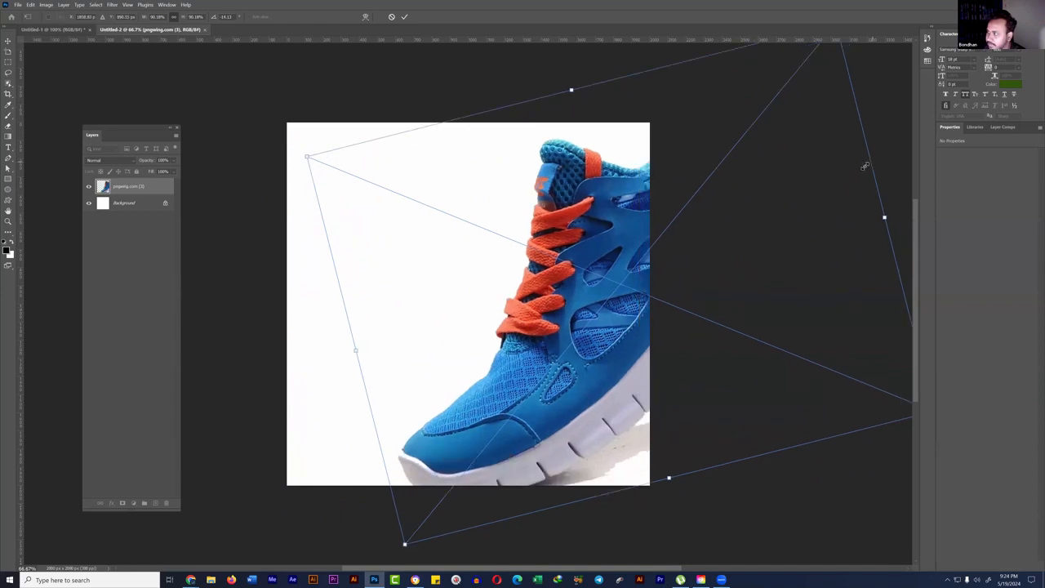
pyautogui.moveTo(864, 167); pyautogui.dragTo(696, 261)
pyautogui.press('Return')
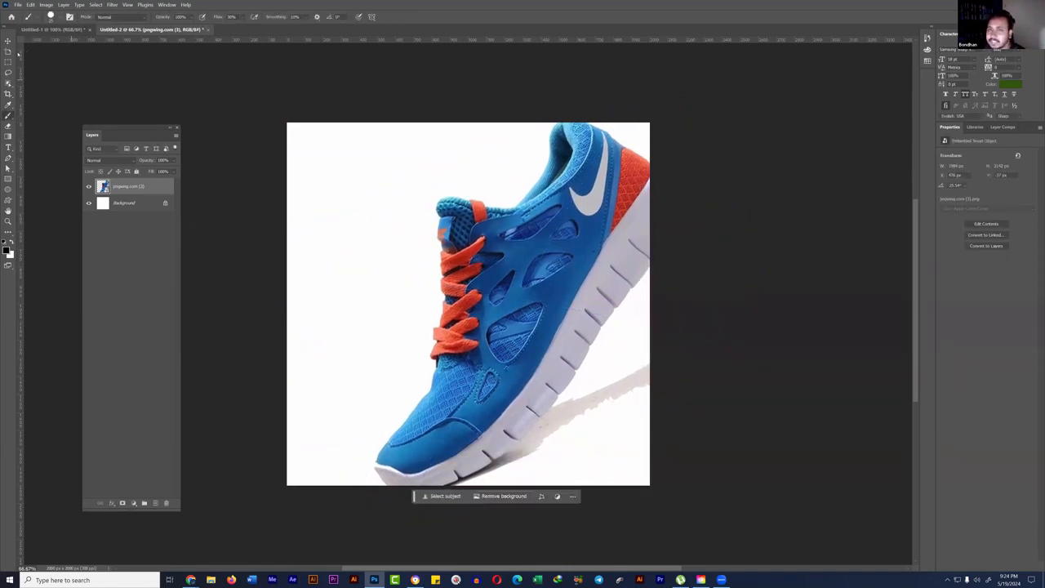
# Step: Select the blue and orange shoe without its shadow using the Object Selection tool
pyautogui.press('m')
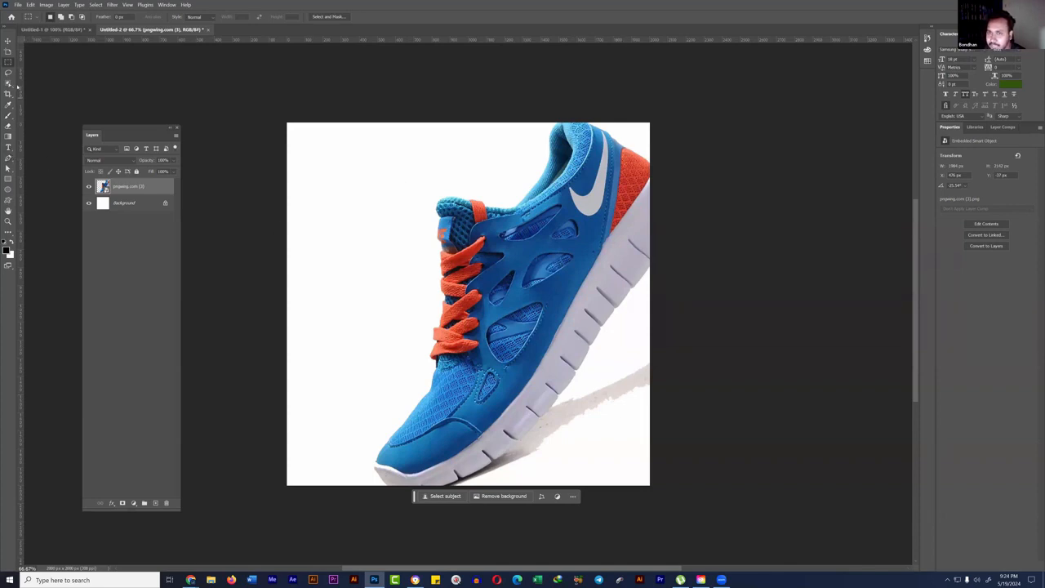
pyautogui.press('w')
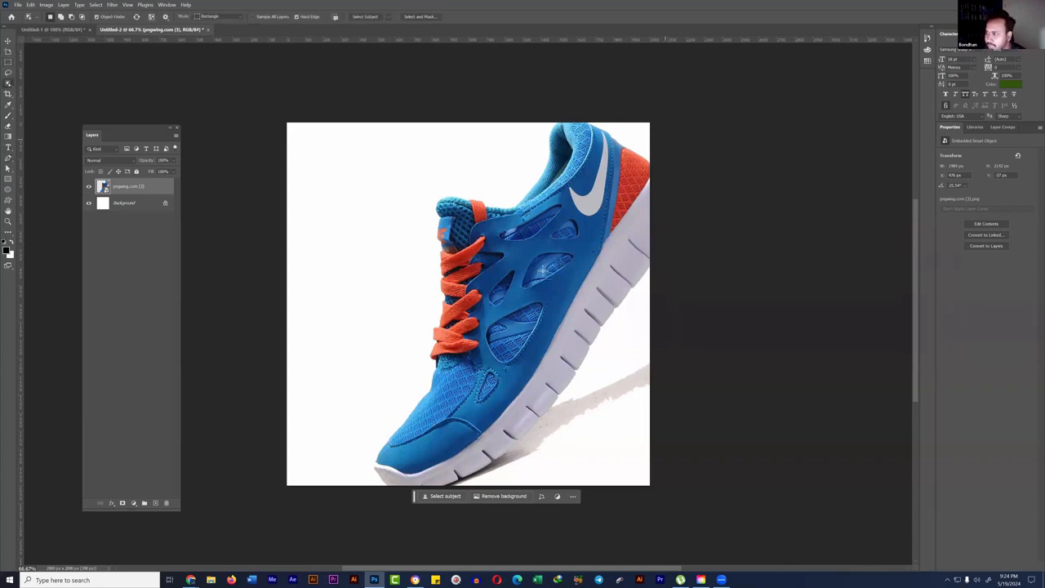
pyautogui.hotkey('ctrl', 'a')
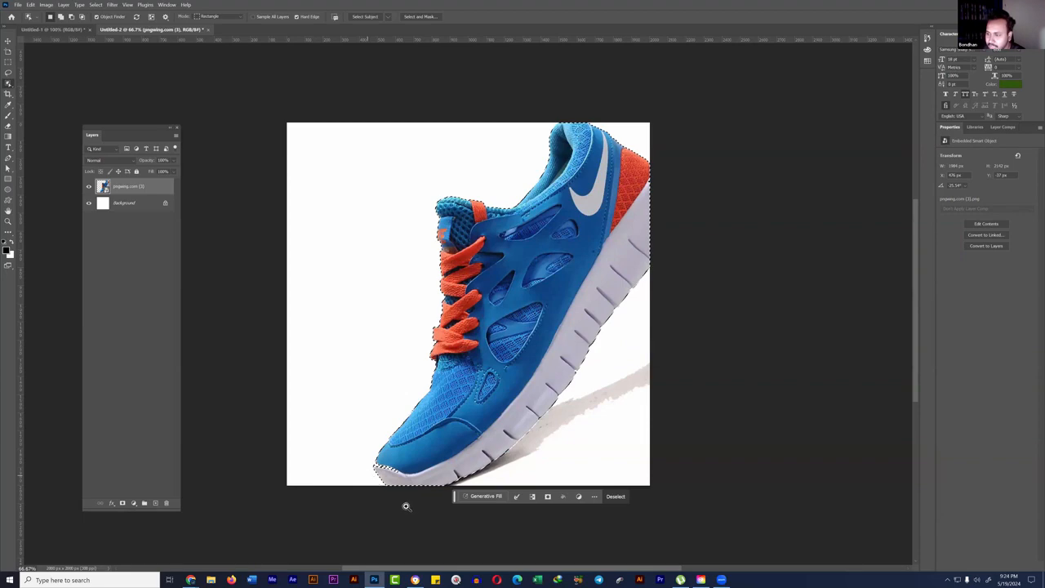
# Step: Add the missing white midsole strip at the shoe's toe tip to the selection with a closed Pen tool path
pyautogui.scroll(3, 408, 494)
pyautogui.scroll(5, 421, 460)
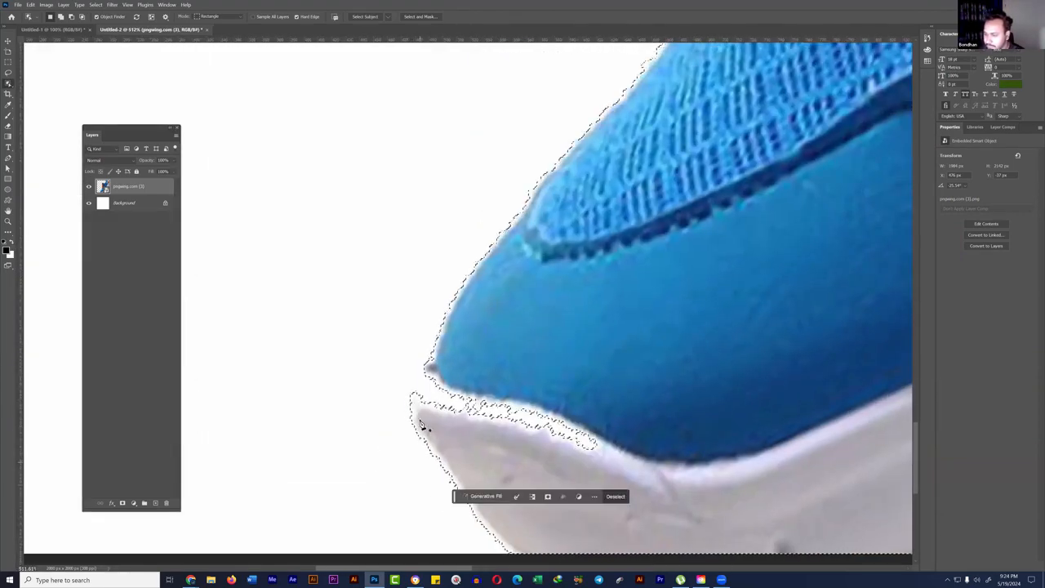
pyautogui.press('p')
pyautogui.moveTo(408, 410); pyautogui.dragTo(408, 375)
pyautogui.moveTo(681, 462); pyautogui.dragTo(587, 488)
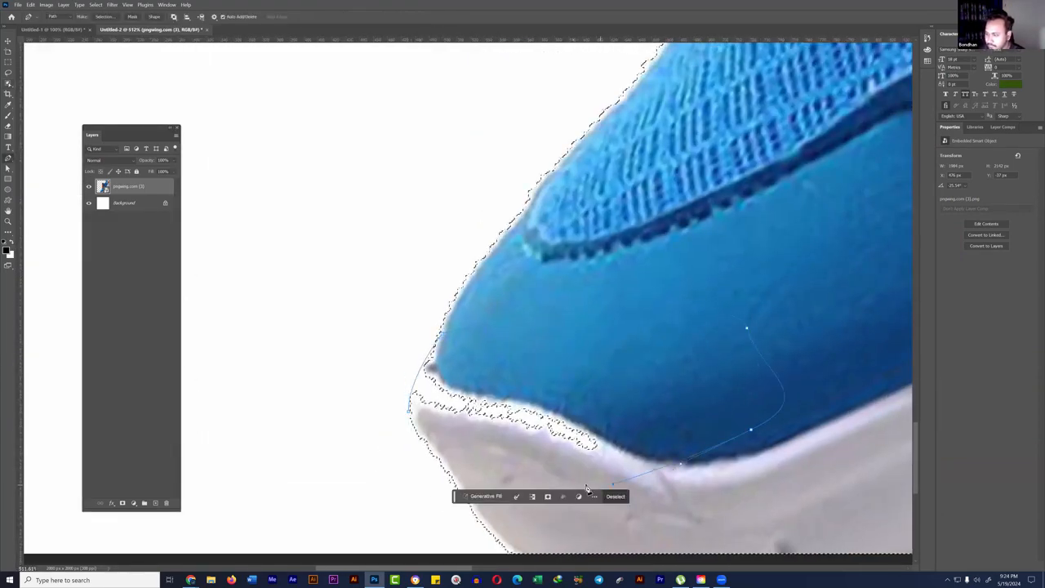
pyautogui.hotkey('ctrl', 'shift', 'Return')
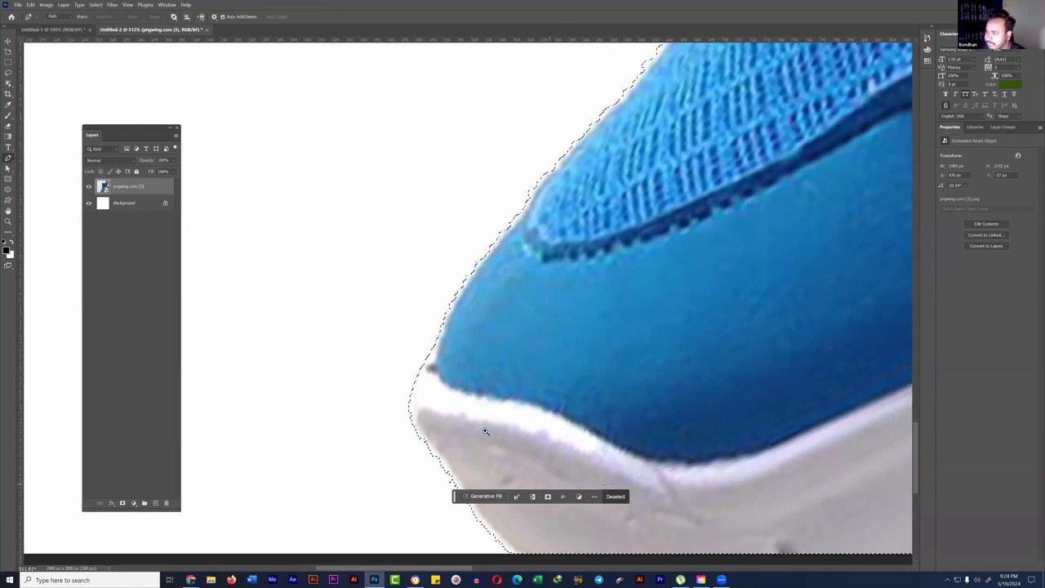
# Step: Copy the selected shoe onto its own layer and hide the original pngwing.com (3) layer
pyautogui.moveTo(534, 392); pyautogui.dragTo(528, 393)
pyautogui.scroll(-10, 613, 413)
pyautogui.scroll(3, 613, 415)
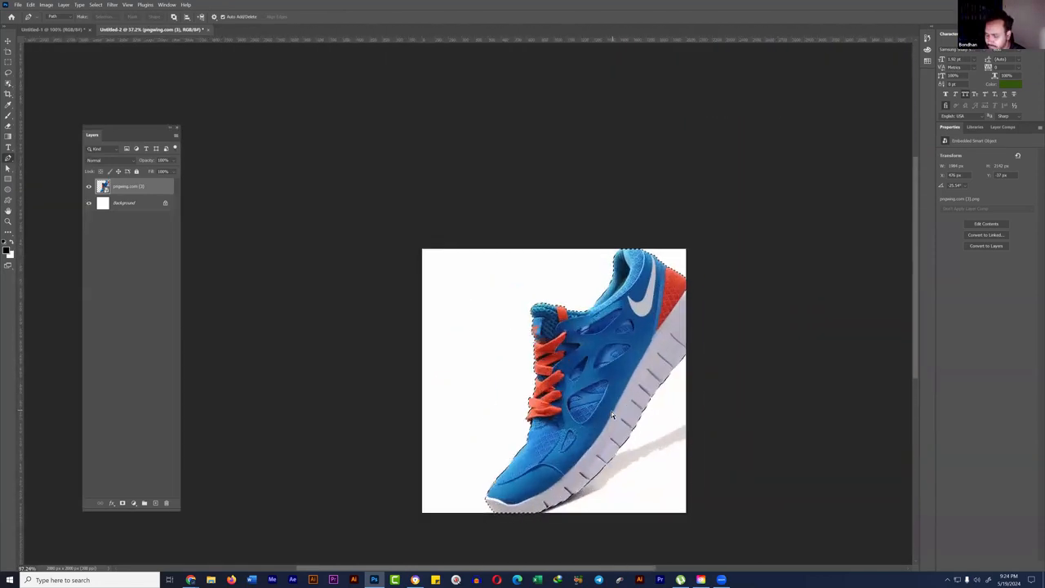
pyautogui.scroll(-1, 612, 415)
pyautogui.hotkey('ctrl', 'j')
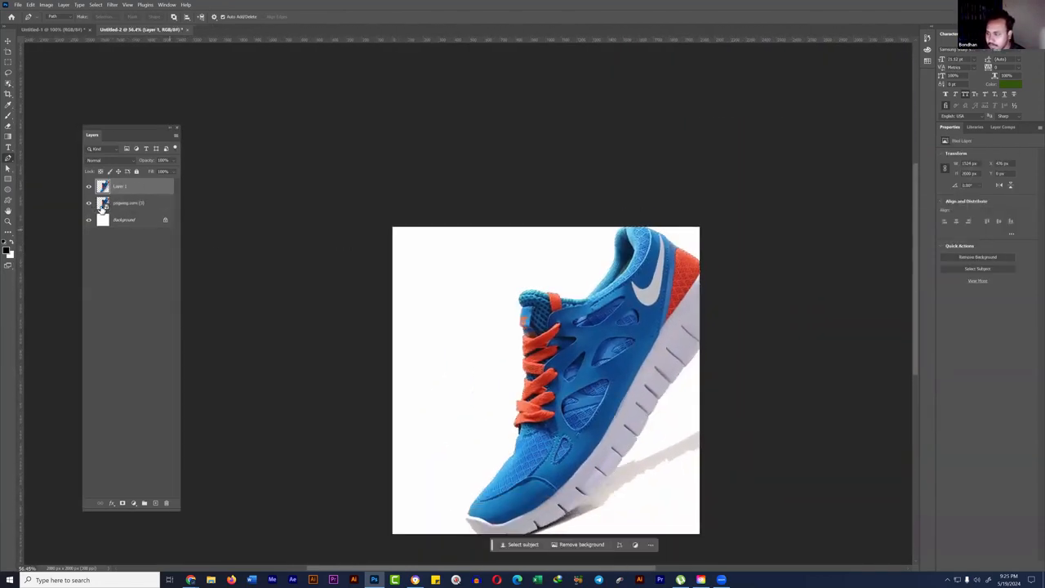
pyautogui.scroll(-2, 592, 400)
pyautogui.scroll(3, 490, 376)
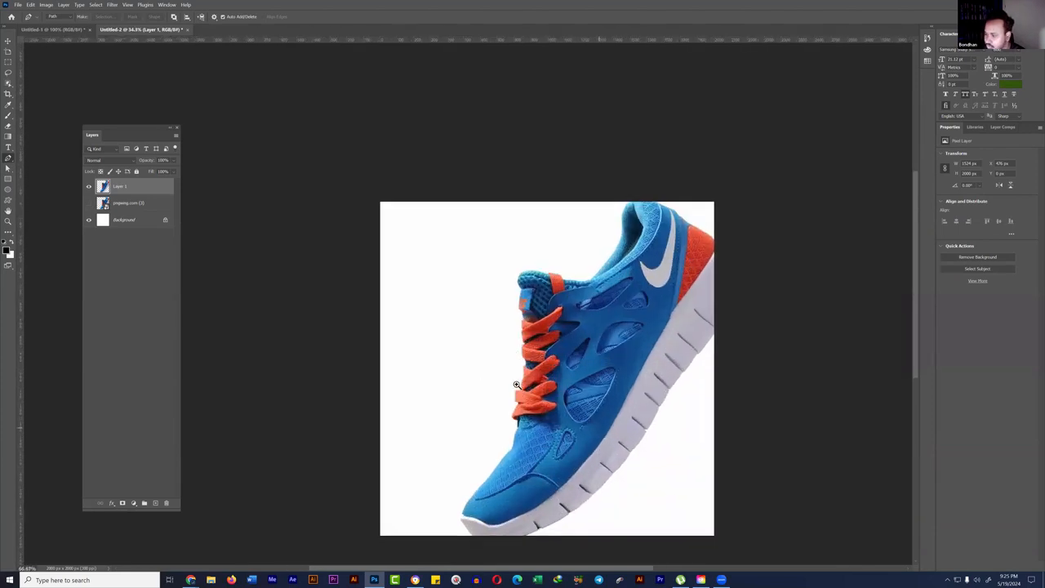
pyautogui.scroll(-1, 516, 384)
pyautogui.scroll(2, 441, 323)
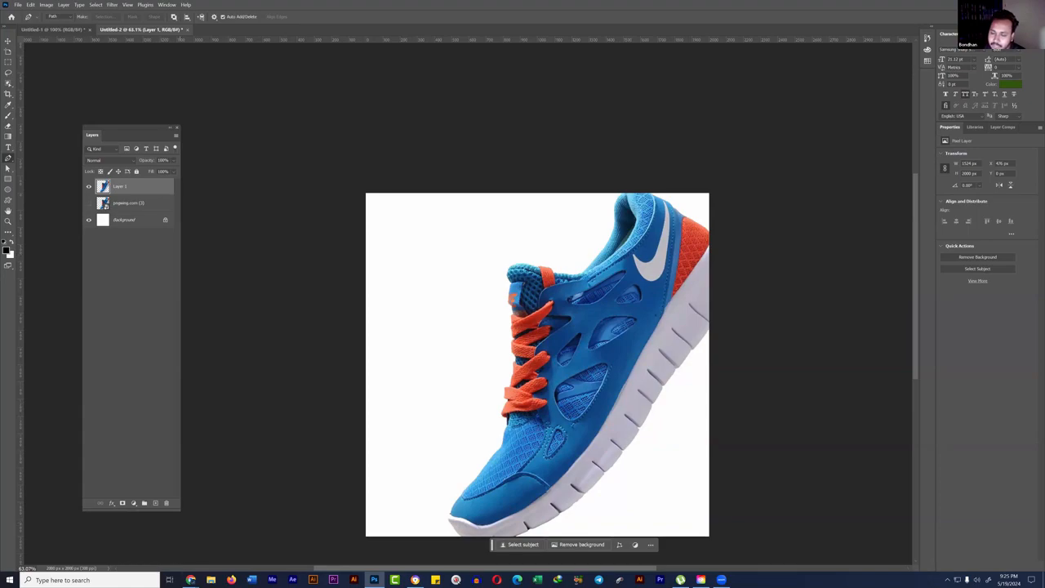
# Step: Switch to Chrome and search Google Images for "quality mark"
pyautogui.moveTo(190, 580)
pyautogui.click(278, 547)
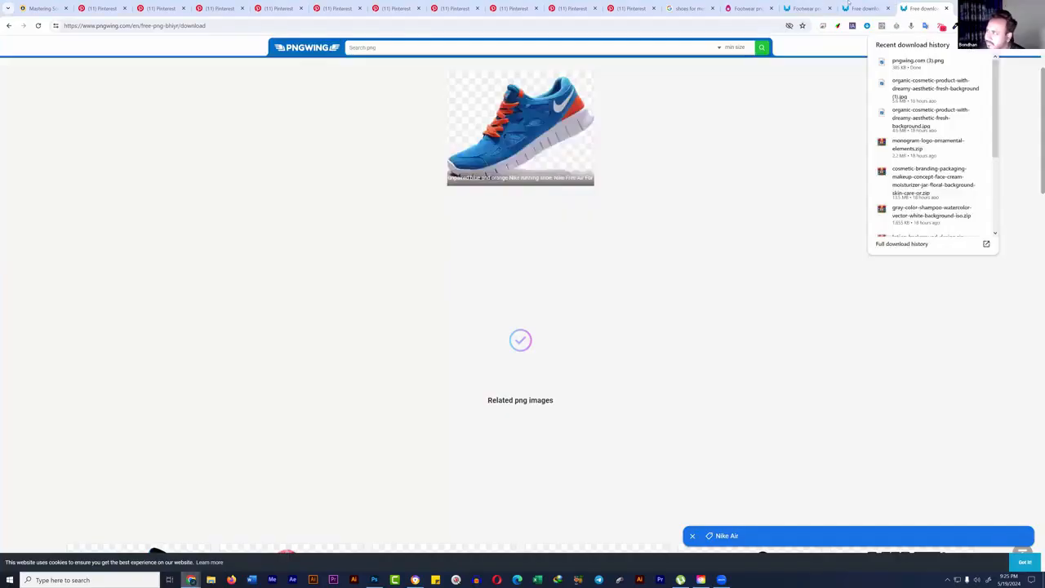
pyautogui.click(688, 8)
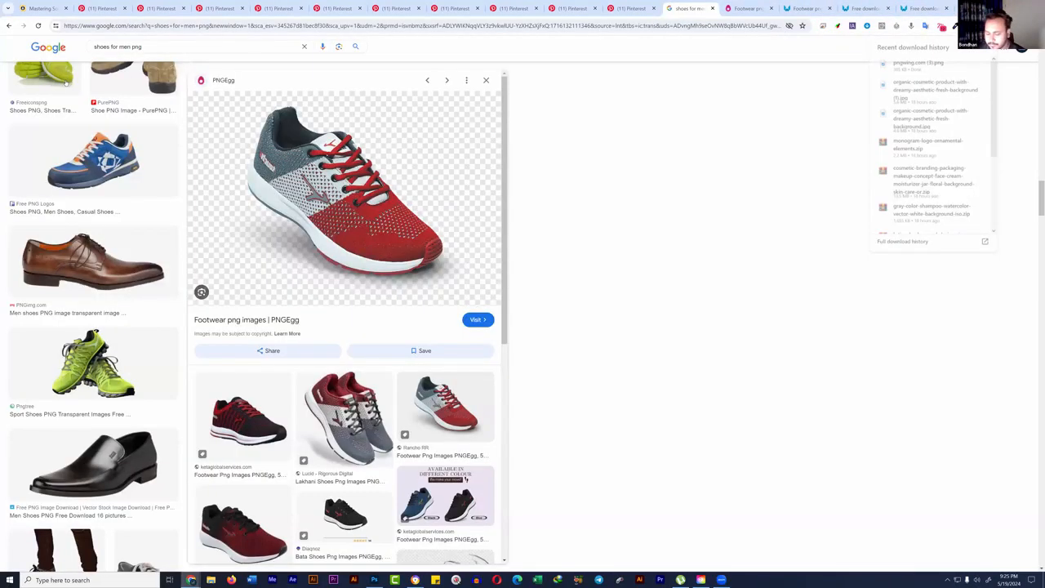
pyautogui.press('/')
pyautogui.write('q')
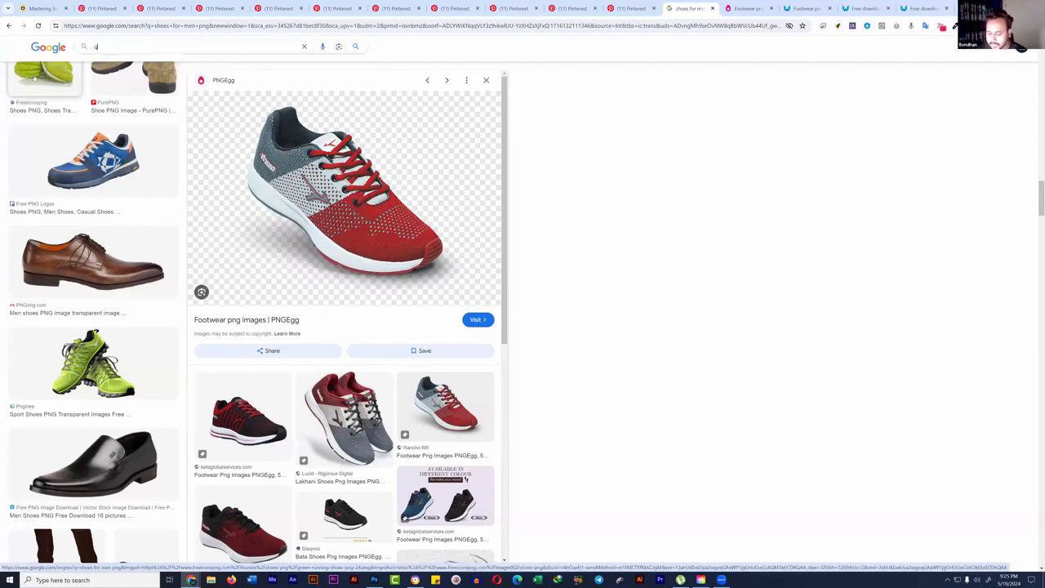
pyautogui.write('ua')
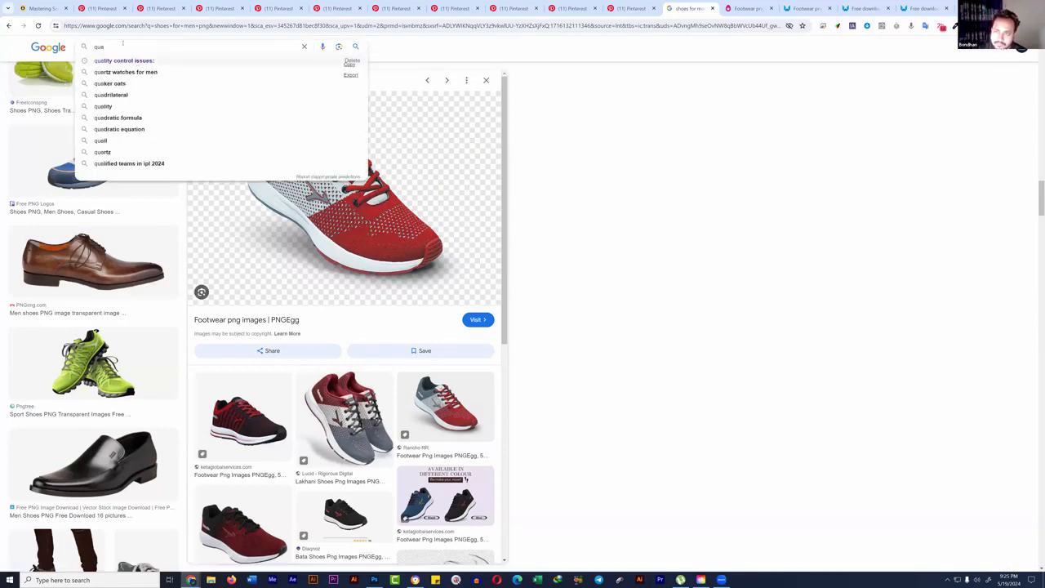
pyautogui.click(125, 61)
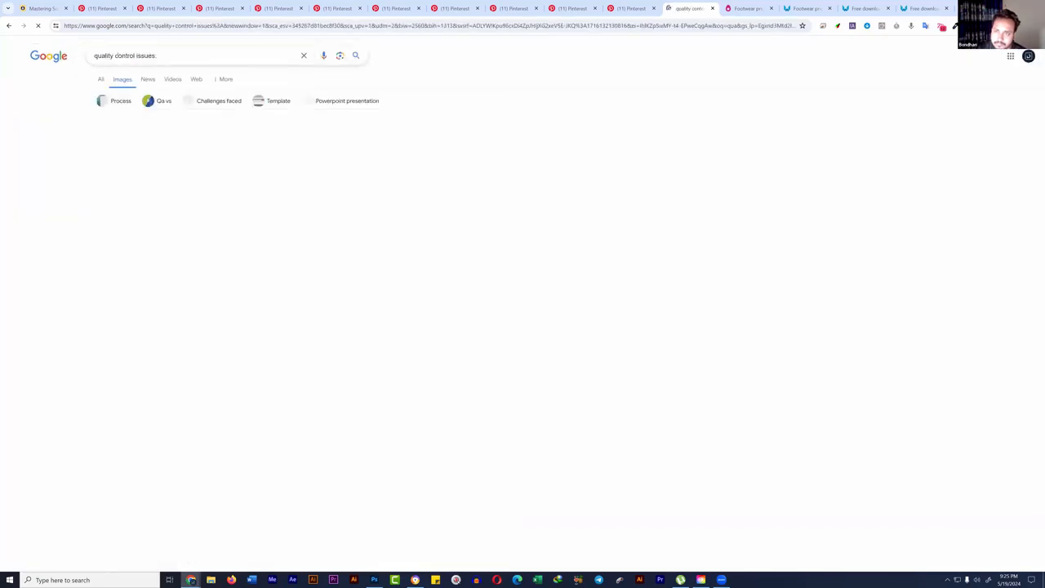
pyautogui.moveTo(117, 55); pyautogui.dragTo(182, 59)
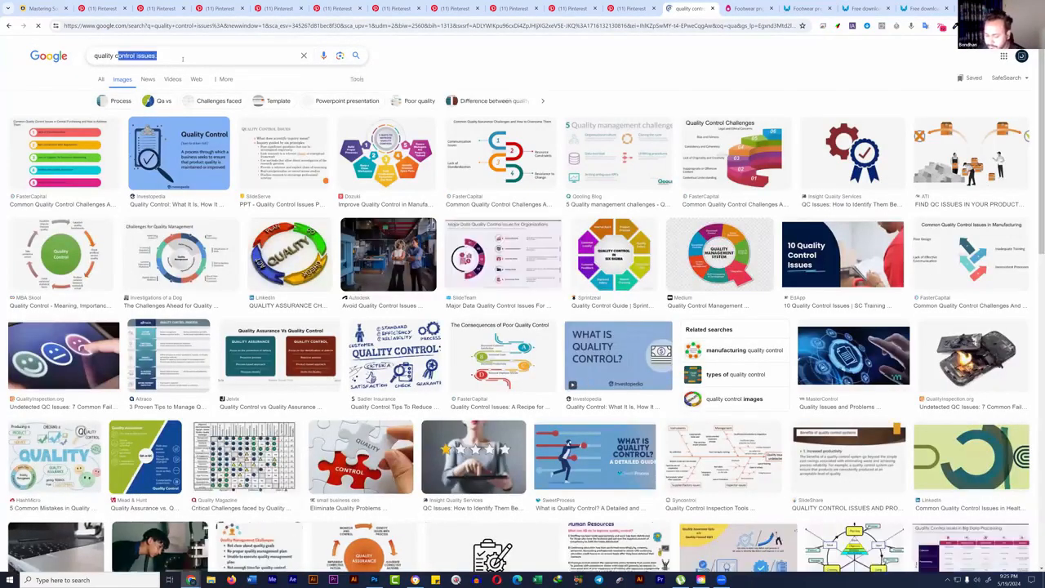
pyautogui.write('mark')
pyautogui.press('Return')
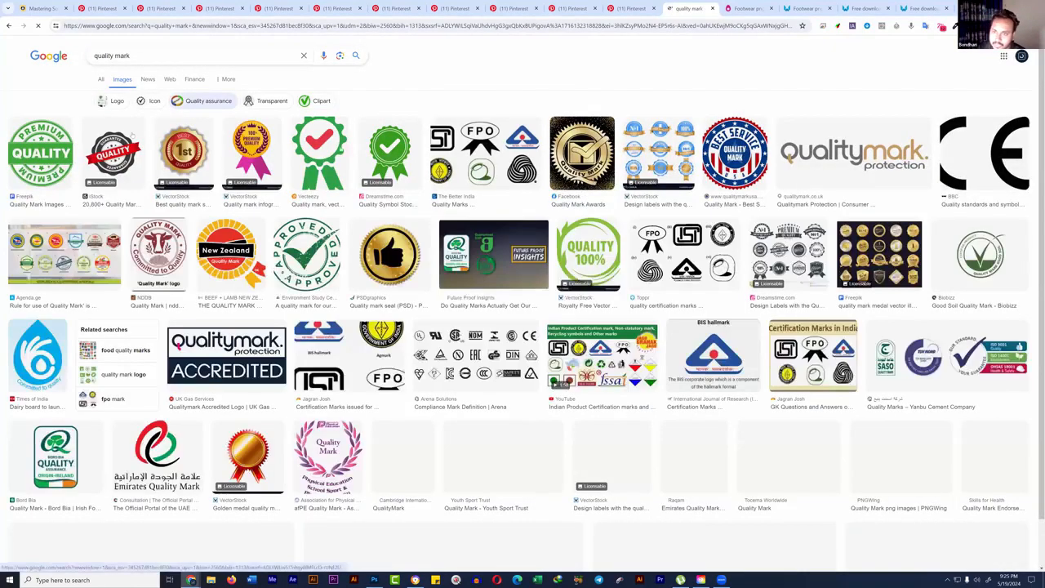
# Step: Paste the green Premium Quality stamp from Google Images into the Photoshop banner, beneath the shoe layer and near the canvas's lower-right corner
pyautogui.click(40, 151)
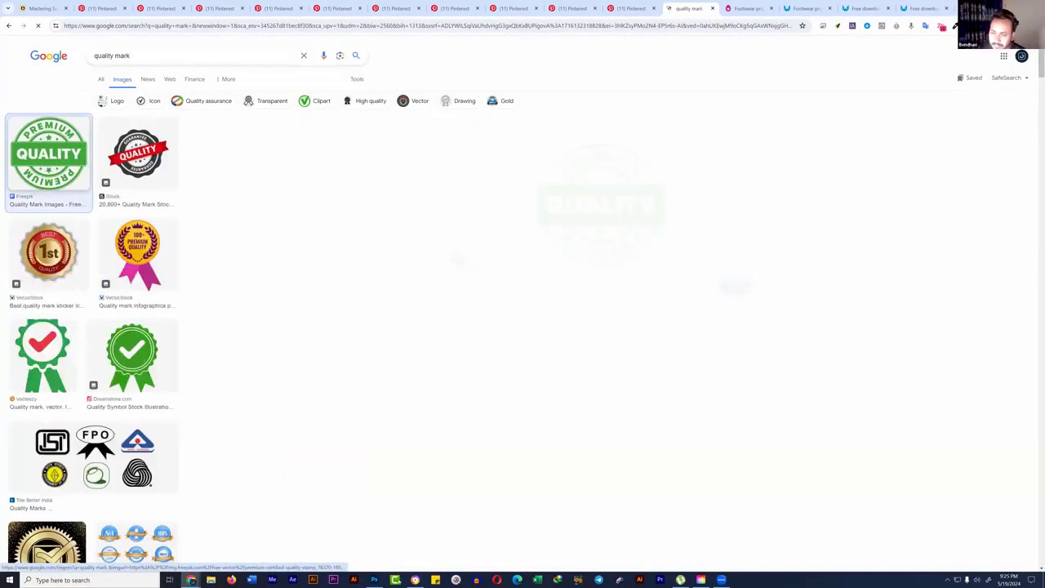
pyautogui.click(374, 580)
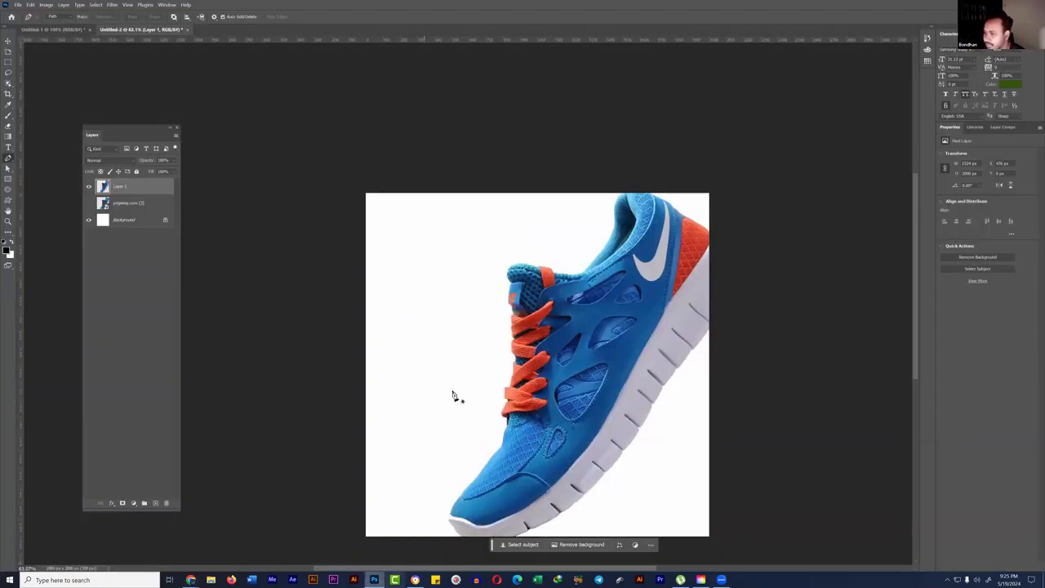
pyautogui.hotkey('ctrl', 'v')
pyautogui.press('v')
pyautogui.moveTo(144, 213); pyautogui.dragTo(132, 220)
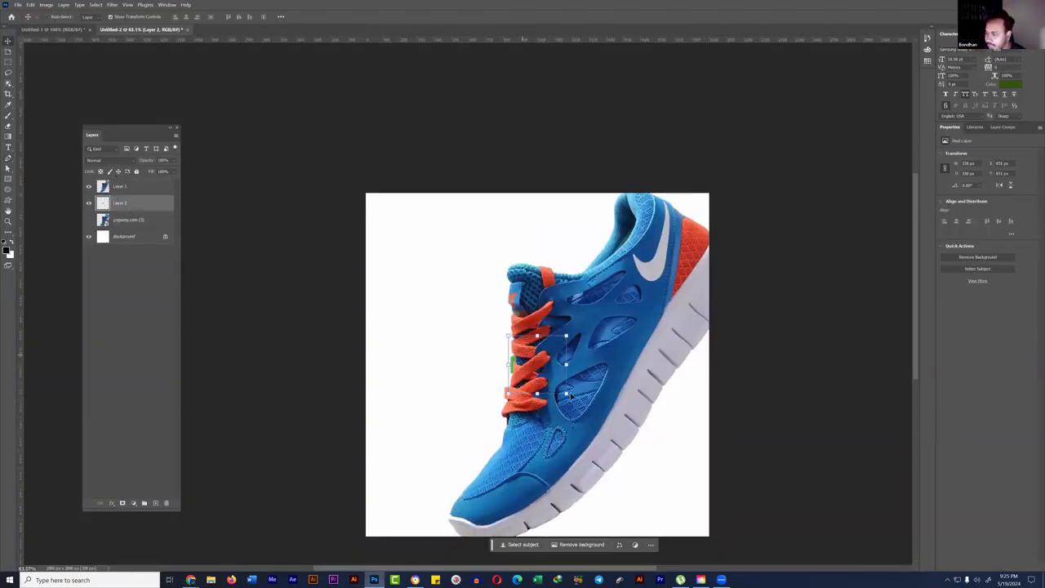
pyautogui.moveTo(569, 395); pyautogui.dragTo(669, 493)
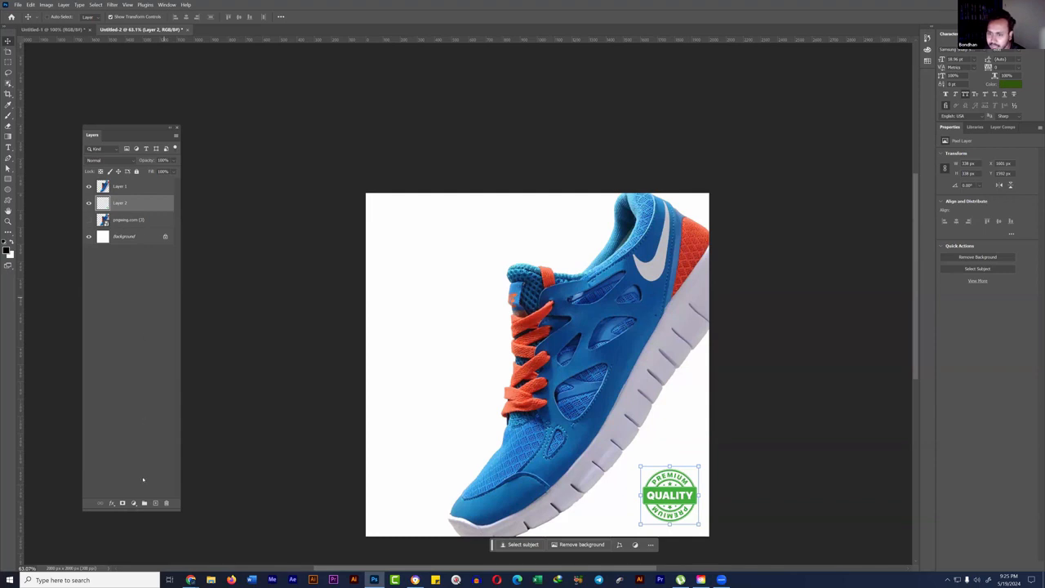
# Step: Add a Solid Color fill layer above the stamp layer in coral red, RGB 235, 90, 74
pyautogui.click(133, 503)
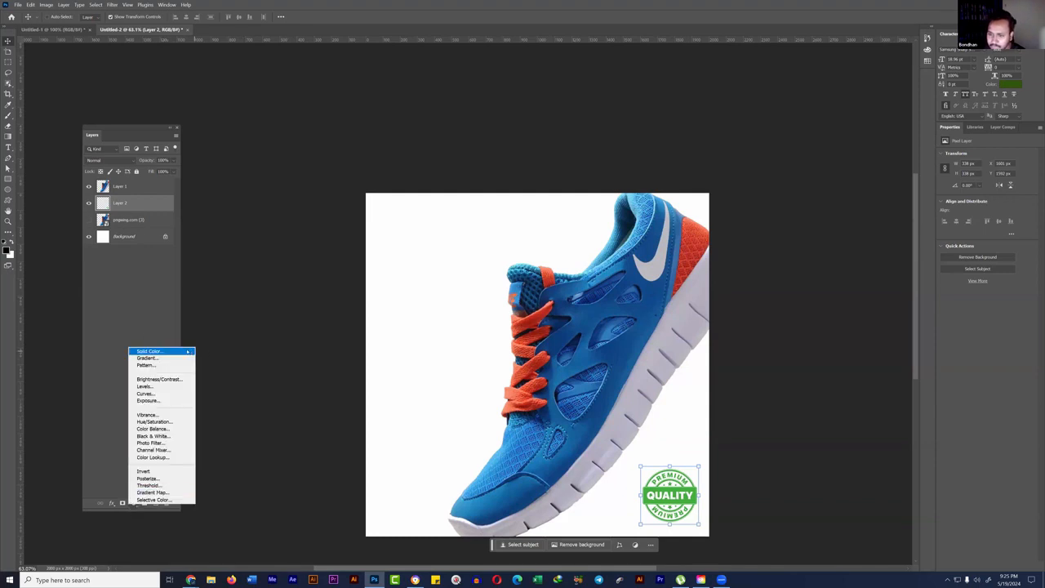
pyautogui.click(191, 351)
pyautogui.click(538, 316)
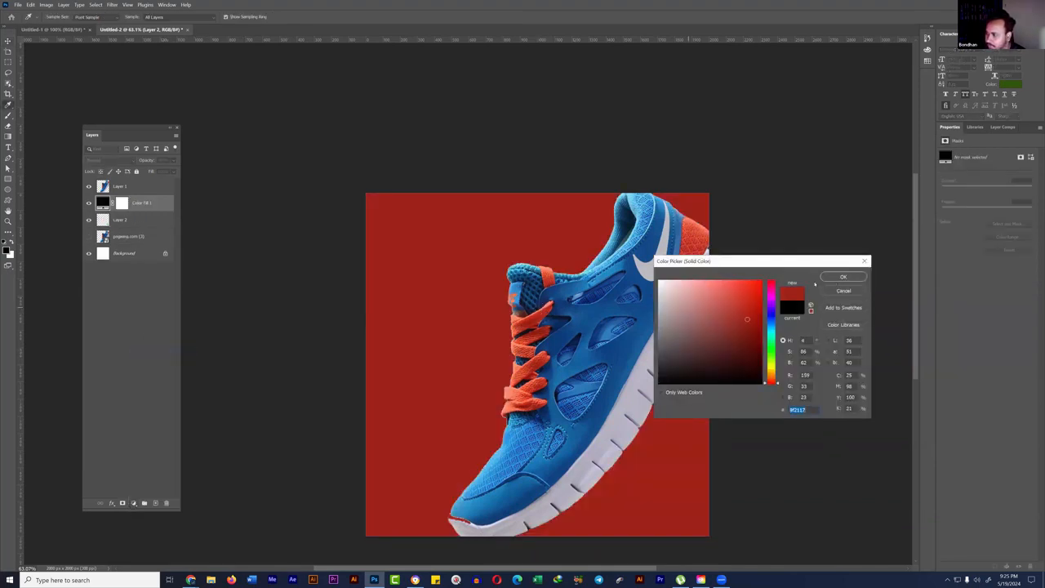
pyautogui.click(716, 280)
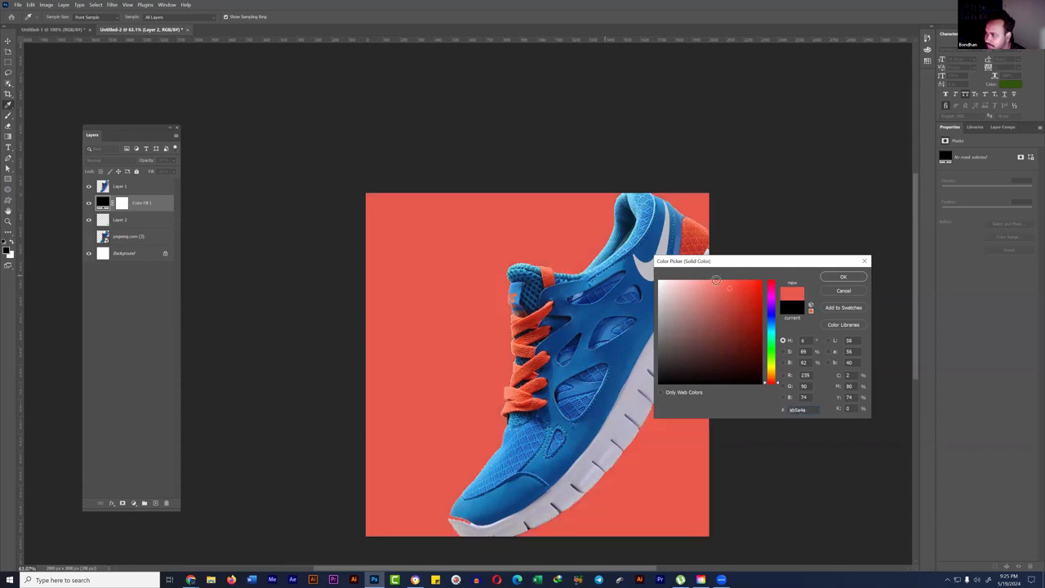
pyautogui.click(843, 277)
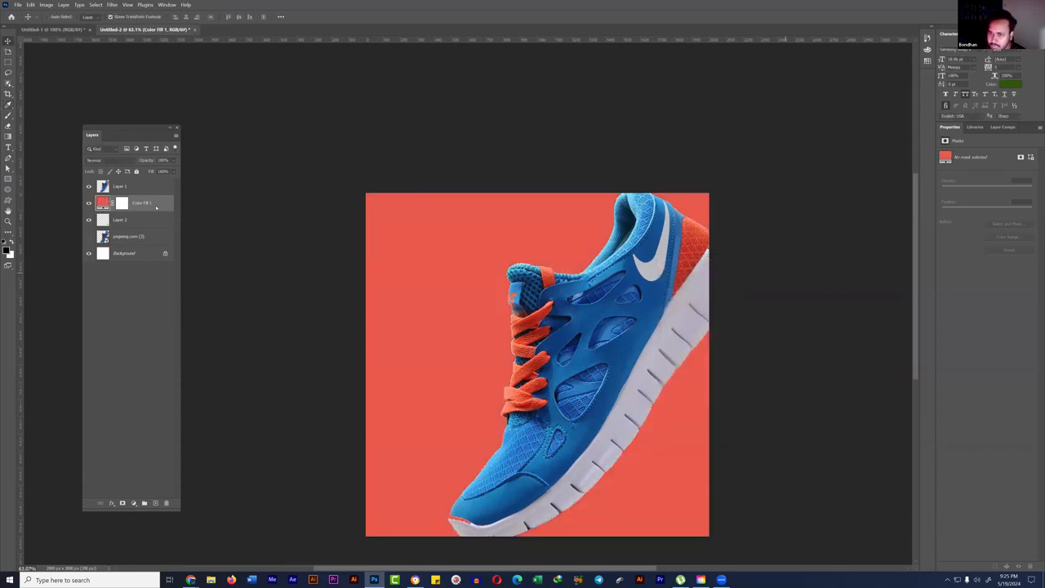
# Step: Clip the coral red fill to the stamp layer and set its blend mode to Color
pyautogui.rightClick(156, 207)
pyautogui.click(188, 362)
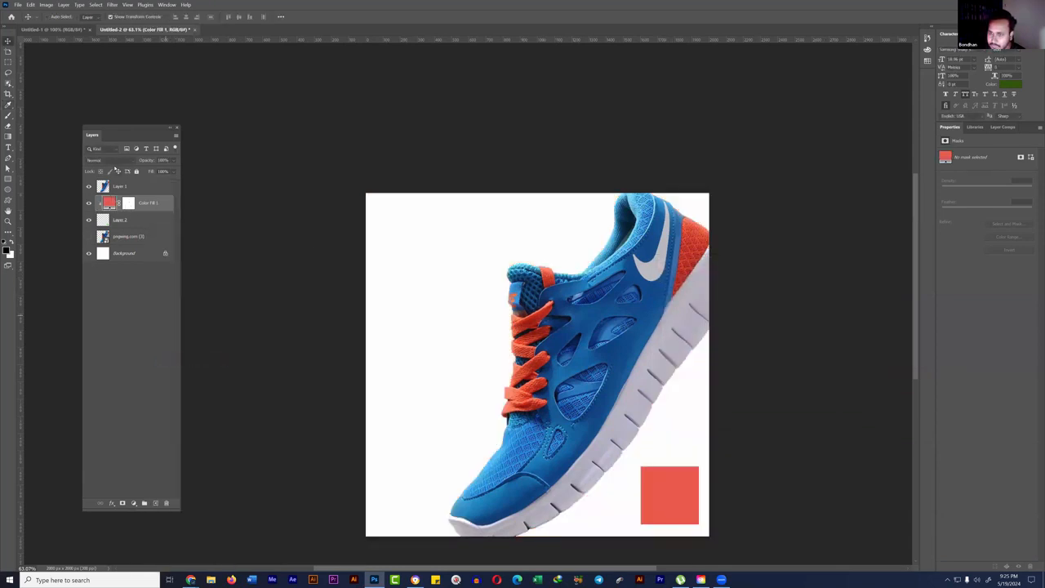
pyautogui.click(107, 162)
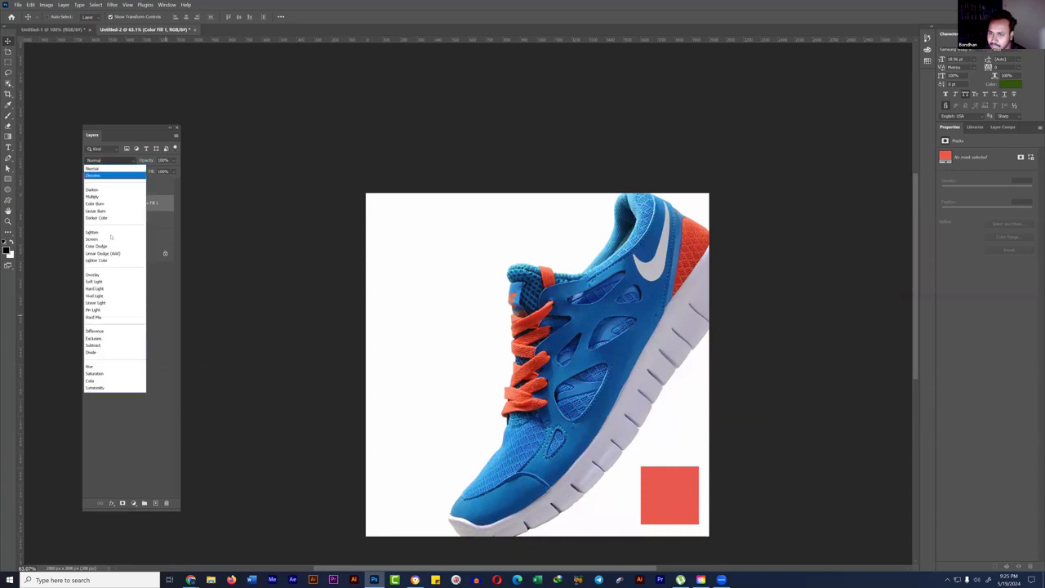
pyautogui.click(114, 380)
pyautogui.scroll(-1, 534, 400)
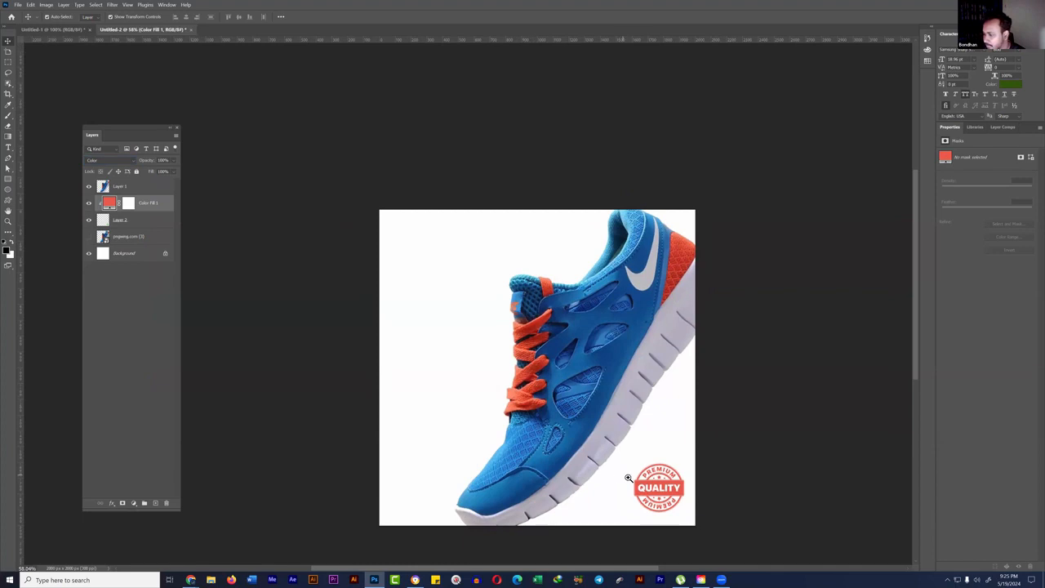
pyautogui.moveTo(628, 478)
pyautogui.mouseDown()
pyautogui.moveTo(675, 477)
pyautogui.moveTo(646, 451)
pyautogui.moveTo(657, 364)
pyautogui.moveTo(658, 389)
pyautogui.moveTo(599, 376)
pyautogui.moveTo(815, 415)
pyautogui.mouseUp()
pyautogui.press('l')
pyautogui.click(576, 382)
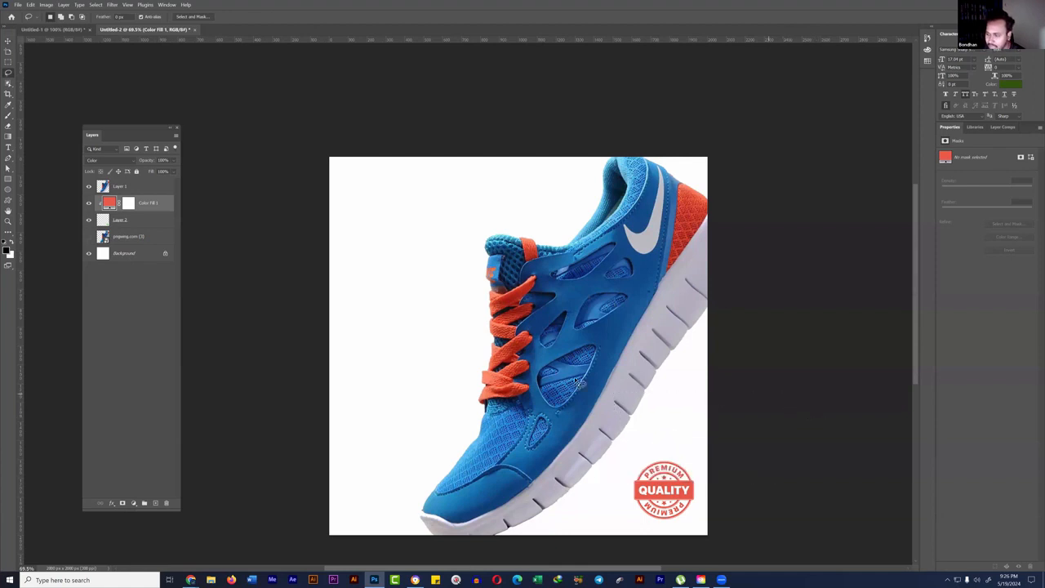
pyautogui.moveTo(354, 186)
pyautogui.mouseDown()
pyautogui.moveTo(335, 443)
pyautogui.moveTo(351, 212)
pyautogui.mouseUp()
pyautogui.moveTo(368, 204); pyautogui.dragTo(484, 418)
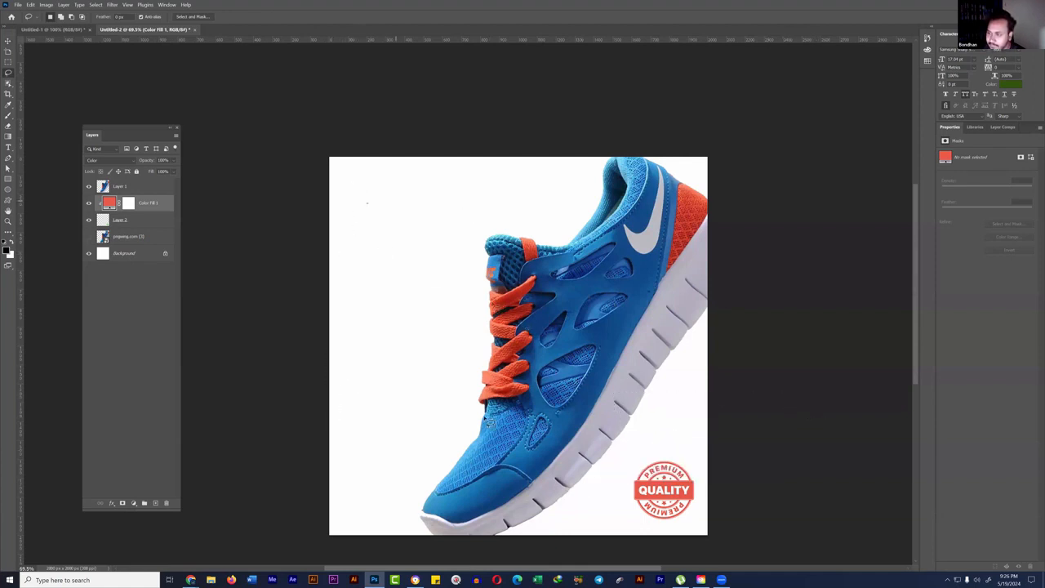
pyautogui.moveTo(377, 167); pyautogui.dragTo(389, 173)
pyautogui.click(389, 172)
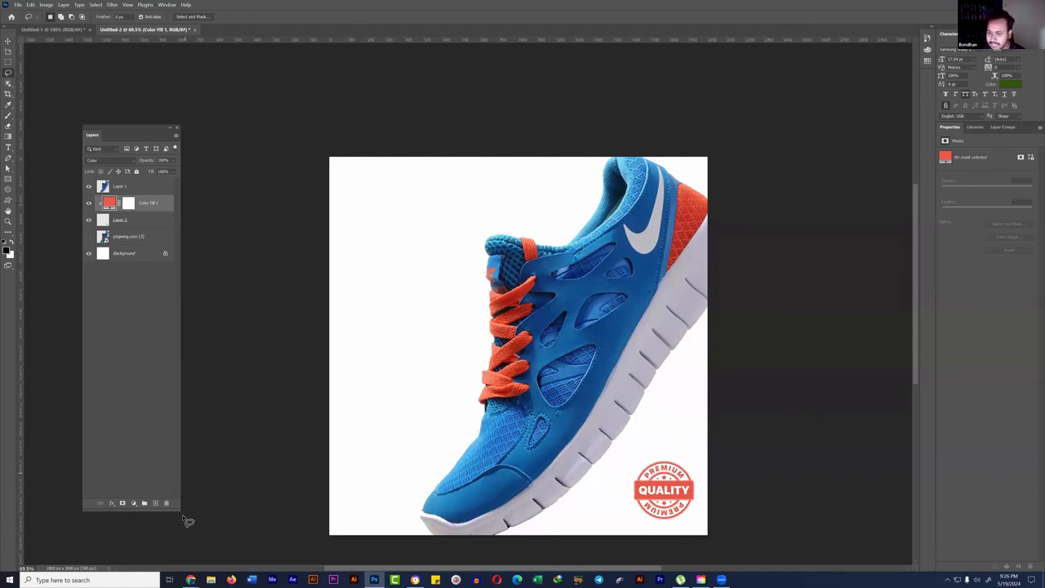
pyautogui.moveTo(193, 580)
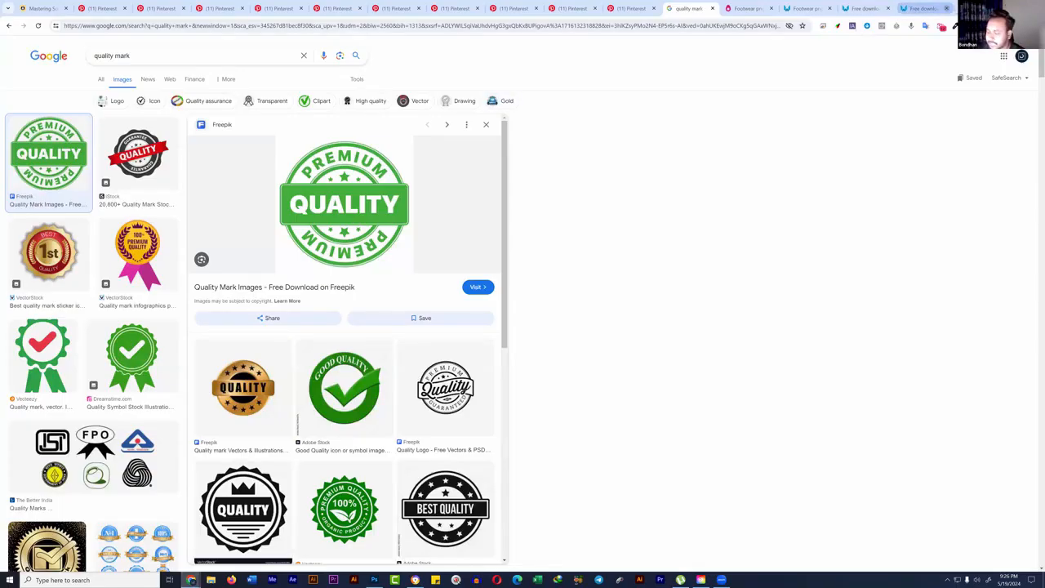
pyautogui.hotkey('ctrl', 't')
pyautogui.write('chat.openai.com')
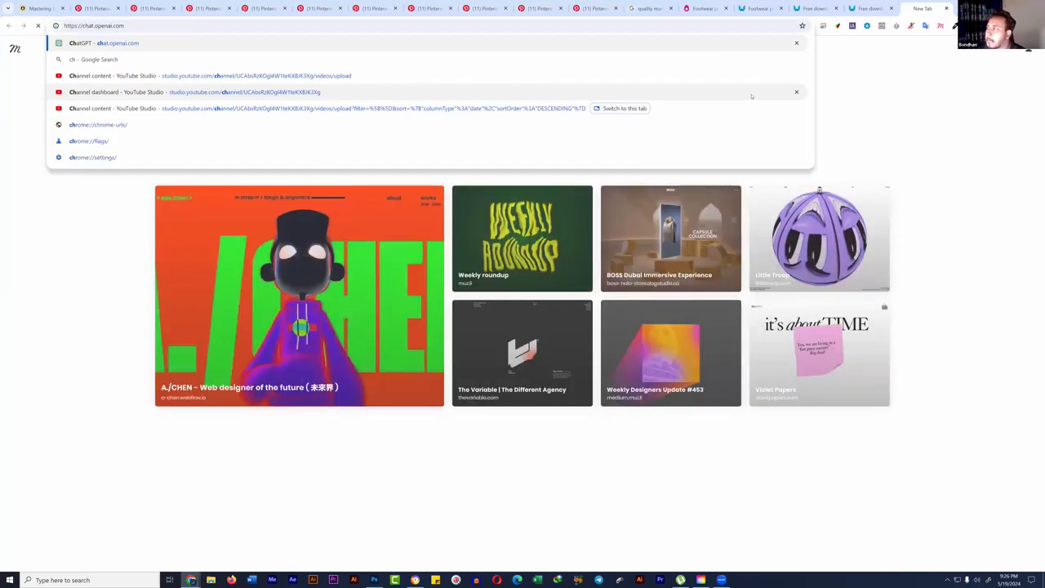
pyautogui.press('Return')
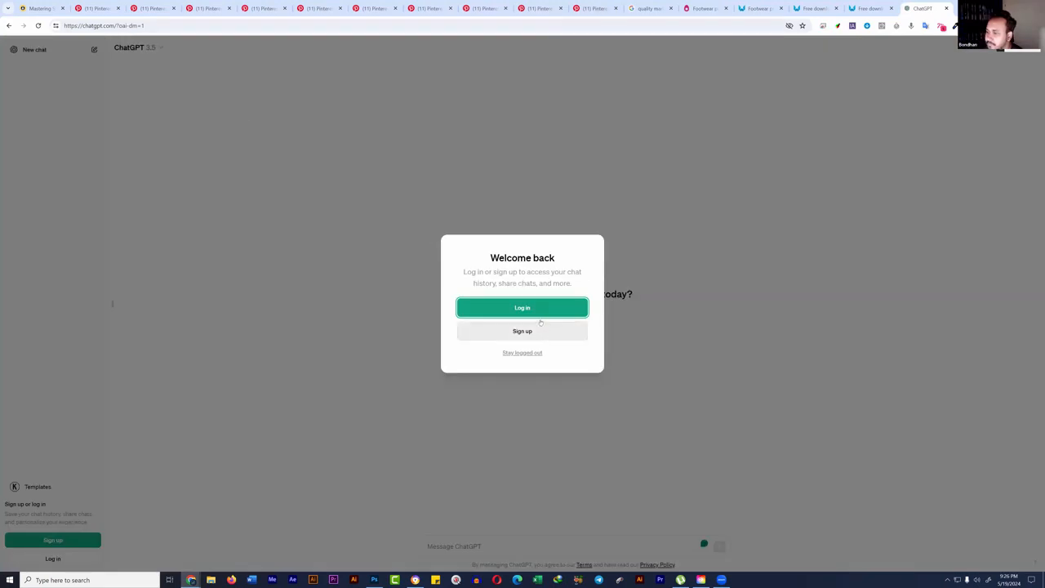
pyautogui.click(561, 304)
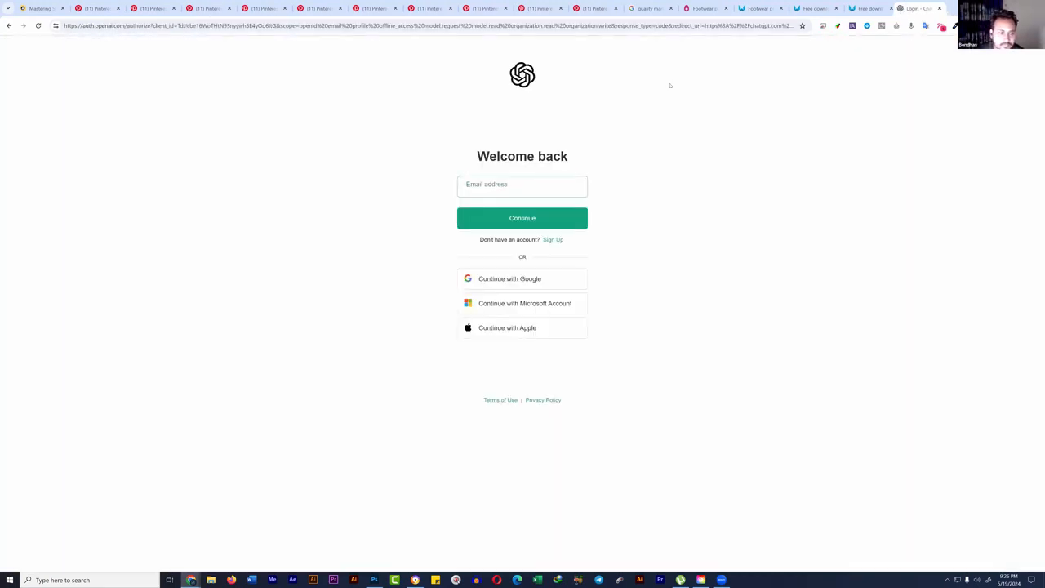
pyautogui.hotkey('ctrl', 'w')
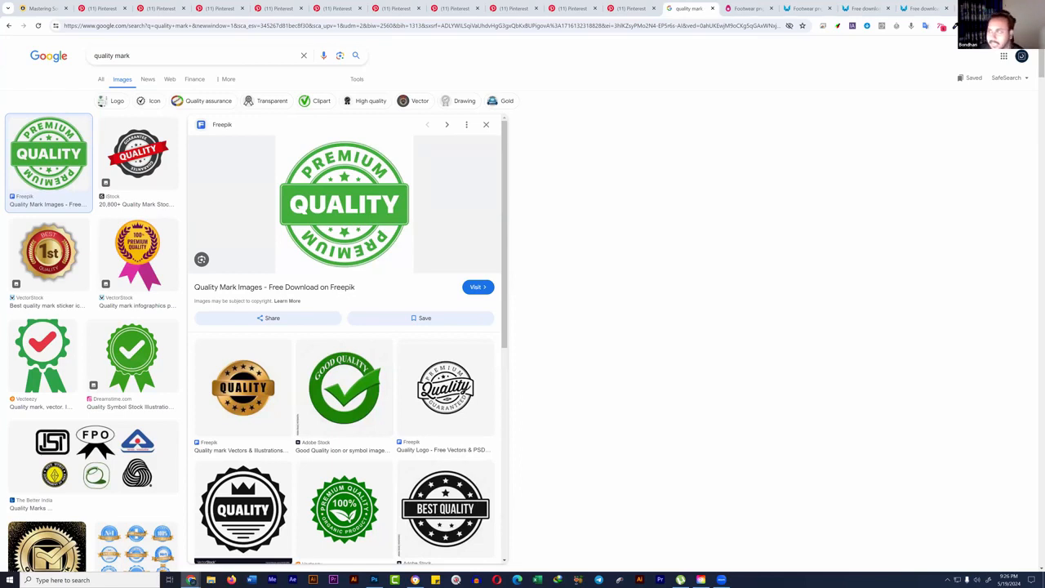
# Step: Bring the logged-in ChatGPT tab into the Chrome window and dismiss the GPT-4o introduction
pyautogui.moveTo(549, 8); pyautogui.dragTo(900, 5)
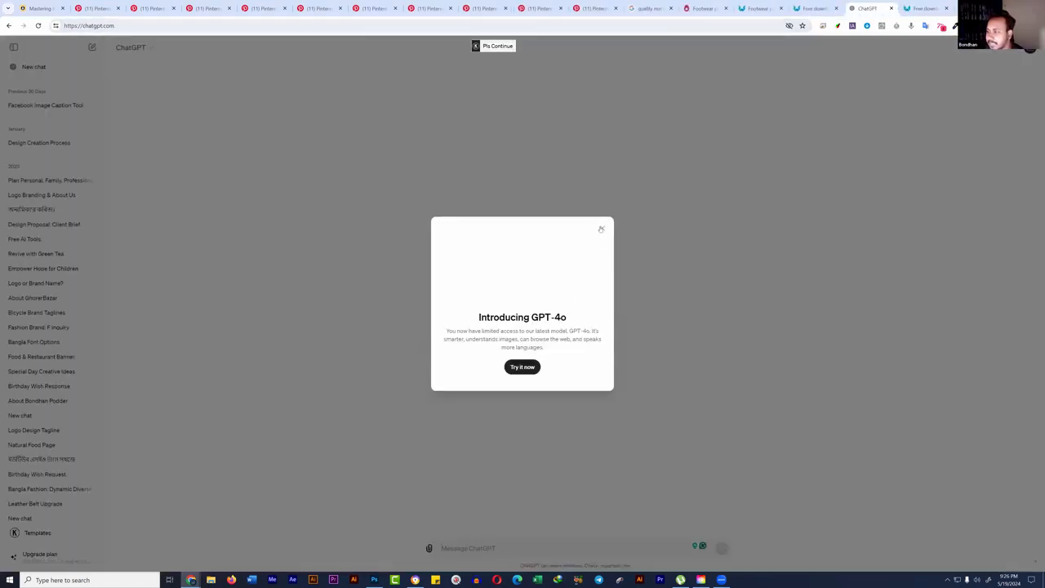
pyautogui.click(601, 229)
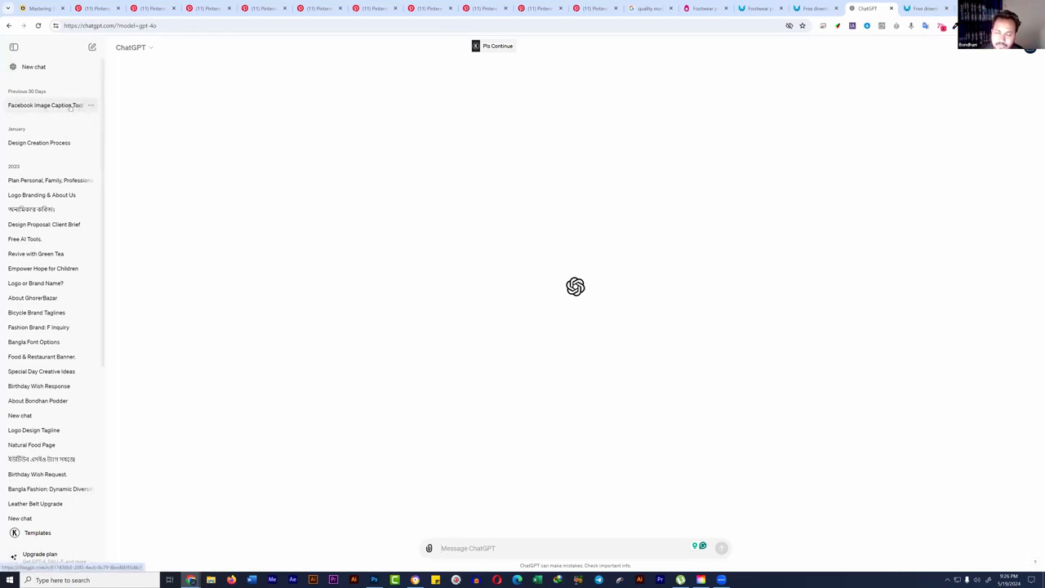
# Step: Look through the earlier Free AI Tools and Logo Branding & About Us chats, and return to a new chat
pyautogui.click(43, 242)
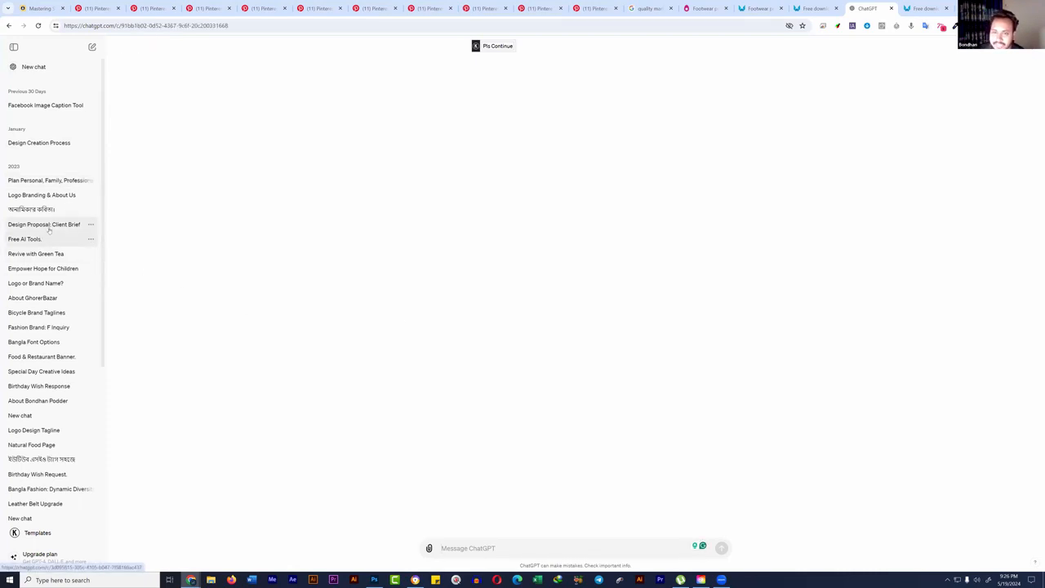
pyautogui.click(43, 196)
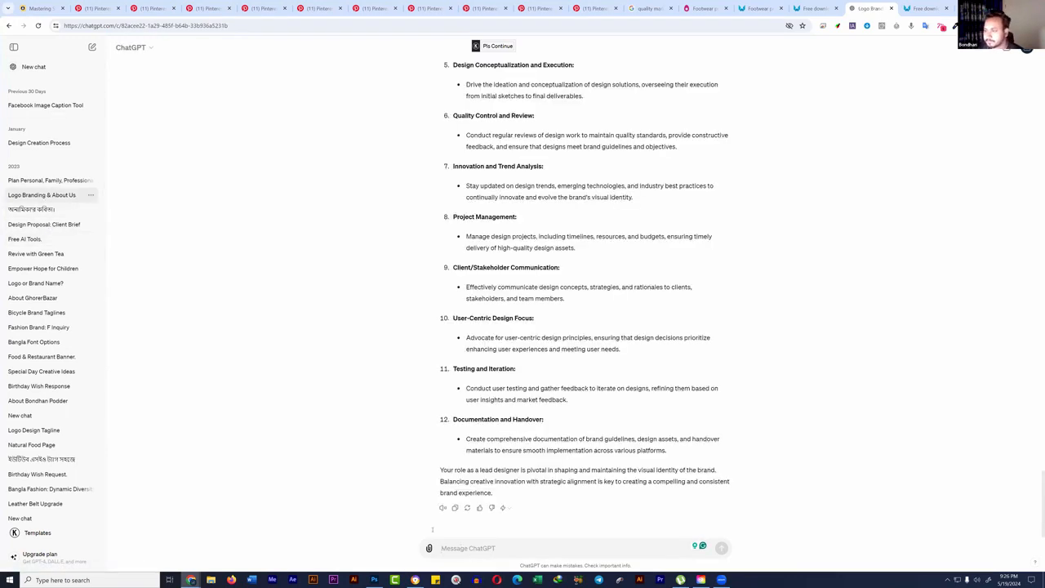
pyautogui.click(35, 67)
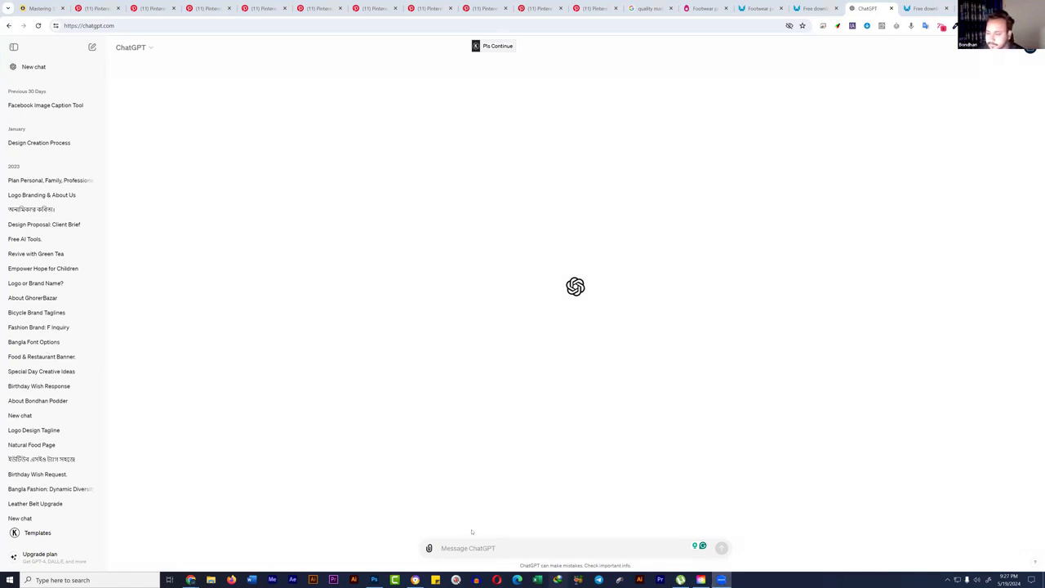
# Step: Send ChatGPT the prompt "shoes ads design text copy 6 word max 10 sample"
pyautogui.write('a')
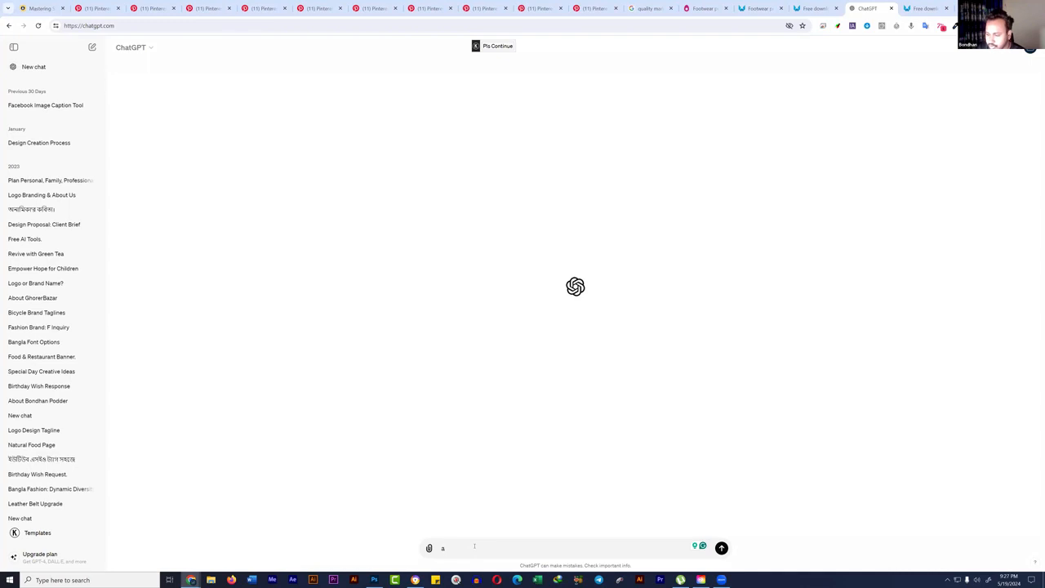
pyautogui.press('BackSpace')
pyautogui.write('shoees')
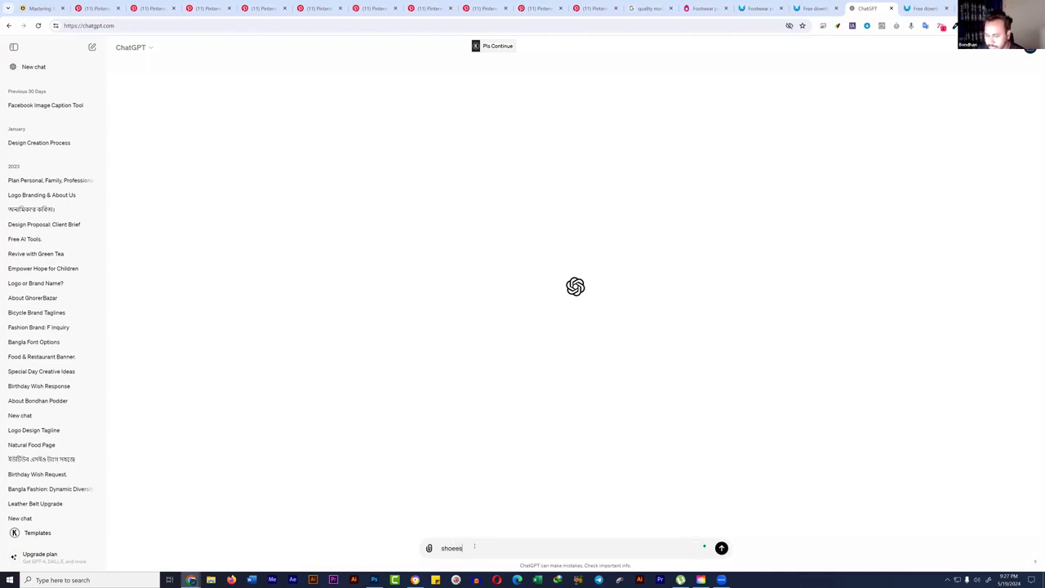
pyautogui.press('BackSpace')
pyautogui.press('BackSpace')
pyautogui.write('s ads design tex')
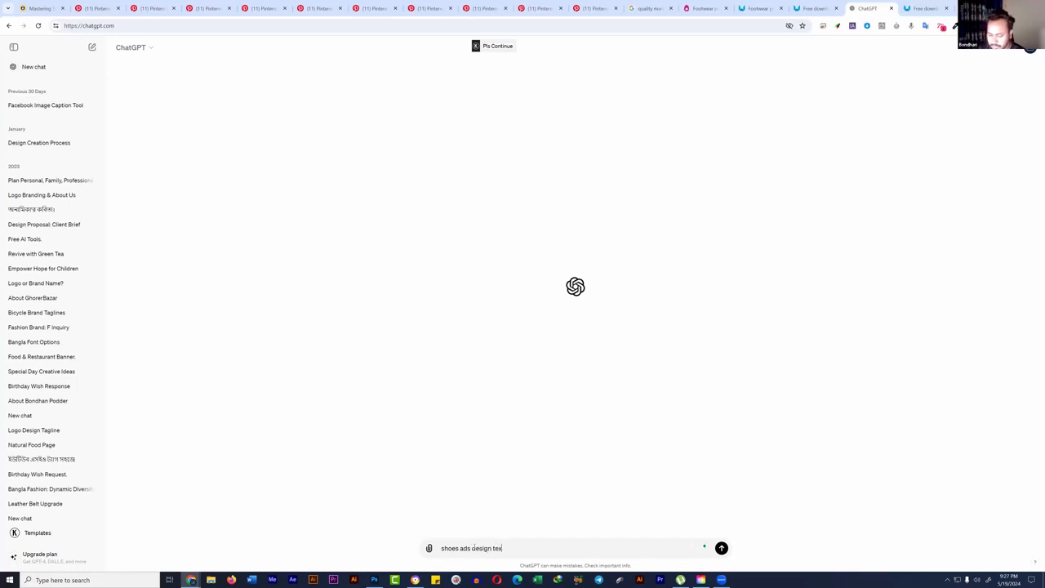
pyautogui.write('t copy')
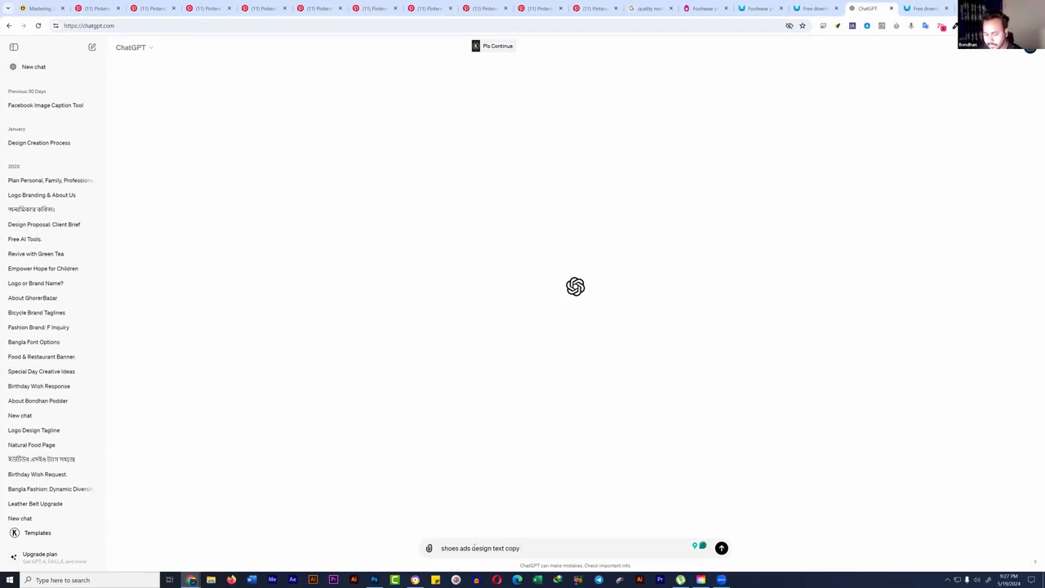
pyautogui.write(' 6 word')
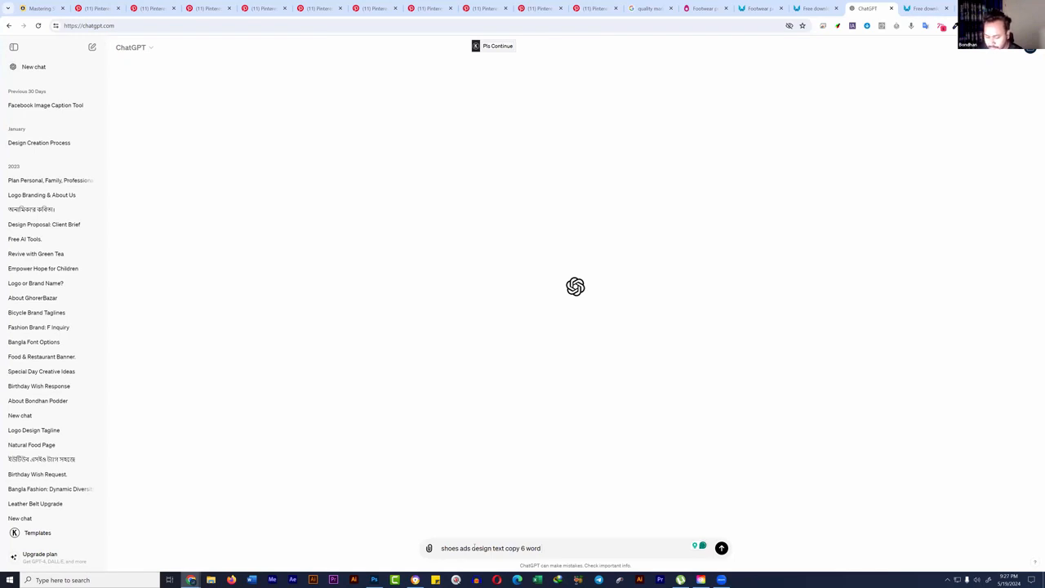
pyautogui.write(' max 1')
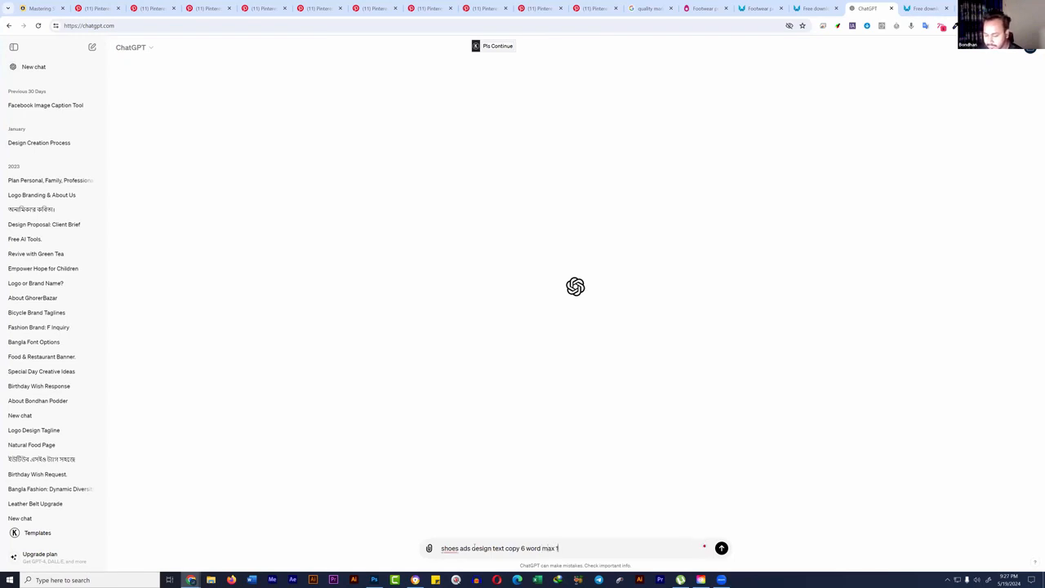
pyautogui.write('0')
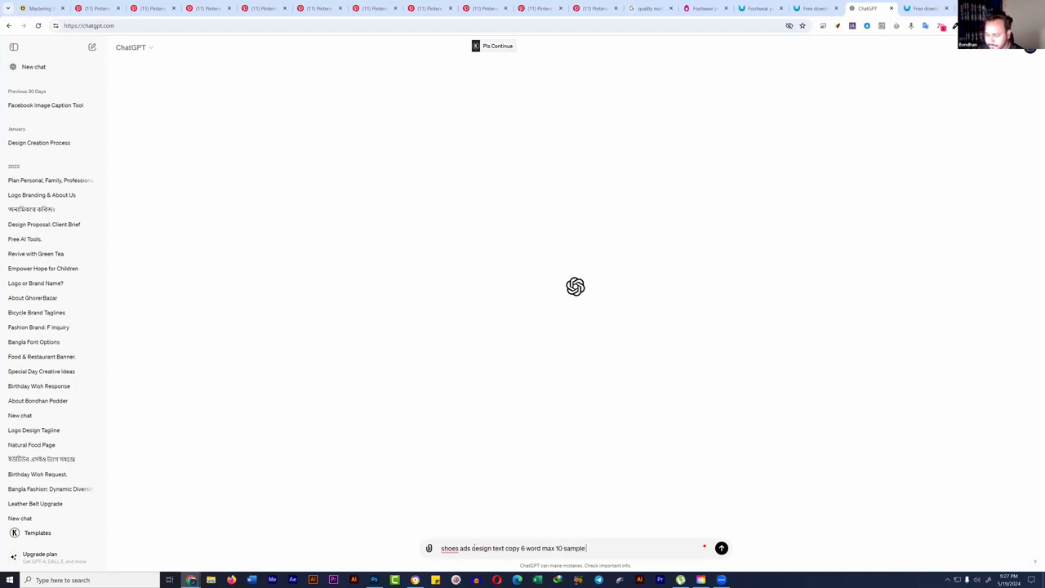
pyautogui.write(' sample')
pyautogui.press('Return')
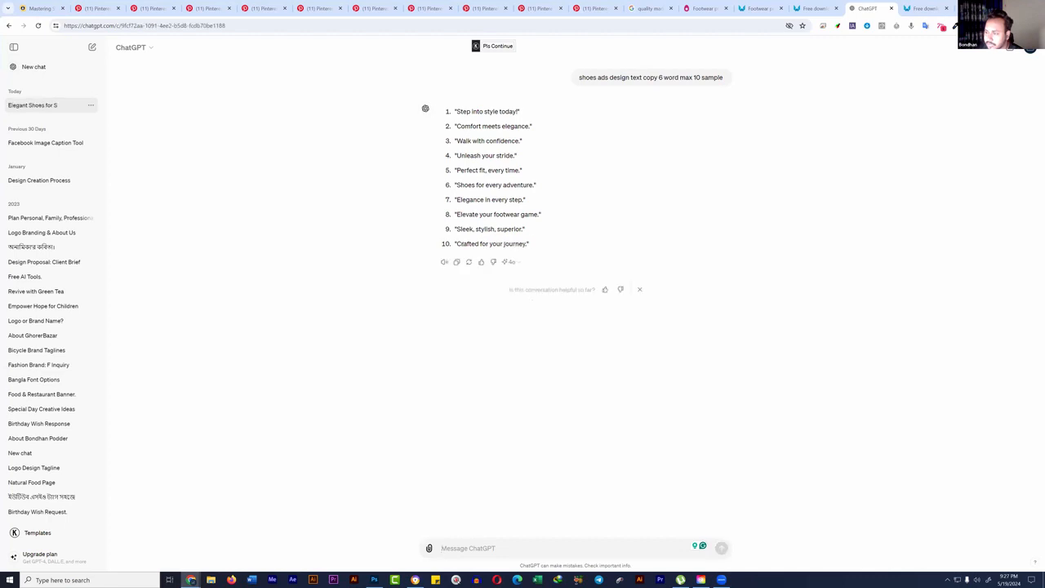
# Step: Copy the slogan "Elevate your footwear game" from the reply and paste it as a new text layer in the Photoshop banner
pyautogui.moveTo(457, 215); pyautogui.dragTo(537, 216)
pyautogui.hotkey('ctrl', 'c')
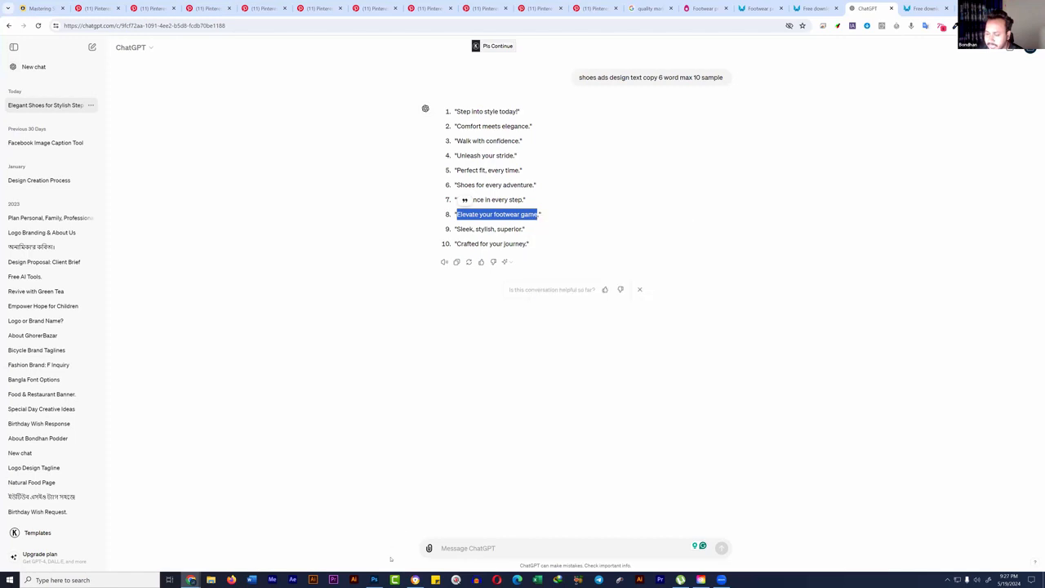
pyautogui.click(374, 579)
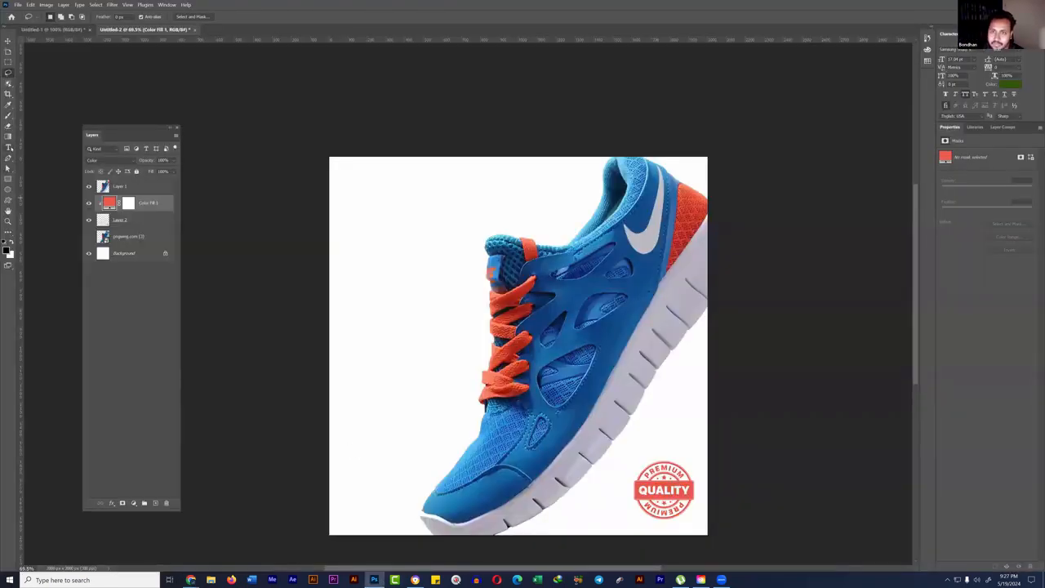
pyautogui.press('t')
pyautogui.click(398, 276)
pyautogui.hotkey('ctrl', 'v')
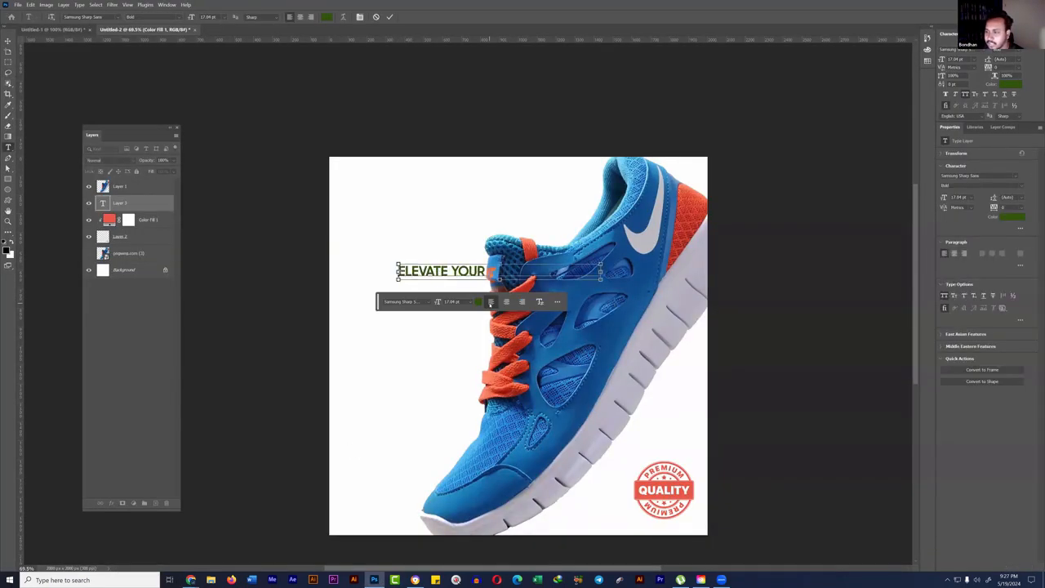
# Step: Set the slogan's font to Bebas Neue Pro Expanded ExtraBold
pyautogui.hotkey('ctrl', 'a')
pyautogui.click(975, 52)
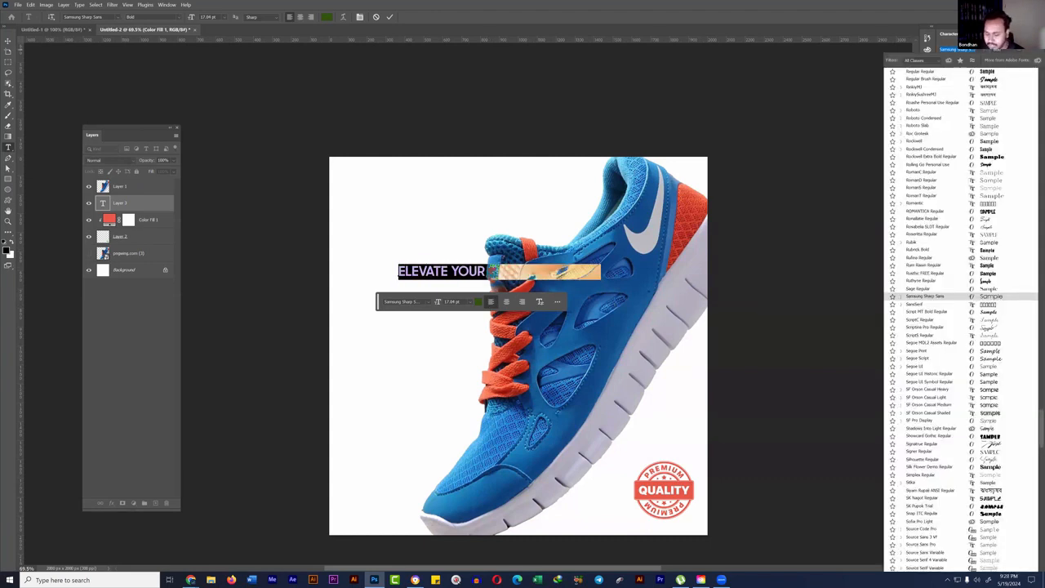
pyautogui.scroll(15, 955, 311)
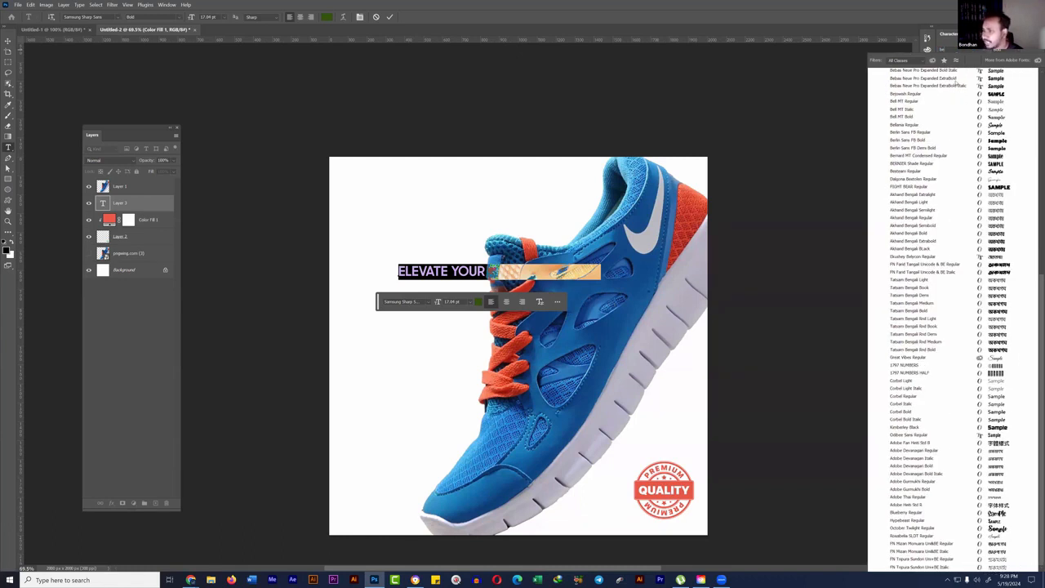
pyautogui.click(927, 78)
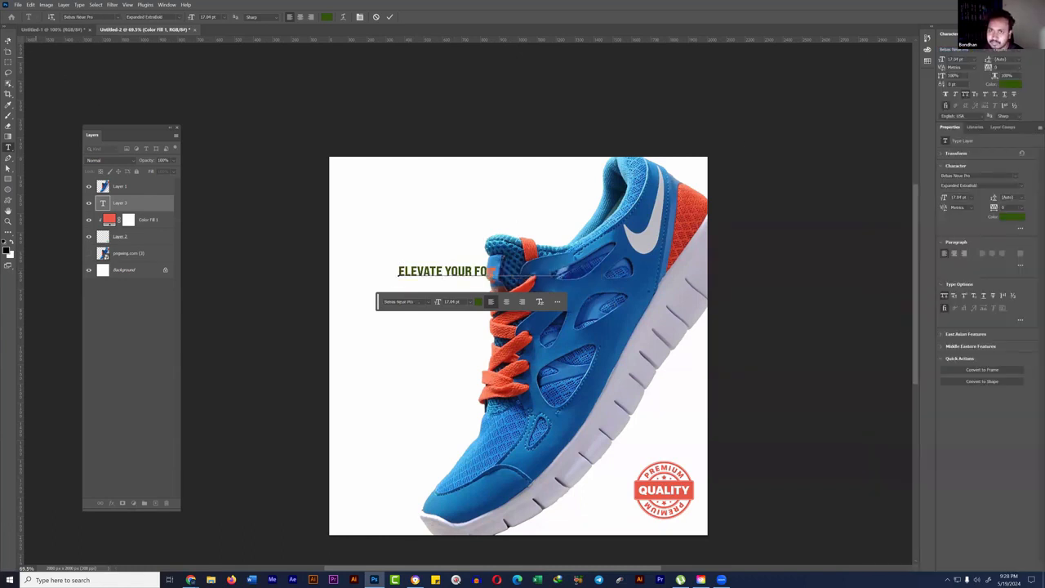
pyautogui.hotkey('ctrl', 'Return')
# Step: Move the slogan to the canvas's upper-left area and break it into four lines: ELEVATE, YOUR, FOOTWEAR, GAME
pyautogui.press('v')
pyautogui.moveTo(473, 270); pyautogui.dragTo(402, 211)
pyautogui.doubleClick(402, 212)
pyautogui.click(400, 209)
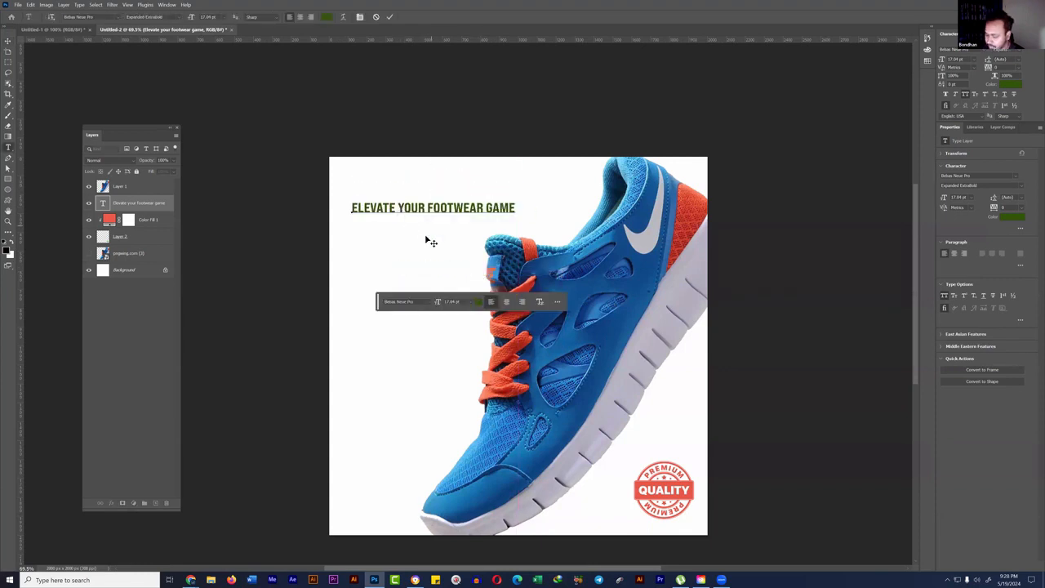
pyautogui.press('BackSpace')
pyautogui.press('Return')
pyautogui.click(379, 224)
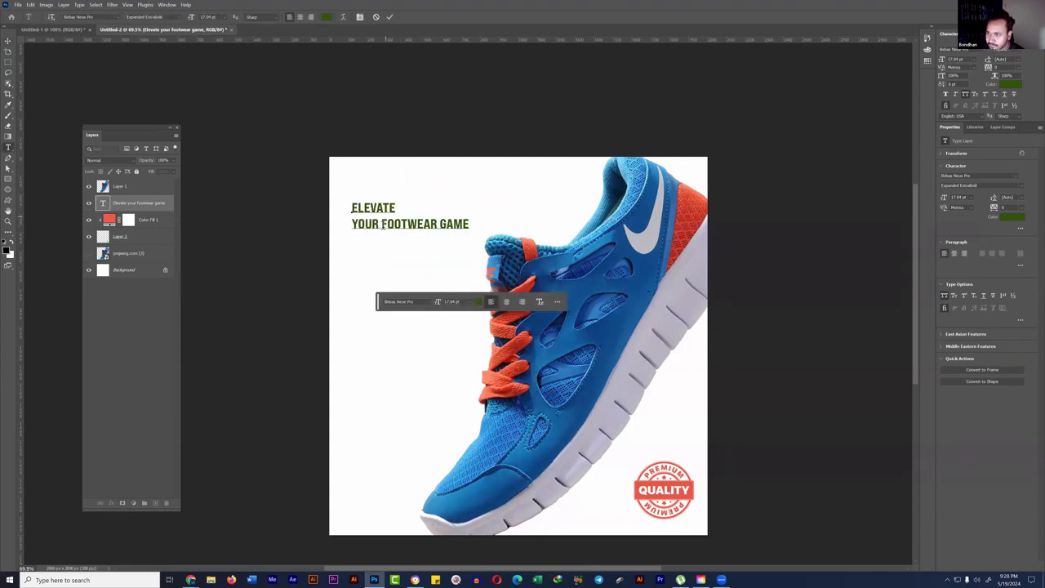
pyautogui.press('BackSpace')
pyautogui.press('Return')
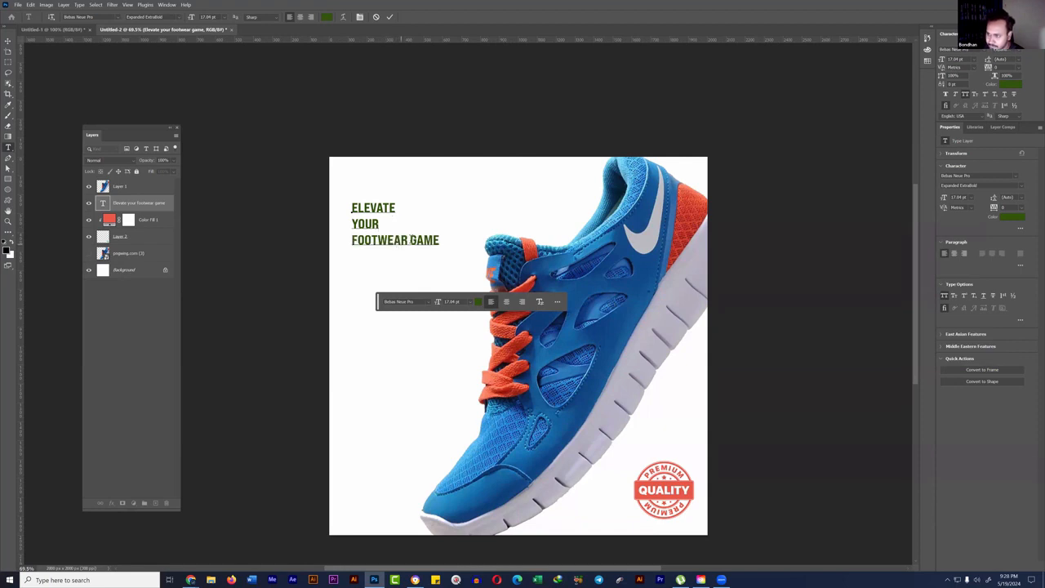
pyautogui.press('BackSpace')
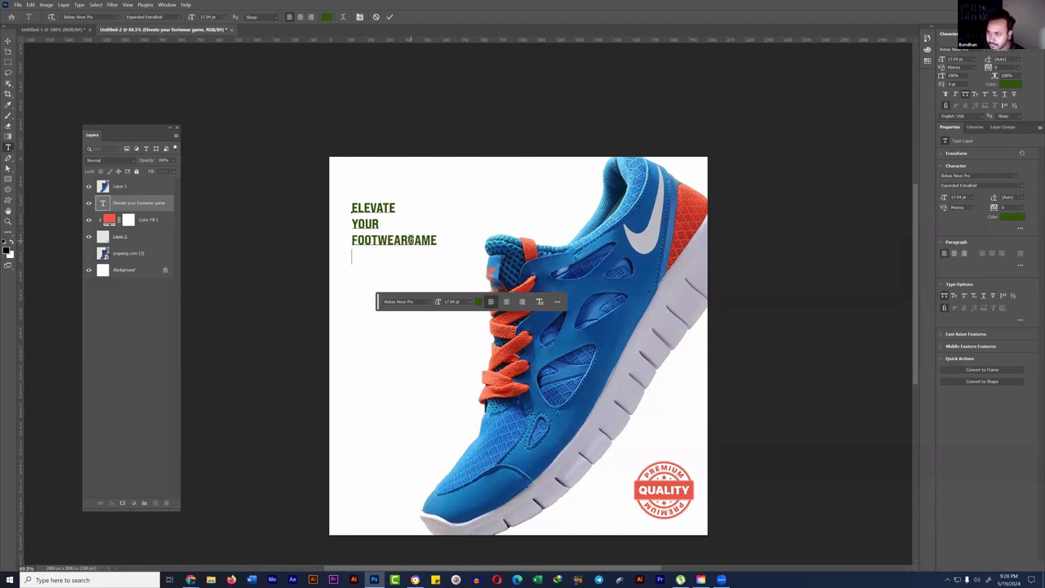
pyautogui.press('Return')
# Step: Tighten the slogan's leading to 14 pt, then scale the text up to about 33.5 pt beside the shoe's laces
pyautogui.hotkey('ctrl', 'a')
pyautogui.moveTo(991, 62); pyautogui.dragTo(987, 62)
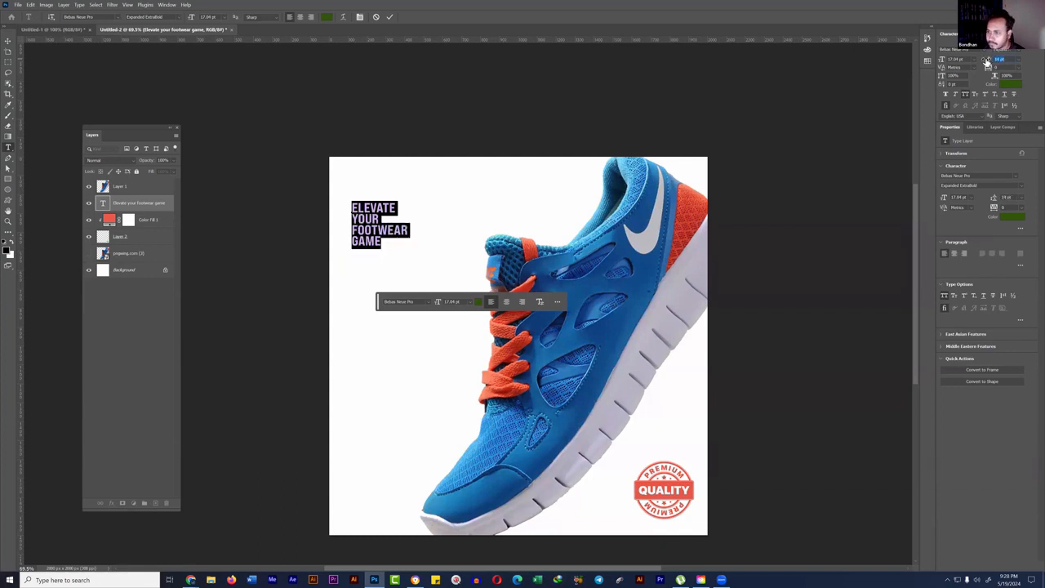
pyautogui.click(7, 41)
pyautogui.moveTo(411, 249); pyautogui.dragTo(460, 332)
pyautogui.moveTo(385, 223); pyautogui.dragTo(382, 257)
pyautogui.moveTo(484, 337); pyautogui.dragTo(460, 329)
pyautogui.press('Return')
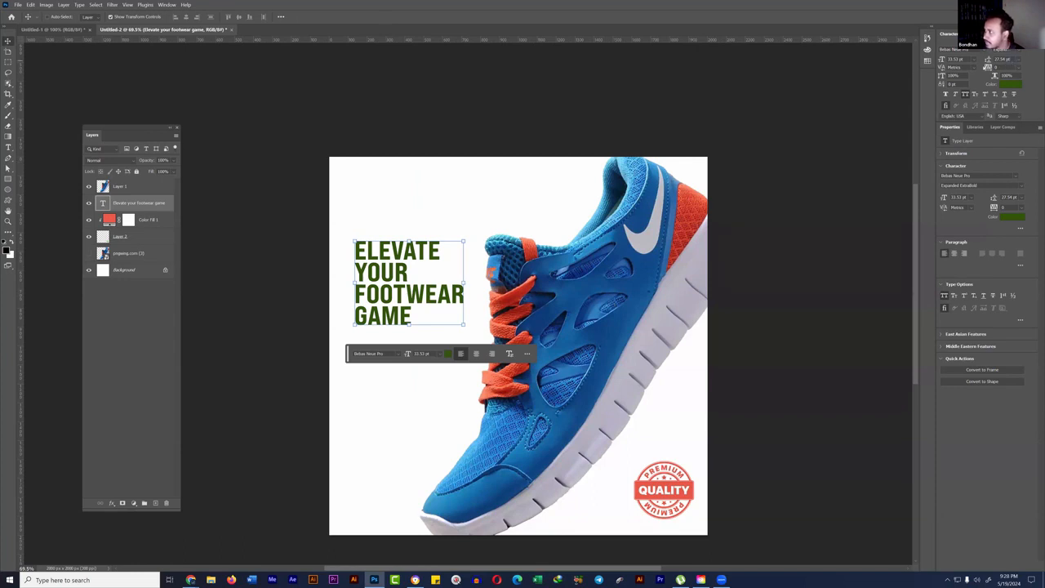
# Step: Set the enlarged slogan's leading to 26 pt
pyautogui.moveTo(1010, 60); pyautogui.dragTo(923, 74)
pyautogui.write('27')
pyautogui.press('Return')
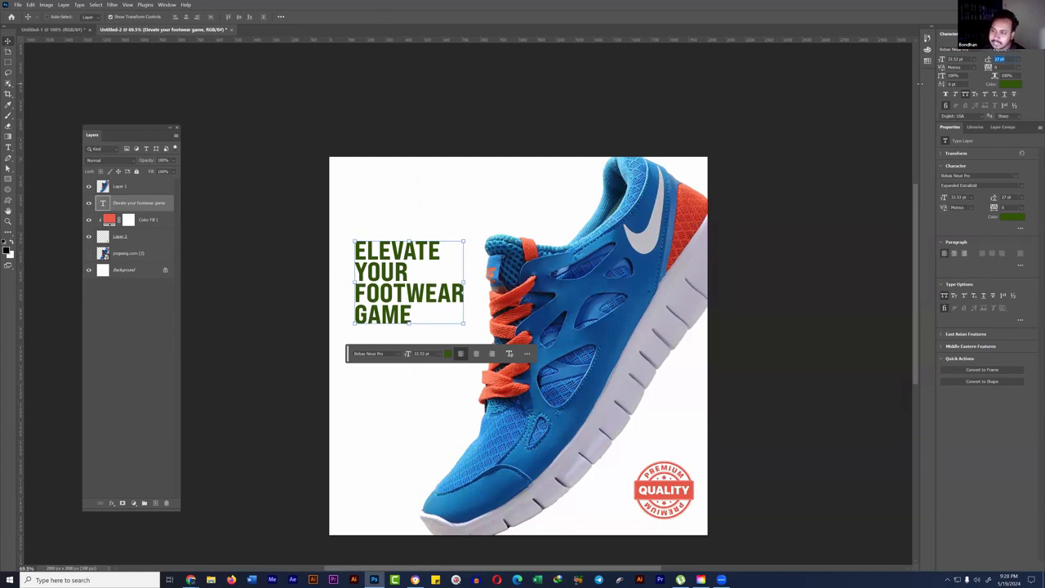
pyautogui.press('Down')
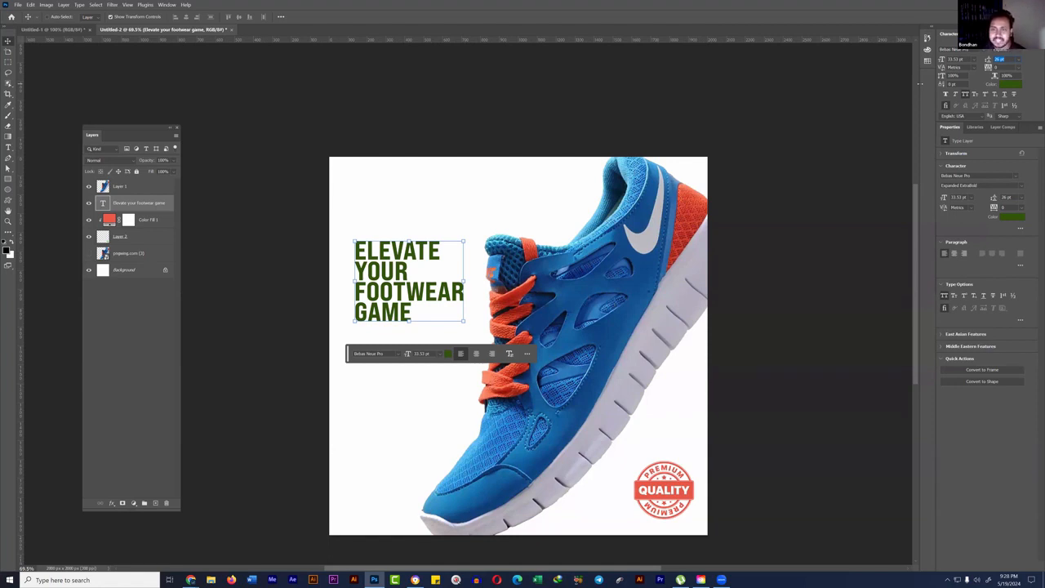
pyautogui.press('Return')
# Step: Move the floating text options bar below the canvas and nudge the slogan slightly closer to the canvas's left edge
pyautogui.moveTo(348, 352); pyautogui.dragTo(343, 555)
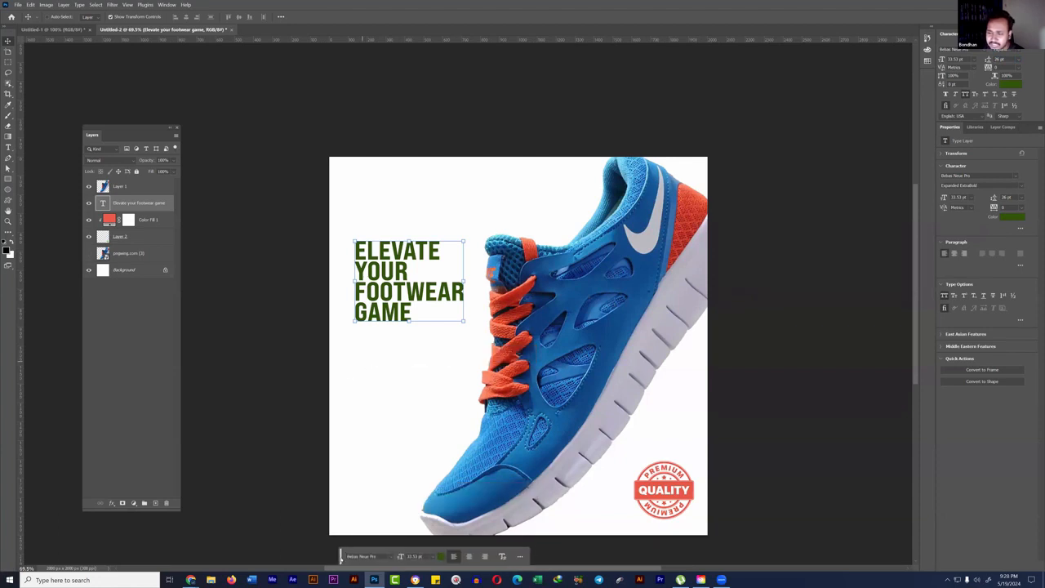
pyautogui.moveTo(496, 397); pyautogui.dragTo(494, 346)
pyautogui.moveTo(375, 236); pyautogui.dragTo(372, 239)
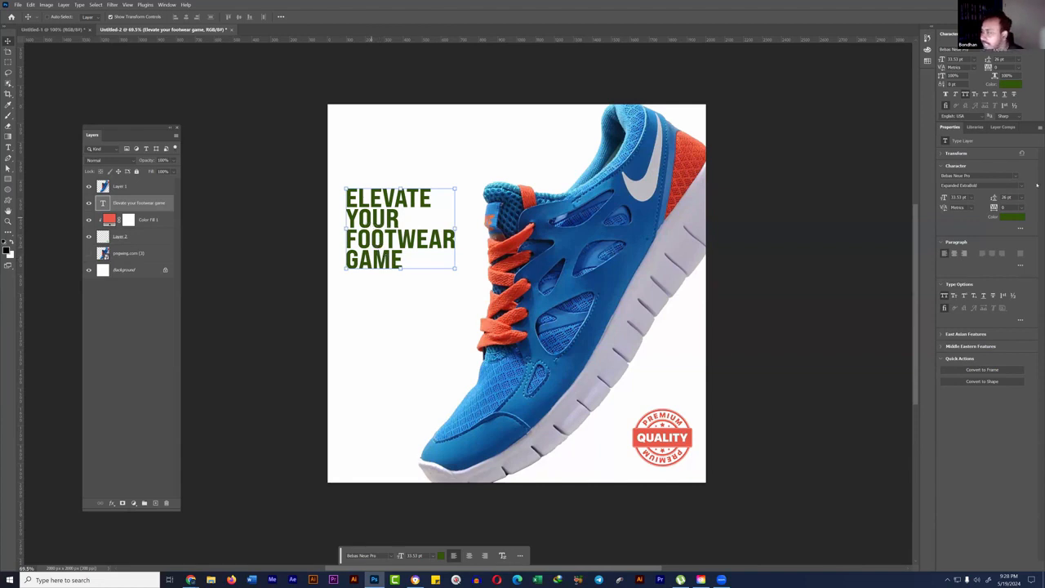
# Step: Recolor the slogan text with a dark blue sampled from the shoe
pyautogui.click(1012, 84)
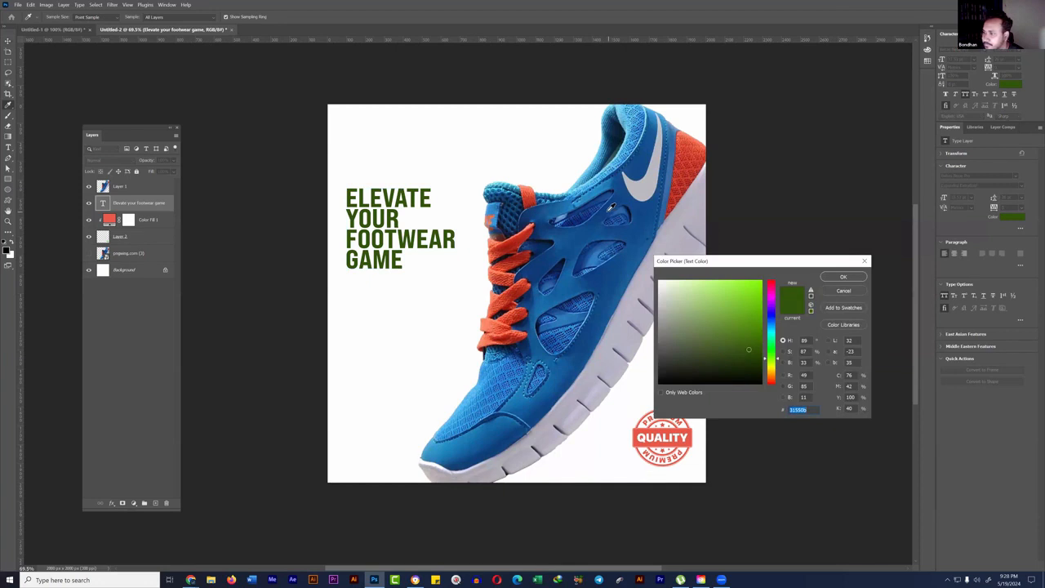
pyautogui.click(651, 232)
pyautogui.click(843, 276)
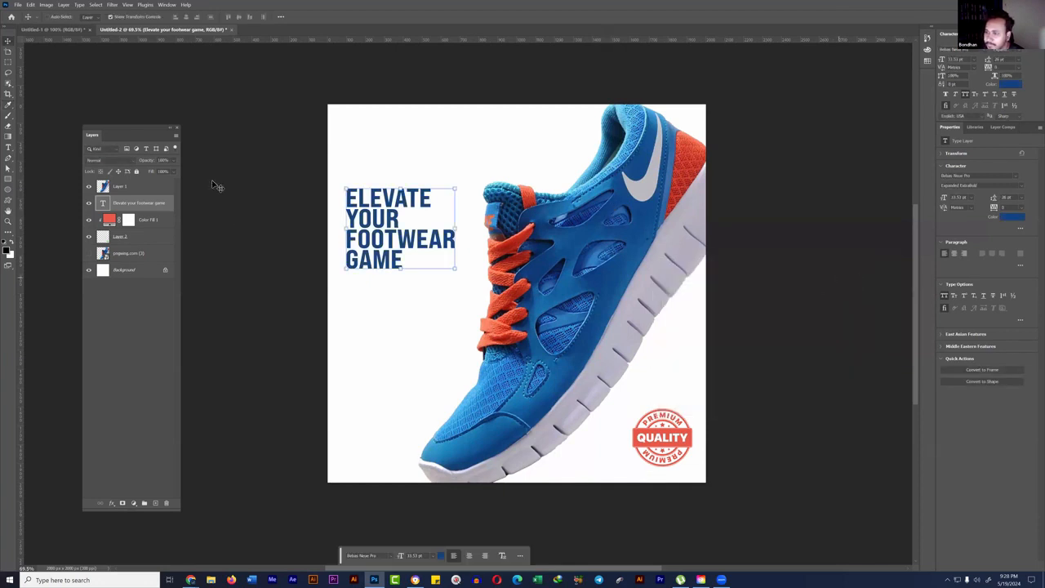
# Step: Select a tall, narrow rectangle across the slogan's middle and add an orange-red Solid Color fill there, RGB 228, 84, 53
pyautogui.press('m')
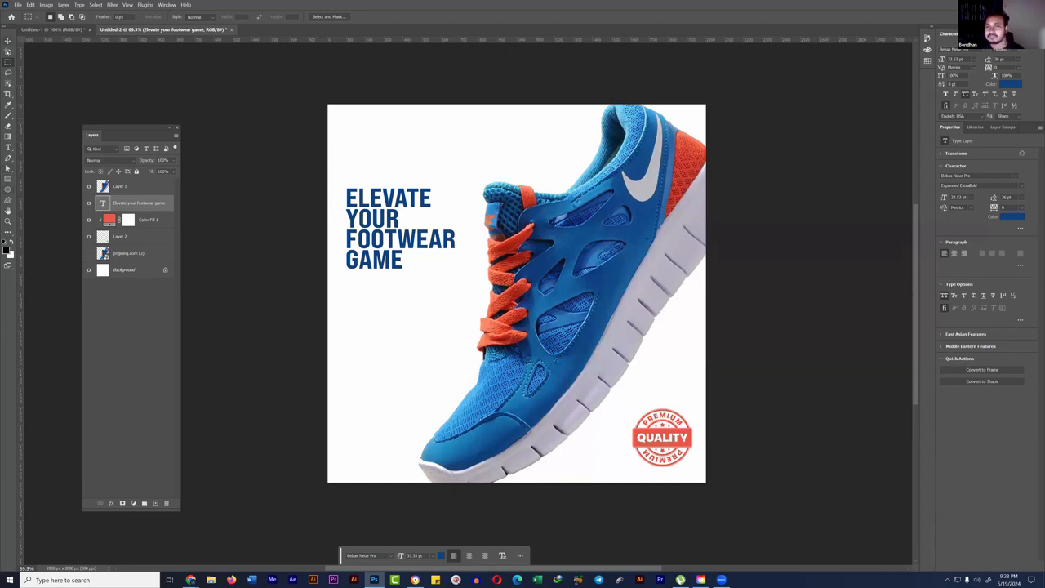
pyautogui.moveTo(375, 170); pyautogui.dragTo(413, 305)
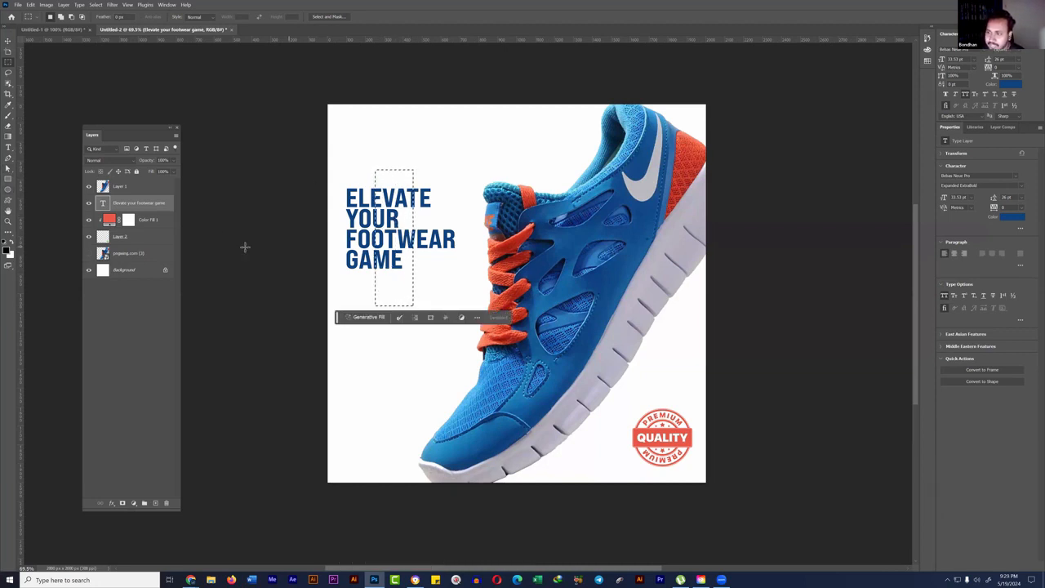
pyautogui.click(134, 503)
pyautogui.click(149, 348)
pyautogui.click(752, 323)
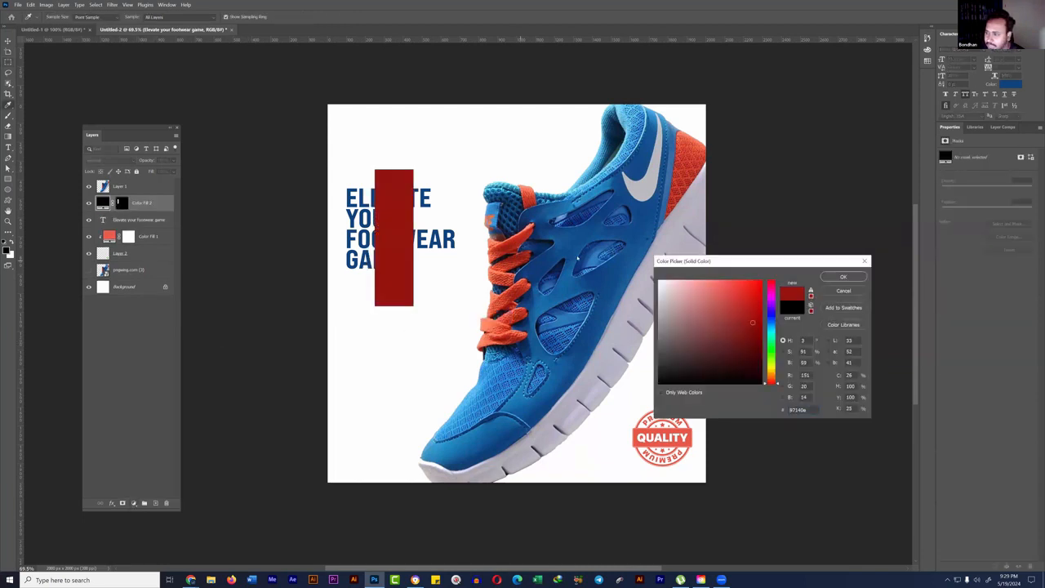
pyautogui.click(707, 285)
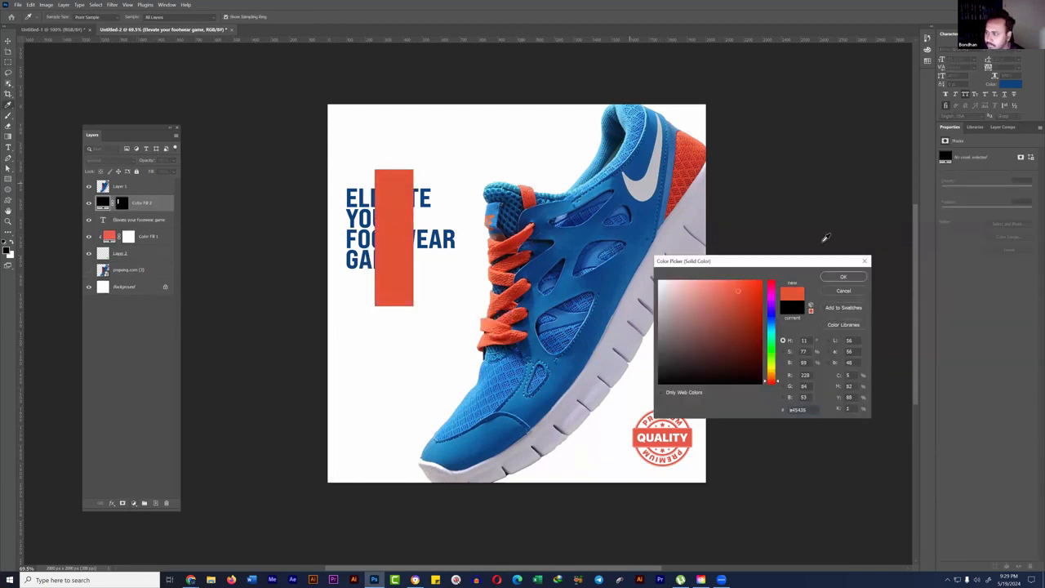
pyautogui.click(843, 276)
# Step: Clip the orange-red rectangle fill to the slogan text layer
pyautogui.rightClick(163, 211)
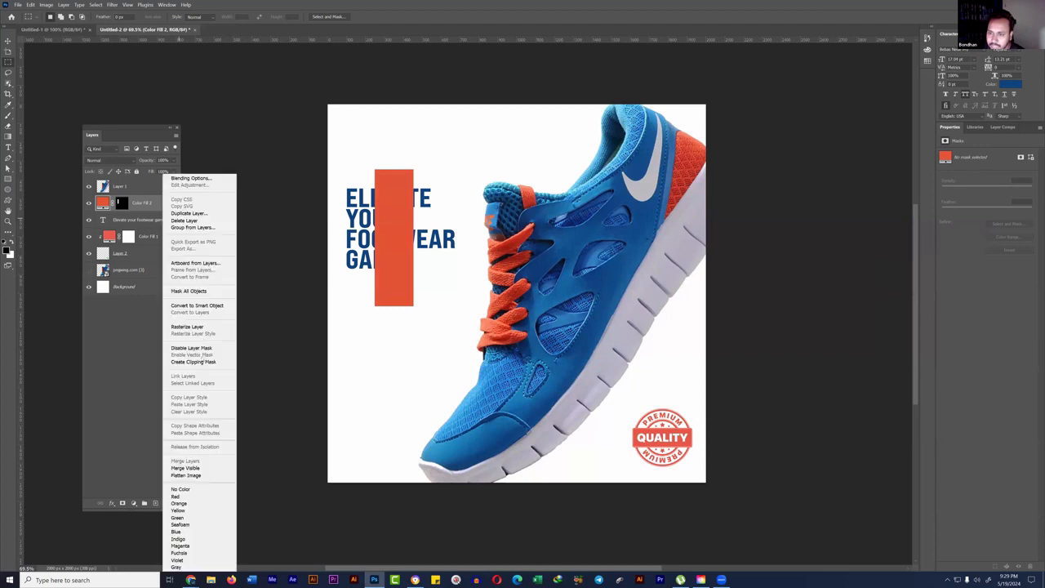
pyautogui.click(203, 360)
pyautogui.press('v')
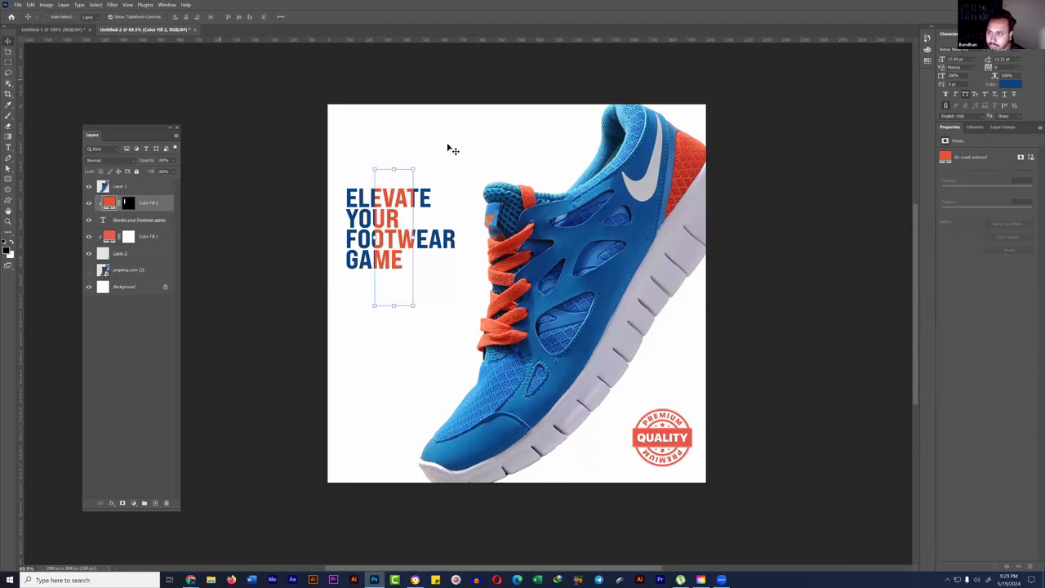
# Step: Rotate the orange-red fill so its clipped band crosses the slogan diagonally, reaching down to the first letters of GAME
pyautogui.moveTo(420, 164); pyautogui.dragTo(418, 191)
pyautogui.press('m')
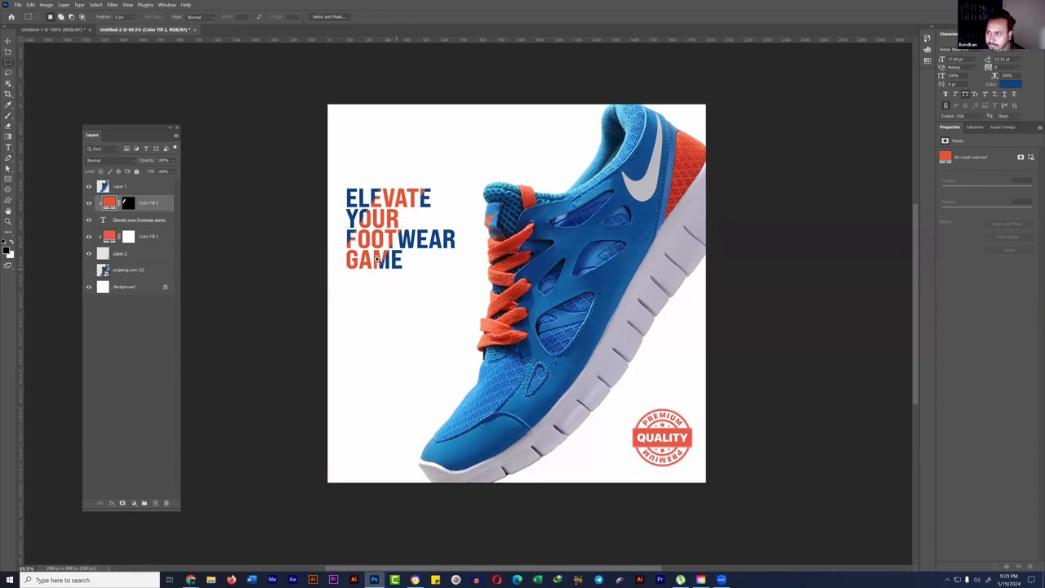
pyautogui.moveTo(377, 259); pyautogui.dragTo(401, 289)
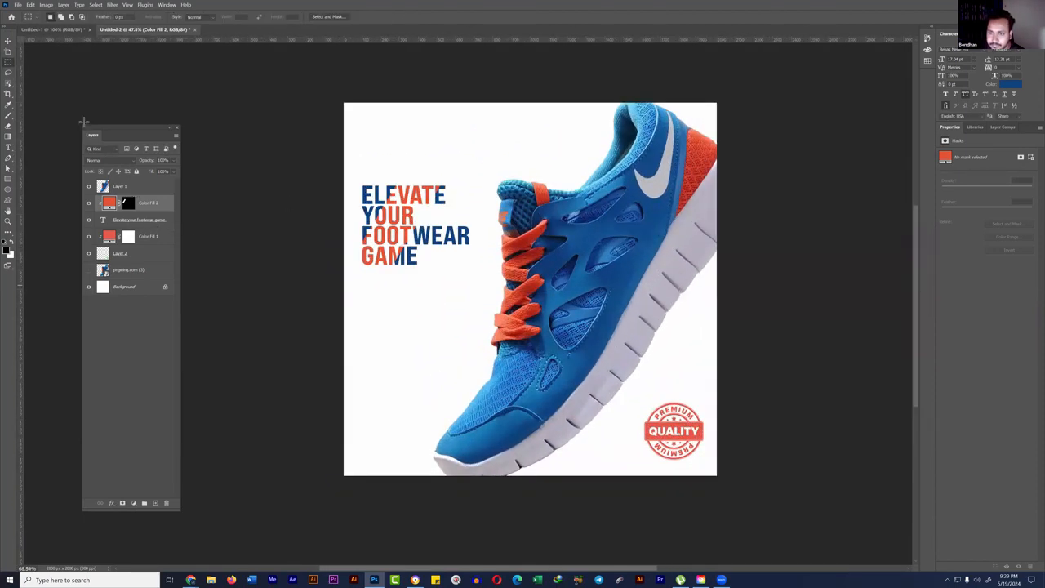
# Step: Scale the slogan together with its orange-red fill to about 112% and move both lower on the canvas
pyautogui.click(134, 220)
pyautogui.hotkey('ctrl', 't')
pyautogui.moveTo(472, 294); pyautogui.dragTo(489, 306)
pyautogui.moveTo(447, 257); pyautogui.dragTo(451, 286)
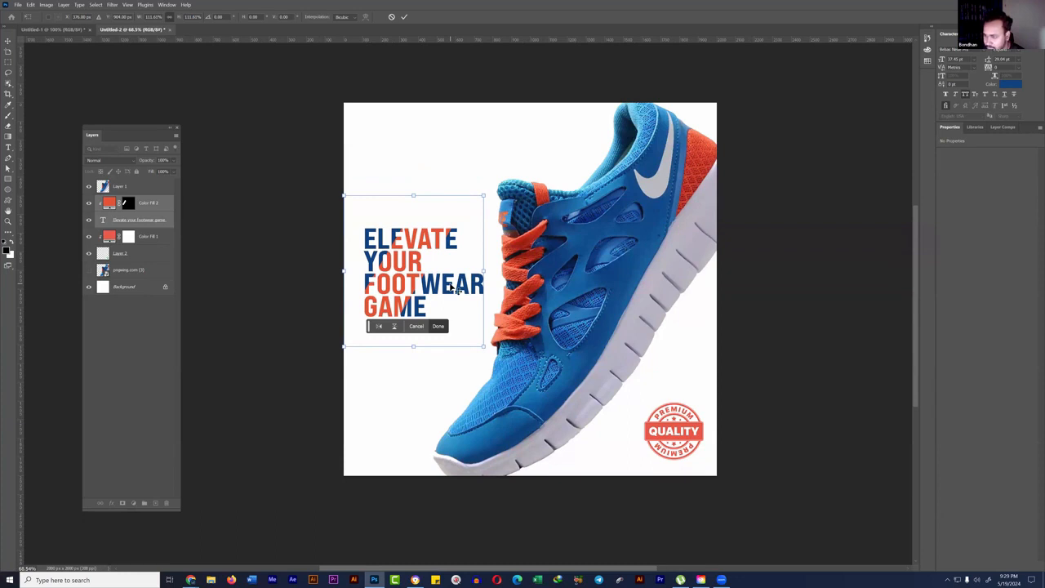
pyautogui.press('Return')
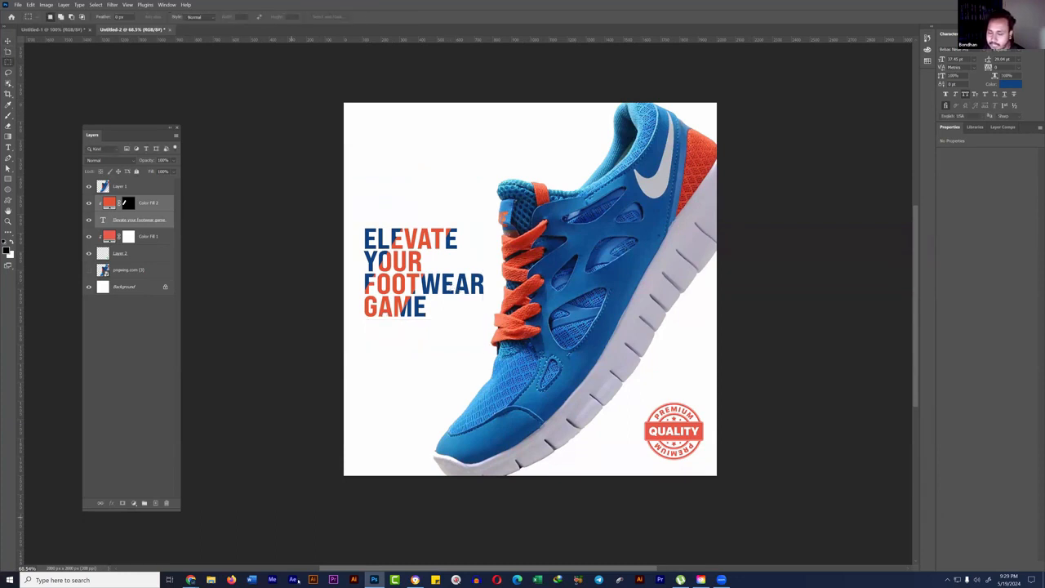
# Step: Switch to ChatGPT in Chrome and send the prompt "shoes ads design tex 20 word"
pyautogui.moveTo(190, 580)
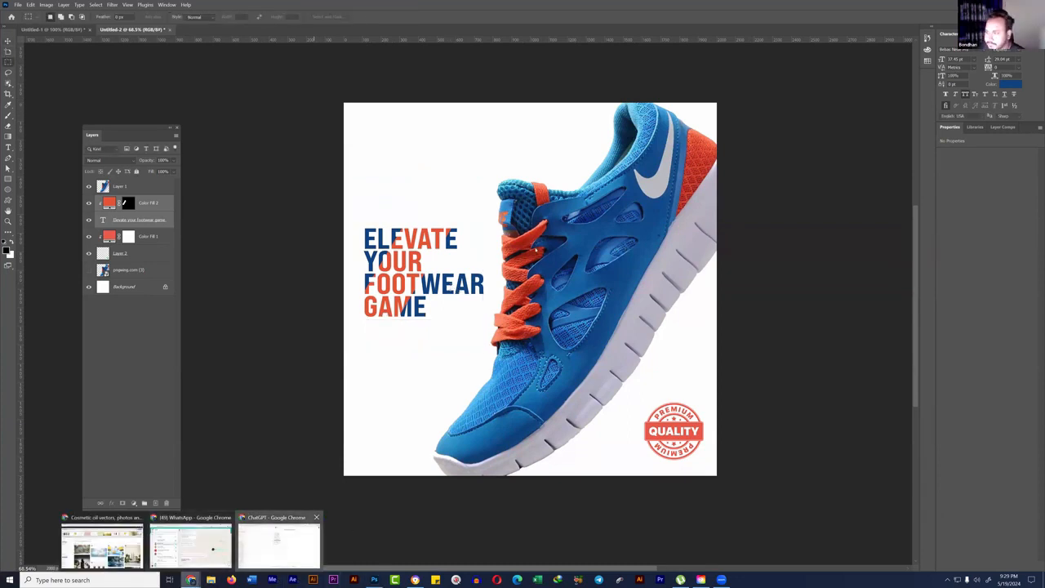
pyautogui.click(277, 543)
pyautogui.moveTo(579, 77); pyautogui.dragTo(630, 78)
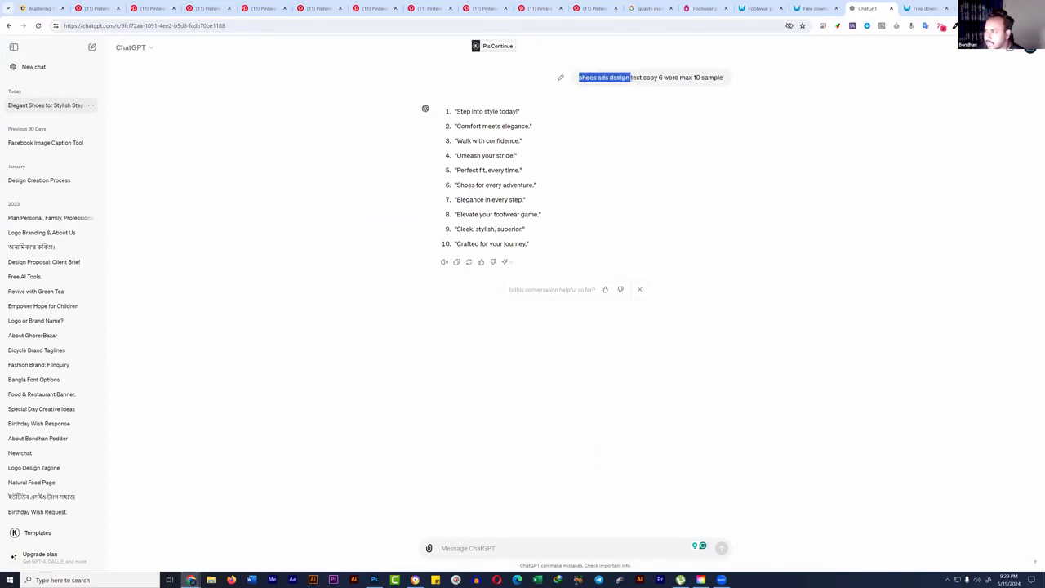
pyautogui.moveTo(642, 78); pyautogui.dragTo(639, 79)
pyautogui.hotkey('ctrl', 'c')
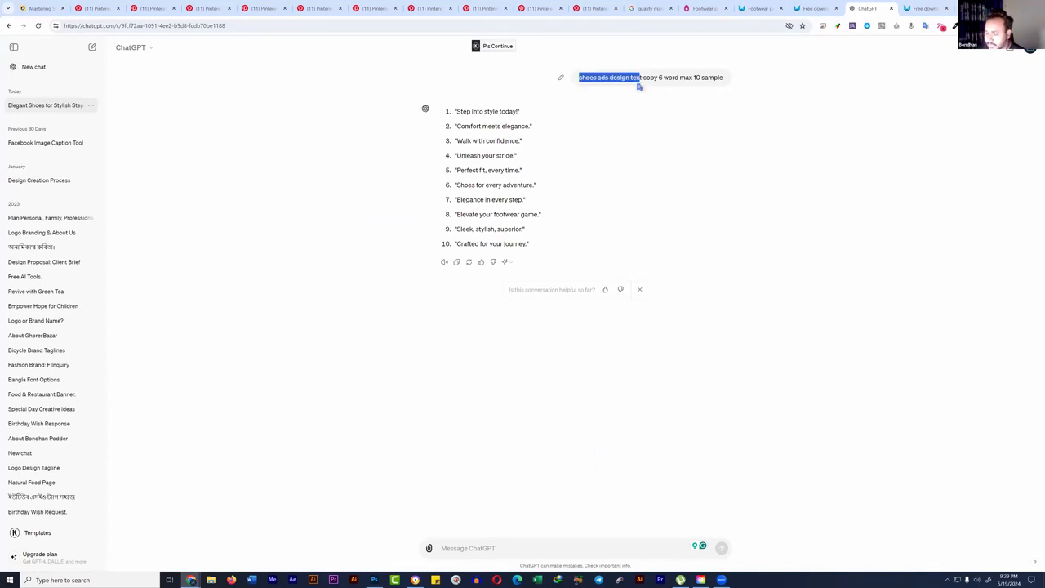
pyautogui.click(493, 549)
pyautogui.hotkey('ctrl', 'v')
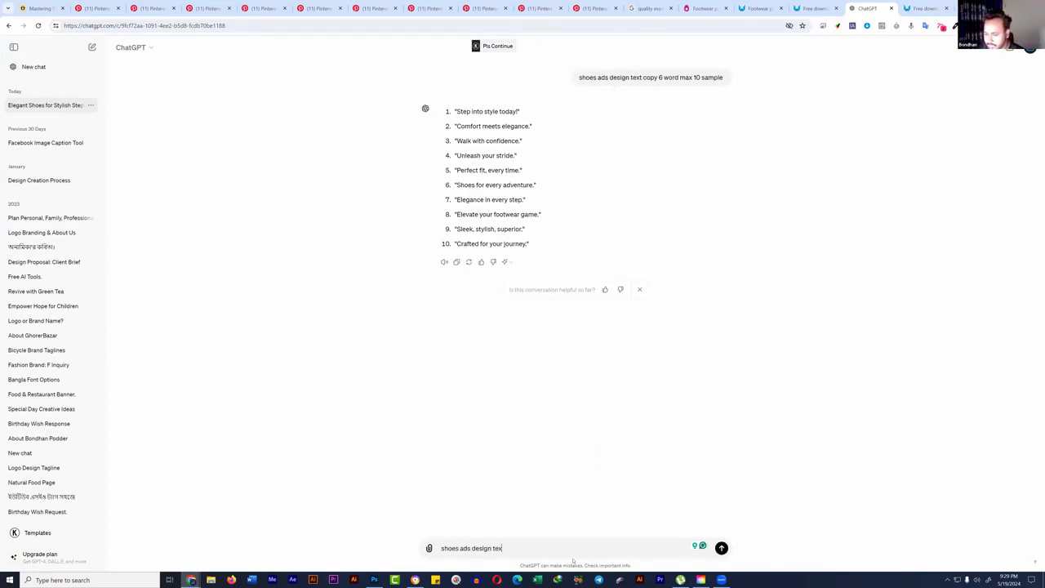
pyautogui.write('20')
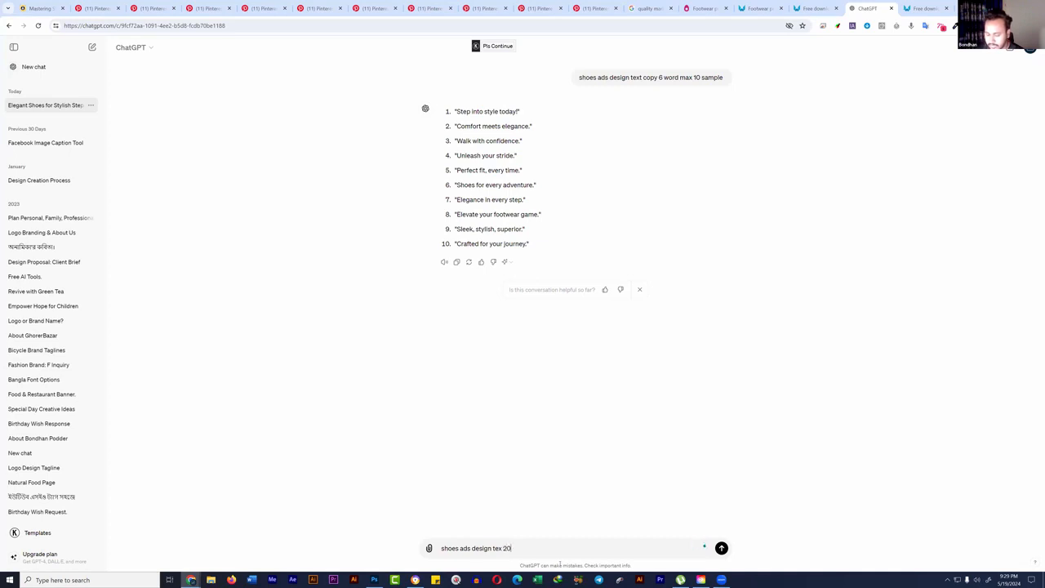
pyautogui.write(' word')
pyautogui.press('Return')
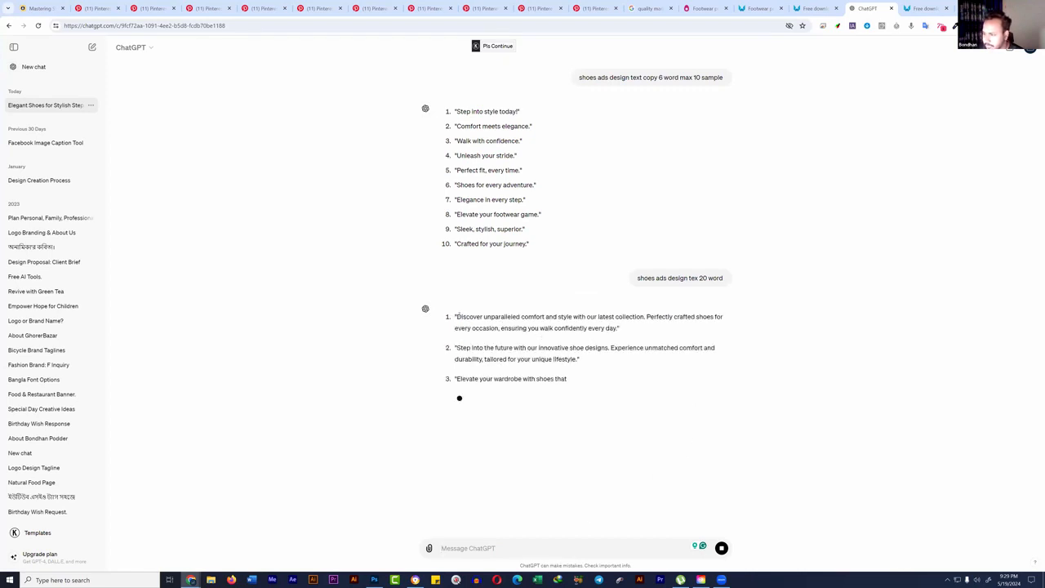
# Step: Copy the first suggestion, beginning "Discover unparalleled comfort and style", without its quotation marks and return to Photoshop
pyautogui.moveTo(458, 316); pyautogui.dragTo(618, 328)
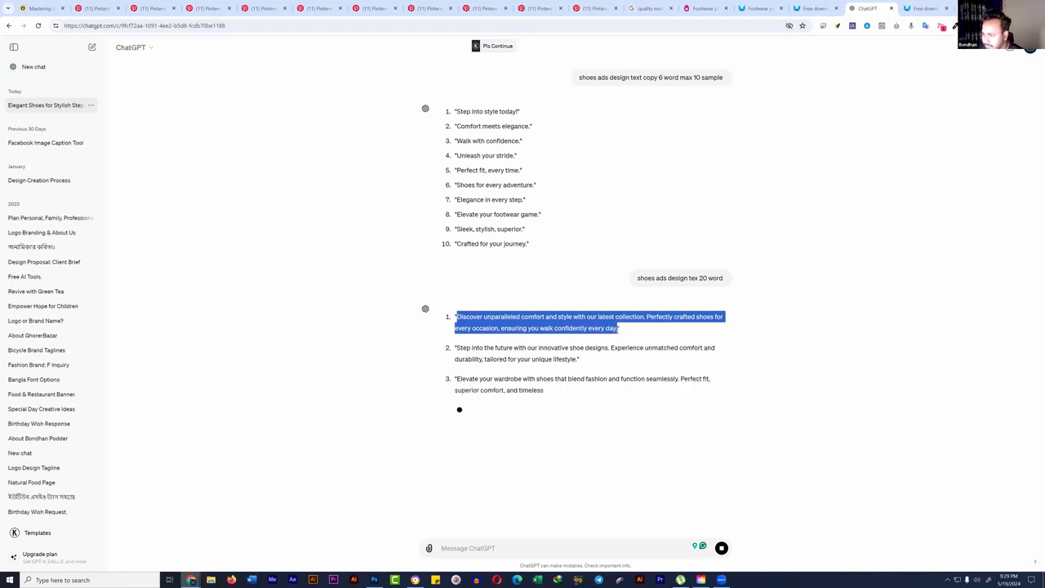
pyautogui.rightClick(613, 329)
pyautogui.click(633, 336)
pyautogui.click(374, 580)
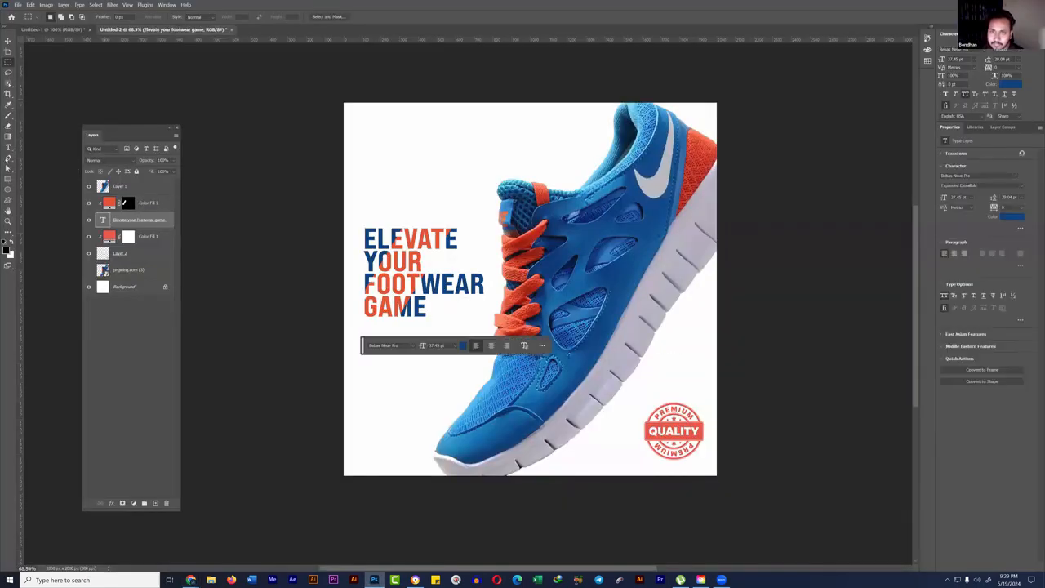
# Step: Create a paragraph text box directly below the slogan, reaching to the shoe, and paste the copied description into it
pyautogui.click(8, 147)
pyautogui.scroll(4, 392, 320)
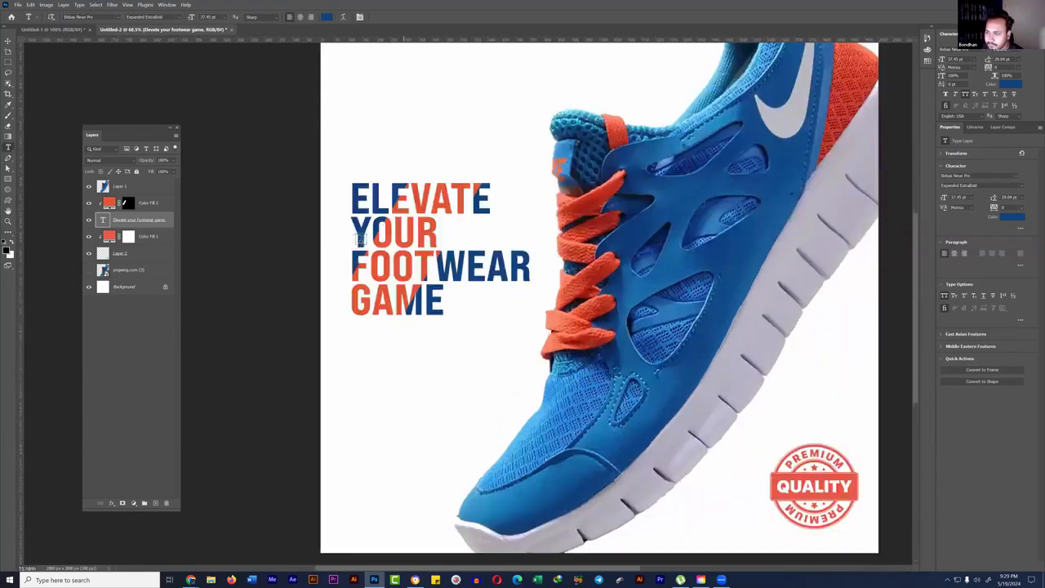
pyautogui.scroll(3, 348, 235)
pyautogui.moveTo(346, 245); pyautogui.dragTo(573, 312)
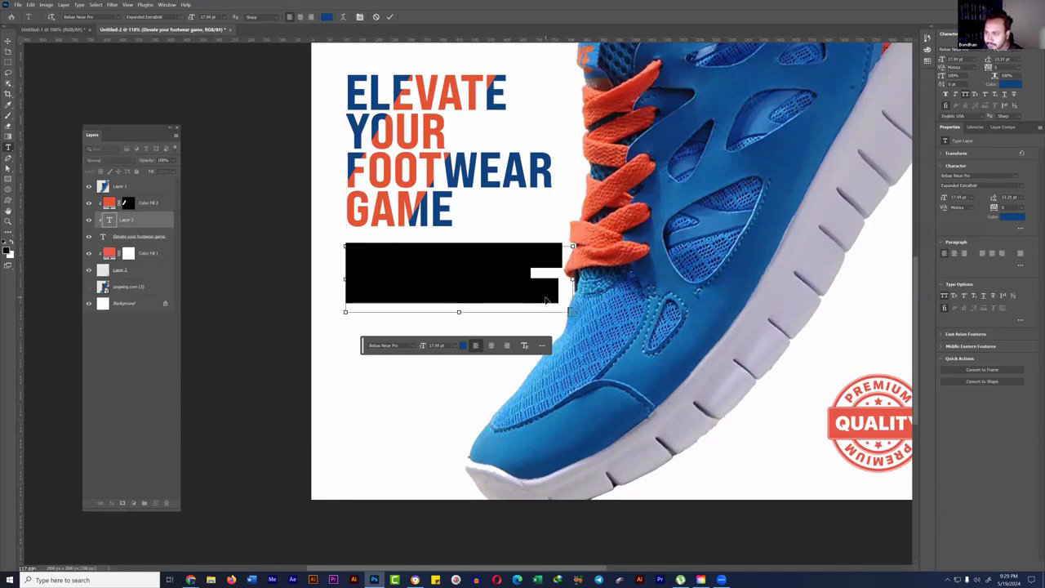
pyautogui.hotkey('ctrl', 'v')
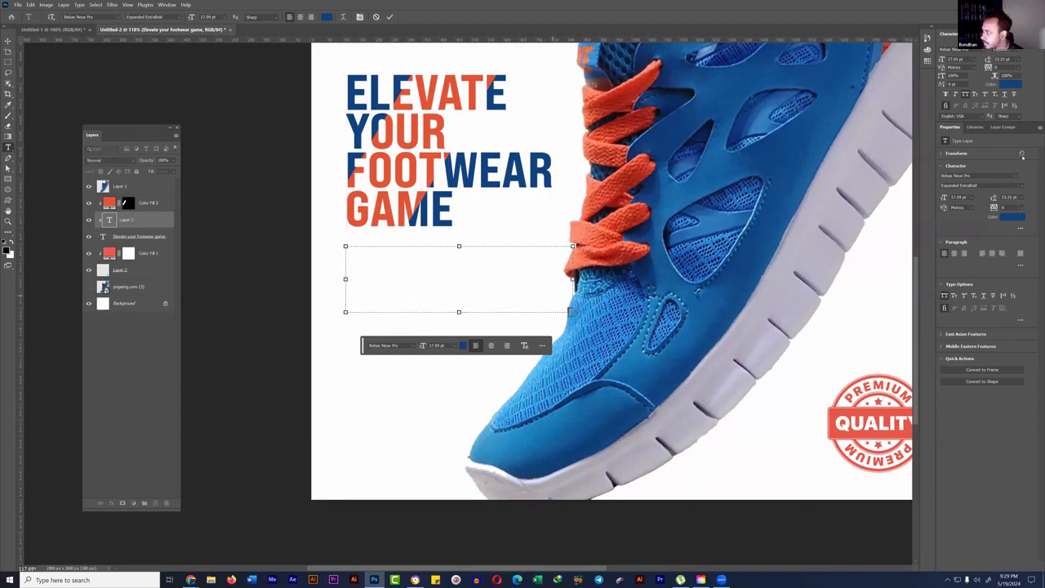
# Step: Recolor the whole pasted description to a medium neutral gray
pyautogui.hotkey('ctrl', 'a')
pyautogui.click(1012, 84)
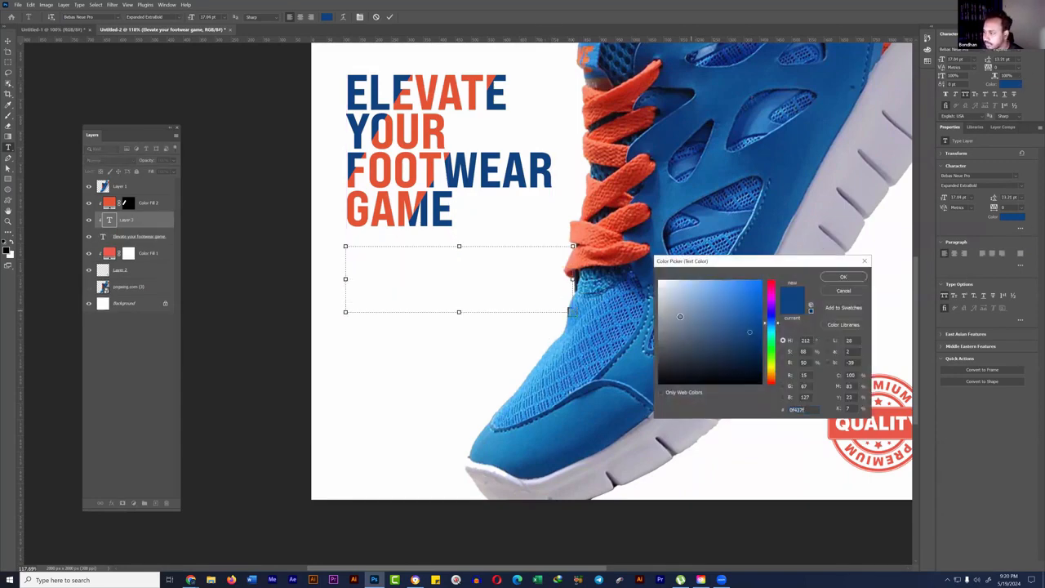
pyautogui.moveTo(680, 317); pyautogui.dragTo(658, 334)
pyautogui.click(844, 277)
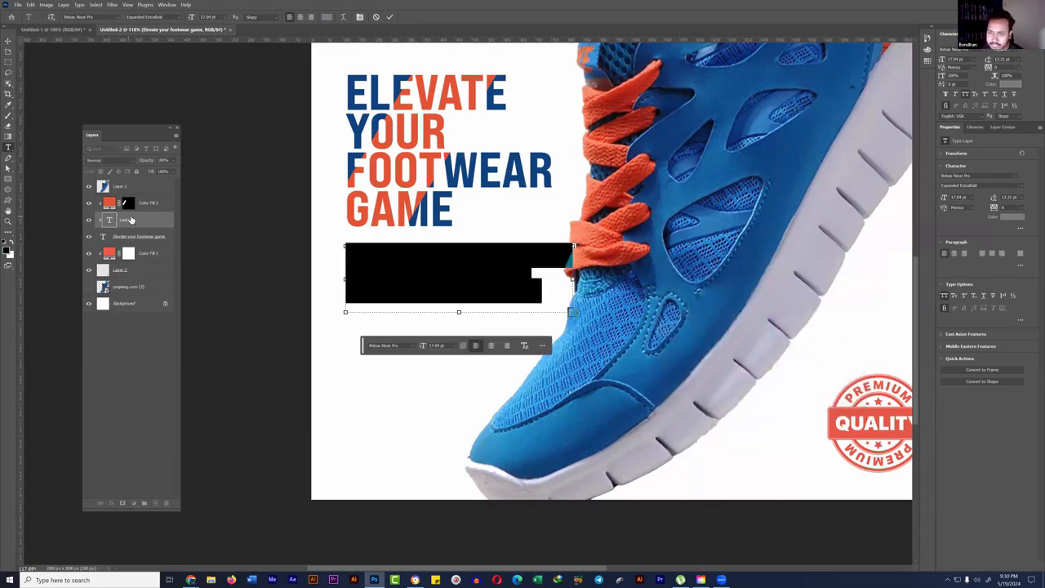
# Step: Move the description layer above the Color Fill 2 layer and release its clipping mask
pyautogui.moveTo(130, 220); pyautogui.dragTo(133, 197)
pyautogui.rightClick(134, 200)
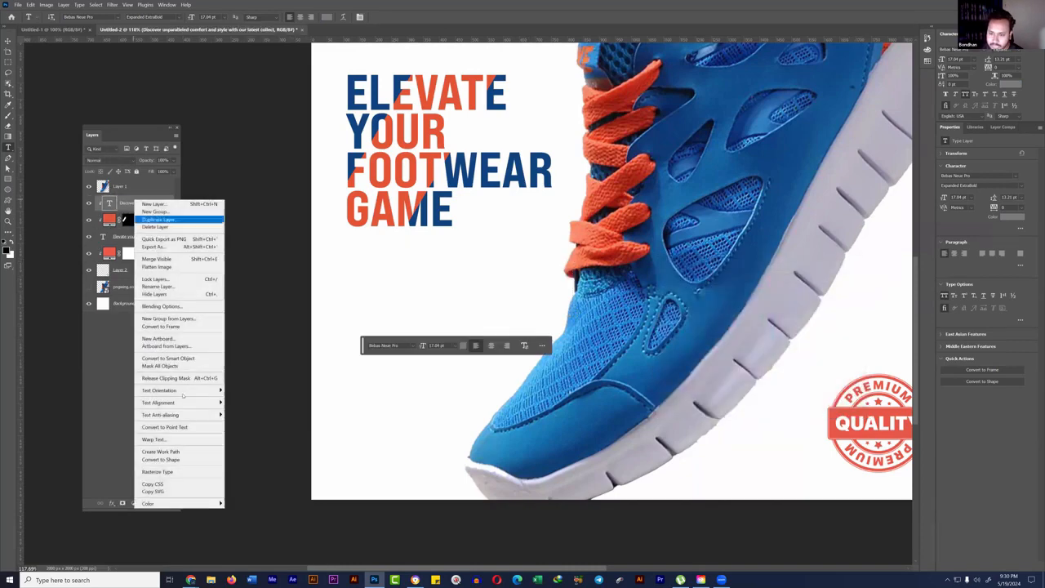
pyautogui.click(193, 376)
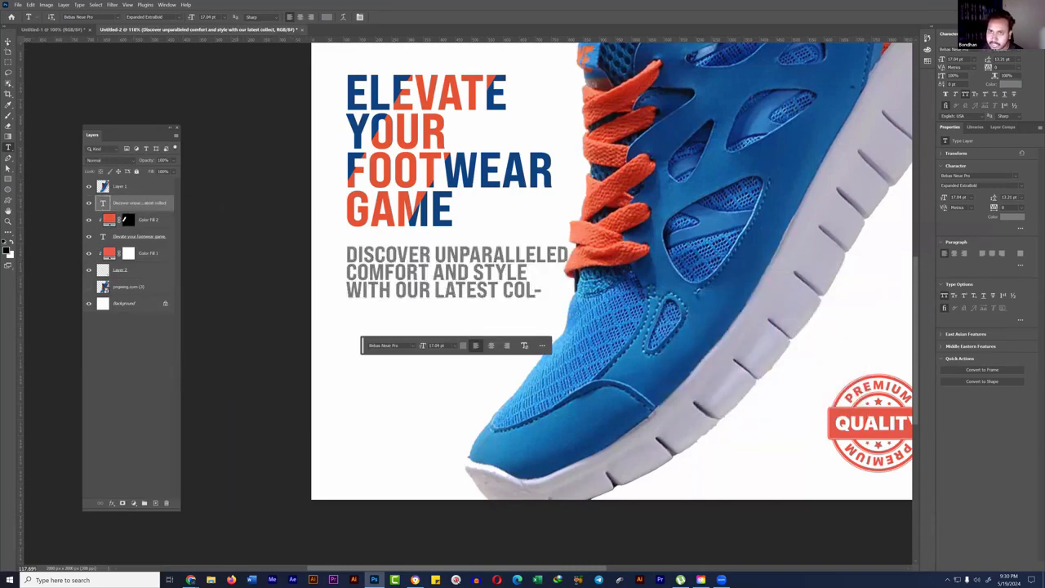
# Step: Float the Character panel over the workspace, filter the fonts to favorites and set the description in Aminute Regular
pyautogui.press('v')
pyautogui.click(953, 50)
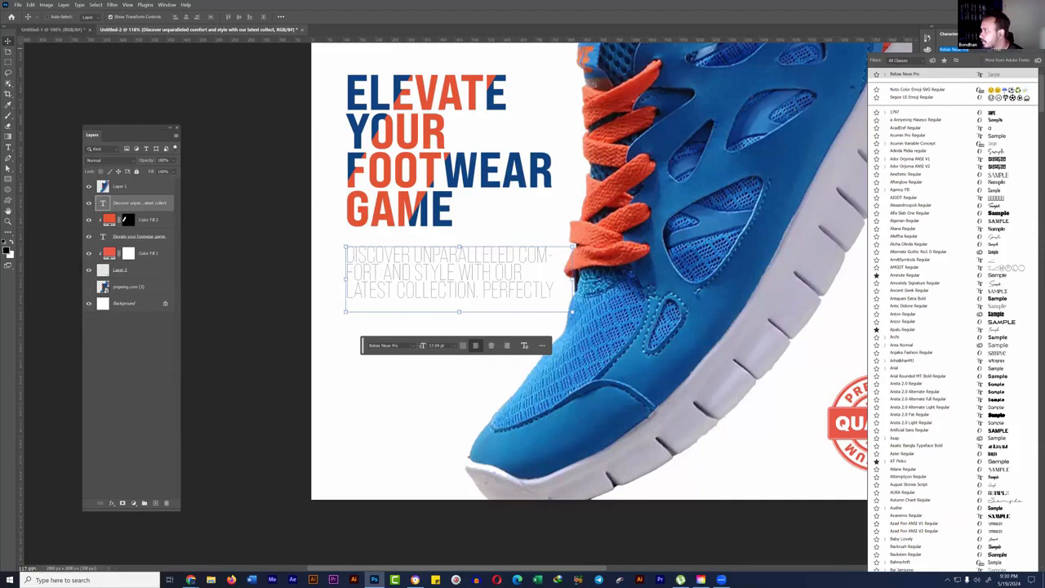
pyautogui.press('Escape')
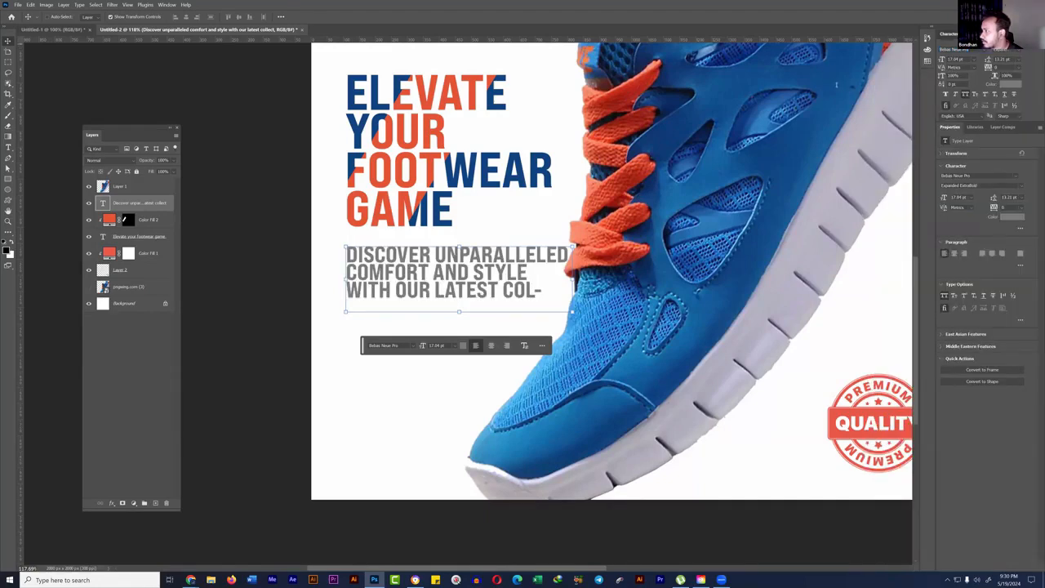
pyautogui.moveTo(949, 34); pyautogui.dragTo(812, 69)
pyautogui.hscroll(3, 878, 97)
pyautogui.click(845, 84)
pyautogui.click(878, 96)
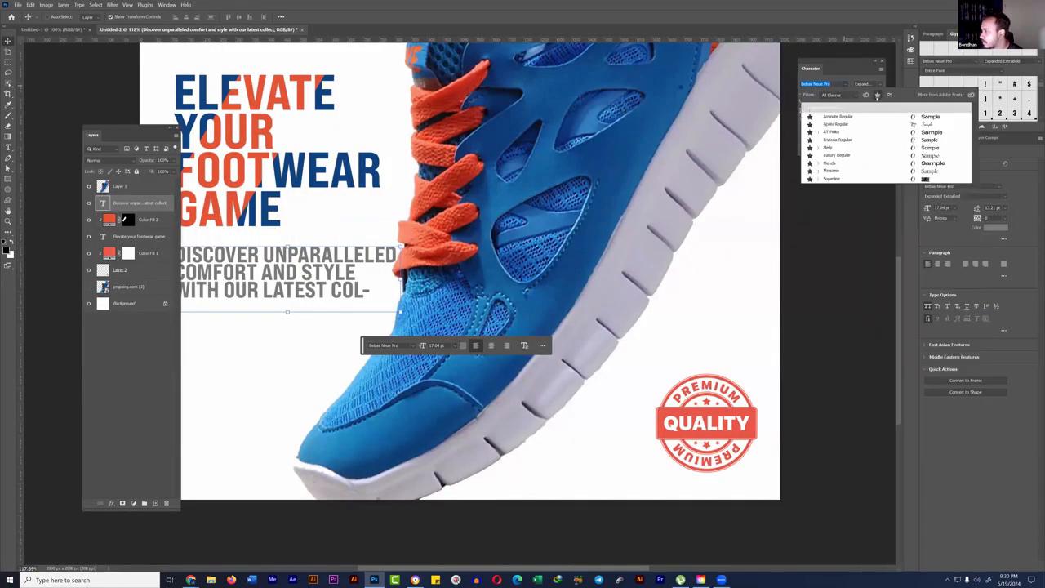
pyautogui.click(884, 117)
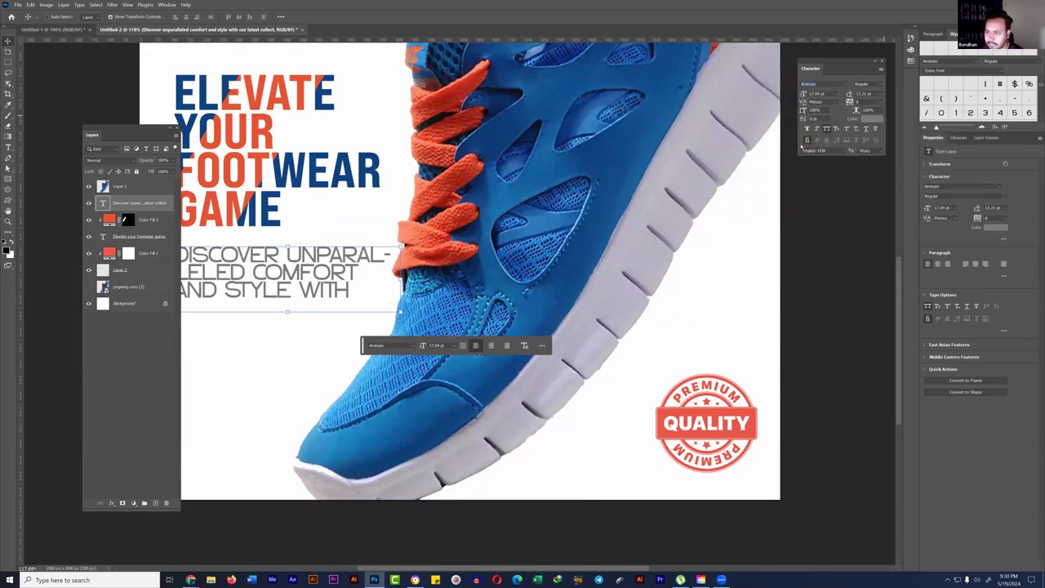
# Step: Set the description's font size to 6 pt
pyautogui.click(803, 94)
pyautogui.write('60')
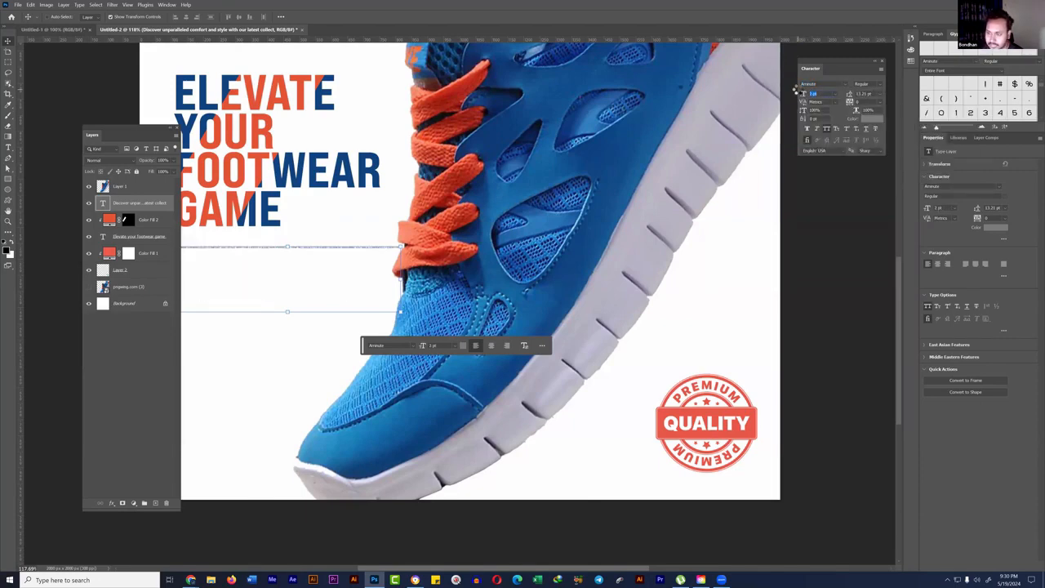
pyautogui.click(801, 92)
pyautogui.write('6')
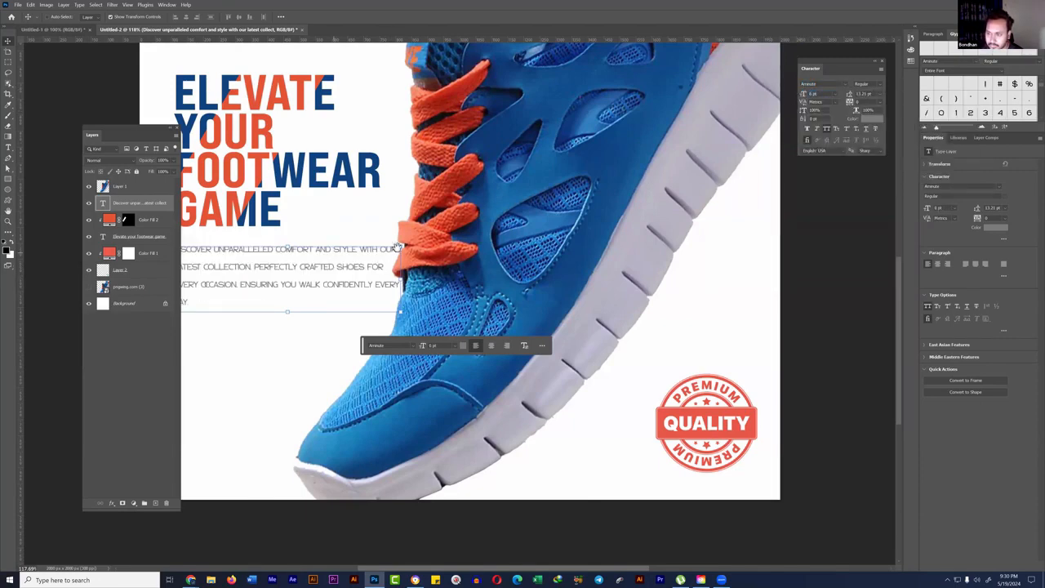
# Step: Narrow the description's text box to clear the shoe and extend it downward until the whole paragraph fits
pyautogui.moveTo(390, 282); pyautogui.dragTo(450, 278)
pyautogui.tripleClick(495, 272)
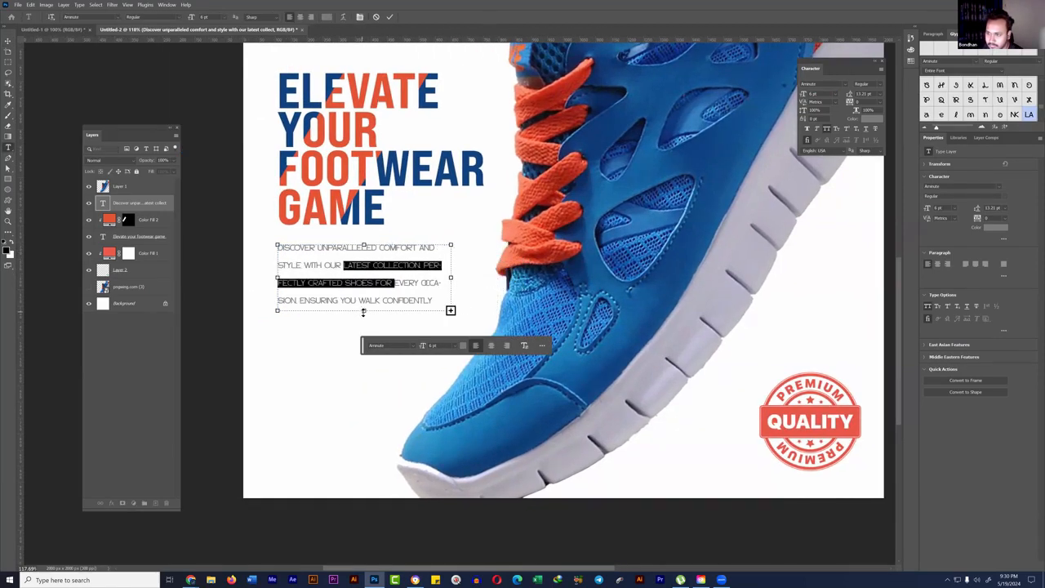
pyautogui.moveTo(364, 311); pyautogui.dragTo(363, 333)
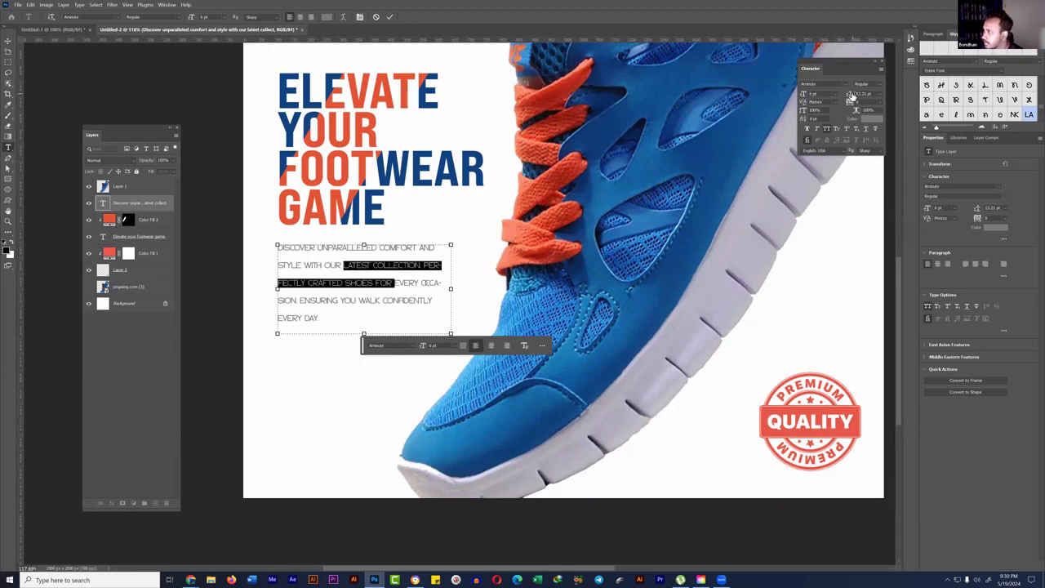
# Step: Select the entire description and set its font size to 10 pt
pyautogui.moveTo(852, 95); pyautogui.dragTo(840, 93)
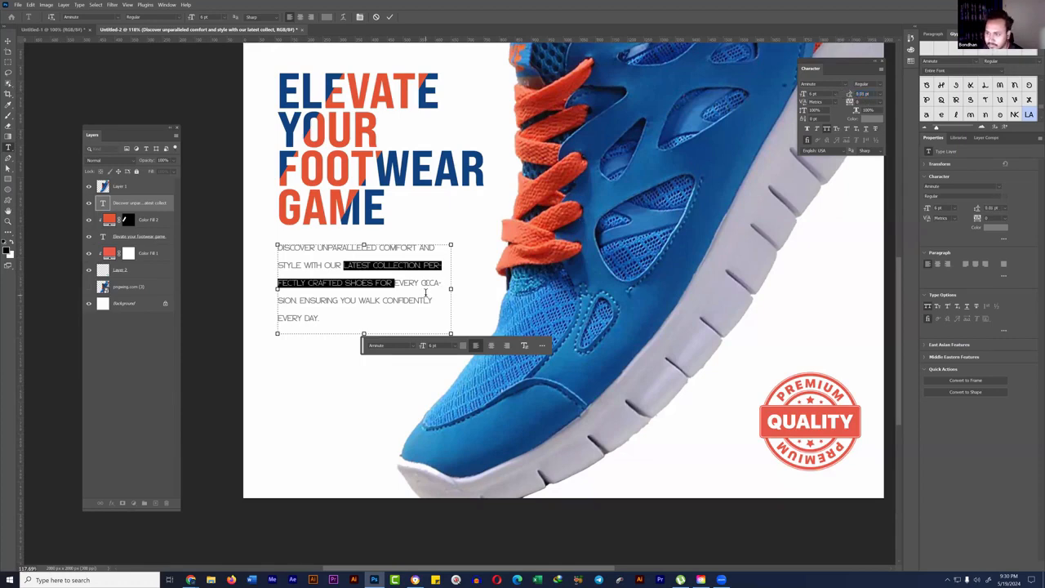
pyautogui.hotkey('ctrl', 'a')
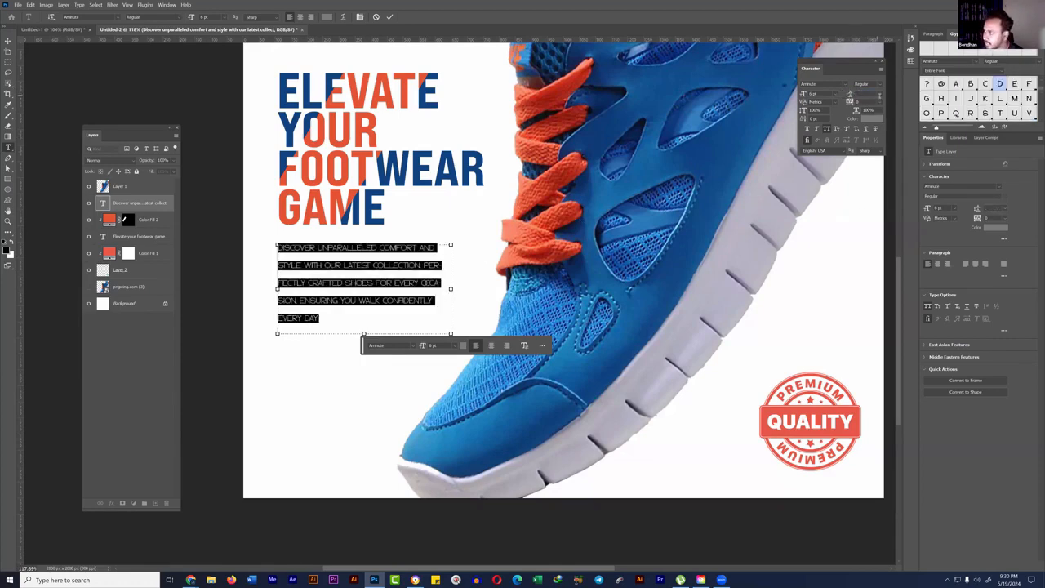
pyautogui.click(835, 94)
pyautogui.click(823, 136)
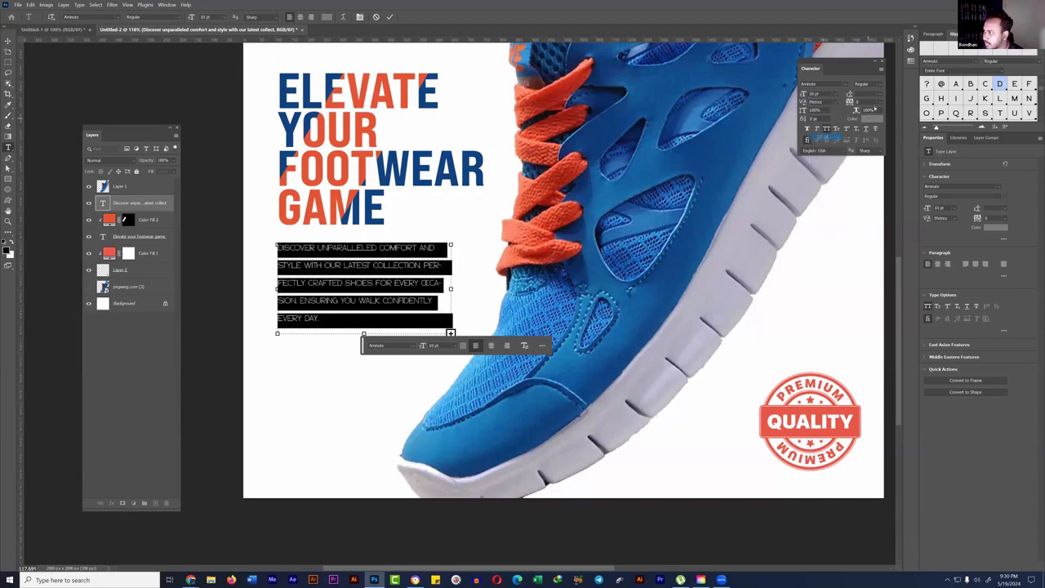
# Step: Set the description's leading to 7 pt and widen its text box slightly toward the shoe
pyautogui.click(880, 94)
pyautogui.click(867, 102)
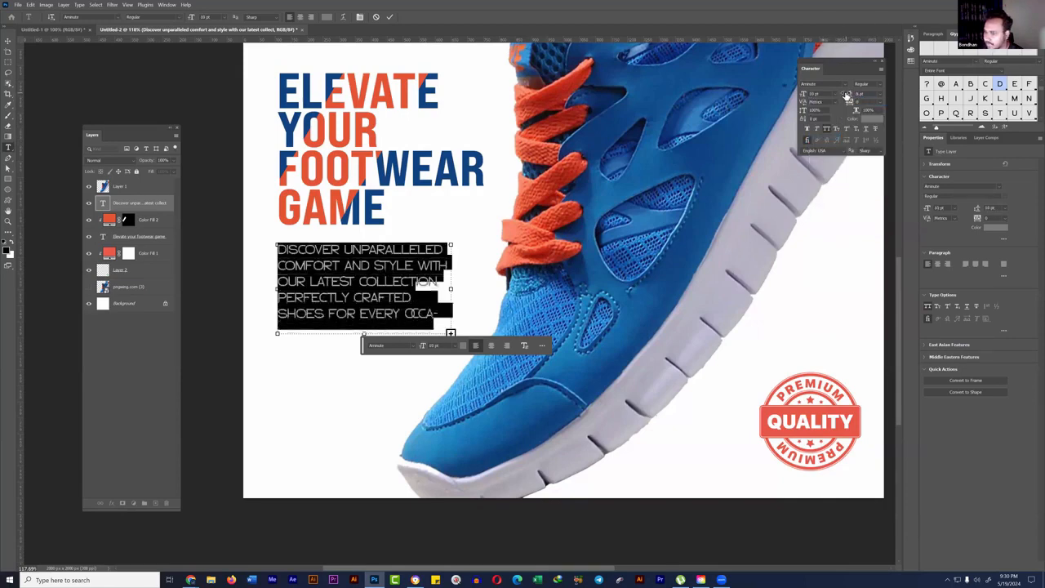
pyautogui.moveTo(850, 94); pyautogui.dragTo(845, 94)
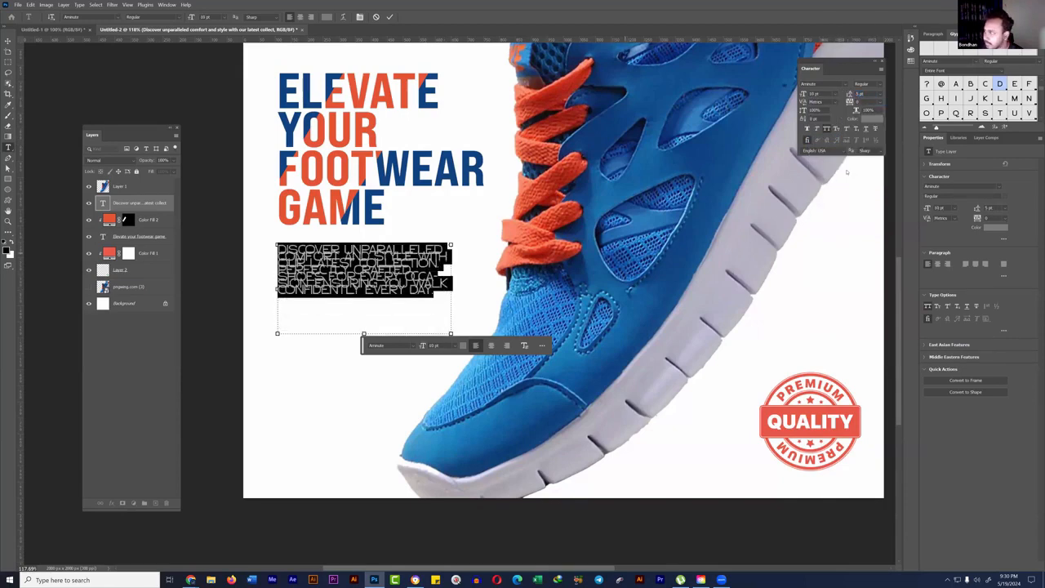
pyautogui.moveTo(451, 287); pyautogui.dragTo(476, 289)
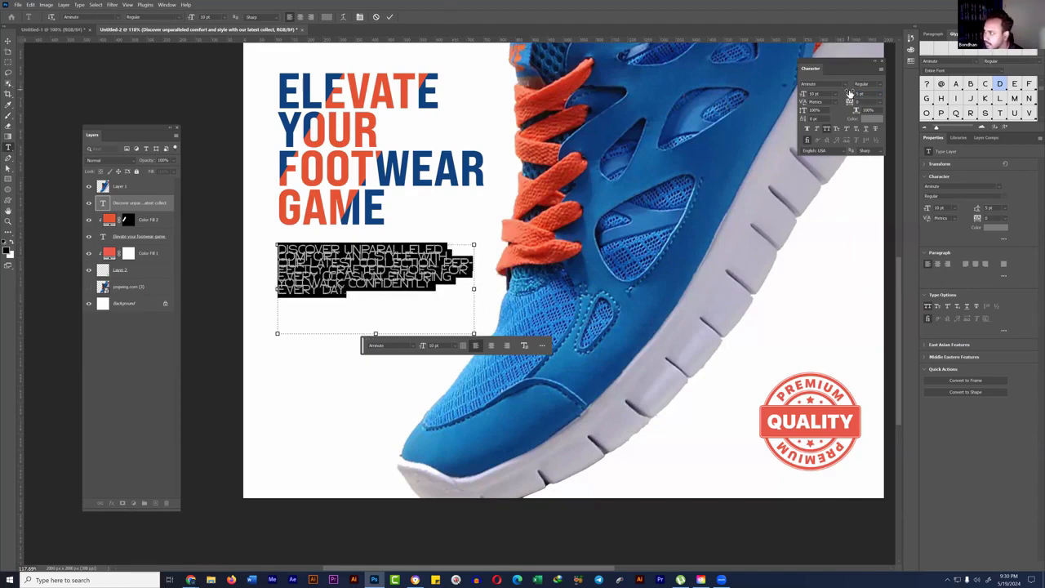
pyautogui.moveTo(849, 93); pyautogui.dragTo(849, 96)
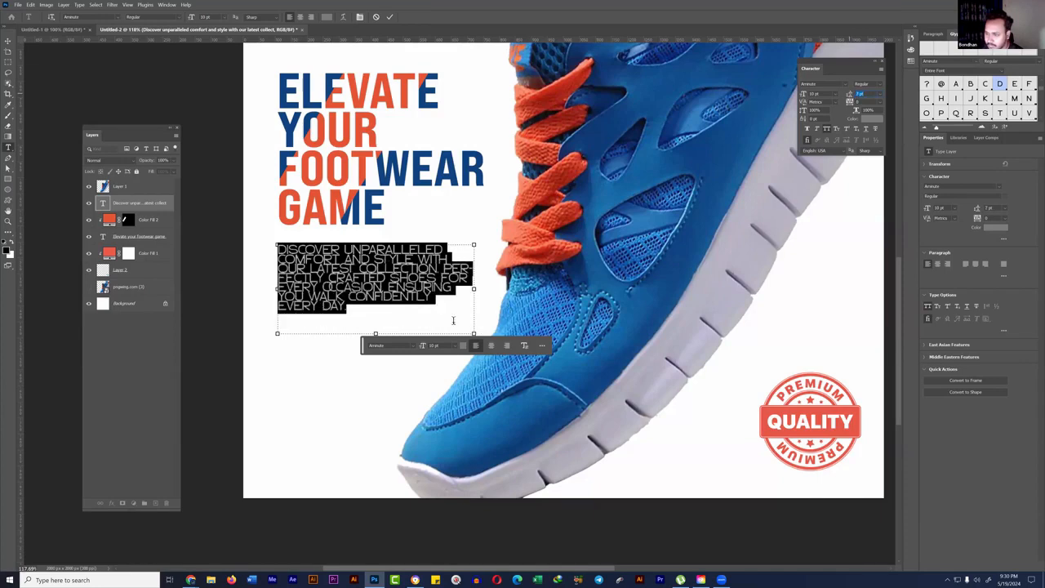
pyautogui.moveTo(474, 288)
pyautogui.mouseDown()
pyautogui.moveTo(484, 288)
pyautogui.moveTo(468, 287)
pyautogui.mouseUp()
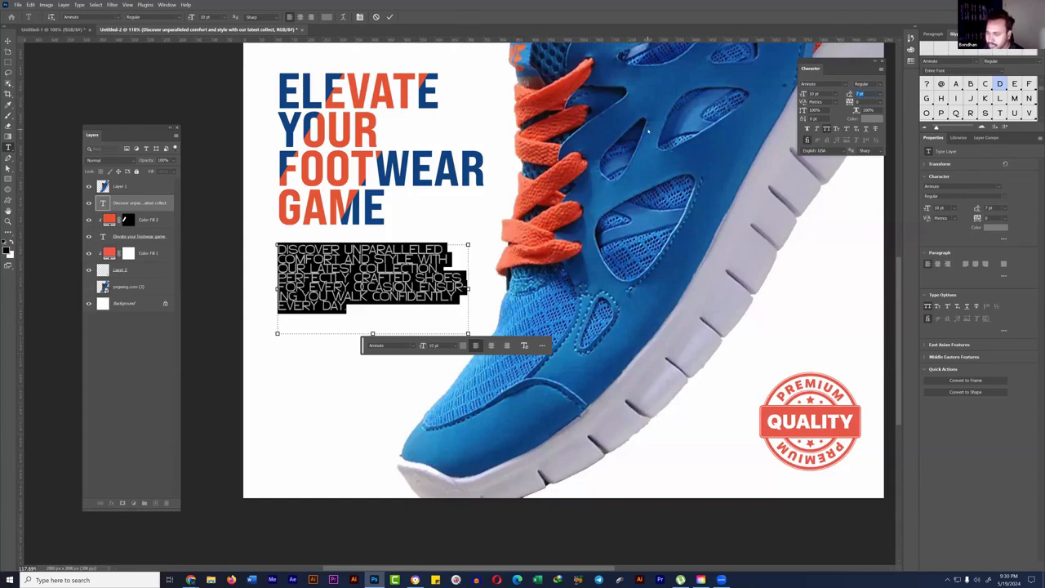
# Step: Set the selected description's leading to 9 pt and change its font to AT Pinko
pyautogui.write('9')
pyautogui.press('Return')
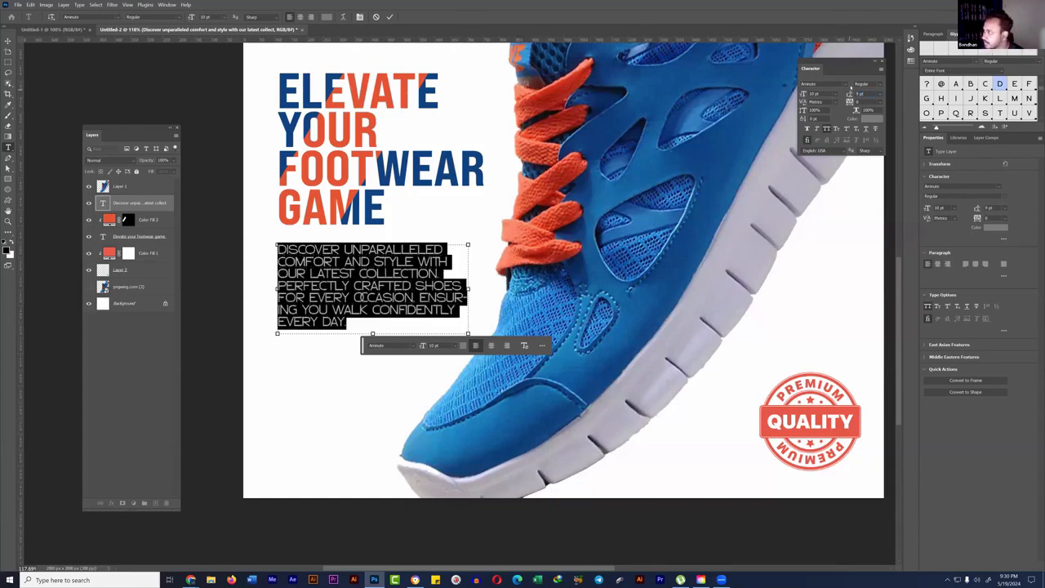
pyautogui.click(846, 83)
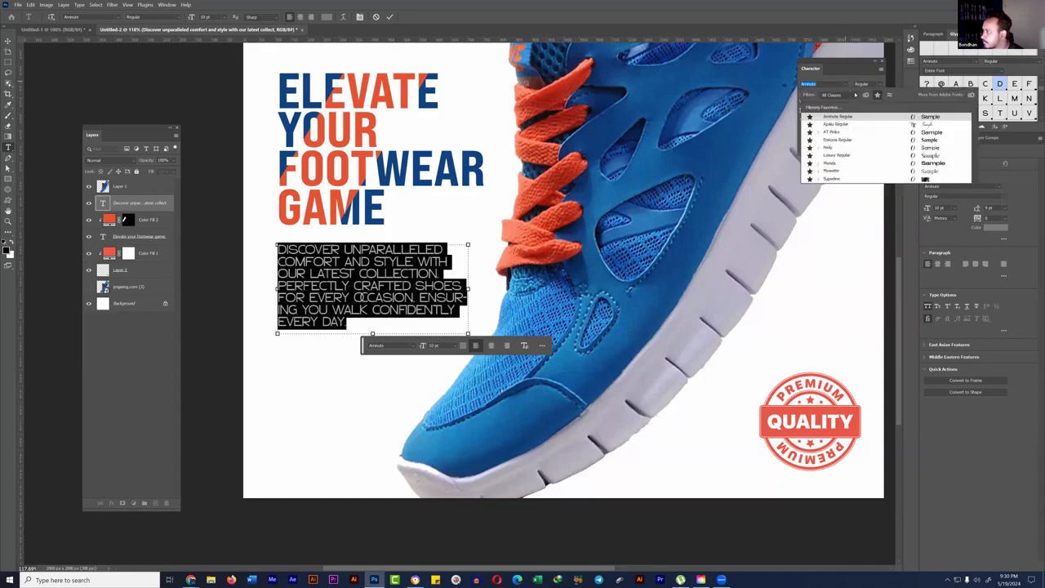
pyautogui.click(873, 133)
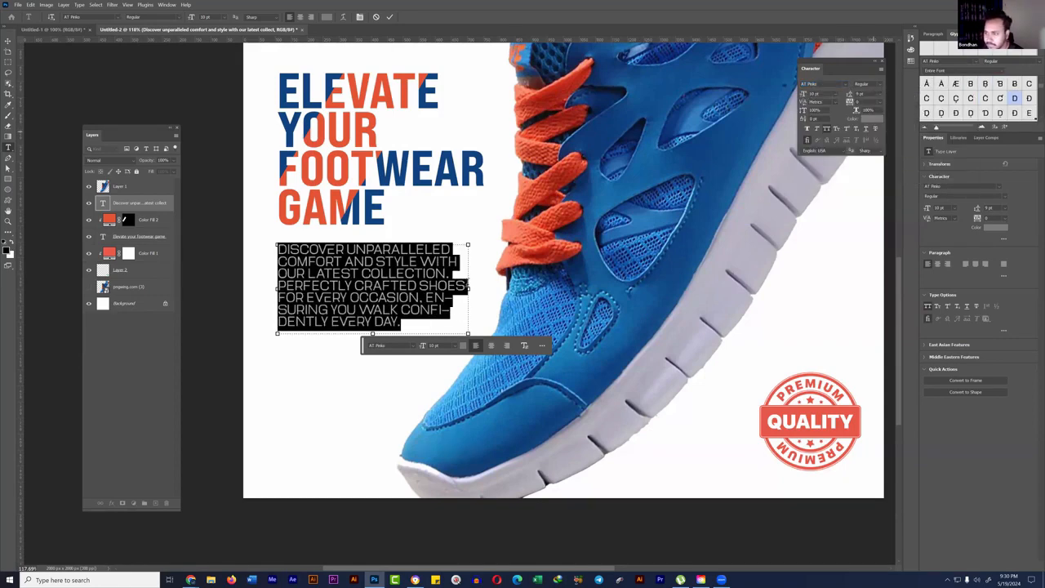
pyautogui.click(478, 284)
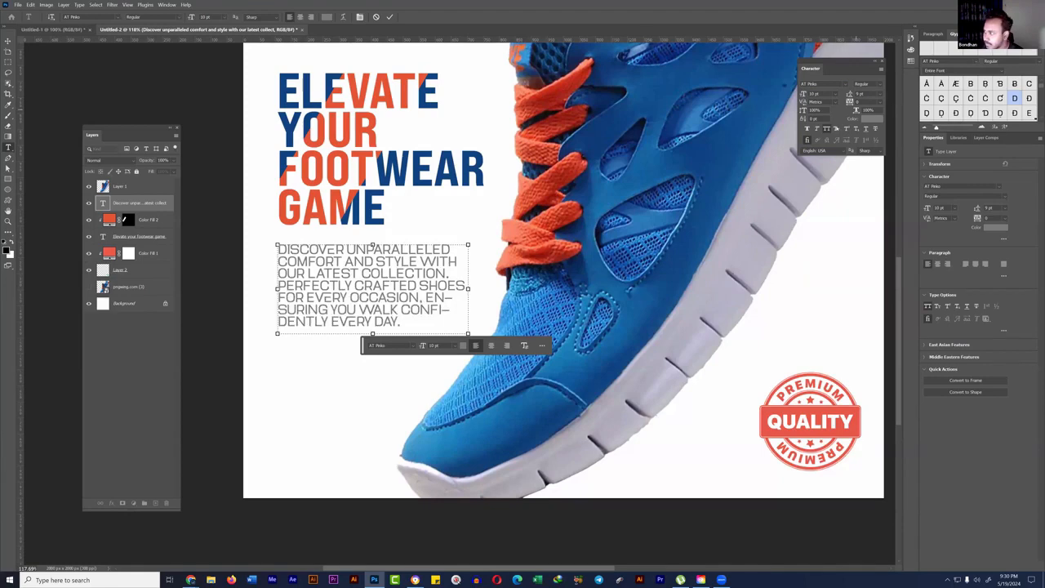
# Step: Turn off All Caps for the entire description and widen its text box up to the shoe's laces
pyautogui.doubleClick(456, 284)
pyautogui.click(455, 286)
pyautogui.hotkey('ctrl', 'a')
pyautogui.hotkey('ctrl', 'shift', 'k')
pyautogui.moveTo(469, 289); pyautogui.dragTo(491, 286)
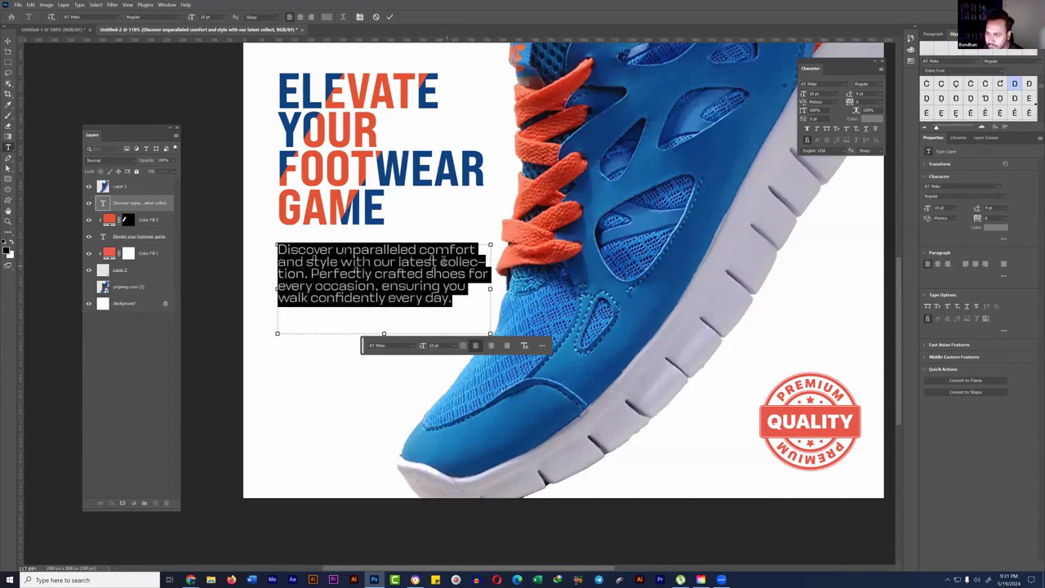
# Step: Add line breaks before "collection" and "ensuring" in the description, and shorten its text box to fit the paragraph
pyautogui.click(445, 262)
pyautogui.press('Return')
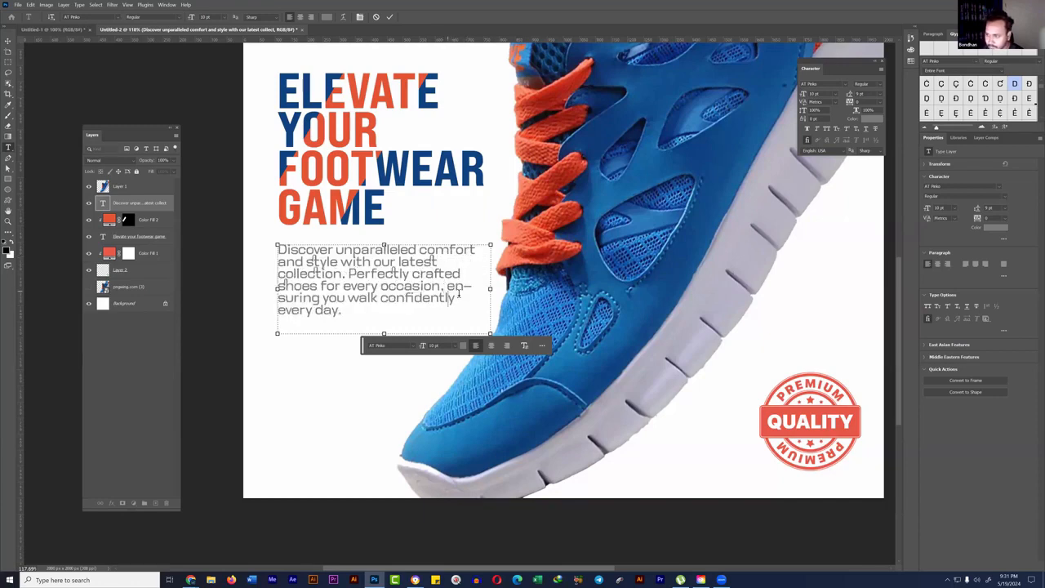
pyautogui.press('Up')
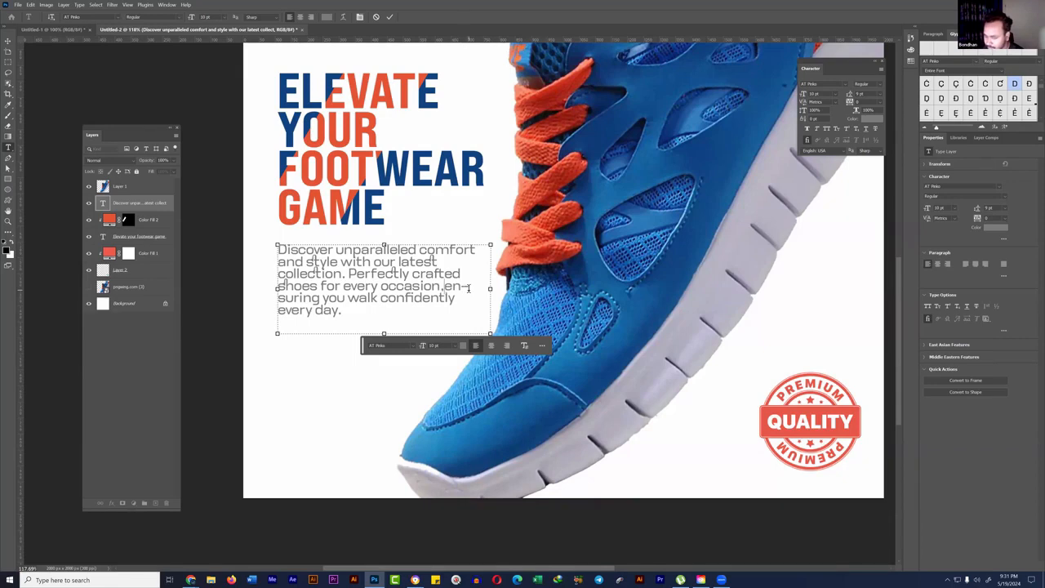
pyautogui.press('Return')
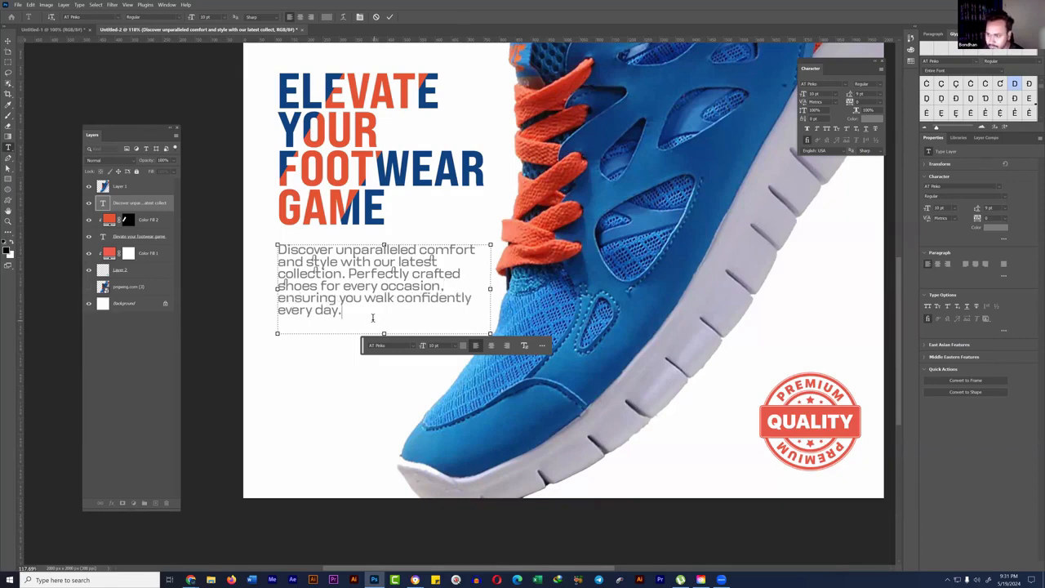
pyautogui.moveTo(383, 334); pyautogui.dragTo(383, 319)
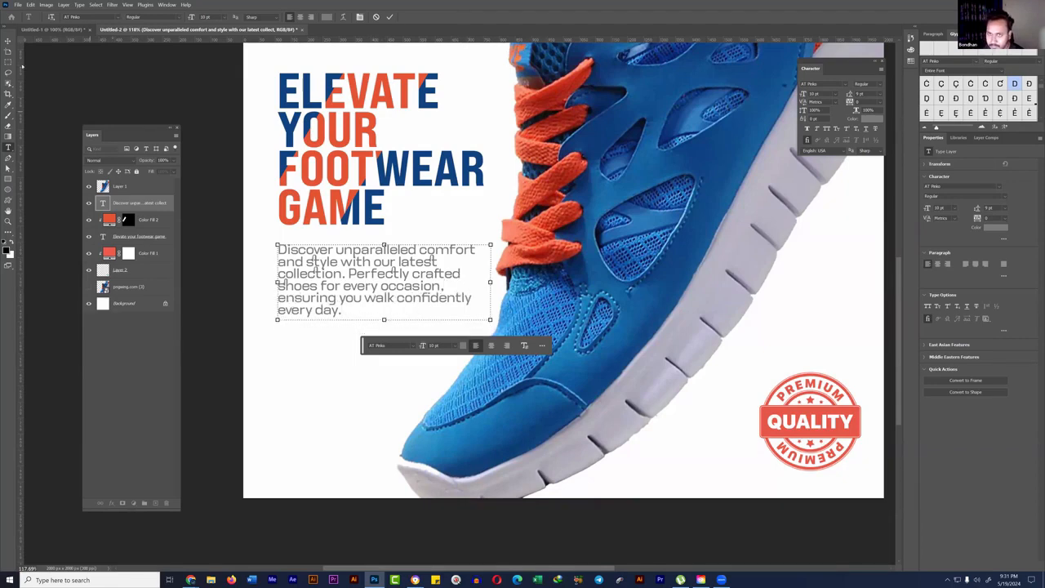
# Step: Move the description up directly beneath the slogan and scale it down to about 78%
pyautogui.hotkey('ctrl', 'Return')
pyautogui.press('v')
pyautogui.moveTo(291, 270); pyautogui.dragTo(291, 257)
pyautogui.hotkey('ctrl', 't')
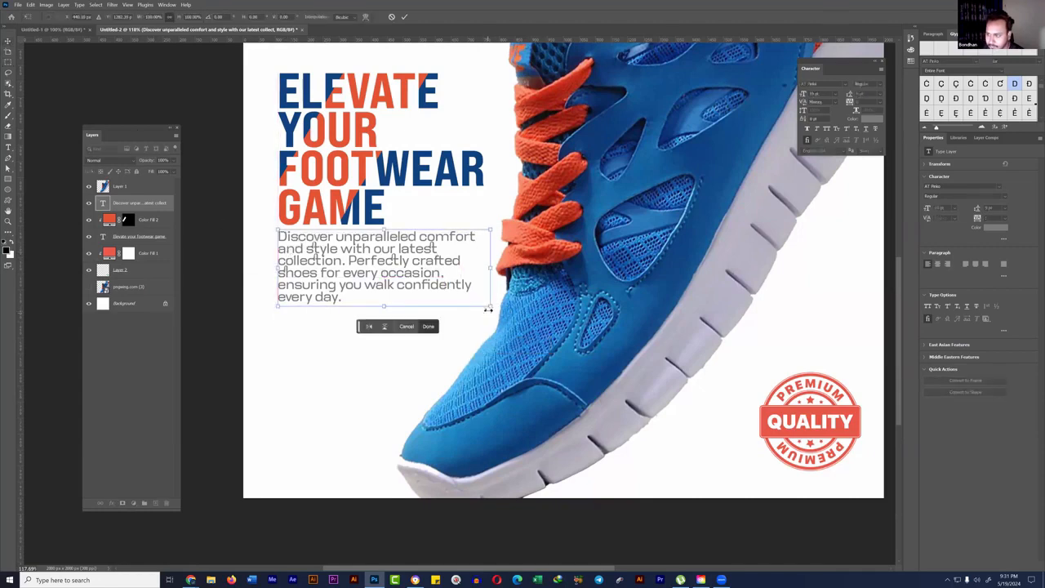
pyautogui.moveTo(490, 306); pyautogui.dragTo(438, 282)
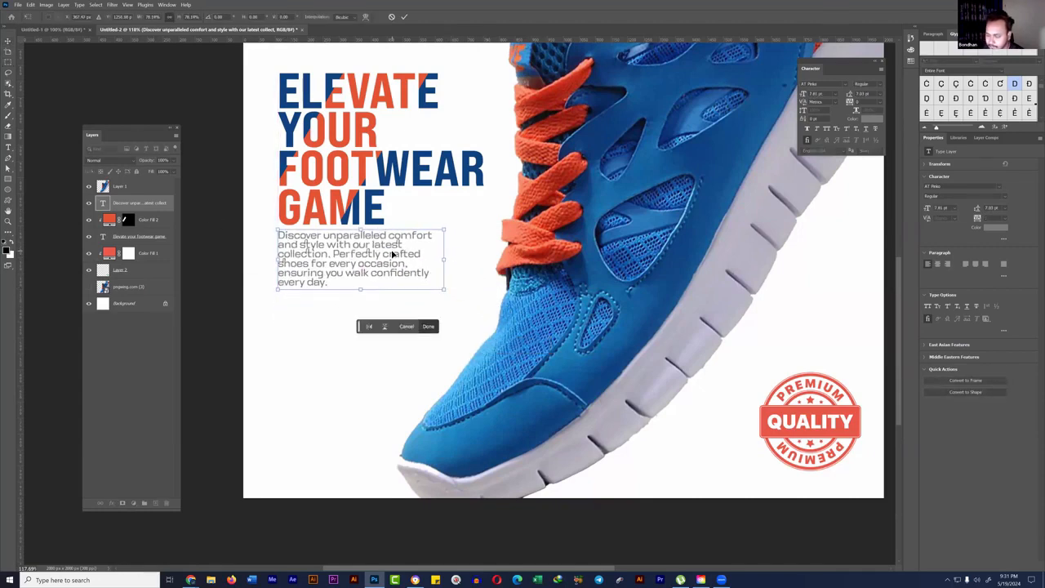
pyautogui.press('Return')
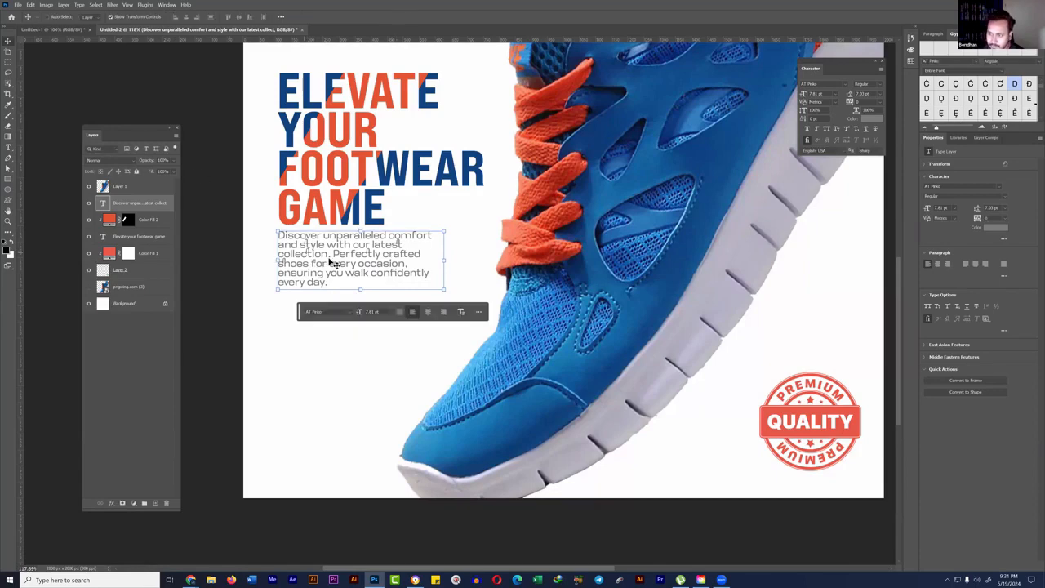
# Step: Select the slogan and description layers together and shift them slightly inward from the canvas's left edge
pyautogui.press('m')
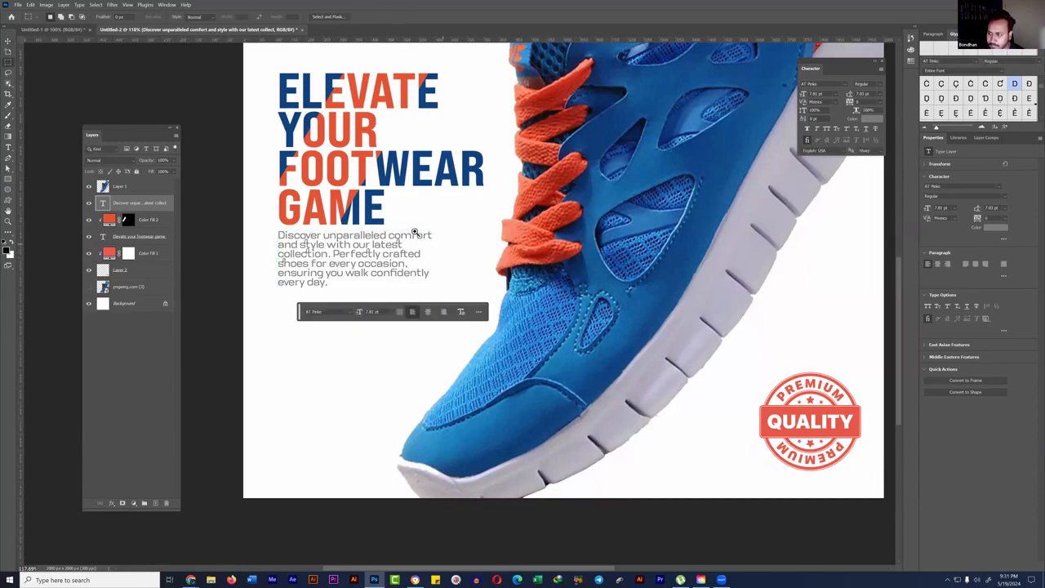
pyautogui.scroll(-8, 428, 245)
pyautogui.scroll(3, 403, 184)
pyautogui.press('v')
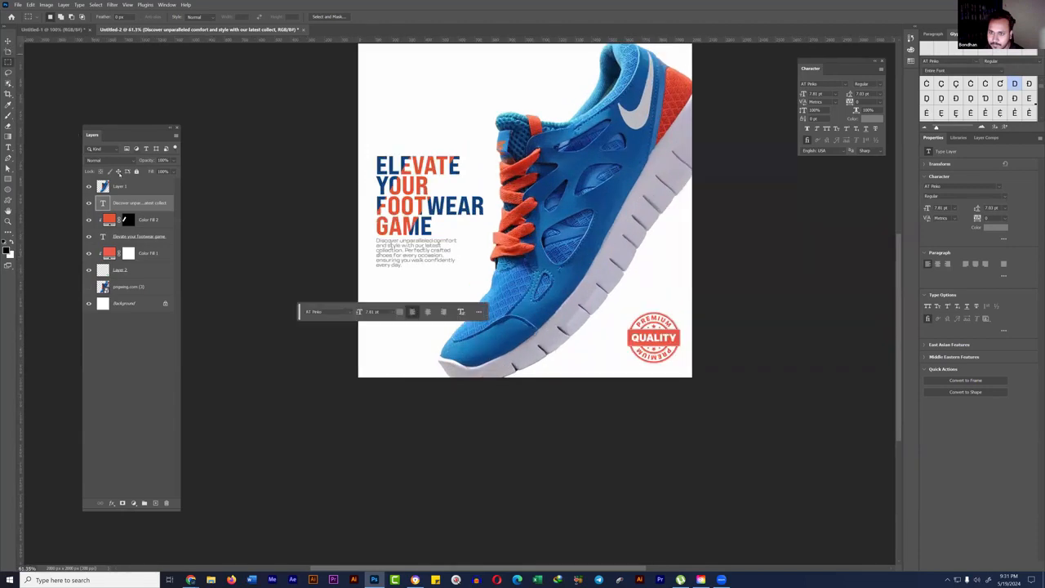
pyautogui.click(411, 238)
pyautogui.moveTo(415, 218)
pyautogui.mouseDown()
pyautogui.moveTo(410, 204)
pyautogui.moveTo(420, 204)
pyautogui.moveTo(415, 227)
pyautogui.moveTo(442, 273)
pyautogui.mouseUp()
pyautogui.click(8, 73)
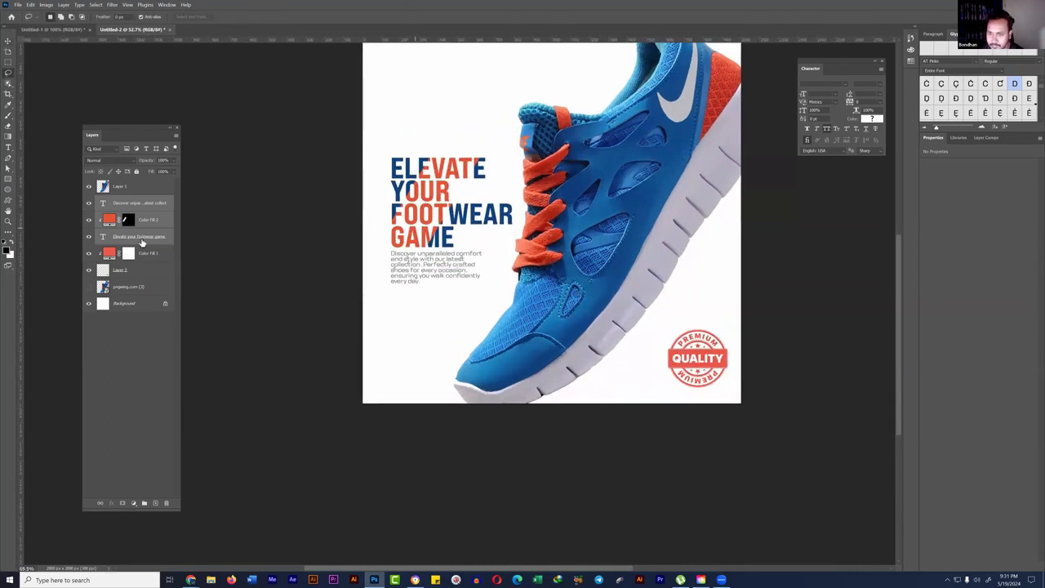
pyautogui.moveTo(423, 236); pyautogui.dragTo(447, 254)
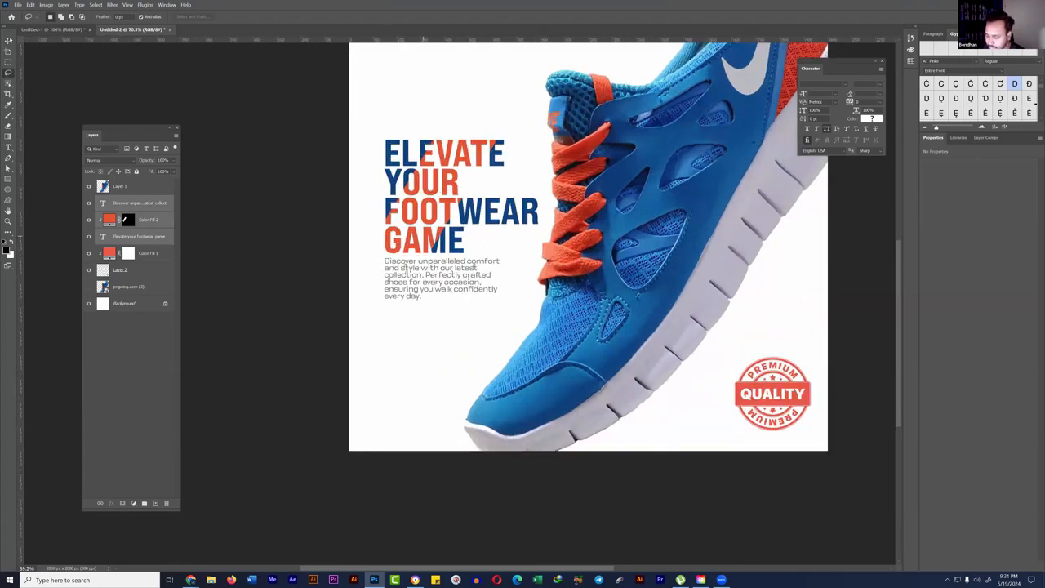
# Step: Select only the description layer and lower it slightly to widen its gap beneath the slogan
pyautogui.click(139, 202)
pyautogui.click(8, 40)
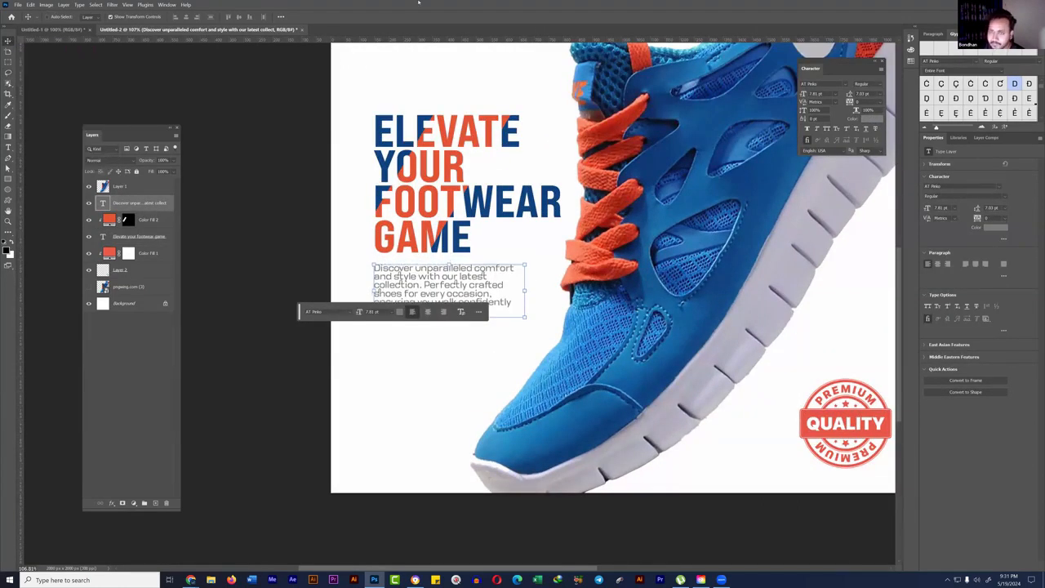
pyautogui.click(8, 62)
pyautogui.moveTo(464, 231); pyautogui.dragTo(409, 241)
pyautogui.keyDown('alt'); pyautogui.click(480, 245); pyautogui.keyUp('alt')
pyautogui.keyDown('ctrl'); pyautogui.click(457, 240); pyautogui.keyUp('ctrl')
pyautogui.moveTo(297, 305); pyautogui.dragTo(342, 458)
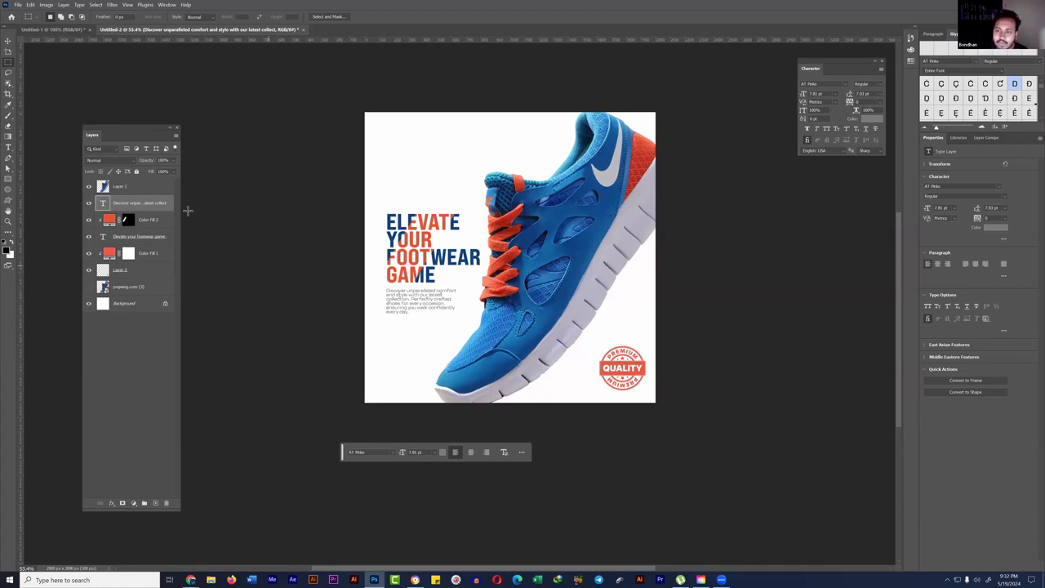
# Step: Enlarge the shoe on Layer 1 to about 111% and center it vertically on the canvas, close beside the slogan
pyautogui.click(147, 187)
pyautogui.press('v')
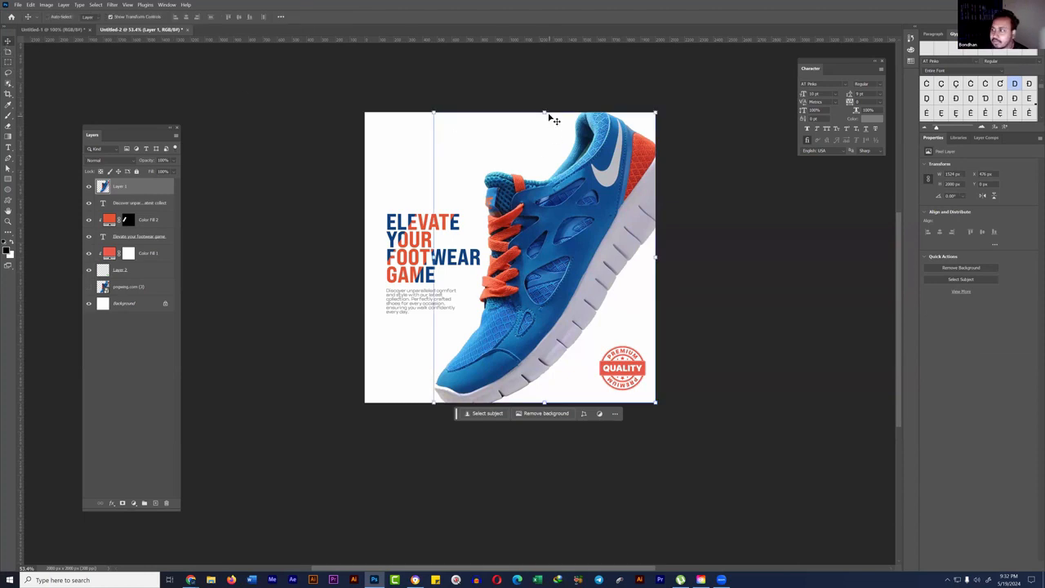
pyautogui.moveTo(544, 113); pyautogui.dragTo(563, 48)
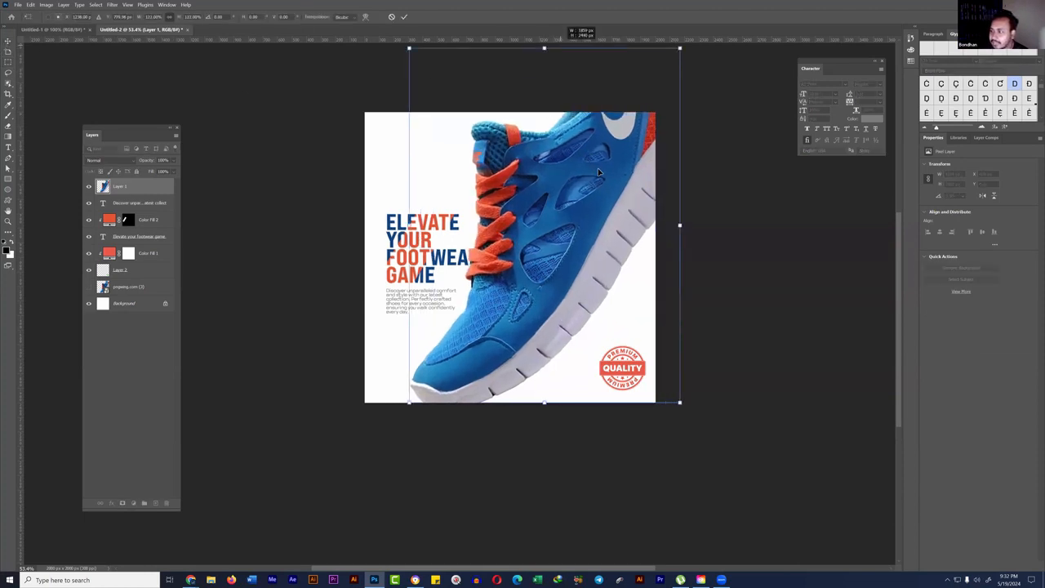
pyautogui.moveTo(598, 171); pyautogui.dragTo(639, 155)
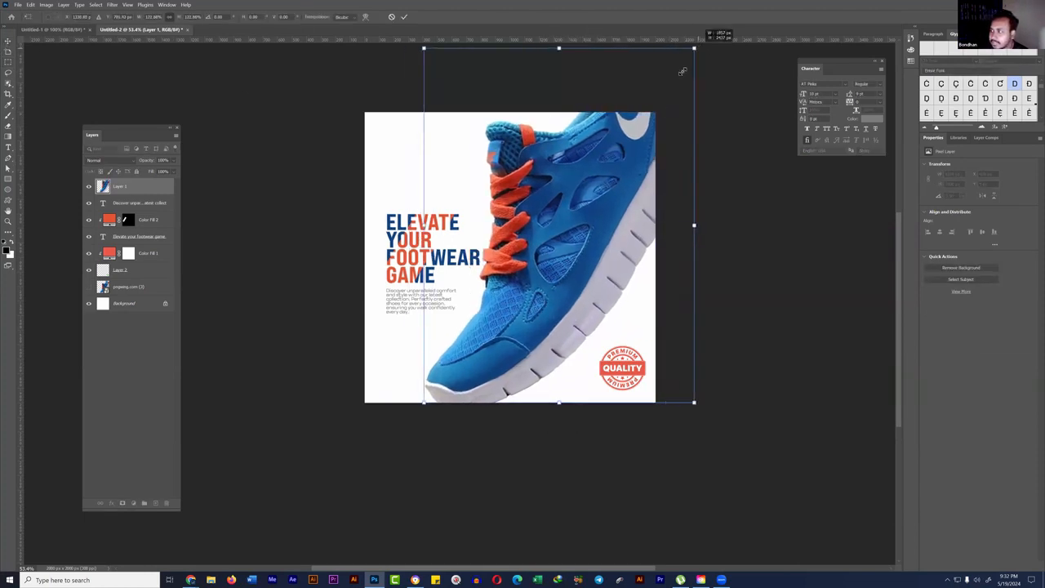
pyautogui.moveTo(696, 49); pyautogui.dragTo(670, 80)
pyautogui.moveTo(636, 125); pyautogui.dragTo(640, 127)
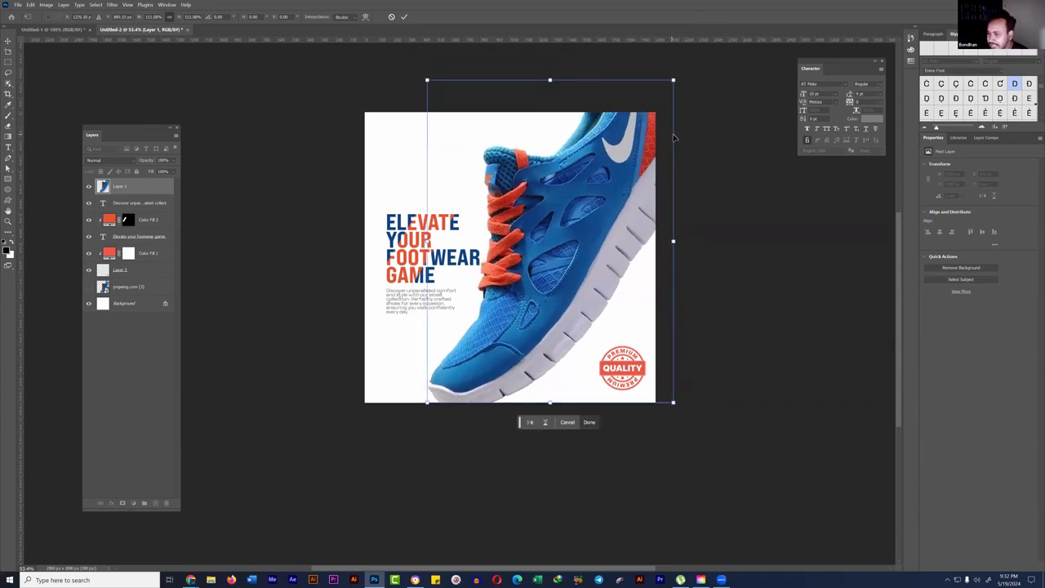
pyautogui.moveTo(537, 236); pyautogui.dragTo(529, 242)
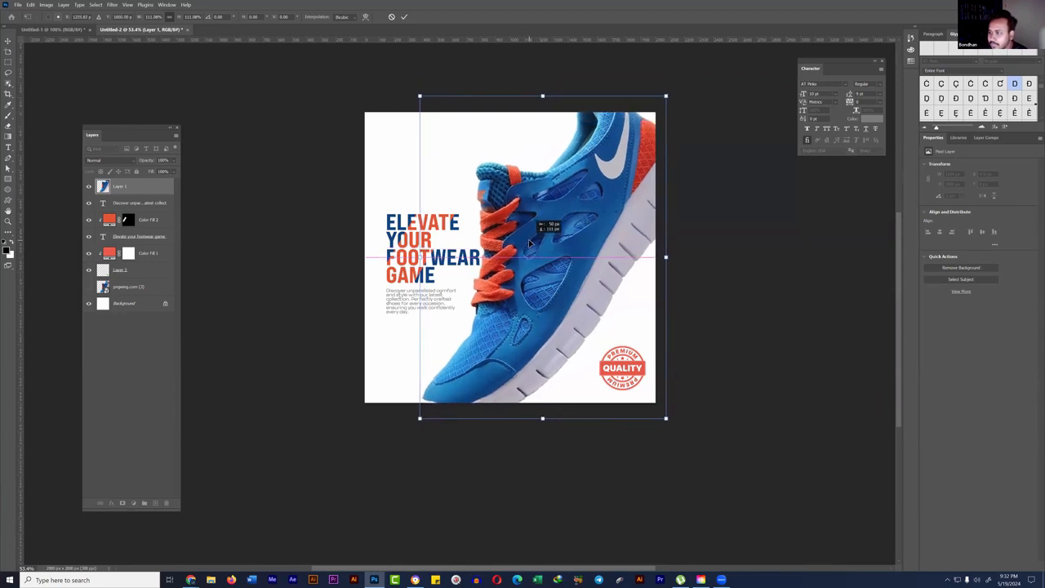
pyautogui.moveTo(530, 242); pyautogui.dragTo(529, 243)
pyautogui.press('Return')
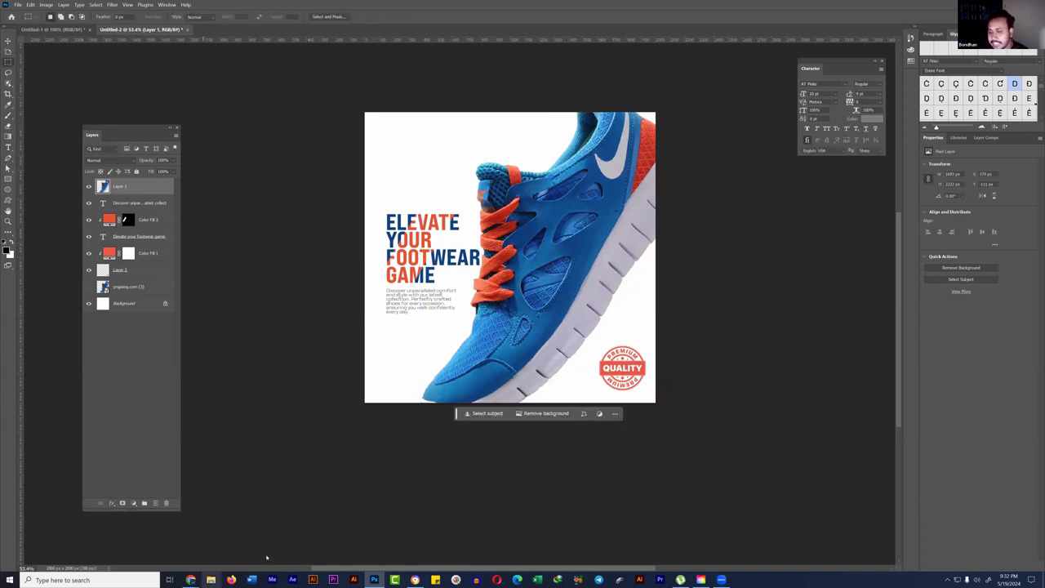
# Step: Switch to Chrome and bring up the Google Images results for "quality mark"
pyautogui.click(190, 580)
pyautogui.click(279, 544)
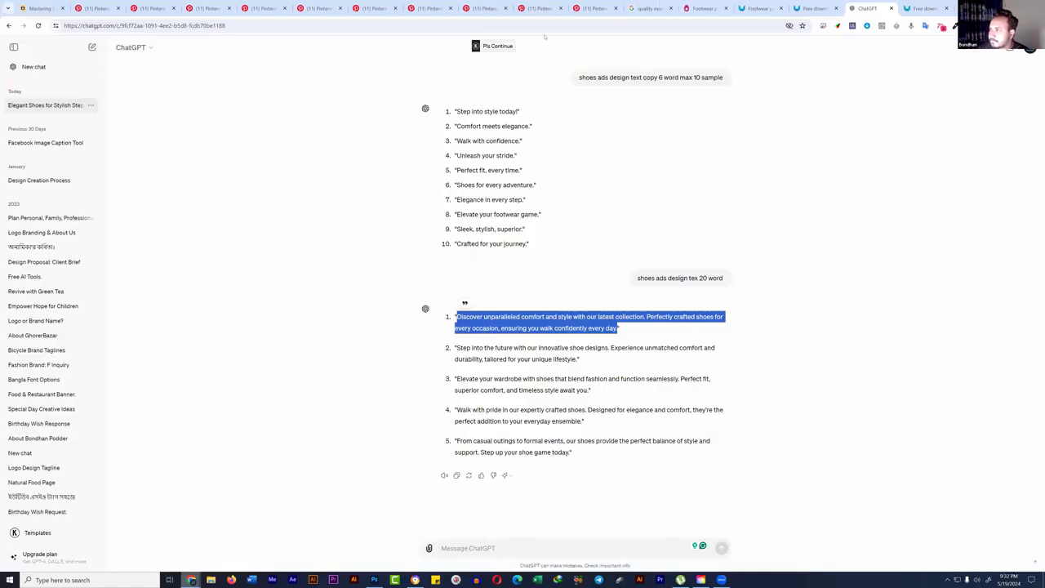
pyautogui.click(920, 8)
pyautogui.hotkey('ctrl', 'shift', 'Tab')
pyautogui.hotkey('ctrl', 'shift', 'Tab')
pyautogui.hotkey('ctrl', 'shift', 'Tab')
pyautogui.hotkey('ctrl', 'shift', 'Tab')
pyautogui.hotkey('ctrl', 'shift', 'Tab')
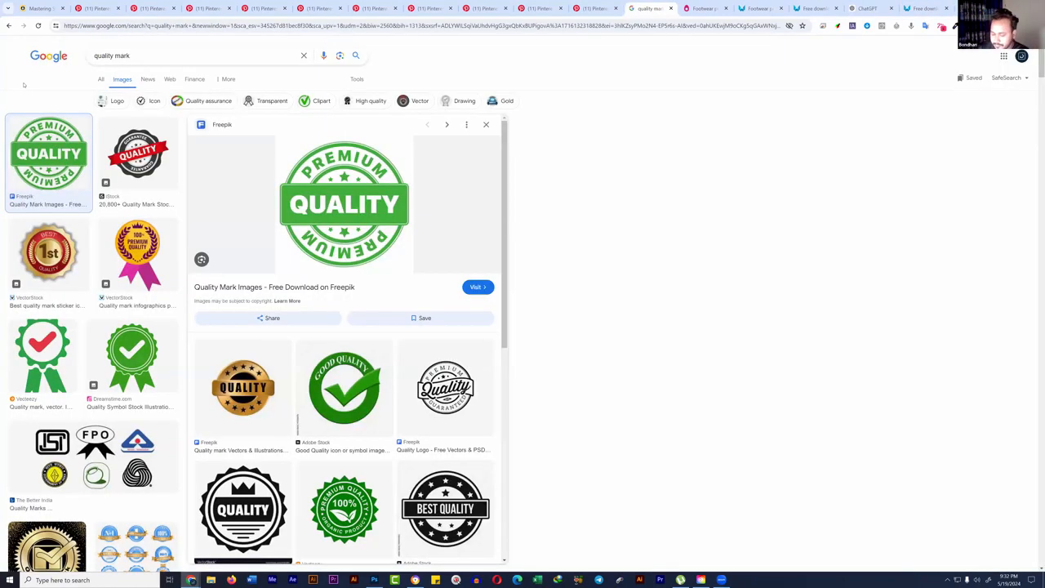
# Step: Search Google Images for "nike logo", copy the first black swoosh image and return to Photoshop
pyautogui.press('/')
pyautogui.write('ni')
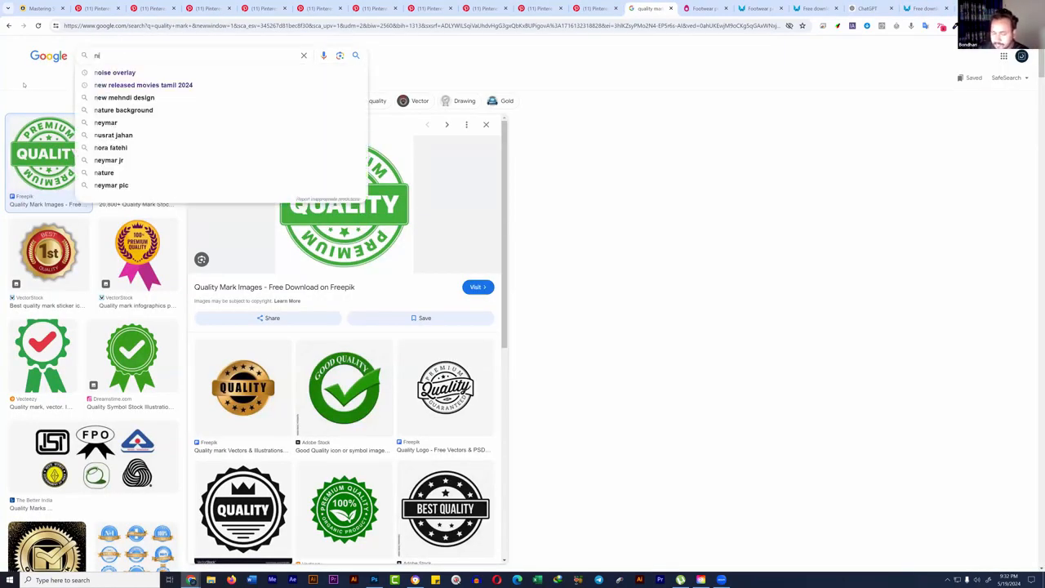
pyautogui.write('ke ')
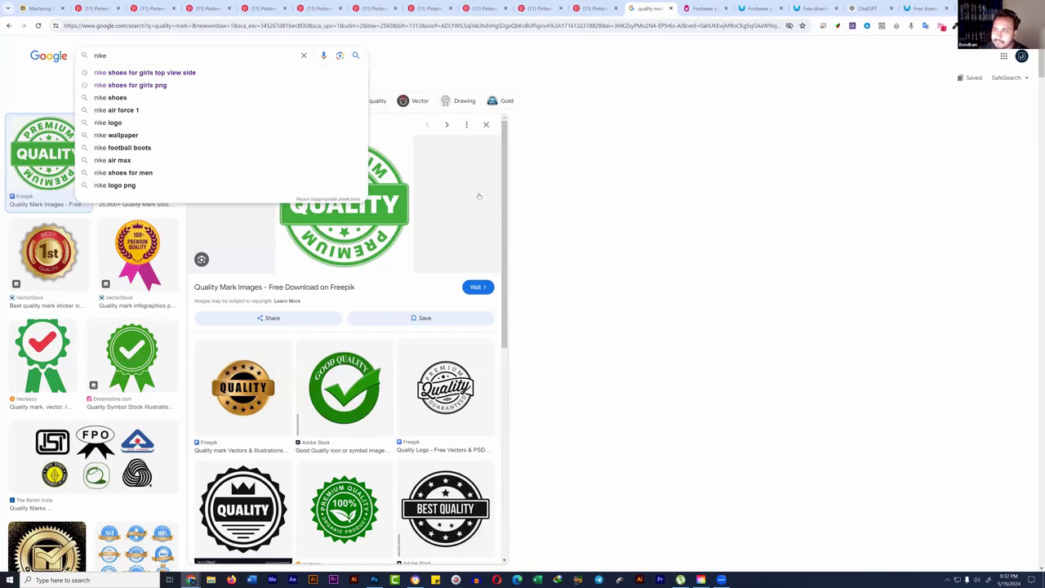
pyautogui.write('logo')
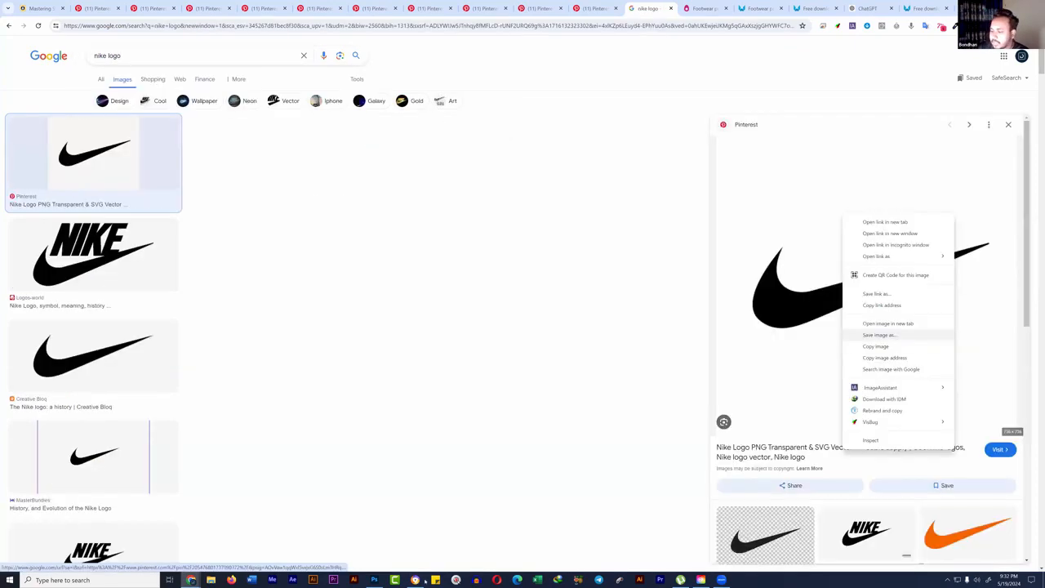
pyautogui.click(875, 346)
pyautogui.hotkey('alt', 'Tab')
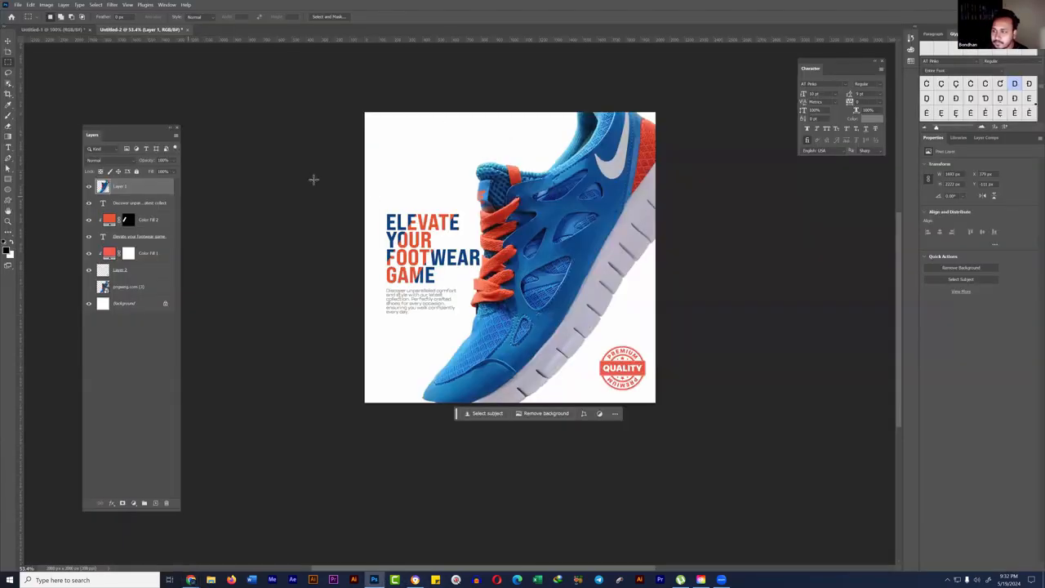
# Step: Paste the swoosh logo into the banner and move its layer directly below Layer 2
pyautogui.hotkey('ctrl', 'v')
pyautogui.press('v')
pyautogui.moveTo(128, 236); pyautogui.dragTo(132, 289)
# Step: Scale the swoosh logo to about 65% and place it in the canvas's top-left corner above the slogan
pyautogui.moveTo(481, 249); pyautogui.dragTo(398, 139)
pyautogui.hotkey('ctrl', 't')
pyautogui.moveTo(481, 191); pyautogui.dragTo(442, 159)
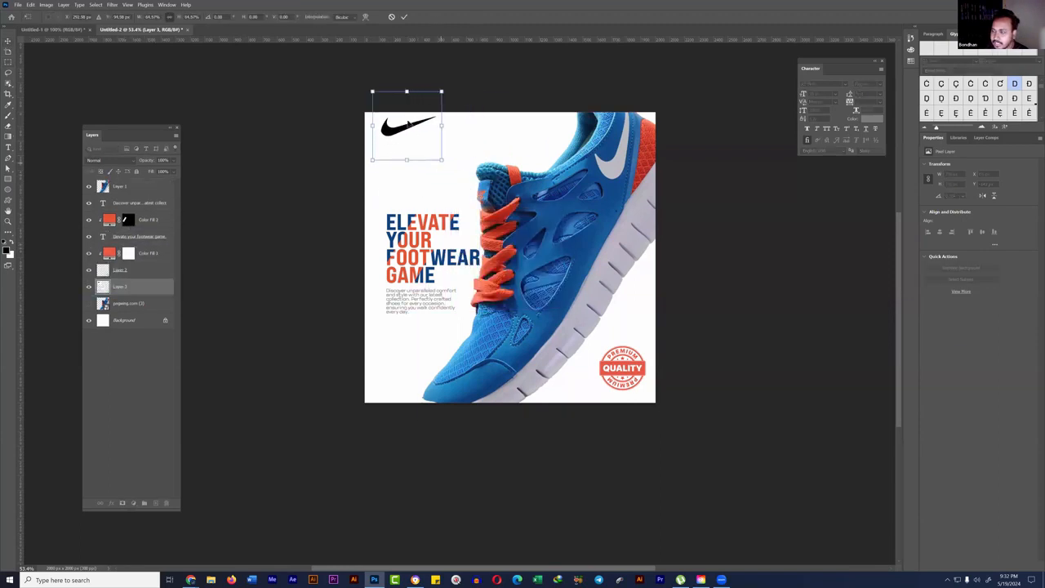
pyautogui.moveTo(408, 122); pyautogui.dragTo(417, 135)
pyautogui.click(10, 61)
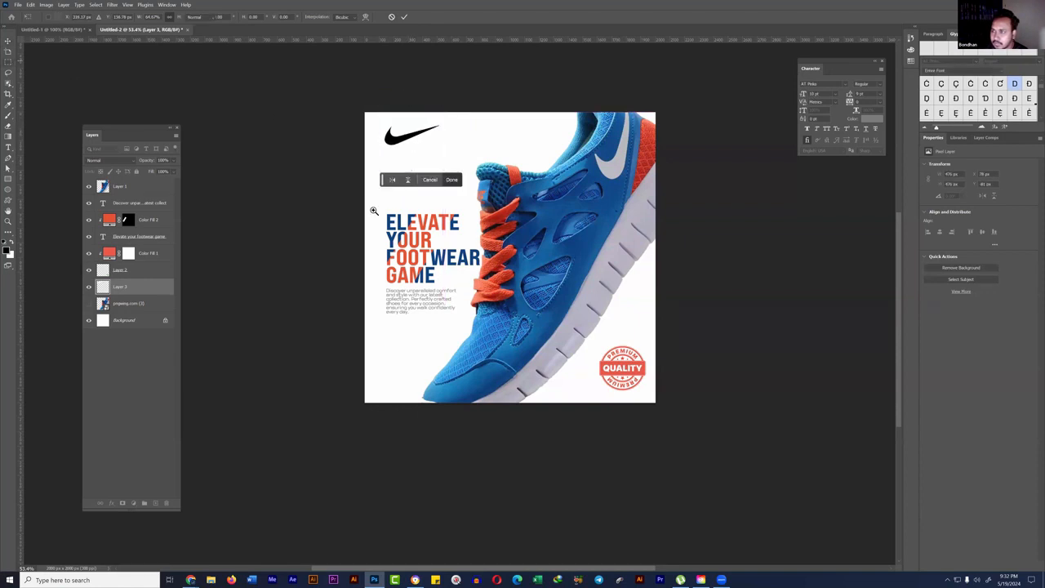
pyautogui.moveTo(384, 207); pyautogui.dragTo(634, 422)
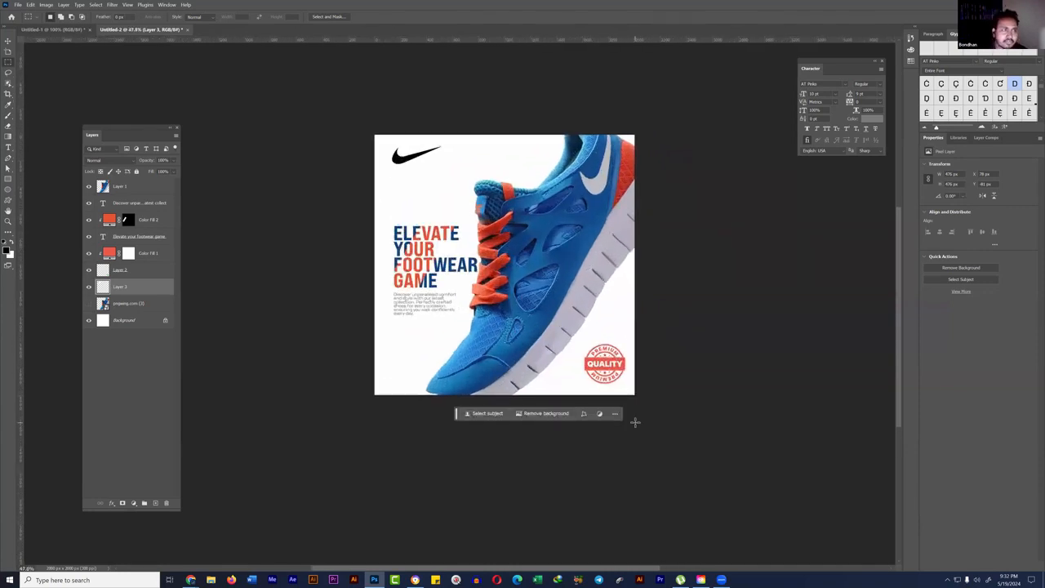
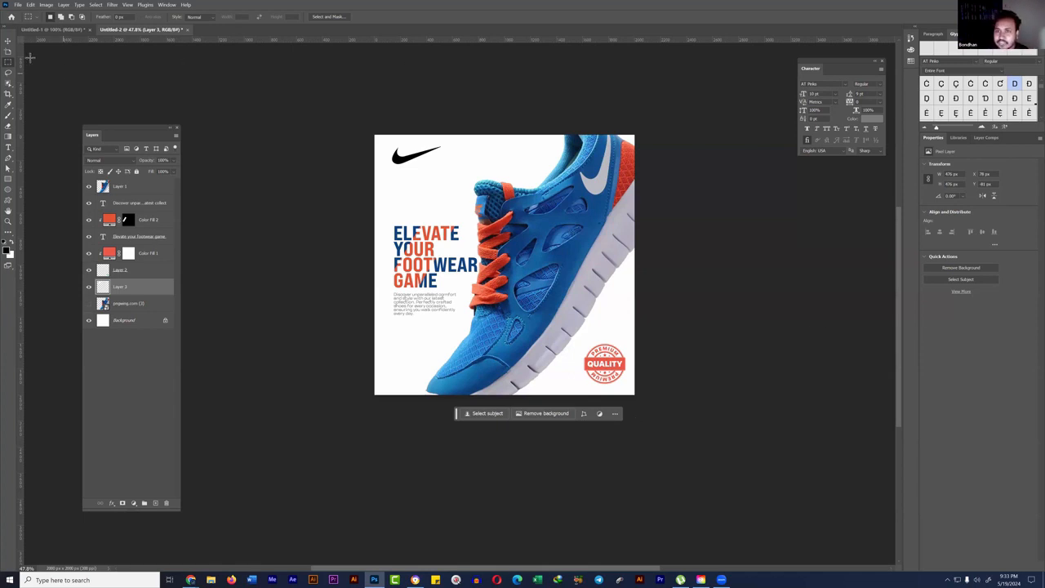
pyautogui.click(8, 40)
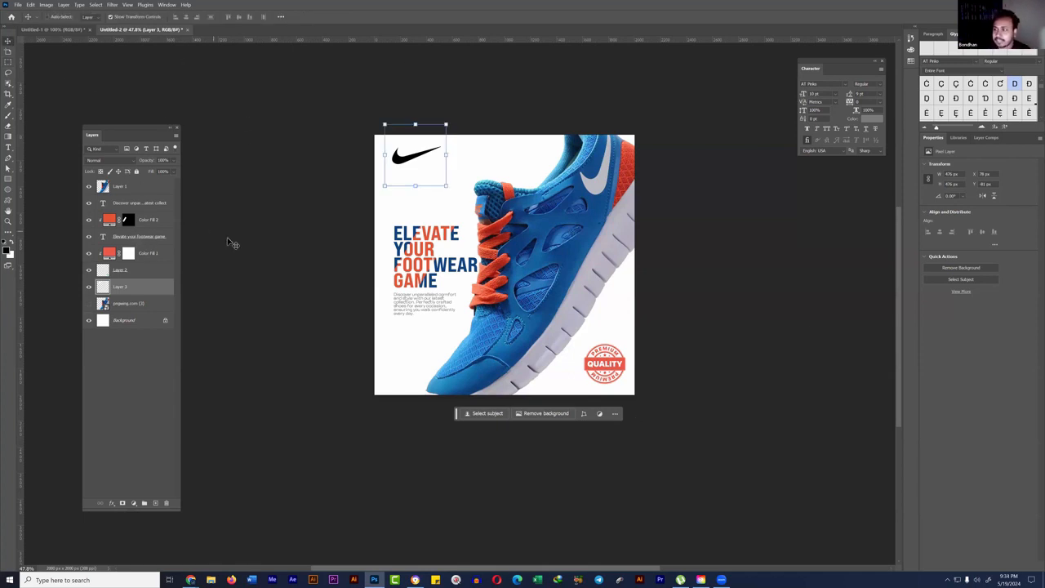
# Step: Group the banner's layers from Layer 1 through Layer 3, then duplicate the group, keeping only the copy visible and expanded
pyautogui.keyDown('shift'); pyautogui.click(149, 286); pyautogui.keyUp('shift')
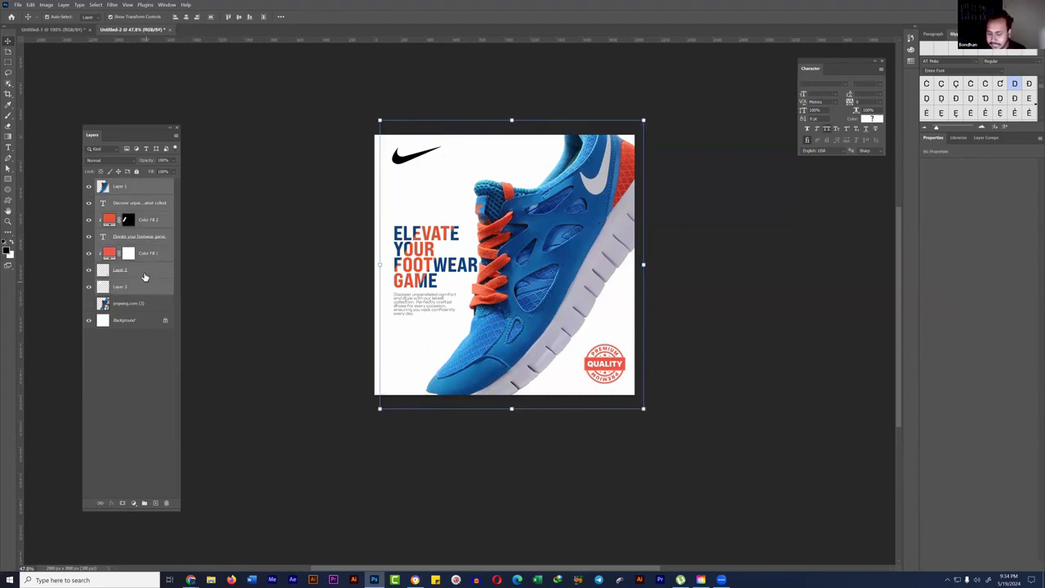
pyautogui.hotkey('ctrl', 'g')
pyautogui.hotkey('ctrl', 'j')
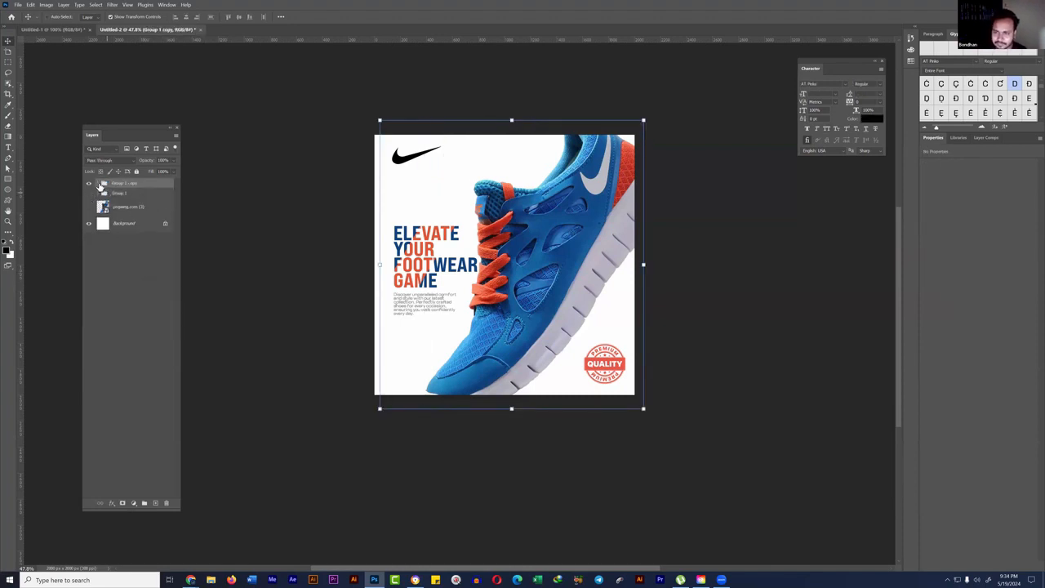
pyautogui.click(98, 183)
# Step: Rotate the copied group's shoe about 54 degrees, enlarge it to about 129% and position it across the canvas's lower half
pyautogui.click(150, 201)
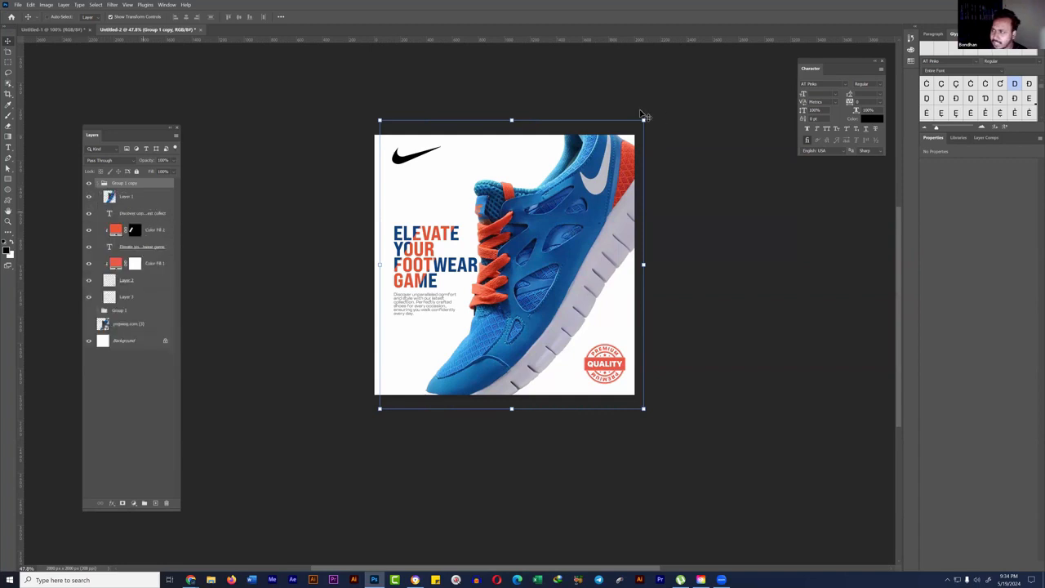
pyautogui.moveTo(651, 115); pyautogui.dragTo(698, 353)
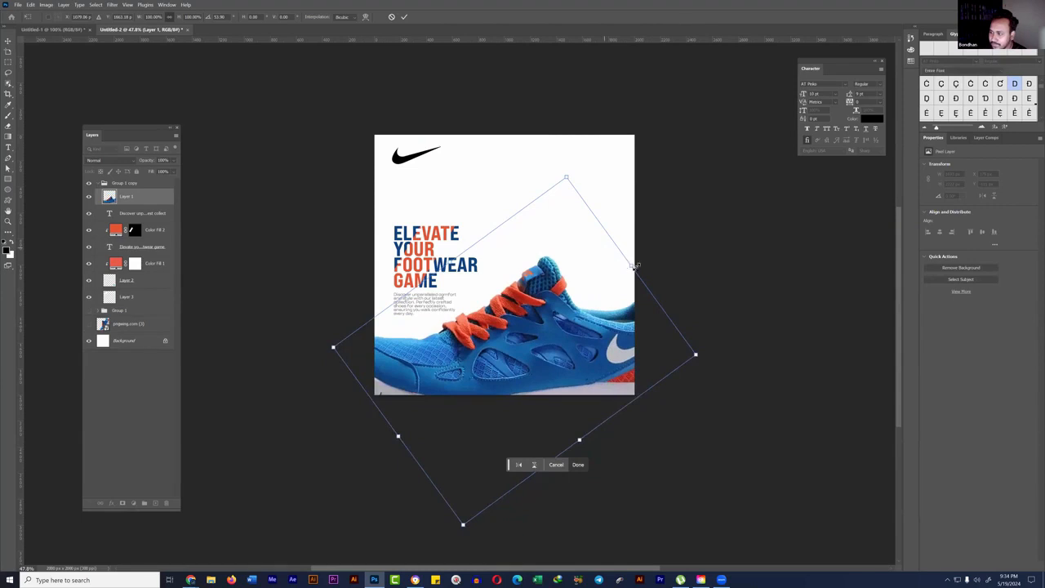
pyautogui.moveTo(633, 267); pyautogui.dragTo(695, 269)
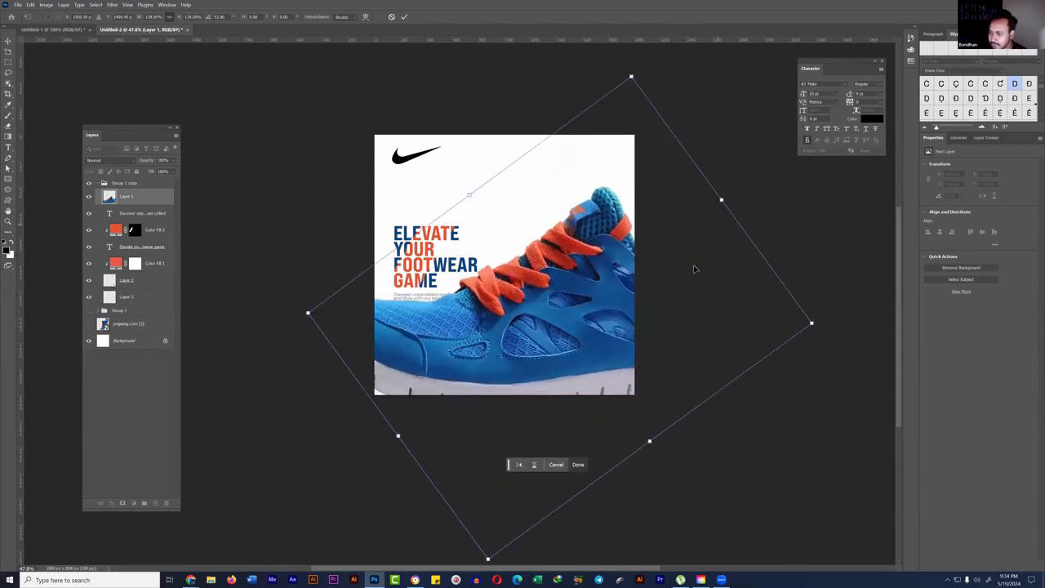
pyautogui.moveTo(716, 234); pyautogui.dragTo(695, 269)
# Step: Move the copied group's slogan and description with their orange fills up and scale them slightly larger
pyautogui.click(147, 214)
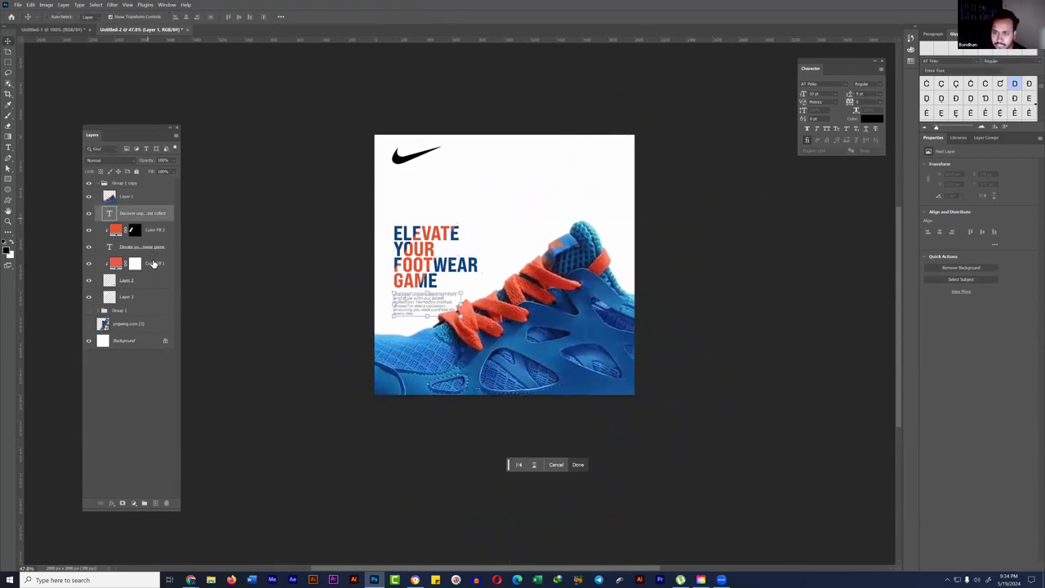
pyautogui.keyDown('shift'); pyautogui.click(162, 264); pyautogui.keyUp('shift')
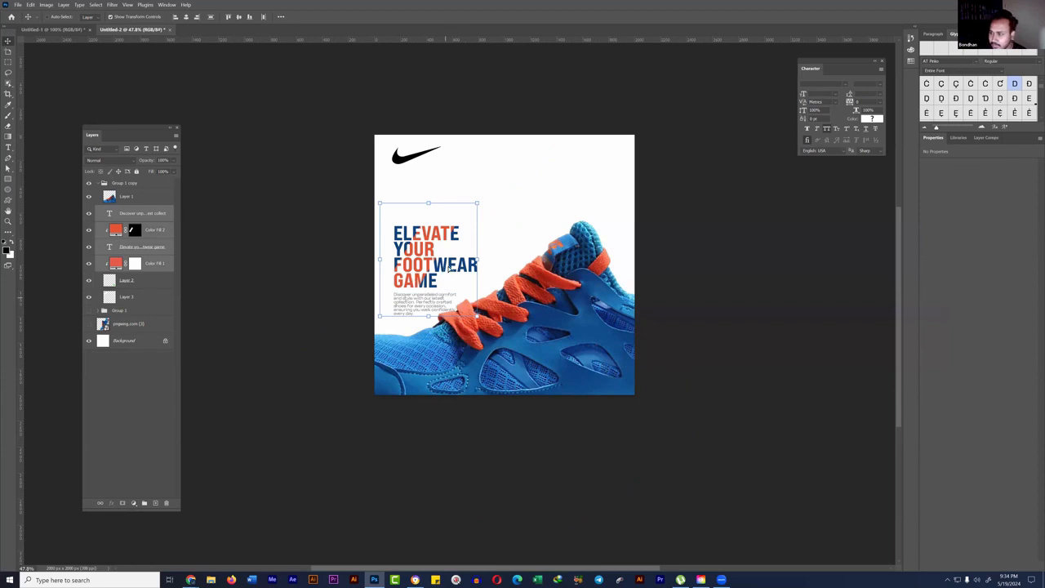
pyautogui.moveTo(448, 269); pyautogui.dragTo(452, 241)
pyautogui.moveTo(483, 288)
pyautogui.mouseDown()
pyautogui.moveTo(506, 286)
pyautogui.moveTo(490, 302)
pyautogui.mouseUp()
# Step: Move the quality stamp and its color fill to the canvas's top-right corner, level with the Nike logo
pyautogui.click(151, 282)
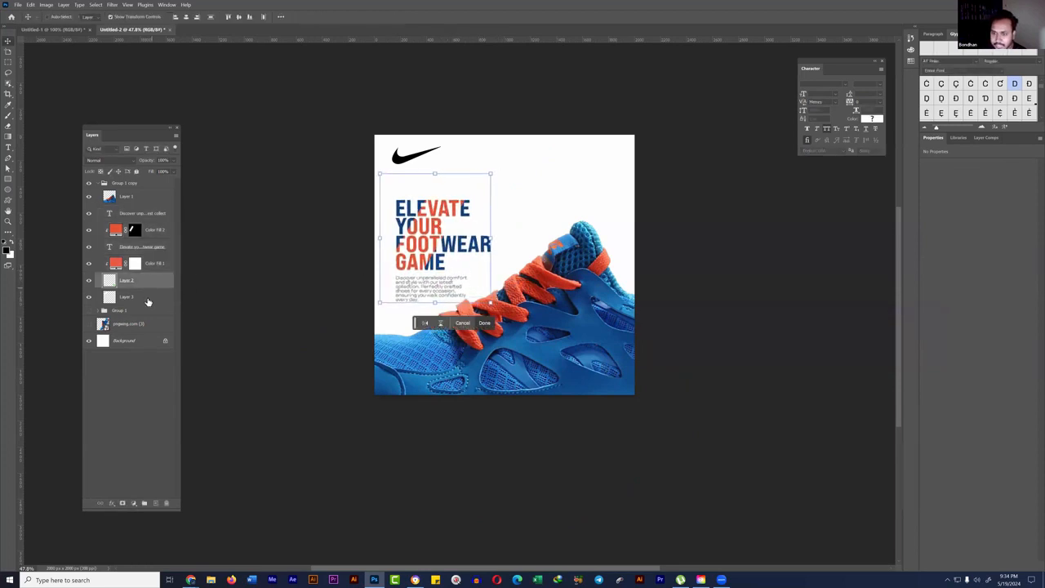
pyautogui.keyDown('shift'); pyautogui.click(160, 265); pyautogui.keyUp('shift')
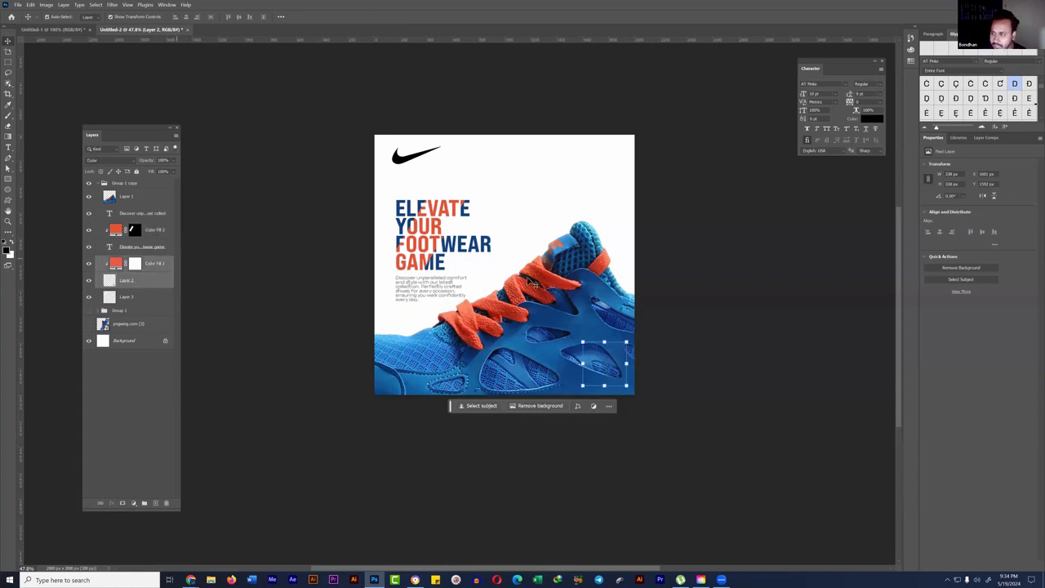
pyautogui.moveTo(595, 173)
pyautogui.mouseDown()
pyautogui.moveTo(606, 174)
pyautogui.moveTo(599, 166)
pyautogui.mouseUp()
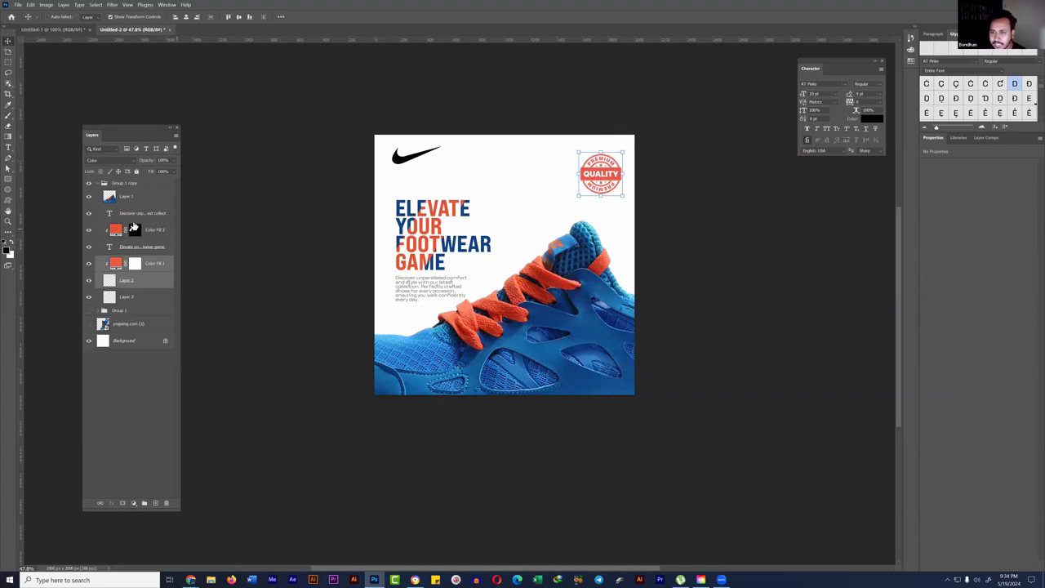
# Step: Shift the slogan and description slightly up and right, and fine-tune the shoe's position beneath them
pyautogui.click(141, 213)
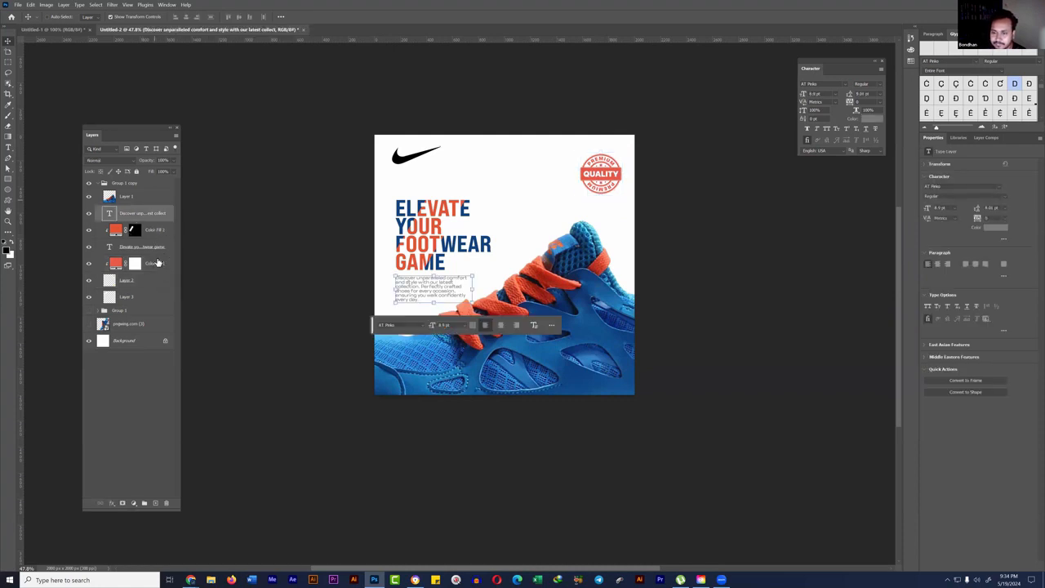
pyautogui.keyDown('shift'); pyautogui.click(161, 247); pyautogui.keyUp('shift')
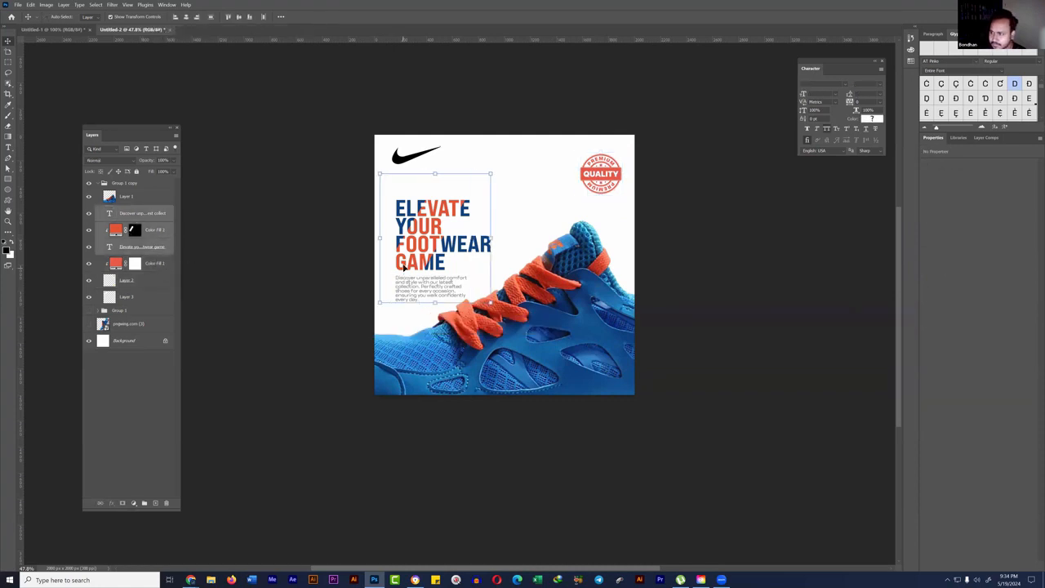
pyautogui.moveTo(406, 272)
pyautogui.mouseDown()
pyautogui.moveTo(406, 260)
pyautogui.moveTo(419, 259)
pyautogui.mouseUp()
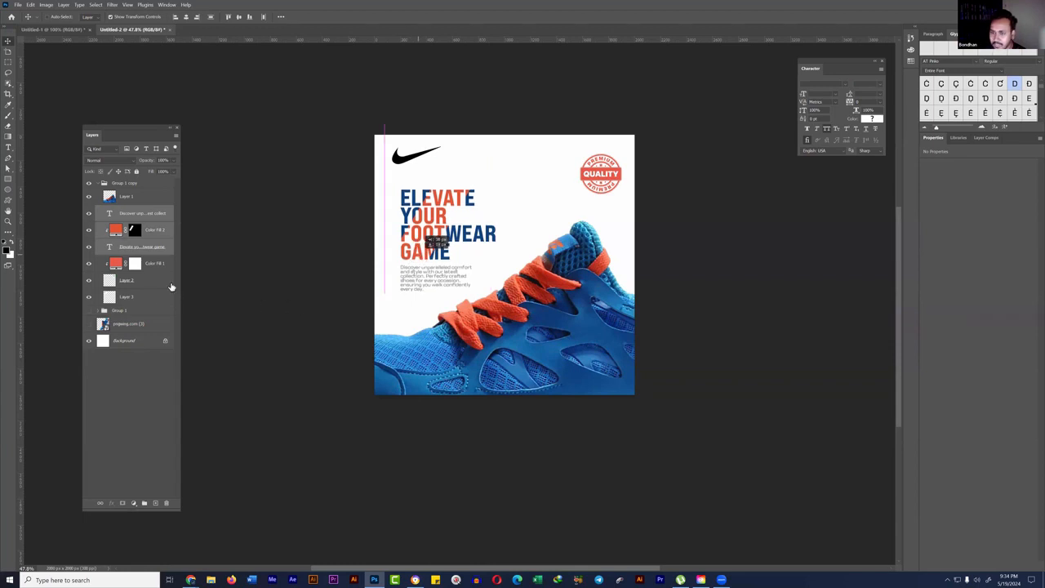
pyautogui.click(160, 197)
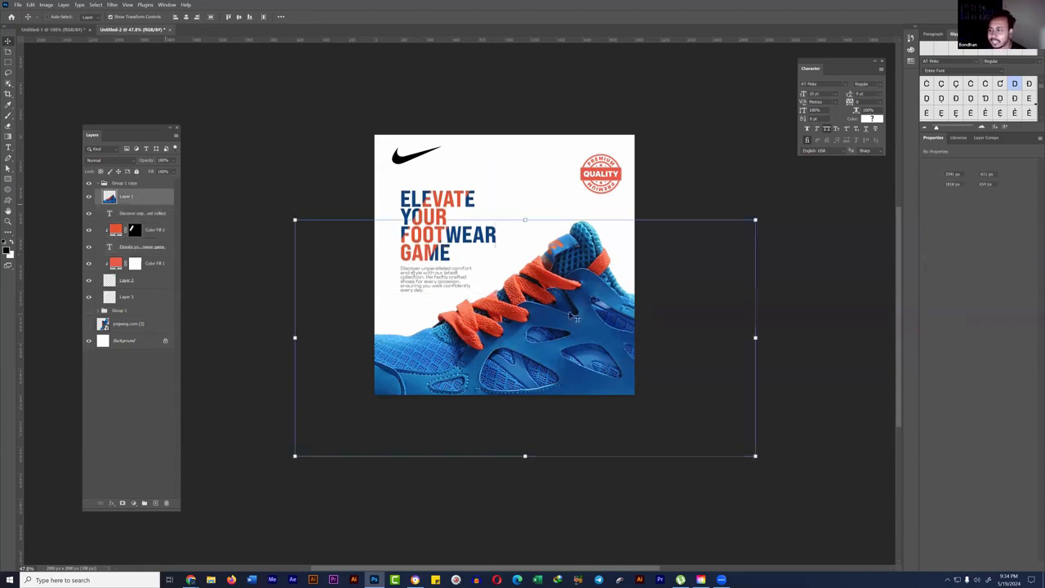
pyautogui.moveTo(665, 317)
pyautogui.mouseDown()
pyautogui.moveTo(594, 309)
pyautogui.moveTo(675, 310)
pyautogui.moveTo(656, 311)
pyautogui.mouseUp()
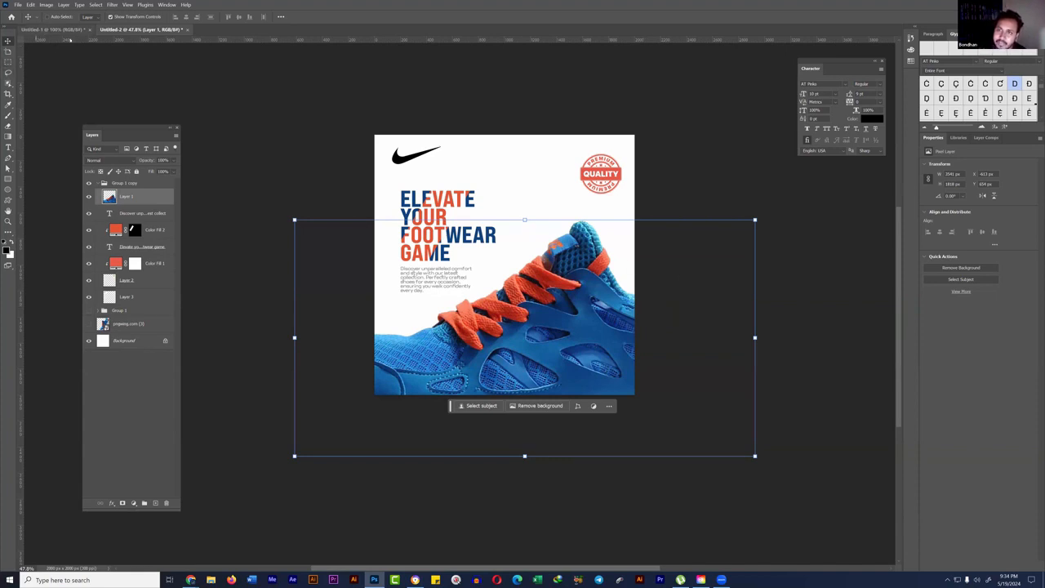
# Step: In the Untitled-1 document, cover the old sketch with a ffffff solid color fill and add an empty layer above it
pyautogui.click(65, 31)
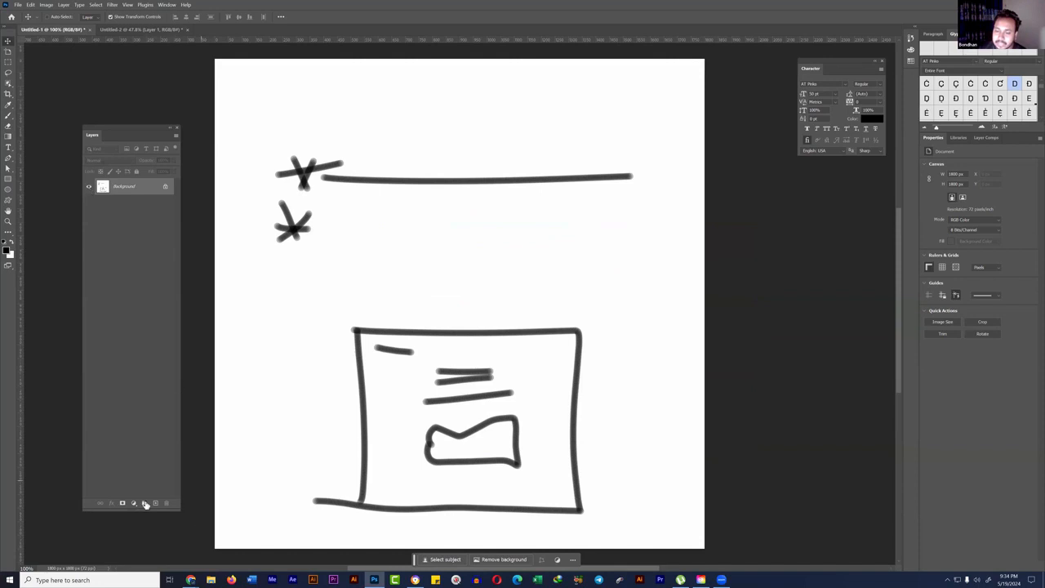
pyautogui.click(144, 504)
pyautogui.click(143, 350)
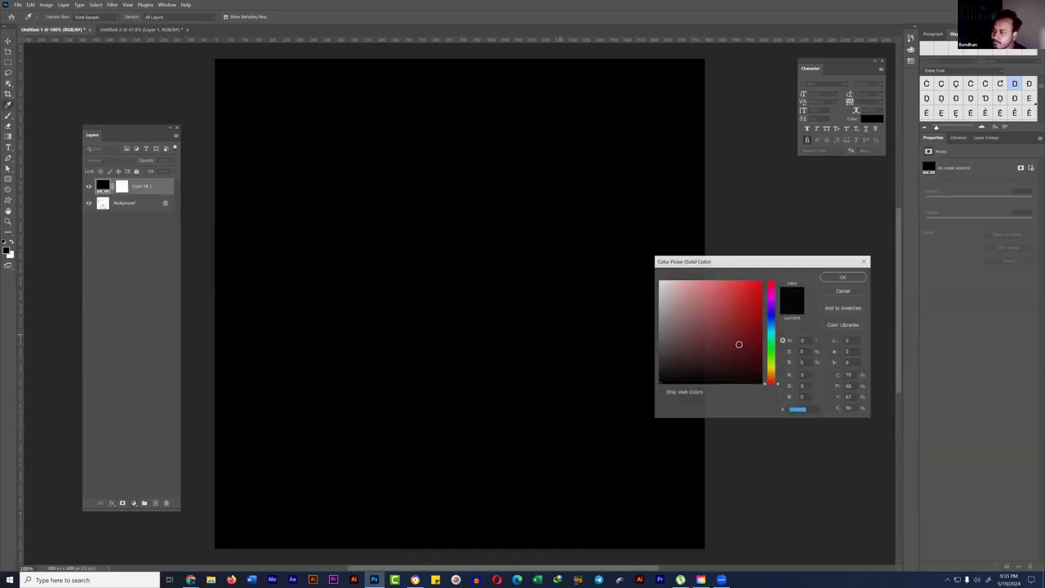
pyautogui.write('ffffff')
pyautogui.press('Return')
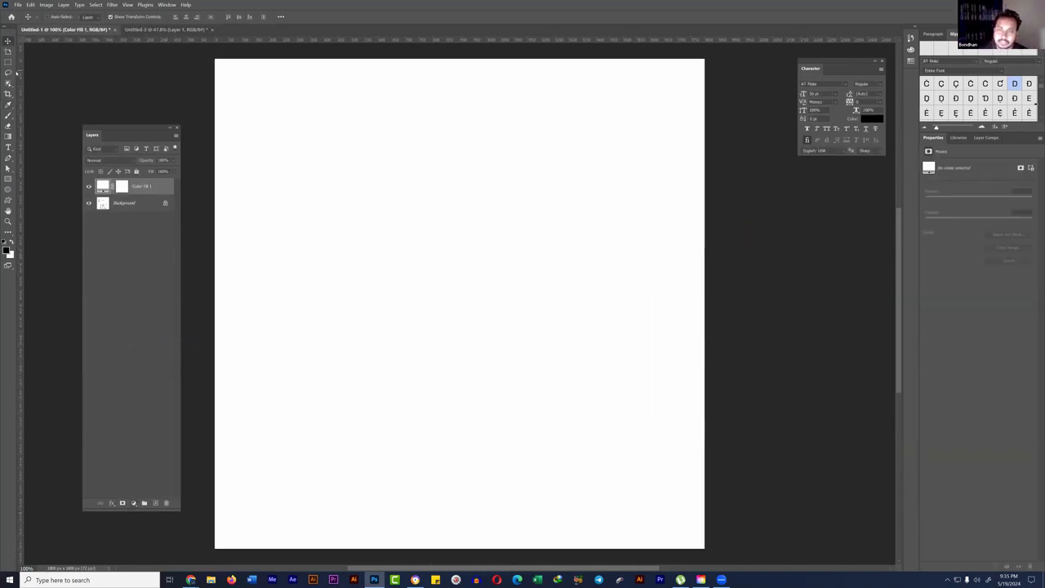
pyautogui.click(156, 503)
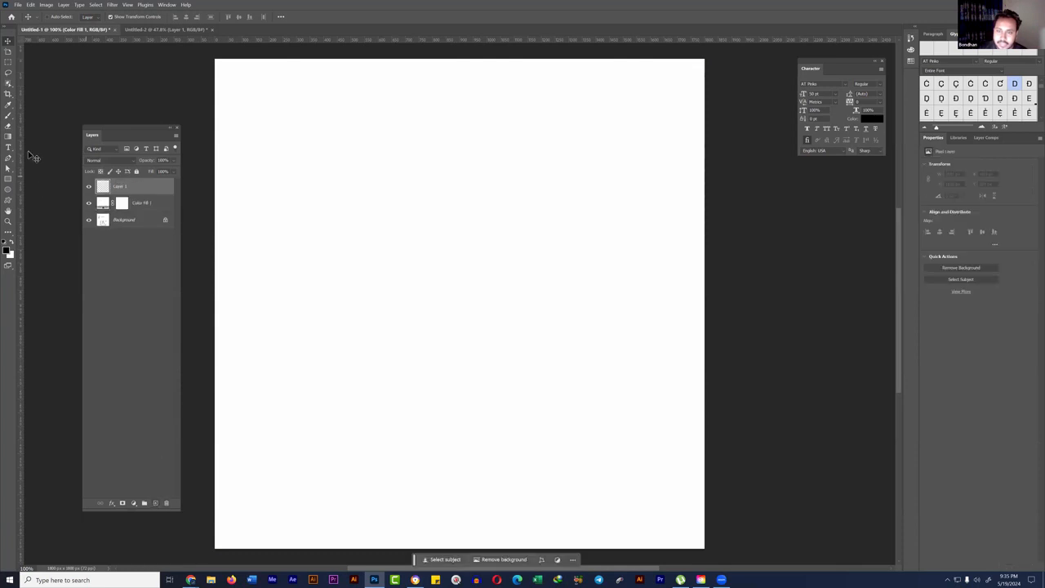
# Step: Brush a layout sketch of a square split by a diagonal, with "M" in the upper-right half and "Txt" in the lower-left
pyautogui.press('b')
pyautogui.moveTo(331, 159); pyautogui.dragTo(531, 144)
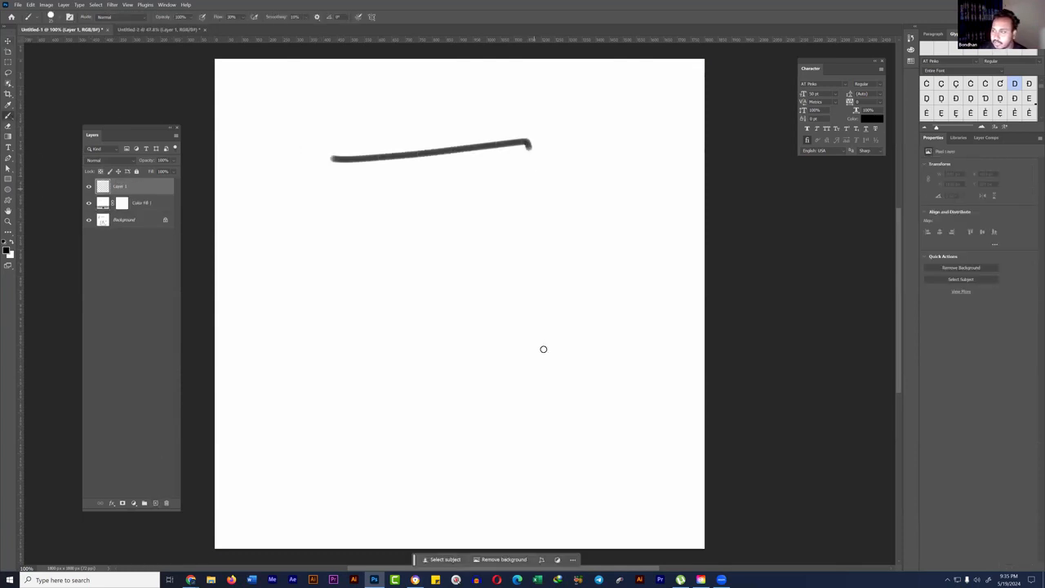
pyautogui.moveTo(543, 348)
pyautogui.mouseDown()
pyautogui.moveTo(325, 321)
pyautogui.moveTo(311, 151)
pyautogui.moveTo(361, 155)
pyautogui.moveTo(321, 155)
pyautogui.moveTo(570, 346)
pyautogui.mouseUp()
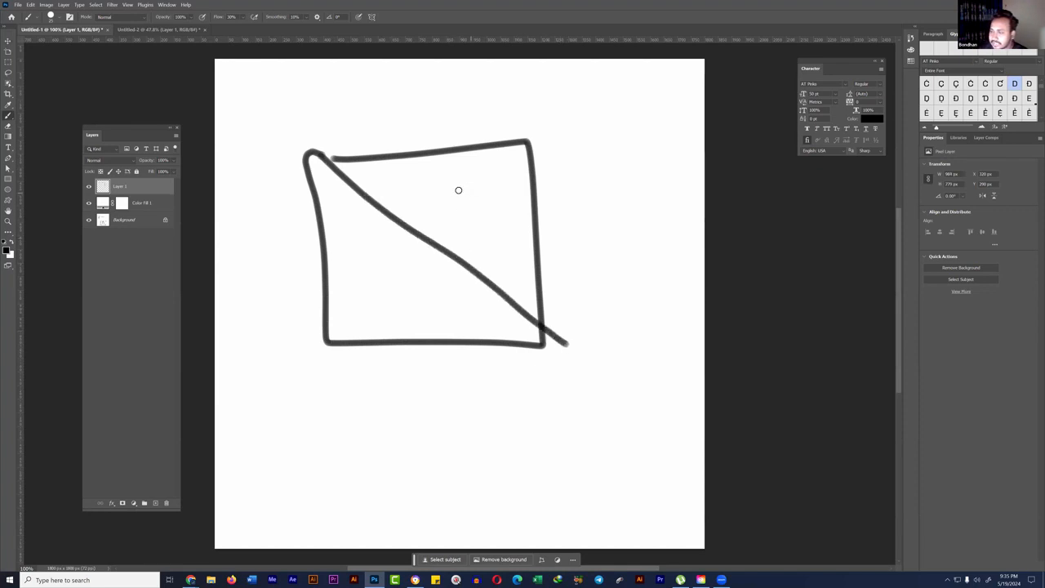
pyautogui.moveTo(458, 191)
pyautogui.mouseDown()
pyautogui.moveTo(458, 226)
pyautogui.moveTo(446, 185)
pyautogui.moveTo(487, 171)
pyautogui.moveTo(504, 233)
pyautogui.mouseUp()
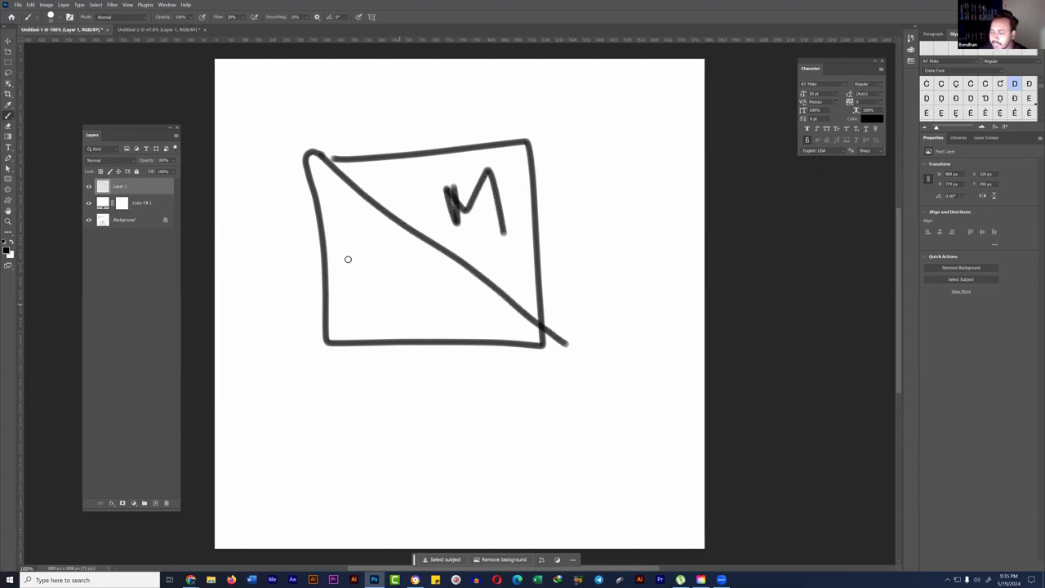
pyautogui.moveTo(352, 265)
pyautogui.mouseDown()
pyautogui.moveTo(406, 274)
pyautogui.moveTo(391, 273)
pyautogui.moveTo(403, 247)
pyautogui.moveTo(390, 286)
pyautogui.mouseUp()
pyautogui.moveTo(403, 242)
pyautogui.mouseDown()
pyautogui.moveTo(406, 283)
pyautogui.moveTo(419, 263)
pyautogui.mouseUp()
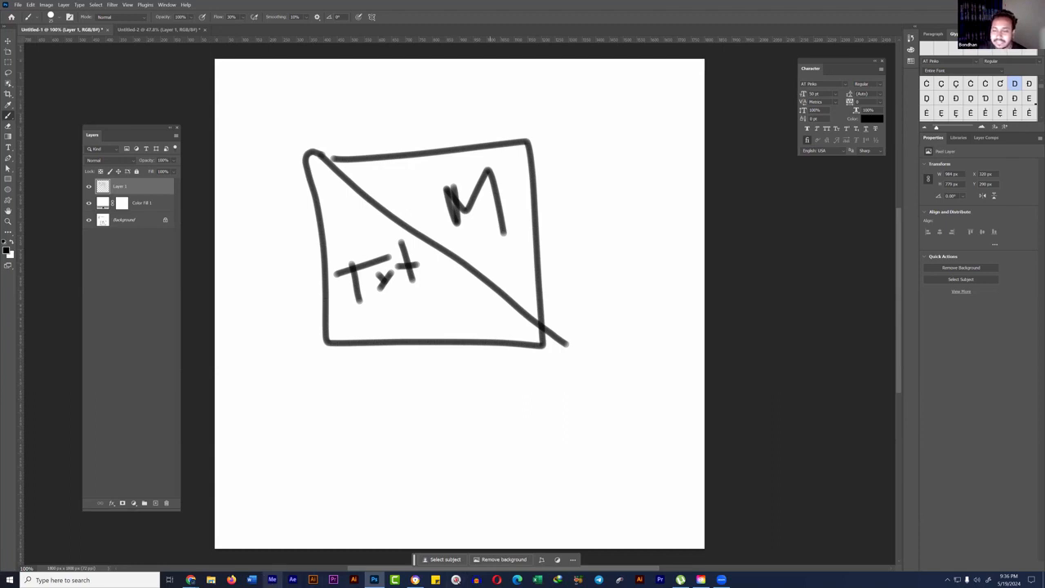
# Step: Switch to Chrome and examine the open Pinterest shoe banner pins and the footwear PNG search results
pyautogui.moveTo(191, 579)
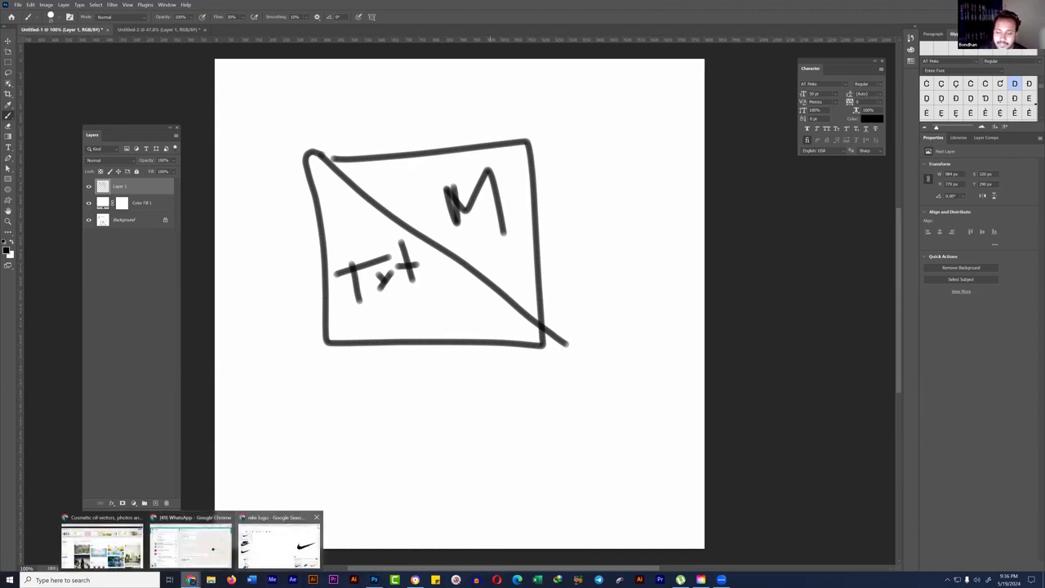
pyautogui.click(277, 545)
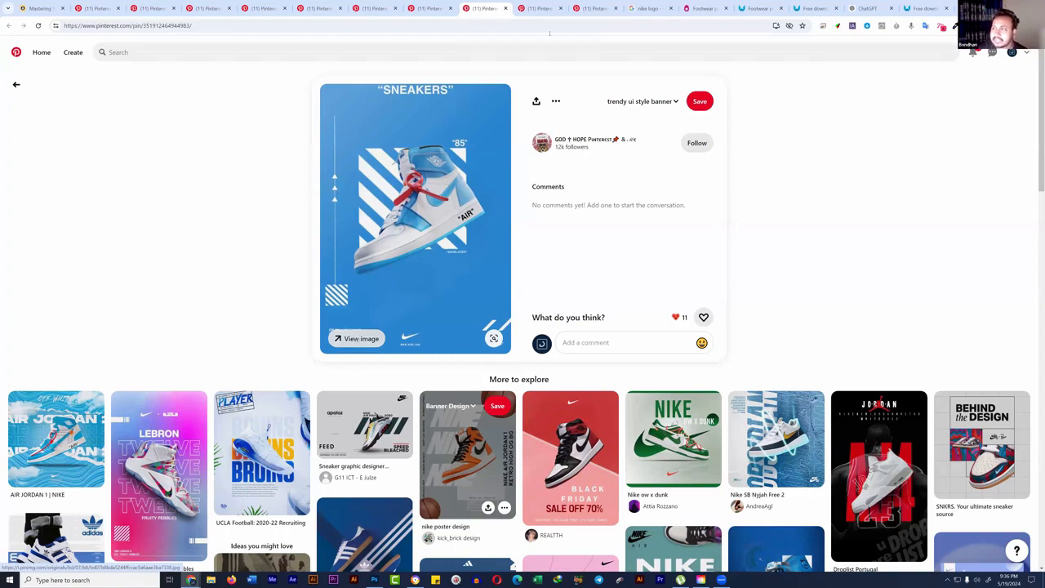
pyautogui.click(523, 8)
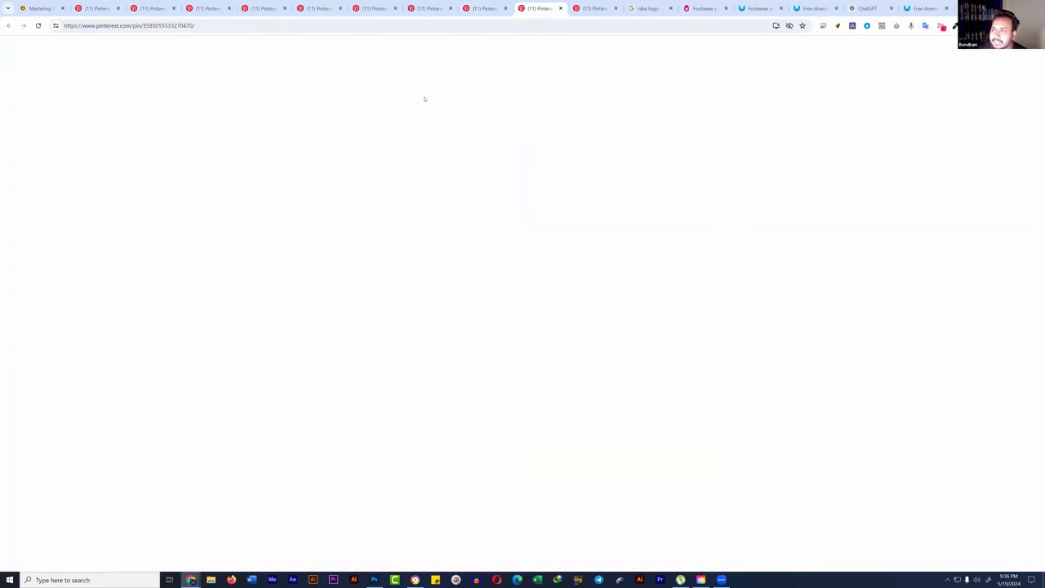
pyautogui.click(485, 8)
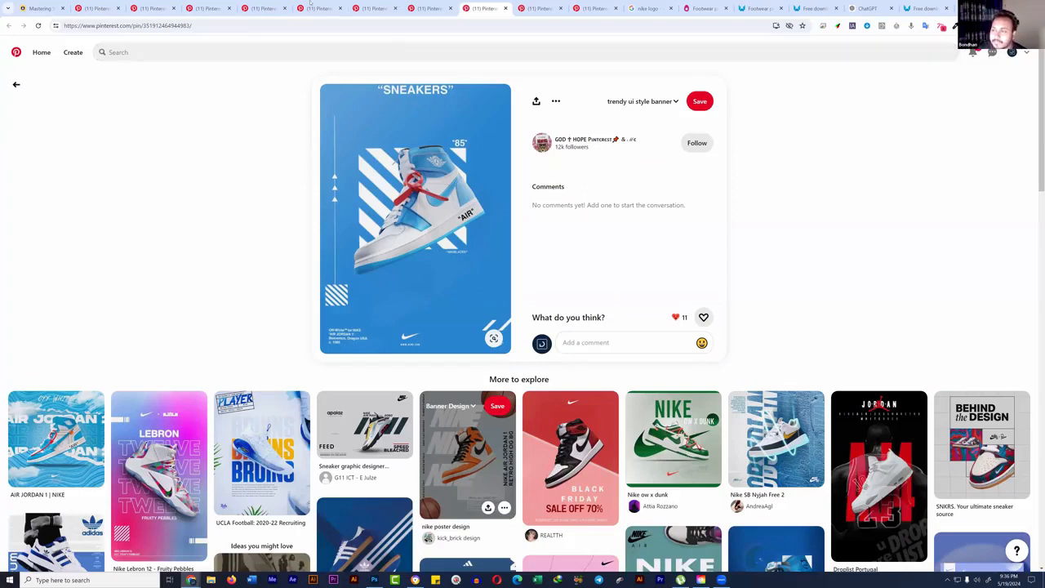
pyautogui.click(320, 9)
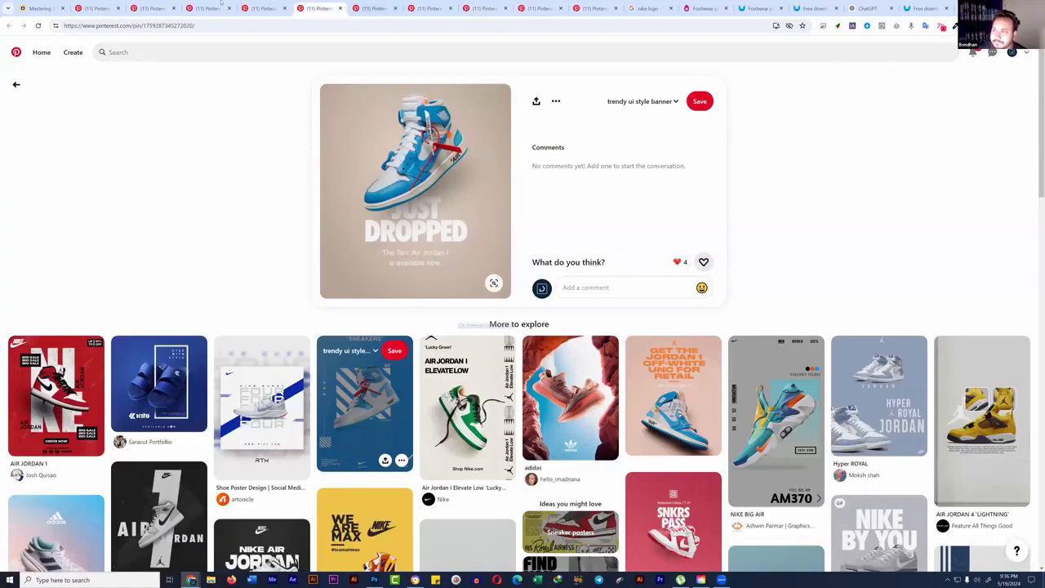
pyautogui.click(264, 8)
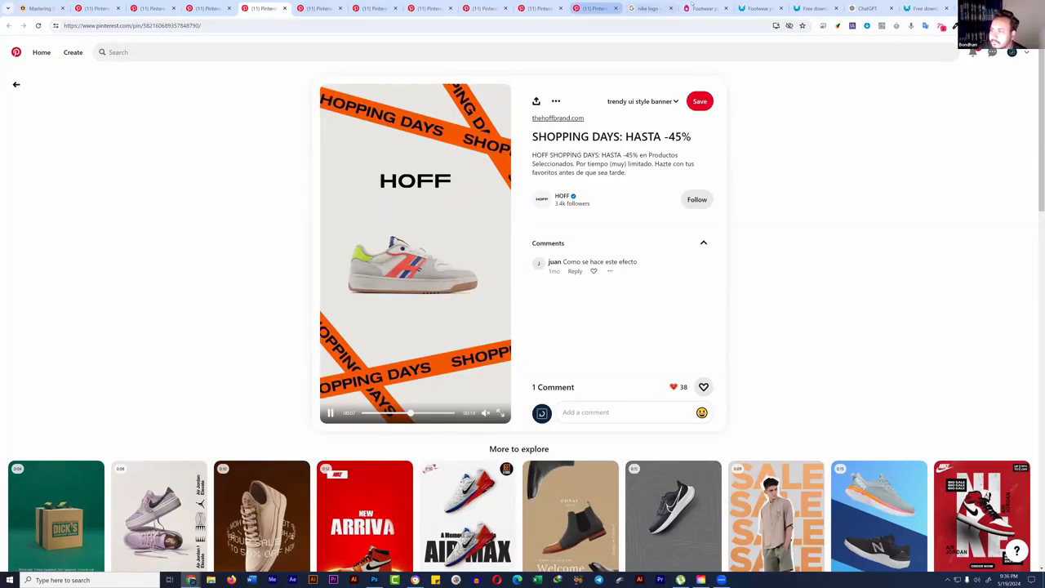
pyautogui.click(595, 8)
pyautogui.click(649, 8)
pyautogui.click(705, 8)
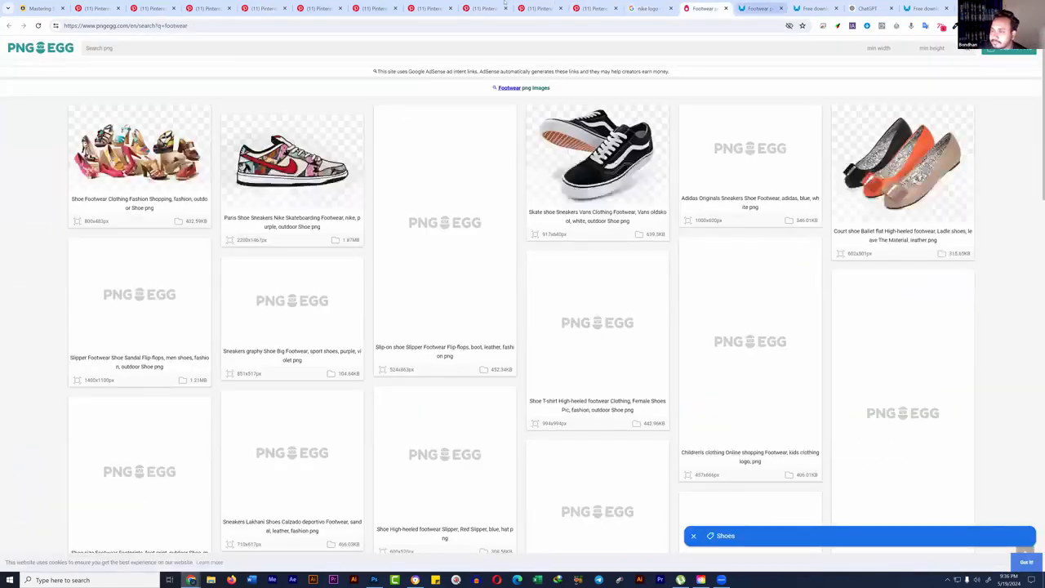
pyautogui.hotkey('ctrl', 'Tab')
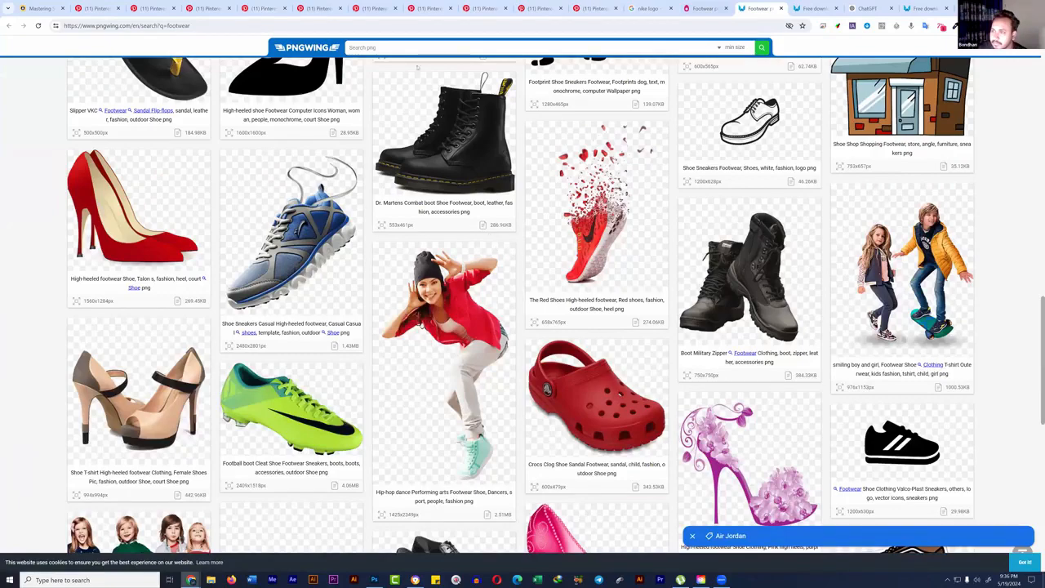
# Step: Compare the layouts of the RFL walker, HOFF Shopping Days, Leather Shoes and Nike Upcoming Drops pins on Pinterest
pyautogui.click(537, 8)
pyautogui.hotkey('ctrl', 'Tab')
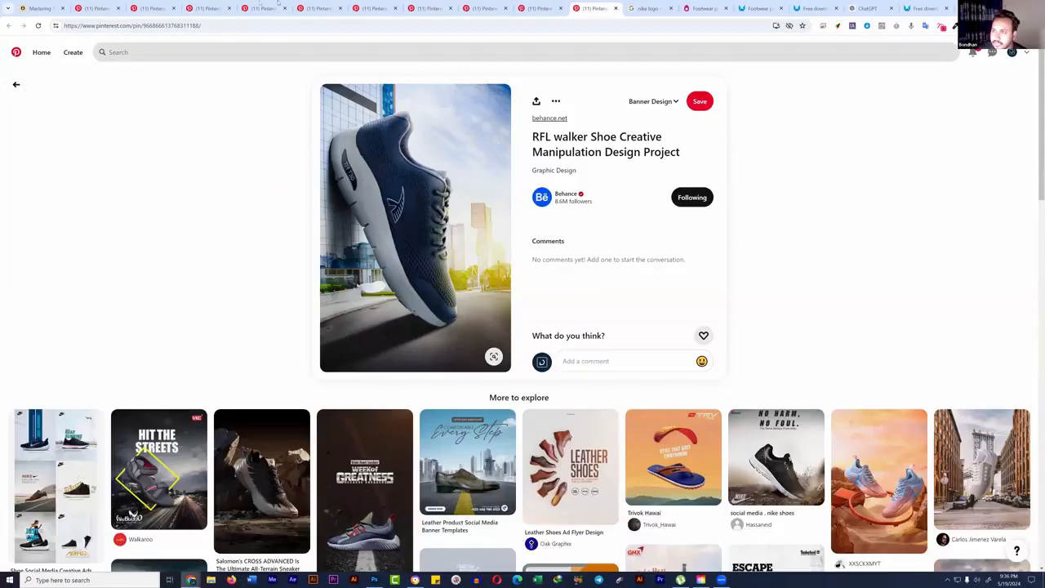
pyautogui.click(320, 8)
pyautogui.click(264, 8)
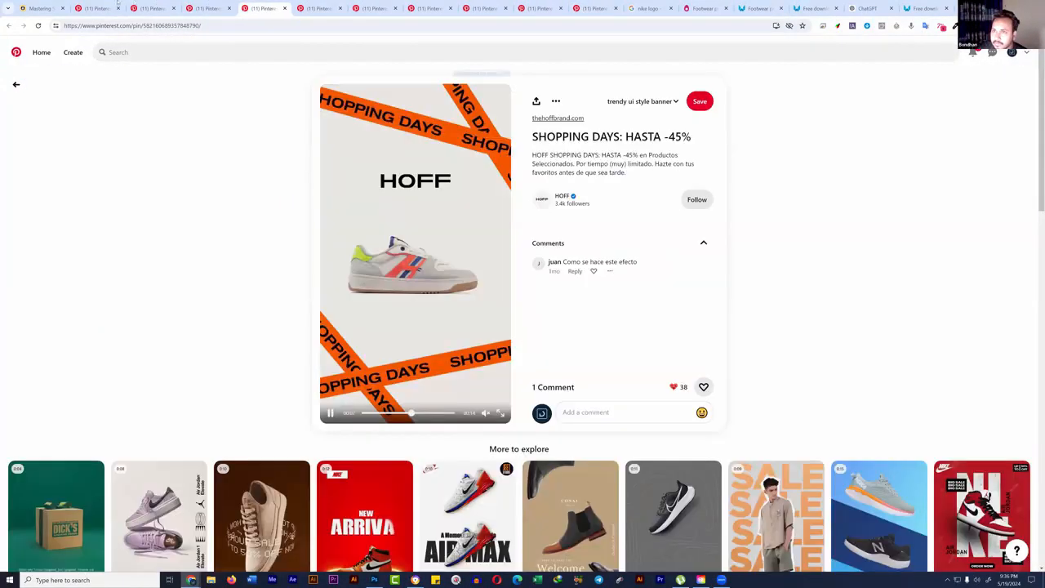
pyautogui.hotkey('ctrl', 'shift', 'Tab')
pyautogui.hotkey('ctrl', 'shift', 'Tab')
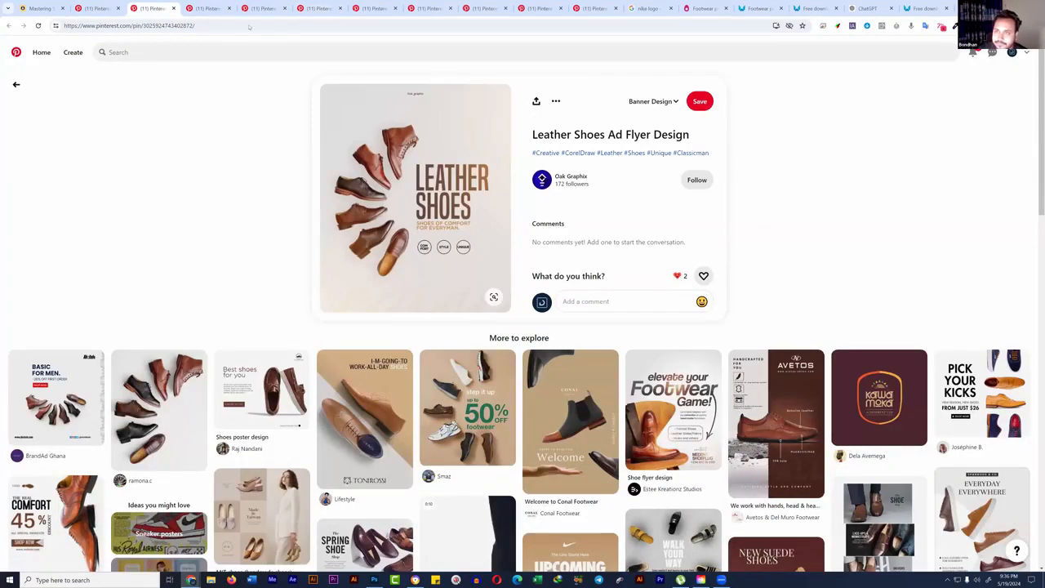
pyautogui.hotkey('ctrl', 'shift', 't')
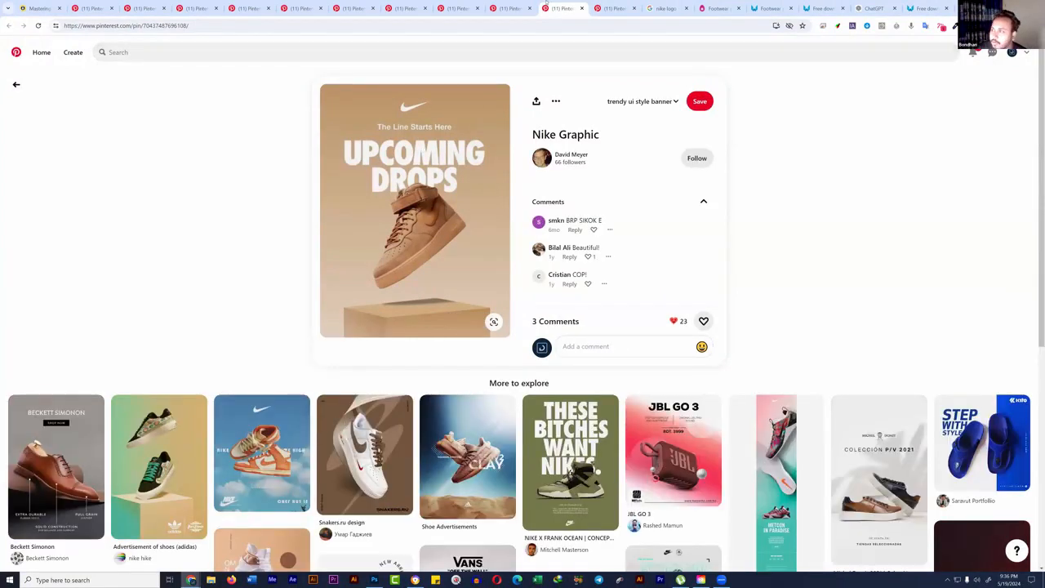
# Step: Compare the layouts of the nike poster design, Nike Graphic and RFL walker Shoe pins on Pinterest
pyautogui.click(510, 8)
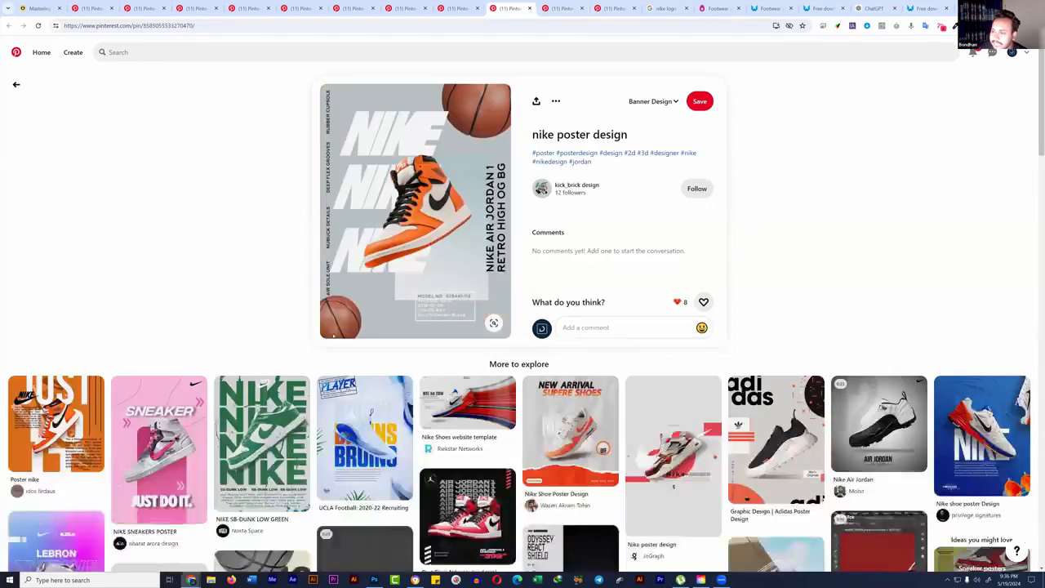
pyautogui.hotkey('ctrl', 'Tab')
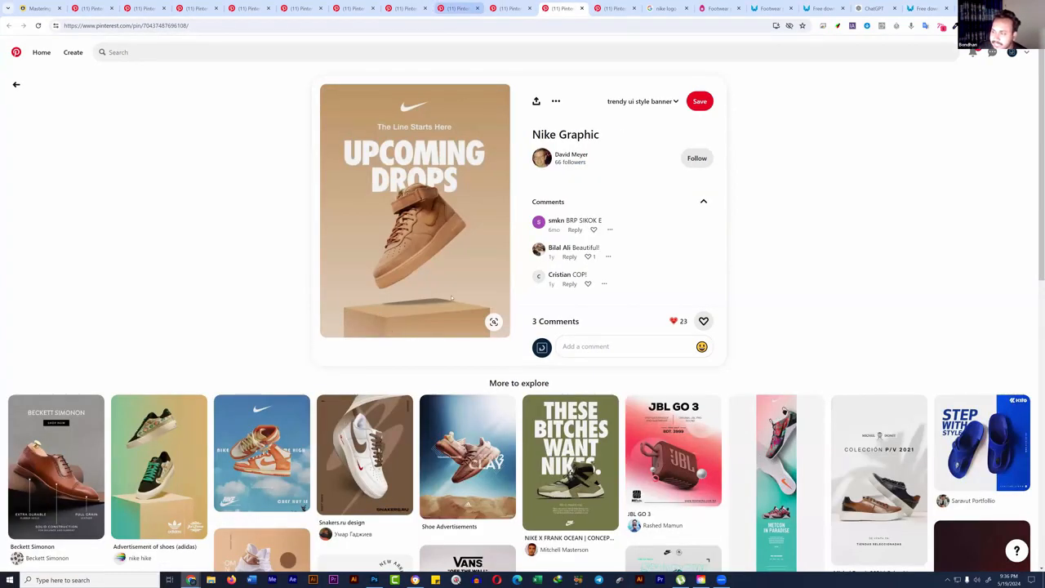
pyautogui.click(465, 7)
pyautogui.click(571, 7)
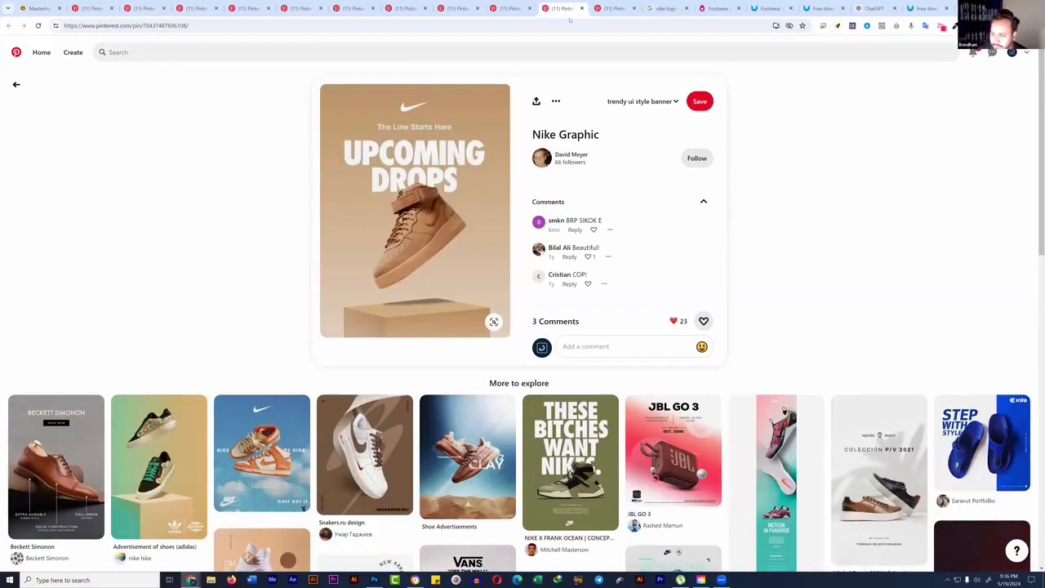
pyautogui.moveTo(480, 205)
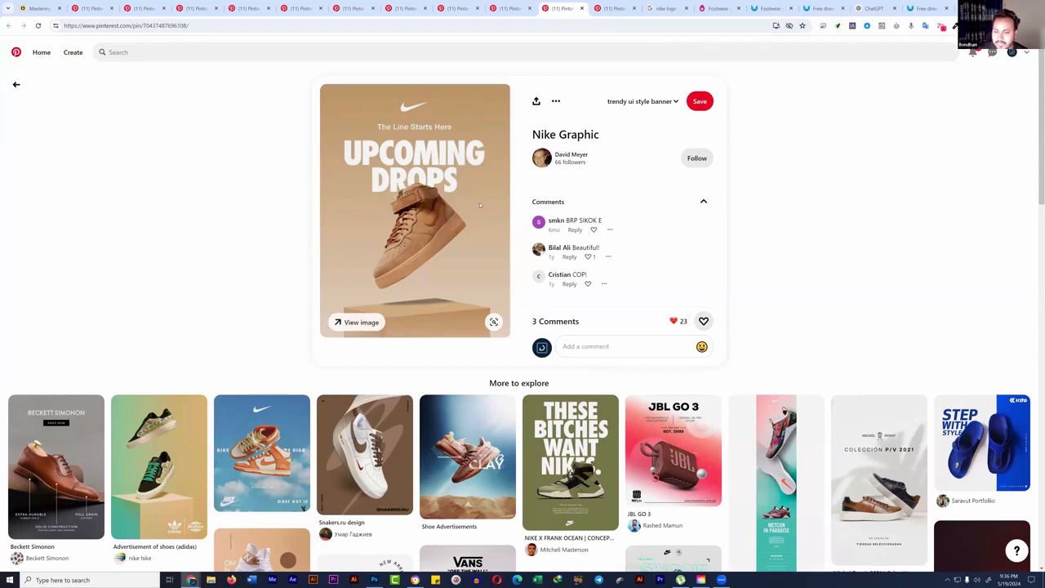
pyautogui.scroll(-2, 480, 205)
pyautogui.scroll(2, 480, 205)
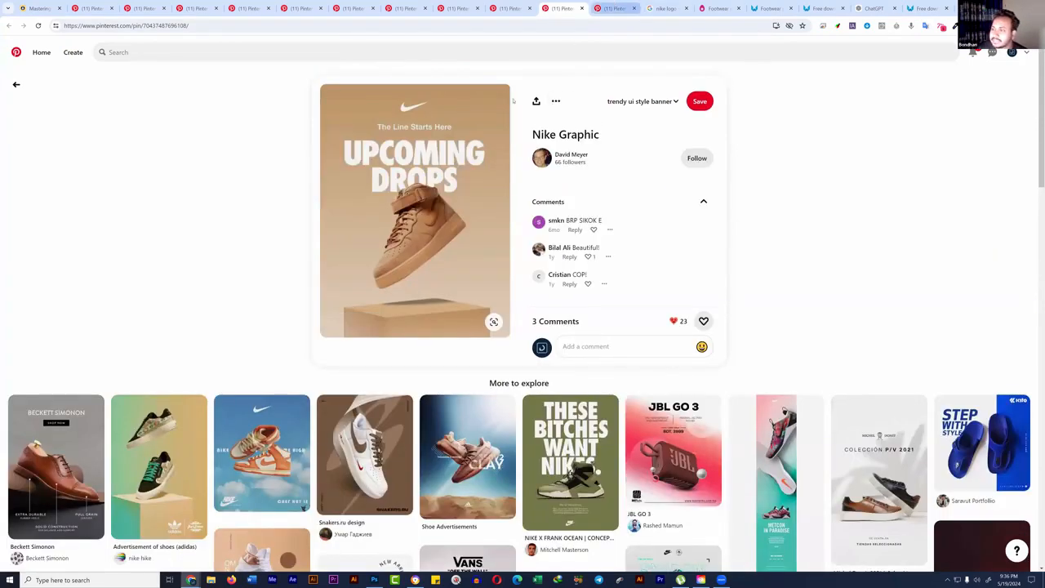
pyautogui.click(617, 8)
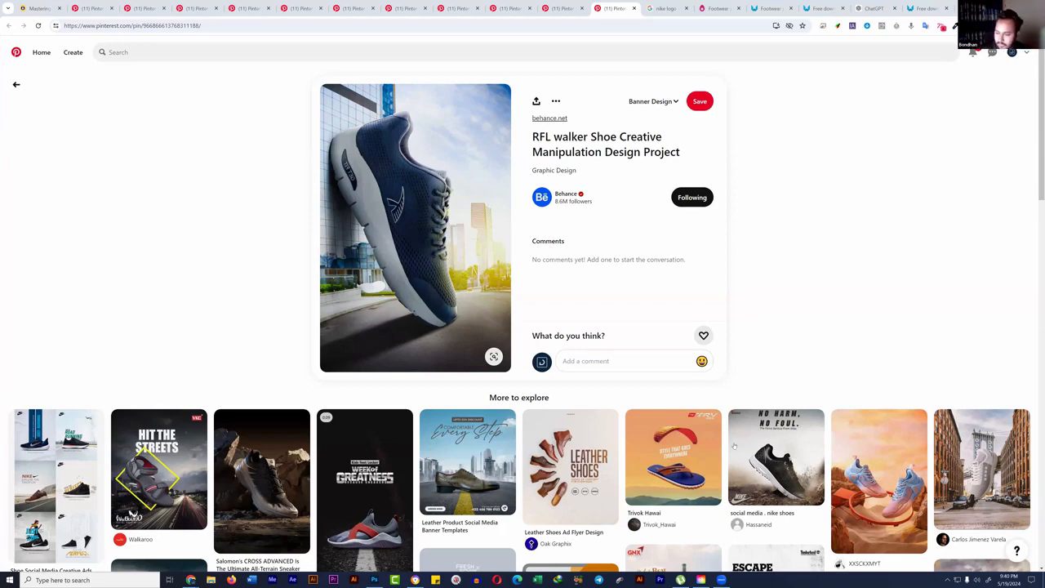
# Step: Switch to Photoshop, bring up the Untitled-2 shoe banner and create a new blank white square document
pyautogui.click(374, 579)
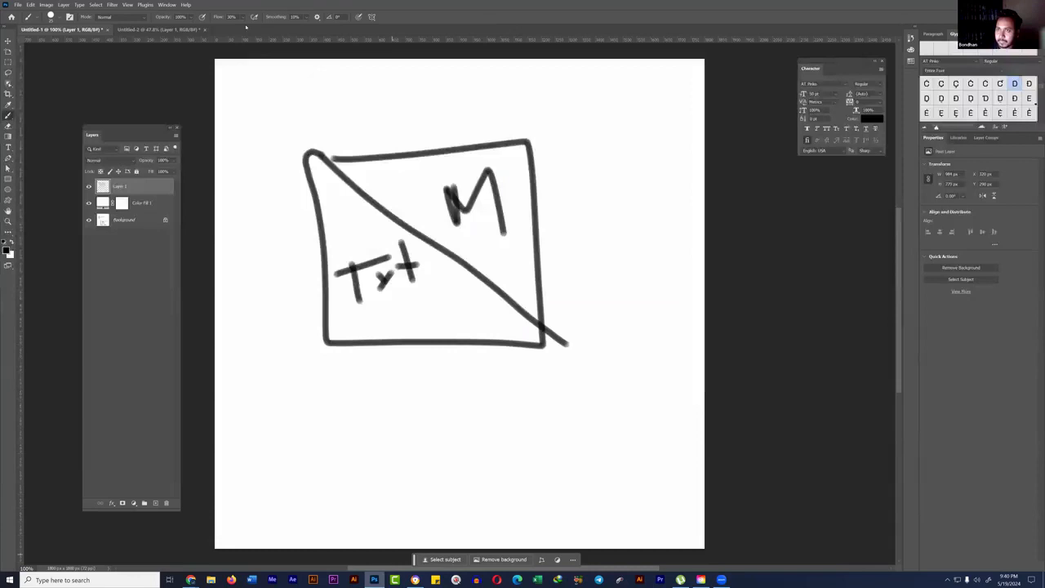
pyautogui.click(158, 30)
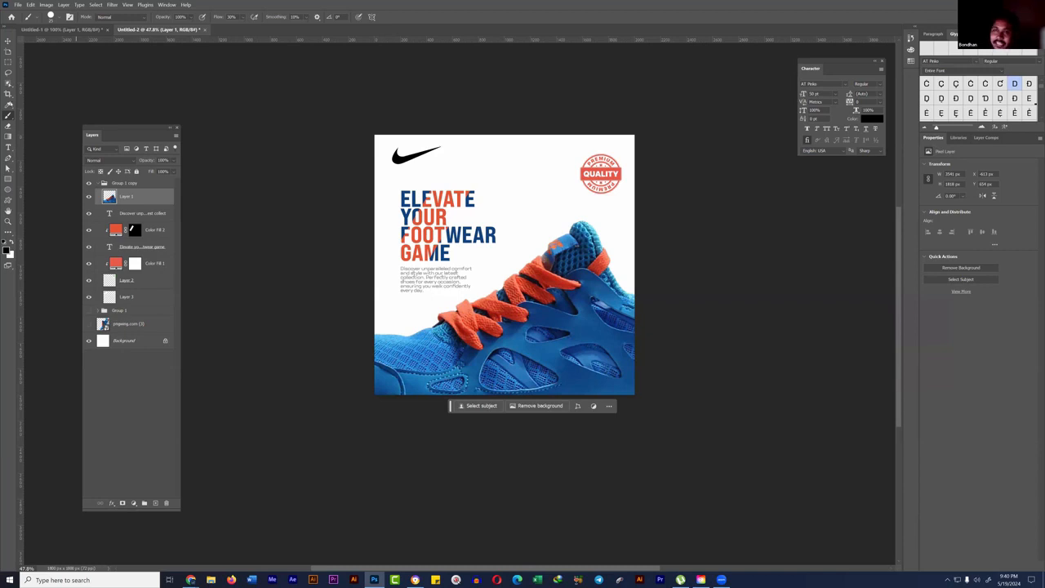
pyautogui.click(17, 4)
pyautogui.click(28, 12)
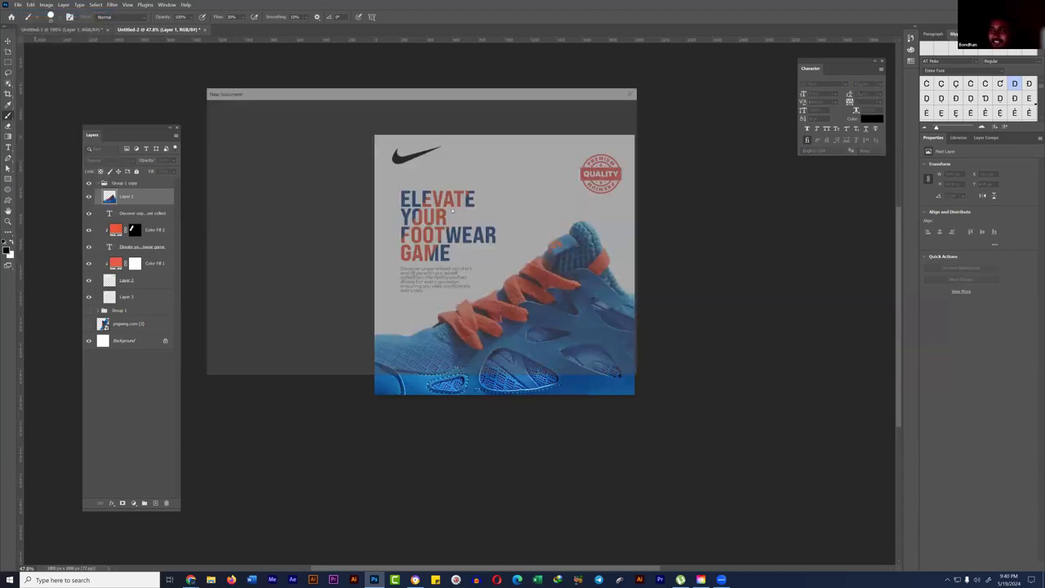
pyautogui.click(582, 359)
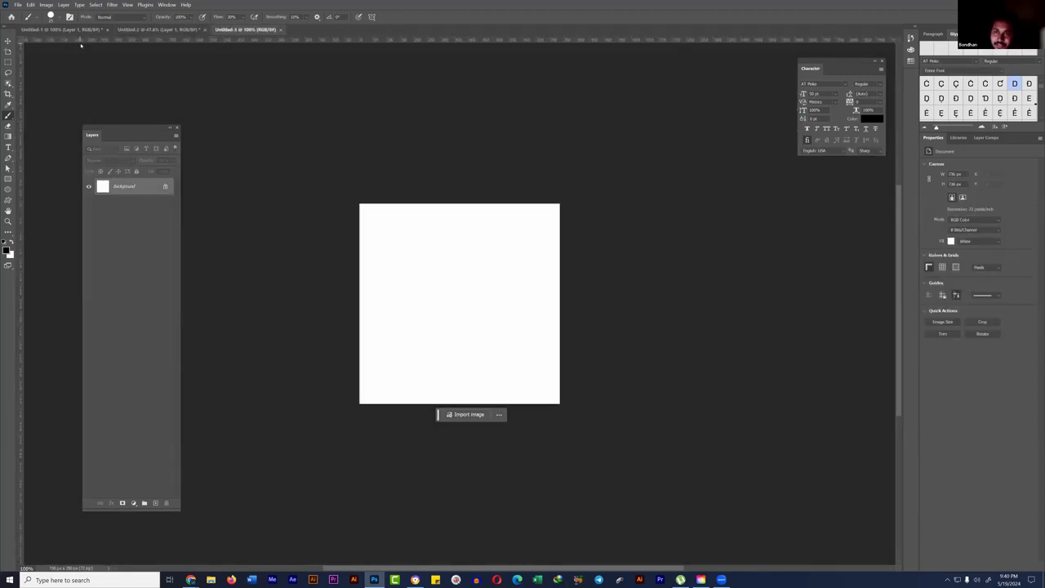
# Step: Copy the "Elevate your footwear game" headline with its Color Fill 2 layer from Untitled-2 into Untitled-3 and scale it to fit inside the canvas
pyautogui.click(145, 31)
pyautogui.press('v')
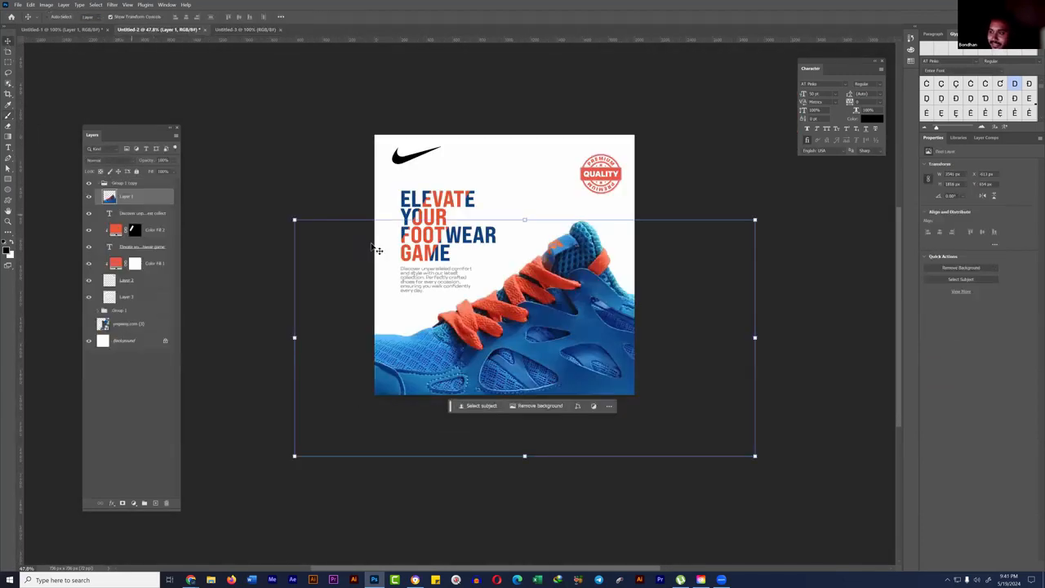
pyautogui.click(149, 214)
pyautogui.click(153, 249)
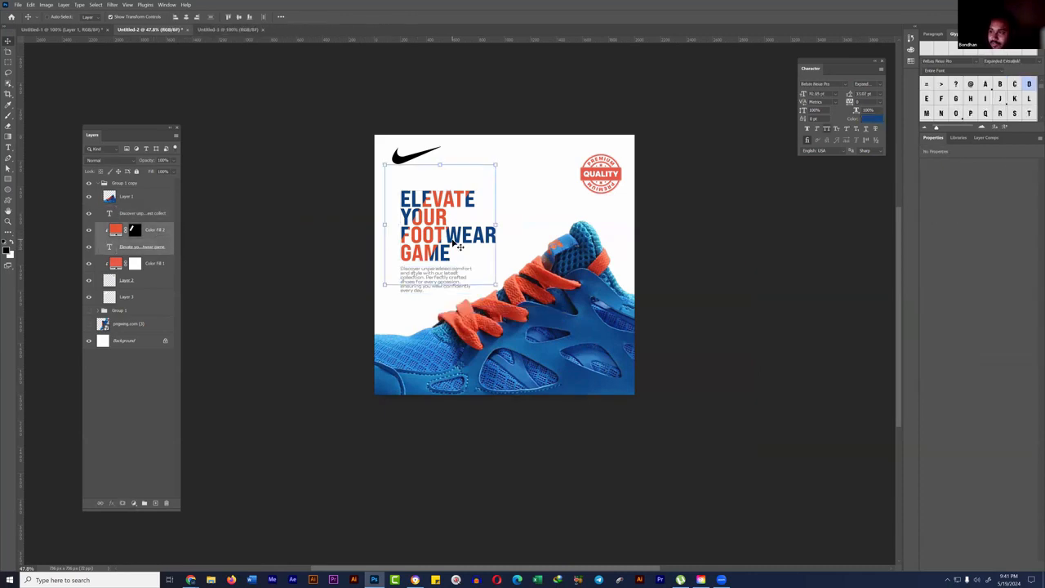
pyautogui.moveTo(455, 245); pyautogui.dragTo(462, 282)
pyautogui.moveTo(456, 152); pyautogui.dragTo(460, 217)
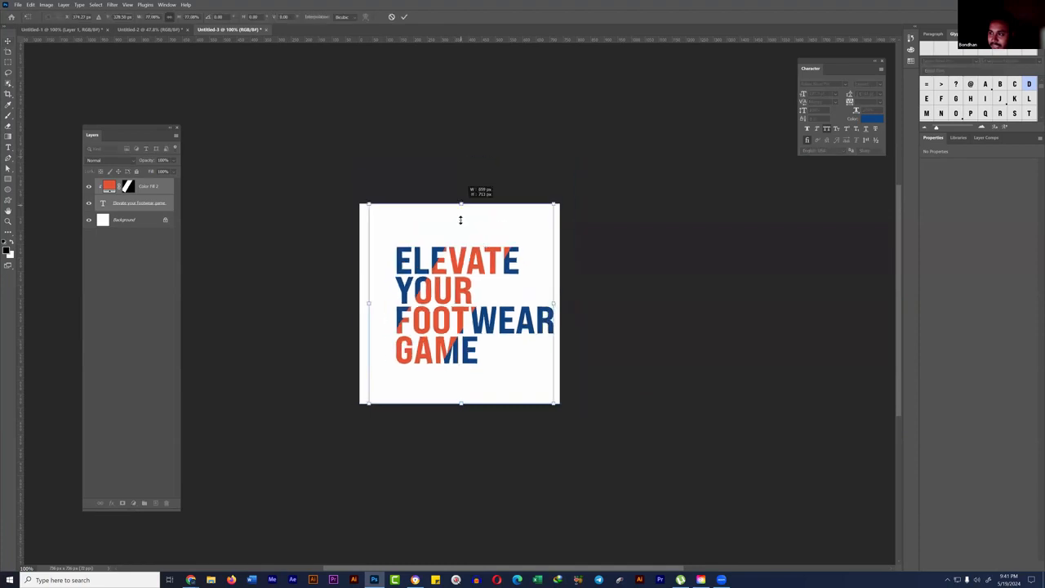
pyautogui.press('Return')
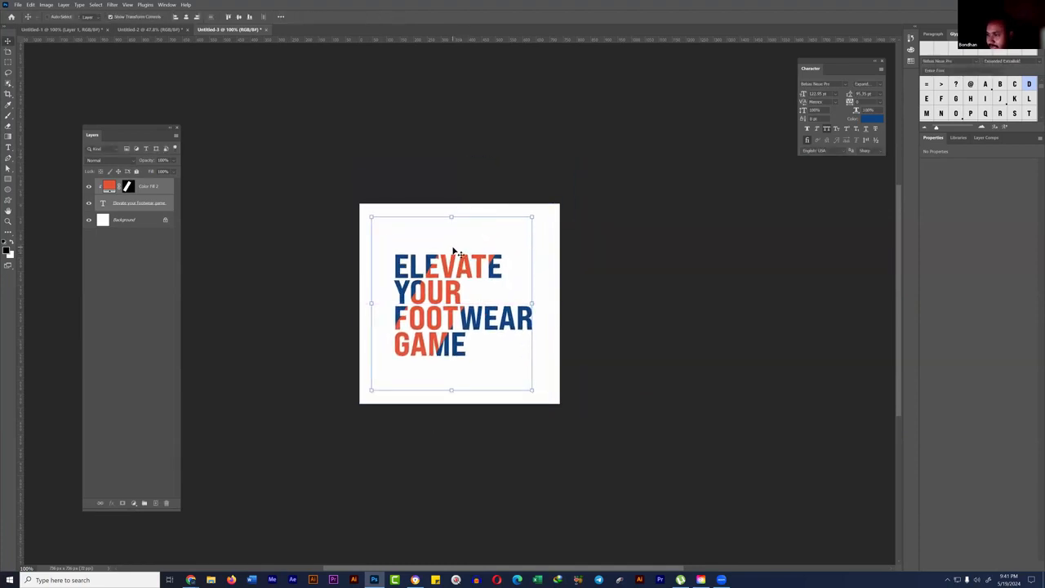
# Step: Delete the orange color fill layer clipped to the headline, leaving only the blue text layer above the background
pyautogui.moveTo(393, 242); pyautogui.dragTo(465, 216)
pyautogui.click(88, 188)
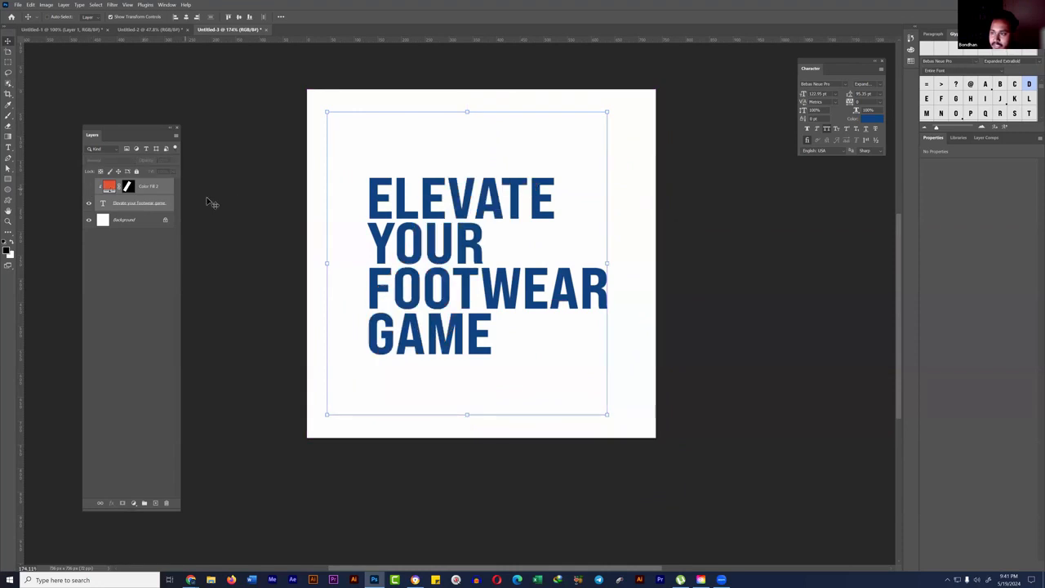
pyautogui.click(144, 187)
pyautogui.click(143, 191)
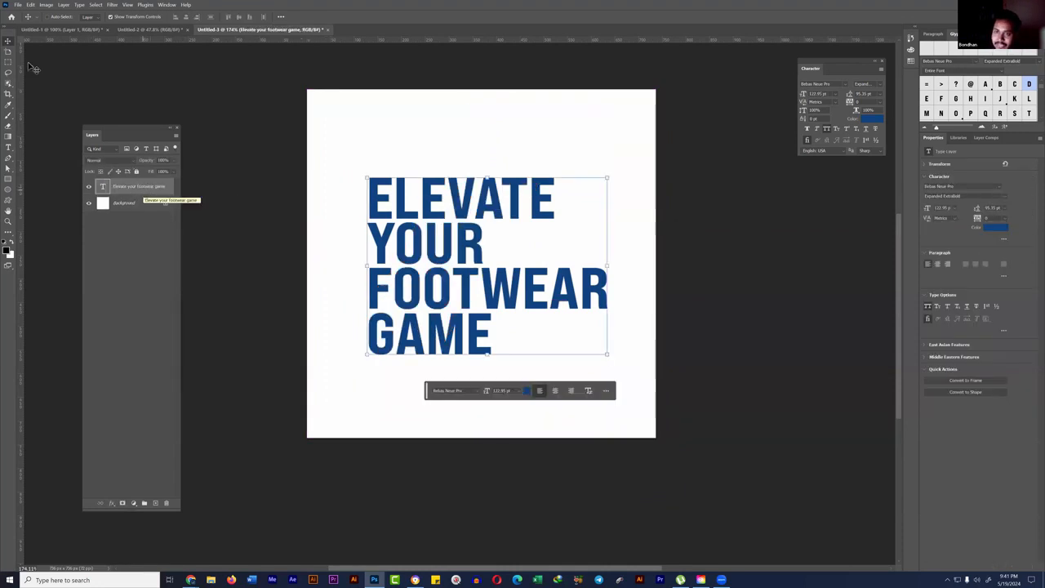
# Step: Make a tall rectangular marquee selection spanning all four lines through the middle of the headline
pyautogui.press('m')
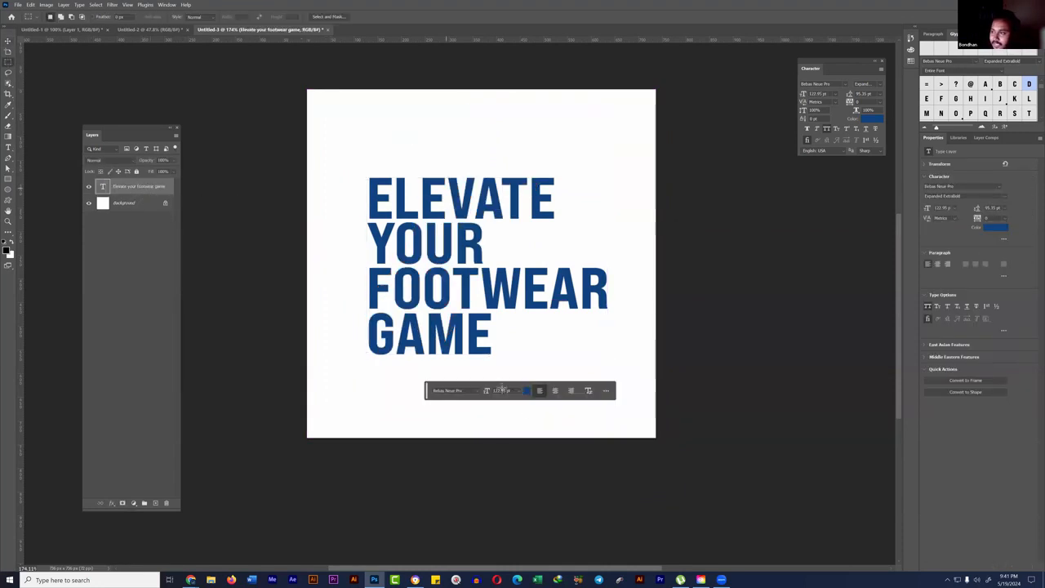
pyautogui.moveTo(410, 140); pyautogui.dragTo(507, 406)
pyautogui.hotkey('ctrl', 'd')
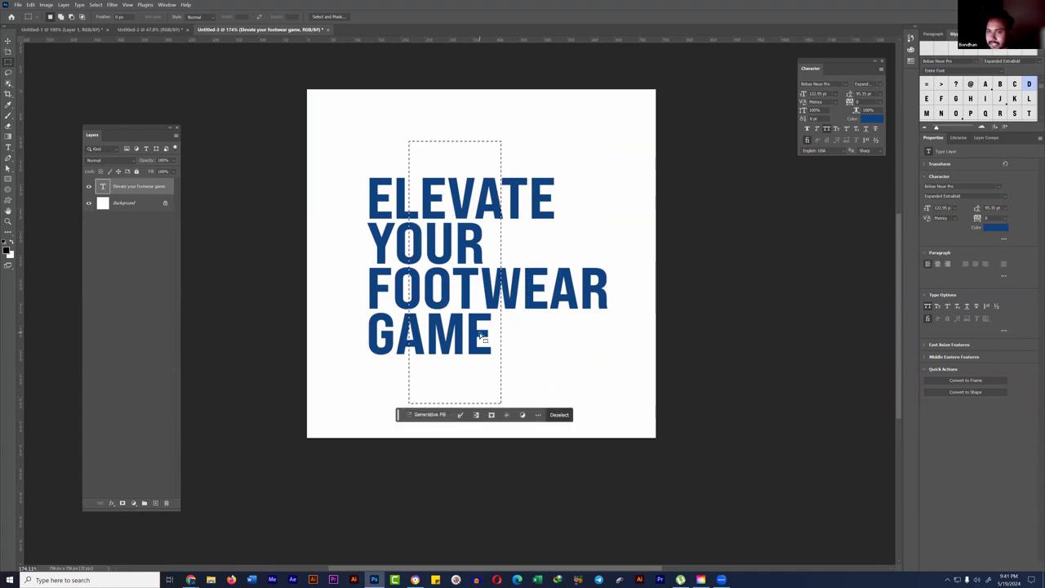
# Step: Add an empty layer clipped to the headline text and delete that layer again
pyautogui.click(155, 502)
pyautogui.rightClick(149, 186)
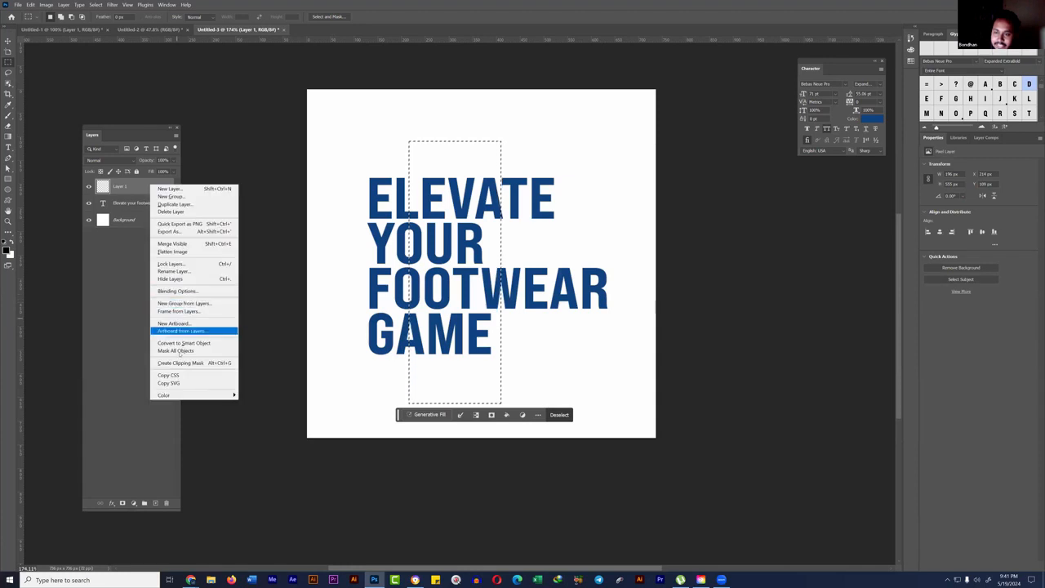
pyautogui.click(182, 362)
pyautogui.click(126, 207)
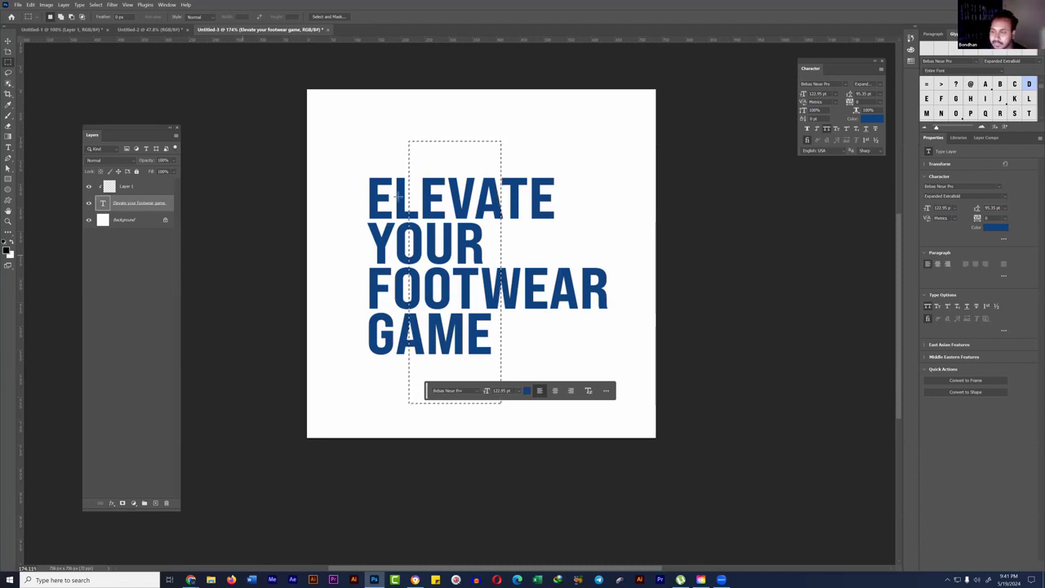
pyautogui.click(144, 191)
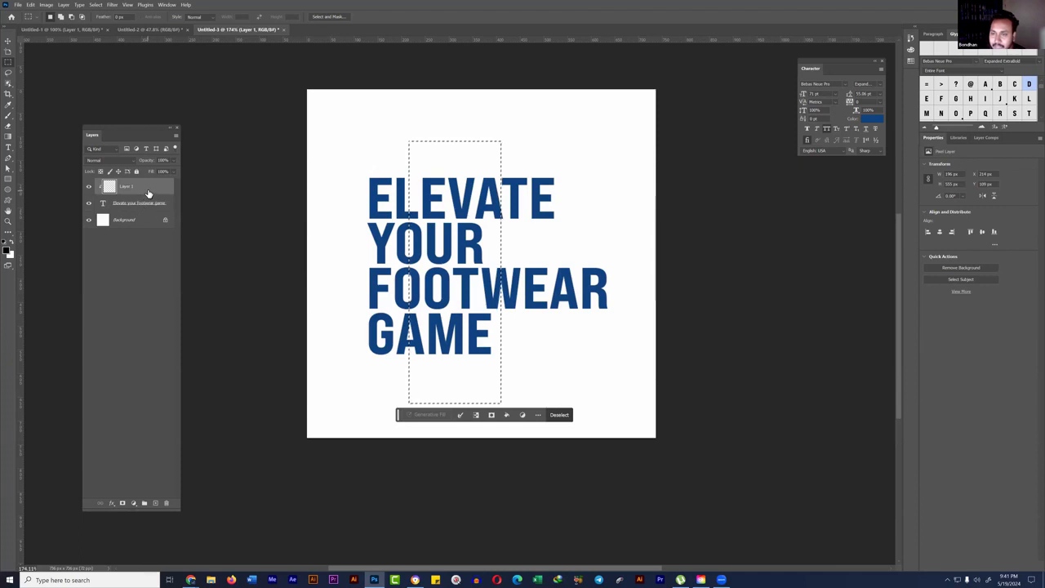
pyautogui.moveTo(147, 190); pyautogui.dragTo(161, 496)
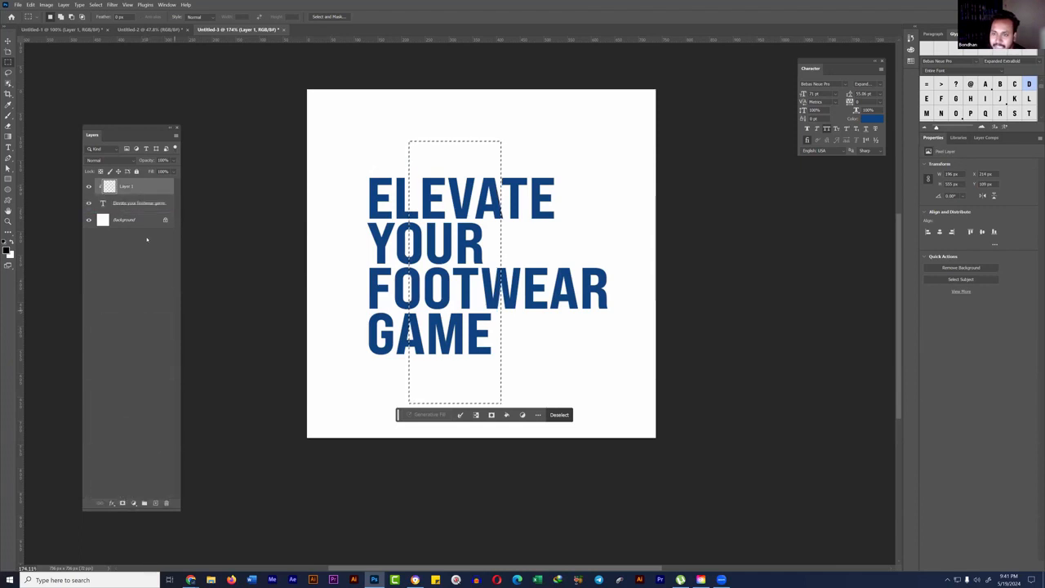
pyautogui.moveTo(156, 191); pyautogui.dragTo(165, 503)
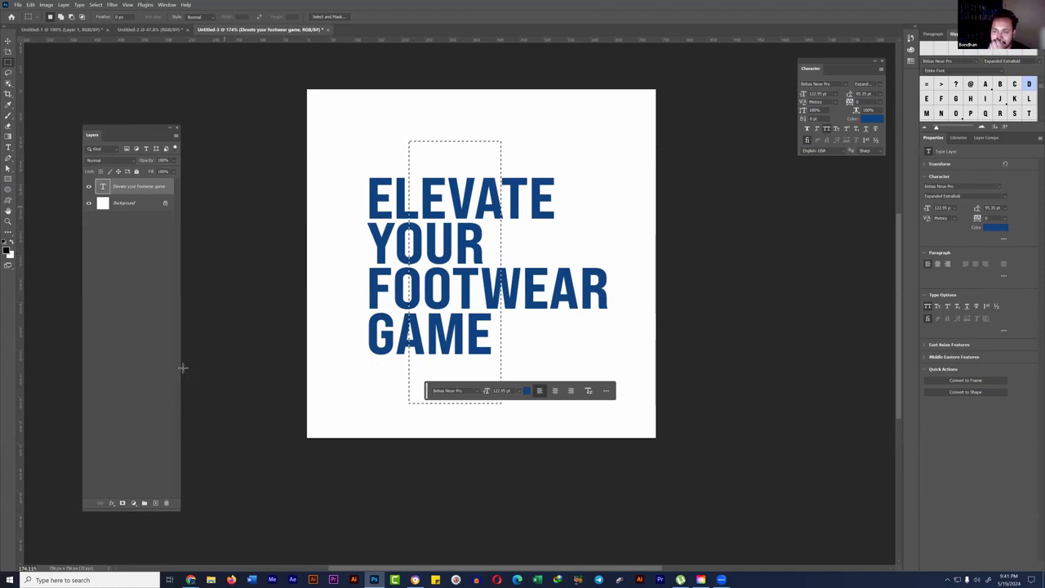
# Step: Add a red solid color fill layer above the headline, masked to the rectangular selection
pyautogui.click(134, 503)
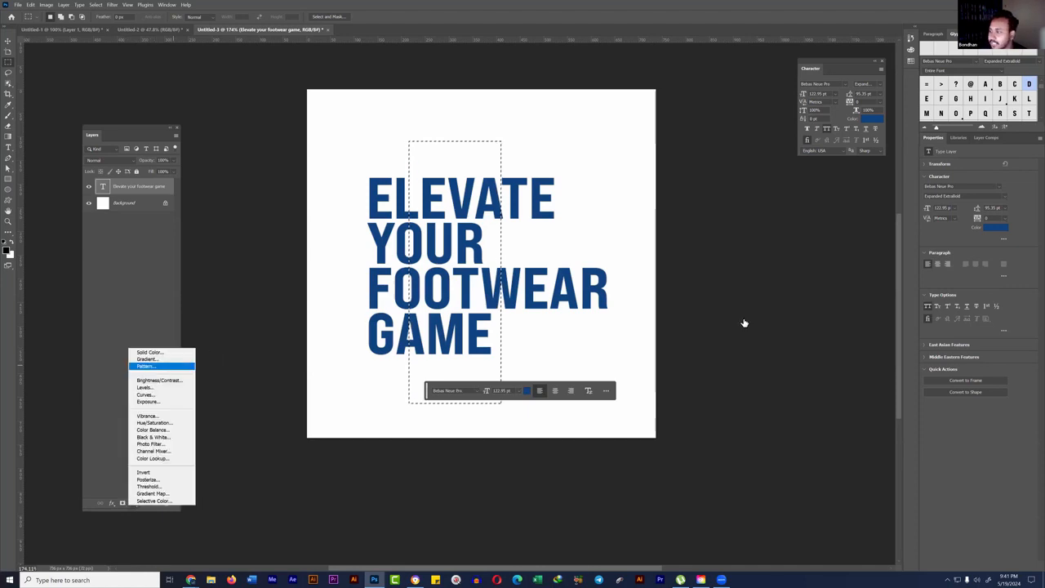
pyautogui.click(154, 352)
pyautogui.moveTo(728, 294); pyautogui.dragTo(734, 292)
pyautogui.click(843, 278)
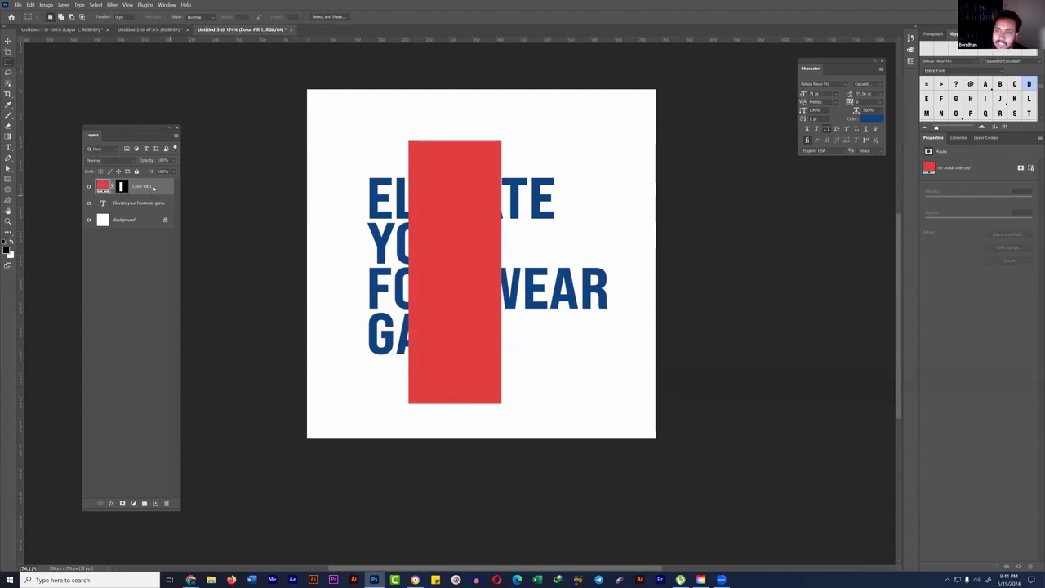
# Step: Clip the red Color Fill 1 layer to the headline text and rotate it clockwise by about 30 degrees
pyautogui.rightClick(156, 188)
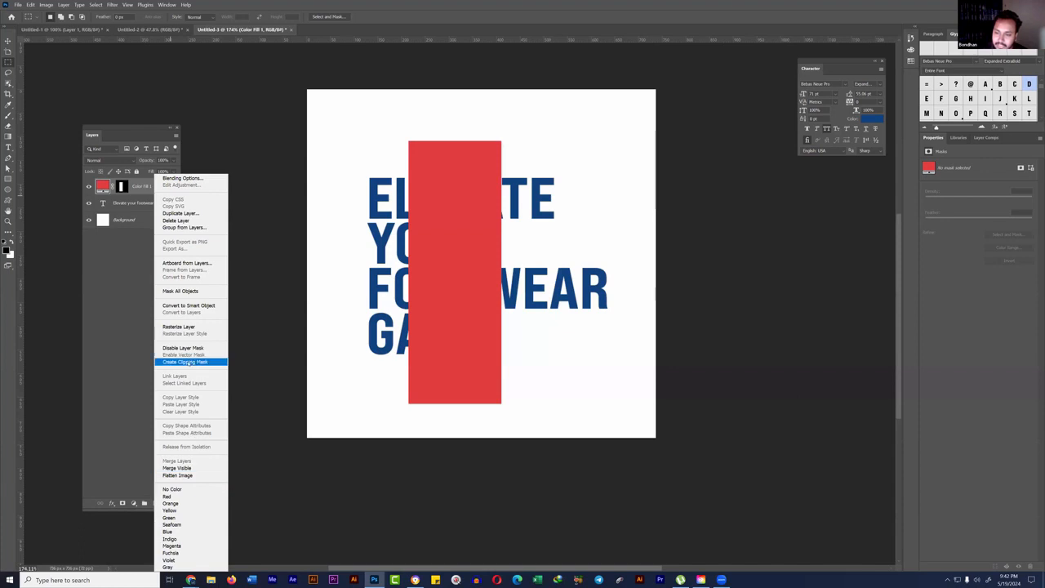
pyautogui.click(187, 361)
pyautogui.click(8, 42)
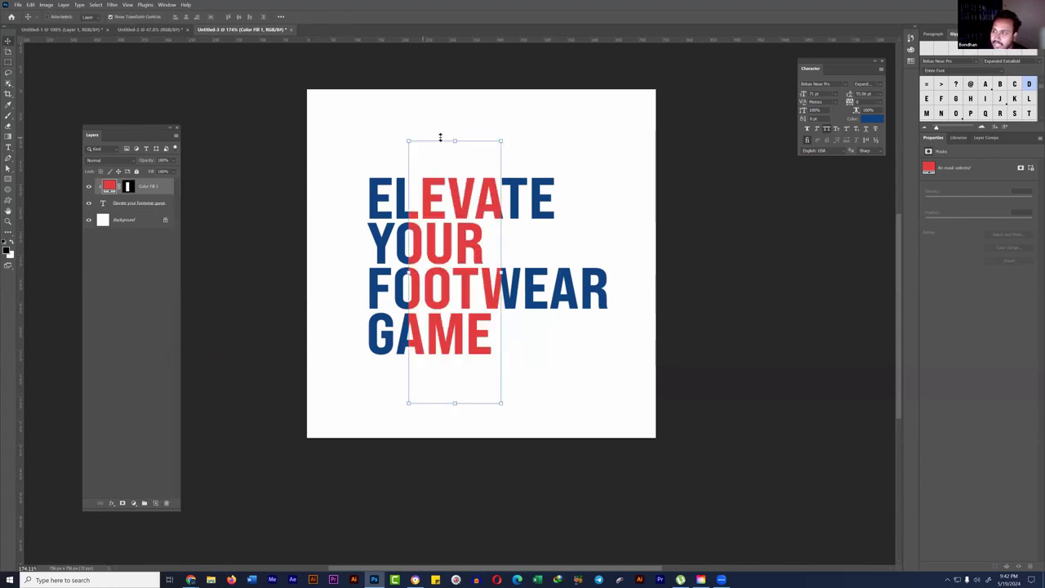
pyautogui.moveTo(514, 138); pyautogui.dragTo(472, 178)
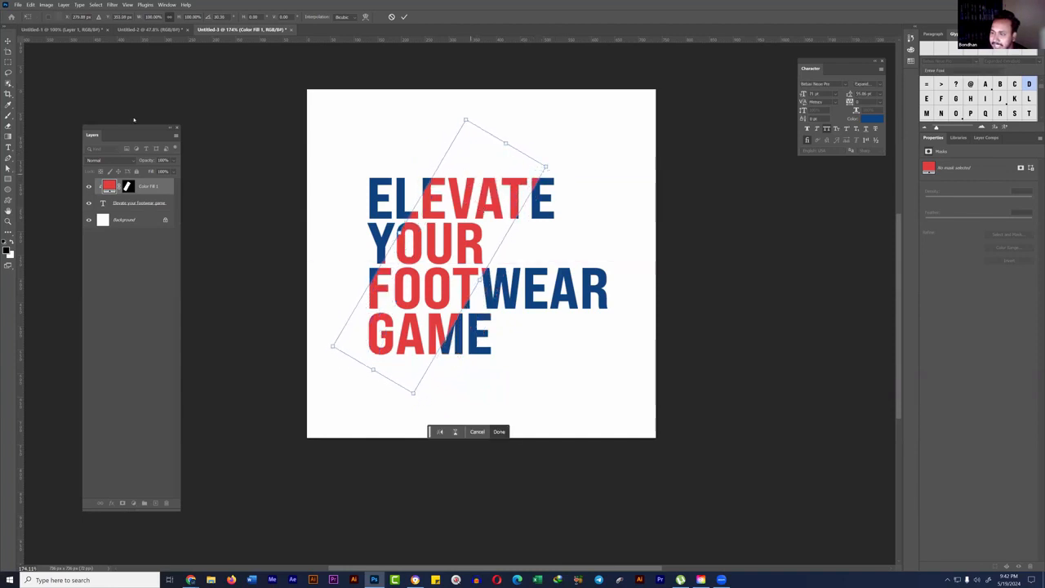
pyautogui.click(14, 61)
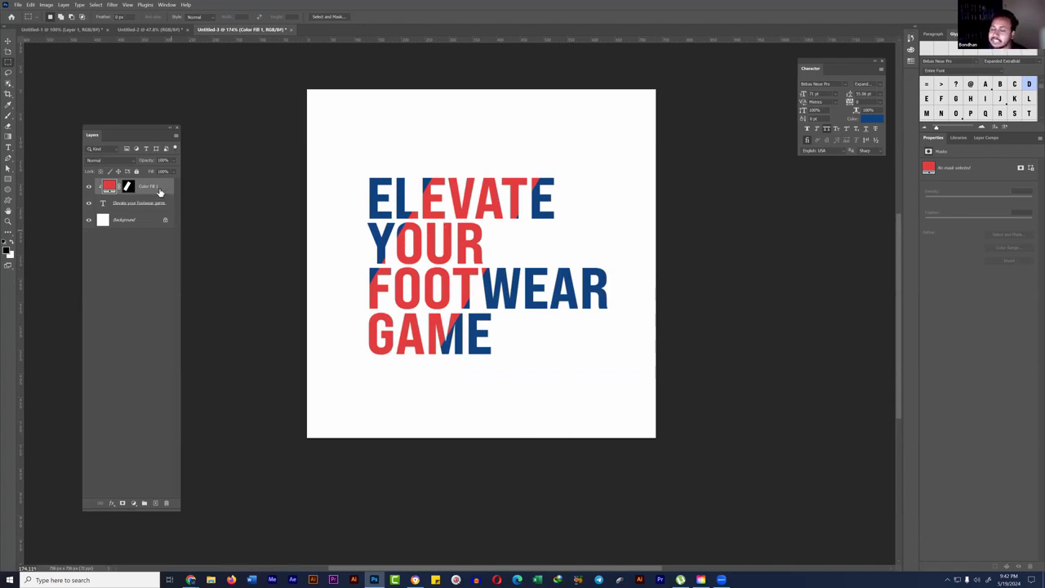
# Step: Hide the Color Fill 1 layer and delete it, leaving the plain blue headline text
pyautogui.click(89, 186)
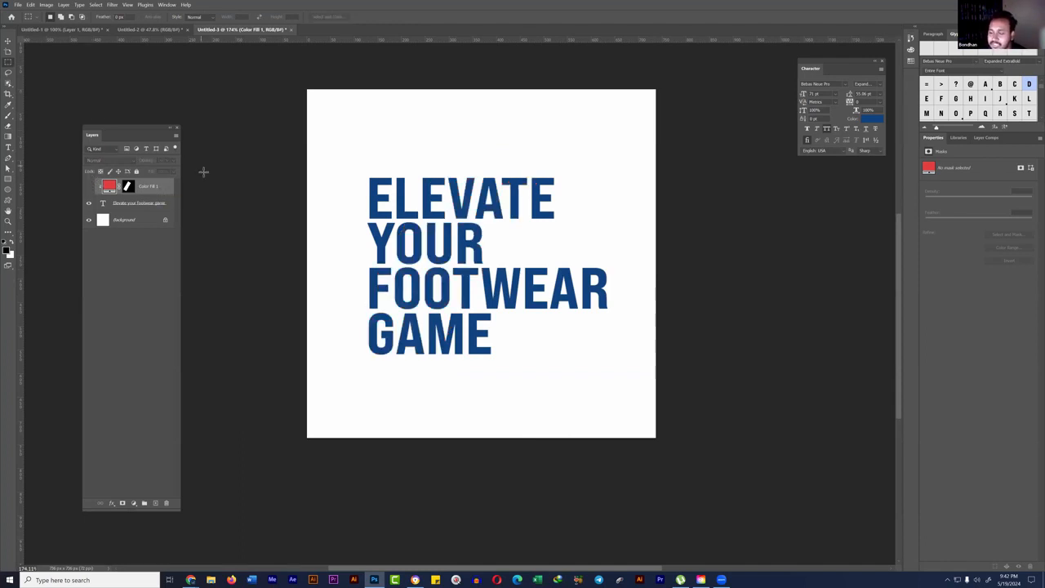
pyautogui.click(155, 203)
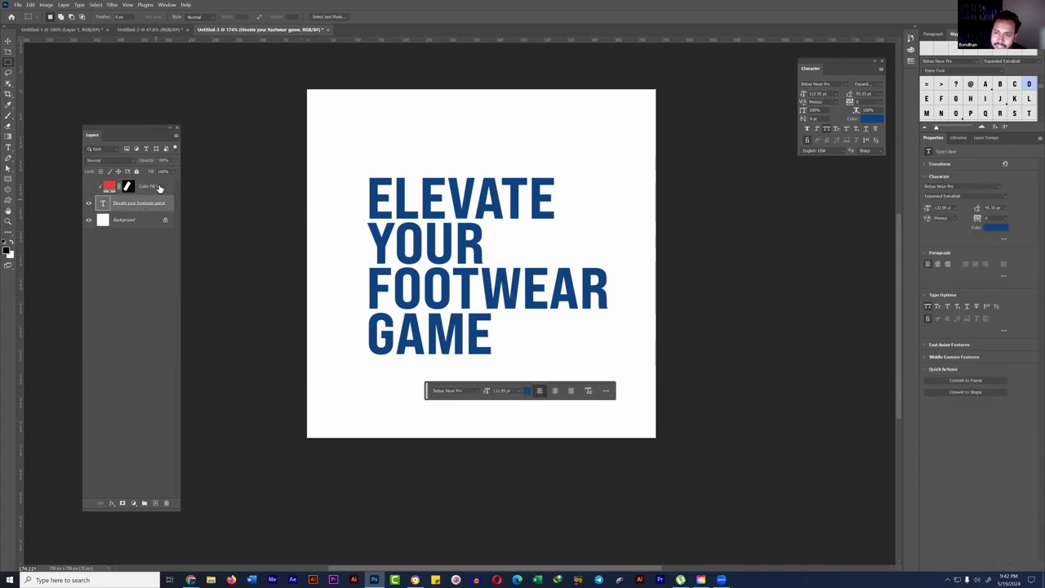
pyautogui.moveTo(155, 193); pyautogui.dragTo(166, 502)
# Step: Add a new empty layer above the headline text and clip it to the text
pyautogui.click(154, 503)
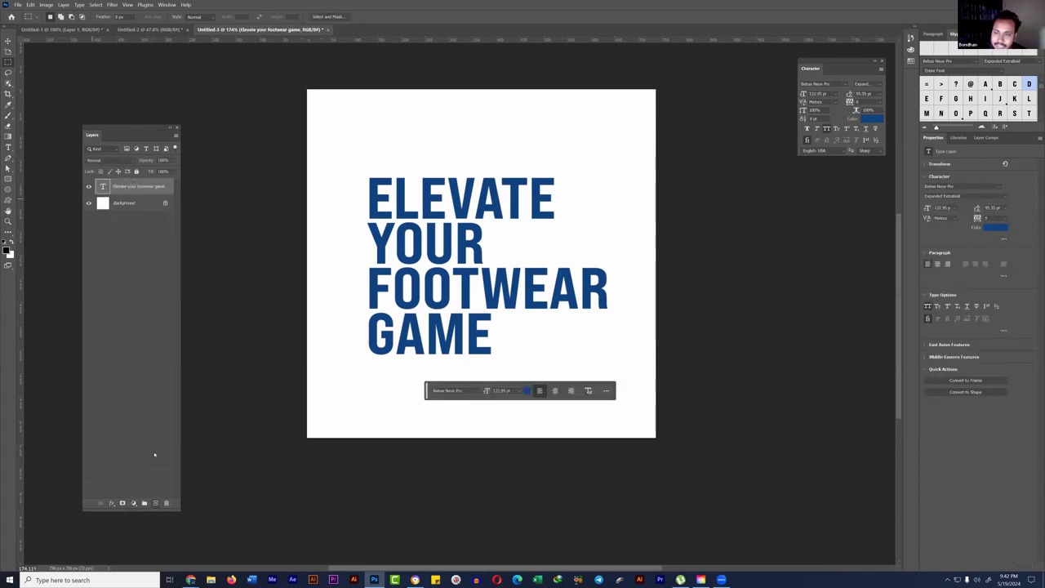
pyautogui.rightClick(137, 192)
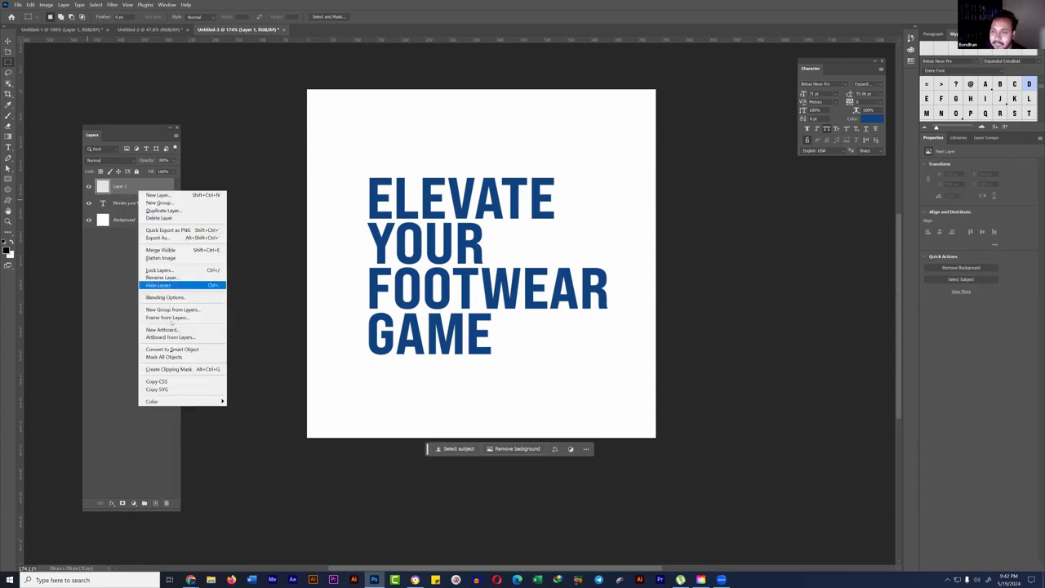
pyautogui.click(168, 370)
# Step: Switch to the Brush tool with white as the foreground color and enlarge the brush to 250 px
pyautogui.press('b')
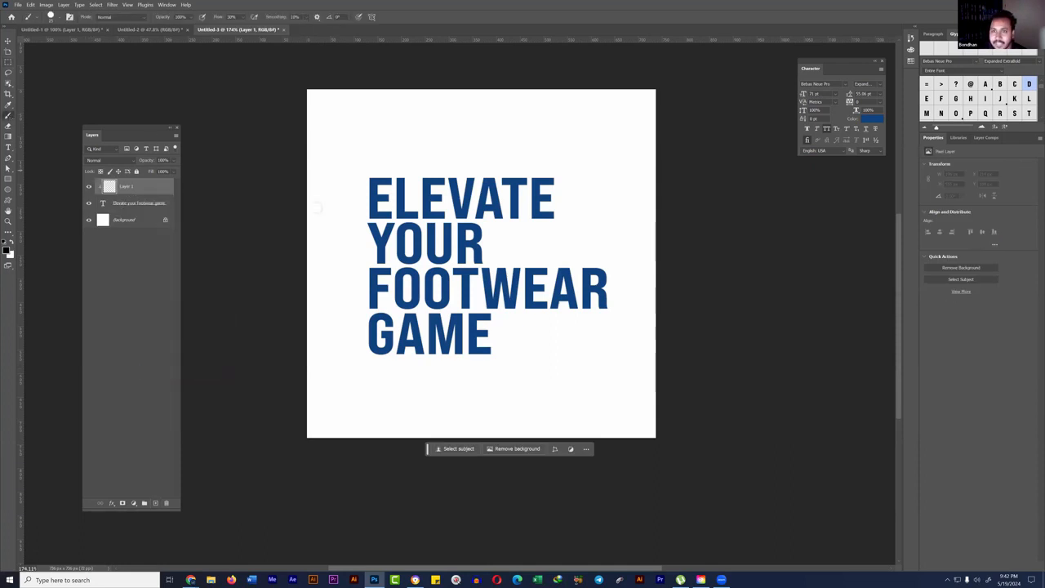
pyautogui.press('x')
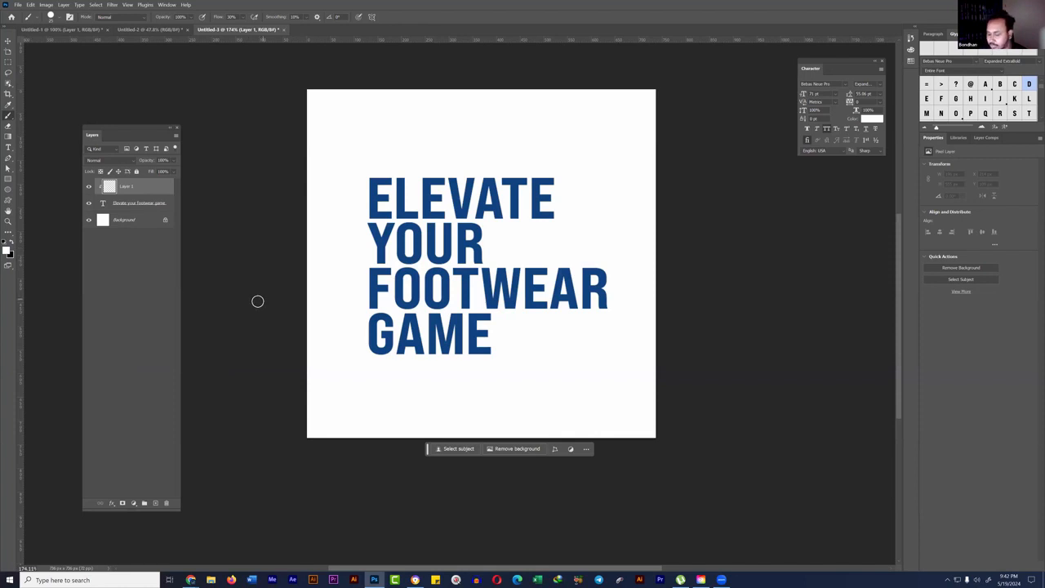
pyautogui.press(']')
pyautogui.press(']')
pyautogui.press(']')
pyautogui.press(']')
# Step: Undo a trial brush stroke over the lower headline lines and set the brush hardness to 0%
pyautogui.moveTo(457, 343)
pyautogui.mouseDown()
pyautogui.moveTo(502, 348)
pyautogui.moveTo(569, 331)
pyautogui.mouseUp()
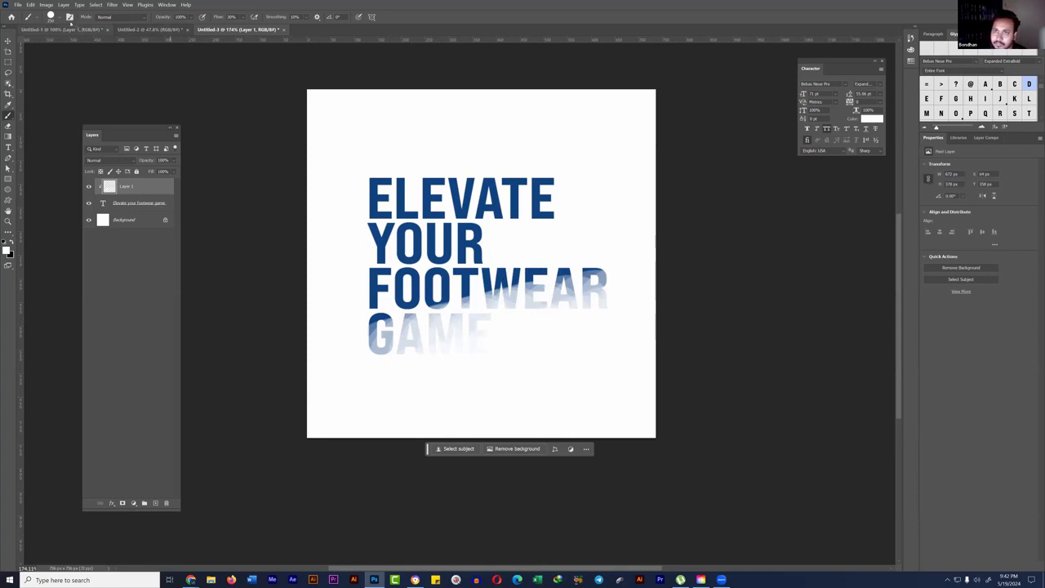
pyautogui.hotkey('ctrl', 'z')
pyautogui.click(51, 16)
pyautogui.moveTo(98, 63); pyautogui.dragTo(1, 72)
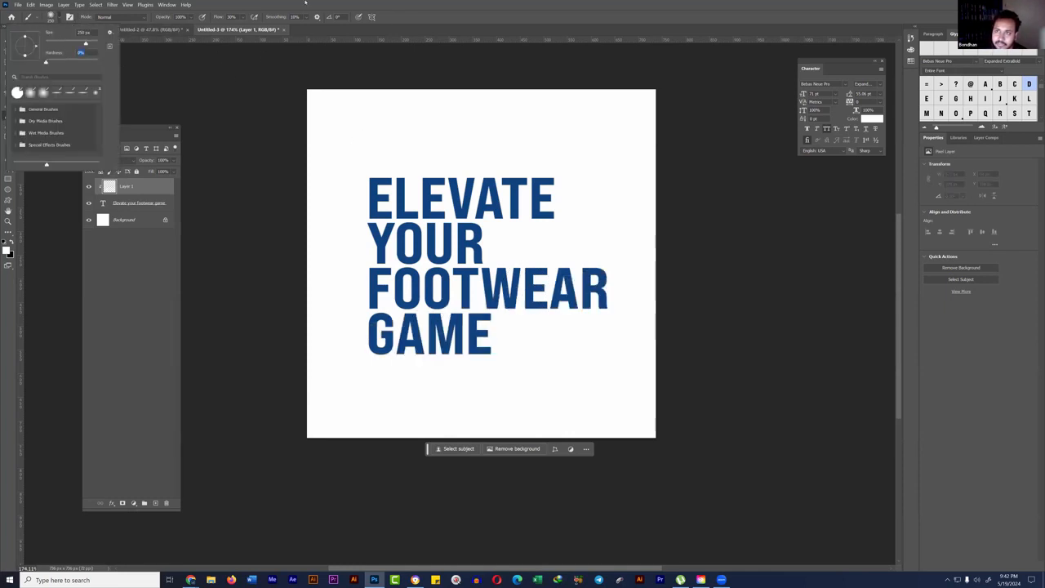
pyautogui.click(354, 415)
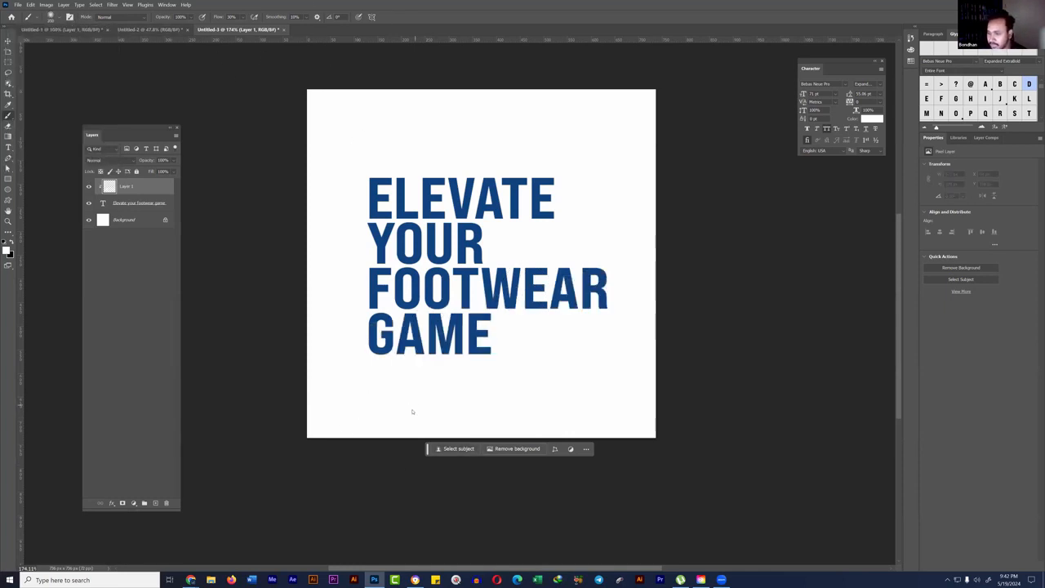
# Step: Enlarge the soft brush and paint white strokes across the bottom and top of the headline on the clipped layer
pyautogui.press(']')
pyautogui.press(']')
pyautogui.press(']')
pyautogui.moveTo(413, 411)
pyautogui.mouseDown()
pyautogui.moveTo(384, 423)
pyautogui.moveTo(654, 332)
pyautogui.mouseUp()
pyautogui.moveTo(384, 140)
pyautogui.mouseDown()
pyautogui.moveTo(549, 83)
pyautogui.moveTo(630, 75)
pyautogui.mouseUp()
# Step: Set the painted layer's blend mode to Overlay and lower its fill to 79%
pyautogui.click(106, 160)
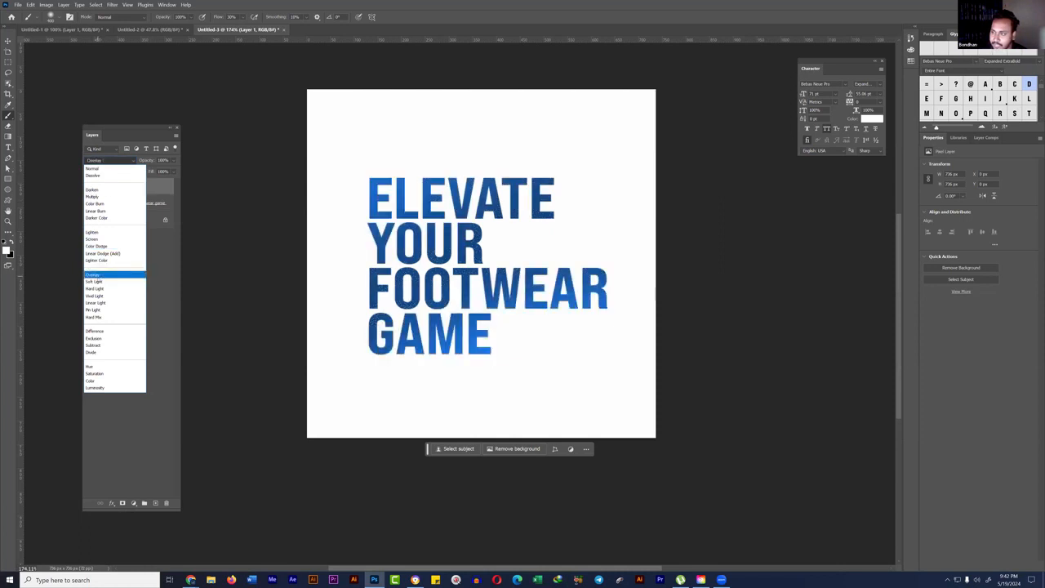
pyautogui.click(94, 274)
pyautogui.scroll(-2, 492, 322)
pyautogui.scroll(1, 492, 321)
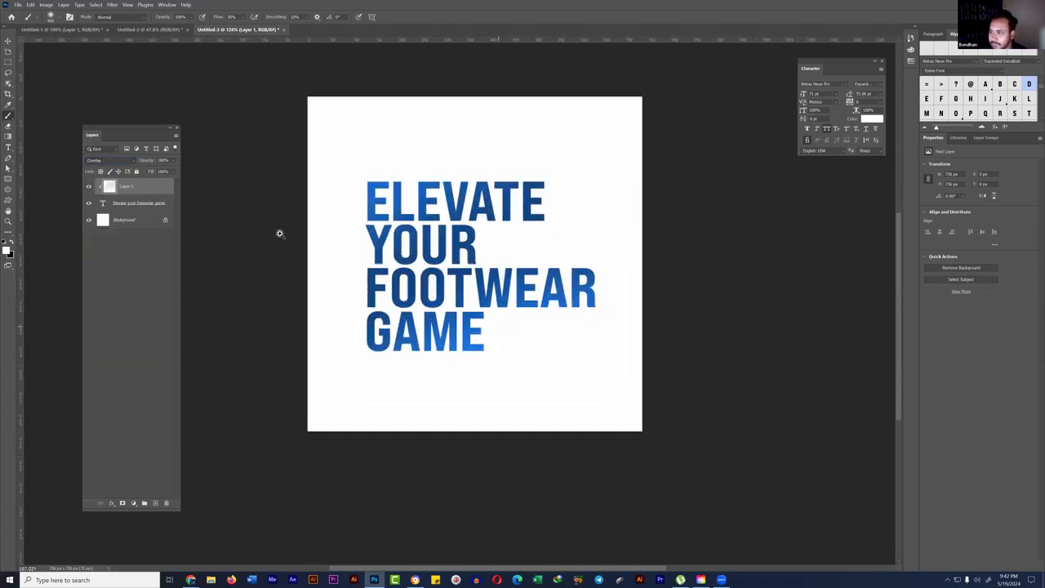
pyautogui.click(172, 172)
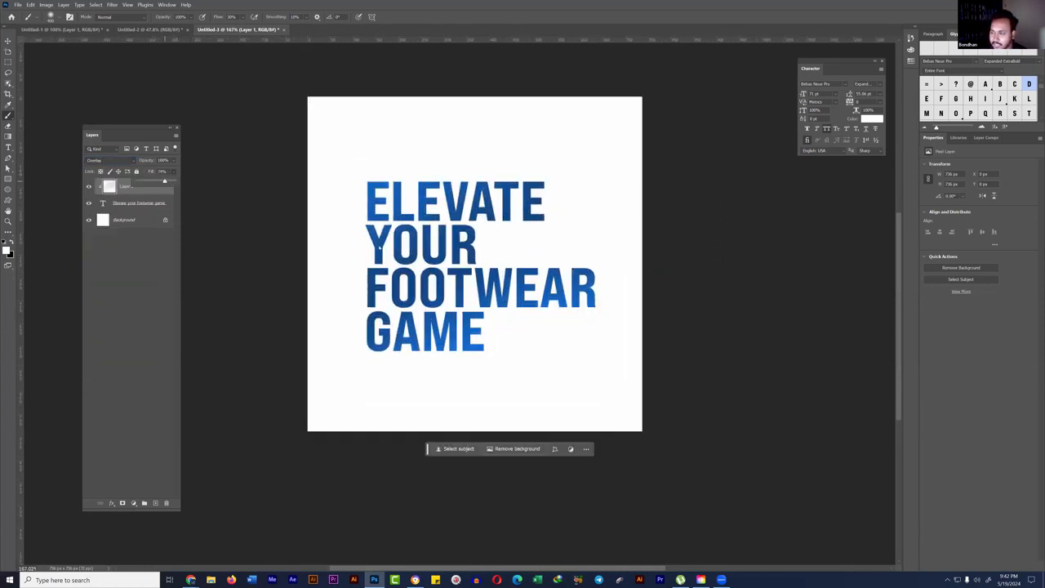
pyautogui.scroll(1, 531, 343)
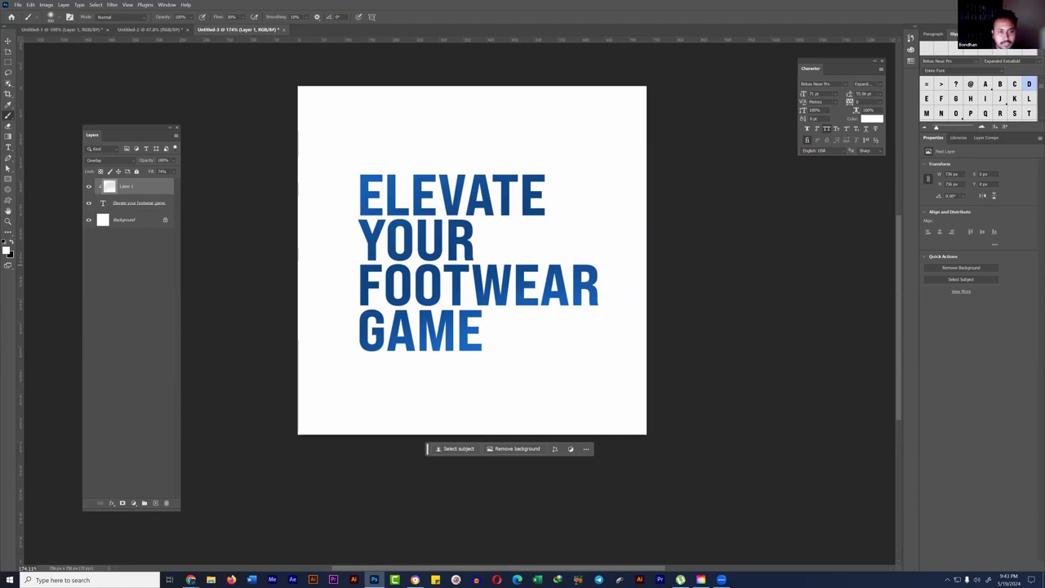
# Step: Switch to the Untitled-2 document containing the Nike shoe banner and select the Lasso tool
pyautogui.hotkey('alt', 'Tab')
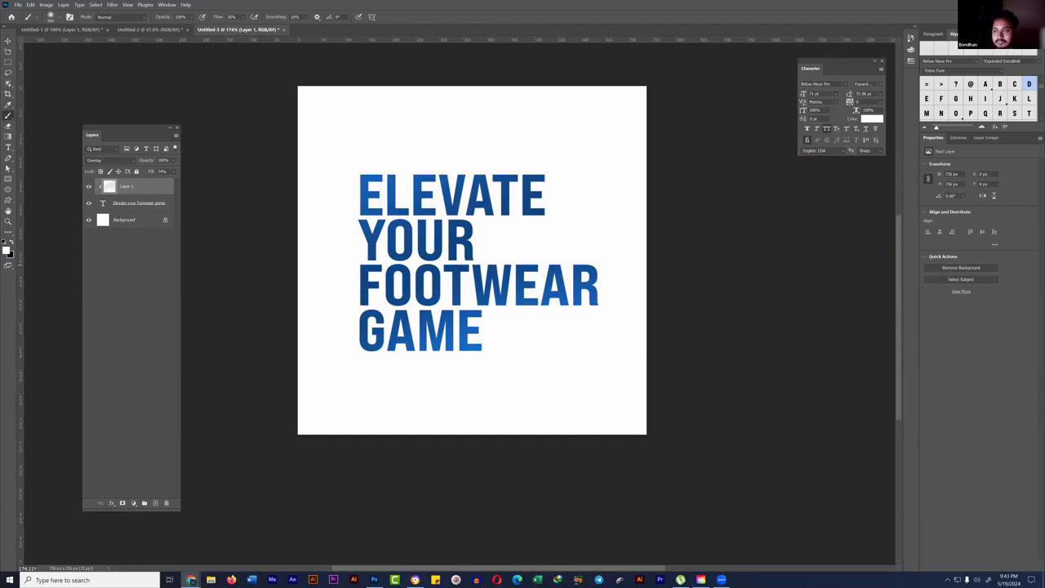
pyautogui.click(151, 29)
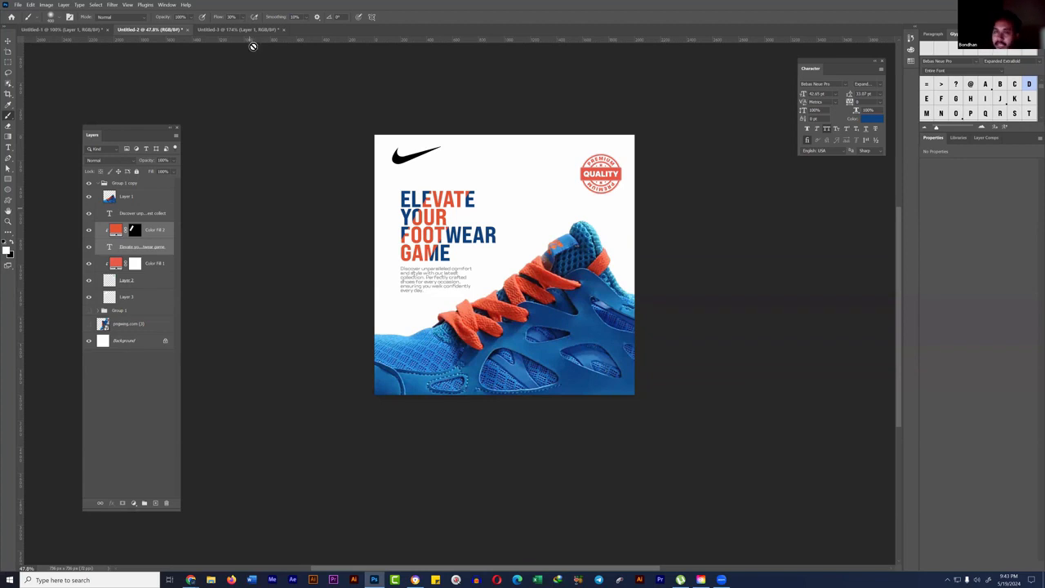
pyautogui.click(9, 72)
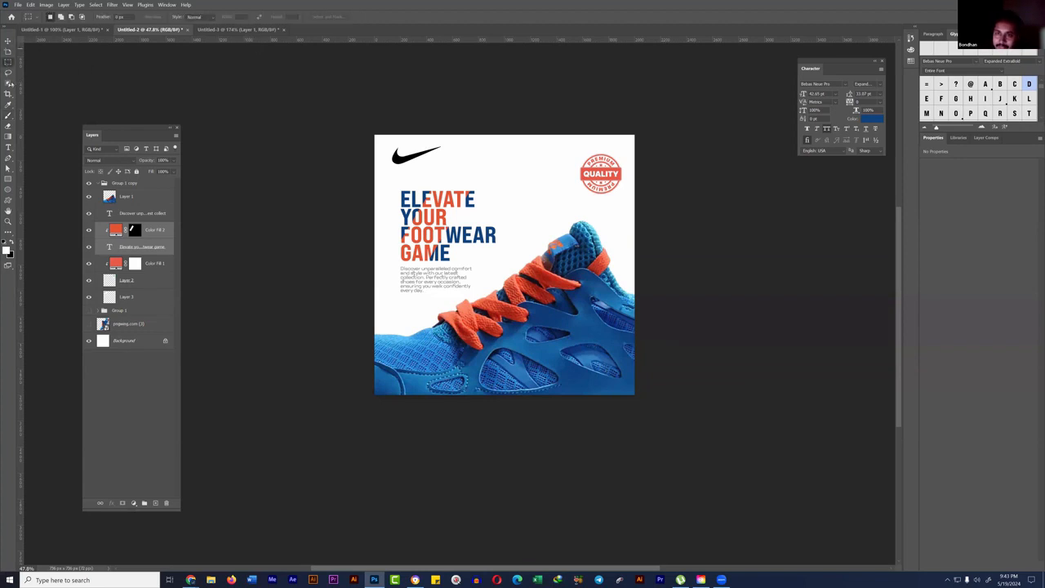
pyautogui.moveTo(517, 352); pyautogui.dragTo(672, 352)
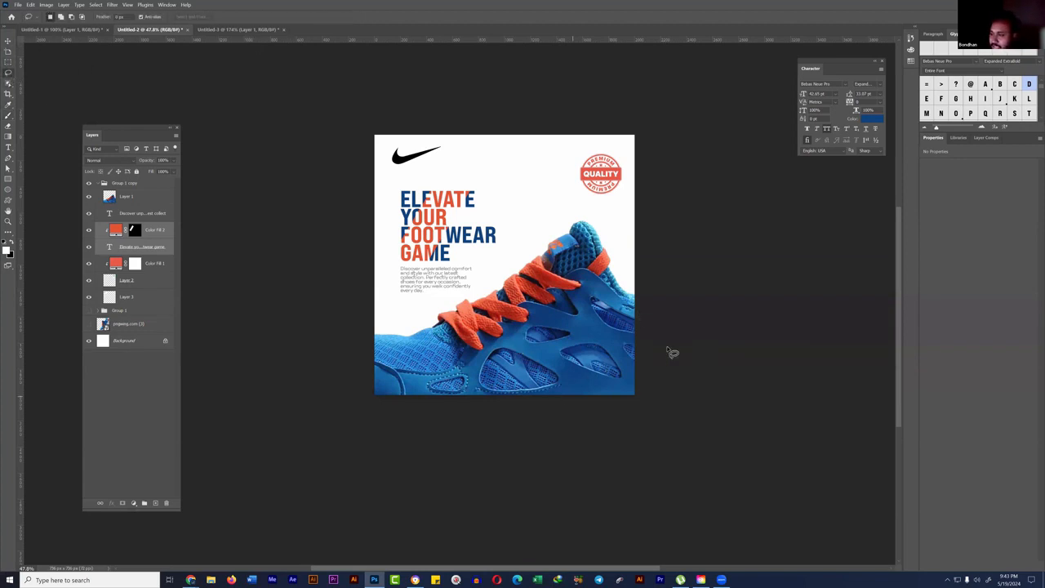
pyautogui.click(663, 415)
# Step: Switch to Chrome, look through the PNGWing and Pinterest shoe advert references, and open a new browser tab
pyautogui.moveTo(191, 580)
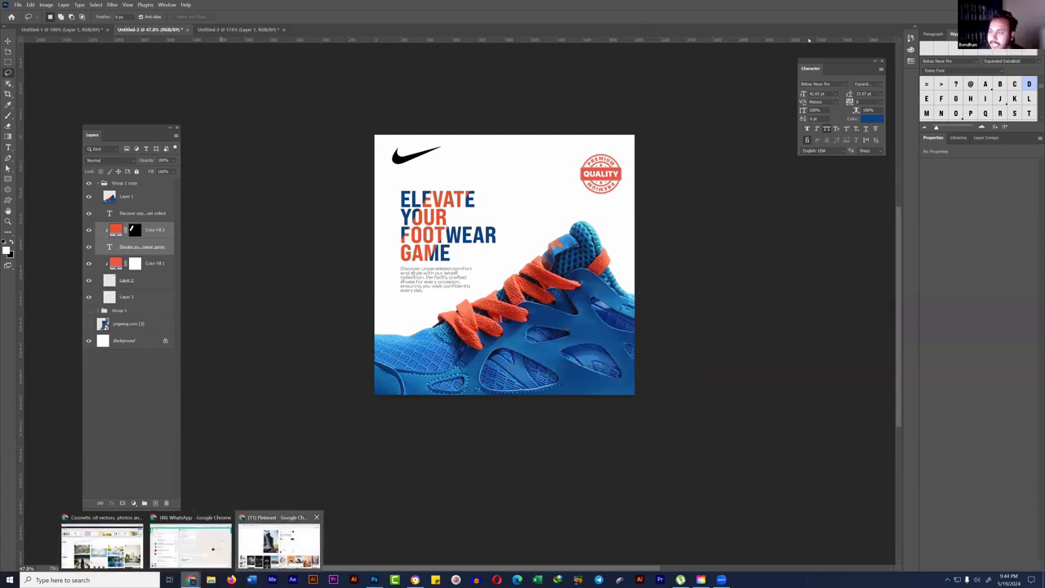
pyautogui.click(279, 544)
pyautogui.click(824, 6)
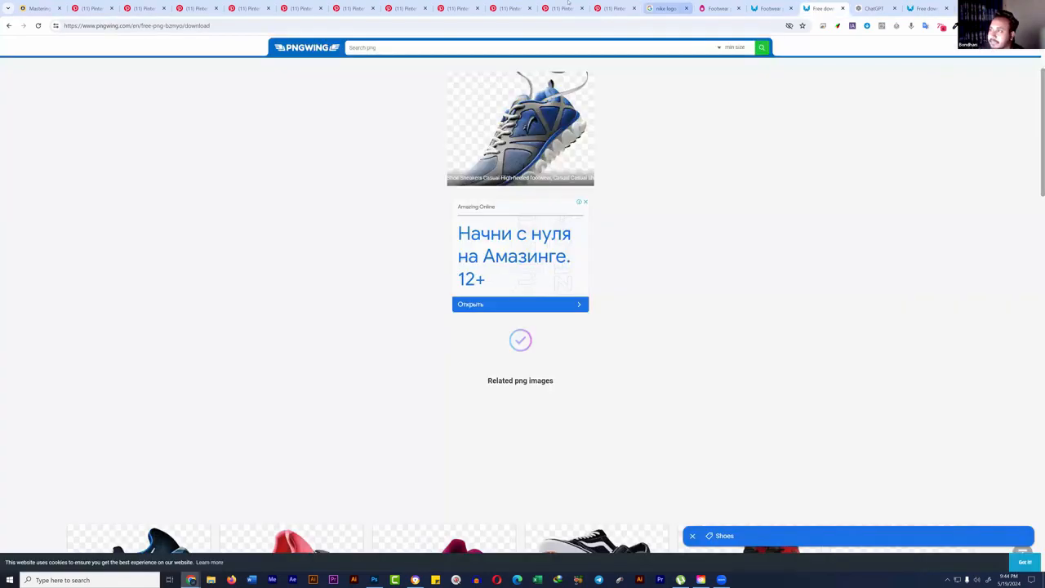
pyautogui.click(667, 7)
pyautogui.click(552, 7)
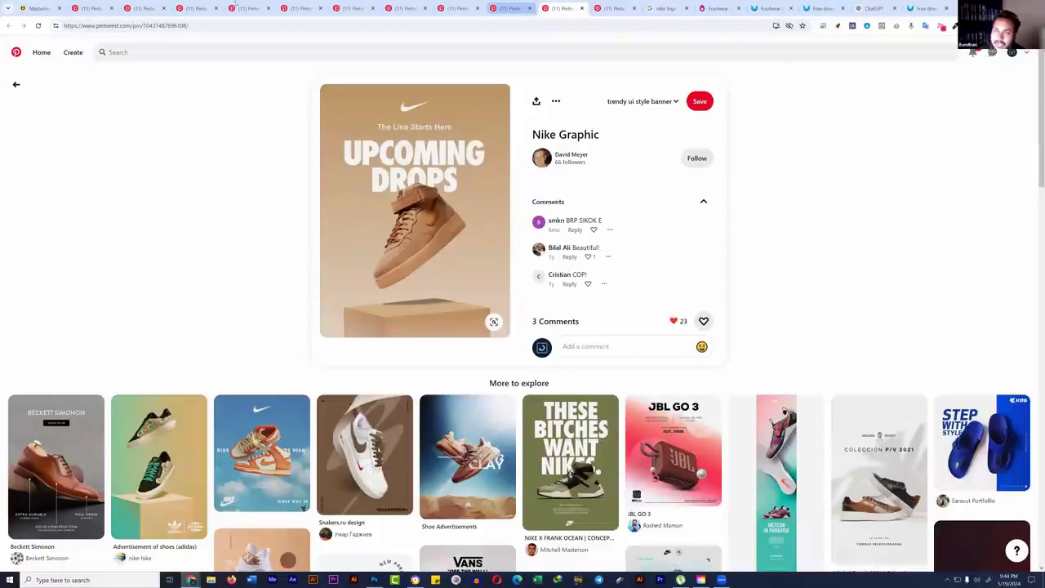
pyautogui.click(458, 7)
pyautogui.click(248, 7)
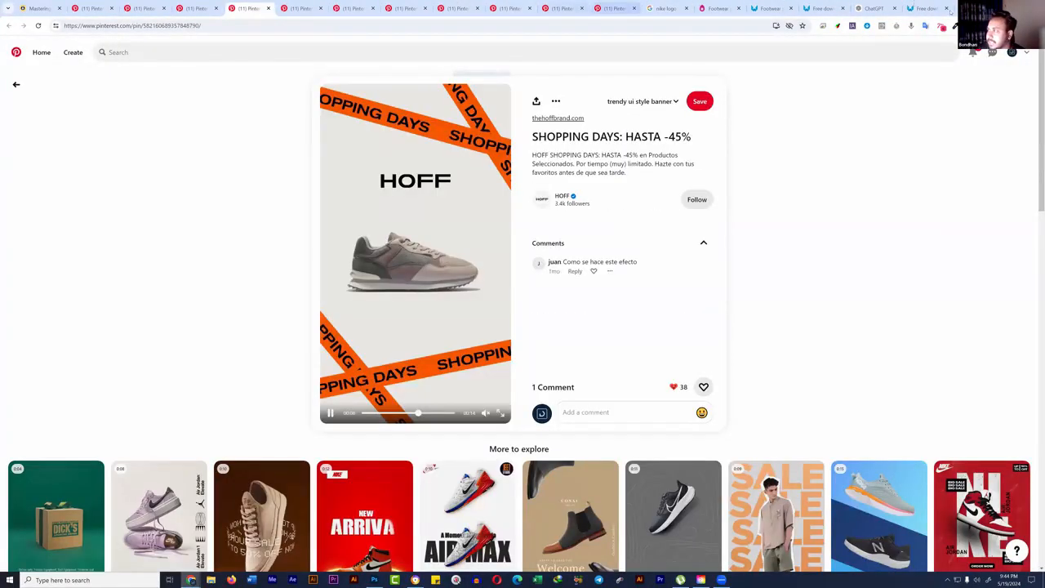
pyautogui.click(824, 8)
pyautogui.click(961, 9)
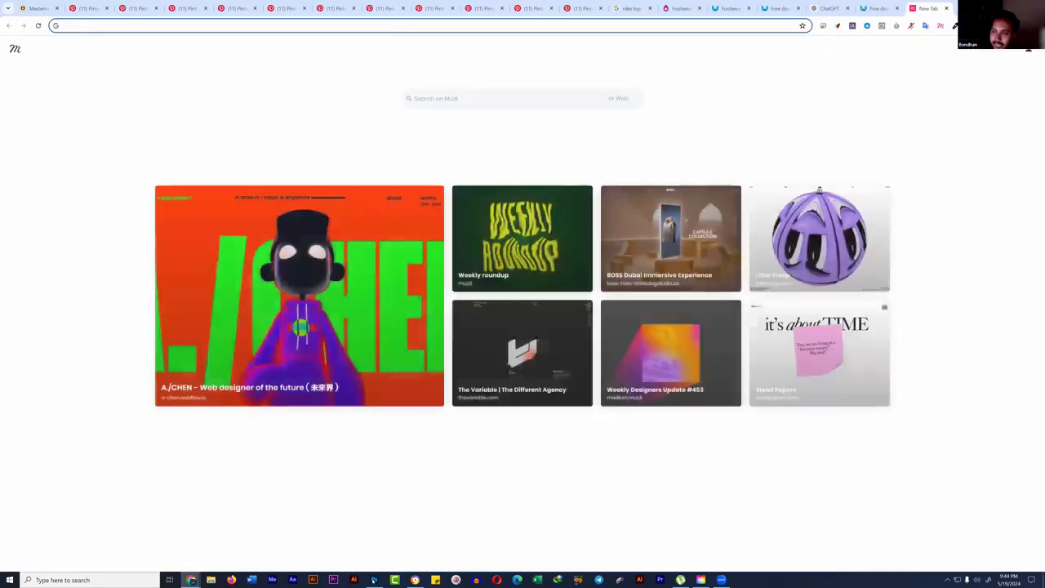
pyautogui.click(374, 580)
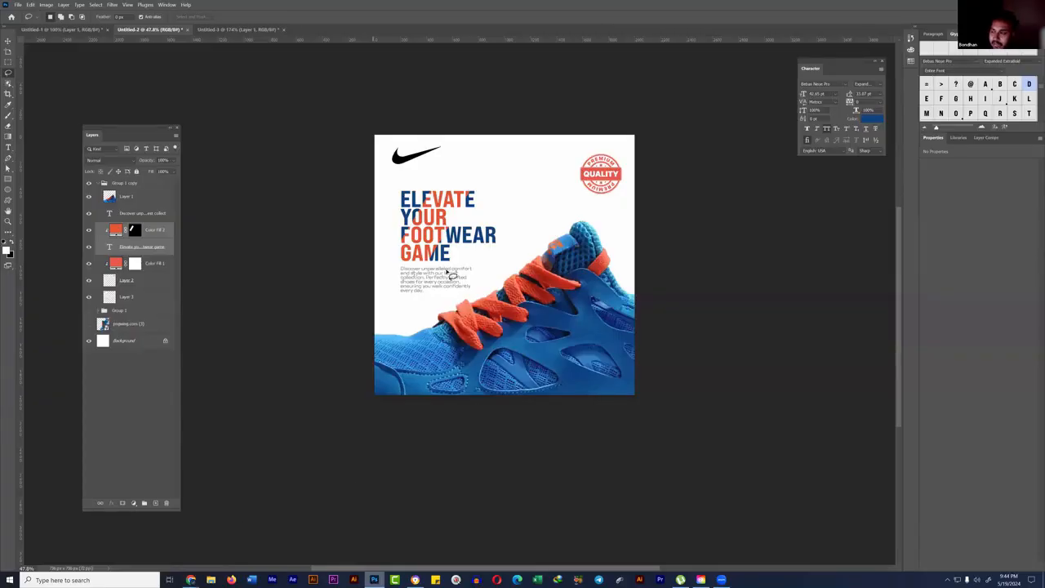
pyautogui.moveTo(417, 167)
pyautogui.mouseDown()
pyautogui.moveTo(527, 191)
pyautogui.moveTo(361, 223)
pyautogui.mouseUp()
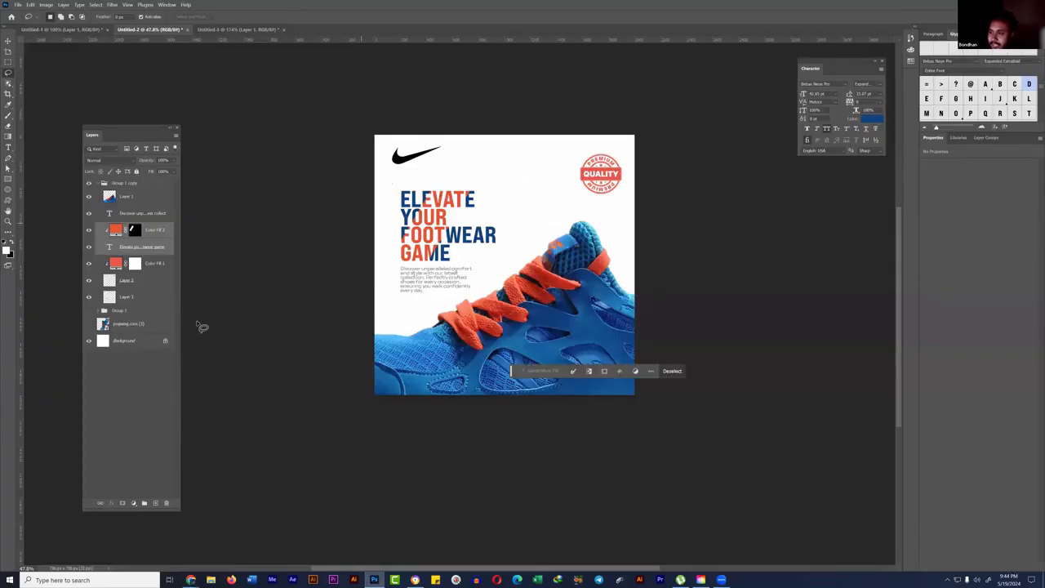
pyautogui.hotkey('ctrl', 'd')
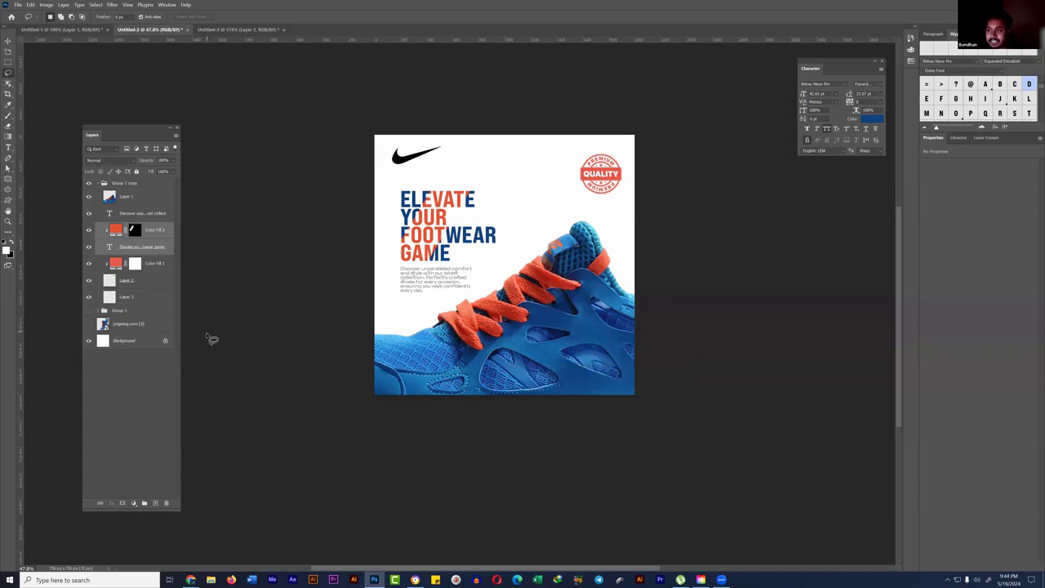
# Step: Switch to Chrome and open the freepik.com website in the new tab
pyautogui.moveTo(191, 580)
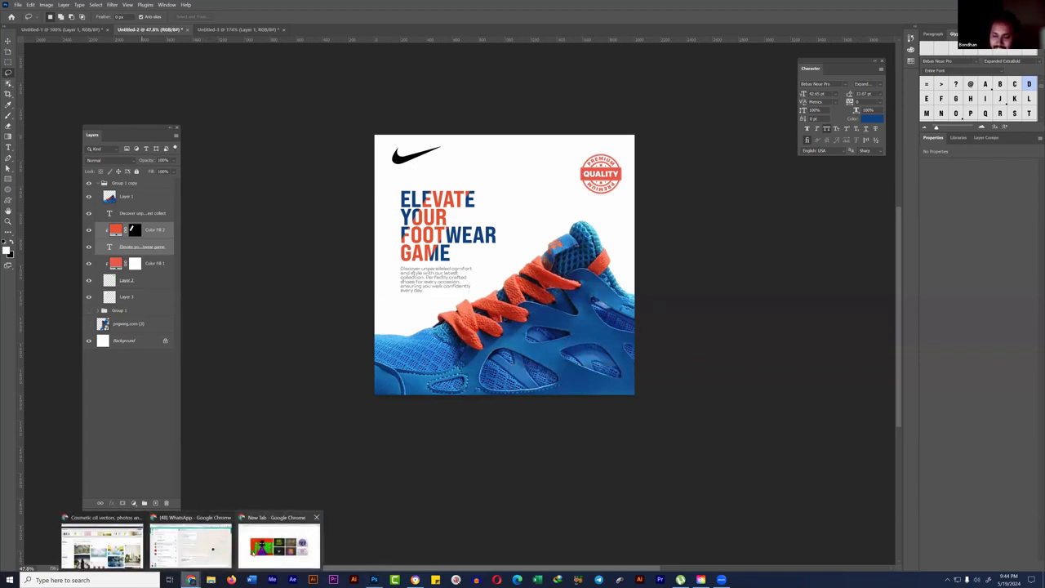
pyautogui.click(277, 543)
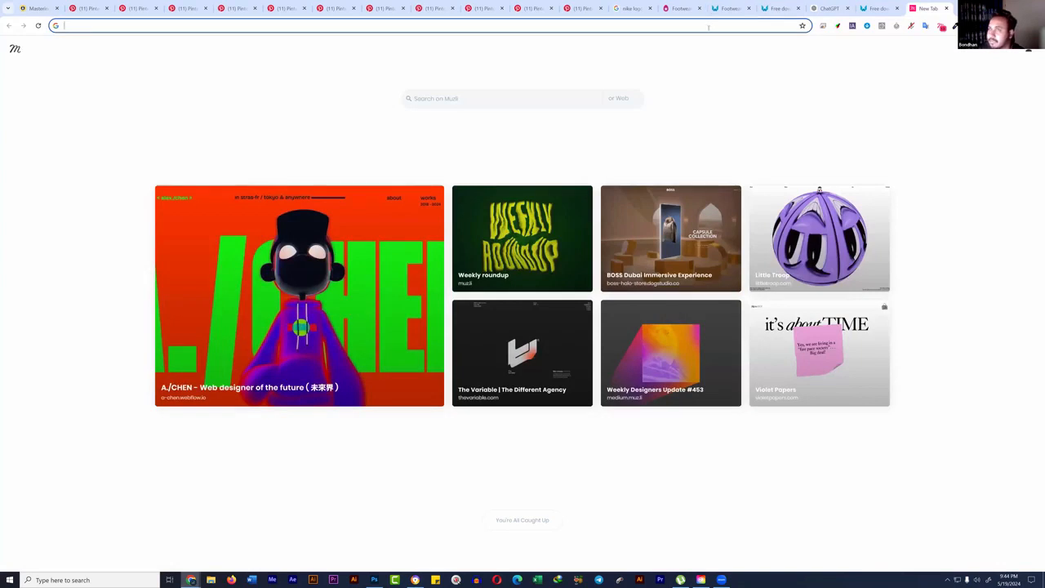
pyautogui.click(709, 26)
pyautogui.write('freepik')
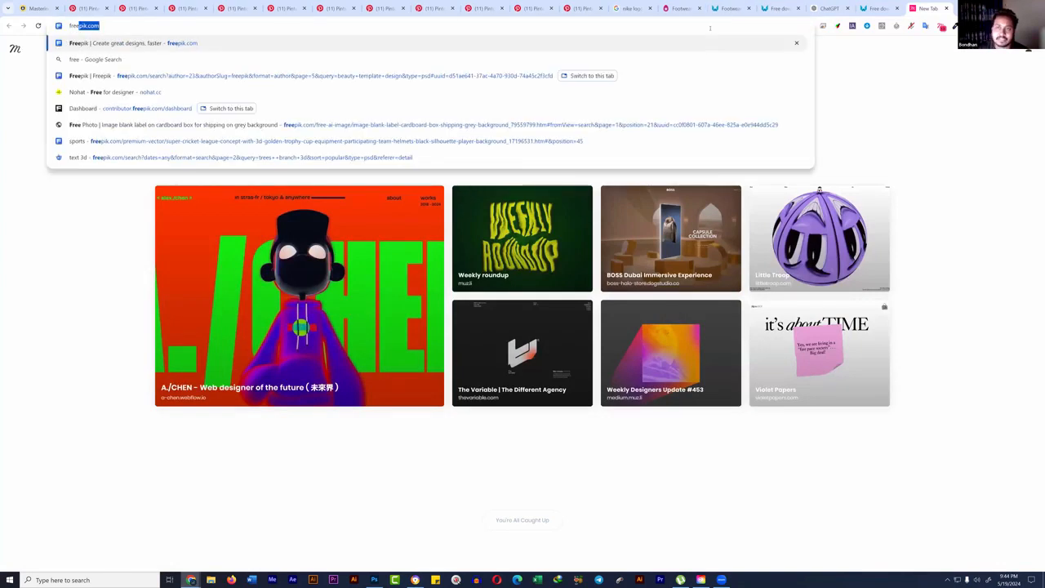
pyautogui.press('Return')
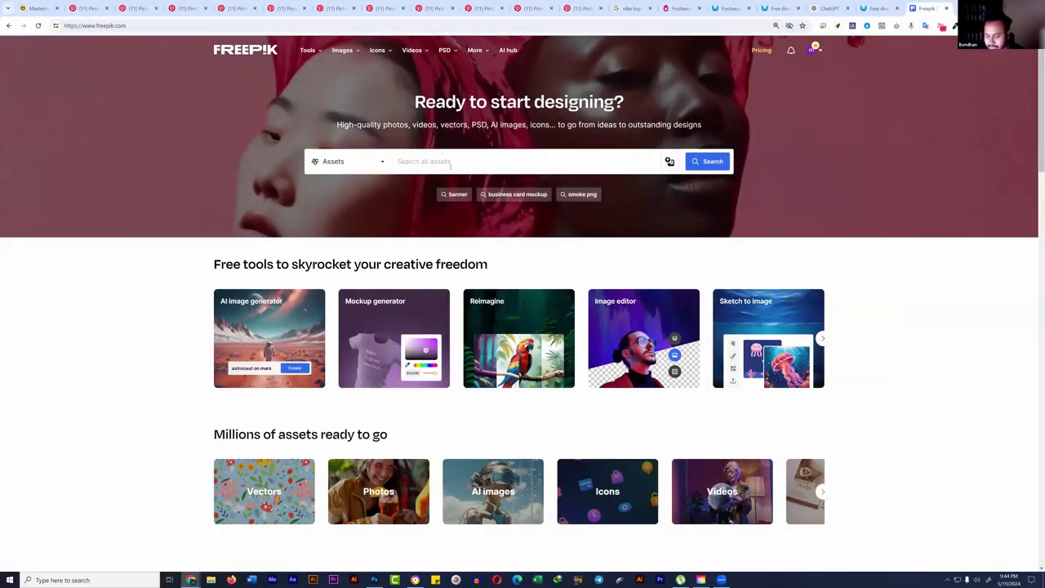
# Step: Search all Freepik assets for "sky"
pyautogui.click(450, 163)
pyautogui.write('sky')
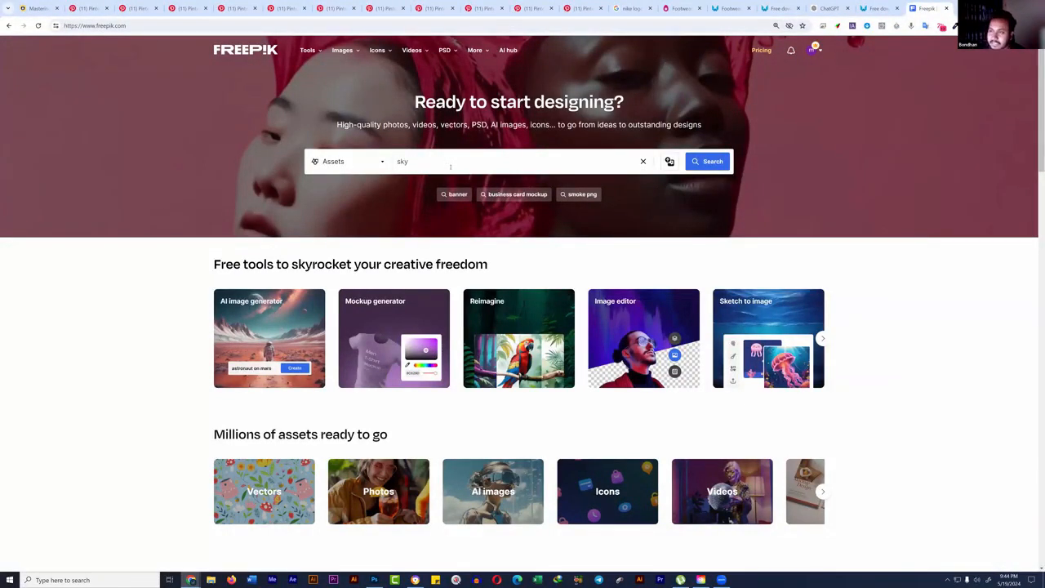
pyautogui.press('Return')
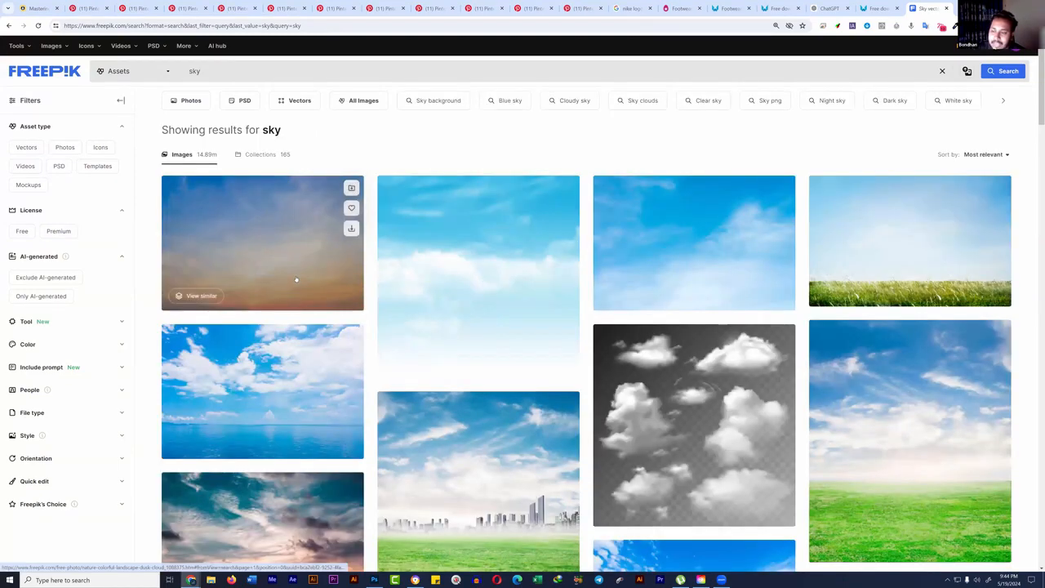
# Step: Look through the Freepik sky results for an image that could serve as the banner background
pyautogui.scroll(-3, 297, 279)
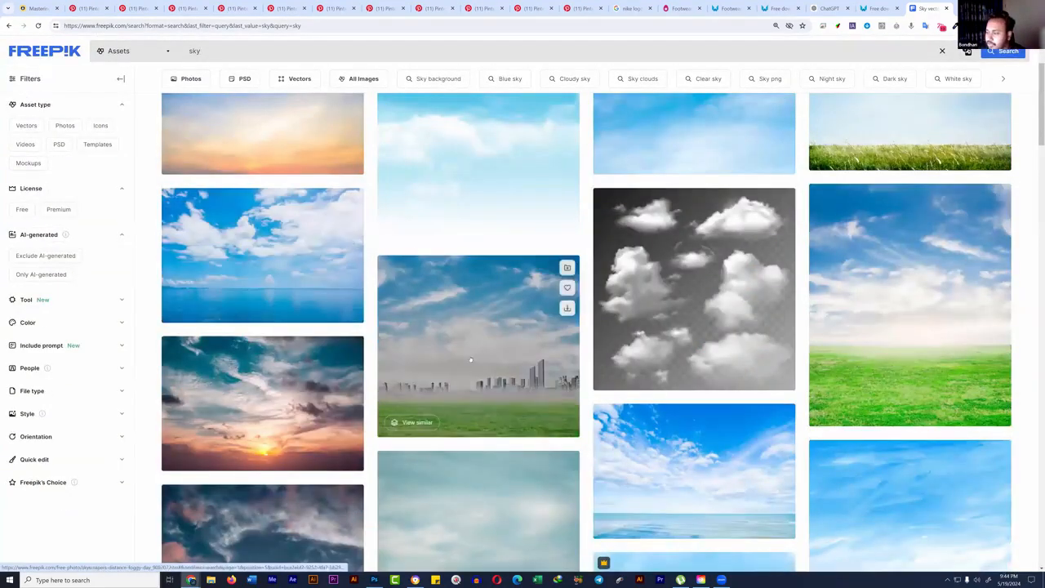
pyautogui.scroll(3, 475, 361)
pyautogui.scroll(-5, 475, 360)
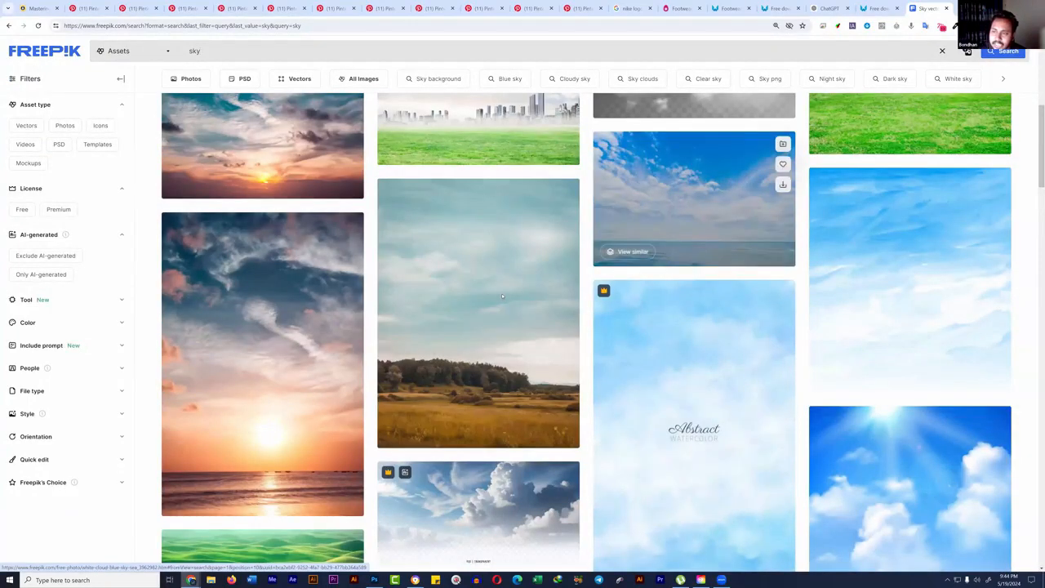
pyautogui.scroll(-1, 501, 293)
pyautogui.scroll(-3, 503, 295)
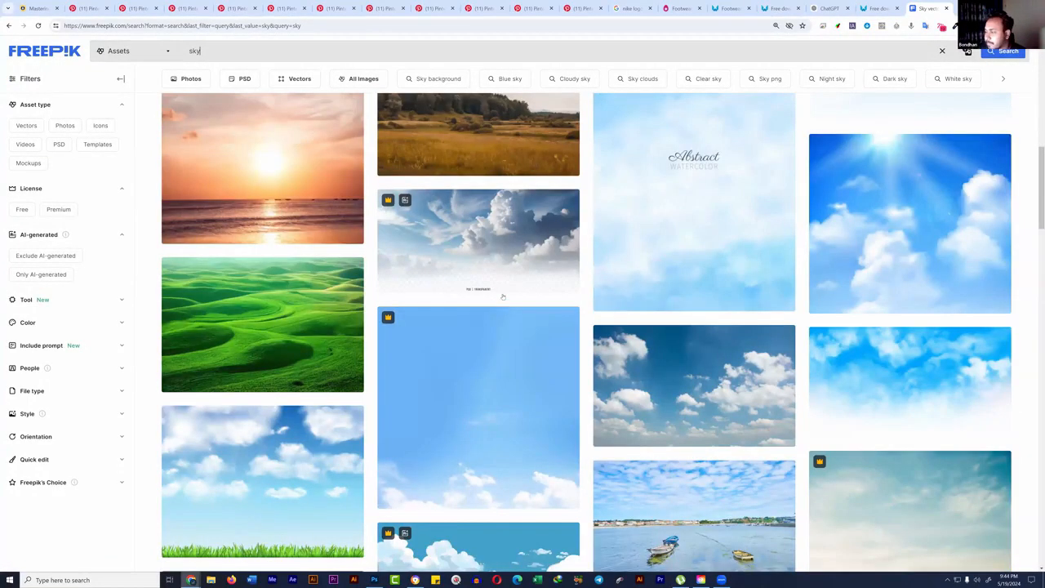
pyautogui.scroll(-4, 503, 297)
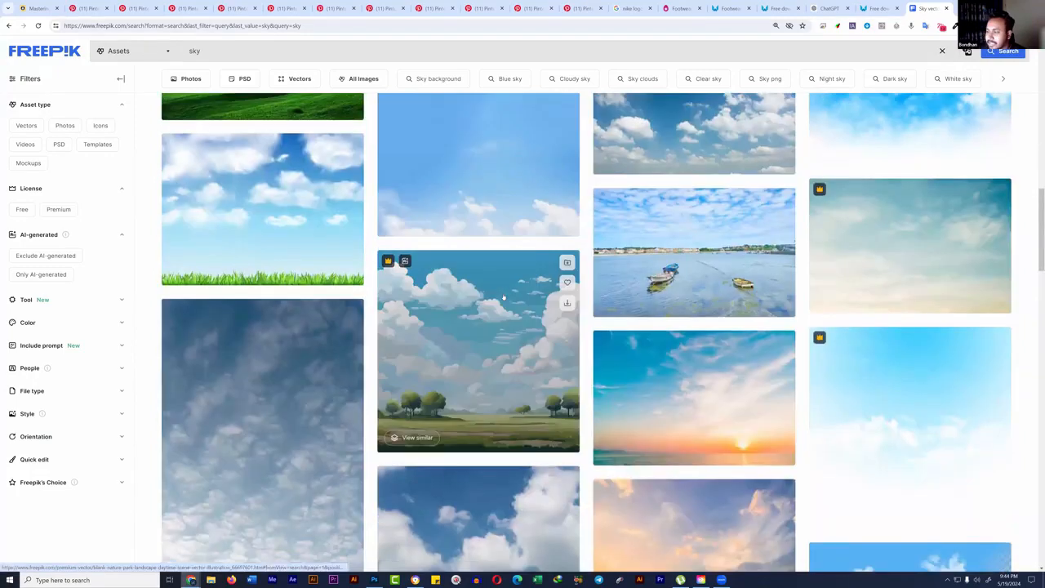
pyautogui.scroll(2, 504, 298)
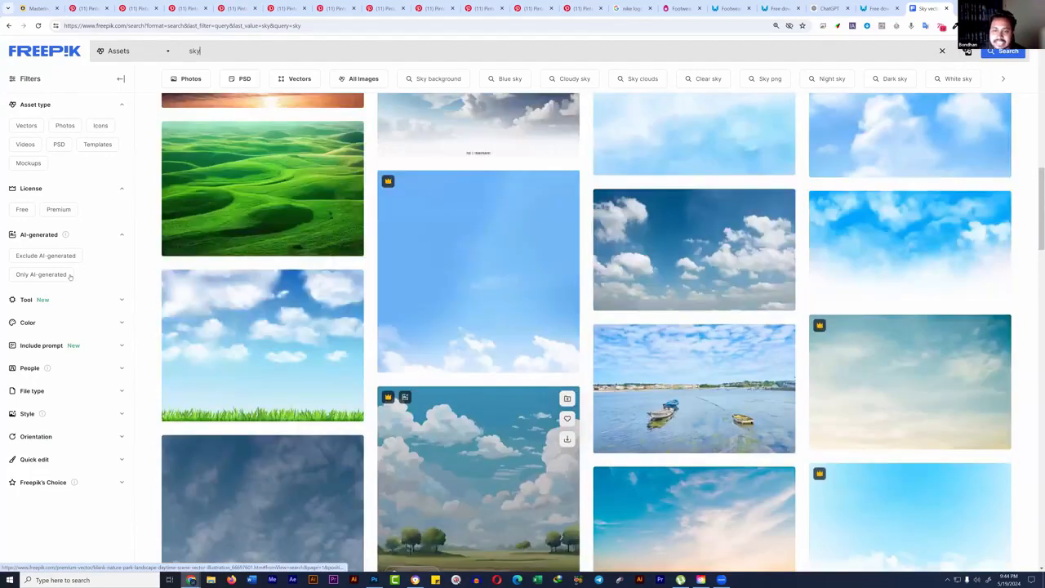
# Step: Filter the sky results to only AI-generated images, look through them, and return to the unfiltered results
pyautogui.click(65, 275)
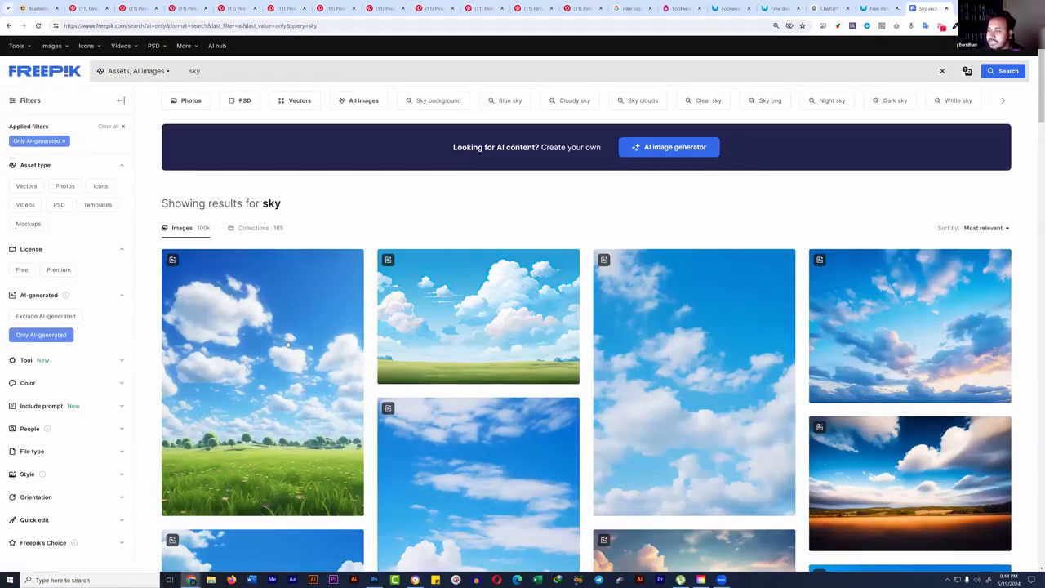
pyautogui.scroll(-4, 287, 343)
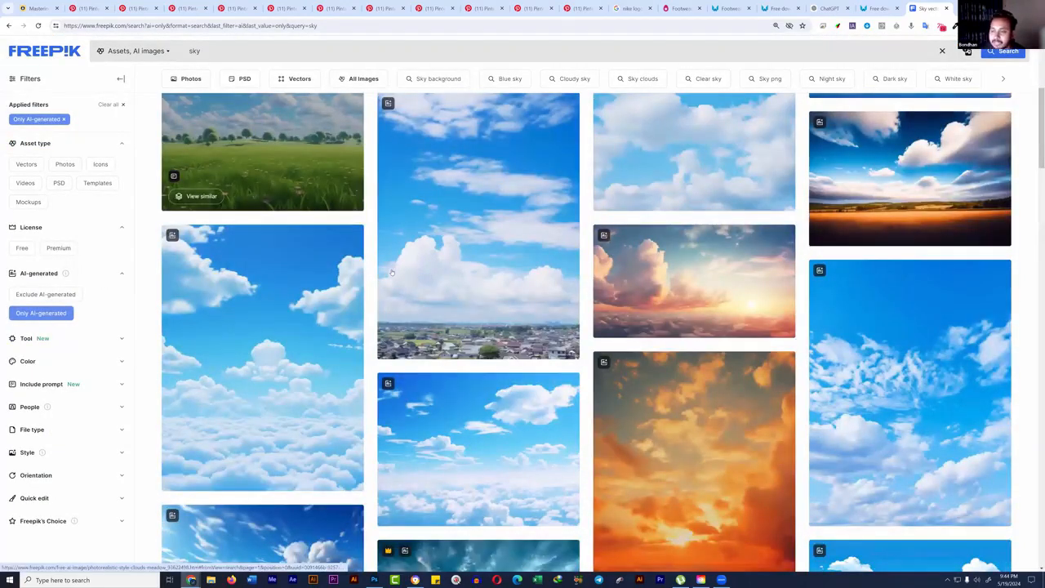
pyautogui.scroll(-3, 392, 272)
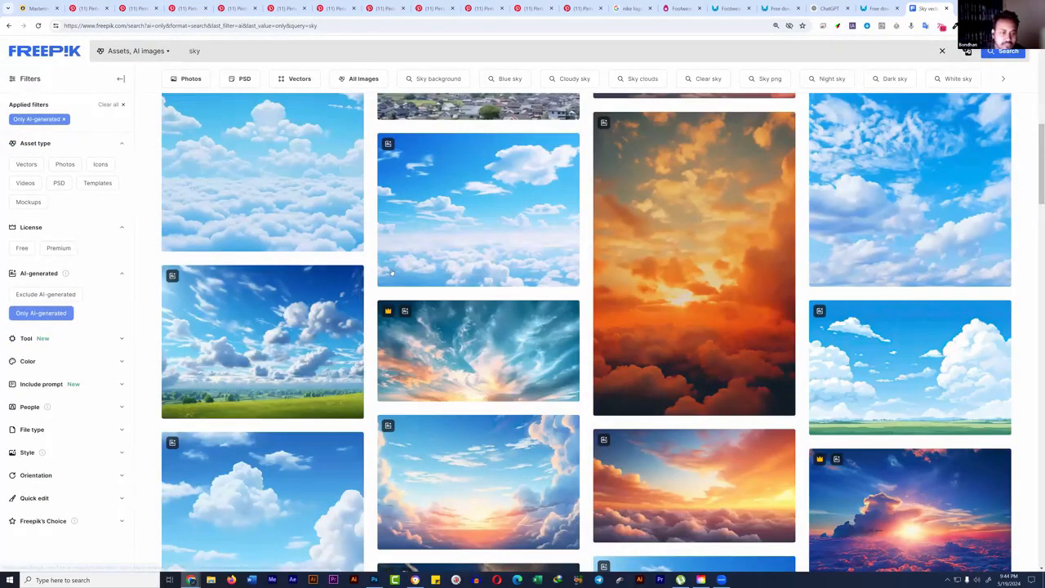
pyautogui.scroll(-4, 392, 276)
pyautogui.scroll(-3, 395, 282)
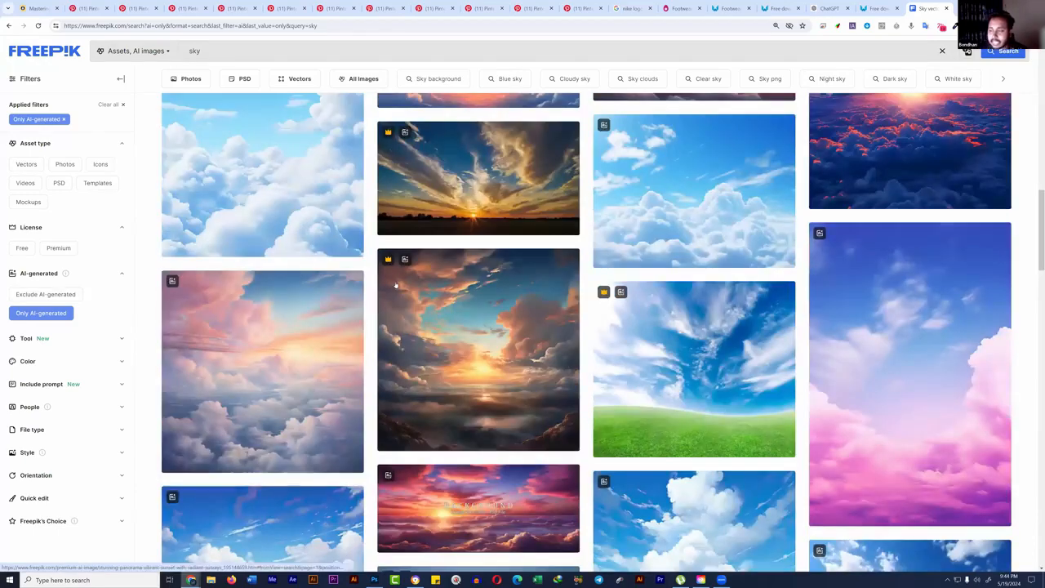
pyautogui.scroll(-3, 398, 290)
pyautogui.scroll(-3, 397, 287)
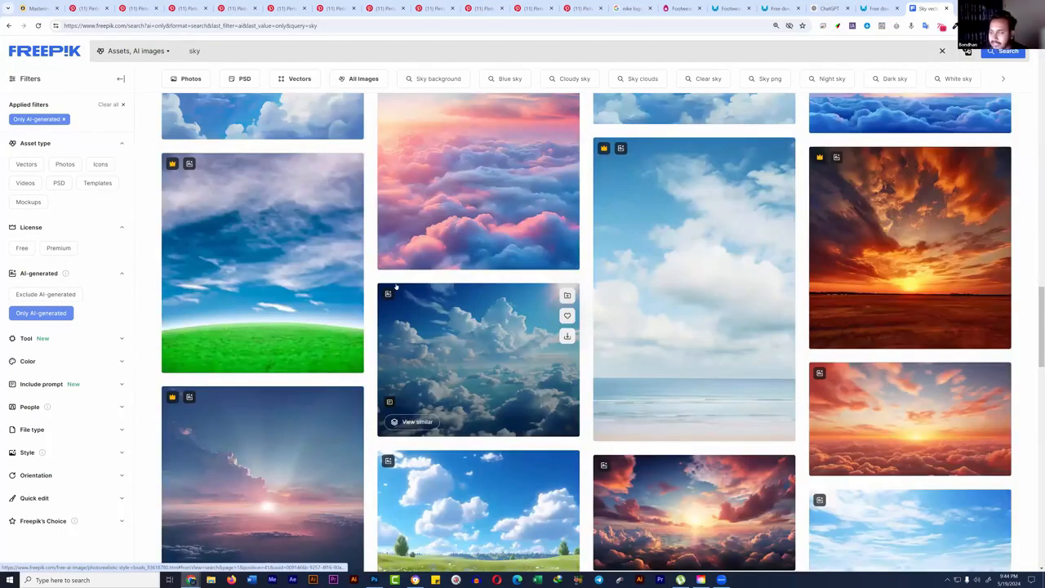
pyautogui.scroll(-5, 152, 286)
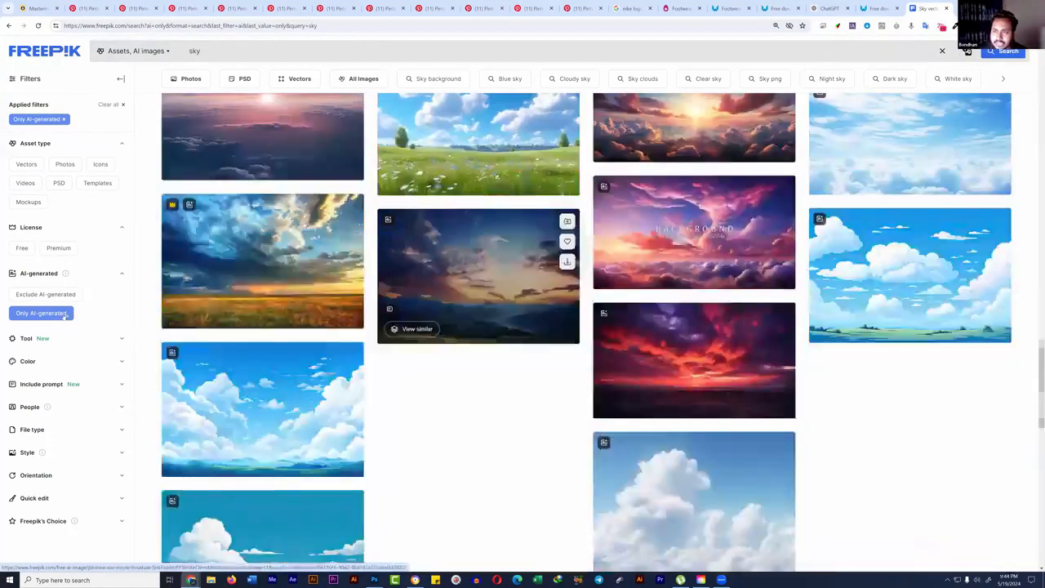
pyautogui.scroll(-2, 264, 281)
pyautogui.hotkey('alt', 'Left')
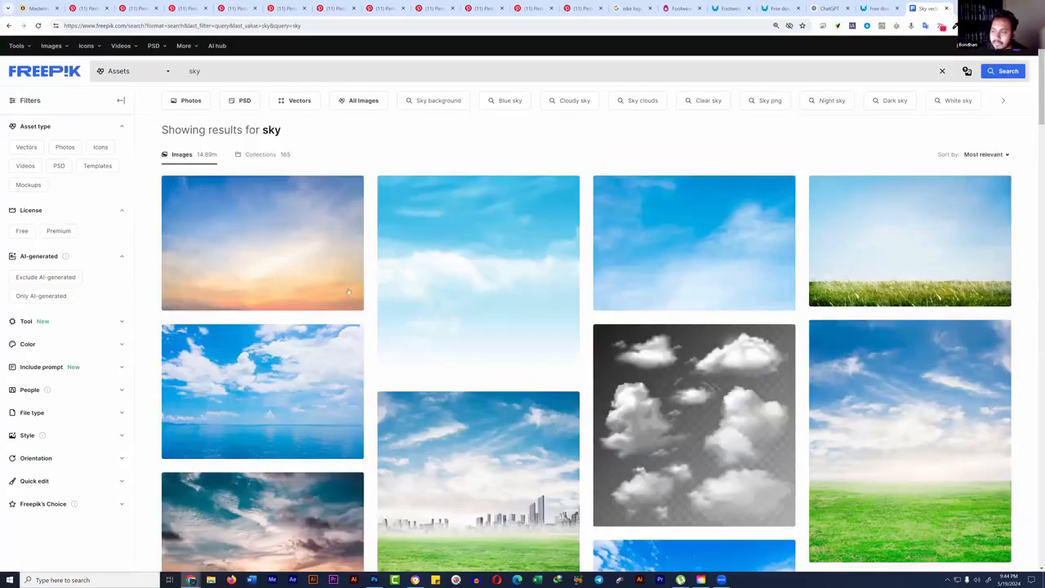
# Step: Browse further down the unfiltered Freepik sky results for a soft cloudy sky background
pyautogui.scroll(-5, 479, 318)
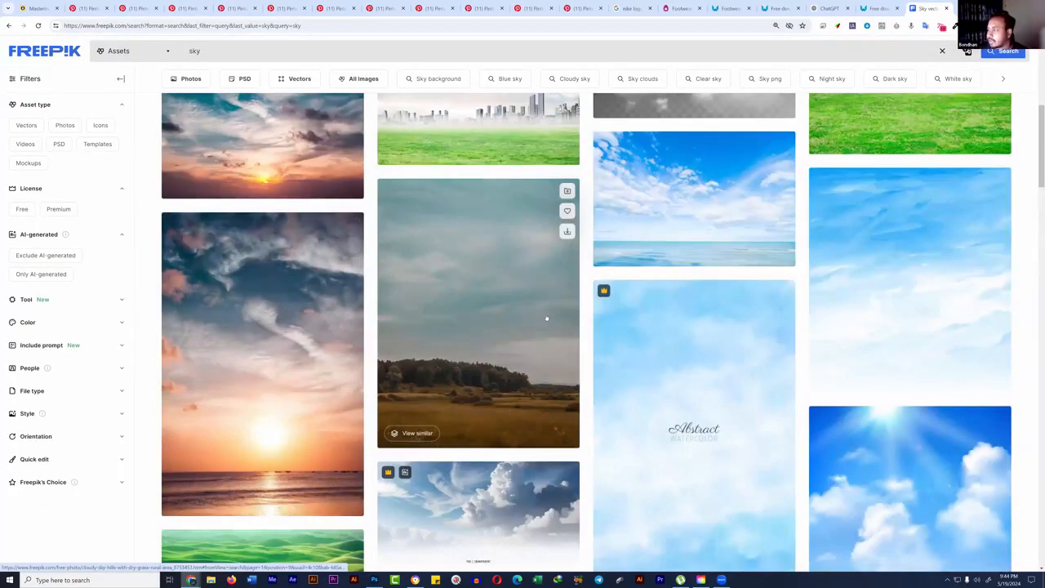
pyautogui.scroll(-2, 546, 317)
pyautogui.scroll(2, 831, 313)
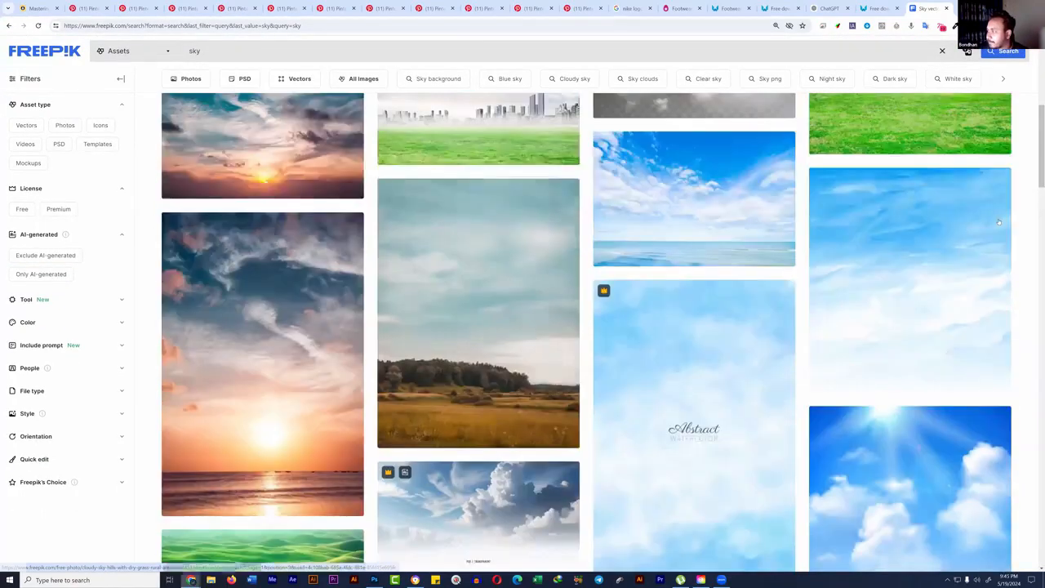
pyautogui.scroll(-1, 695, 344)
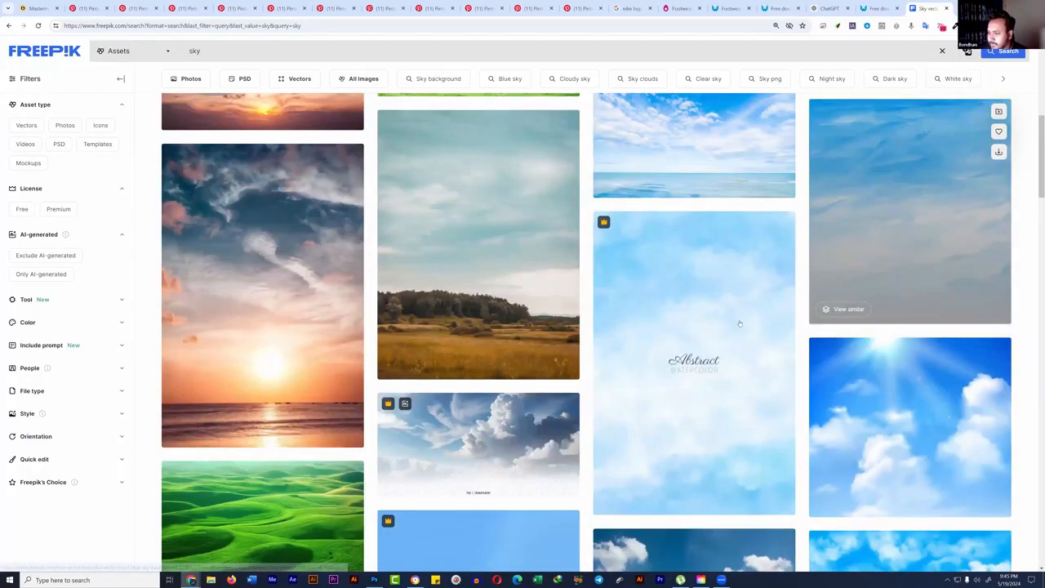
pyautogui.scroll(-2, 740, 324)
pyautogui.scroll(-3, 369, 287)
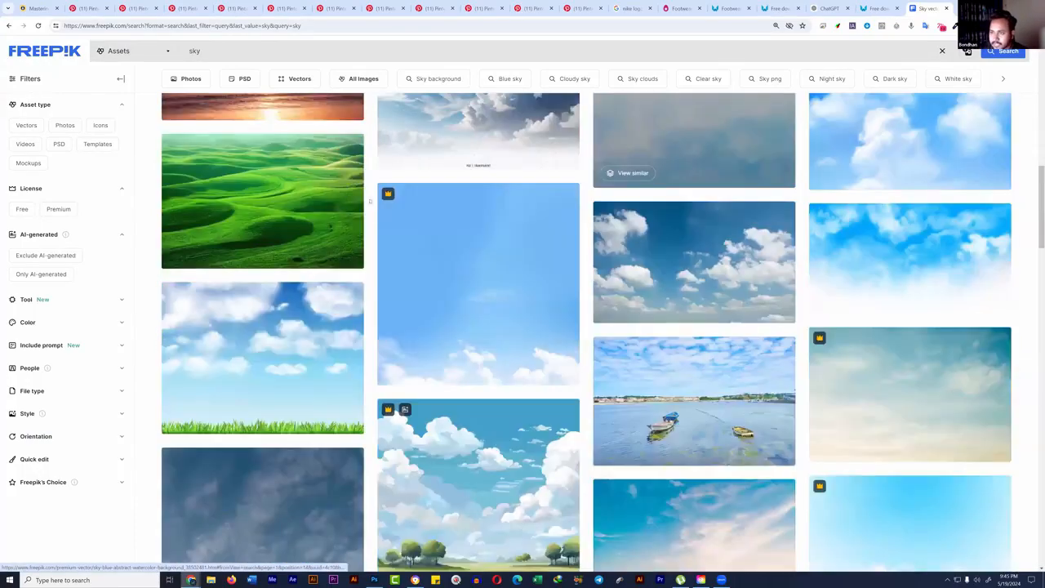
pyautogui.scroll(-6, 370, 200)
pyautogui.scroll(-1, 586, 300)
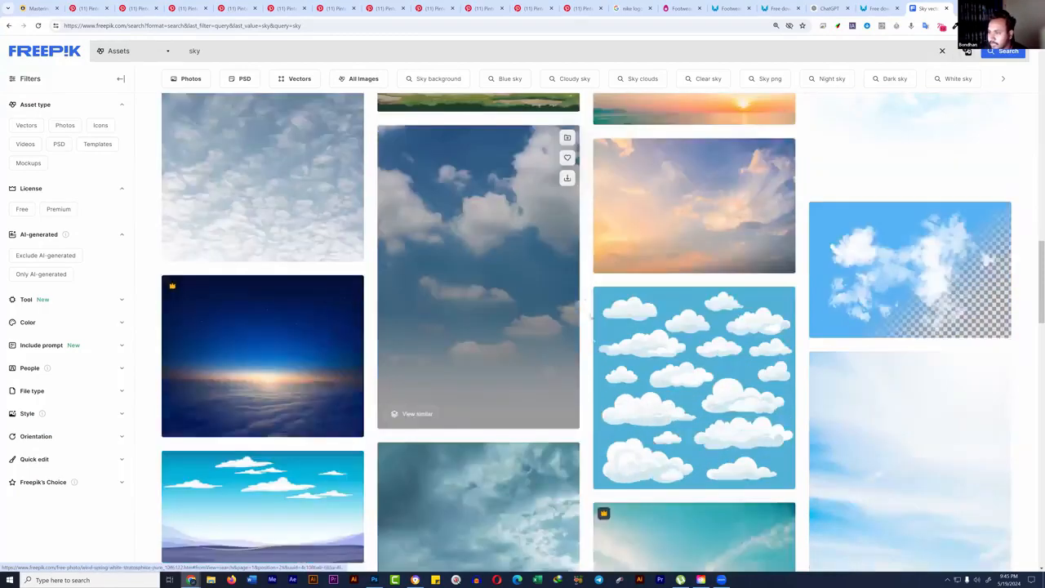
pyautogui.scroll(-4, 586, 301)
pyautogui.scroll(-1, 782, 220)
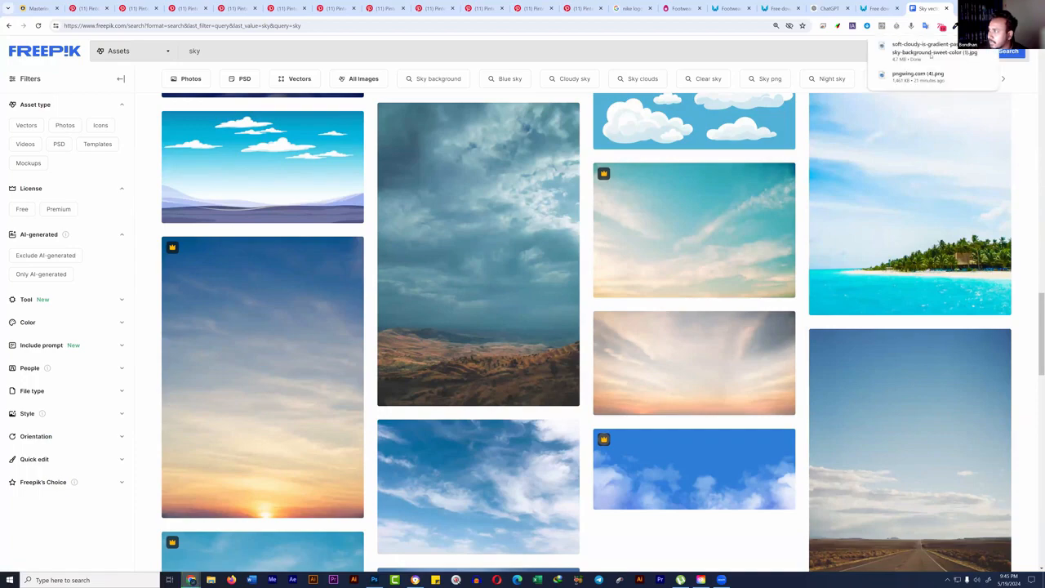
# Step: Place the downloaded soft-cloudy pastel sky image in the Untitled-2 Photoshop document, enlarge it, and move its layer directly above Background
pyautogui.moveTo(931, 55); pyautogui.dragTo(508, 239)
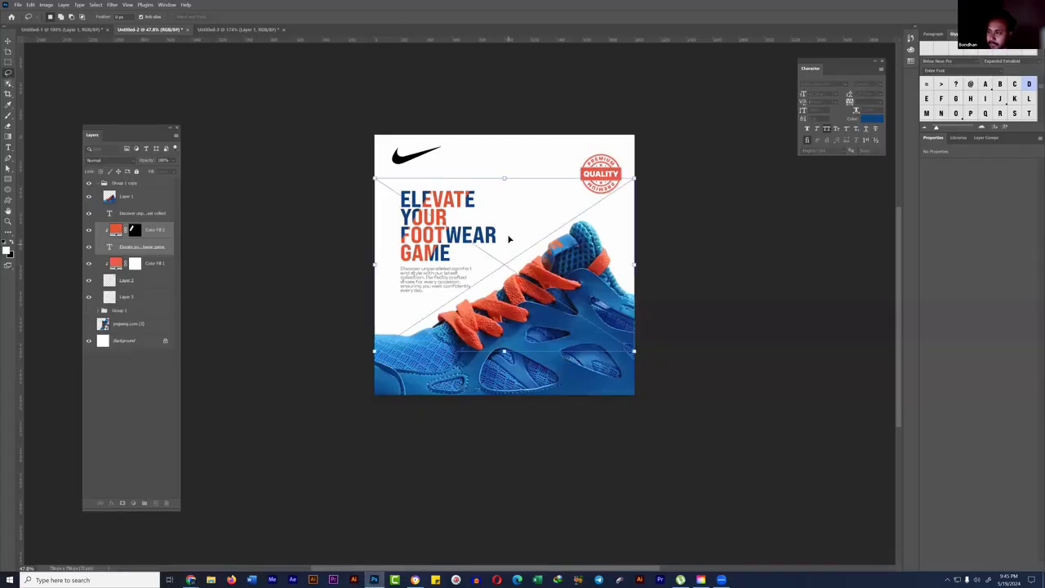
pyautogui.moveTo(505, 177); pyautogui.dragTo(504, 119)
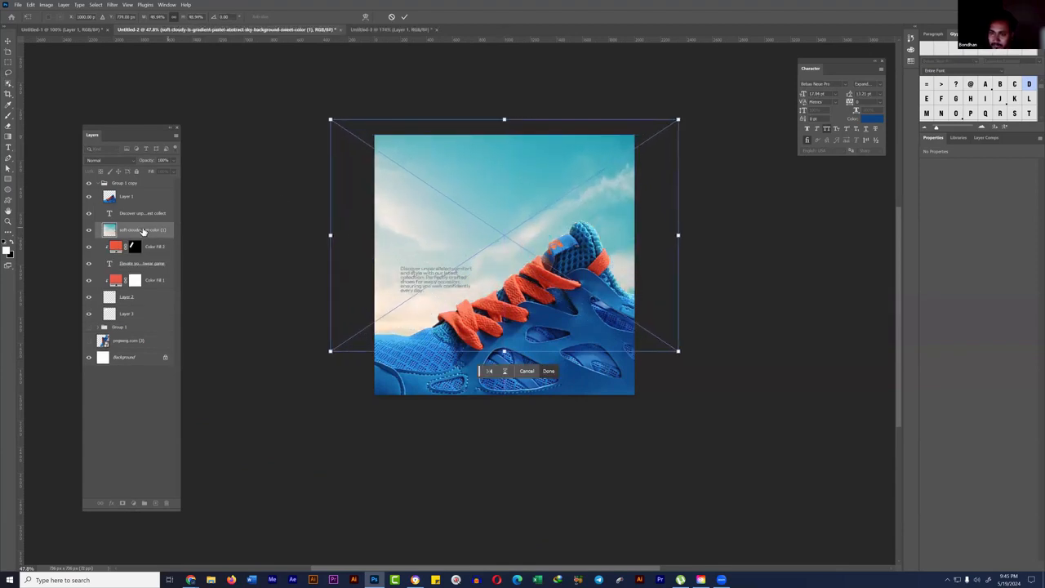
pyautogui.moveTo(143, 231); pyautogui.dragTo(139, 341)
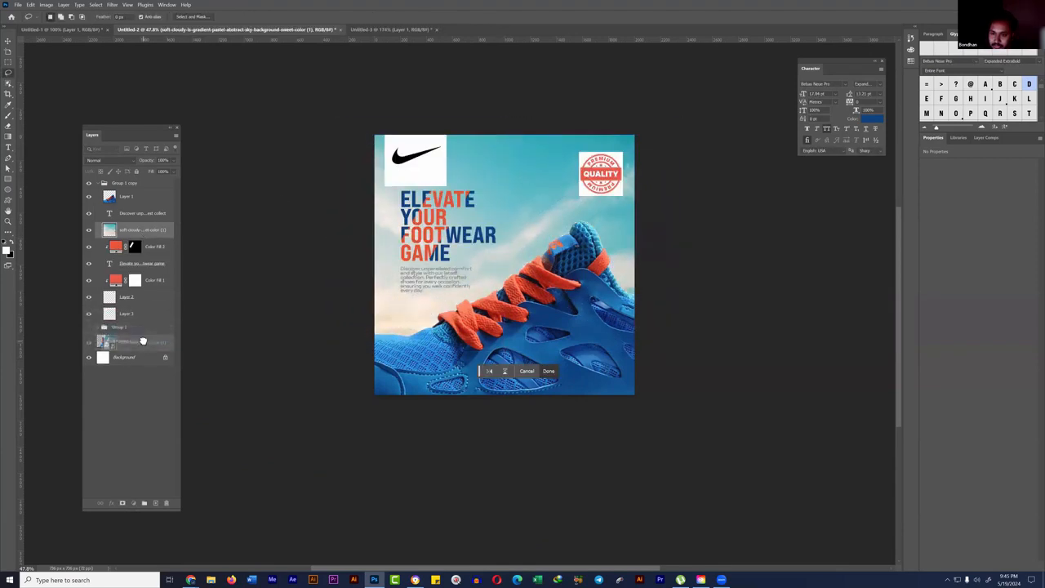
pyautogui.press('Return')
# Step: Scale the sky image up further and shift it upward so it covers the banner behind the shoe
pyautogui.hotkey('ctrl', 't')
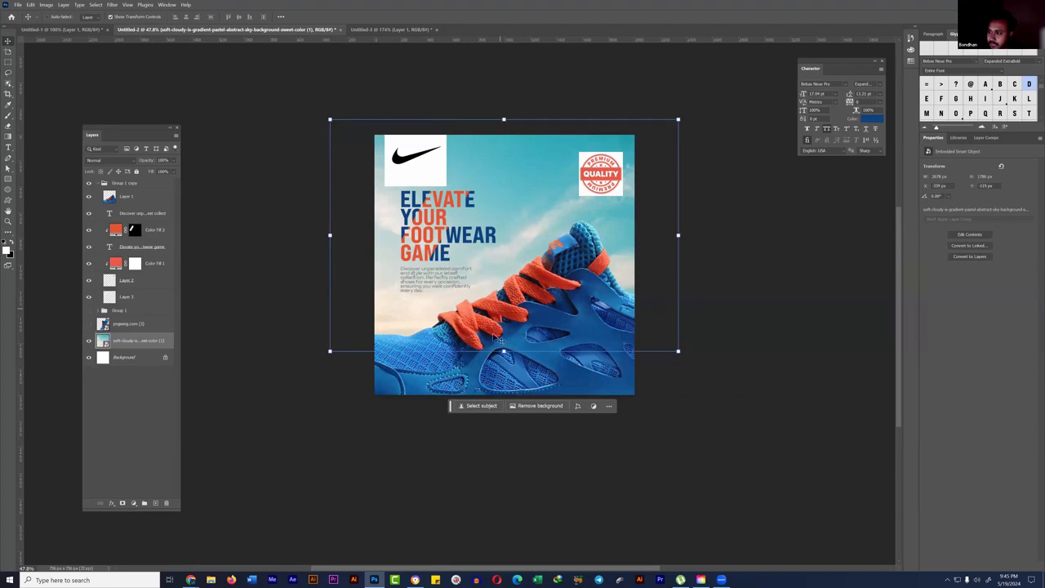
pyautogui.moveTo(504, 359); pyautogui.dragTo(504, 383)
pyautogui.moveTo(526, 338); pyautogui.dragTo(526, 323)
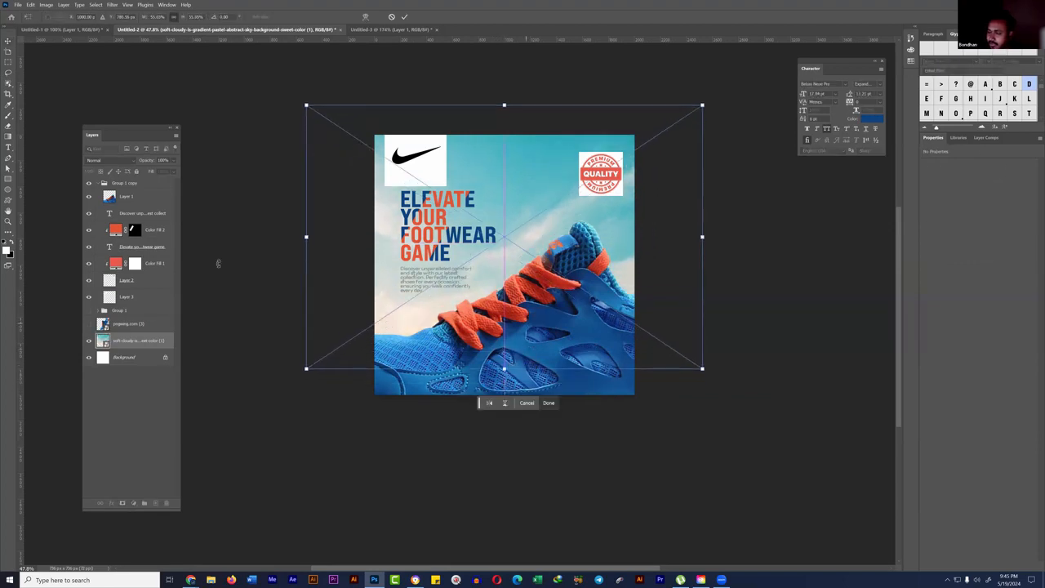
pyautogui.press('Return')
# Step: Select the Premium Quality badge layer, Layer 2, and set its blend mode to Normal
pyautogui.click(172, 278)
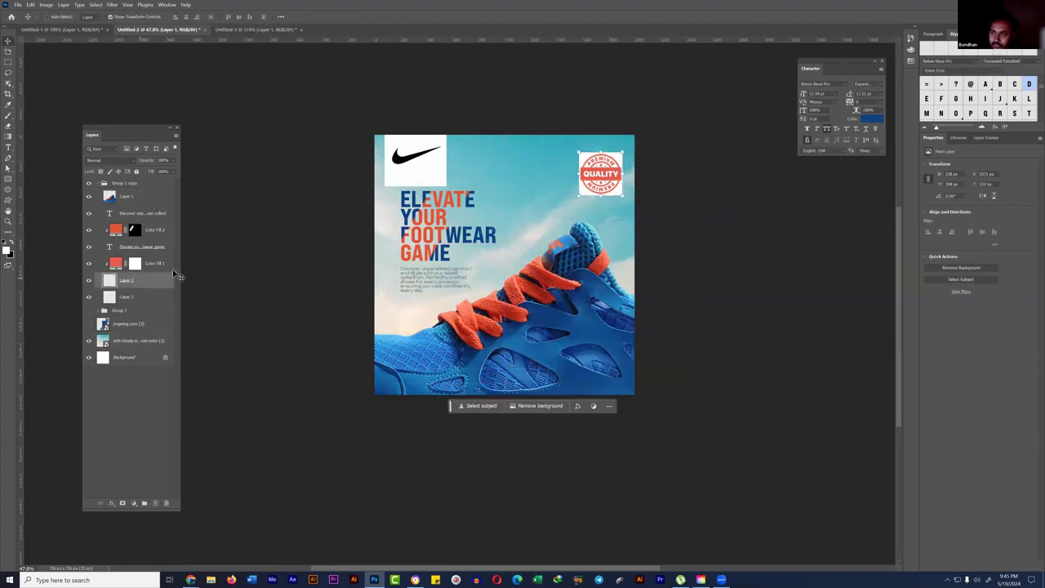
pyautogui.click(126, 160)
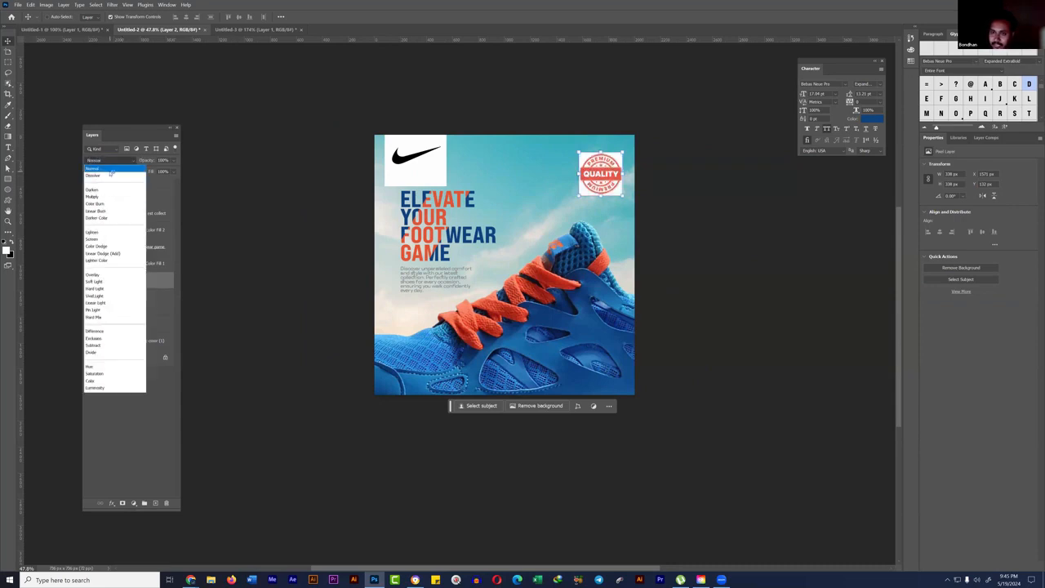
pyautogui.click(92, 168)
pyautogui.moveTo(612, 155); pyautogui.dragTo(690, 204)
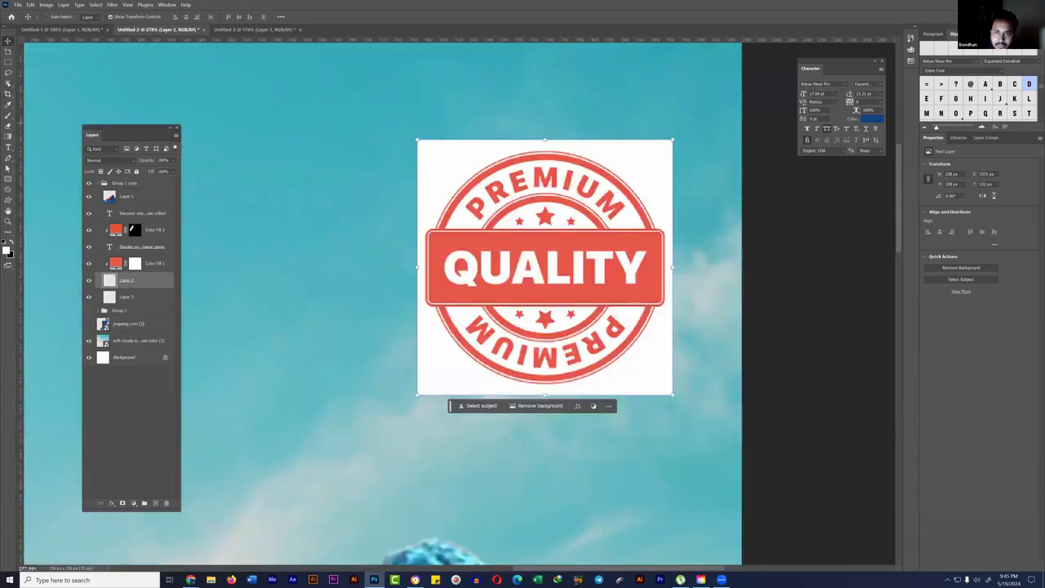
# Step: Try erasing the white area beside the Premium Quality badge with the Background Eraser tool
pyautogui.click(8, 93)
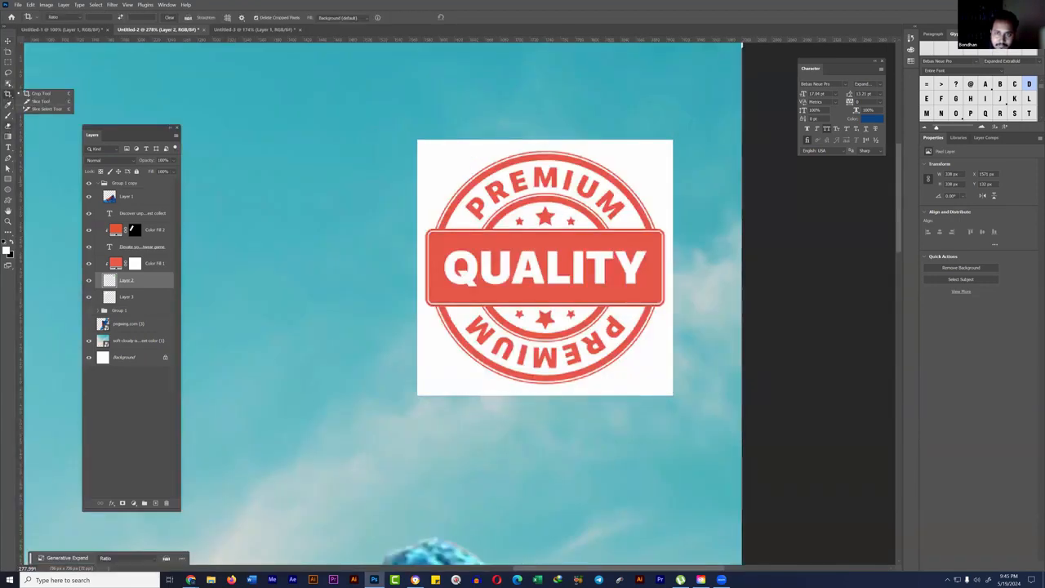
pyautogui.click(9, 126)
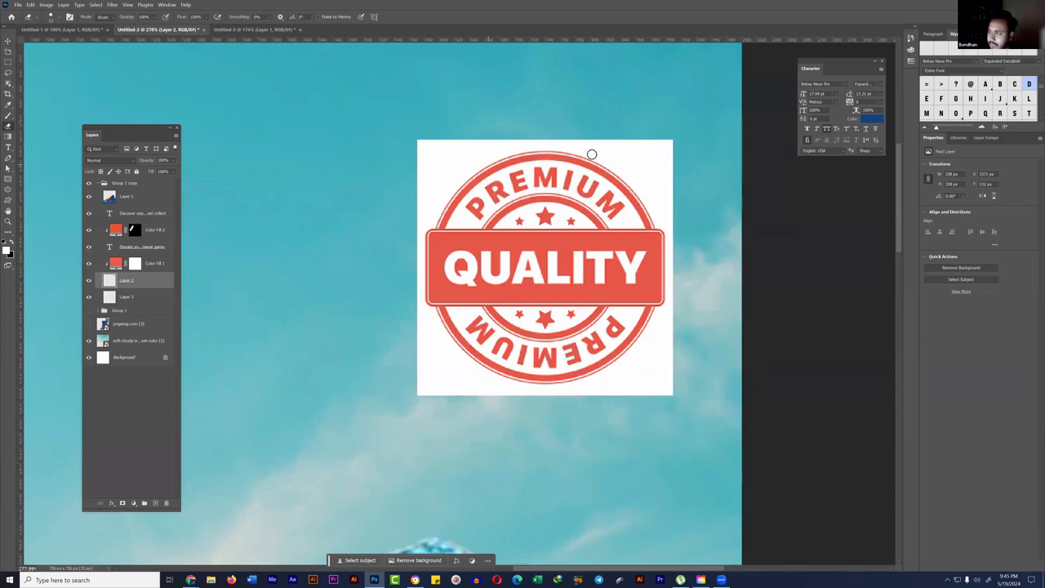
pyautogui.click(9, 232)
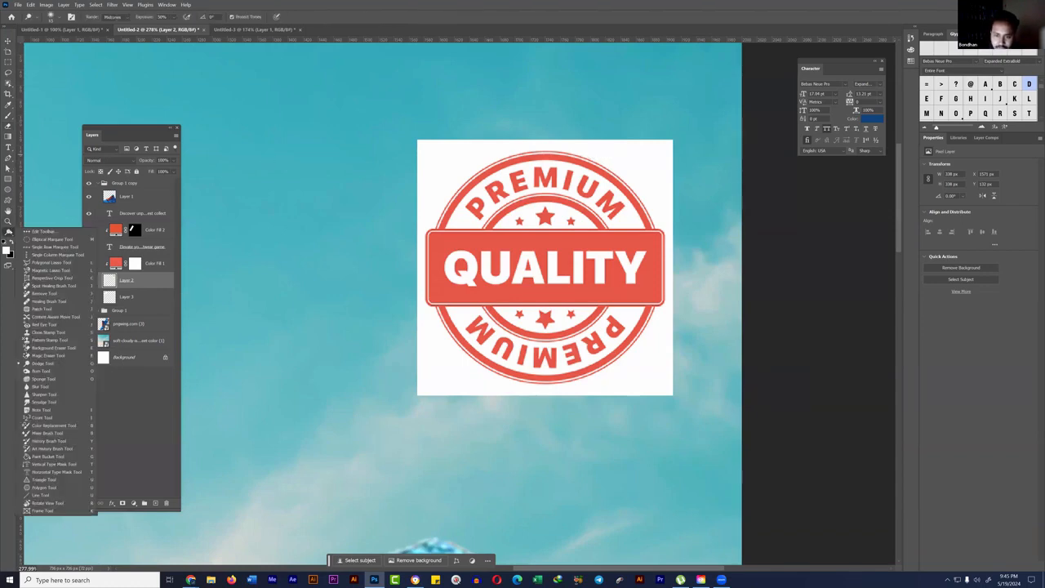
pyautogui.scroll(-1, 60, 431)
pyautogui.scroll(-1, 60, 430)
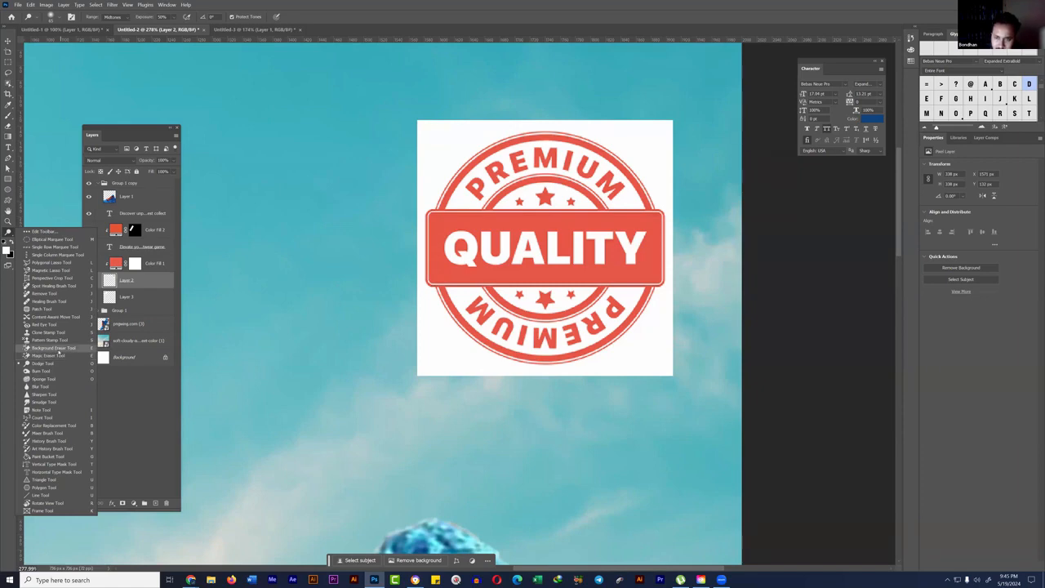
pyautogui.click(58, 351)
pyautogui.click(620, 133)
pyautogui.moveTo(640, 138); pyautogui.dragTo(653, 147)
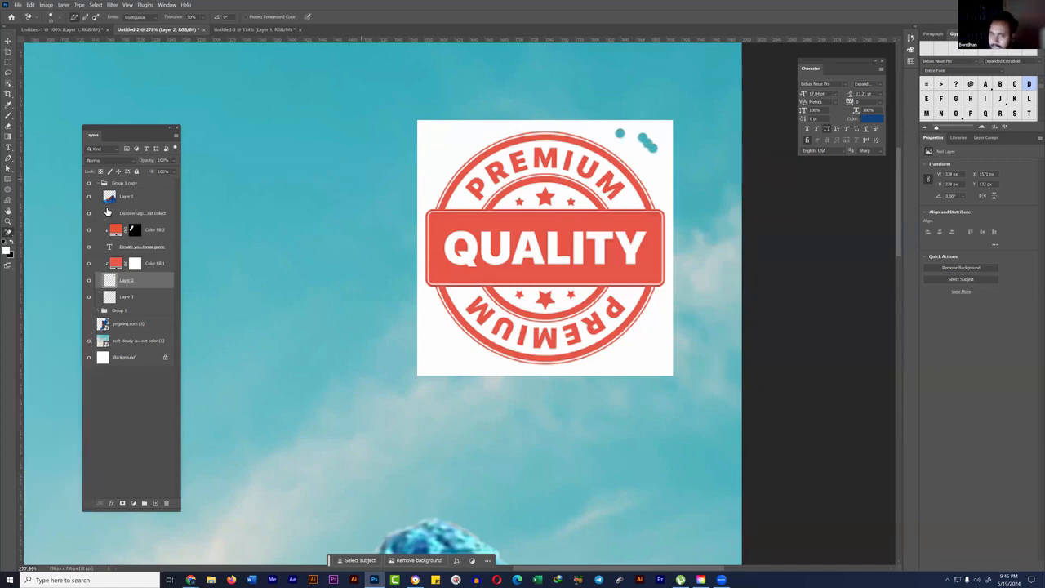
# Step: Remove the white background around the Premium Quality badge with the Magic Eraser tool
pyautogui.rightClick(9, 231)
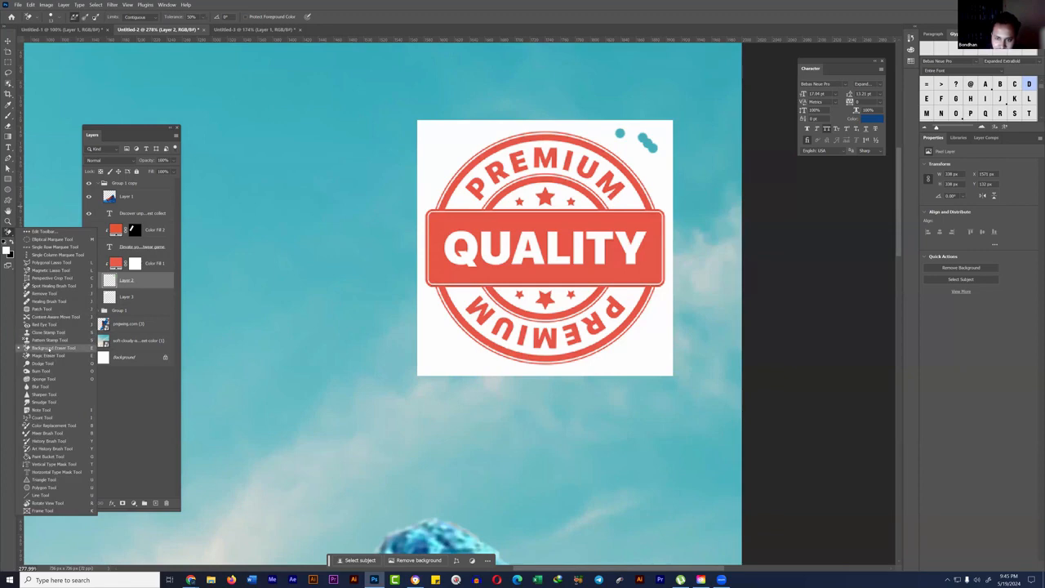
pyautogui.click(49, 356)
pyautogui.click(627, 153)
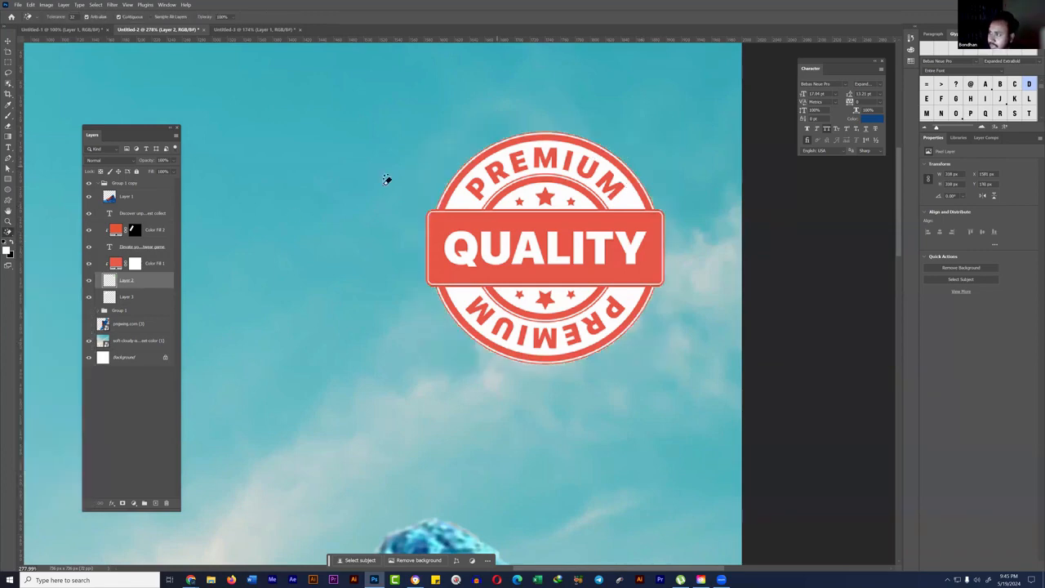
# Step: Remove the white background behind the Nike swoosh on Layer 3 with the Magic Eraser tool
pyautogui.scroll(-5, 392, 245)
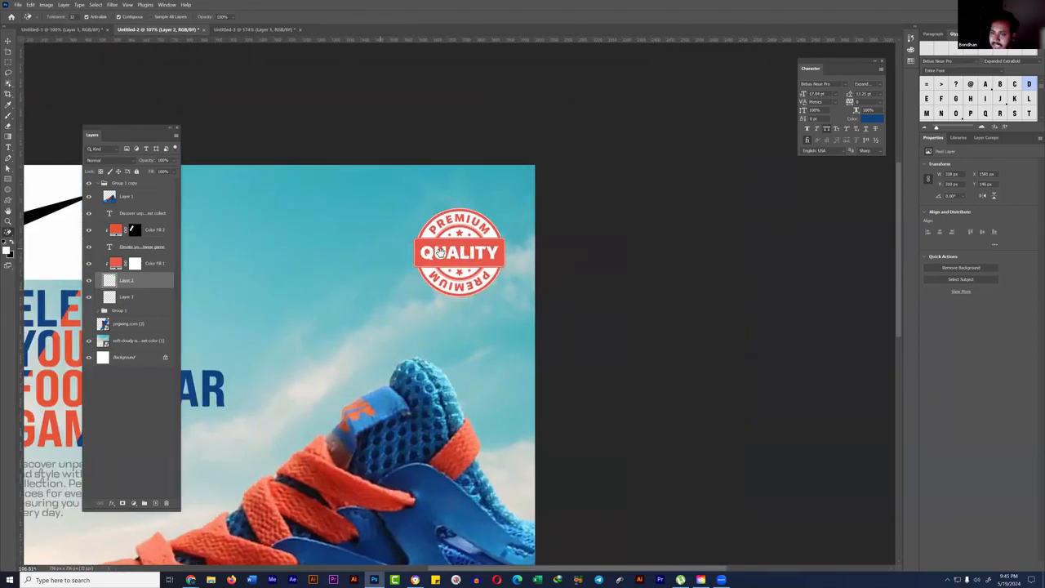
pyautogui.moveTo(440, 252); pyautogui.dragTo(676, 261)
pyautogui.click(161, 298)
pyautogui.scroll(1, 424, 261)
pyautogui.click(468, 256)
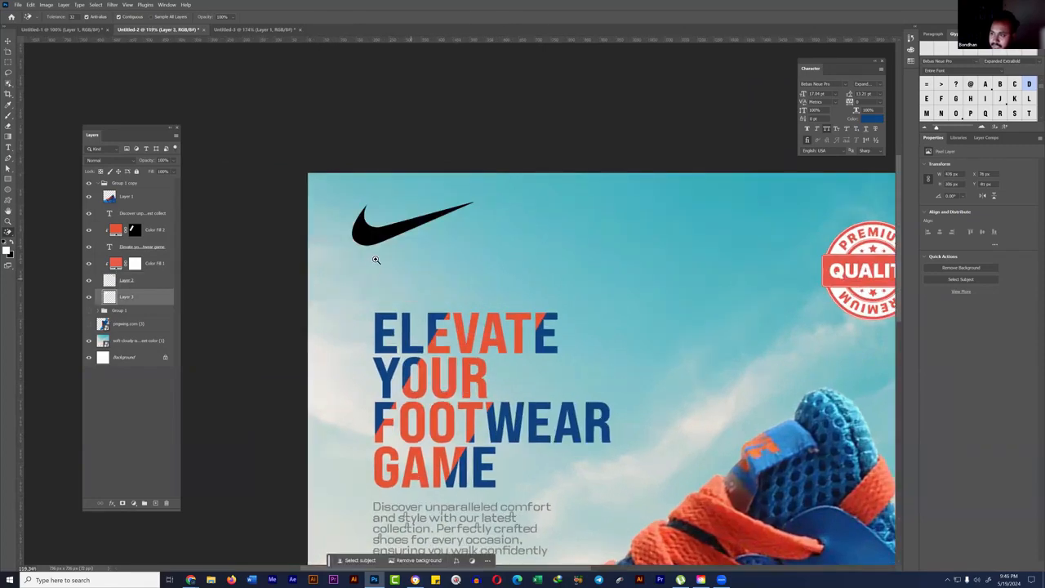
# Step: Select the sky background layer and move the image slightly up and to the left behind the banner elements
pyautogui.moveTo(469, 336); pyautogui.dragTo(125, 325)
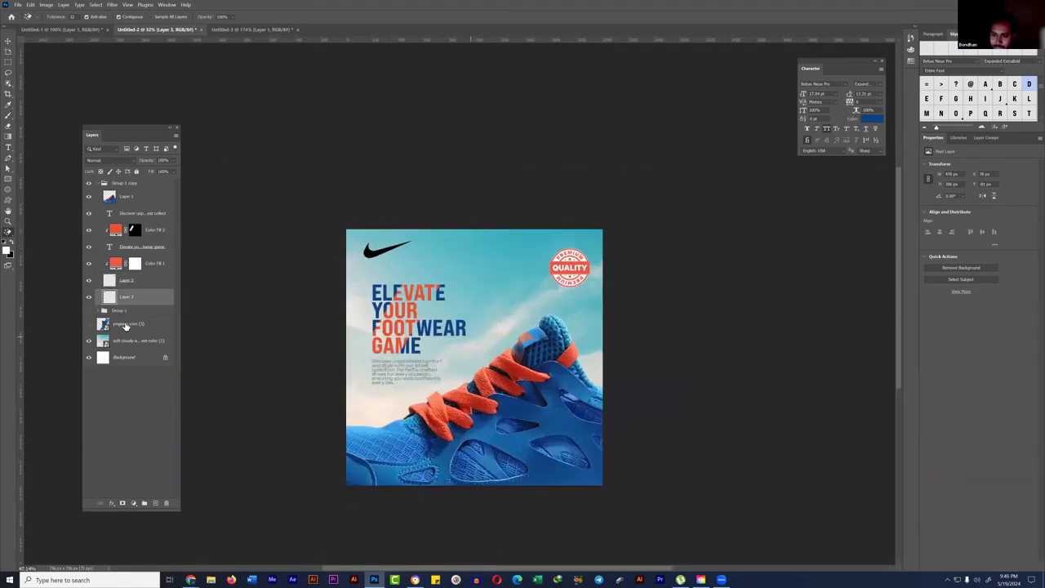
pyautogui.click(131, 339)
pyautogui.press('v')
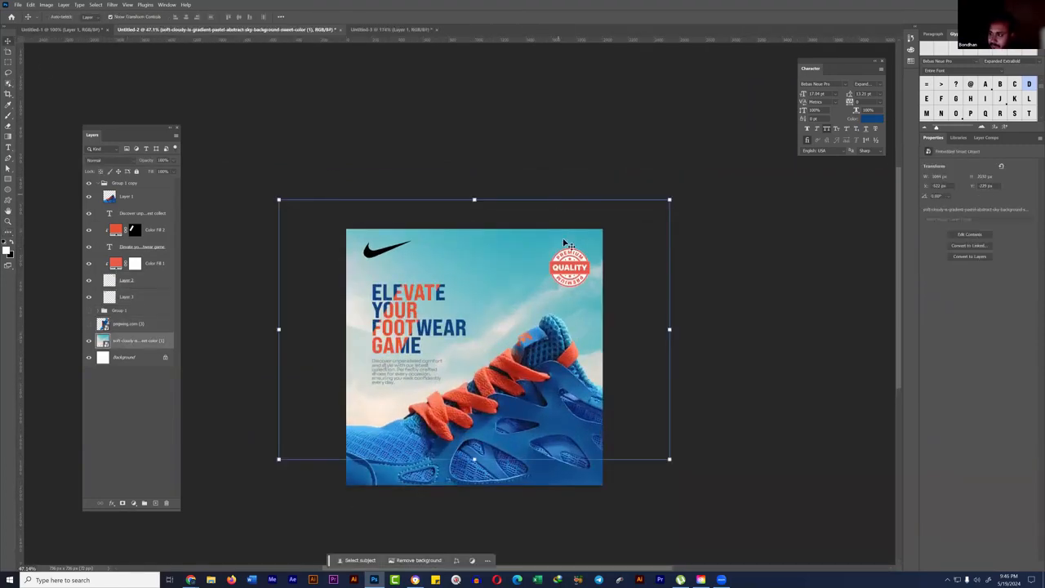
pyautogui.moveTo(564, 243)
pyautogui.mouseDown()
pyautogui.moveTo(545, 174)
pyautogui.moveTo(549, 232)
pyautogui.mouseUp()
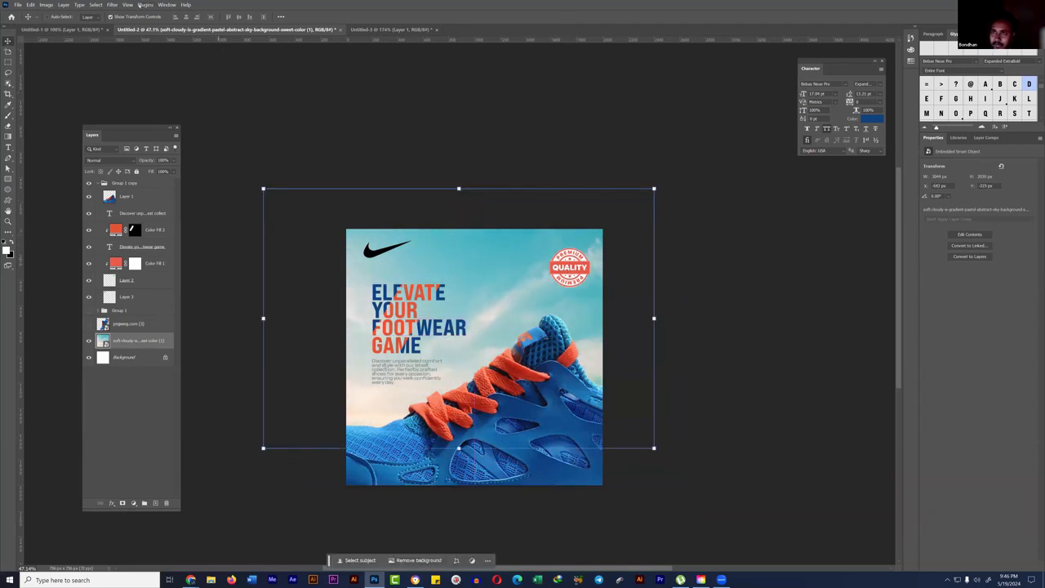
# Step: Apply a Motion Blur filter to the sky background with an angle of -11° and a distance of 54 pixels
pyautogui.click(112, 4)
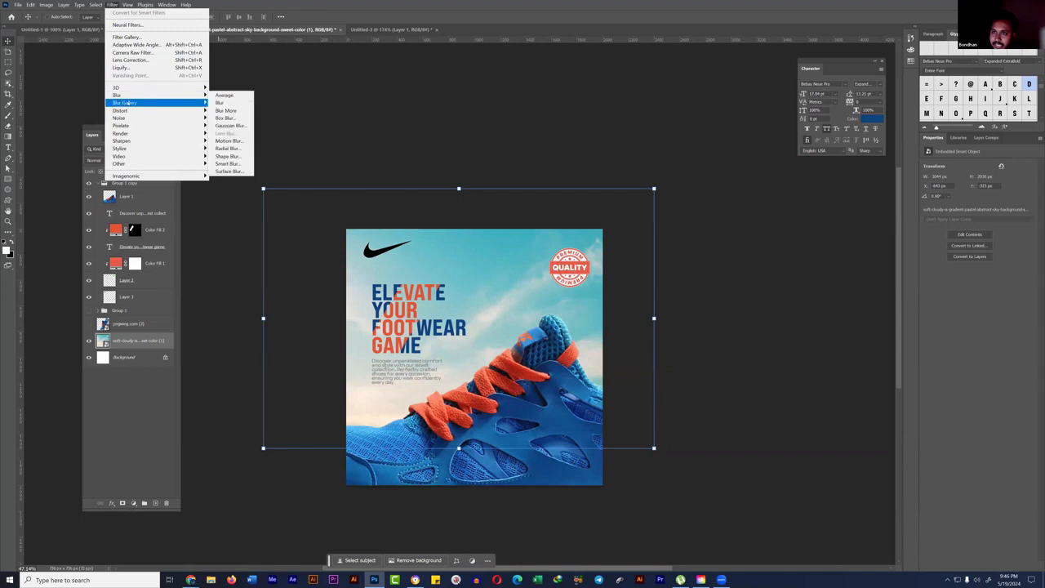
pyautogui.moveTo(137, 95)
pyautogui.click(228, 140)
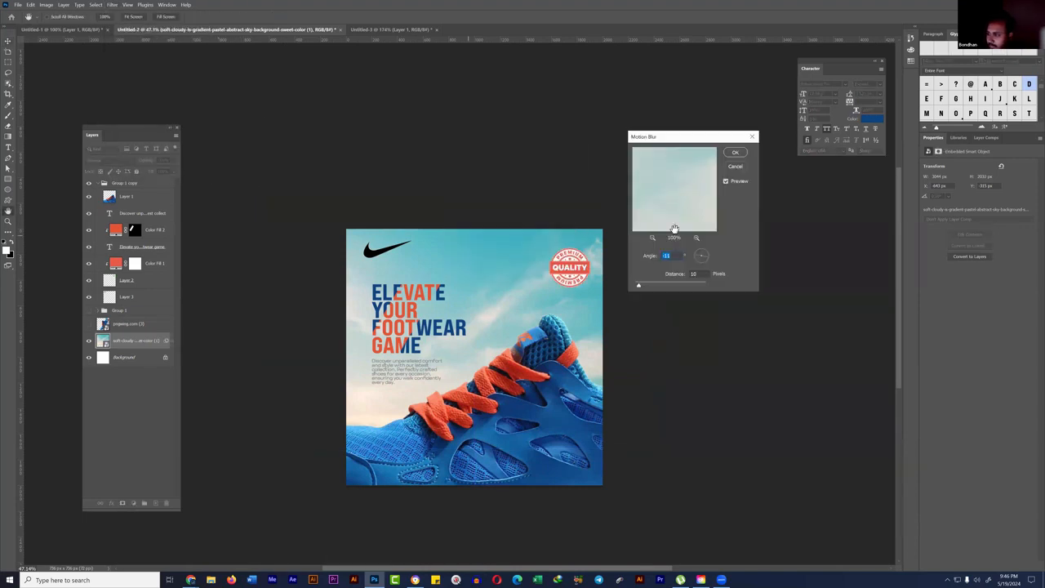
pyautogui.click(651, 284)
pyautogui.moveTo(654, 284); pyautogui.dragTo(658, 284)
pyautogui.keyDown('ctrl'); pyautogui.click(529, 319); pyautogui.keyUp('ctrl')
pyautogui.keyDown('alt'); pyautogui.click(526, 317); pyautogui.keyUp('alt')
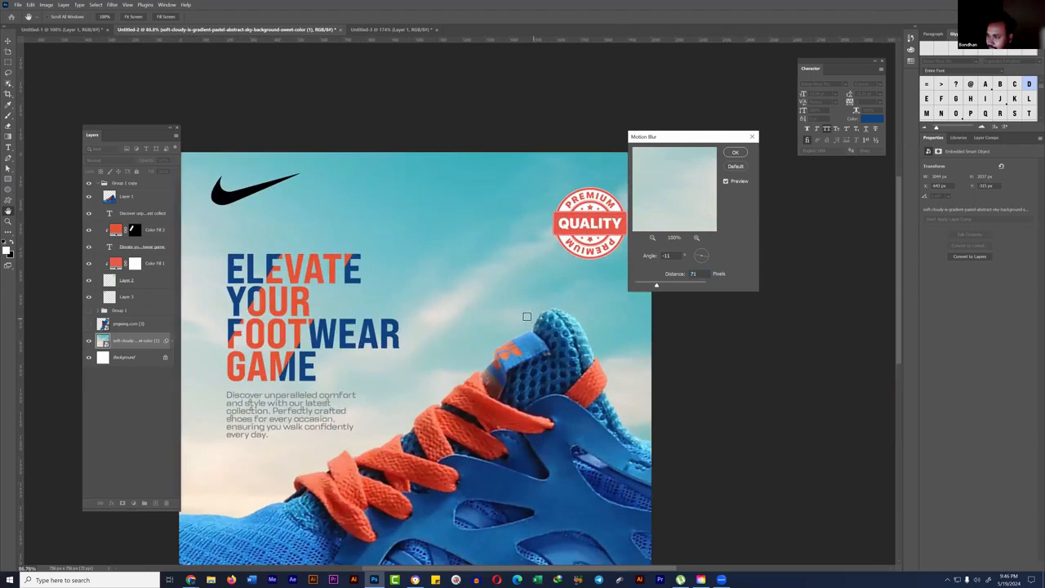
pyautogui.moveTo(657, 284); pyautogui.dragTo(659, 284)
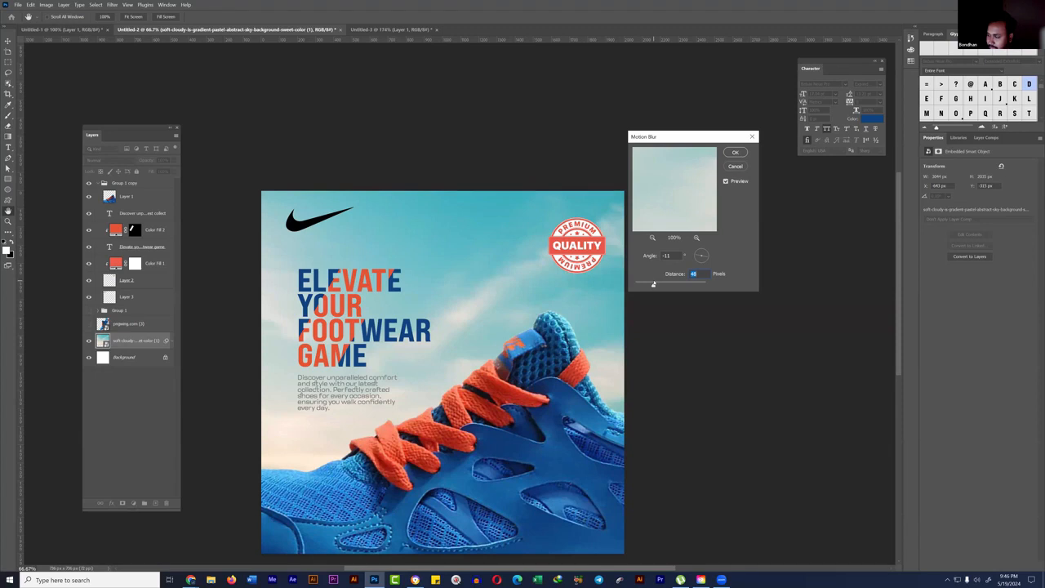
pyautogui.write('1')
pyautogui.moveTo(653, 287); pyautogui.dragTo(655, 286)
pyautogui.click(734, 152)
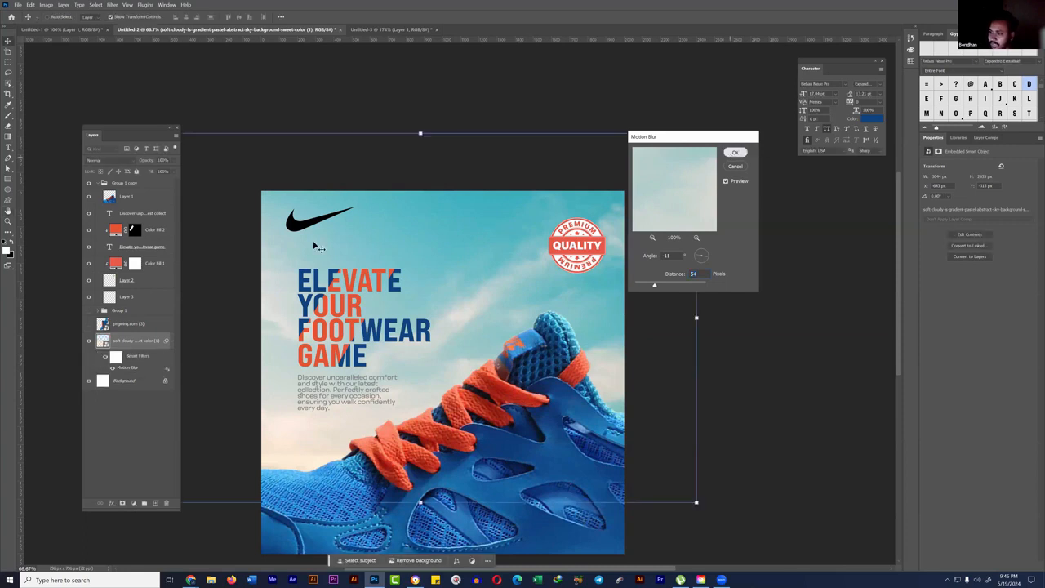
# Step: Add a solid color fill layer above the sky in dark blue sampled from the shoe, with its blend mode set to Color
pyautogui.click(133, 503)
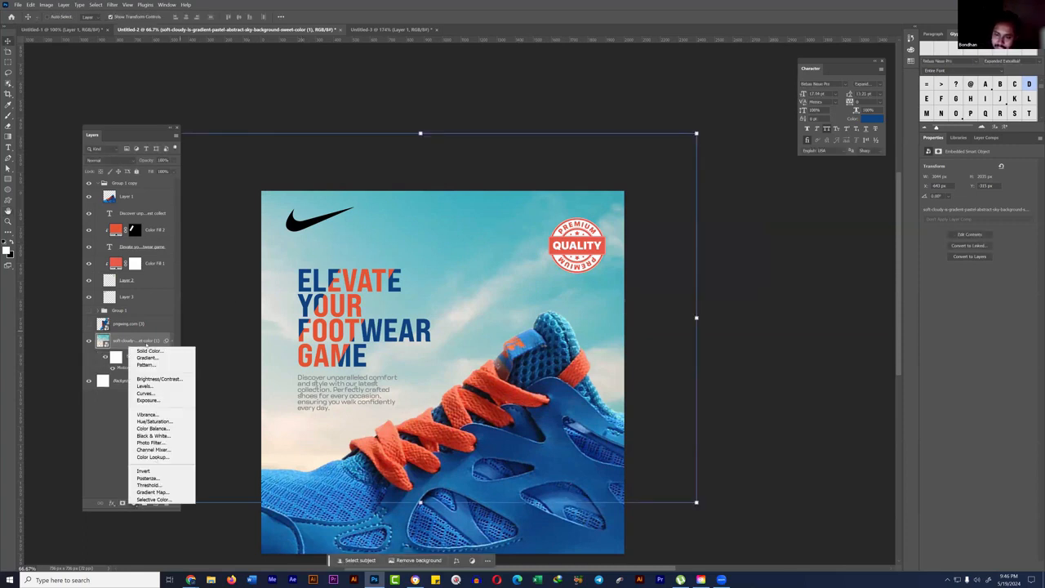
pyautogui.click(149, 350)
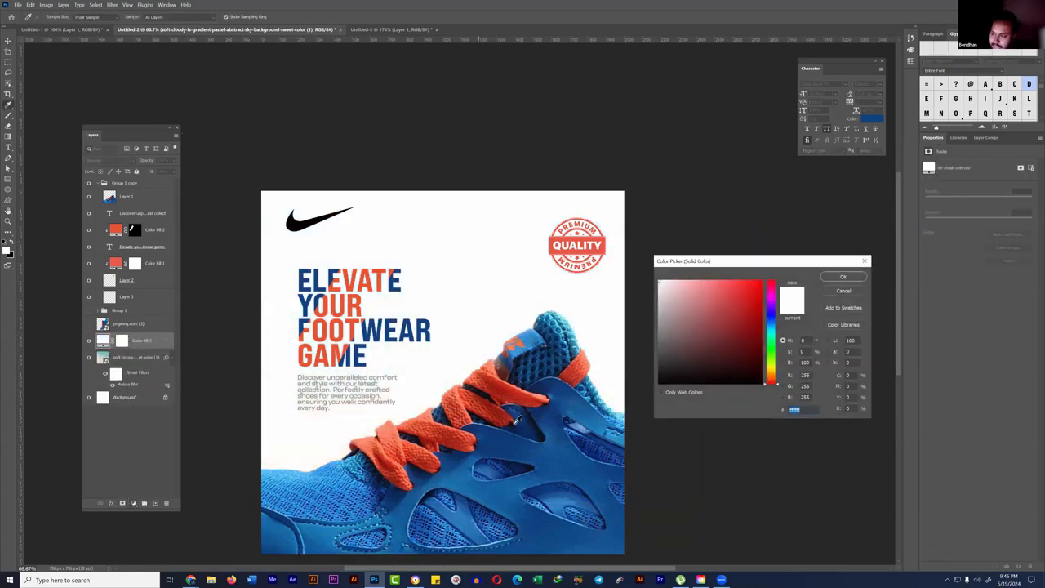
pyautogui.click(514, 431)
pyautogui.click(844, 277)
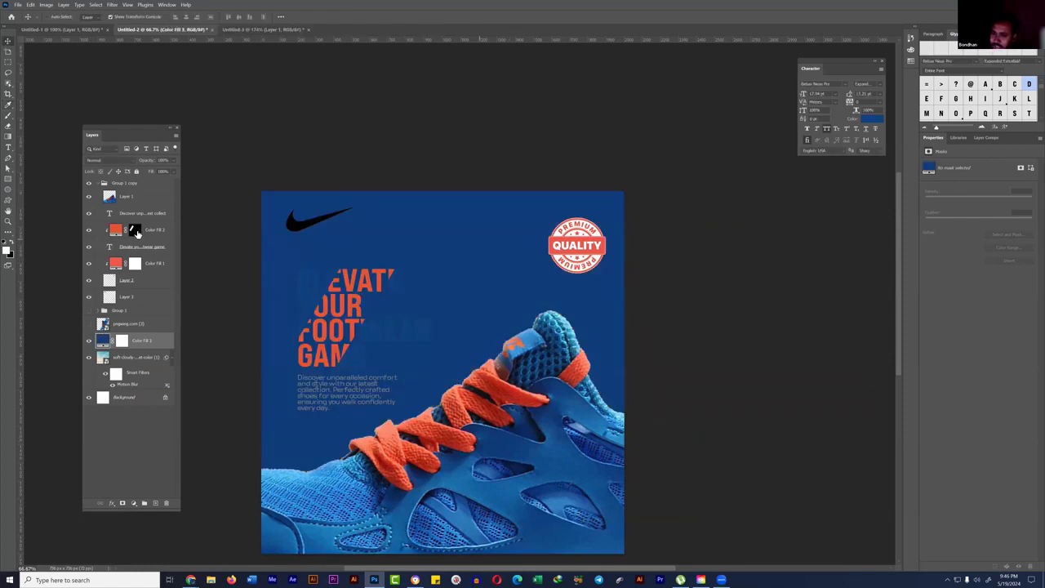
pyautogui.click(114, 160)
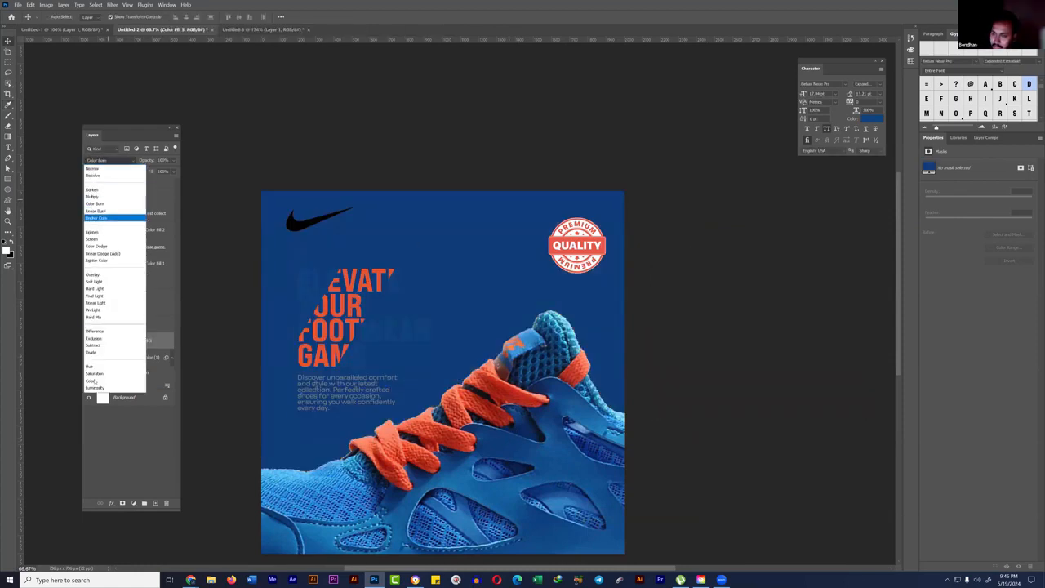
pyautogui.click(94, 381)
pyautogui.moveTo(492, 394); pyautogui.dragTo(488, 392)
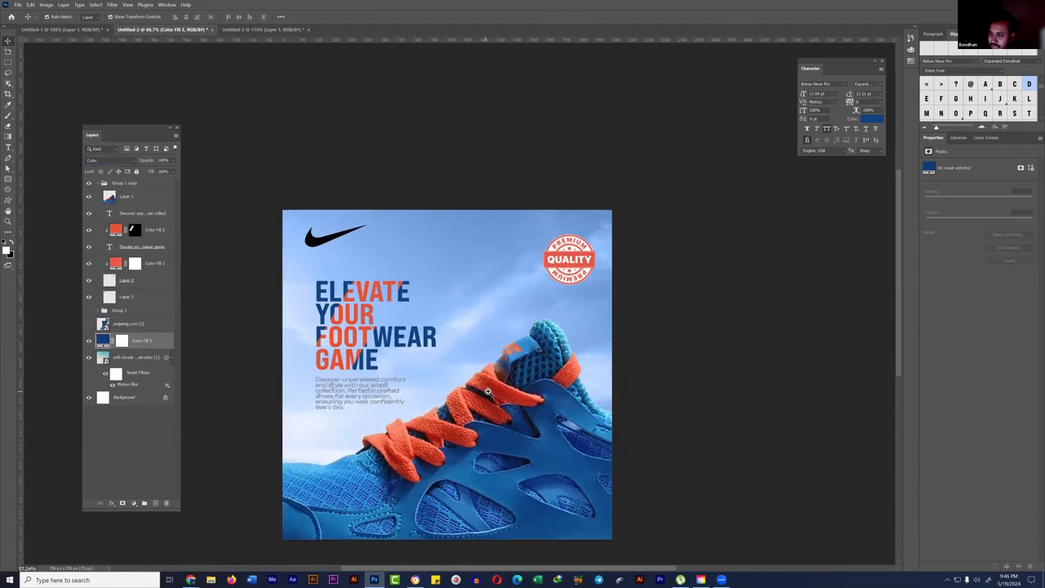
# Step: Create a new layer above the blue fill and draw a white-to-transparent gradient diagonally from the canvas's upper-left corner
pyautogui.click(154, 502)
pyautogui.press('g')
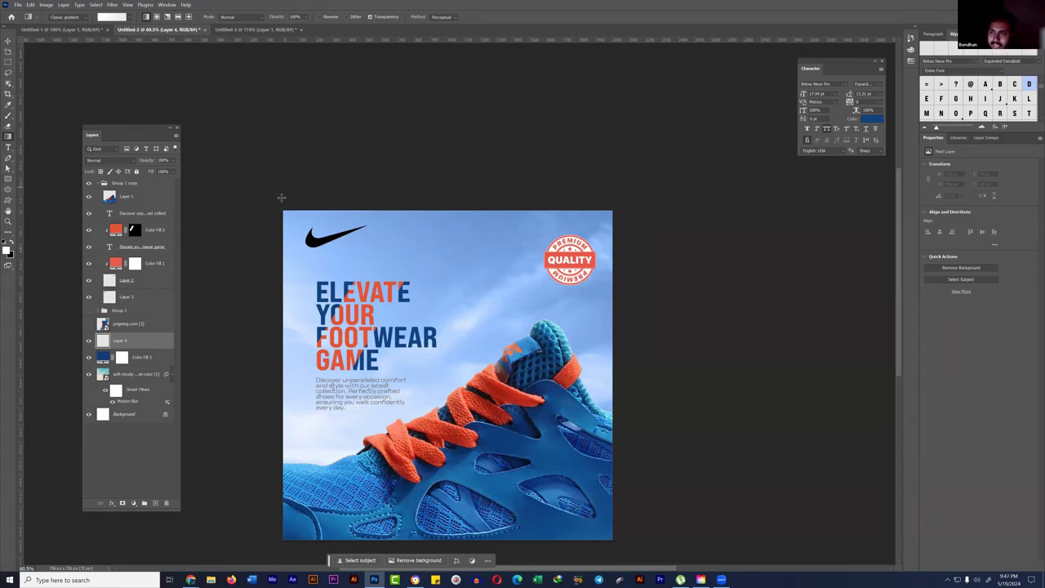
pyautogui.moveTo(261, 186); pyautogui.dragTo(506, 465)
pyautogui.hotkey('ctrl', 'z')
pyautogui.moveTo(235, 243); pyautogui.dragTo(451, 439)
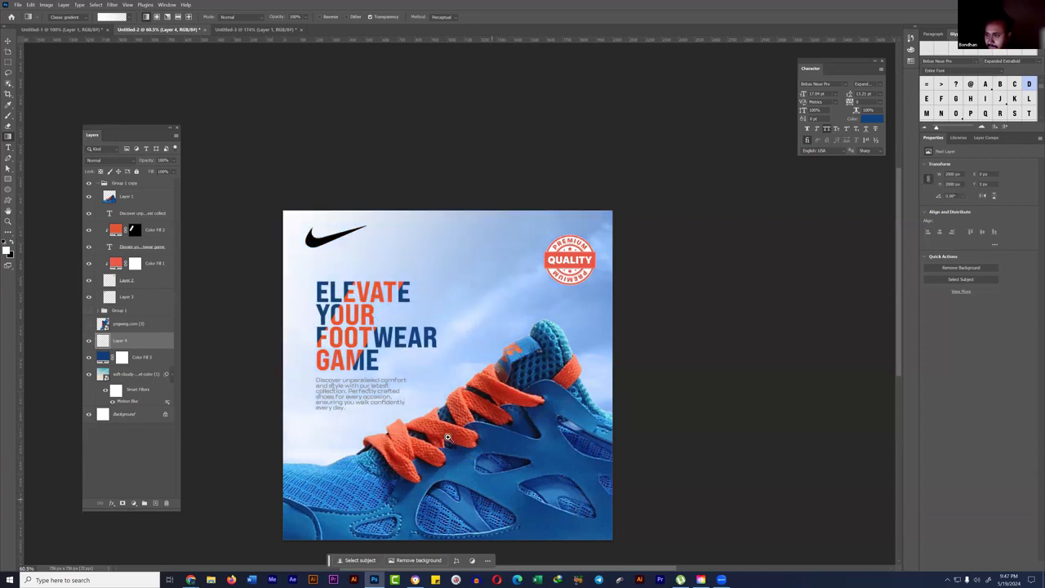
pyautogui.scroll(-2, 450, 441)
pyautogui.scroll(2, 450, 442)
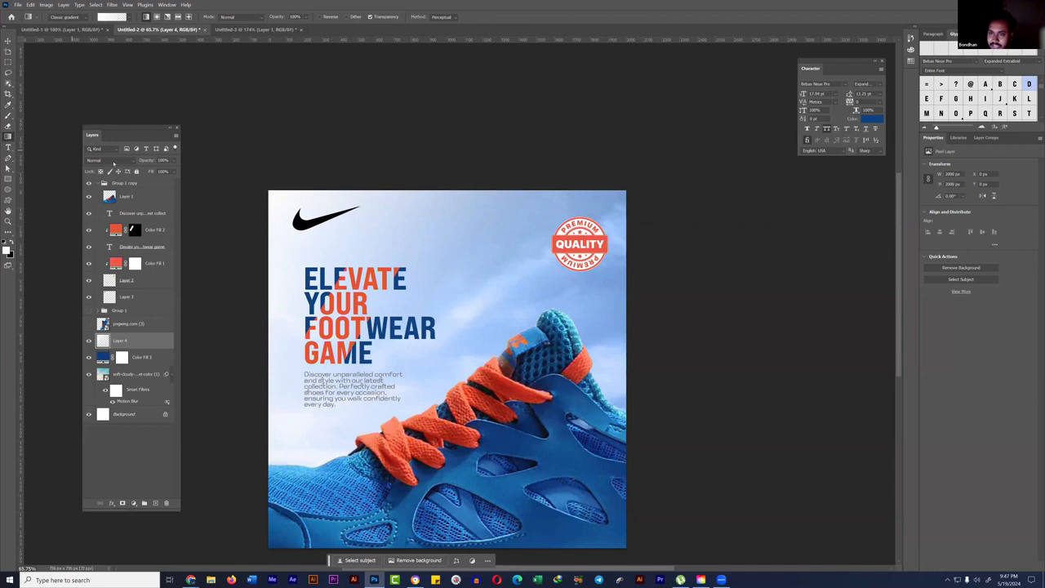
# Step: Set the blend mode of the white gradient layer, Layer 4, to Overlay and check its effect on the banner
pyautogui.click(106, 160)
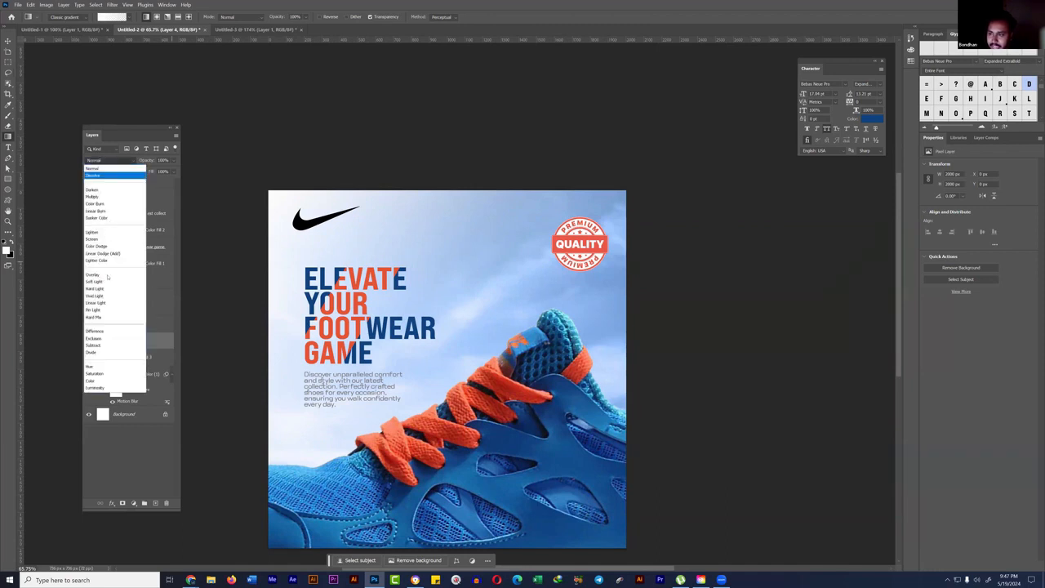
pyautogui.click(102, 275)
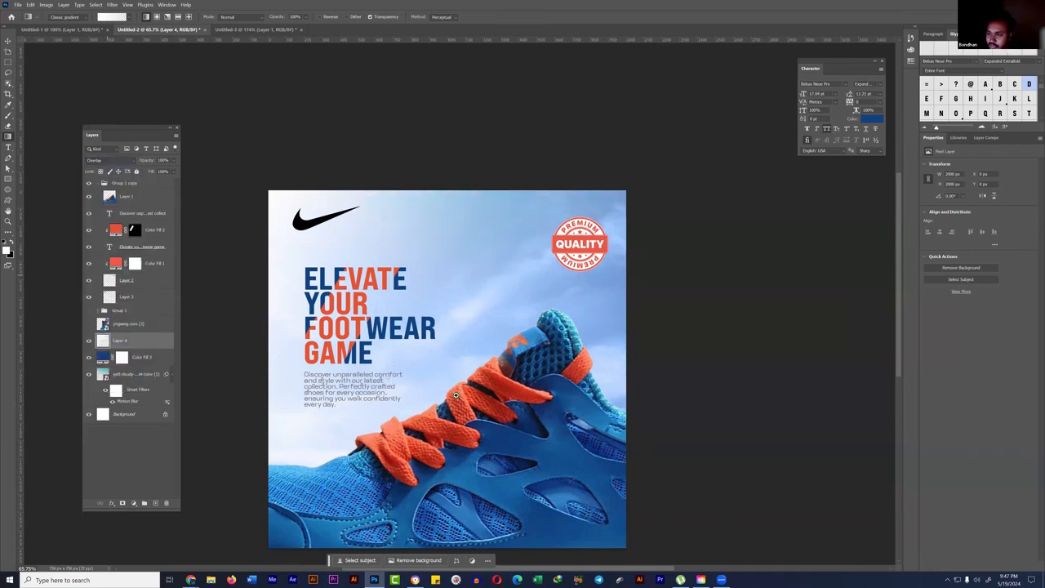
pyautogui.scroll(-2, 389, 395)
pyautogui.click(88, 340)
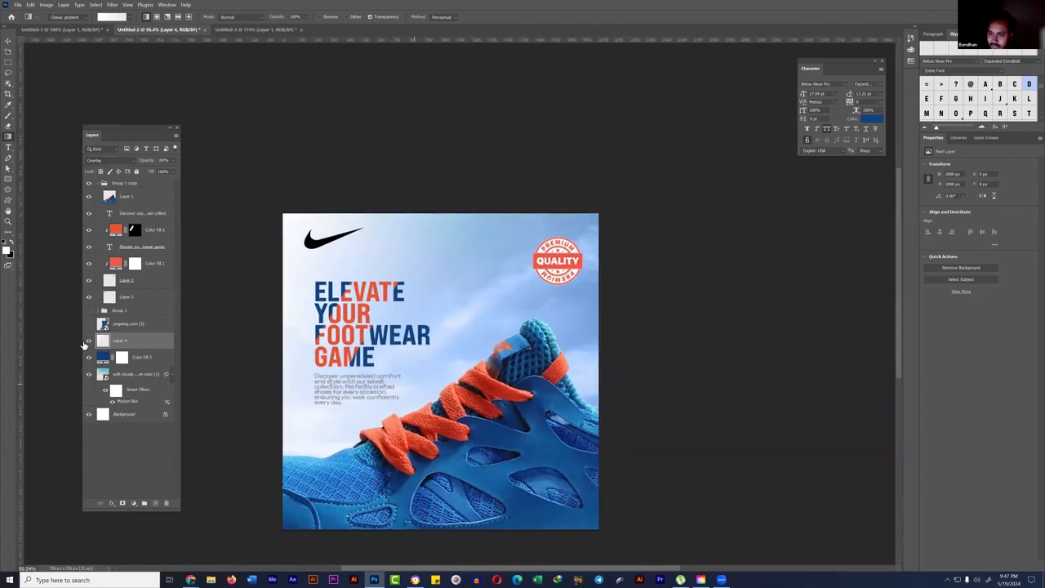
pyautogui.scroll(1, 454, 369)
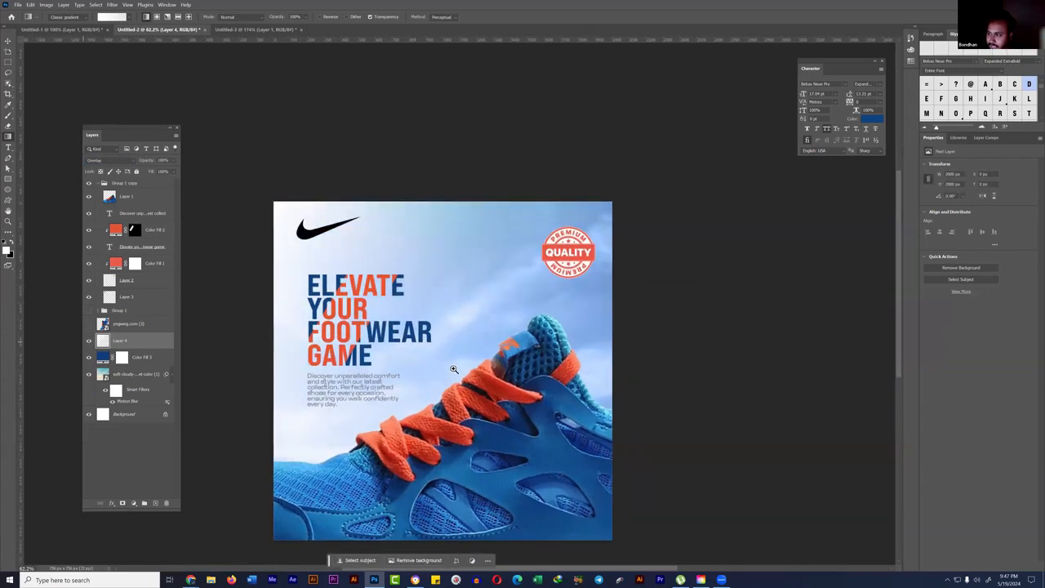
pyautogui.scroll(1, 583, 300)
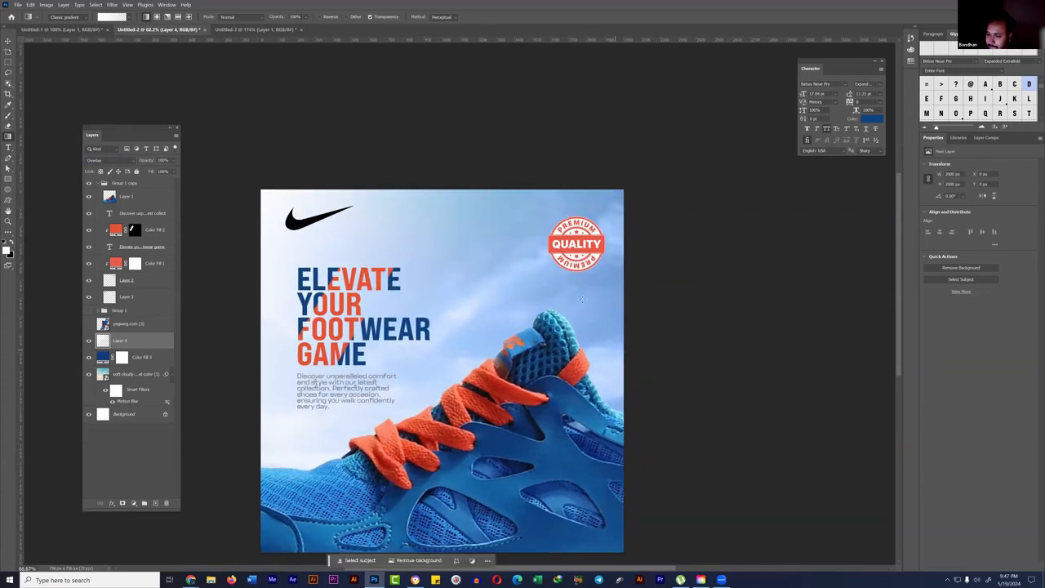
pyautogui.scroll(-2, 580, 300)
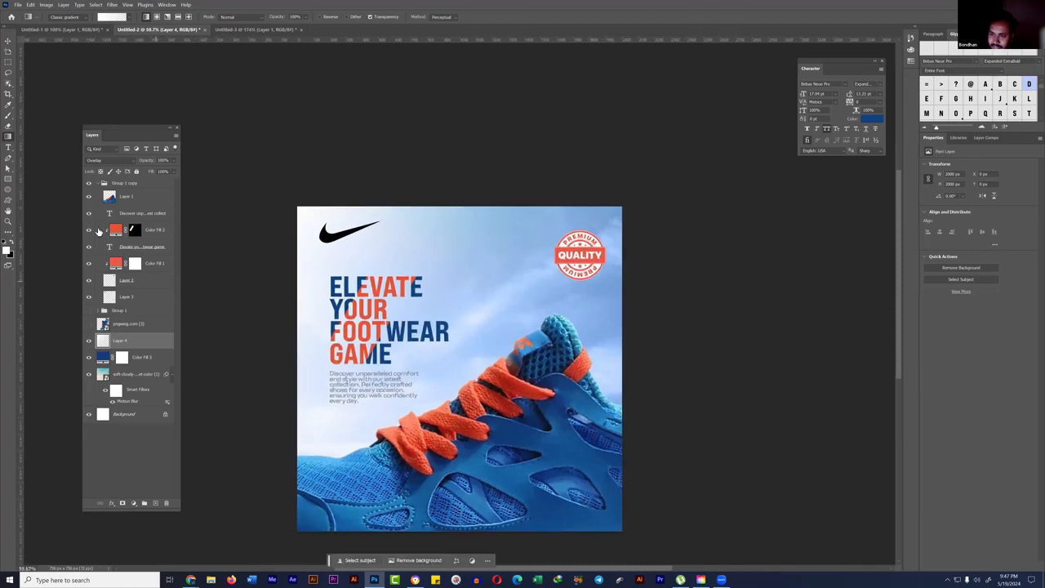
# Step: Move the headline and description text layers together to the left so they line up with the Nike swoosh's left edge
pyautogui.click(7, 42)
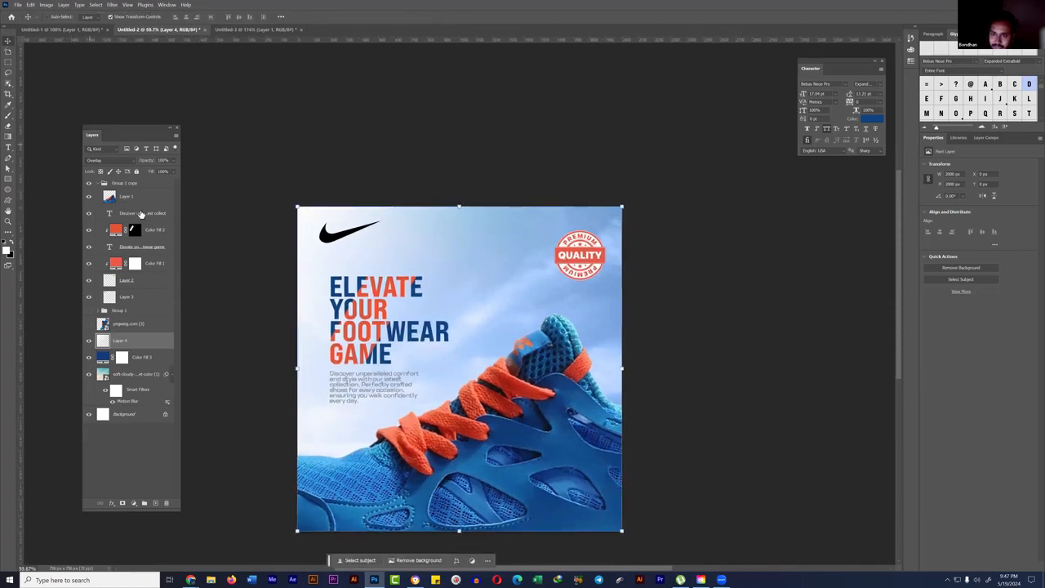
pyautogui.click(347, 237)
pyautogui.moveTo(347, 238); pyautogui.dragTo(354, 233)
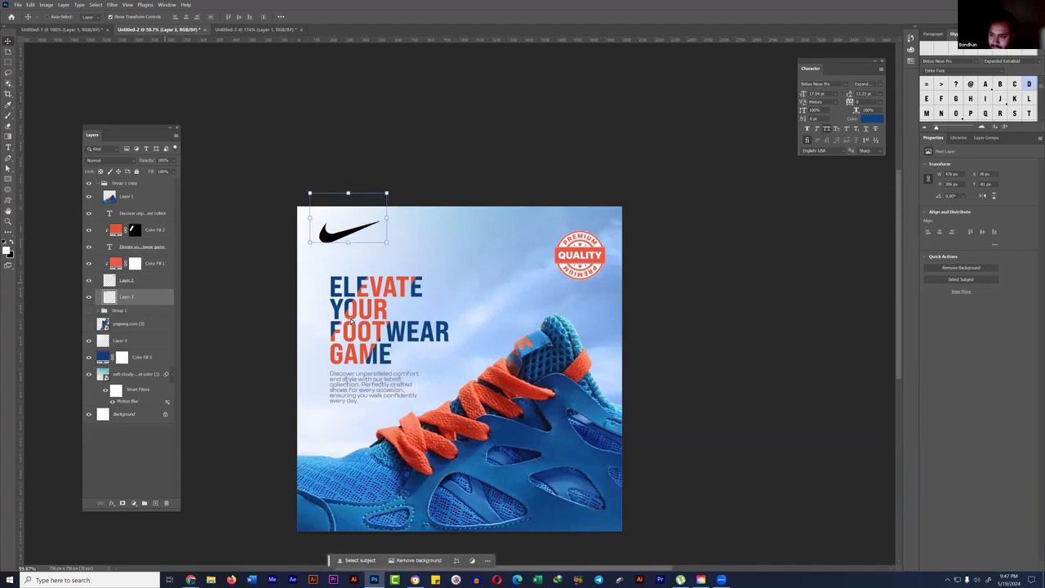
pyautogui.click(142, 246)
pyautogui.keyDown('ctrl'); pyautogui.click(142, 213); pyautogui.keyUp('ctrl')
pyautogui.moveTo(360, 321); pyautogui.dragTo(351, 321)
pyautogui.click(9, 62)
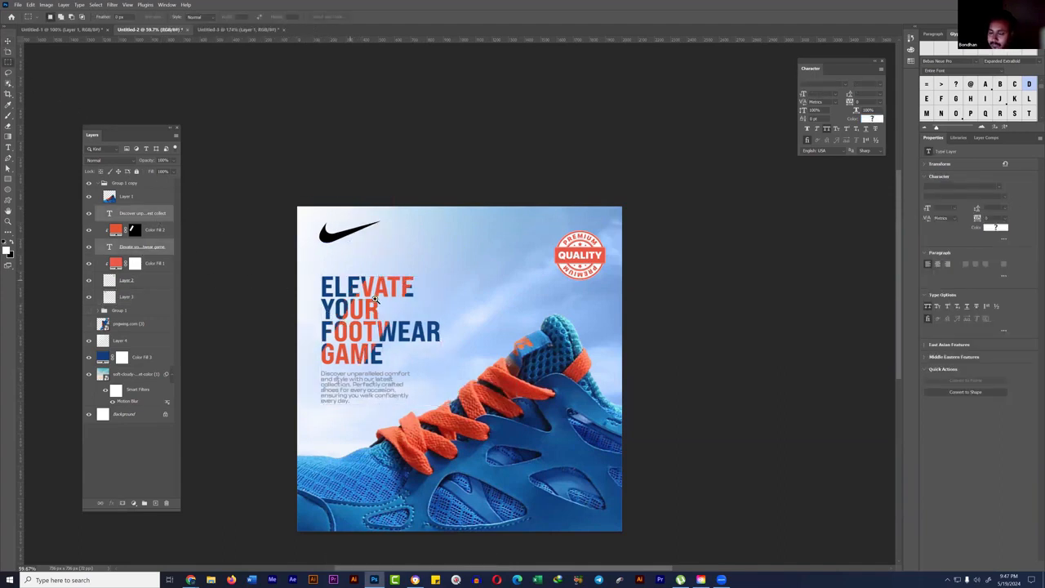
pyautogui.scroll(-2, 372, 300)
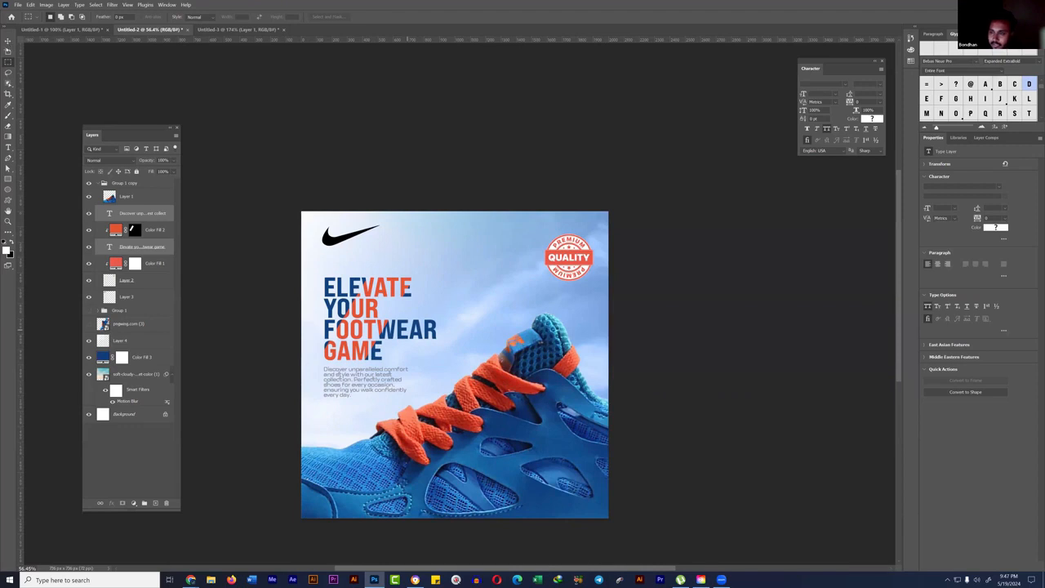
# Step: Select the Nike swoosh layer, Layer 3, and activate the Rectangular Marquee tool
pyautogui.click(126, 298)
pyautogui.click(8, 42)
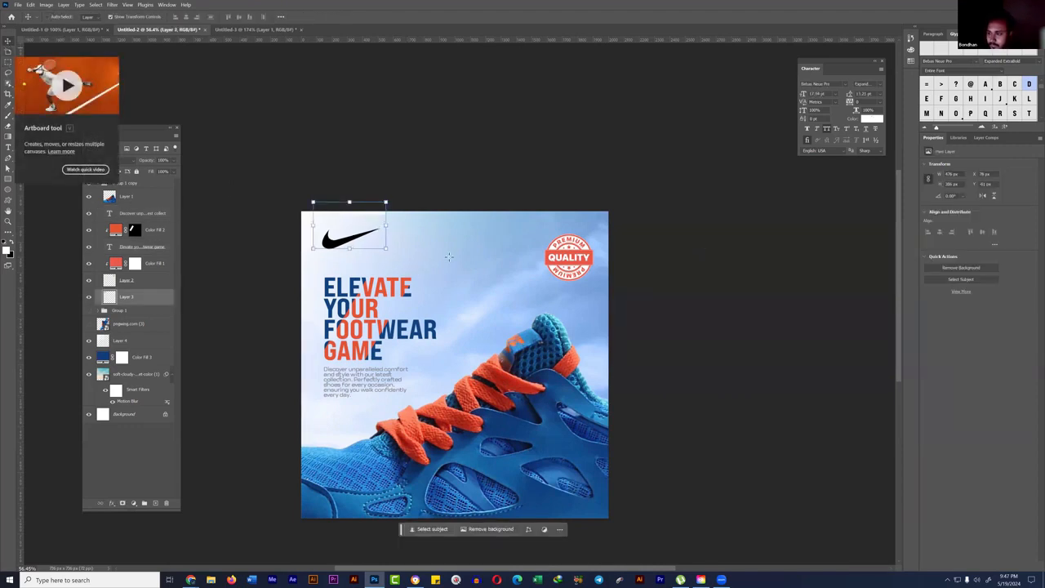
pyautogui.press('m')
pyautogui.scroll(2, 879, 183)
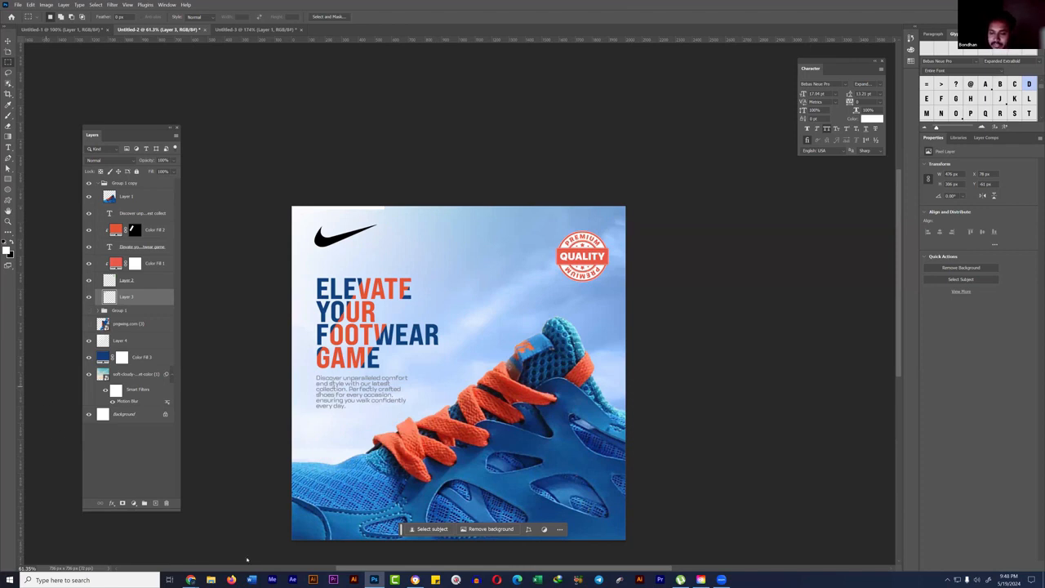
# Step: Switch to Chrome, look through the open PNGWing shoe pages and examine the red dispersing Nike shoe image, then return to Photoshop
pyautogui.moveTo(191, 580)
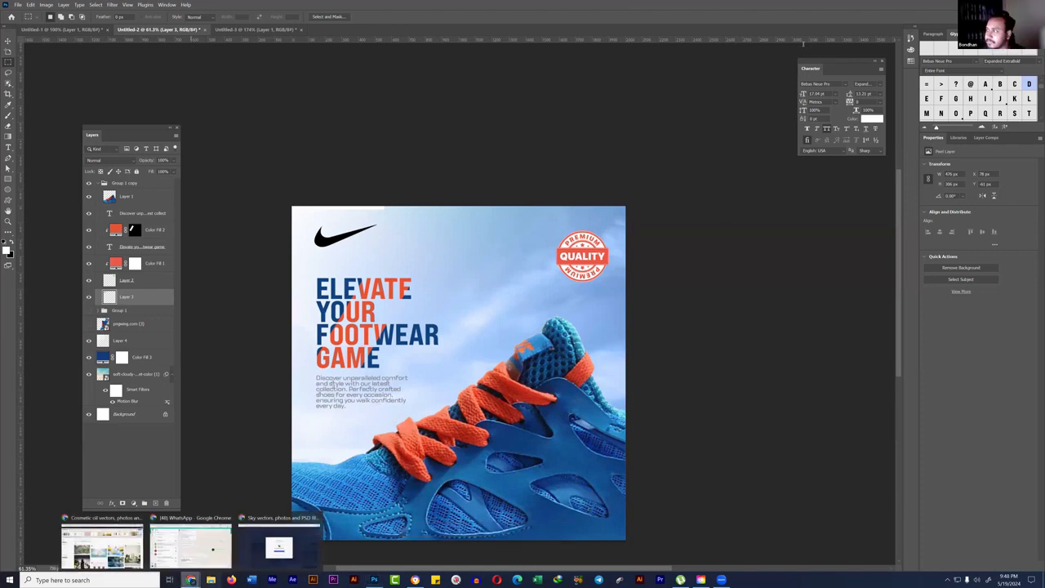
pyautogui.click(278, 546)
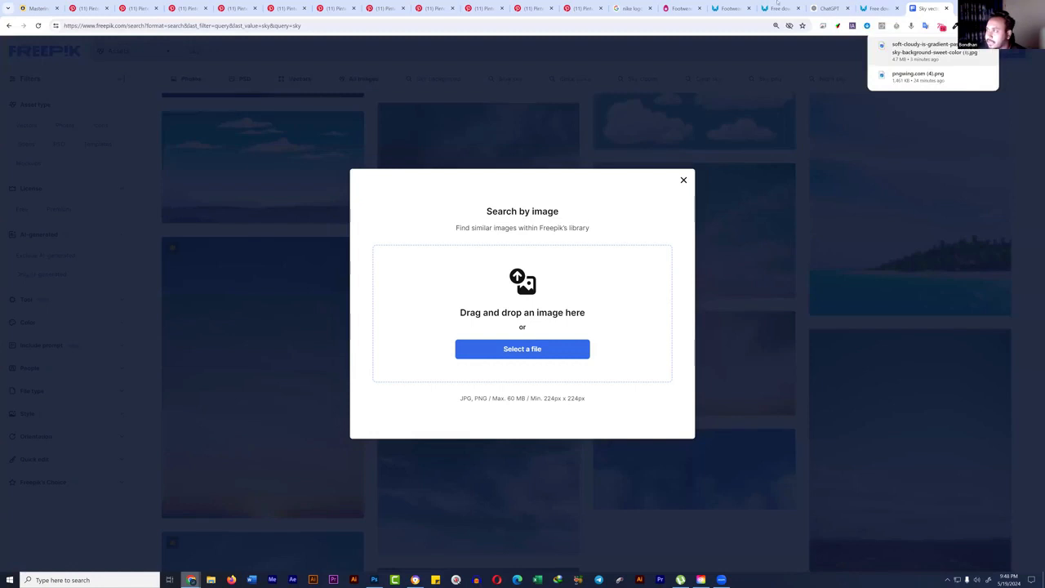
pyautogui.click(683, 179)
pyautogui.click(876, 8)
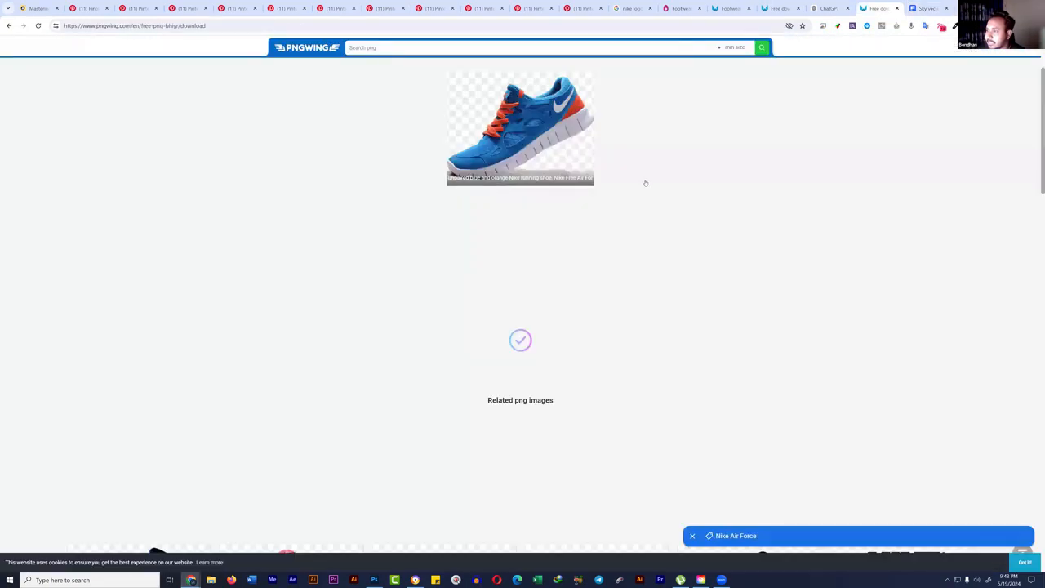
pyautogui.click(776, 8)
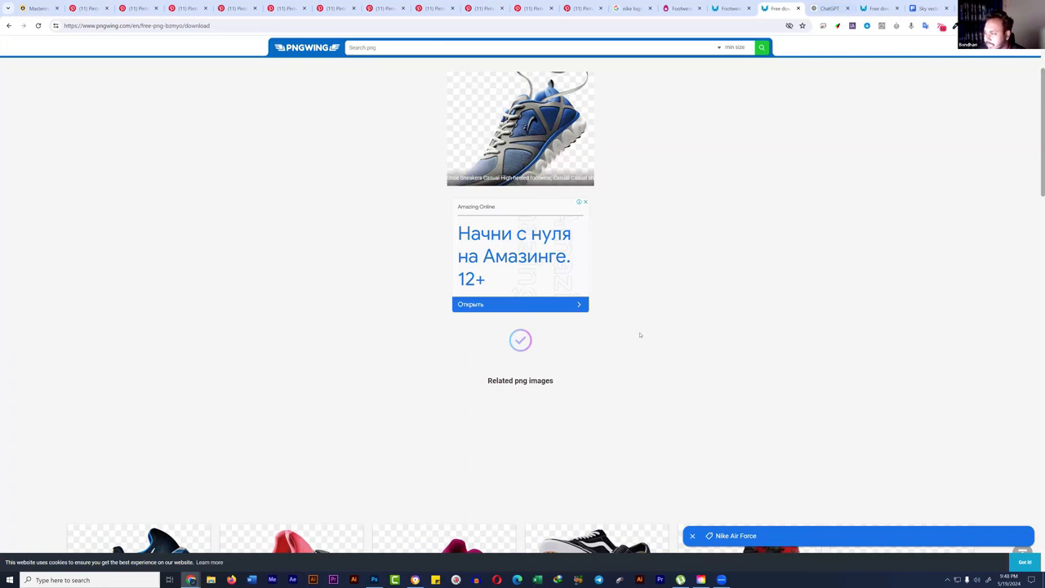
pyautogui.click(731, 8)
pyautogui.click(583, 258)
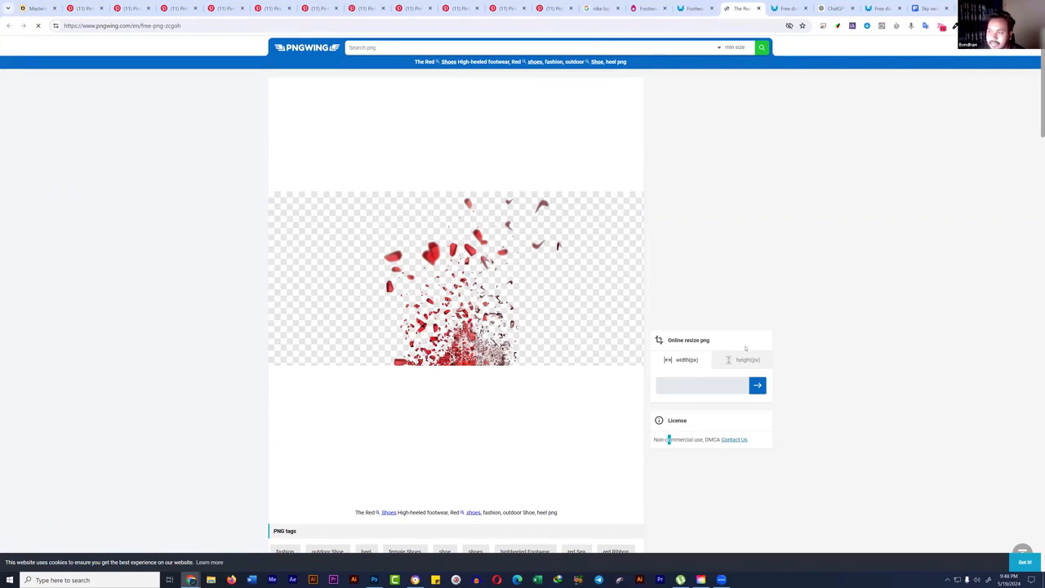
pyautogui.scroll(-2, 389, 530)
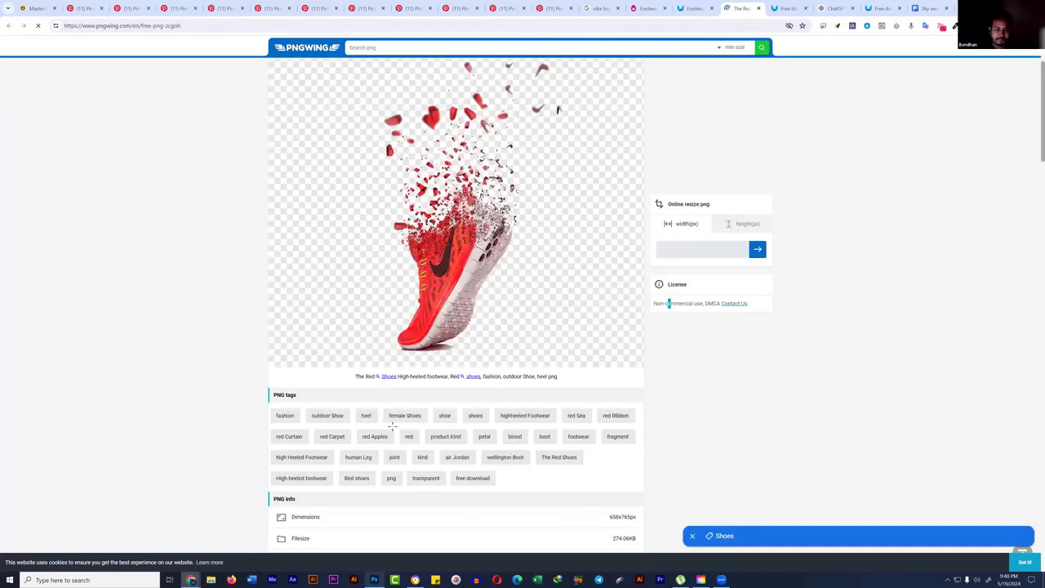
pyautogui.hotkey('alt', 'Tab')
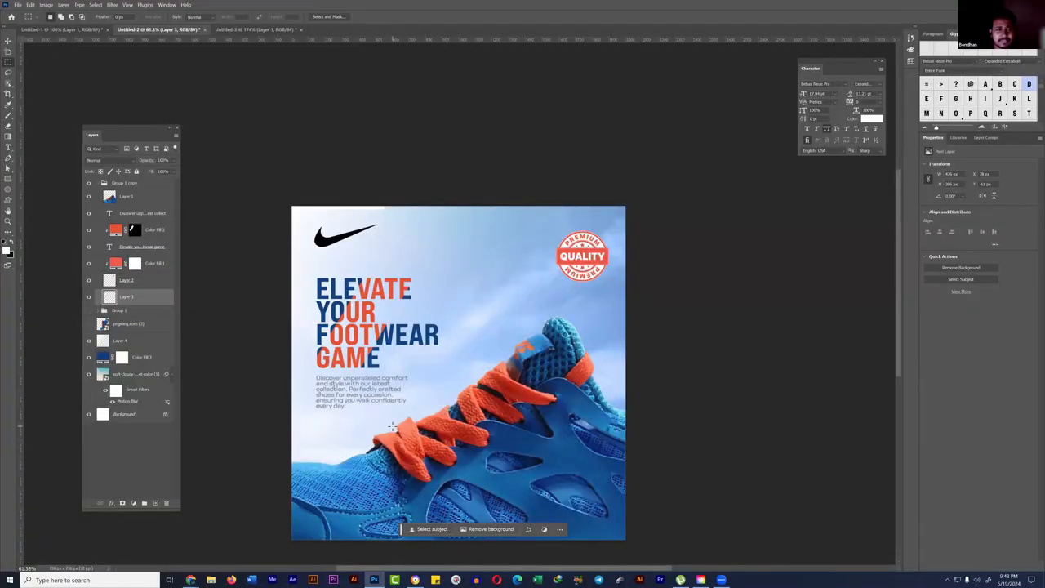
# Step: Switch to Chrome and search Freepik for "shoes white background"
pyautogui.scroll(-2, 392, 426)
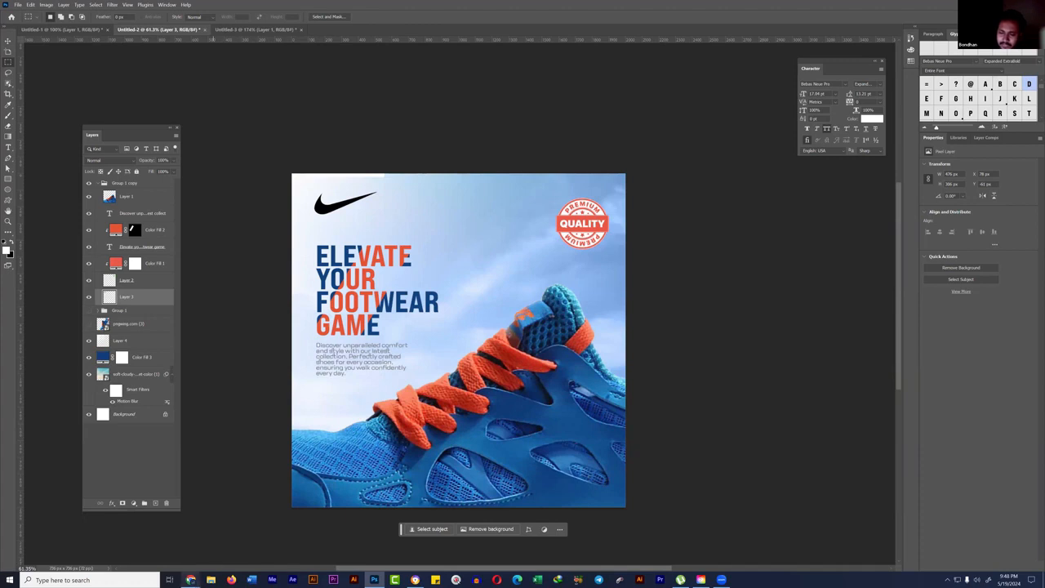
pyautogui.moveTo(190, 579)
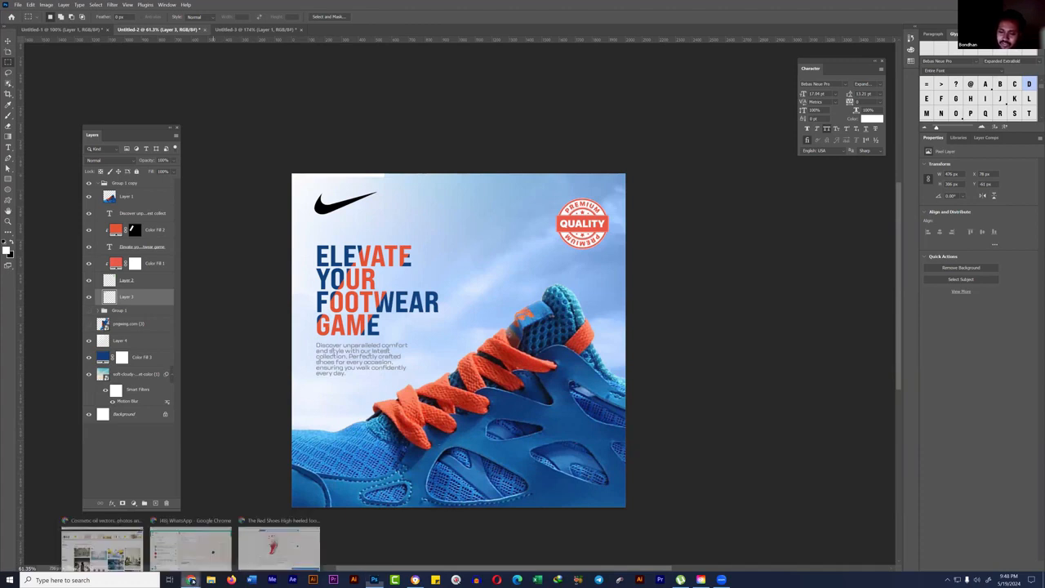
pyautogui.click(190, 580)
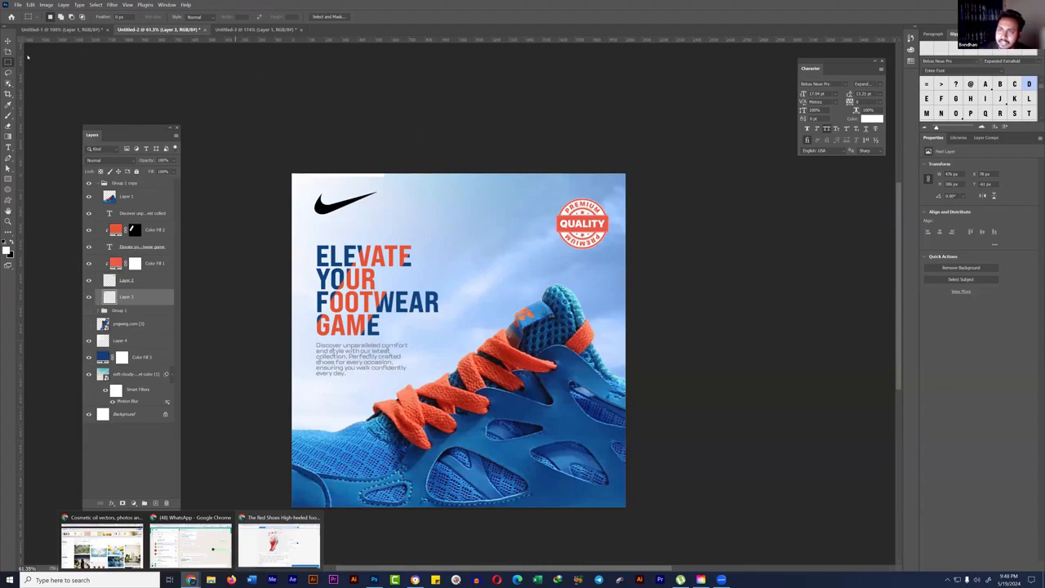
pyautogui.click(279, 545)
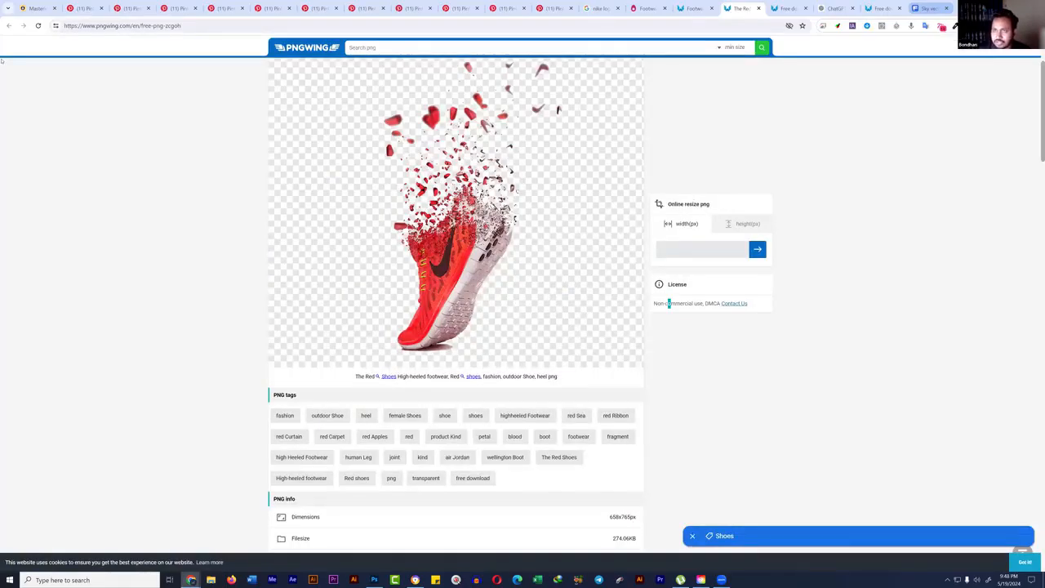
pyautogui.click(929, 8)
pyautogui.hotkey('ctrl', 'a')
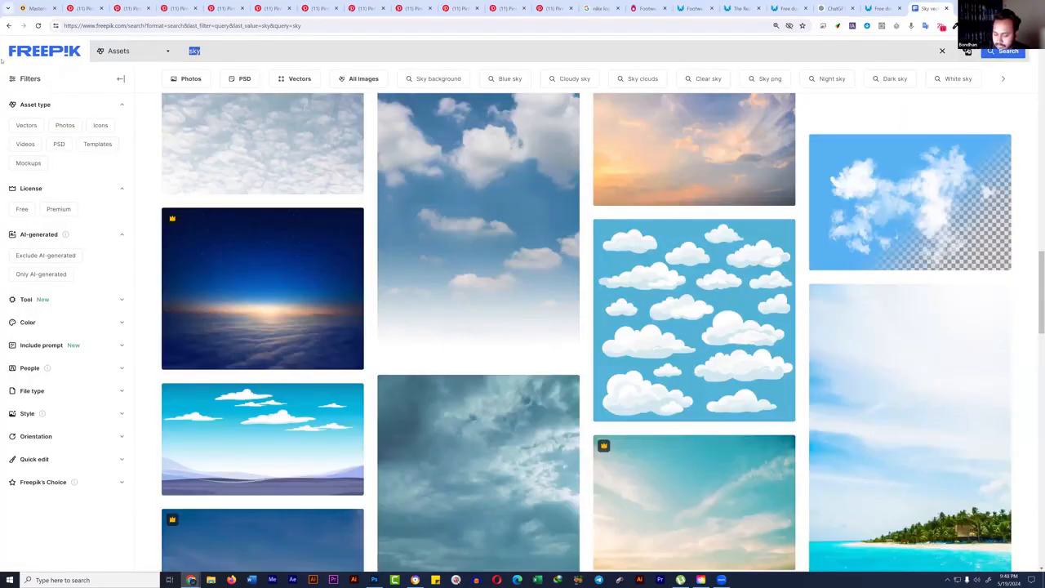
pyautogui.write('shoes white ')
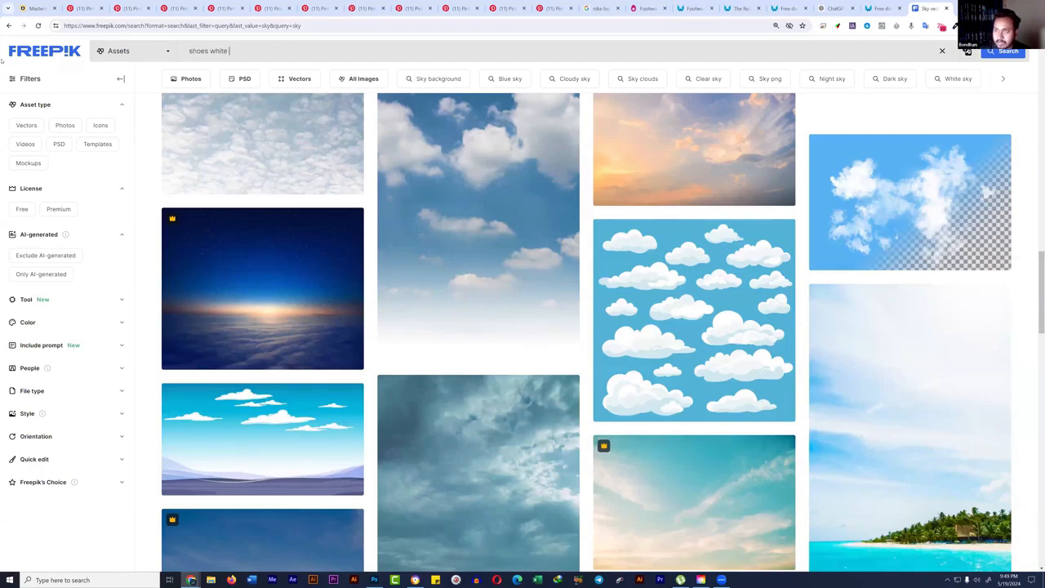
pyautogui.write('background')
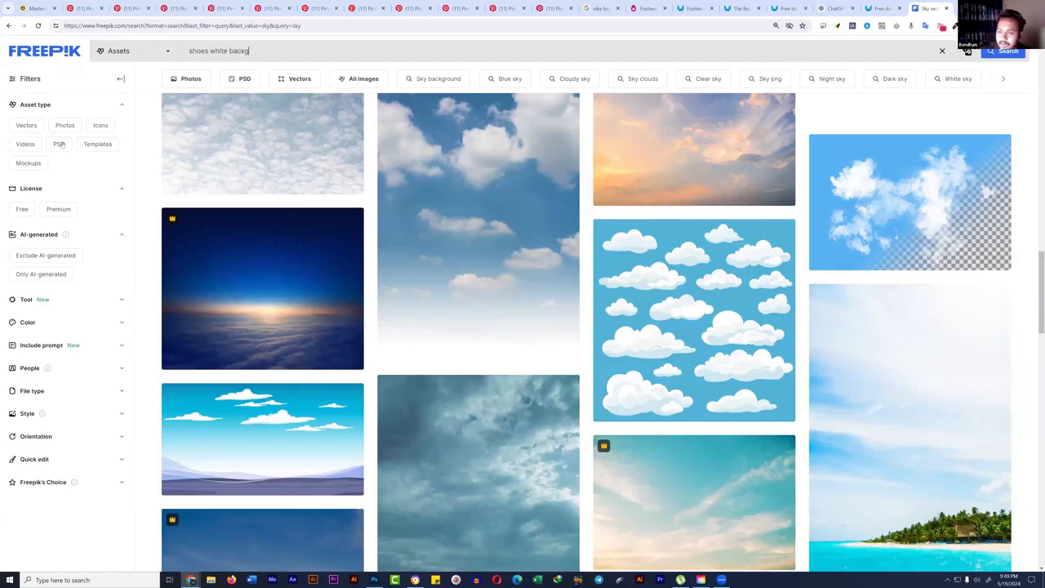
pyautogui.press('Return')
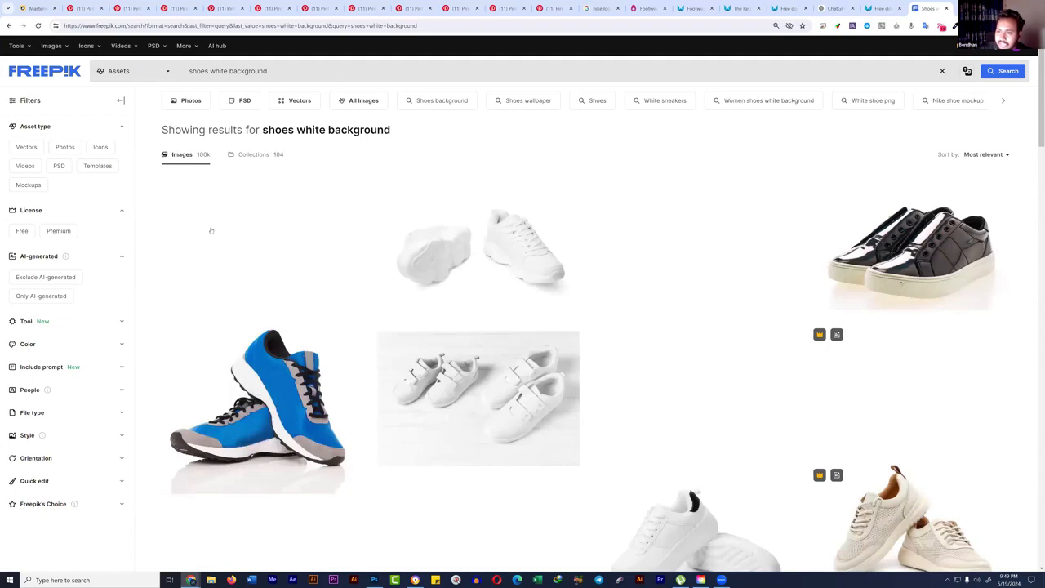
# Step: Examine the shoe photos in the Freepik results down to the end of the first page
pyautogui.scroll(-1, 516, 309)
pyautogui.scroll(-1, 729, 260)
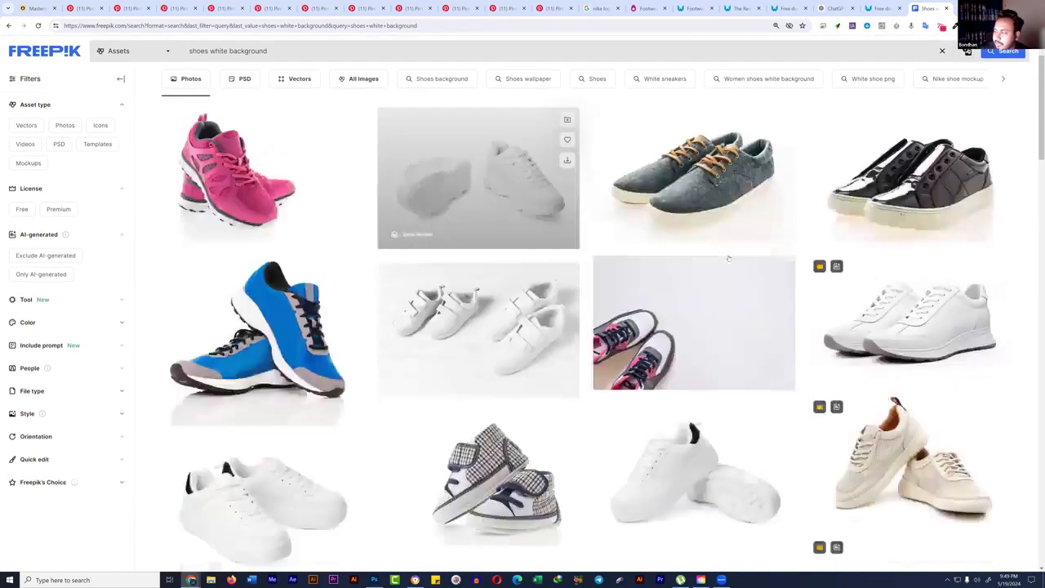
pyautogui.scroll(-4, 727, 253)
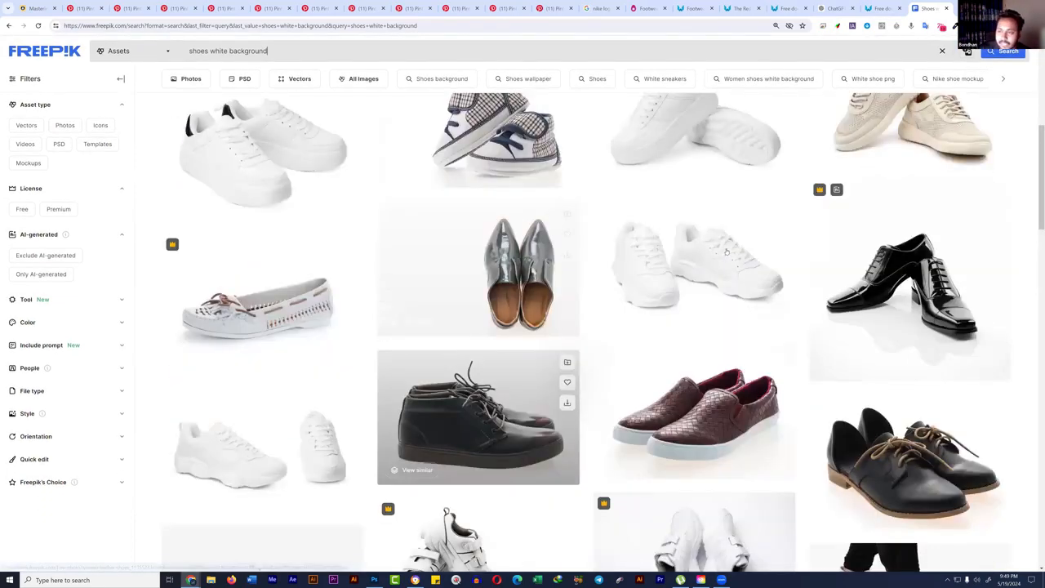
pyautogui.scroll(-2, 727, 252)
pyautogui.scroll(1, 726, 252)
pyautogui.scroll(-2, 727, 252)
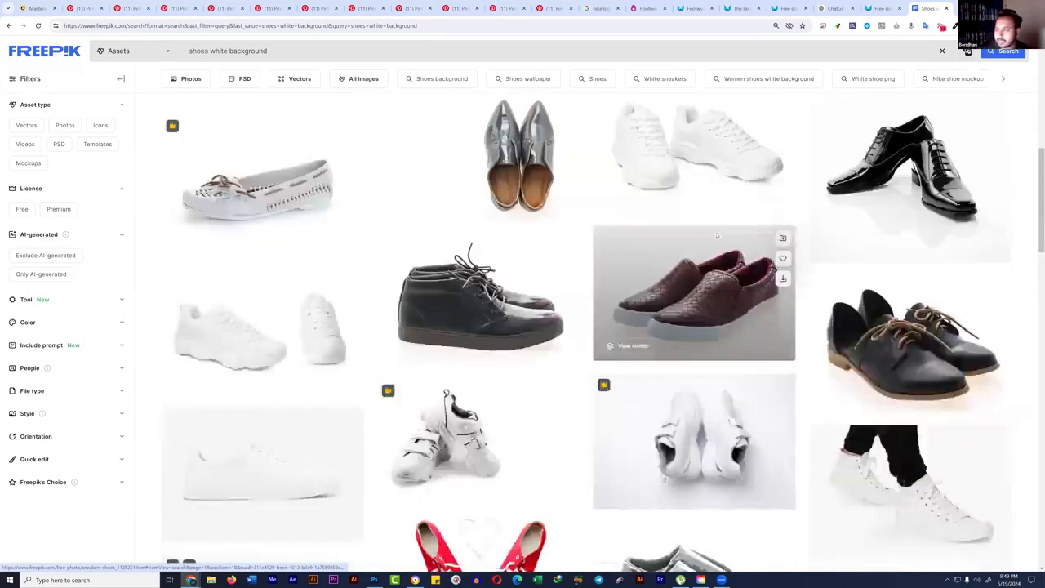
pyautogui.scroll(-4, 566, 102)
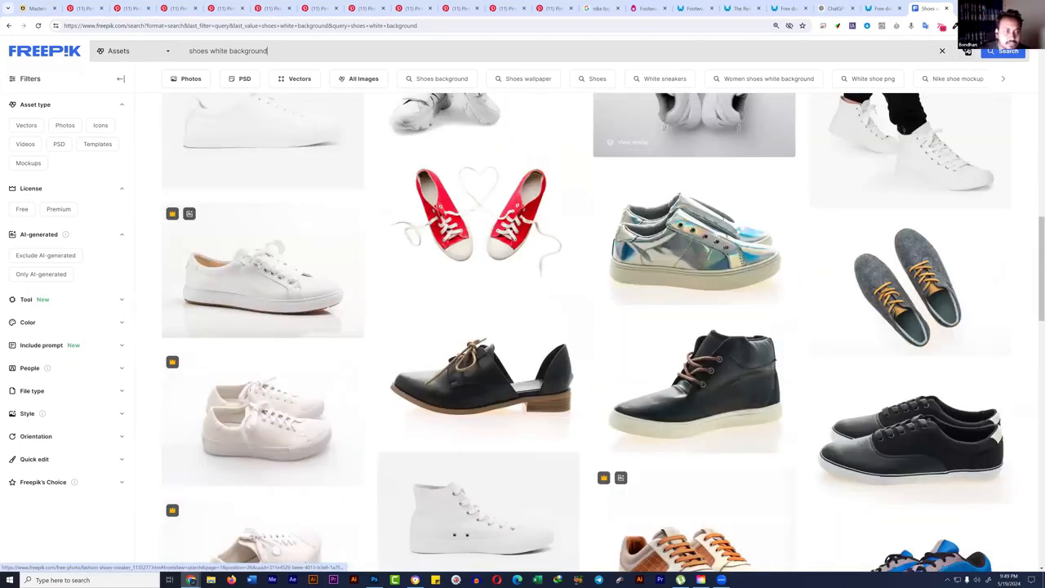
pyautogui.scroll(-10, 586, 326)
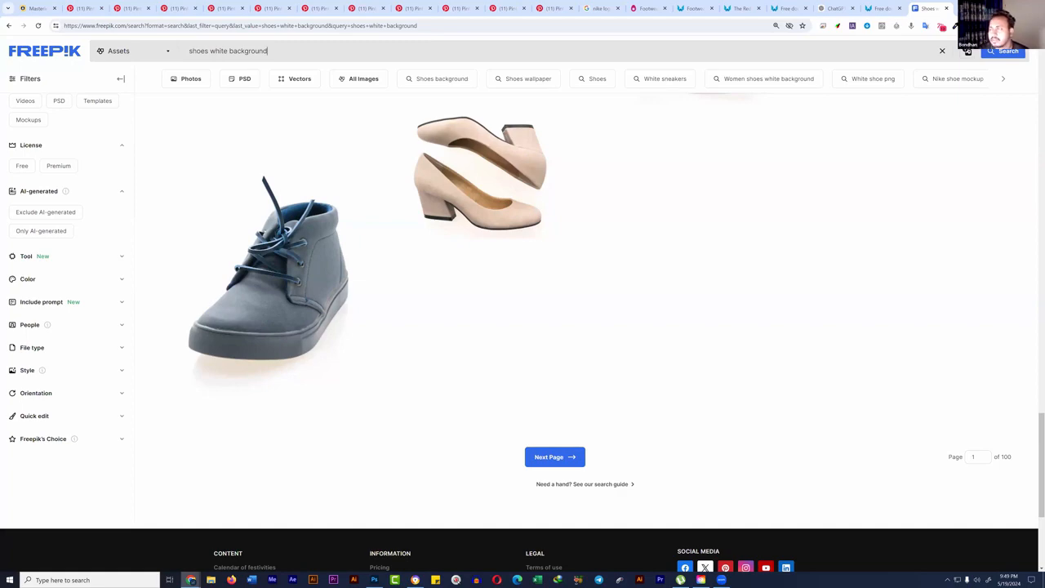
# Step: Open the Pinterest pin of the RFL walker shoe manipulation design and examine it along with the related shoe banners
pyautogui.click(553, 8)
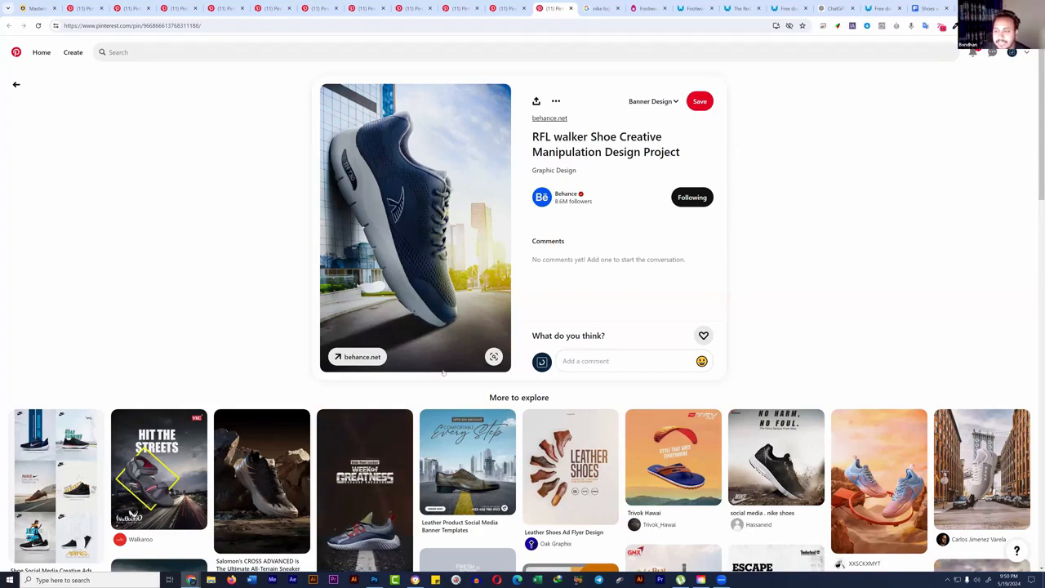
pyautogui.scroll(-2, 444, 372)
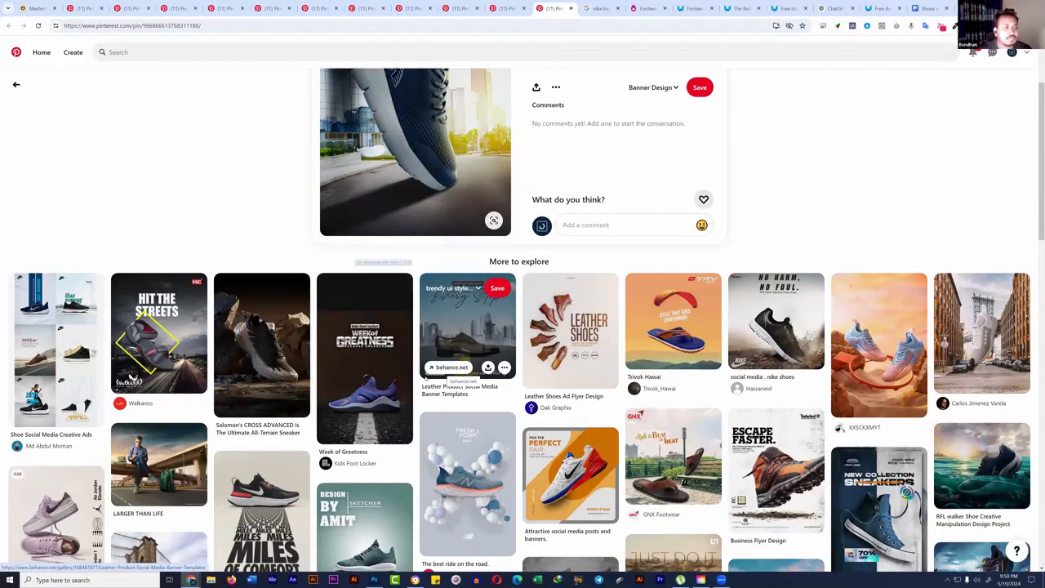
pyautogui.scroll(2, 424, 372)
pyautogui.scroll(-1, 418, 376)
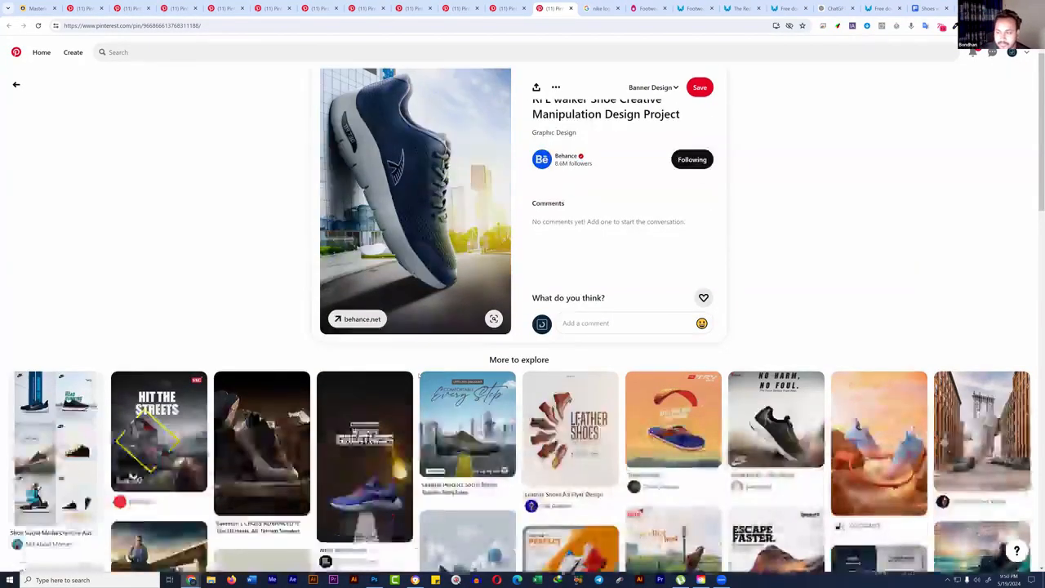
pyautogui.scroll(1, 427, 220)
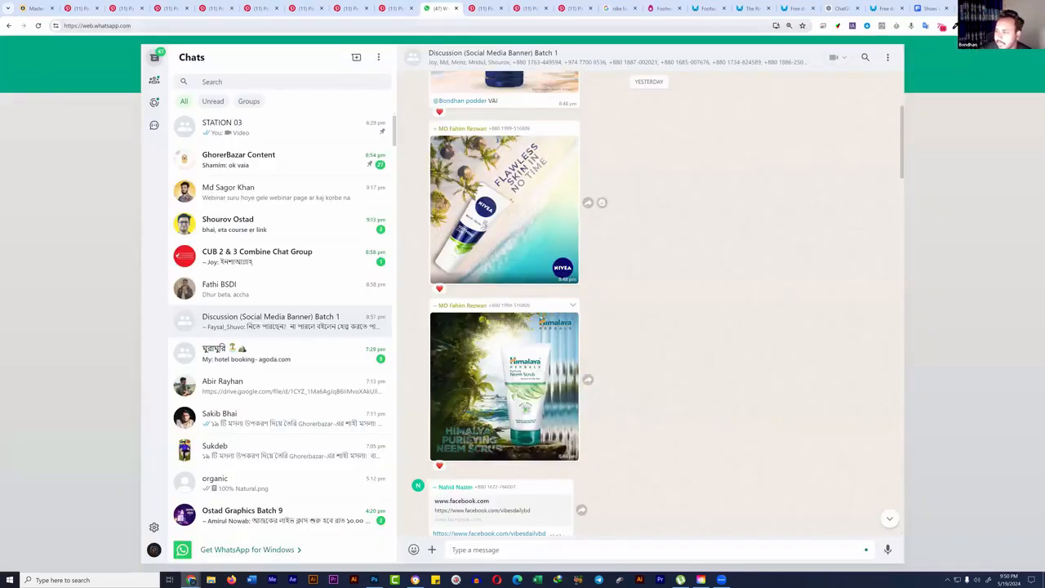
# Step: Go back through the Social Media Banner Batch 1 discussion in WhatsApp and open the shared Watsons Essence Bath banner full size
pyautogui.scroll(3, 483, 377)
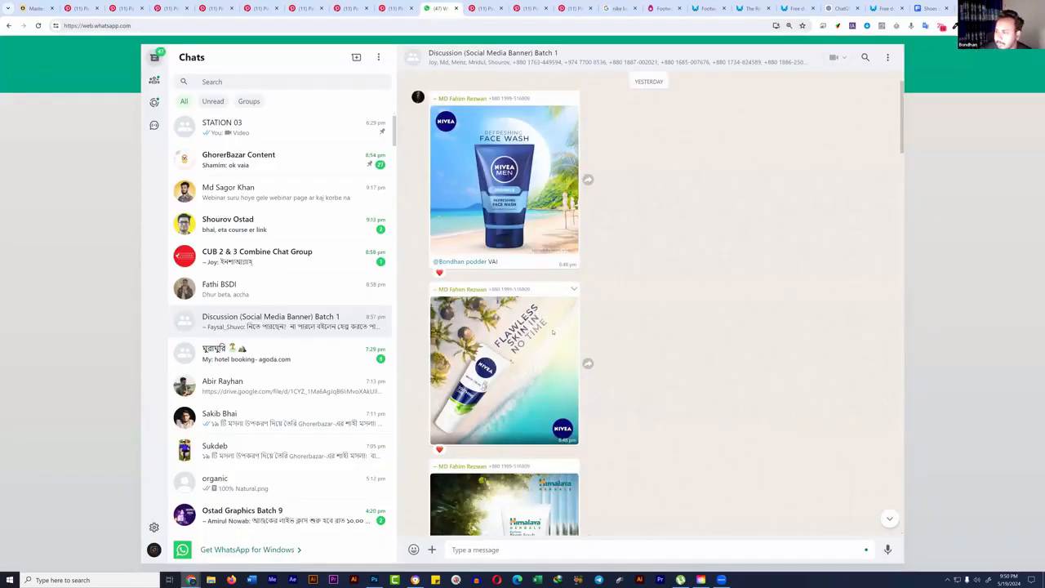
pyautogui.scroll(10, 552, 331)
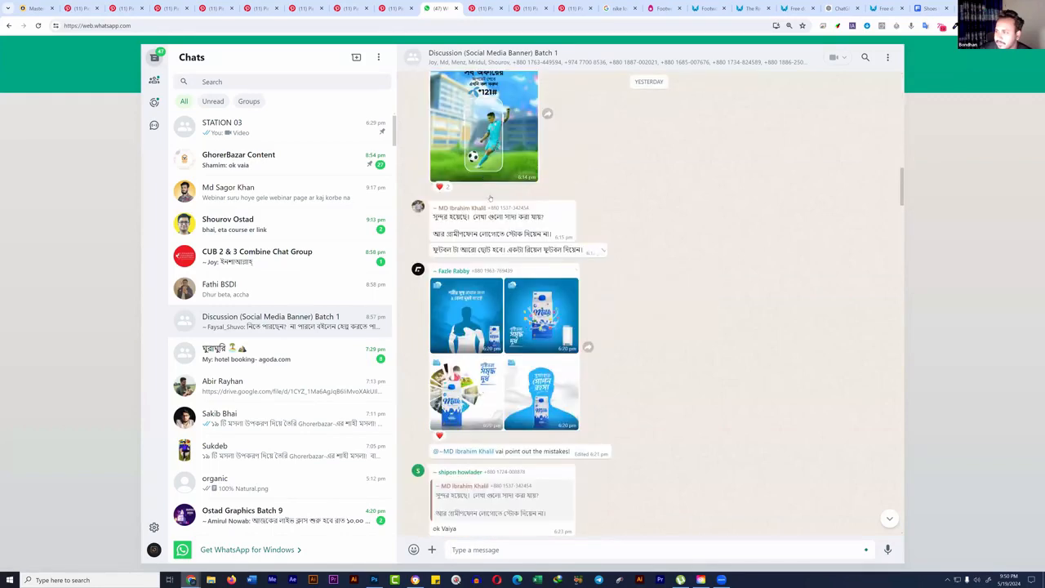
pyautogui.scroll(15, 490, 198)
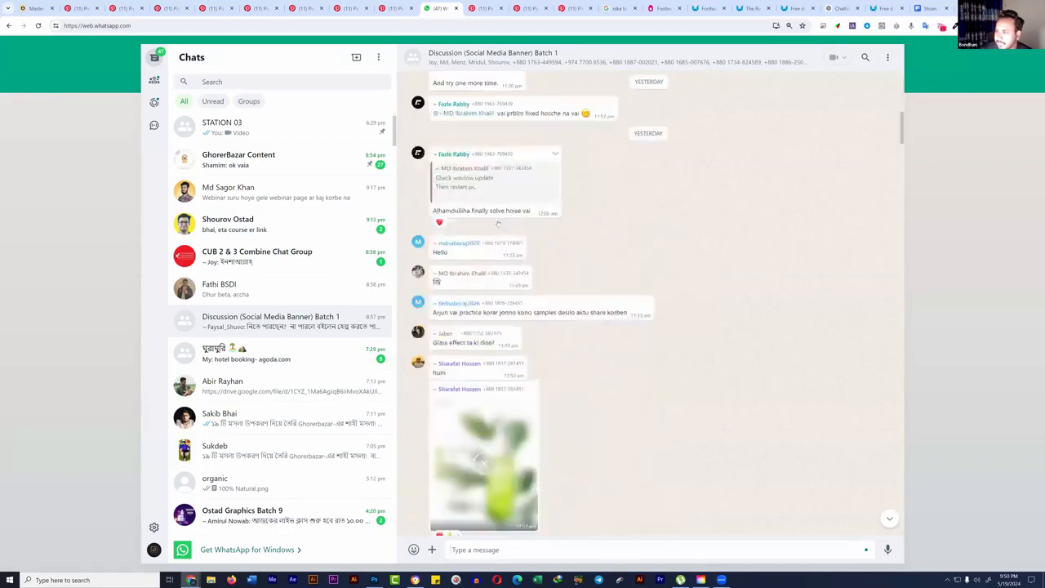
pyautogui.scroll(15, 498, 223)
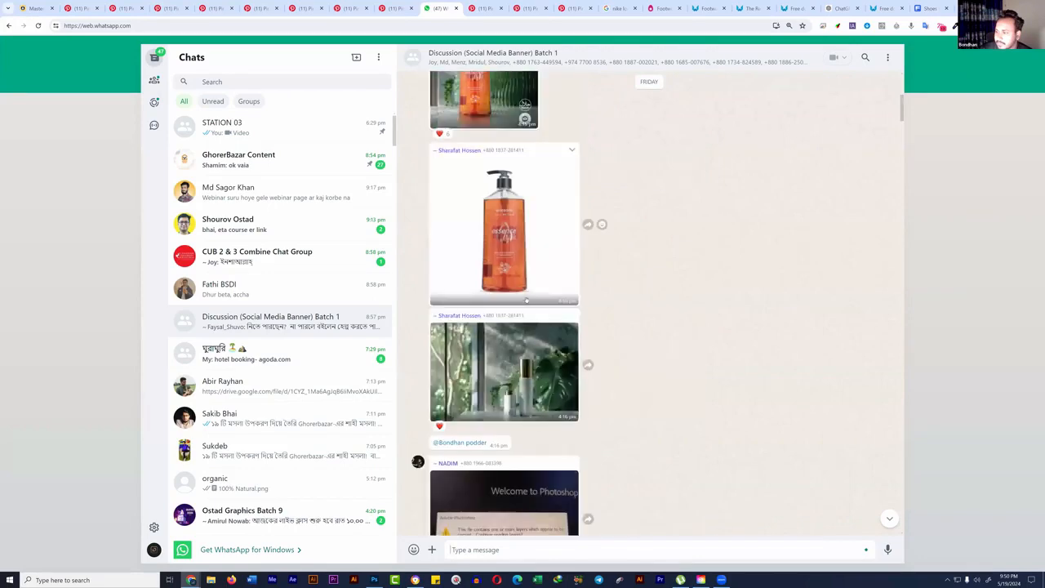
pyautogui.scroll(2, 527, 300)
pyautogui.click(484, 196)
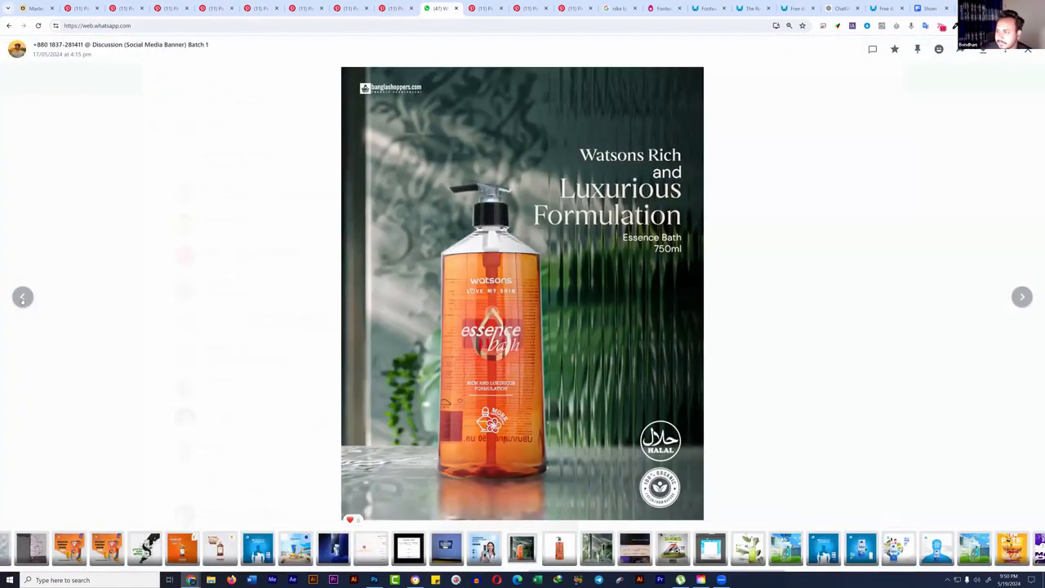
# Step: Leaf back through the images shared before the Watsons banner as far as the marked-up orange fried-chicken bucket poster
pyautogui.click(22, 298)
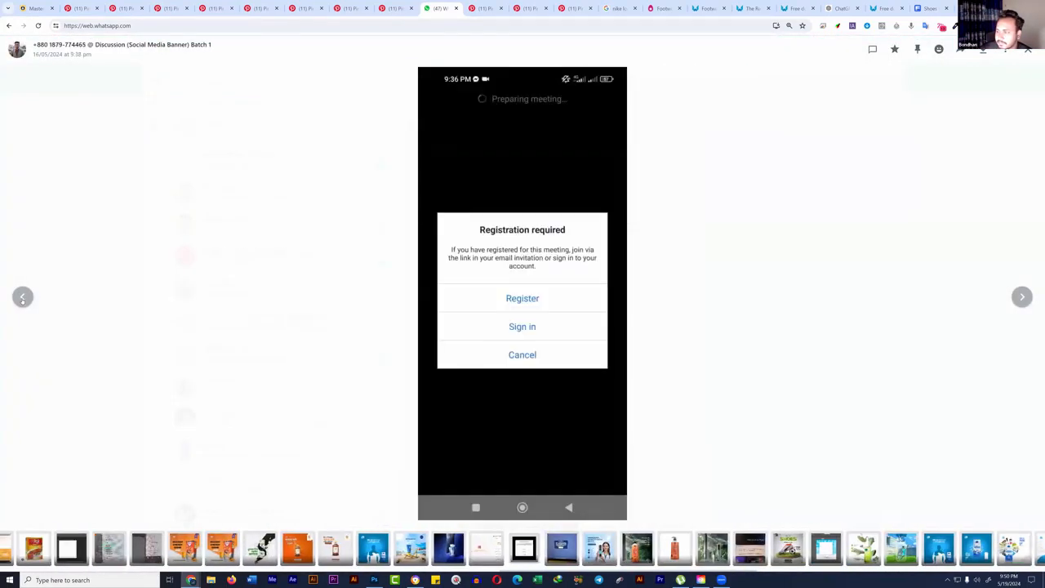
pyautogui.click(22, 298)
pyautogui.click(22, 298)
pyautogui.click(22, 298)
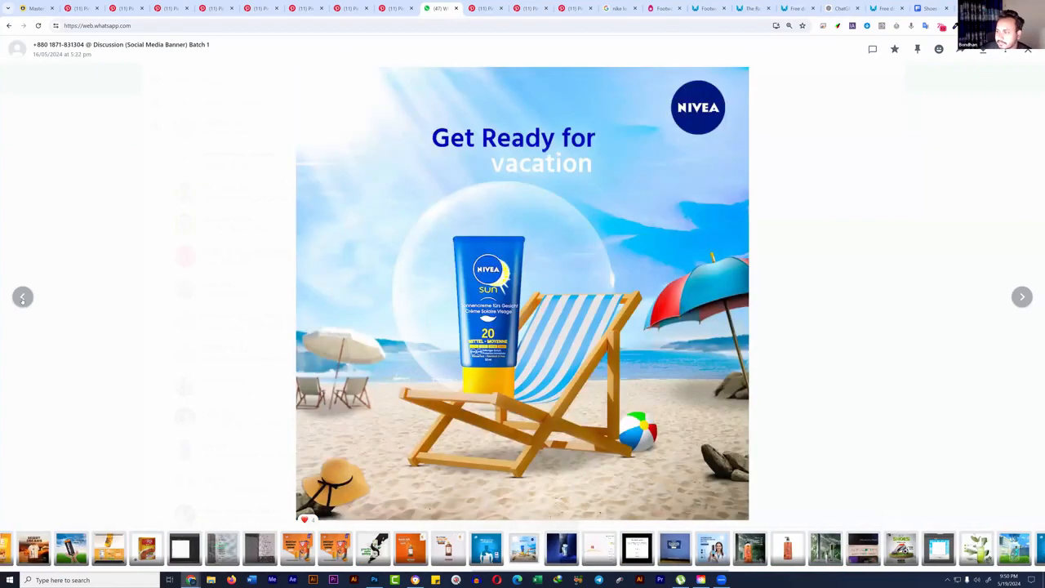
pyautogui.click(22, 298)
pyautogui.click(22, 298)
pyautogui.click(22, 298)
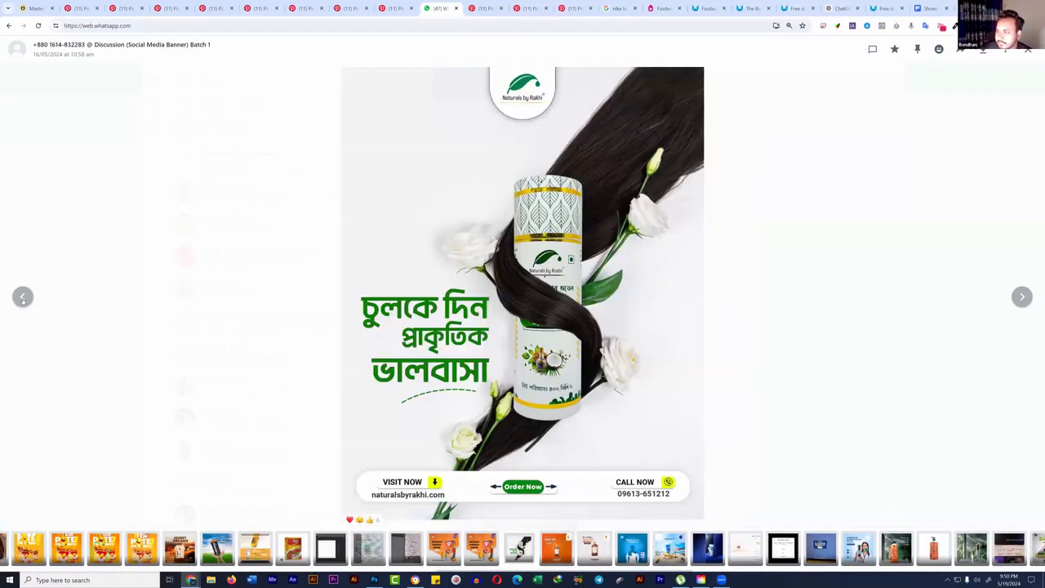
pyautogui.click(22, 298)
pyautogui.click(22, 298)
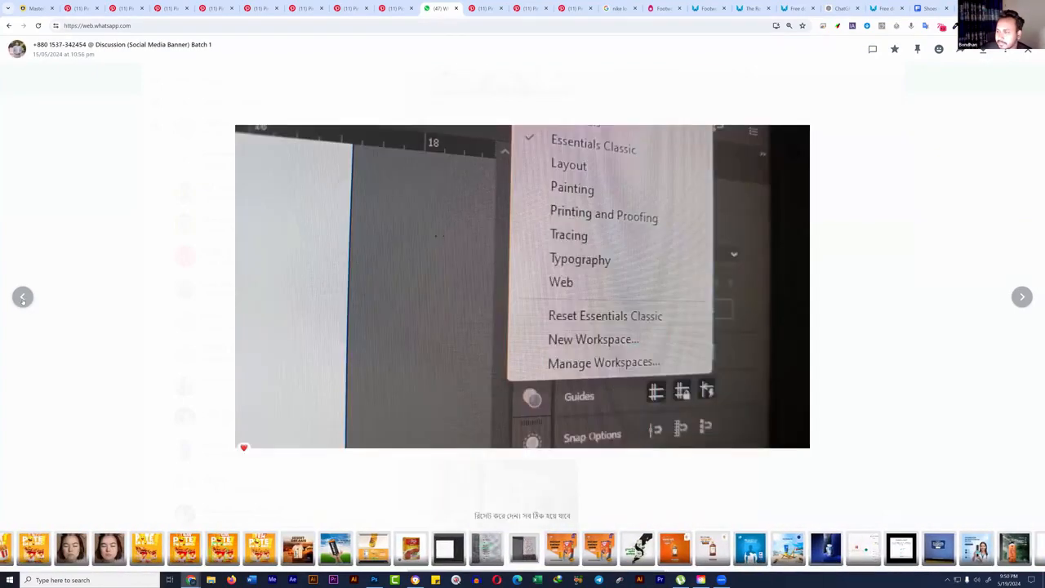
pyautogui.click(22, 298)
pyautogui.click(22, 298)
pyautogui.click(22, 298)
pyautogui.click(22, 298)
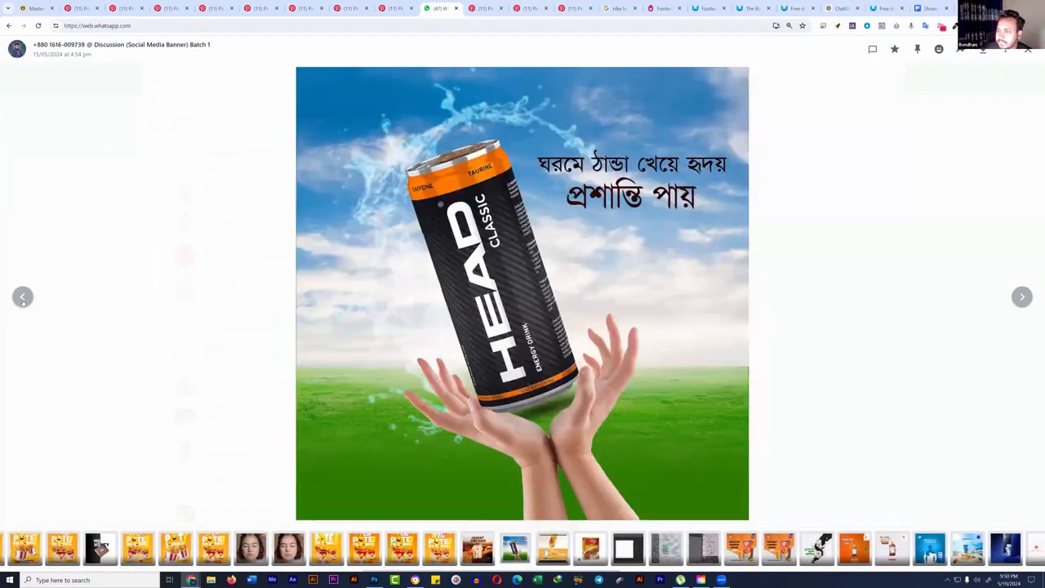
pyautogui.click(23, 298)
pyautogui.click(22, 298)
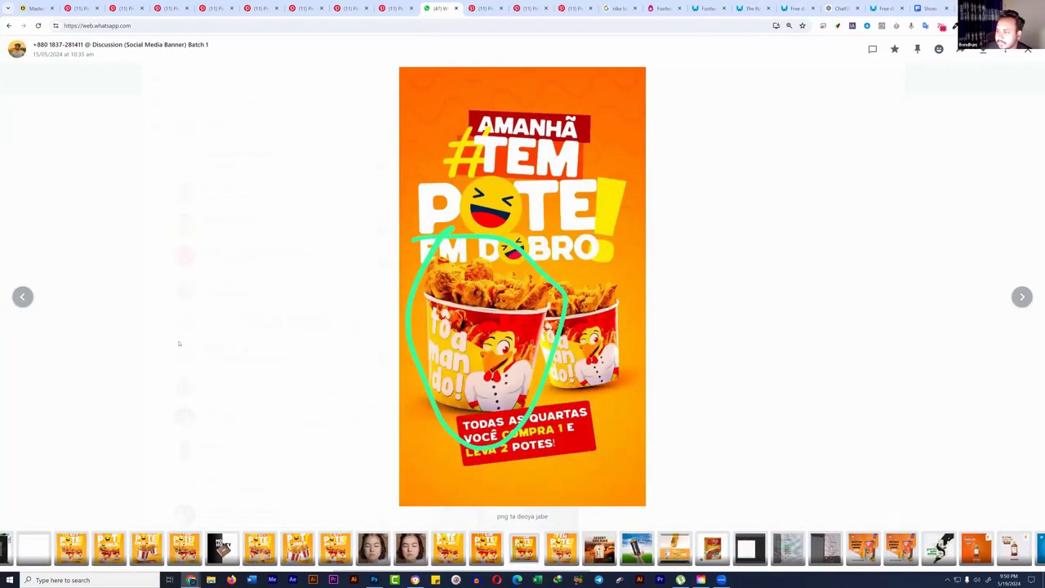
# Step: Examine selected shared images in the group, including the fried-chicken posters, the skin retouch portraits, the HEAD energy drink and the food delivery banner
pyautogui.press('Right')
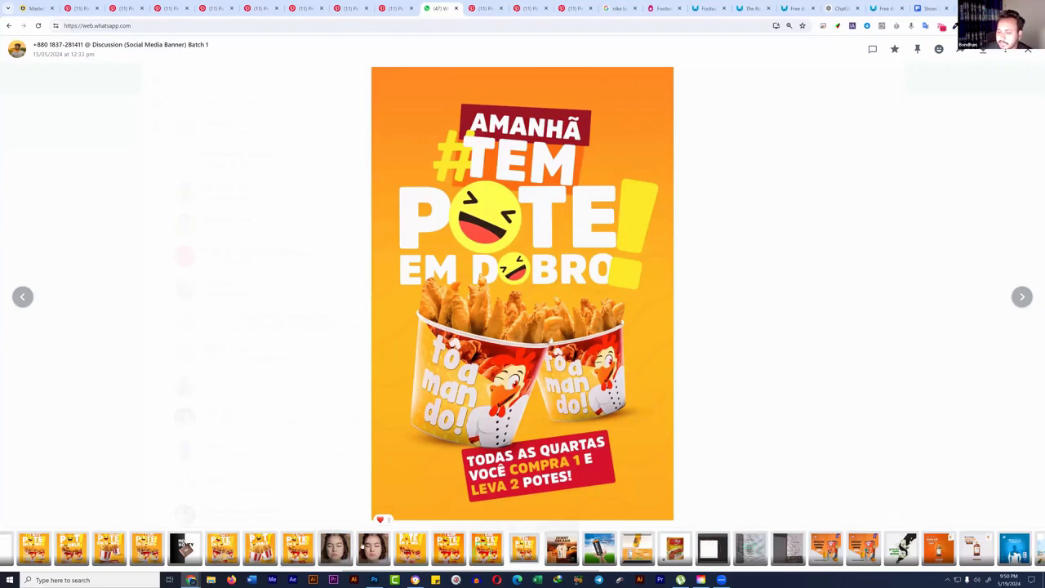
pyautogui.click(373, 548)
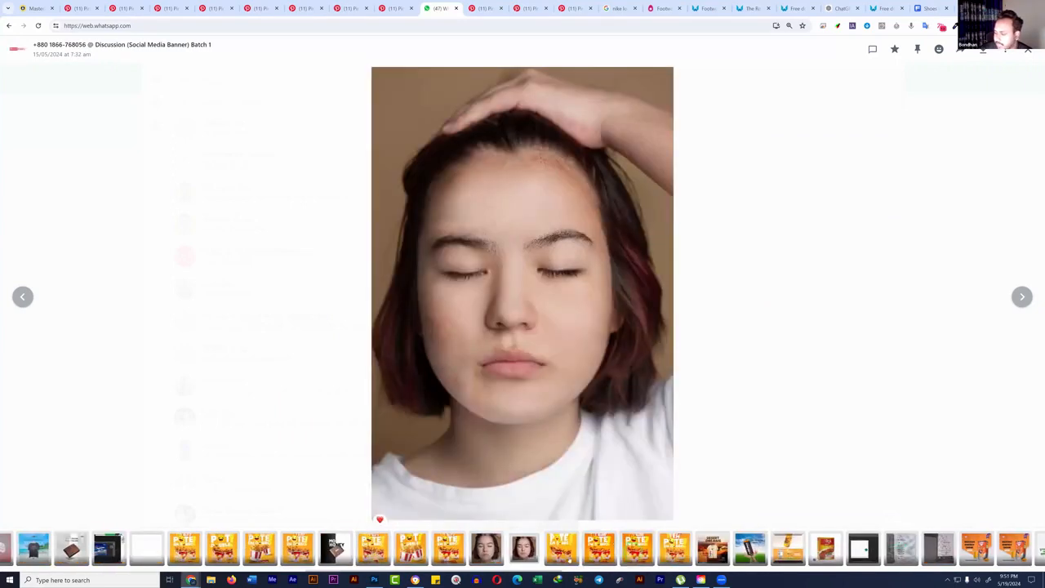
pyautogui.click(485, 562)
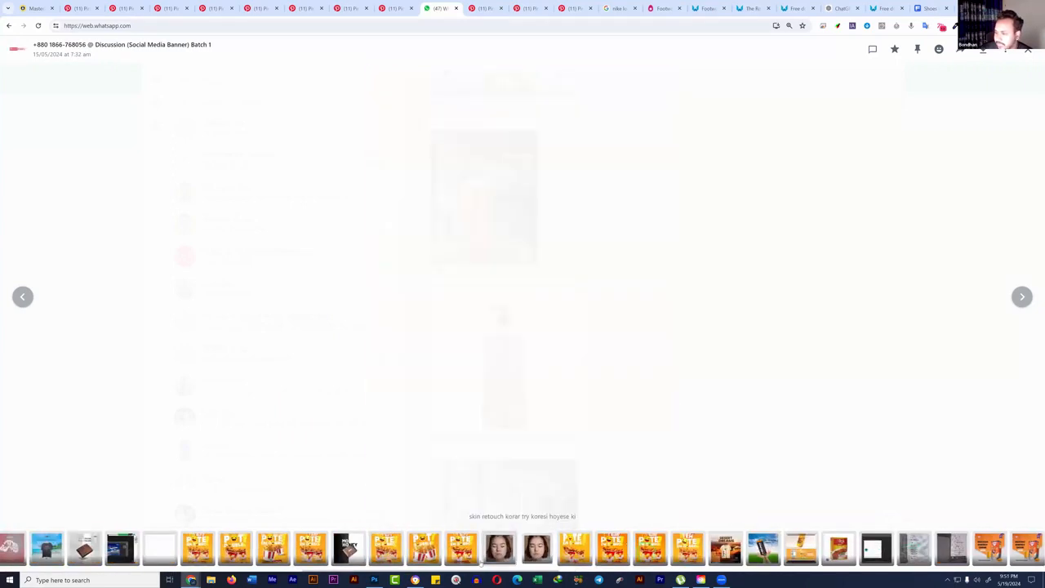
pyautogui.click(793, 563)
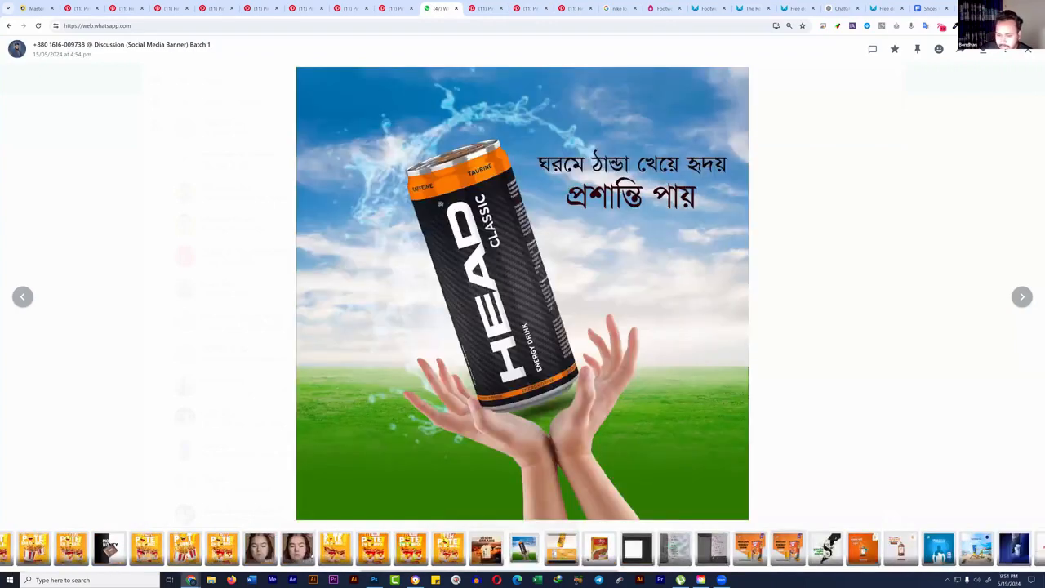
pyautogui.click(304, 557)
pyautogui.click(222, 548)
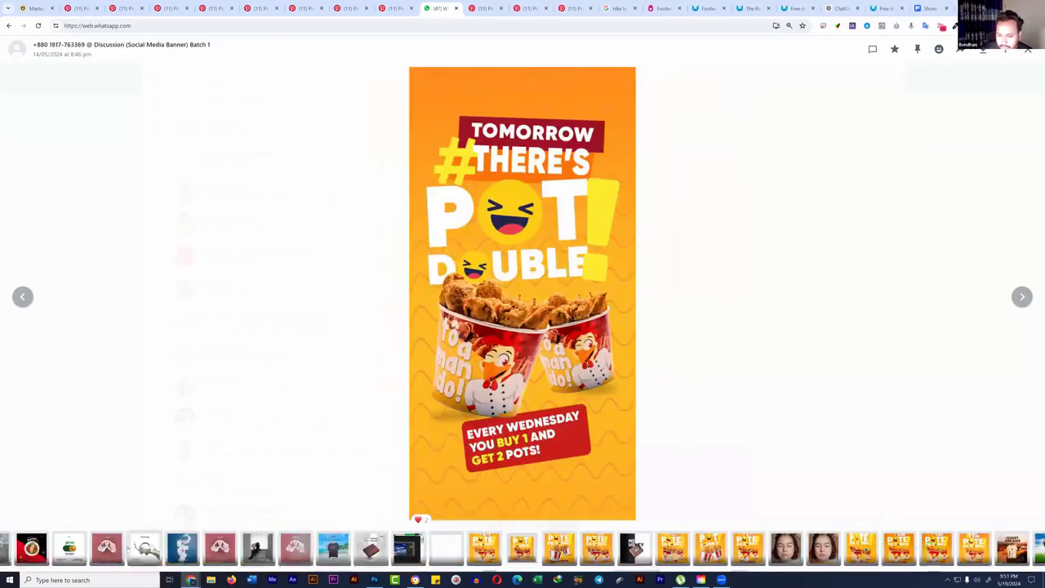
pyautogui.click(69, 549)
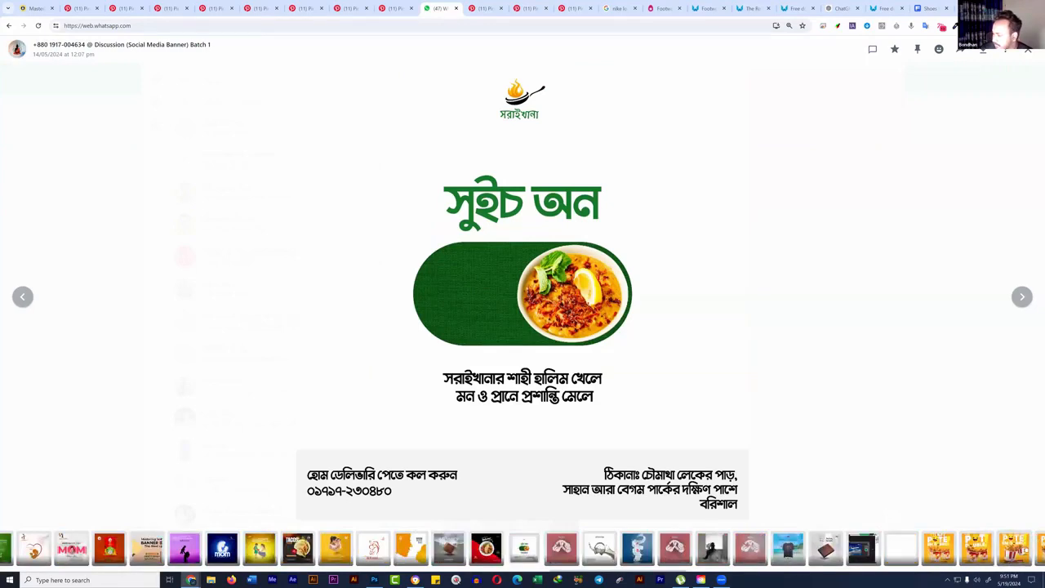
pyautogui.click(1016, 547)
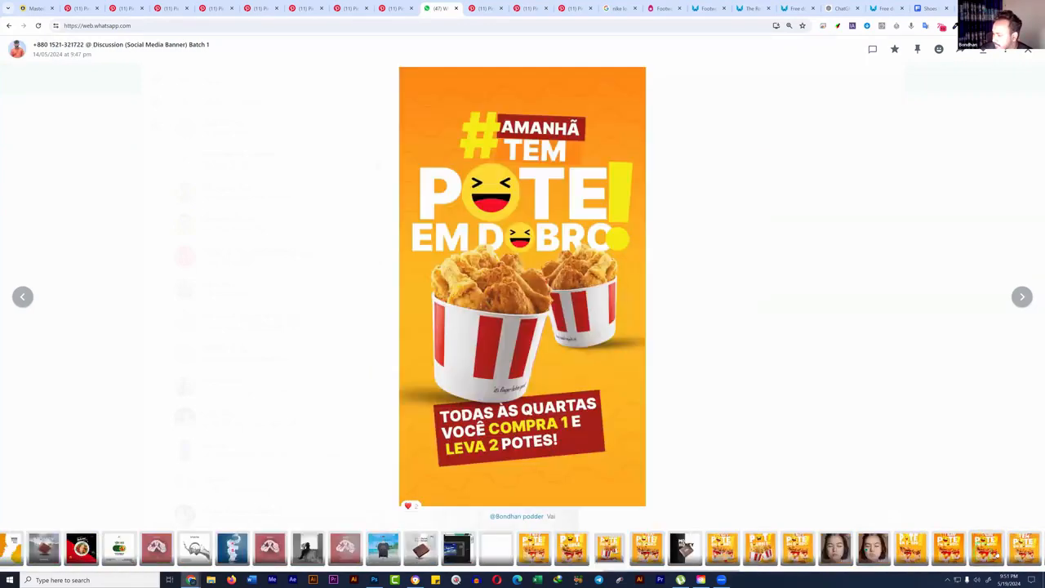
# Step: Leaf back through the group's shared images from the fried-chicken bucket poster to the orange Bengali Mother's Day mother-and-baby illustration
pyautogui.click(22, 297)
pyautogui.click(22, 296)
pyautogui.click(22, 296)
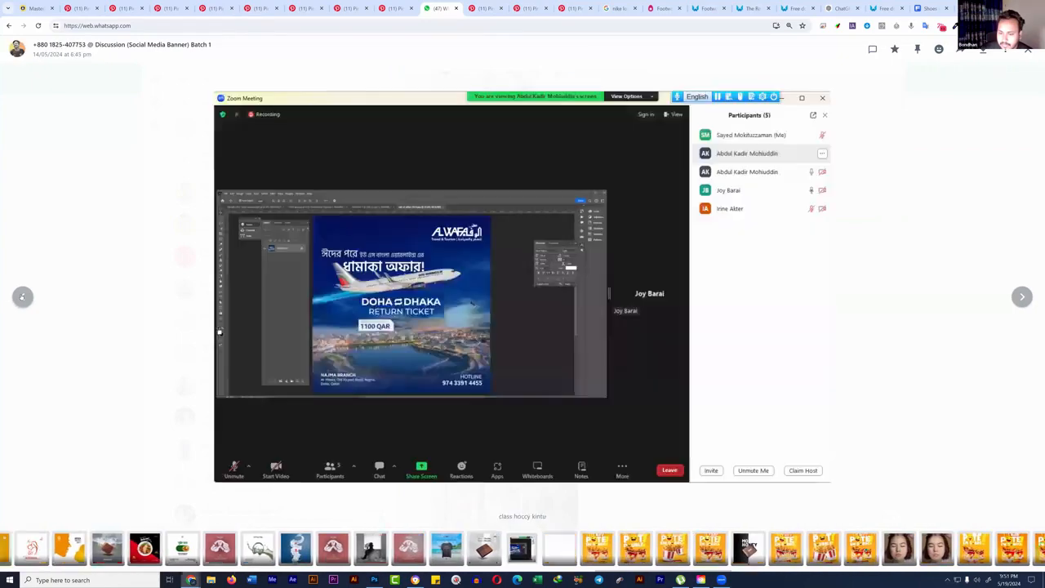
pyautogui.click(22, 296)
pyautogui.click(22, 296)
pyautogui.click(22, 296)
pyautogui.click(22, 297)
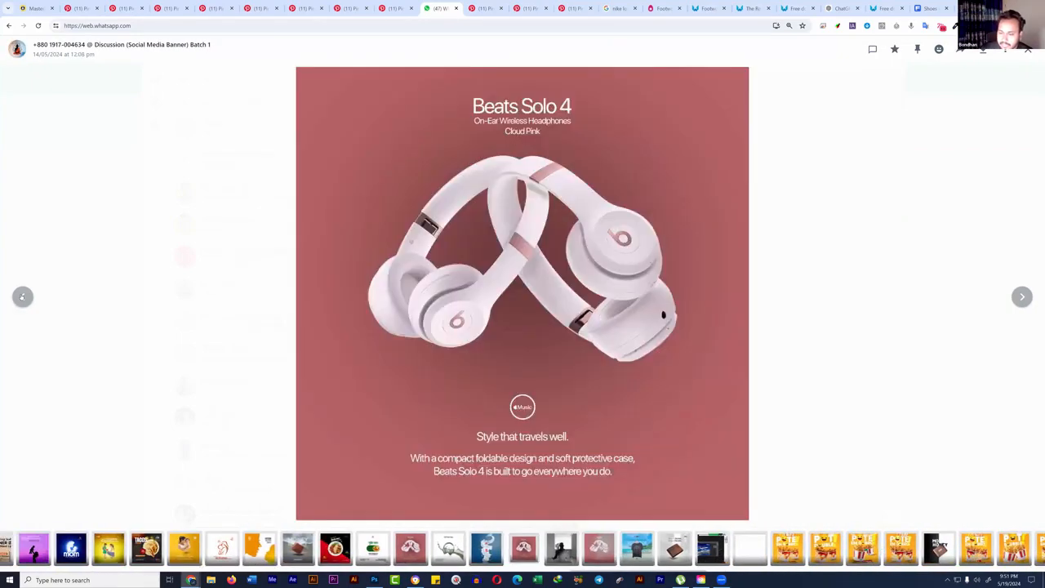
pyautogui.click(22, 296)
pyautogui.click(22, 296)
pyautogui.click(22, 297)
pyautogui.click(22, 297)
pyautogui.click(22, 297)
pyautogui.click(22, 296)
pyautogui.click(22, 296)
pyautogui.click(22, 297)
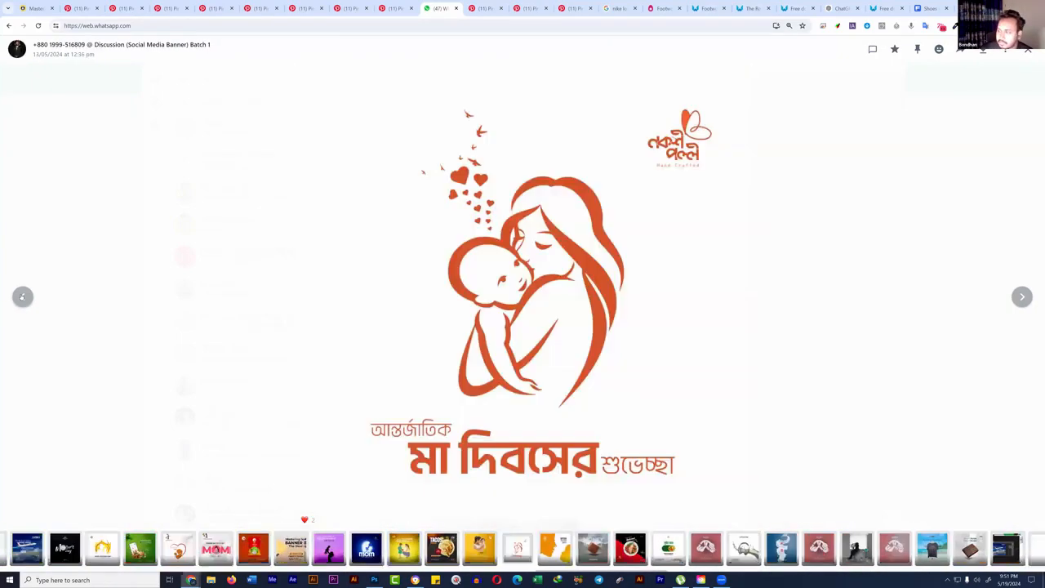
# Step: Examine the shared Mother's Day banners, including the tech for biz, Diamond World and Designhob designs and the face silhouettes
pyautogui.click(22, 297)
pyautogui.click(22, 296)
pyautogui.click(22, 296)
pyautogui.click(22, 297)
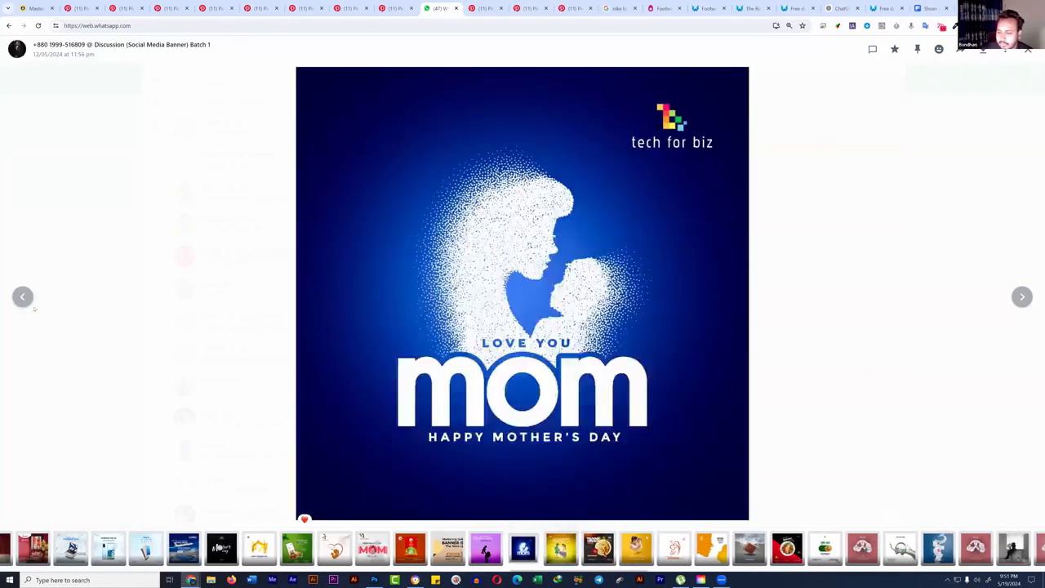
pyautogui.click(22, 296)
pyautogui.click(22, 296)
pyautogui.click(337, 550)
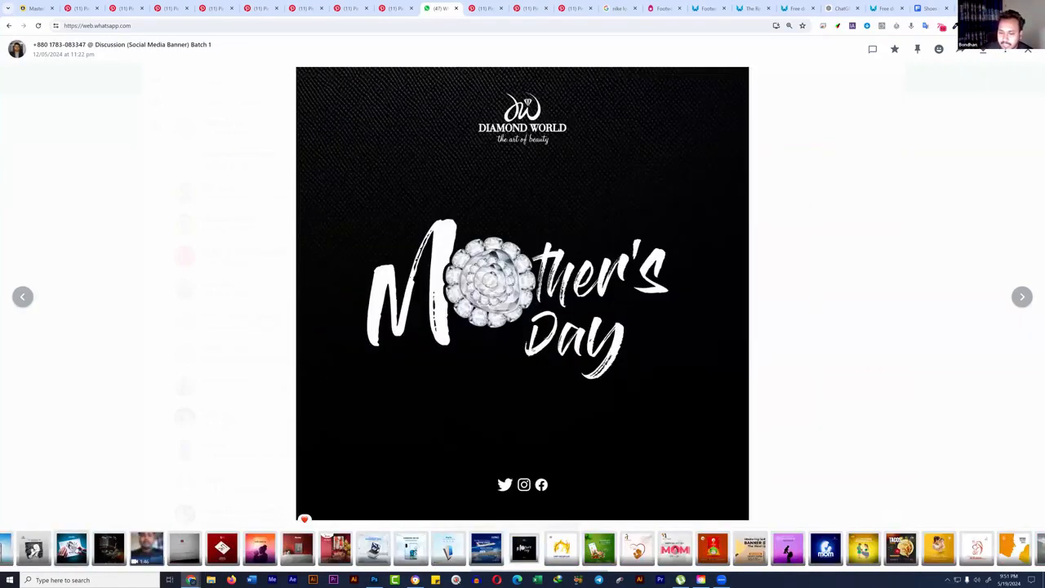
pyautogui.click(71, 549)
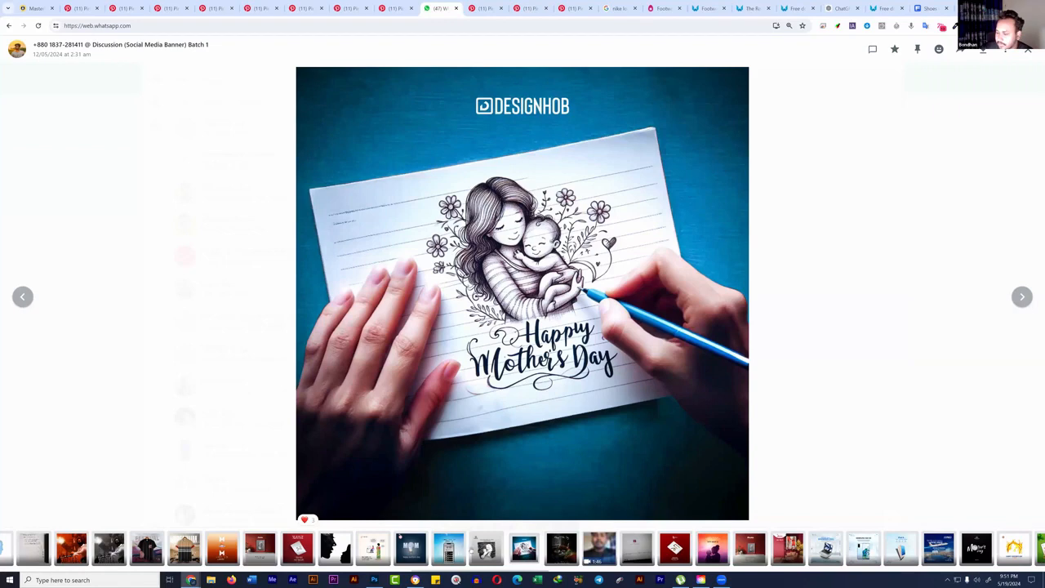
pyautogui.press('Right')
pyautogui.press('Right')
pyautogui.press('Left')
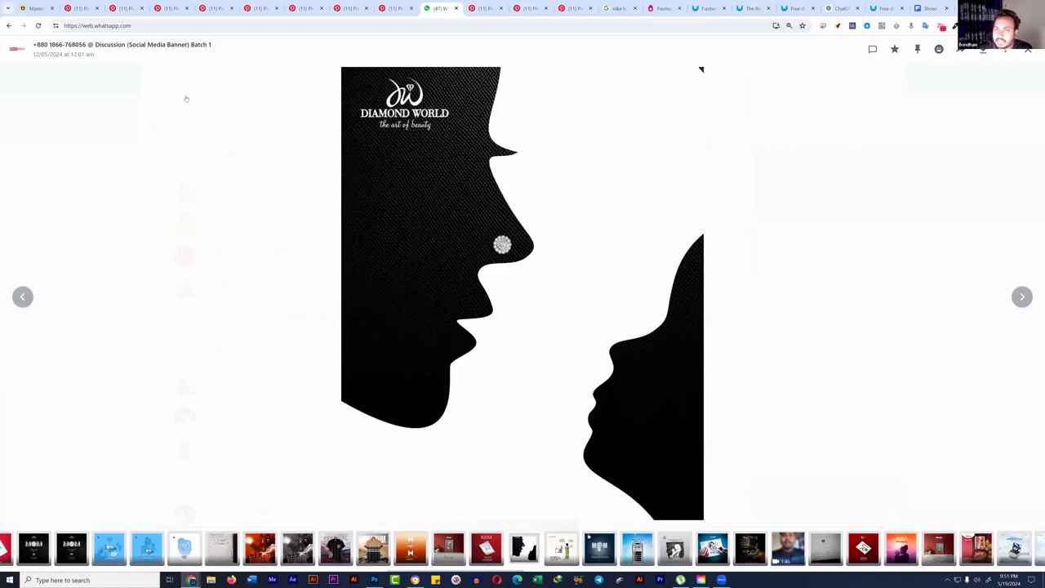
# Step: Search the chats for "soci" and open the shared media of the Social Media Banner Design Batch 1 group
pyautogui.press('Escape')
pyautogui.write('soci')
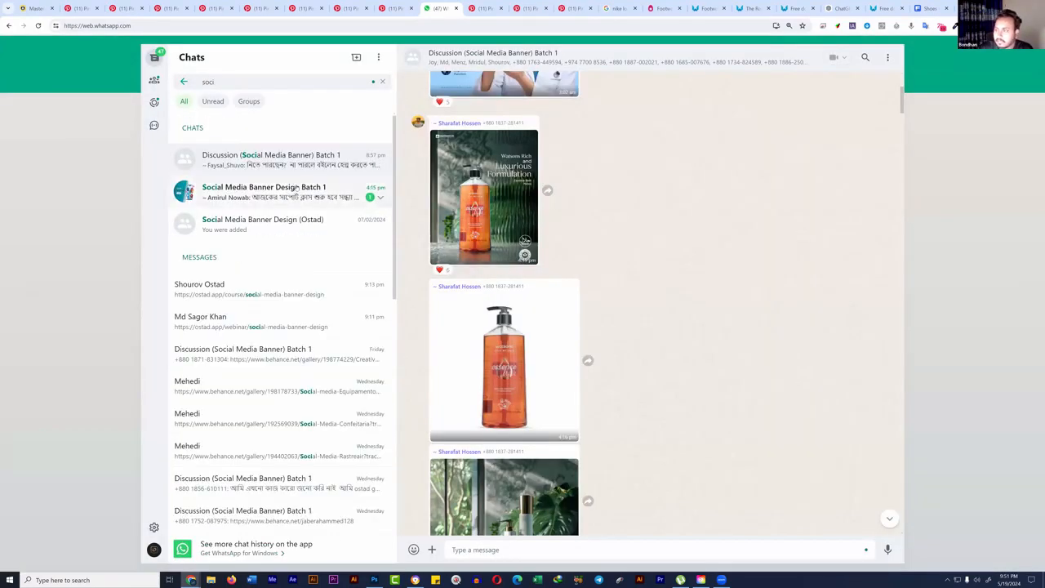
pyautogui.click(261, 192)
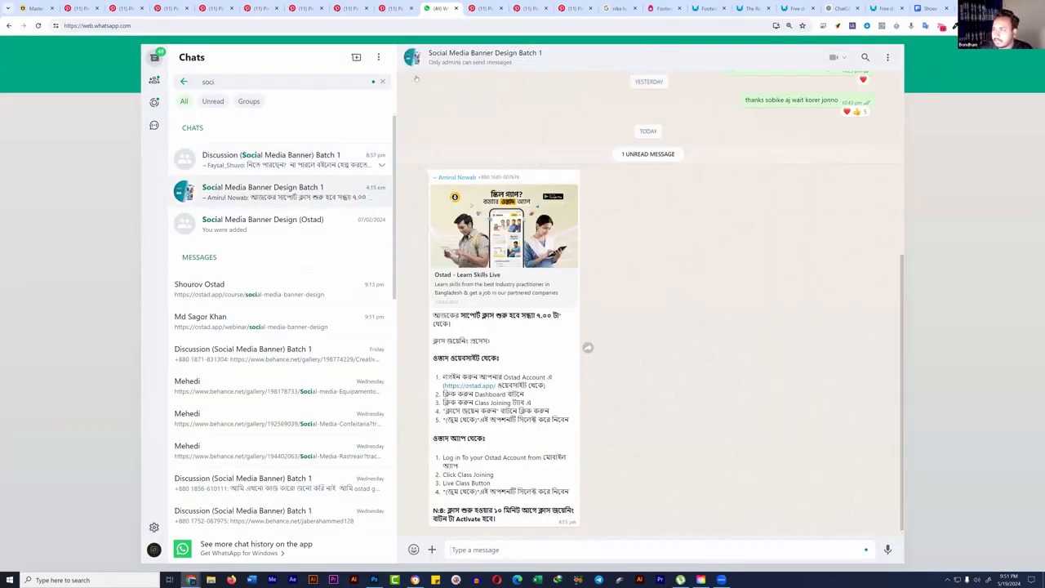
pyautogui.click(485, 56)
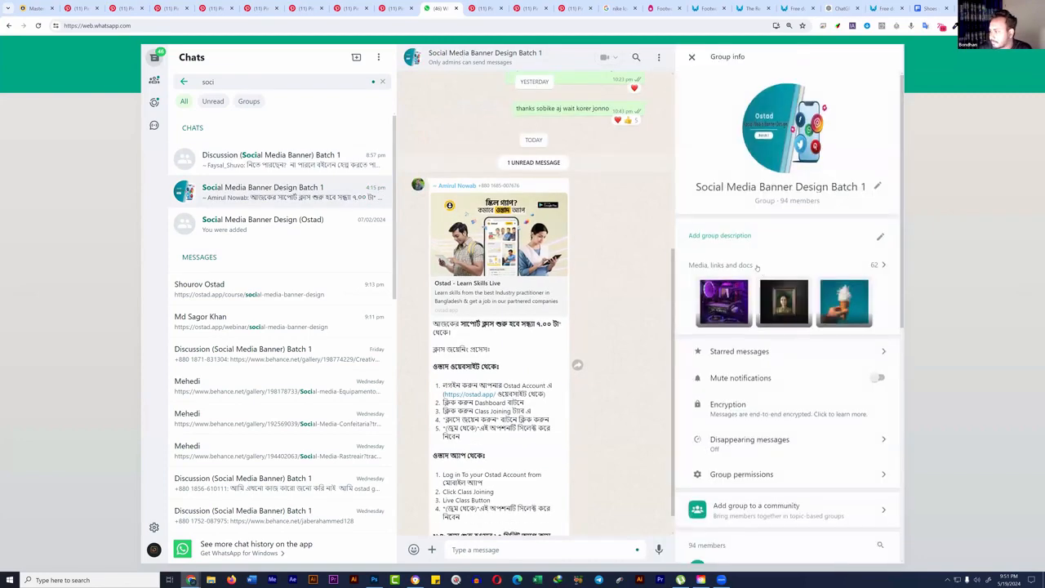
pyautogui.click(757, 268)
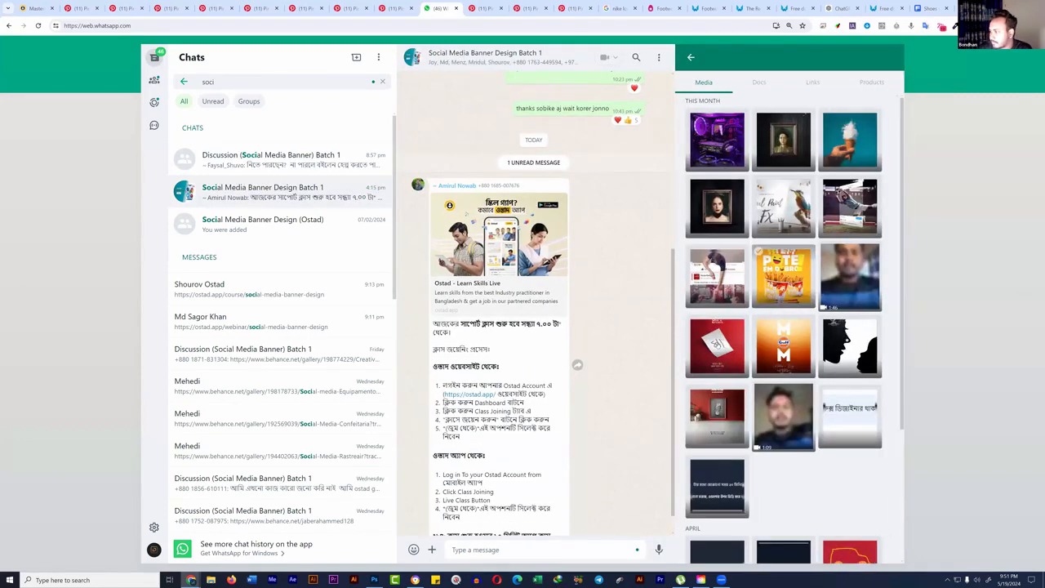
# Step: Examine the 10 Minute School, Gulf, Bata and Diamond World Mother's Day banners full size
pyautogui.click(717, 346)
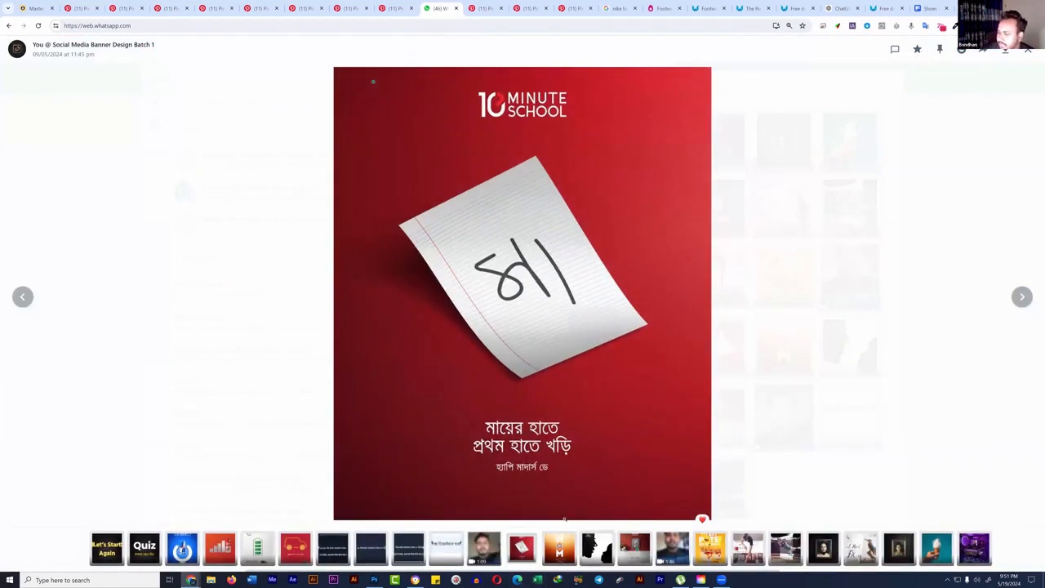
pyautogui.click(561, 545)
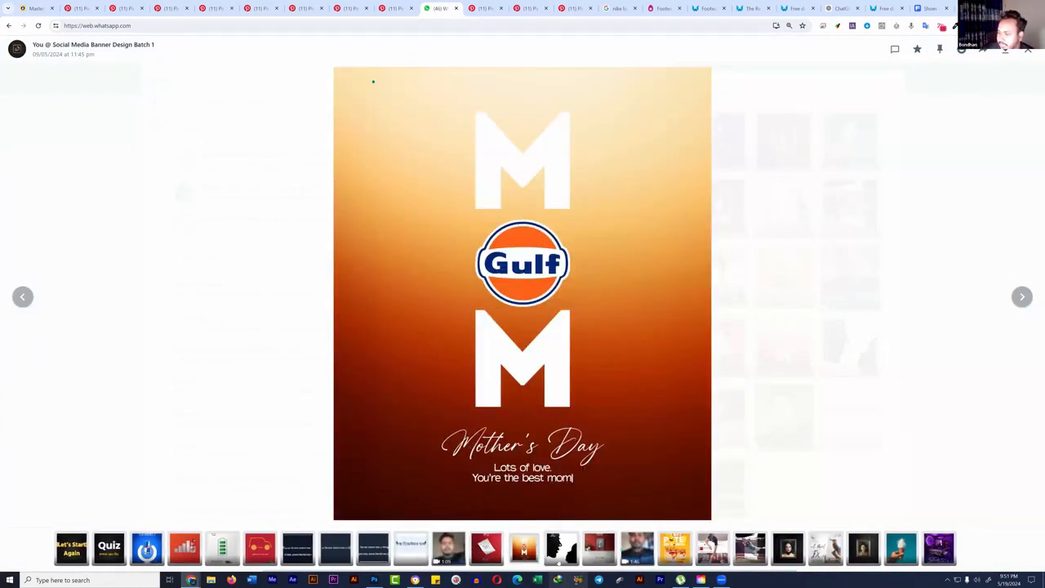
pyautogui.click(561, 547)
pyautogui.click(560, 547)
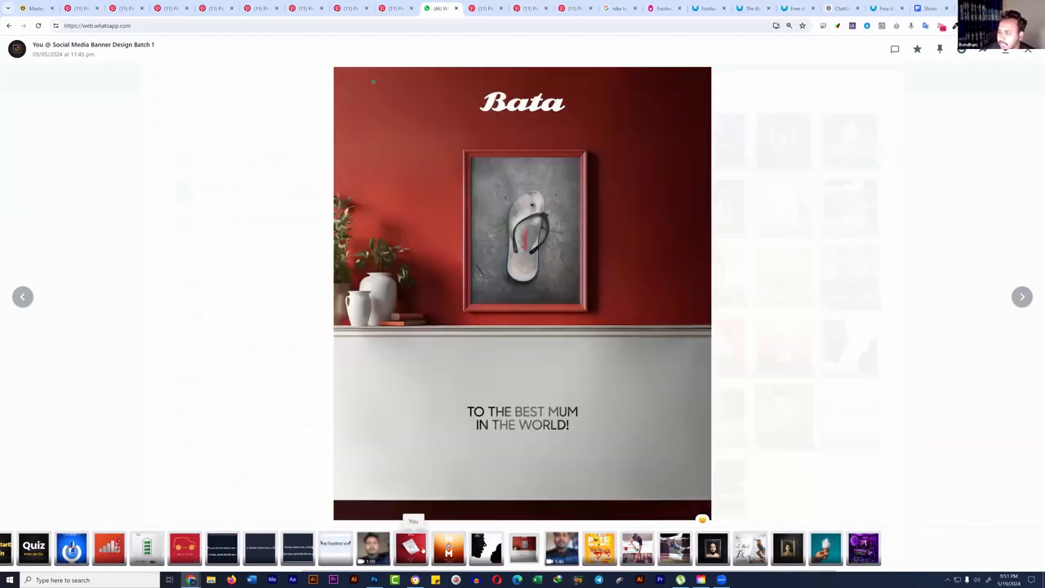
pyautogui.click(420, 548)
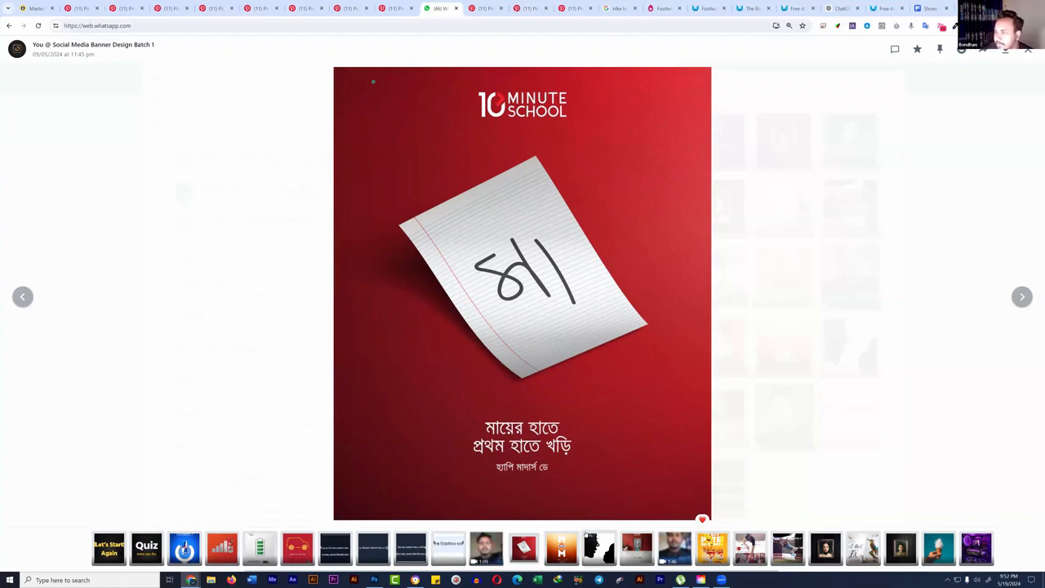
pyautogui.click(593, 544)
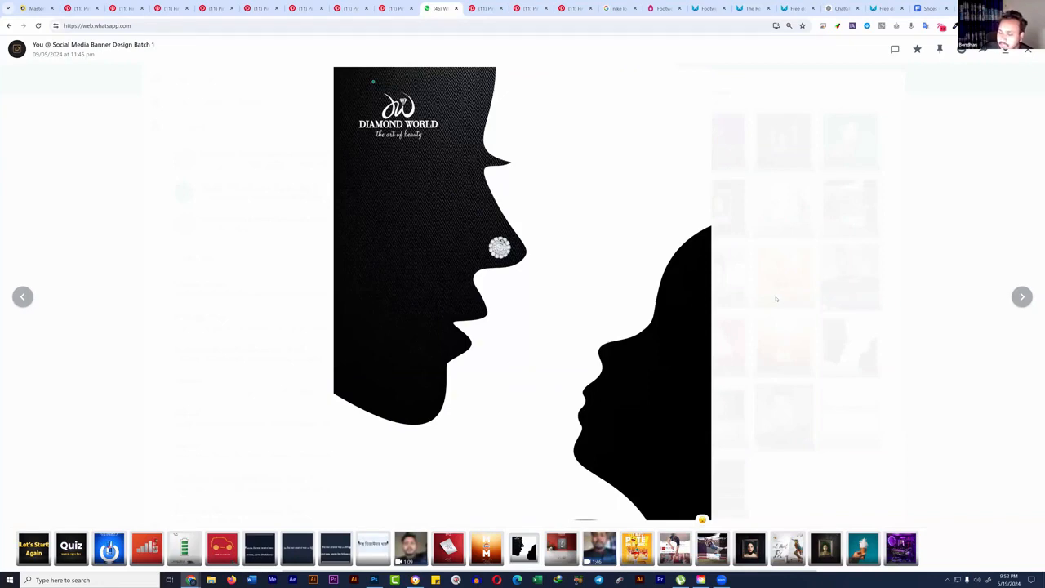
pyautogui.press('Escape')
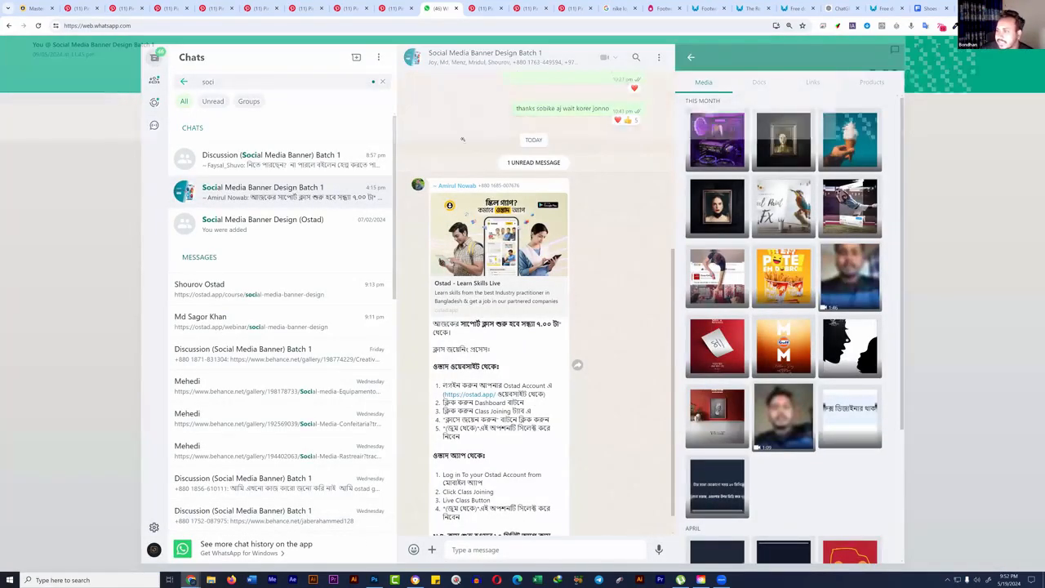
pyautogui.click(850, 347)
# Step: In File Explorer, open clients\ostad\banner design on New Volume (A:) and view the crazy pizza city image
pyautogui.press('super+e')
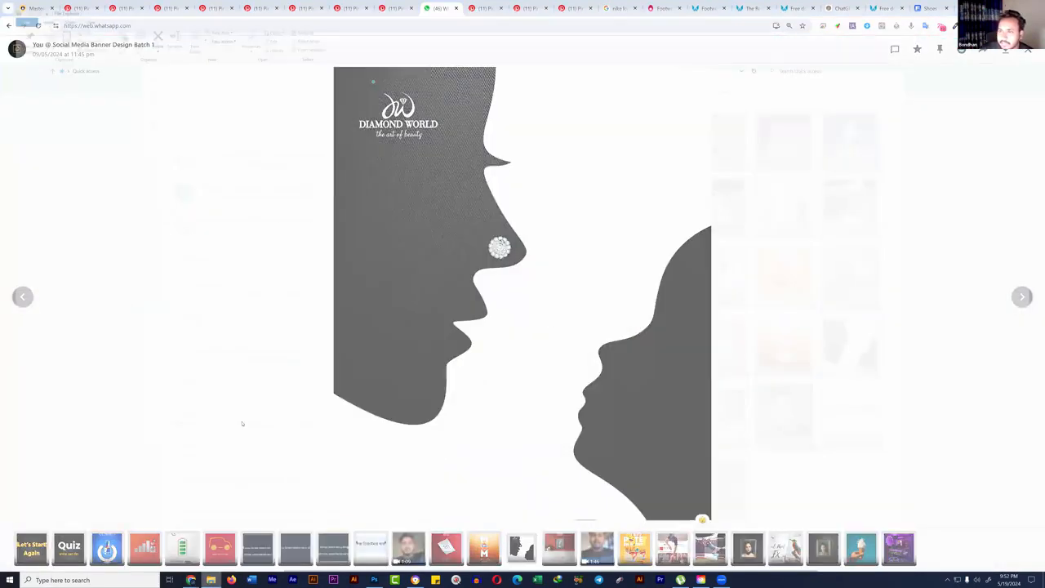
pyautogui.click(39, 210)
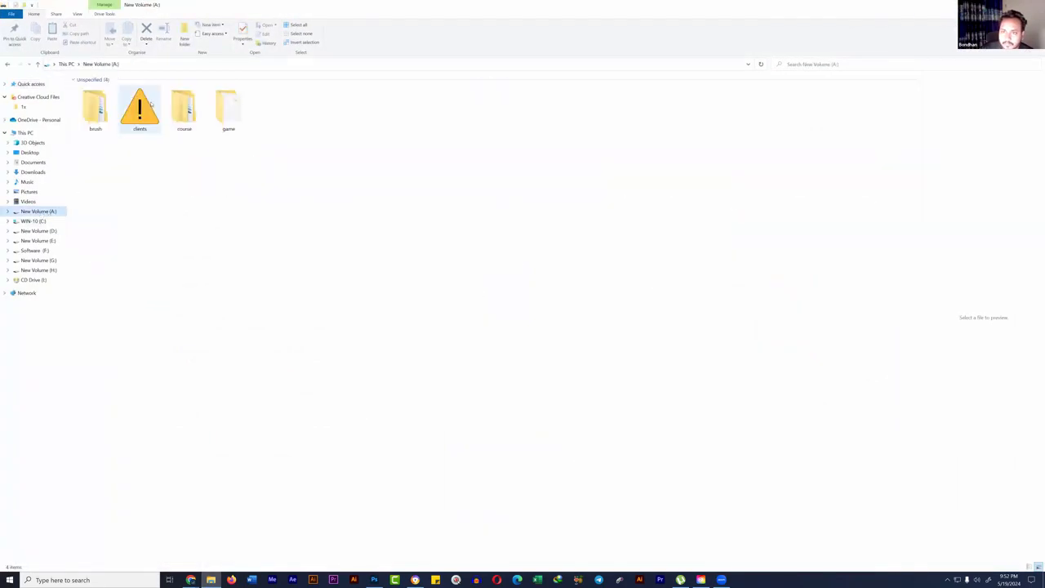
pyautogui.doubleClick(139, 106)
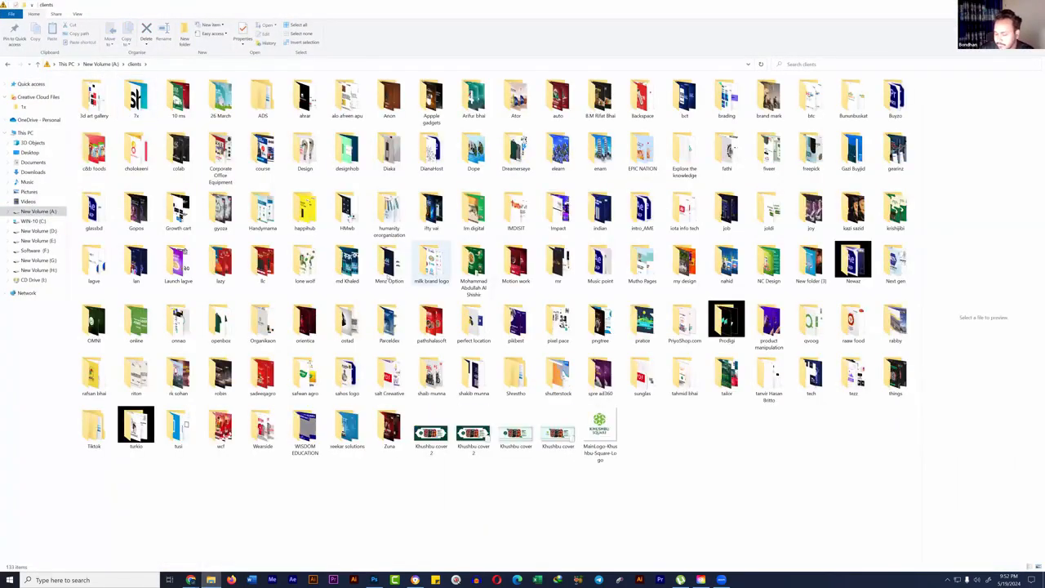
pyautogui.press('o')
pyautogui.doubleClick(363, 326)
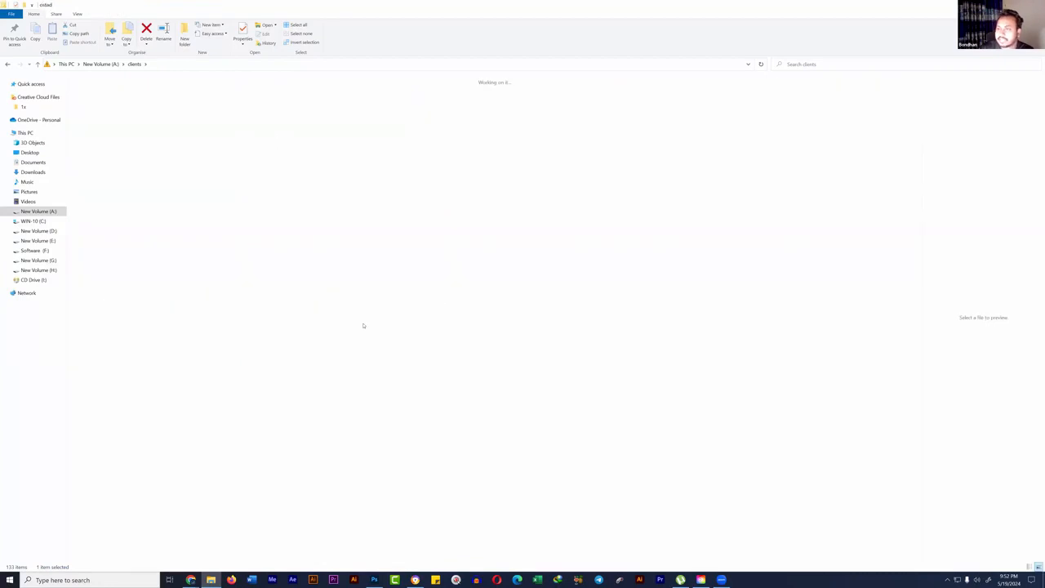
pyautogui.doubleClick(262, 174)
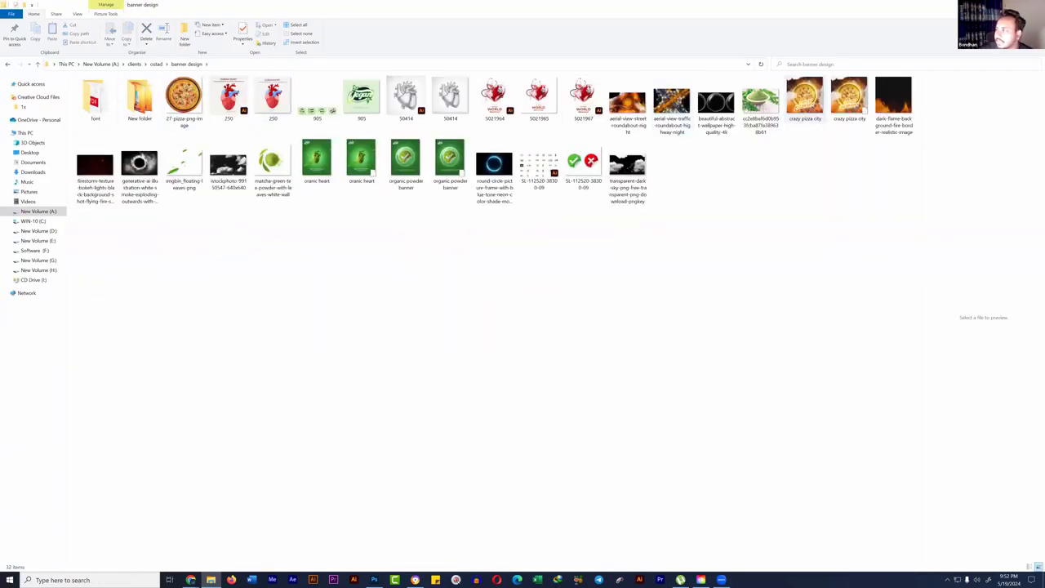
pyautogui.click(804, 98)
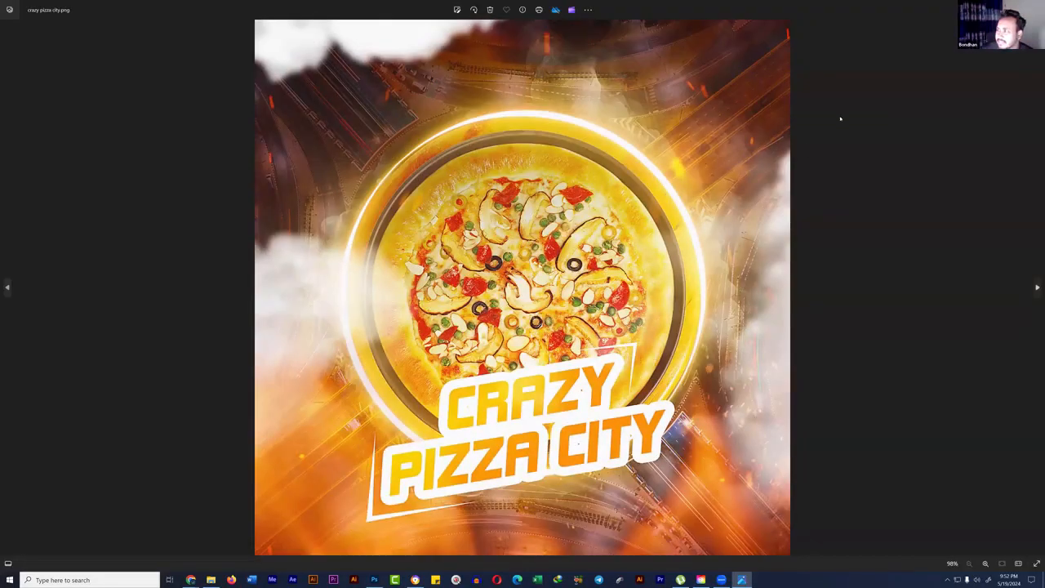
pyautogui.click(1032, 11)
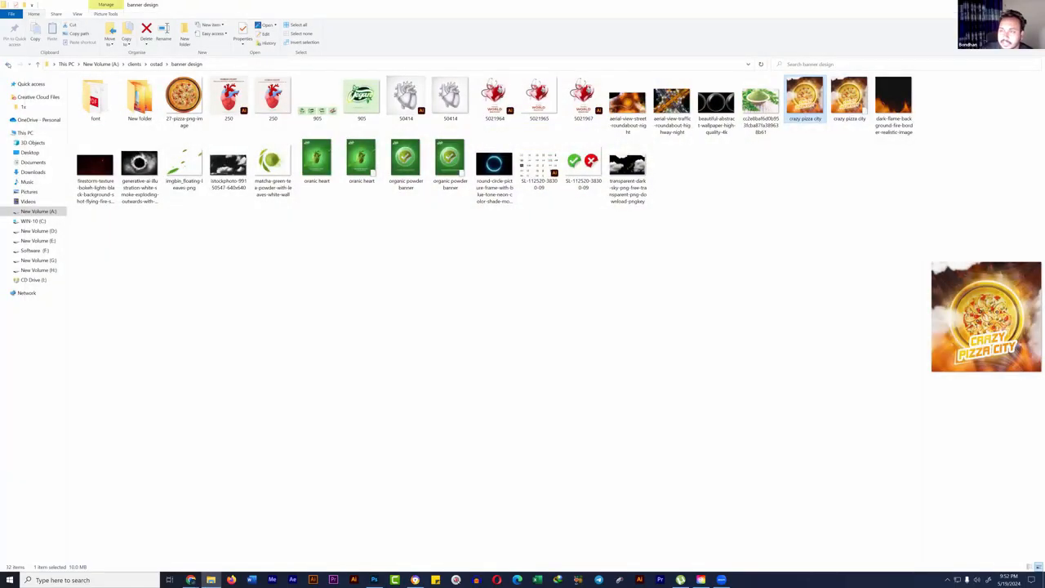
# Step: Return to the ostad folder and open the mothers day folder inside banner batch 1
pyautogui.click(8, 64)
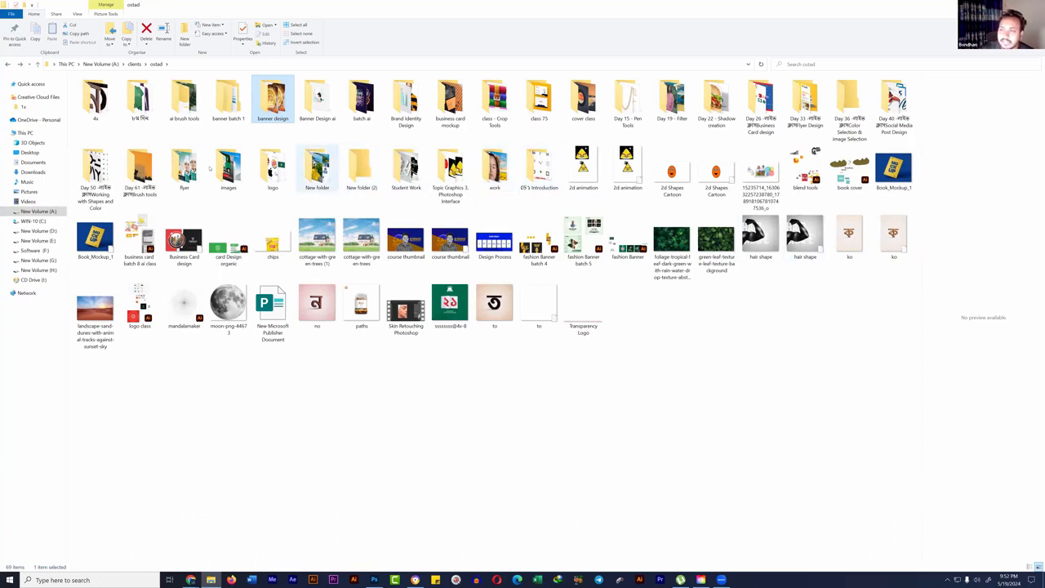
pyautogui.click(125, 163)
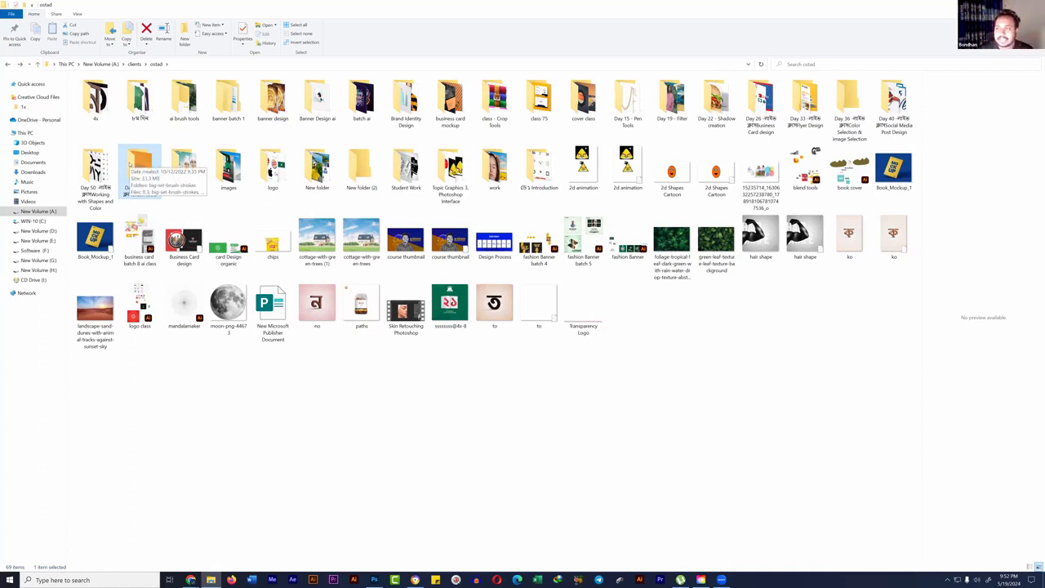
pyautogui.click(212, 88)
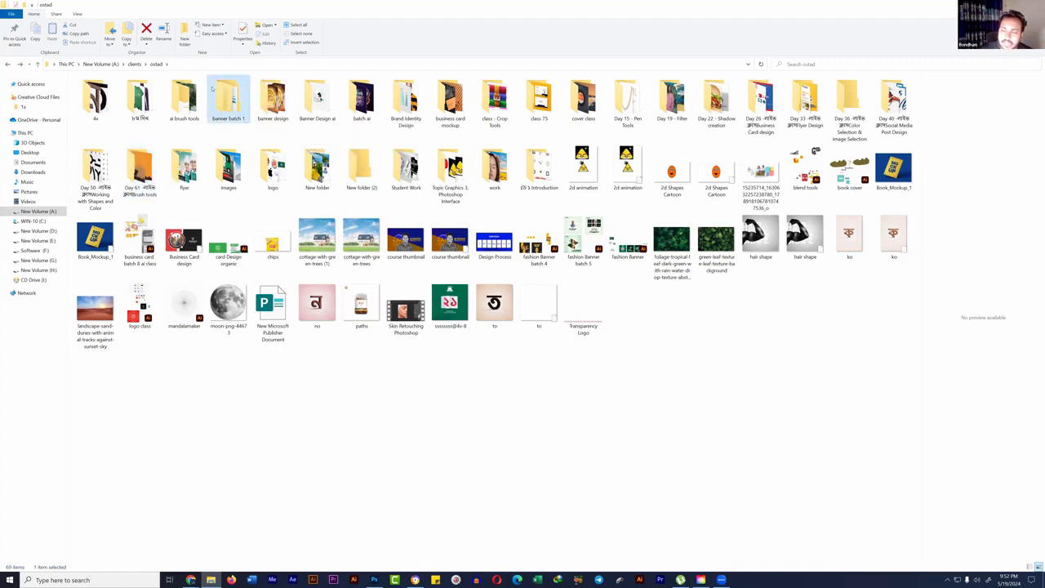
pyautogui.press('Return')
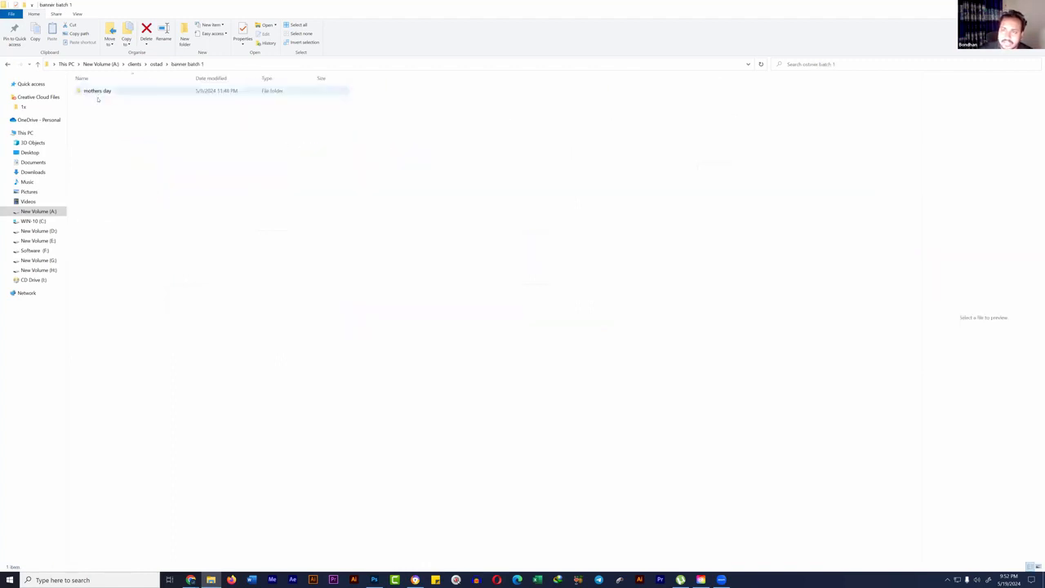
pyautogui.click(94, 91)
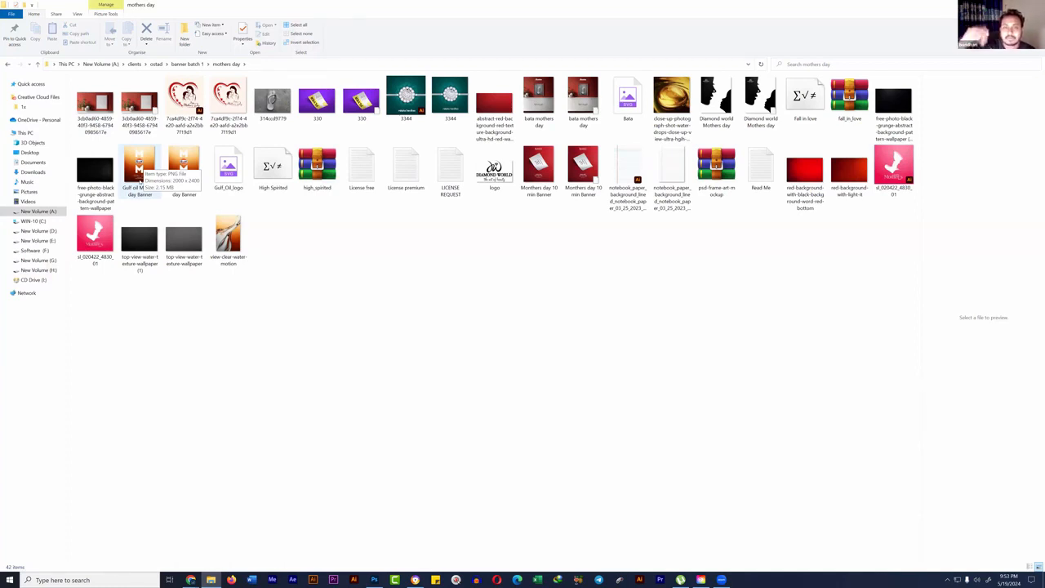
# Step: Glance at the Nike banner in Photoshop, and preview the Gulf oil, Diamond World, 10 min and Bata Mother's Day banners in the mothers day folder
pyautogui.click(375, 580)
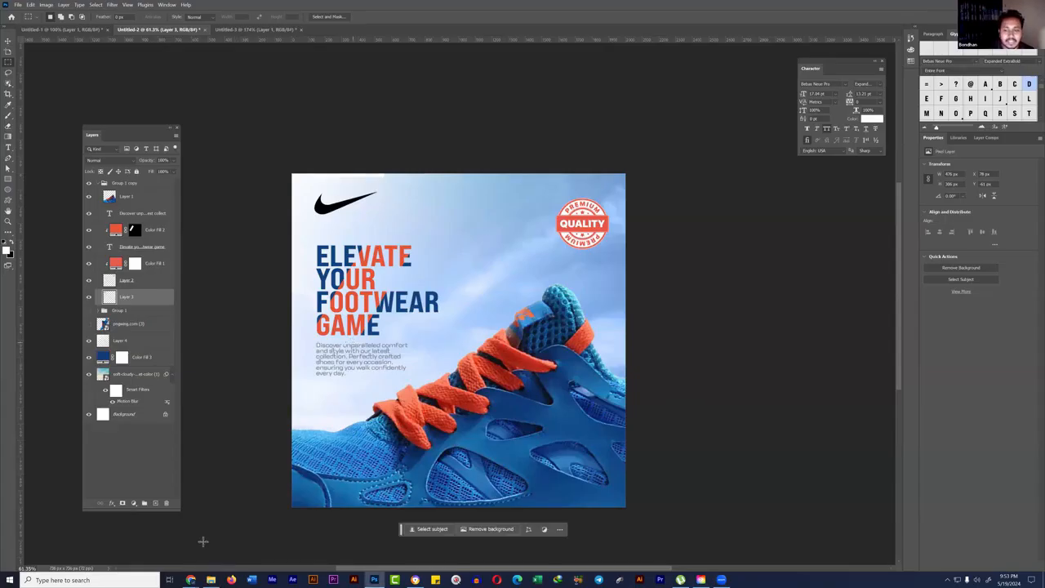
pyautogui.click(211, 580)
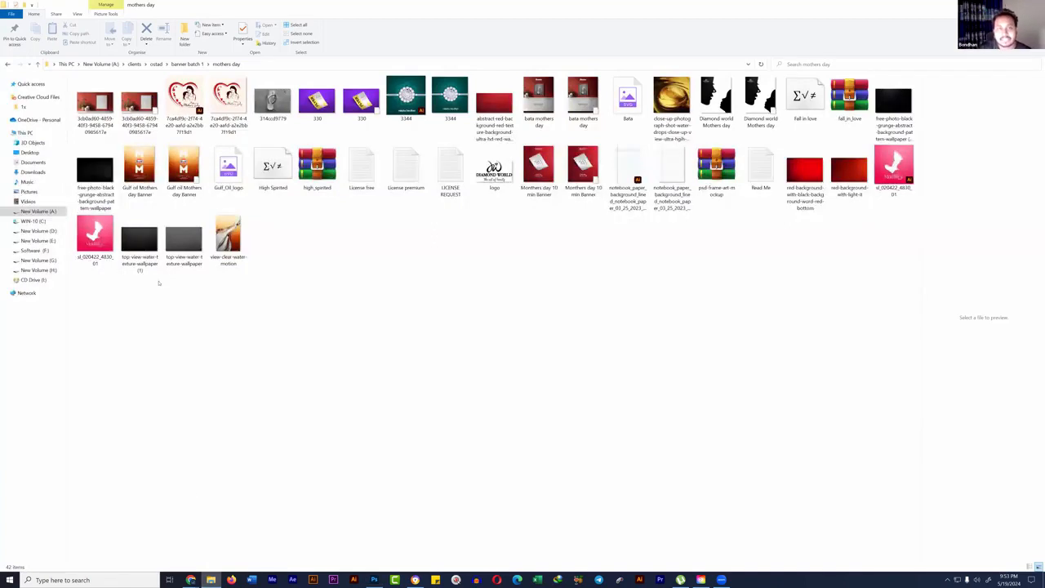
pyautogui.click(139, 169)
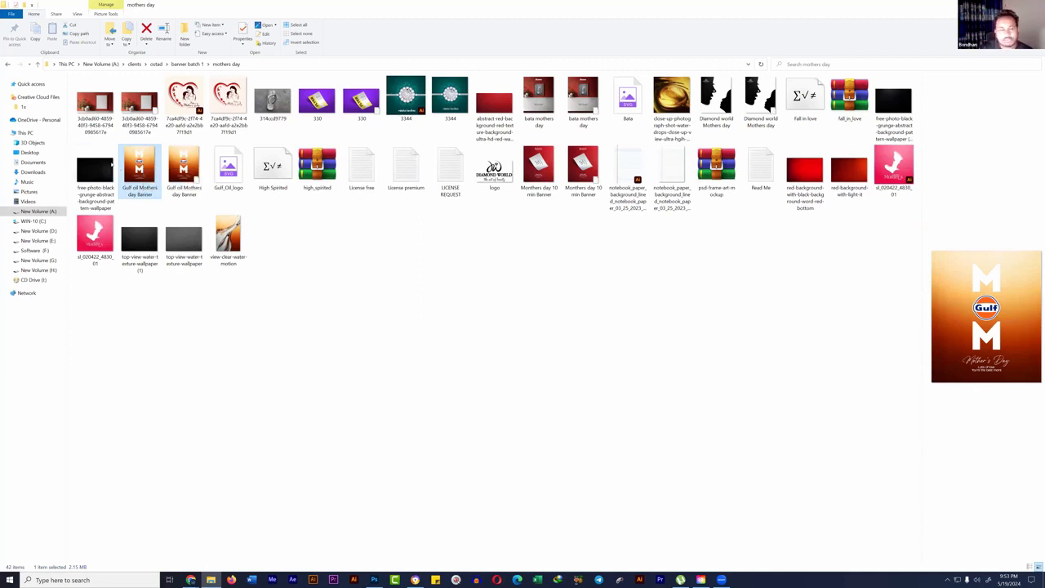
pyautogui.click(584, 228)
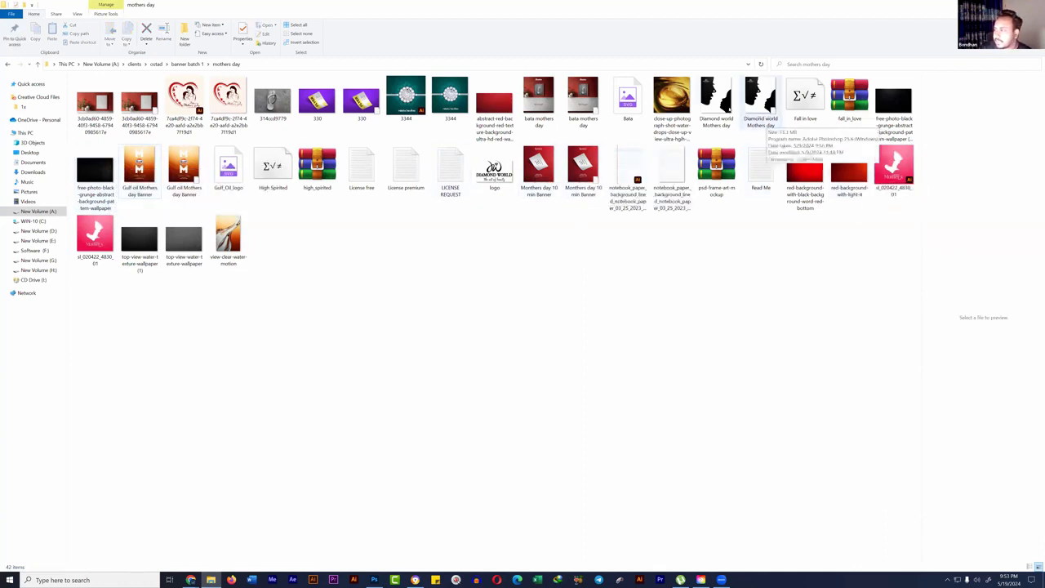
pyautogui.click(720, 106)
pyautogui.click(552, 168)
pyautogui.click(541, 106)
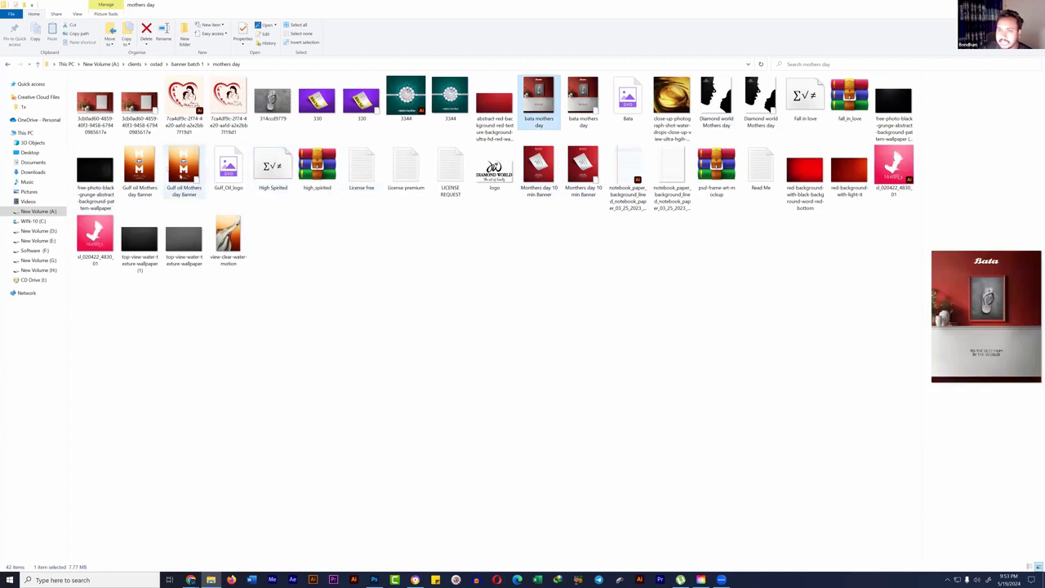
pyautogui.click(140, 172)
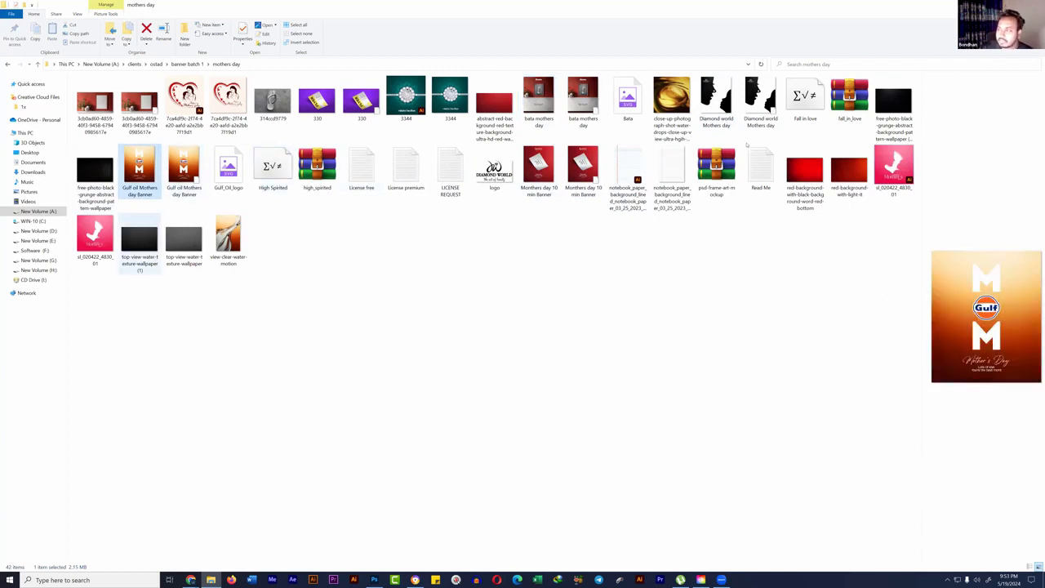
# Step: Open the Diamond world Mothers day PSD file from the mothers day folder in Photoshop
pyautogui.moveTo(83, 350); pyautogui.dragTo(740, 138)
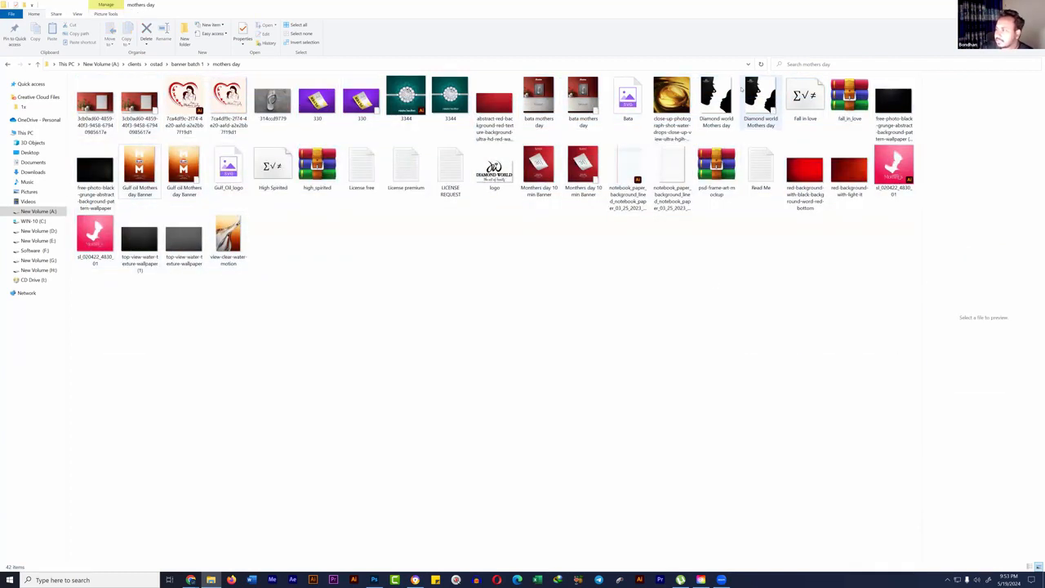
pyautogui.moveTo(872, 127); pyautogui.dragTo(758, 88)
pyautogui.click(759, 91)
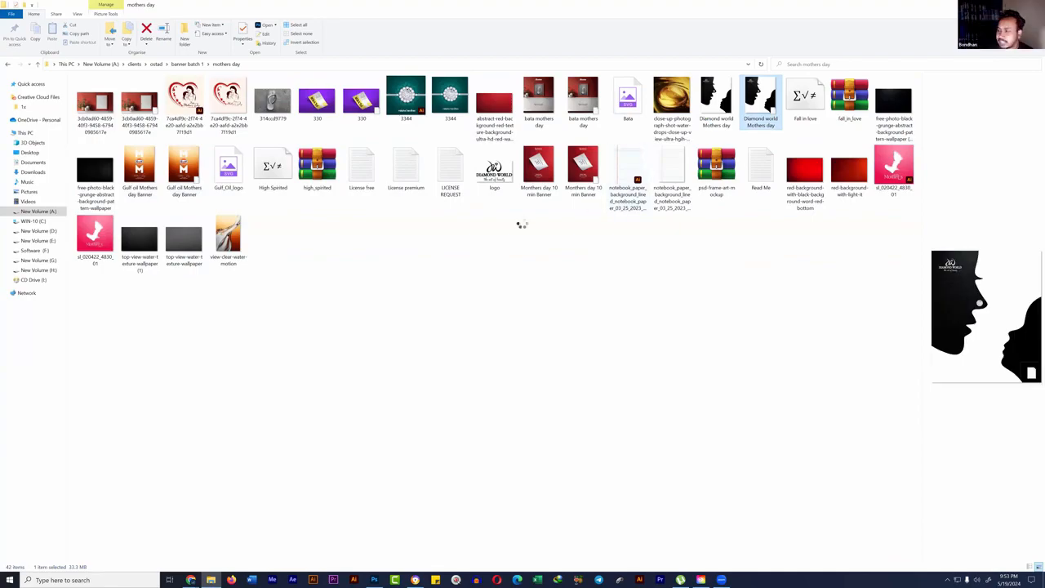
pyautogui.press('Return')
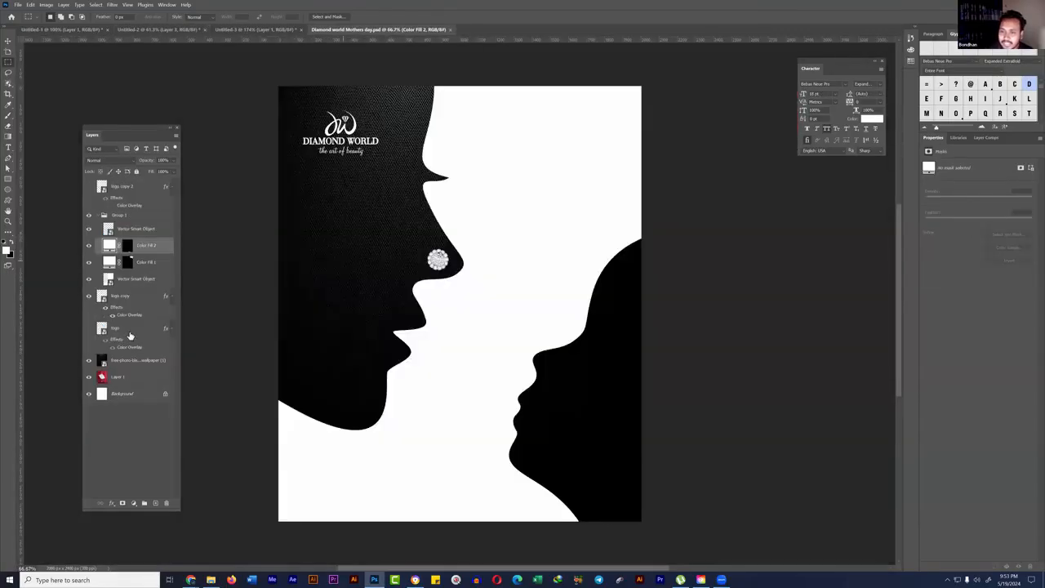
# Step: Hide the Color Fill 2 and Color Fill 1 layers inside the group
pyautogui.click(138, 262)
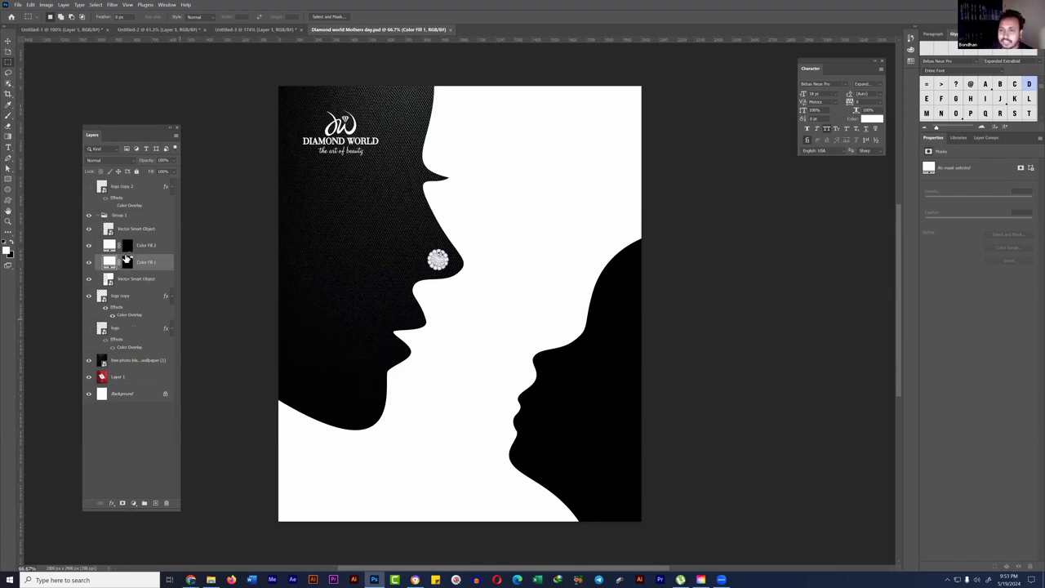
pyautogui.click(143, 231)
pyautogui.click(89, 246)
pyautogui.click(89, 262)
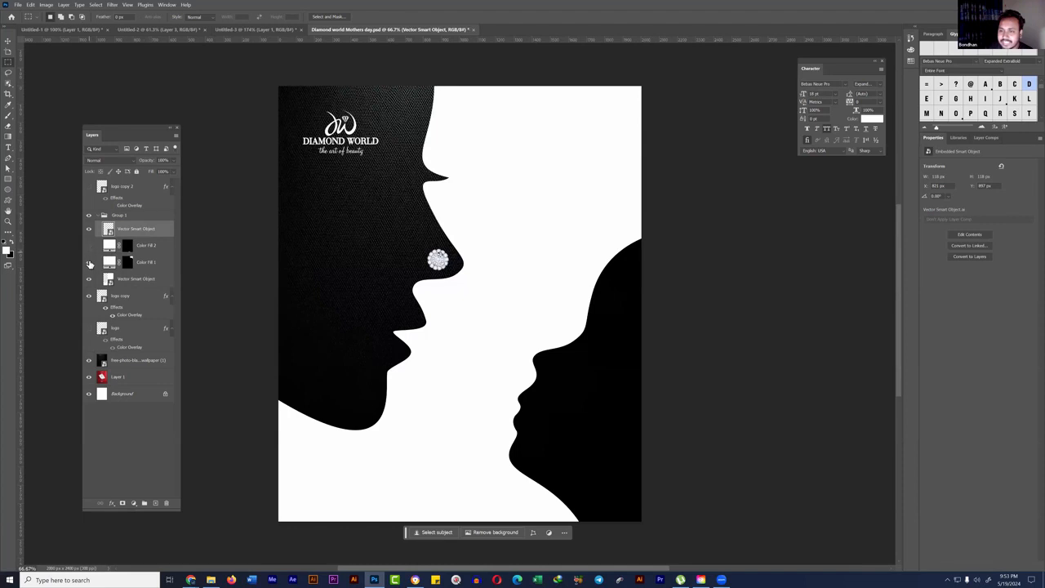
# Step: Activate the Move tool and check the logo copy, diamond and logo copy 2 layers one after another
pyautogui.click(8, 41)
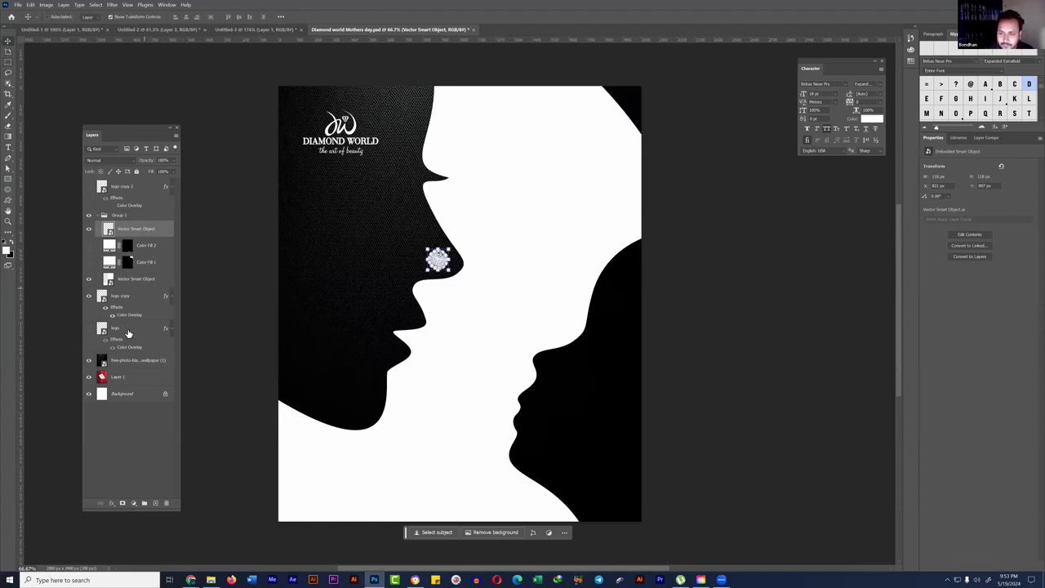
pyautogui.click(131, 296)
pyautogui.click(145, 229)
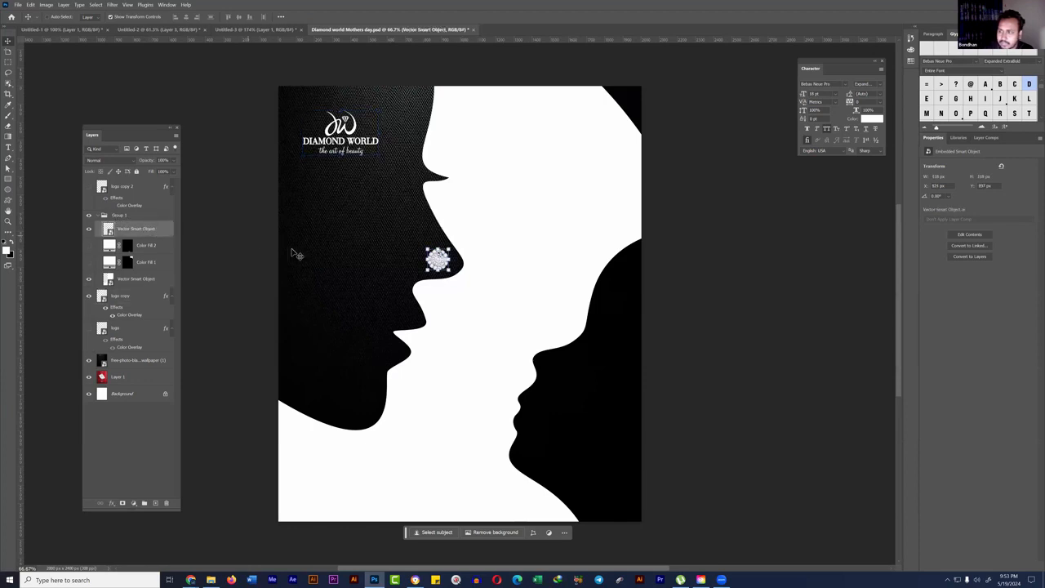
pyautogui.click(147, 189)
pyautogui.scroll(1, 267, 292)
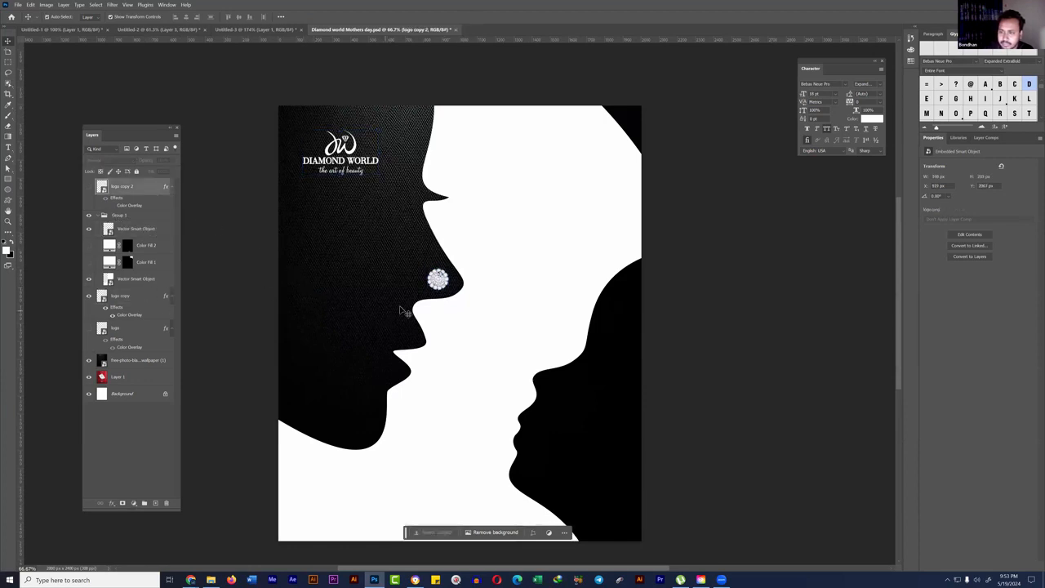
# Step: Scale the face silhouettes smart object to about 72%, tilt it about -1.6°, and reposition the mother and child profiles on the canvas
pyautogui.keyDown('ctrl'); pyautogui.click(460, 324); pyautogui.keyUp('ctrl')
pyautogui.moveTo(464, 313); pyautogui.dragTo(265, 324)
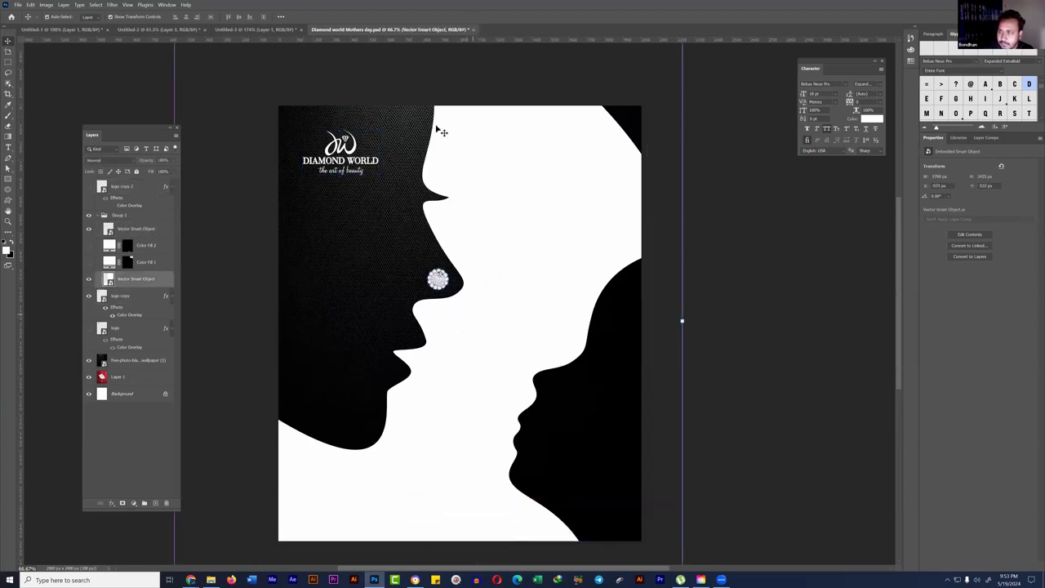
pyautogui.moveTo(440, 92); pyautogui.dragTo(457, 292)
pyautogui.moveTo(513, 265); pyautogui.dragTo(635, 356)
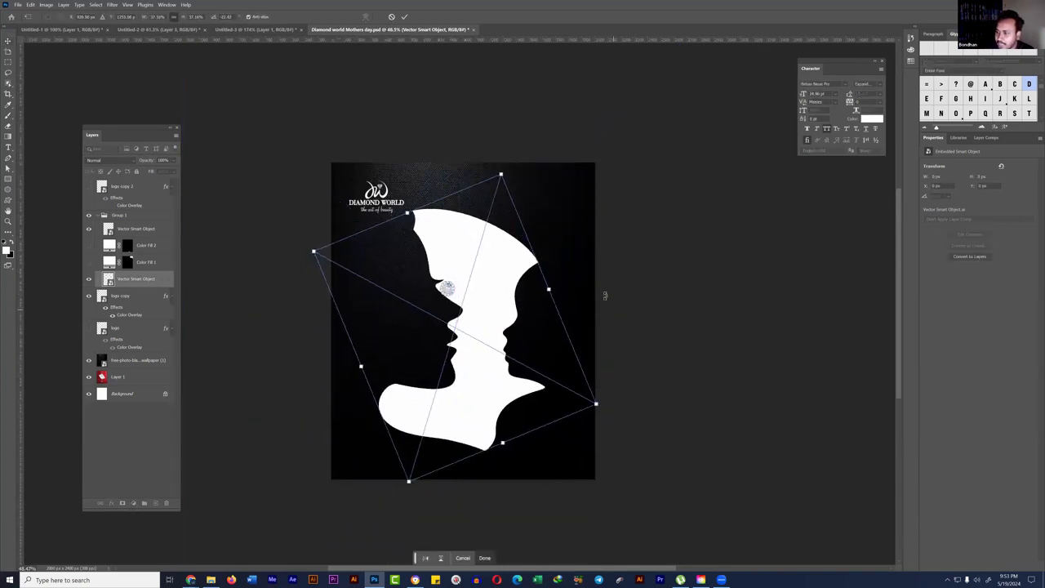
pyautogui.moveTo(606, 296); pyautogui.dragTo(598, 382)
pyautogui.moveTo(555, 347); pyautogui.dragTo(633, 305)
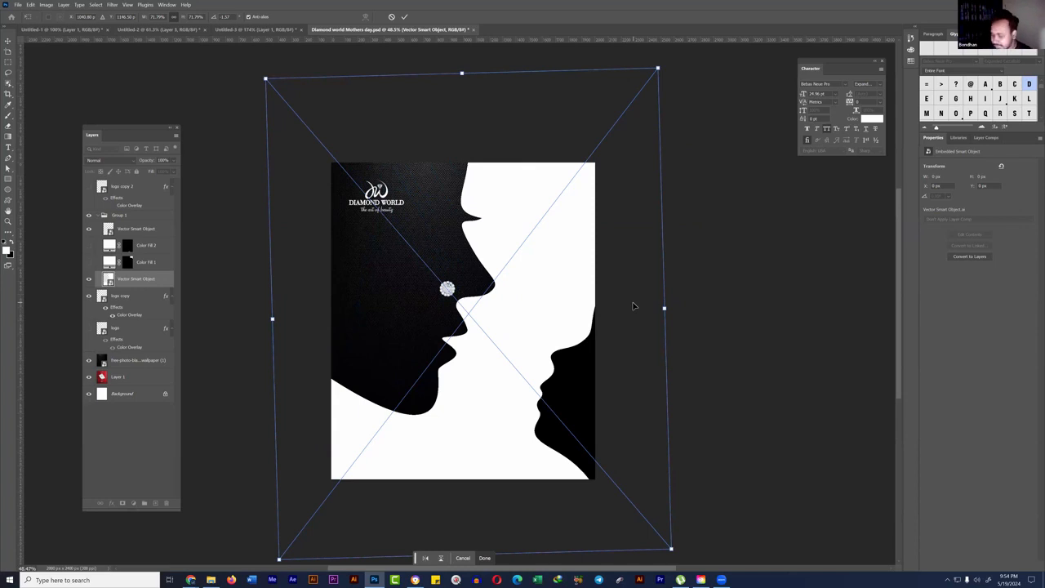
pyautogui.press('Return')
pyautogui.moveTo(541, 296); pyautogui.dragTo(540, 307)
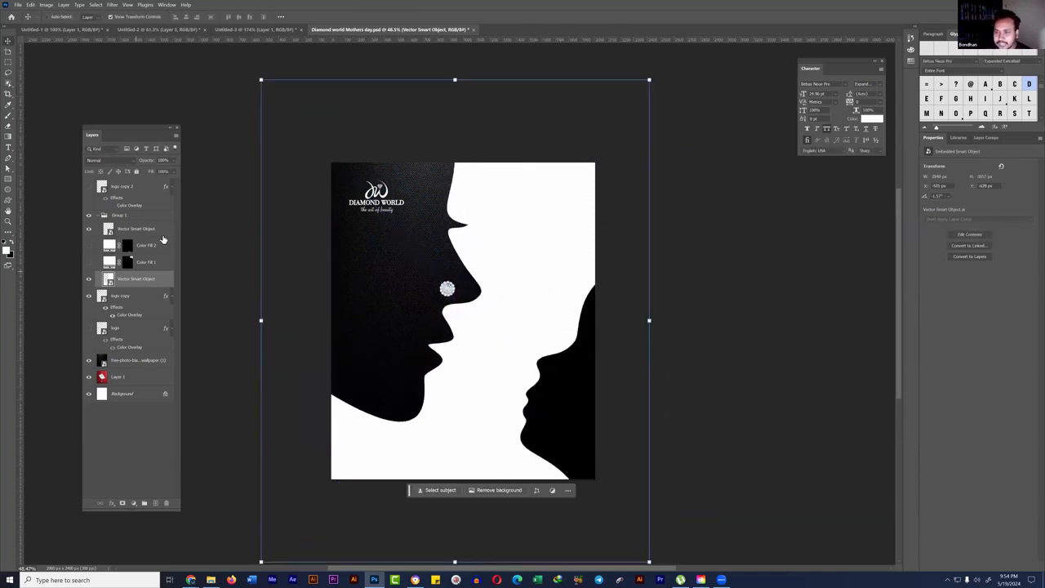
# Step: Move the diamond nose pin closer to the tip of the mother's nose and inspect the placement
pyautogui.click(154, 231)
pyautogui.scroll(1, 466, 314)
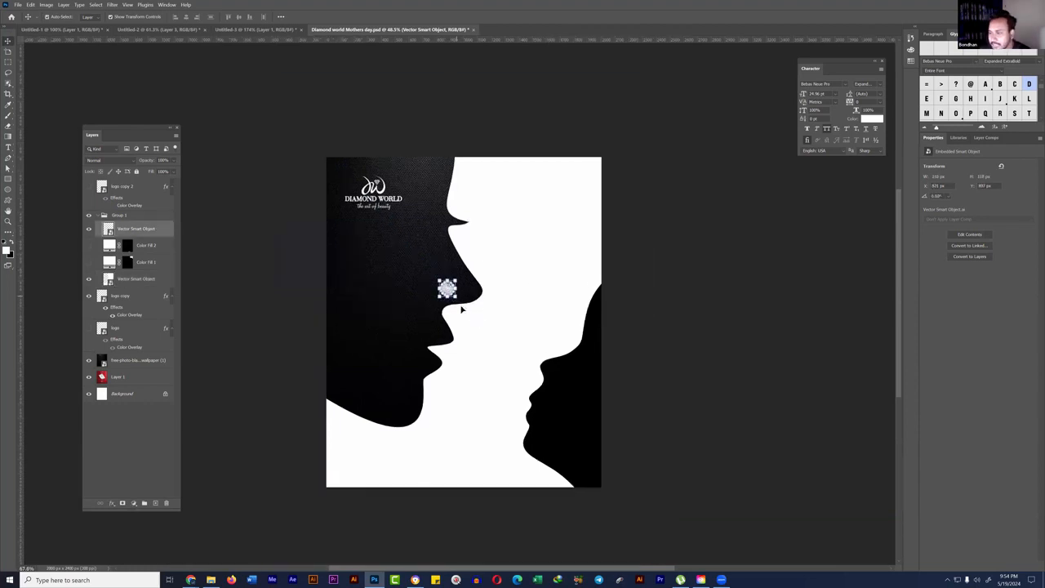
pyautogui.scroll(3, 462, 308)
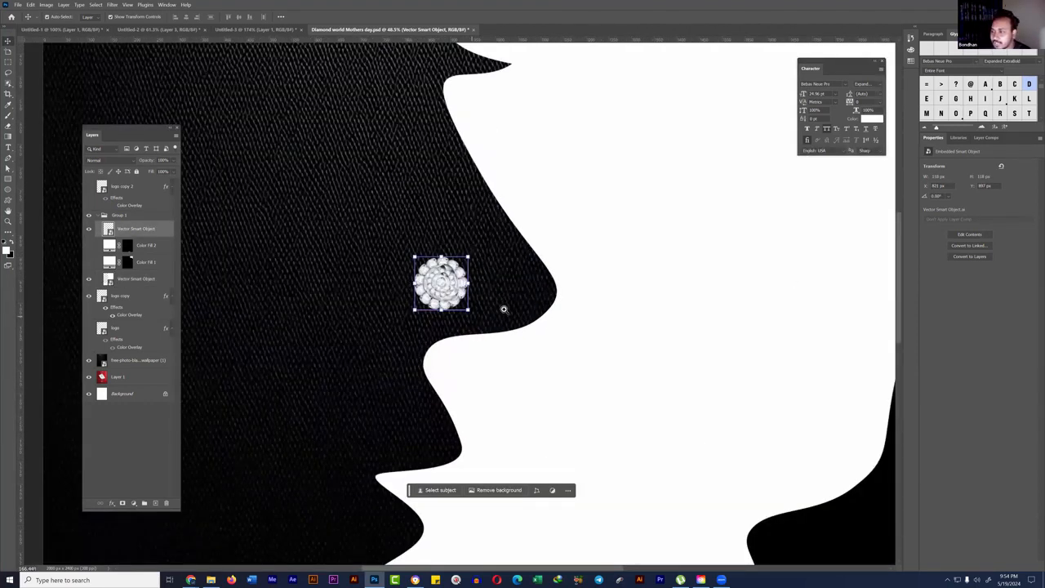
pyautogui.scroll(-3, 469, 294)
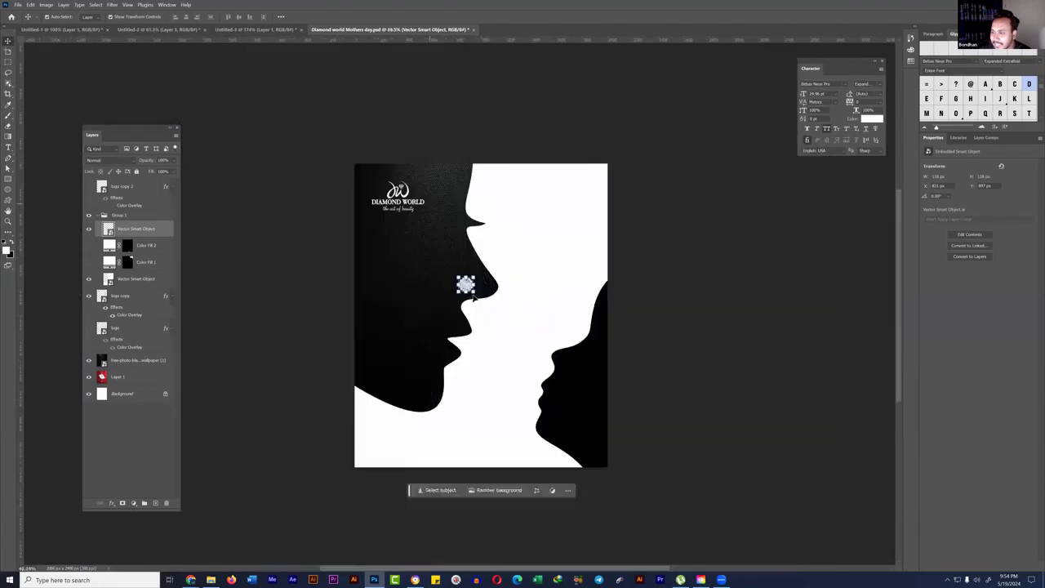
pyautogui.scroll(6, 473, 297)
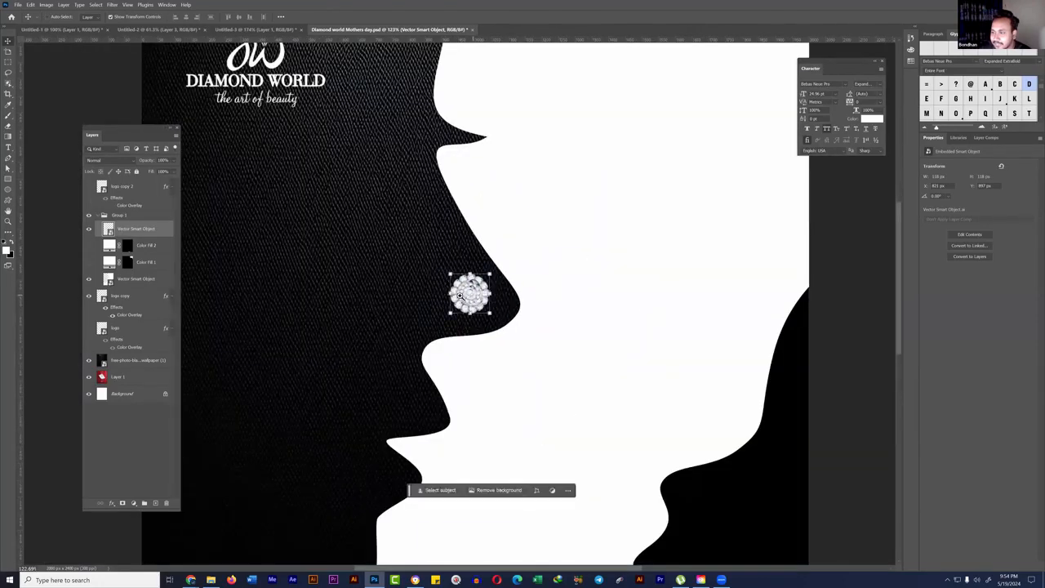
pyautogui.scroll(-5, 422, 282)
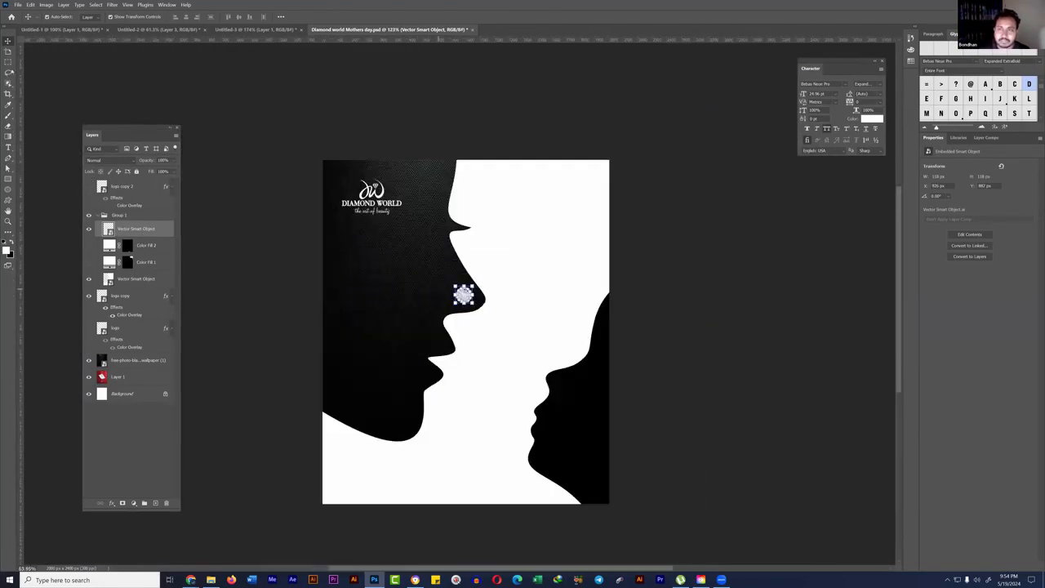
pyautogui.scroll(2, 462, 294)
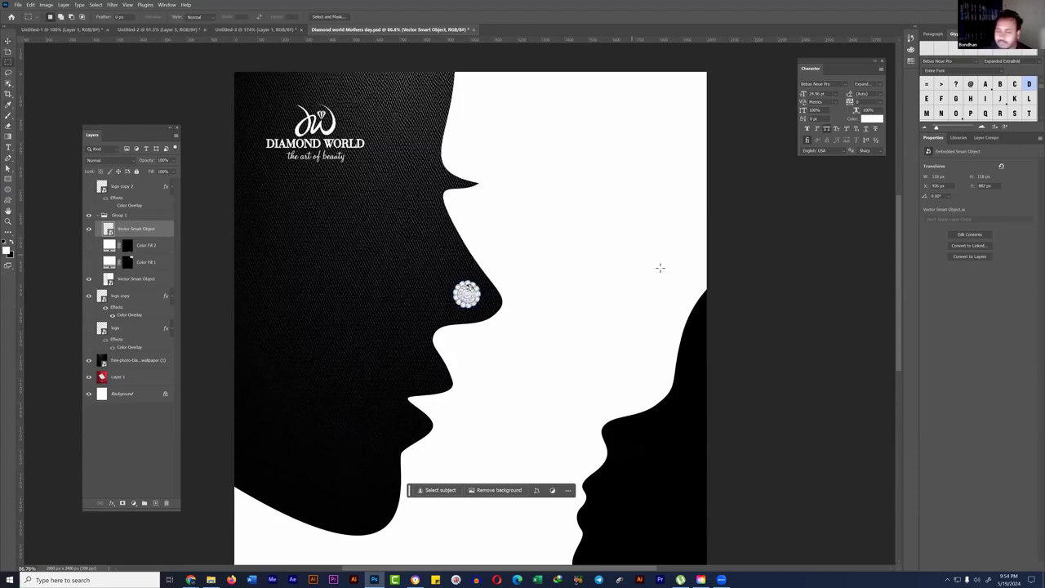
pyautogui.scroll(-2, 660, 270)
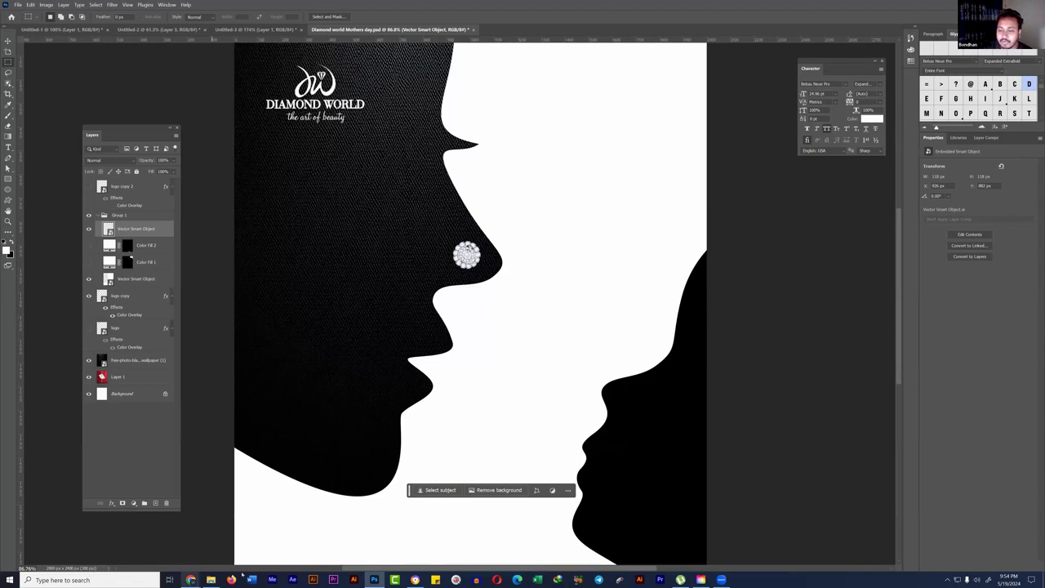
# Step: Switch to Chrome and view the shared Diamond World banner, the nike poster design pin and the Nike Graphic "Upcoming Drops" pin
pyautogui.click(190, 579)
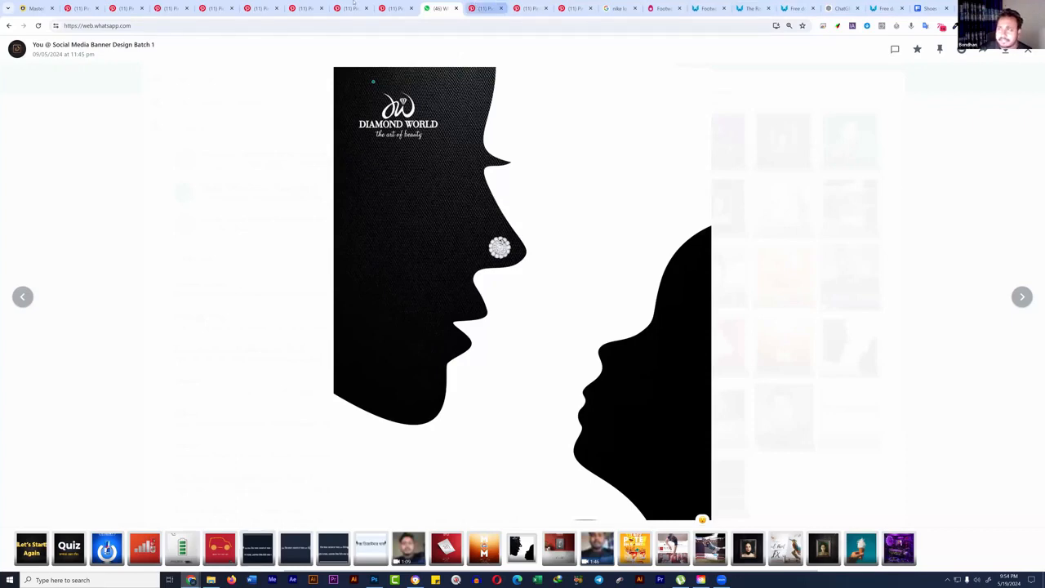
pyautogui.click(487, 7)
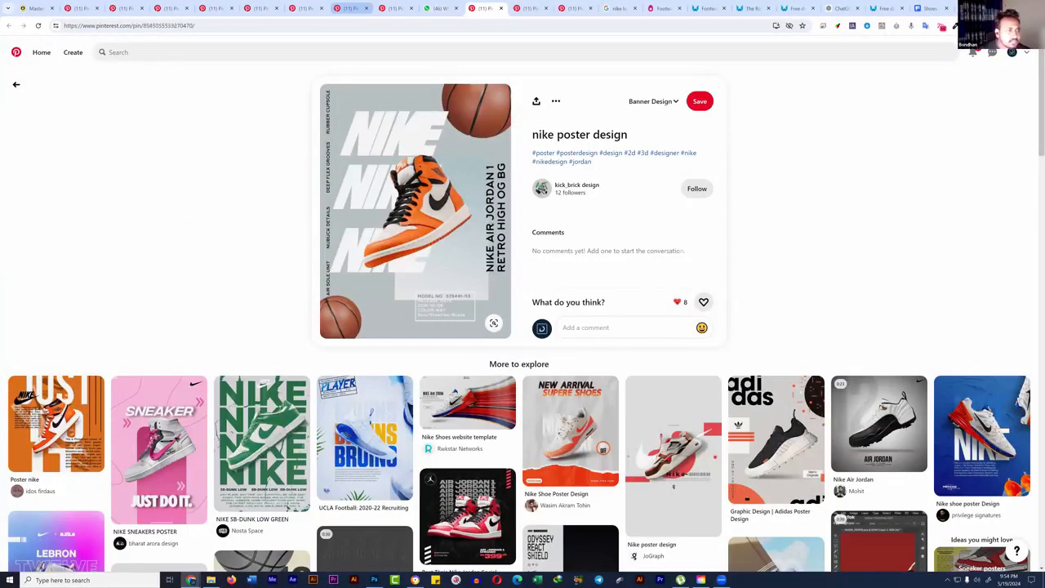
pyautogui.click(351, 7)
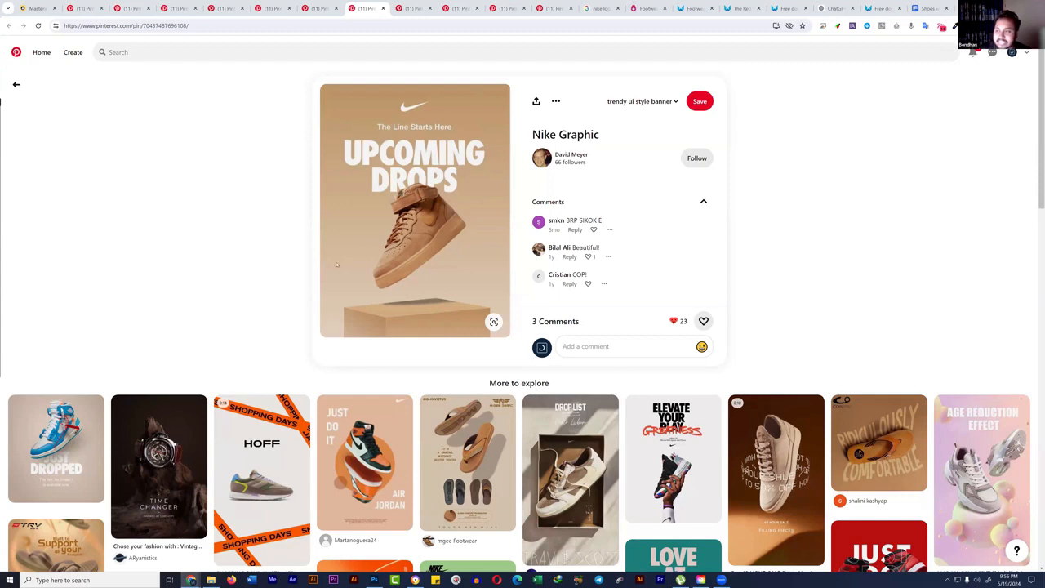
pyautogui.moveTo(339, 265)
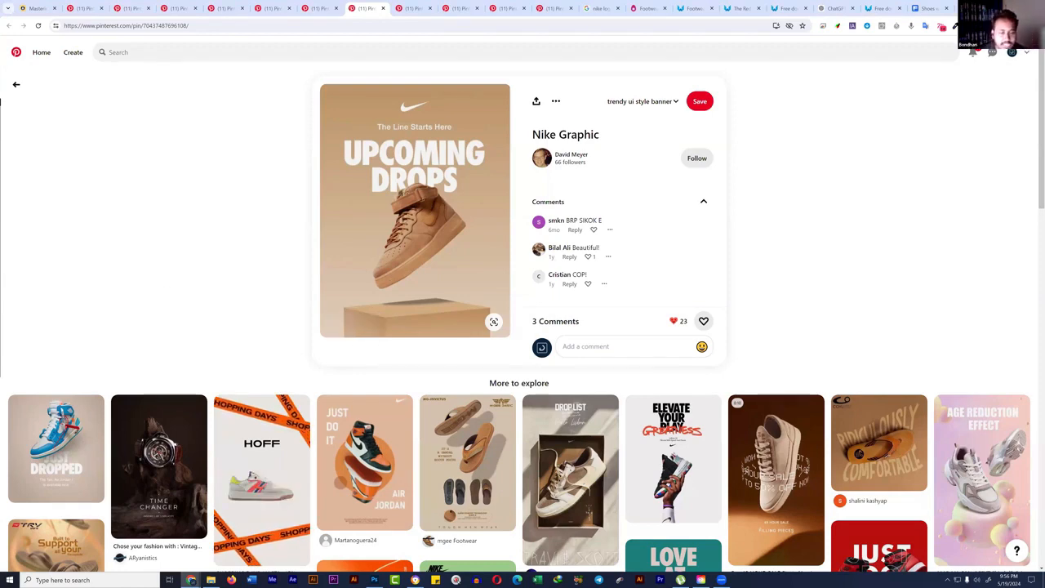
pyautogui.moveTo(433, 211)
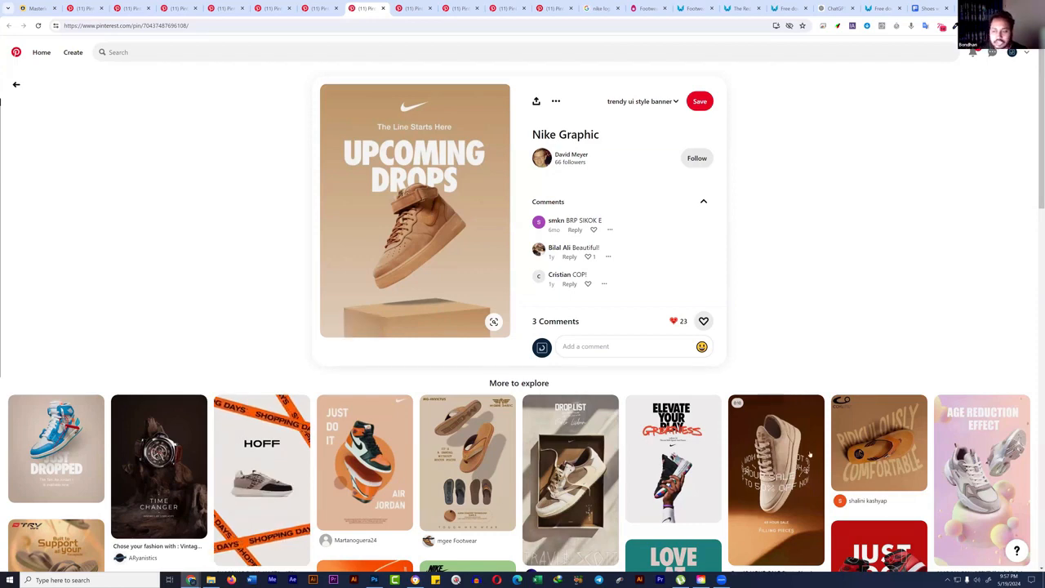
# Step: Browse the related shoe poster and banner pins under the Nike Graphic pin for design ideas
pyautogui.scroll(-1, 792, 456)
pyautogui.scroll(-3, 792, 456)
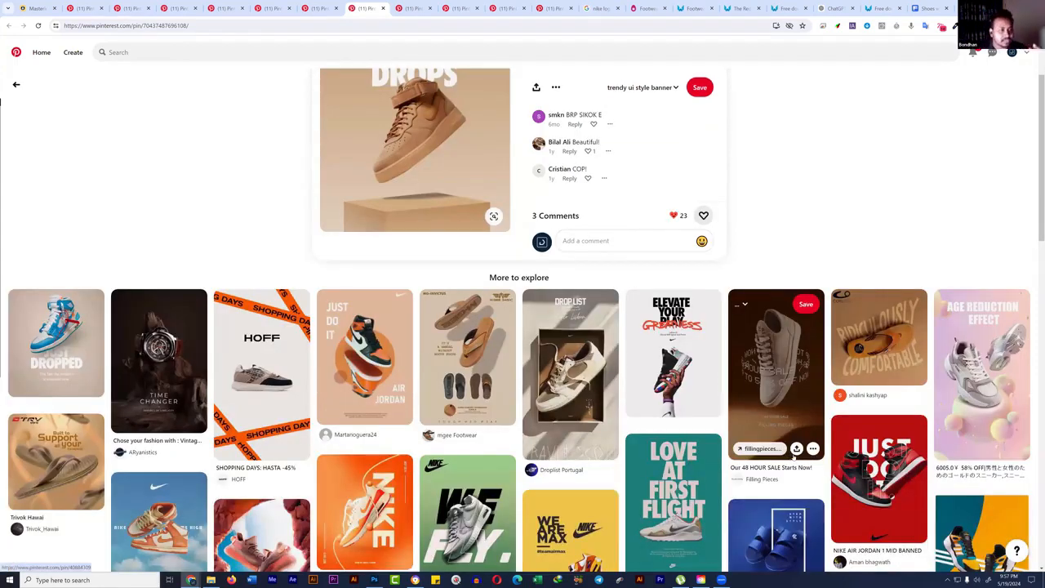
pyautogui.scroll(-5, 724, 447)
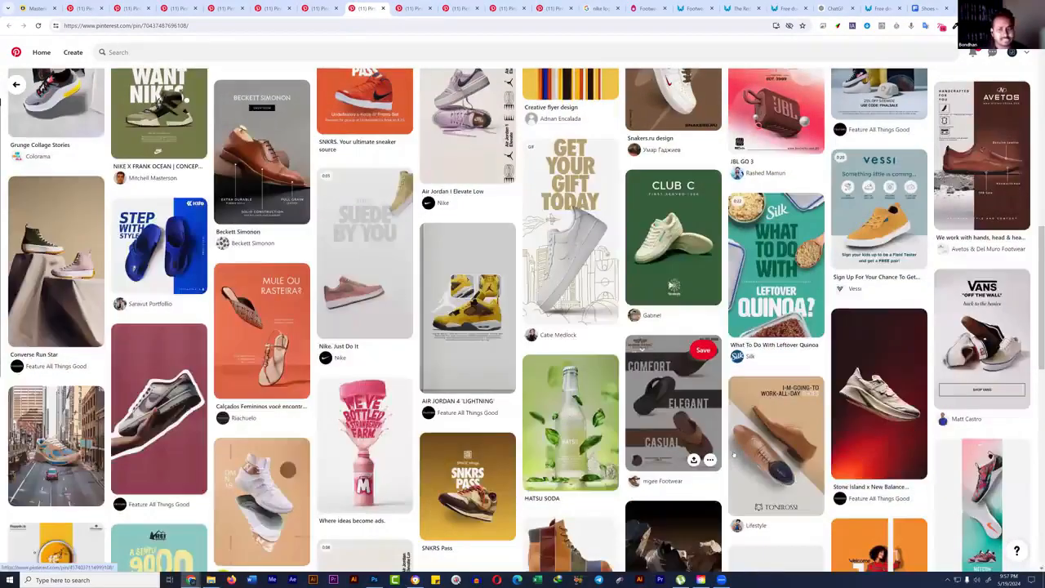
pyautogui.scroll(3, 723, 448)
pyautogui.scroll(-6, 734, 453)
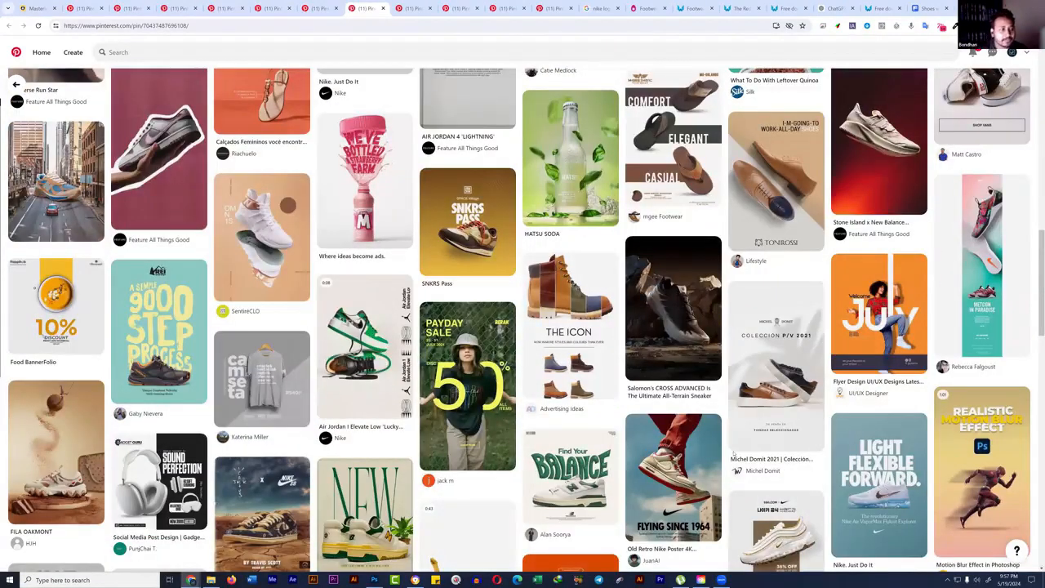
pyautogui.scroll(-2, 733, 453)
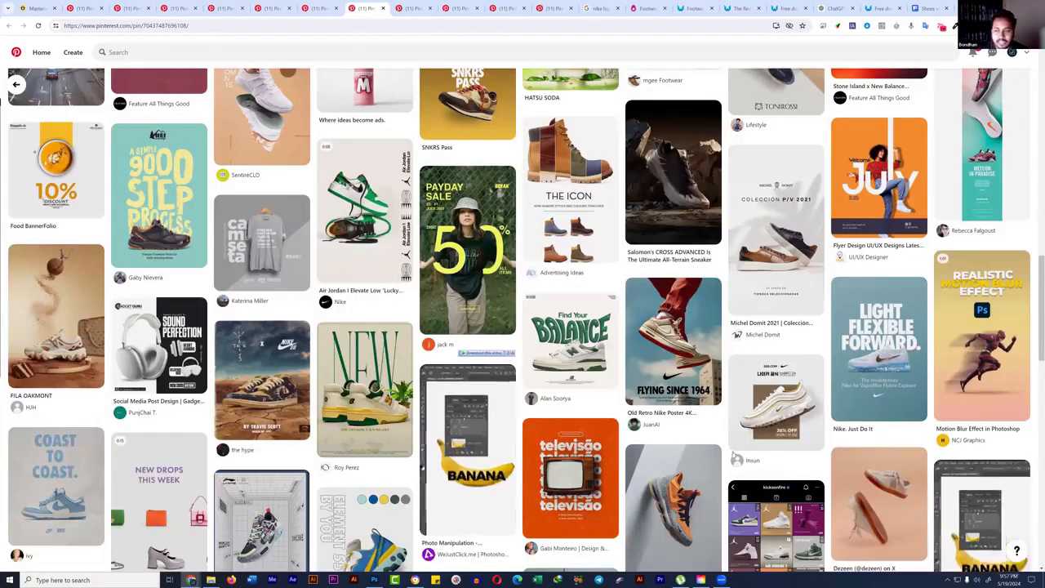
pyautogui.scroll(-1, 731, 454)
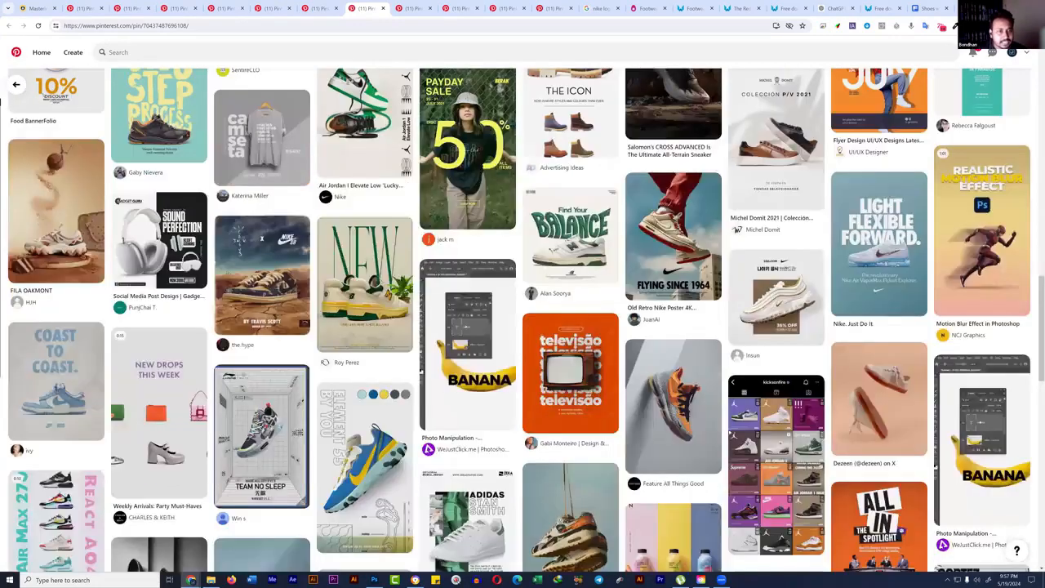
pyautogui.scroll(-5, 725, 413)
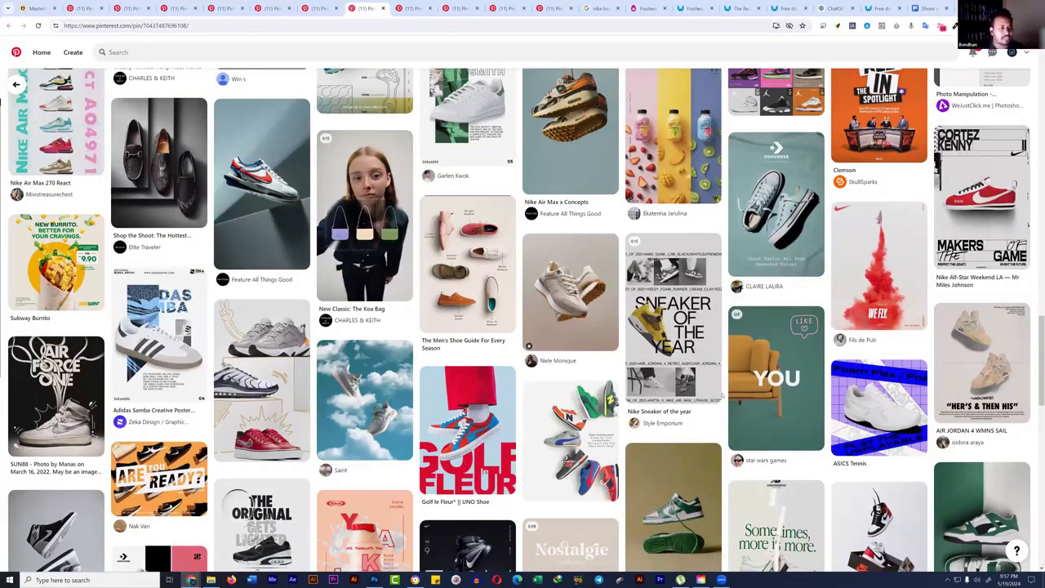
pyautogui.scroll(-3, 722, 395)
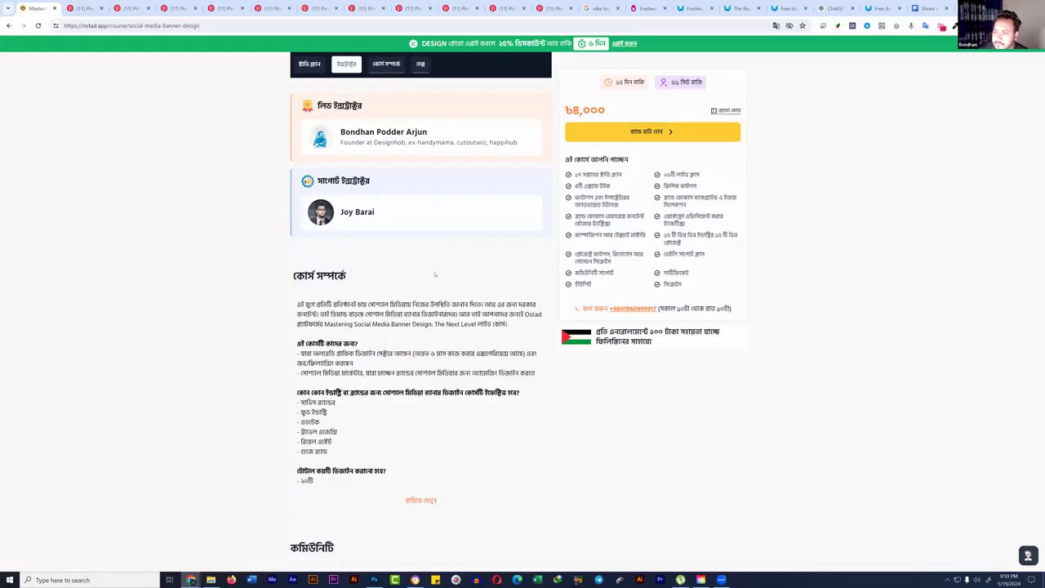
# Step: Reload the Ostad Mastering Social Media Banner Design course page and review its study plan modules
pyautogui.click(38, 25)
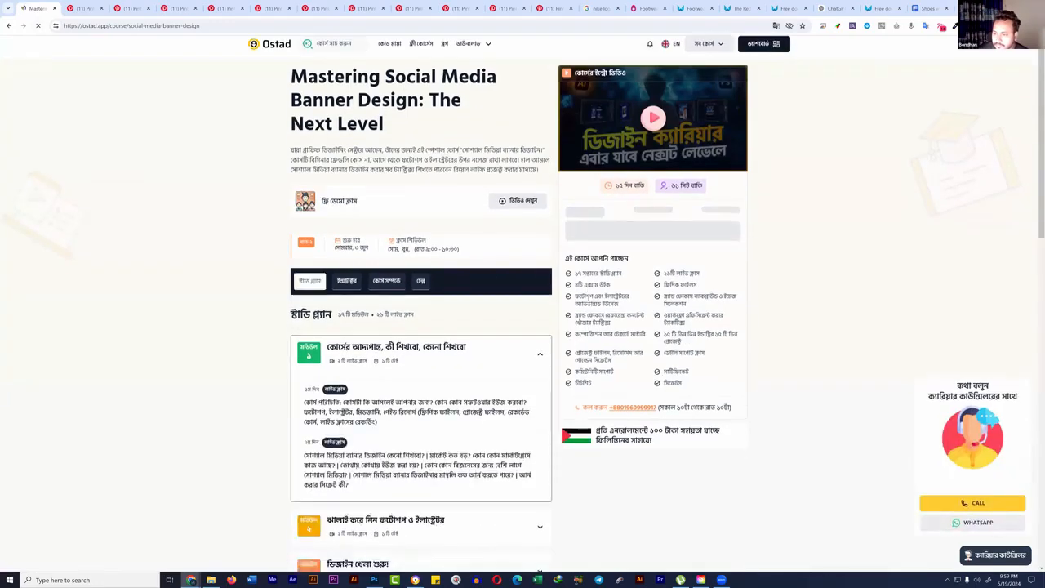
pyautogui.scroll(-3, 608, 512)
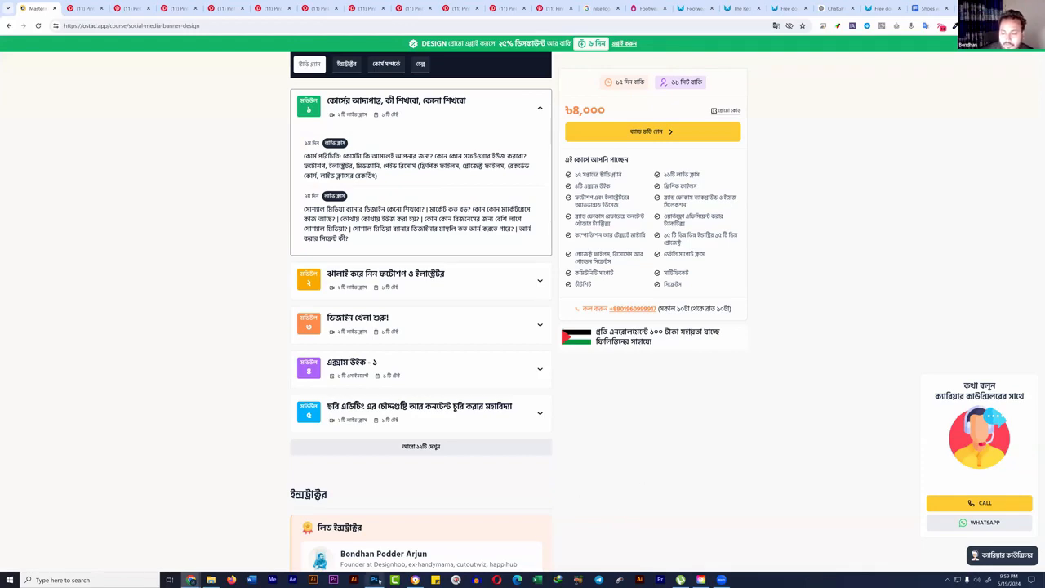
# Step: Switch to Photoshop's Diamond World Mother's Day document and go over the Gradient, Crop, Rectangular Marquee and Lasso tools
pyautogui.hotkey('alt', 'Tab')
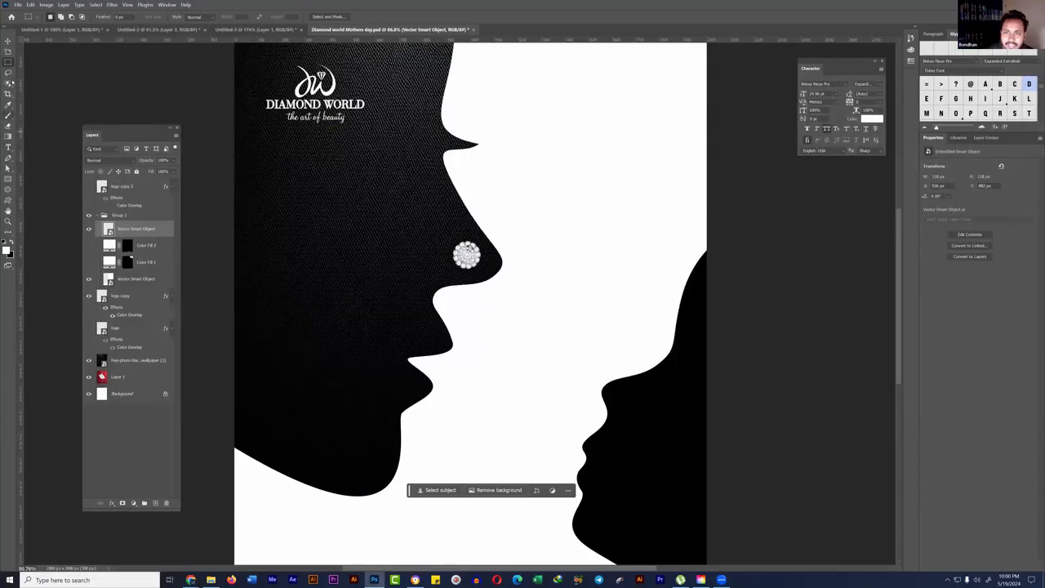
pyautogui.press('g')
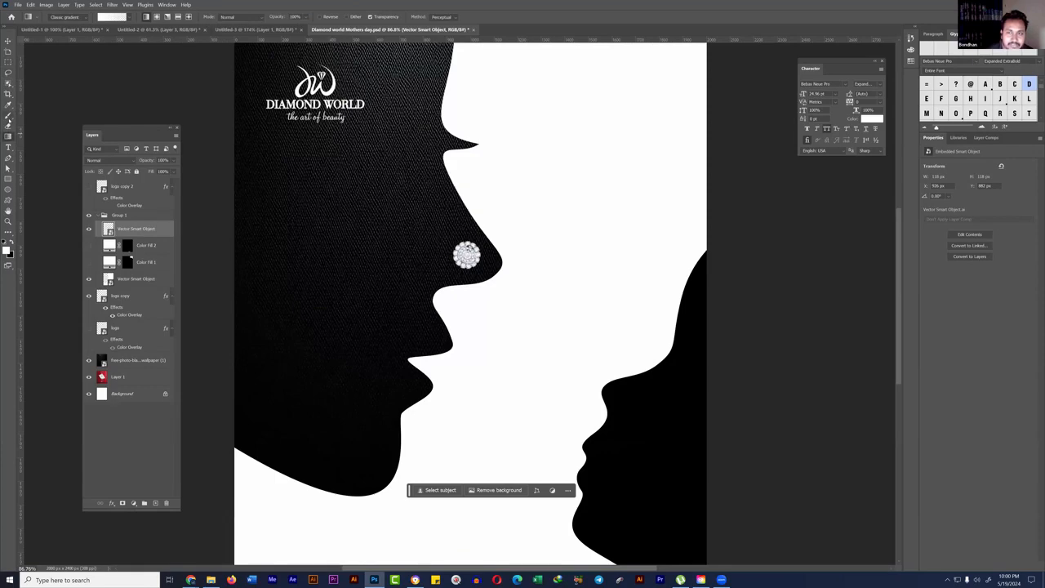
pyautogui.click(8, 92)
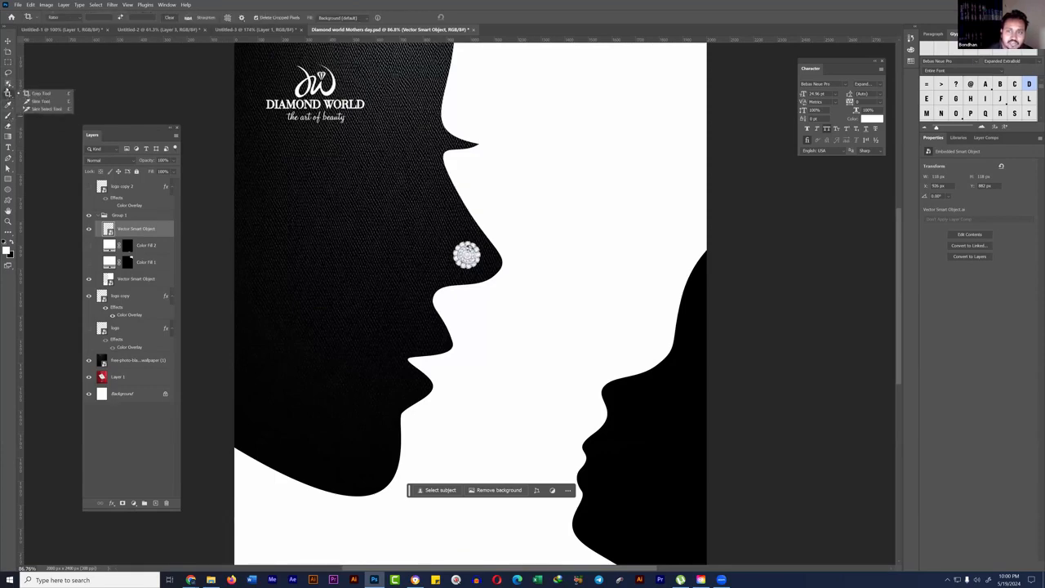
pyautogui.click(8, 62)
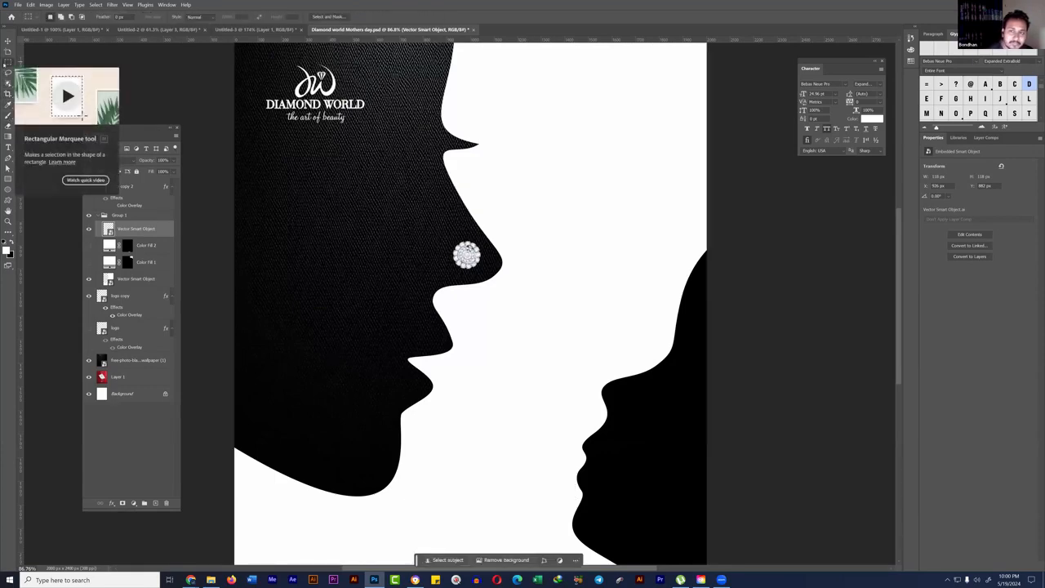
pyautogui.click(8, 72)
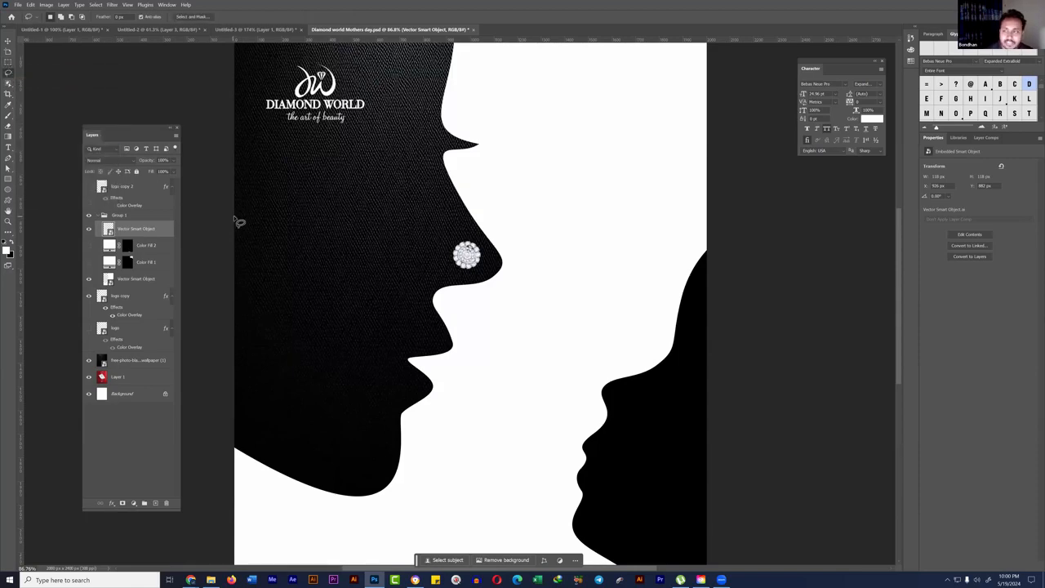
pyautogui.moveTo(411, 236); pyautogui.dragTo(397, 234)
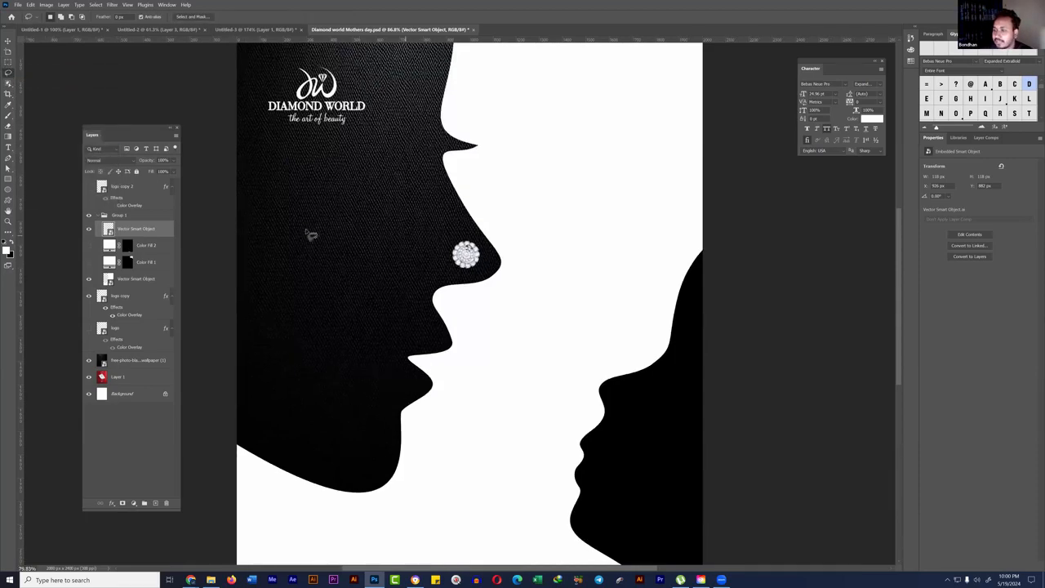
# Step: Move the mother-and-child silhouette layer in Group 1 slightly down and to the left on the poster
pyautogui.press('v')
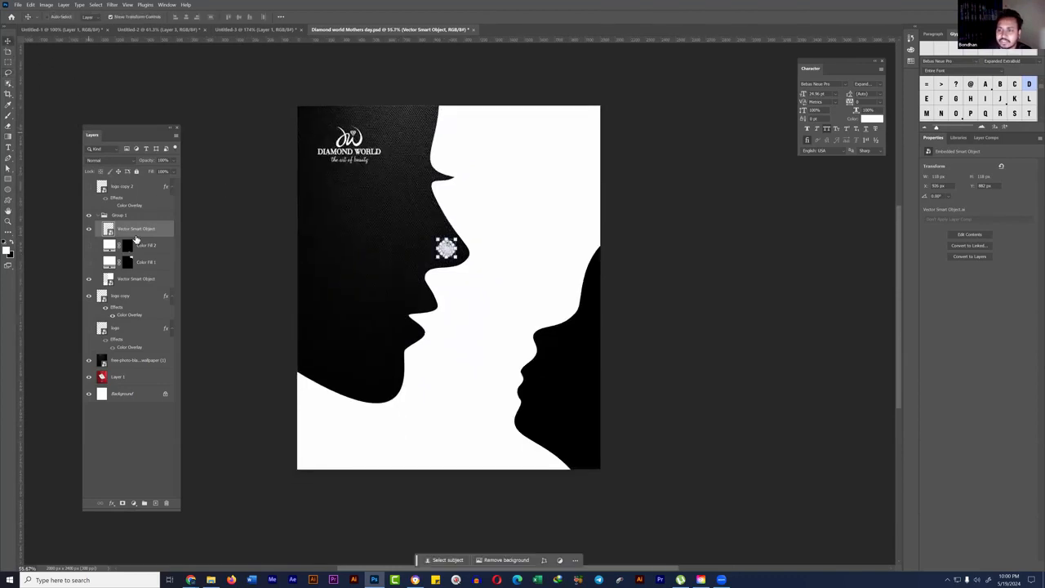
pyautogui.click(137, 280)
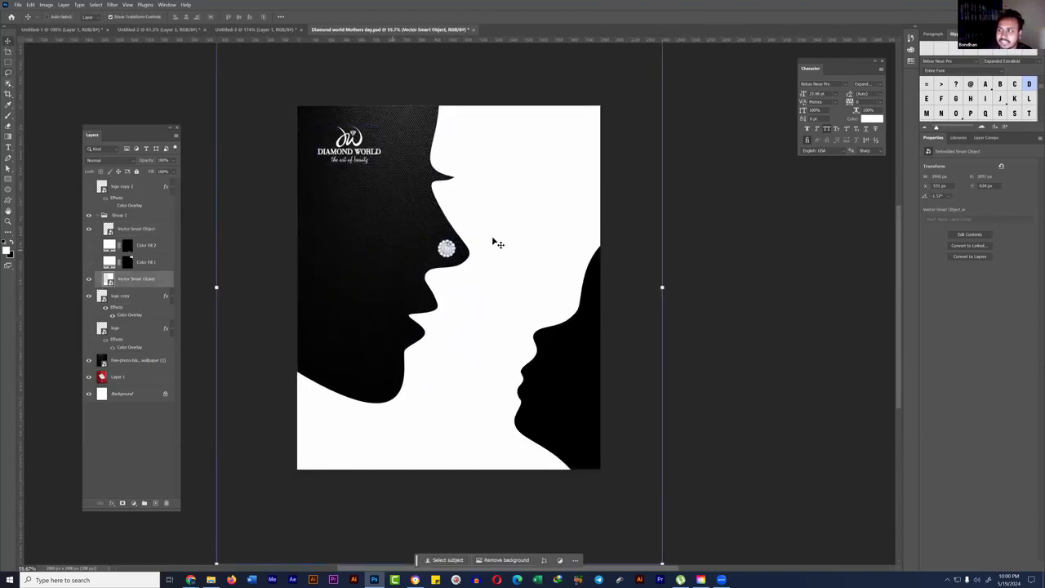
pyautogui.moveTo(502, 215); pyautogui.dragTo(494, 222)
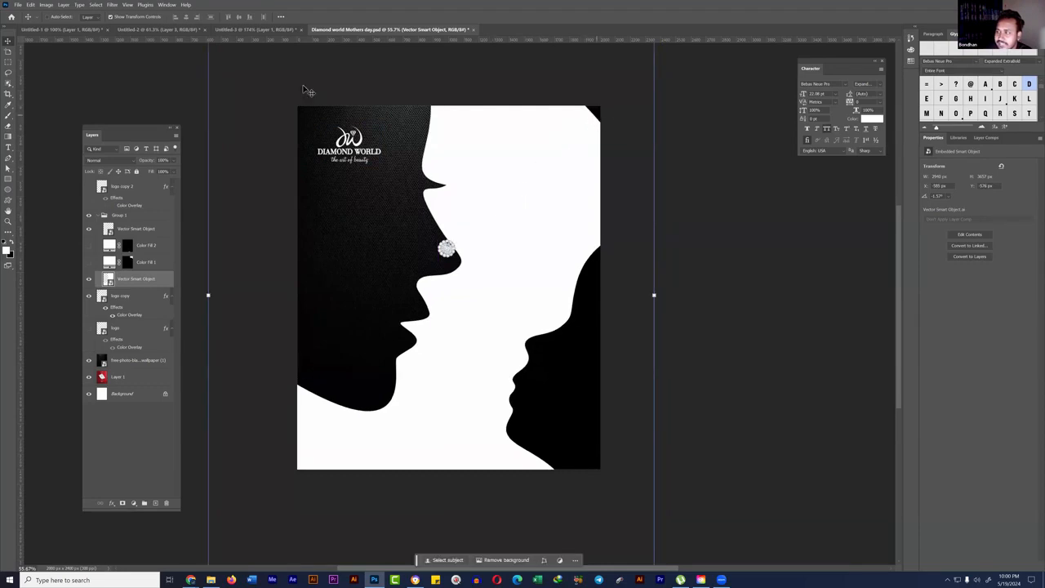
# Step: Lasso the dark patch in the poster's upper-right corner and cover it with a white Solid Color fill layer
pyautogui.click(8, 51)
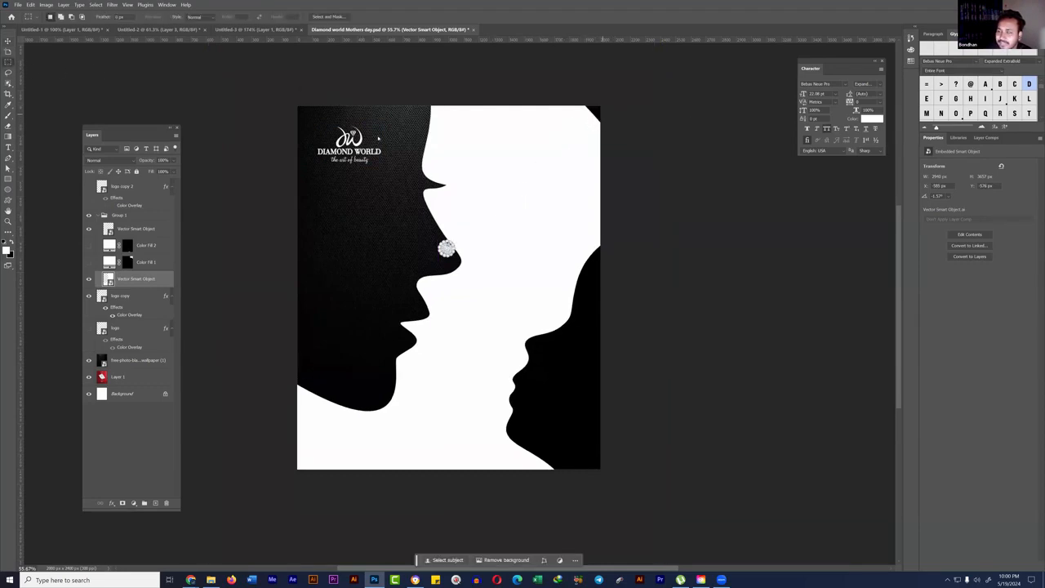
pyautogui.click(8, 73)
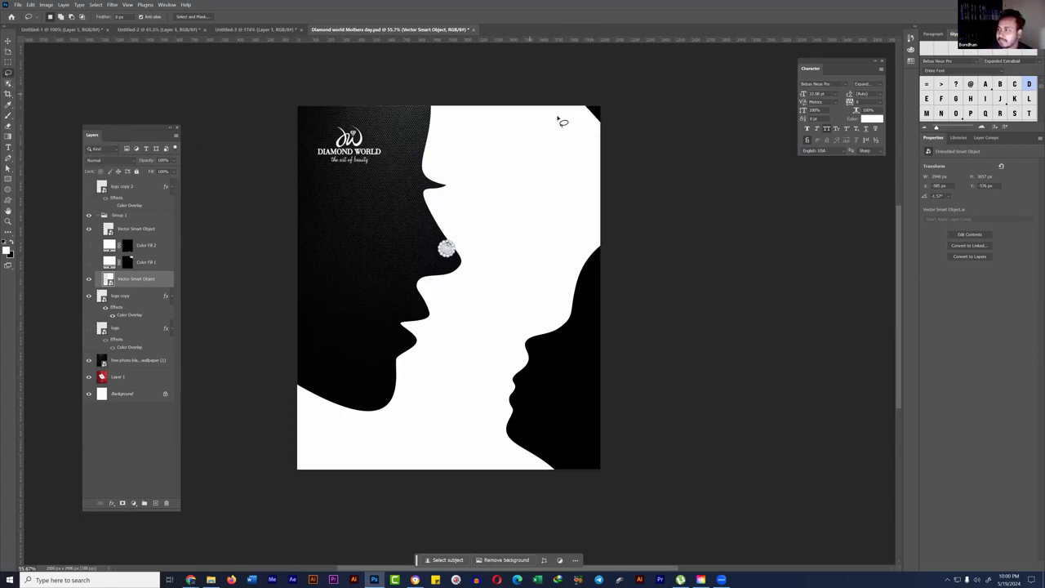
pyautogui.moveTo(560, 123)
pyautogui.mouseDown()
pyautogui.moveTo(614, 139)
pyautogui.moveTo(619, 81)
pyautogui.mouseUp()
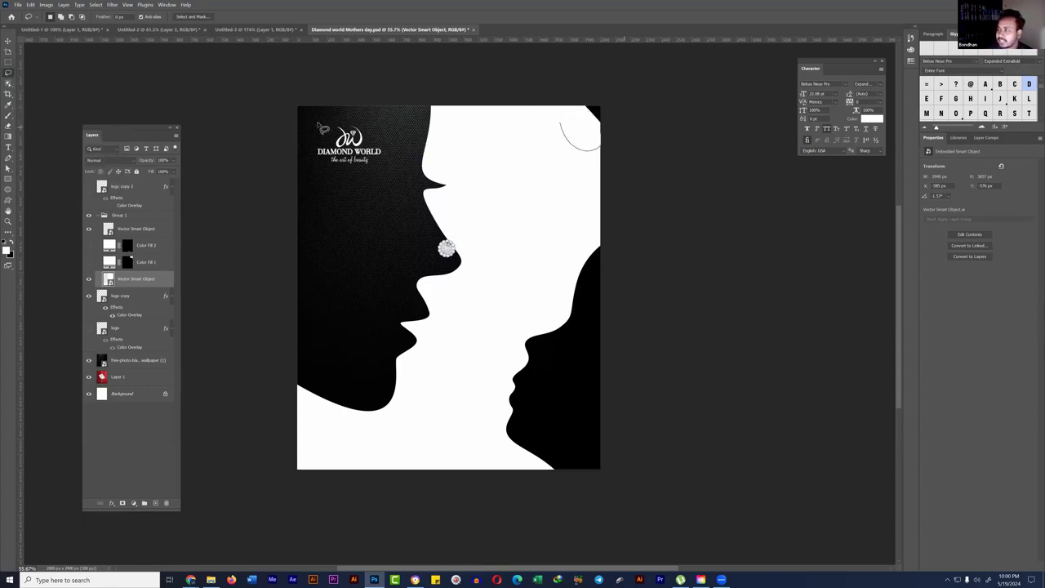
pyautogui.click(134, 503)
pyautogui.click(140, 348)
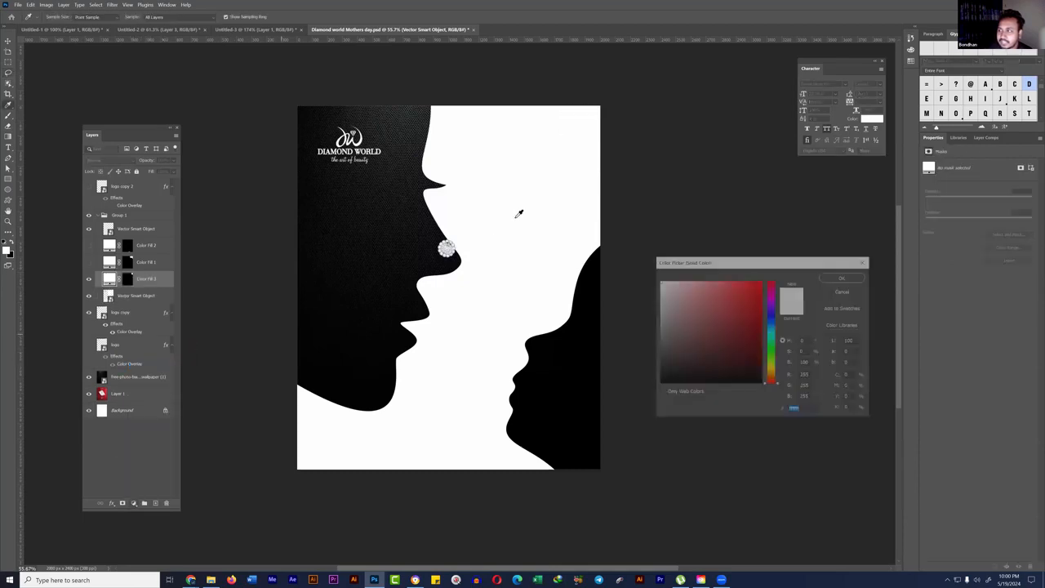
pyautogui.click(846, 278)
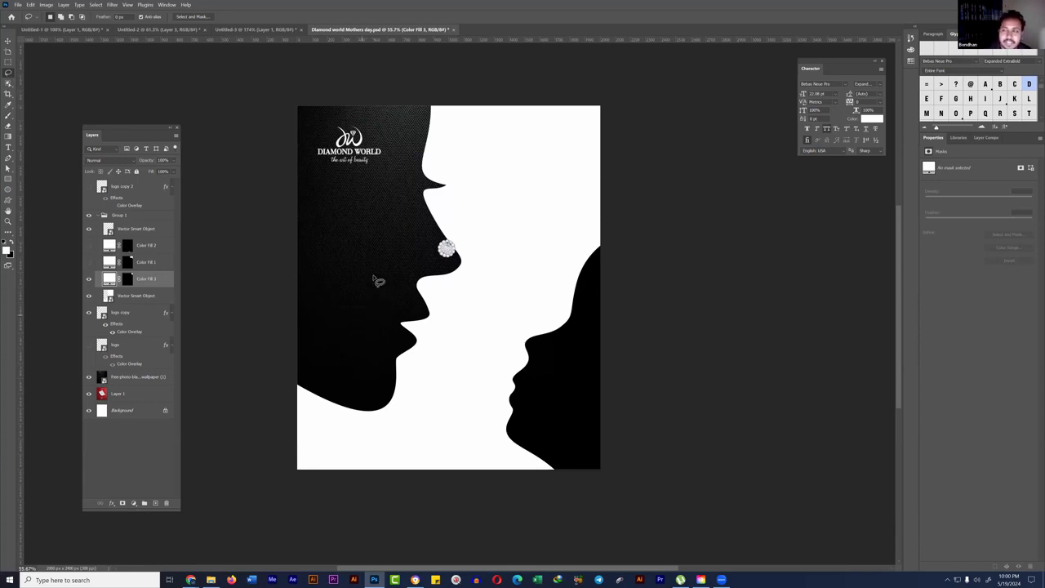
# Step: Collapse Group 1, look over the available filters and inspect the nose pin area at 100% zoom
pyautogui.click(97, 215)
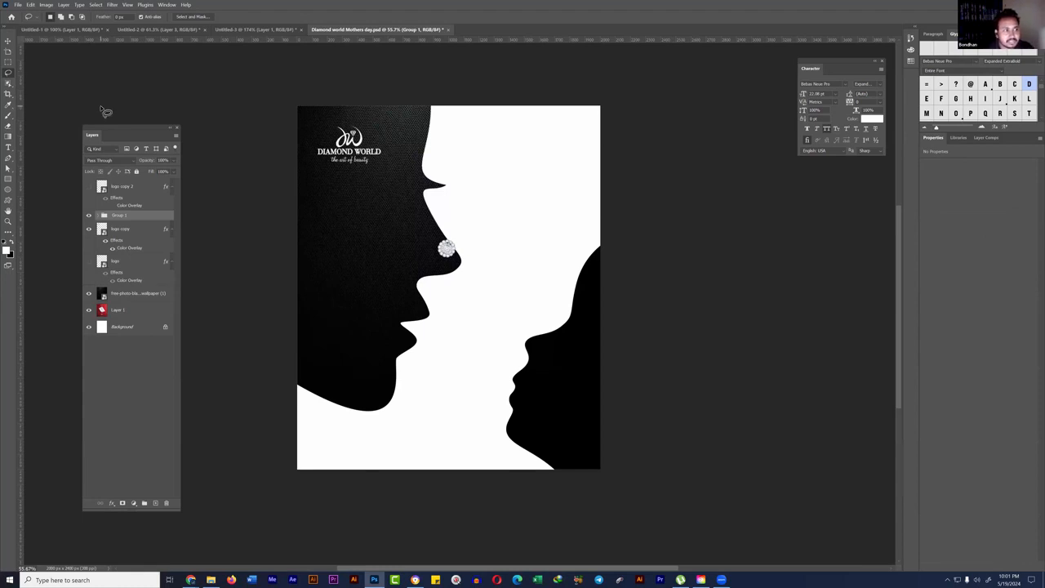
pyautogui.click(113, 6)
pyautogui.click(74, 54)
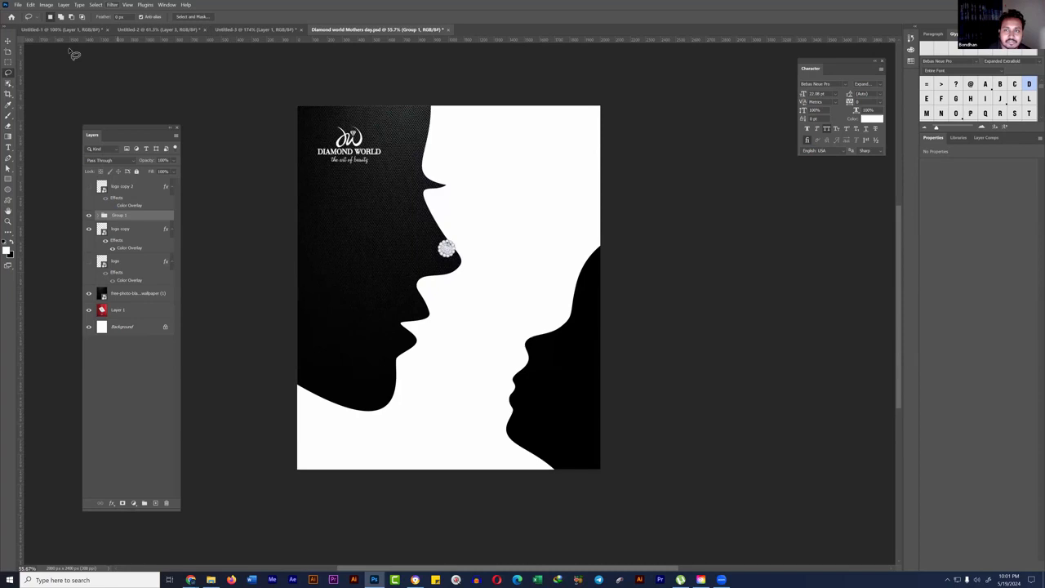
pyautogui.click(9, 62)
pyautogui.click(113, 5)
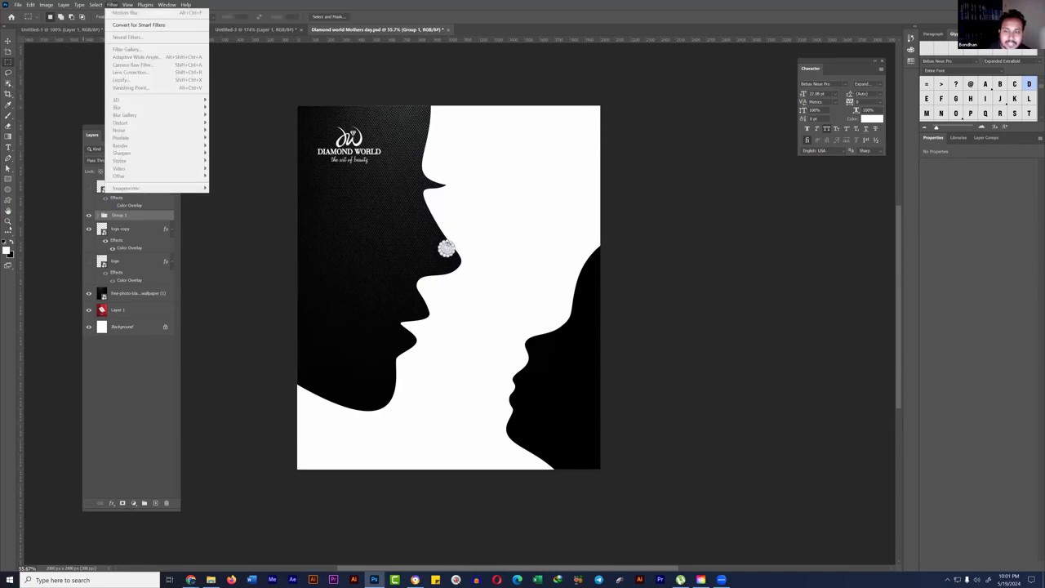
pyautogui.doubleClick(8, 221)
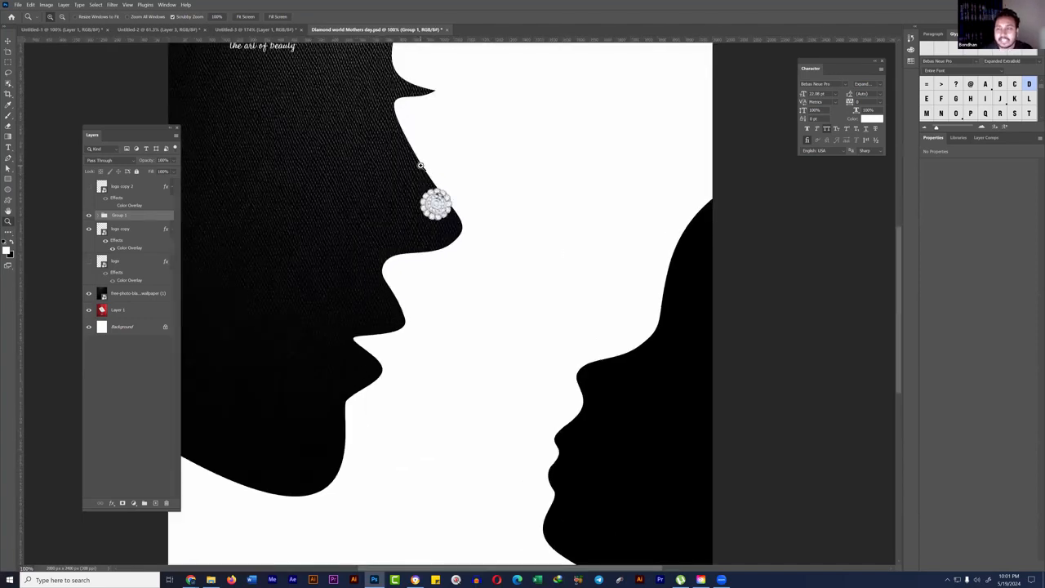
pyautogui.moveTo(419, 163)
pyautogui.mouseDown()
pyautogui.moveTo(410, 145)
pyautogui.moveTo(401, 167)
pyautogui.mouseUp()
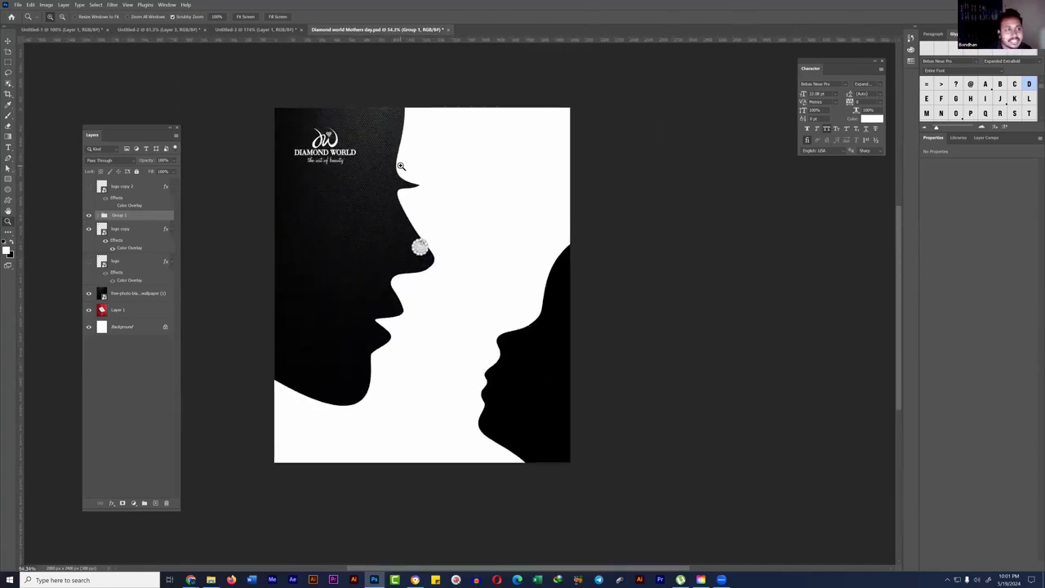
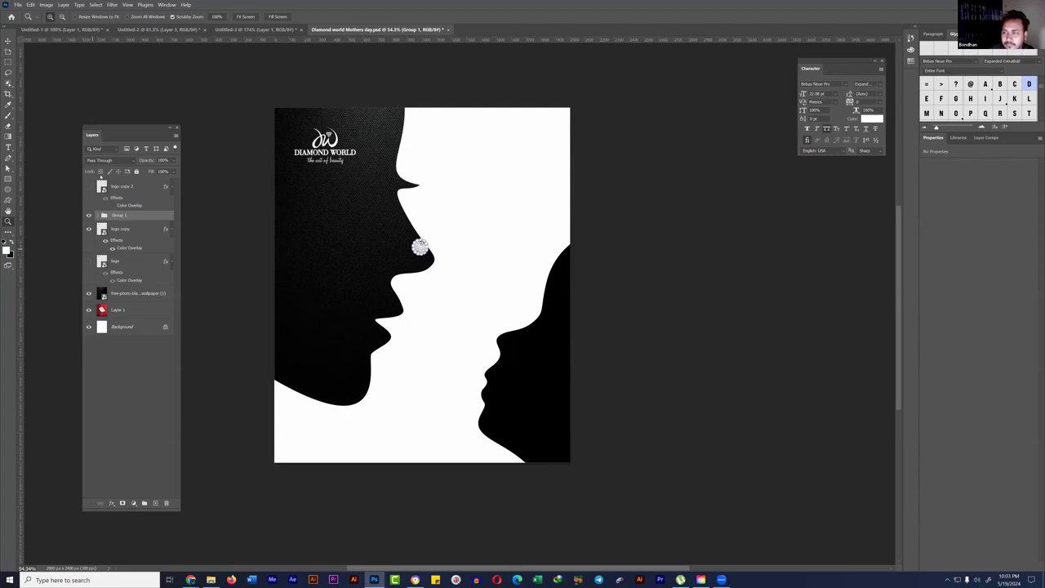
# Step: Examine the black grunge wallpaper layer and the logo copy layer against the poster
pyautogui.click(141, 294)
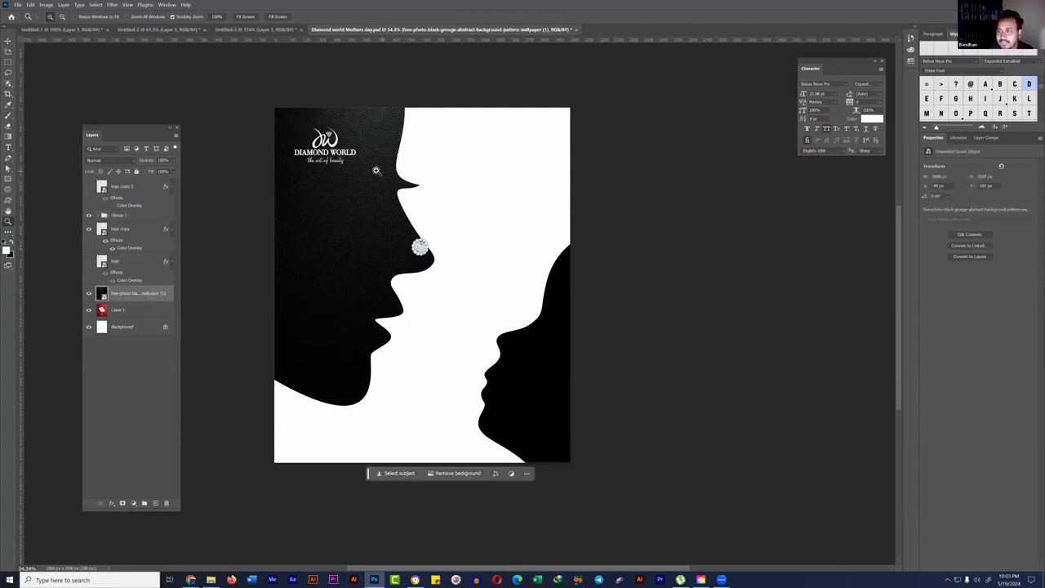
pyautogui.moveTo(394, 241); pyautogui.dragTo(316, 217)
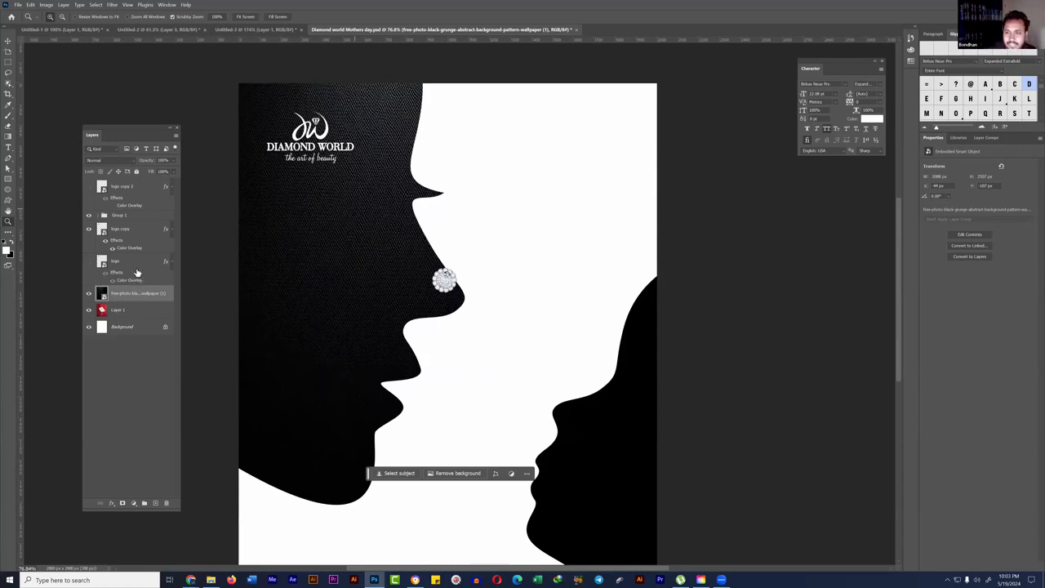
pyautogui.click(122, 230)
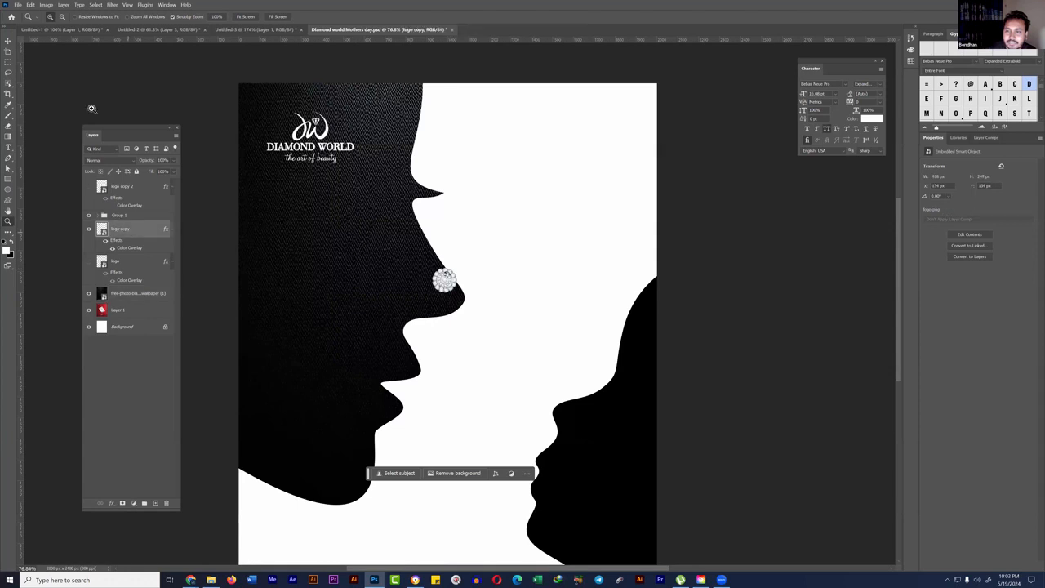
pyautogui.press('v')
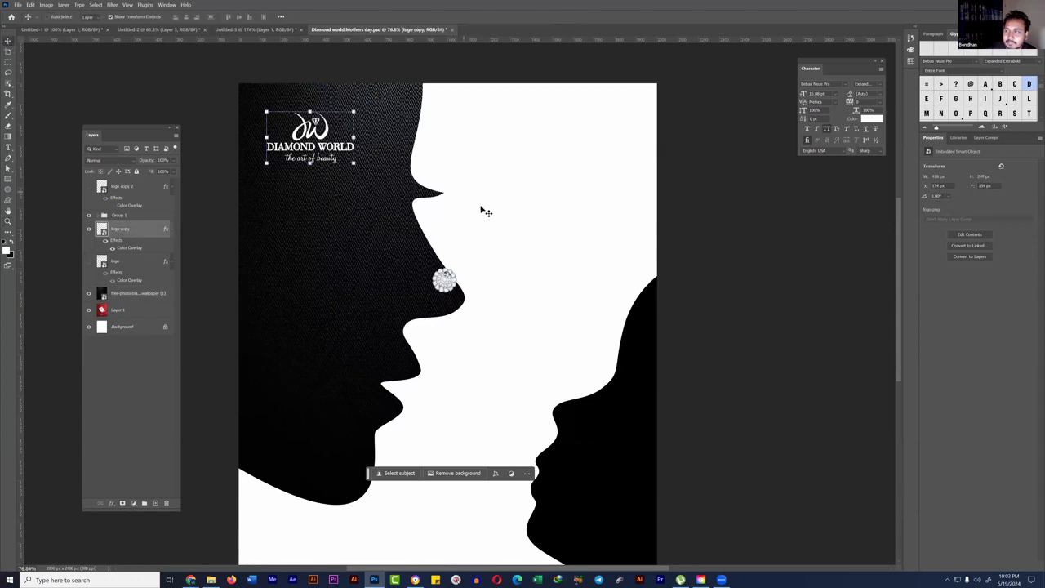
# Step: Expand Group 1 and move the silhouette layer up and slightly left, bringing the nose tip to the diamond pin
pyautogui.click(121, 216)
pyautogui.click(96, 215)
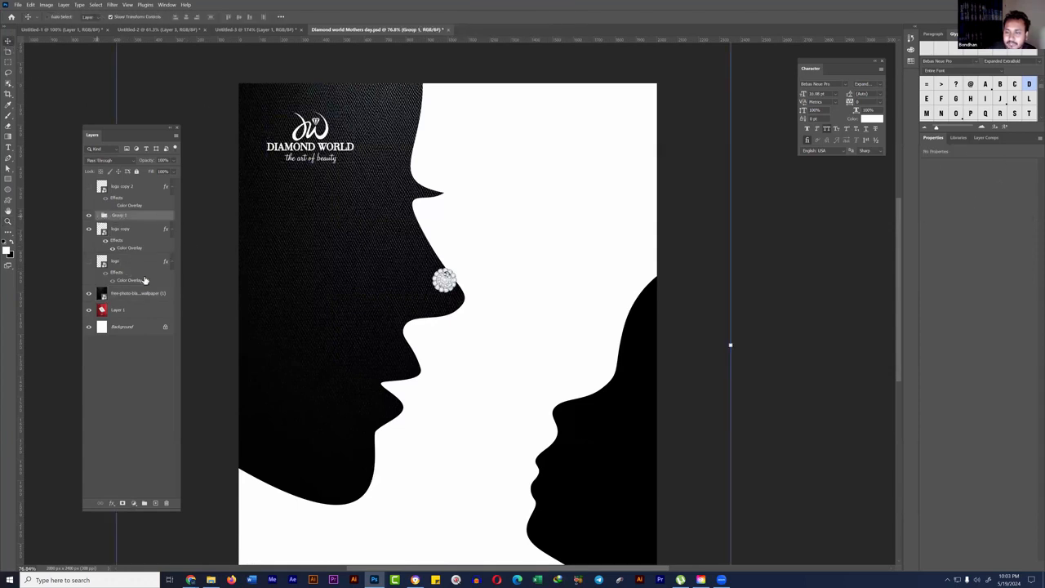
pyautogui.moveTo(432, 357); pyautogui.dragTo(518, 191)
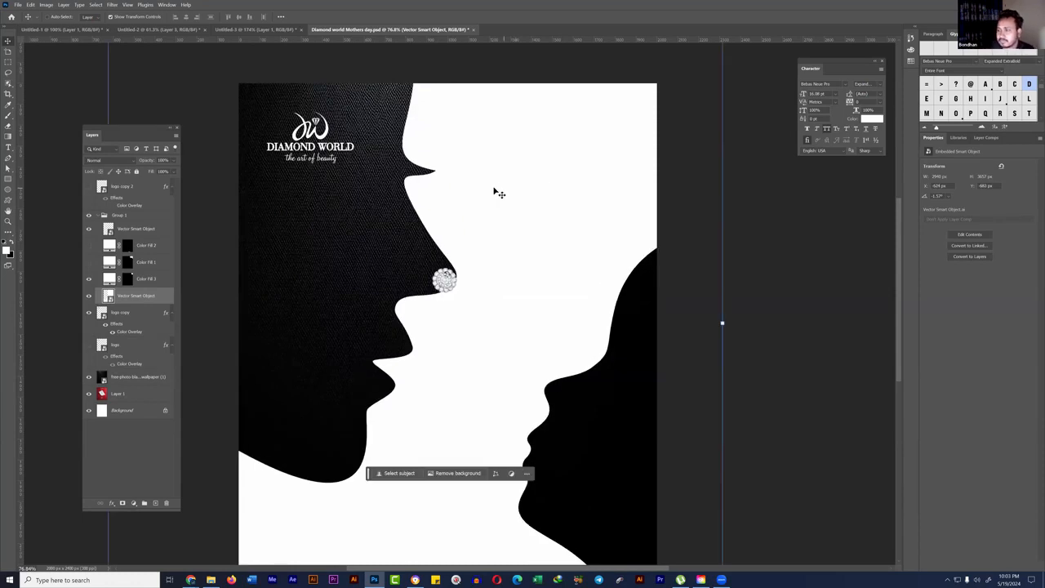
pyautogui.moveTo(495, 227); pyautogui.dragTo(506, 259)
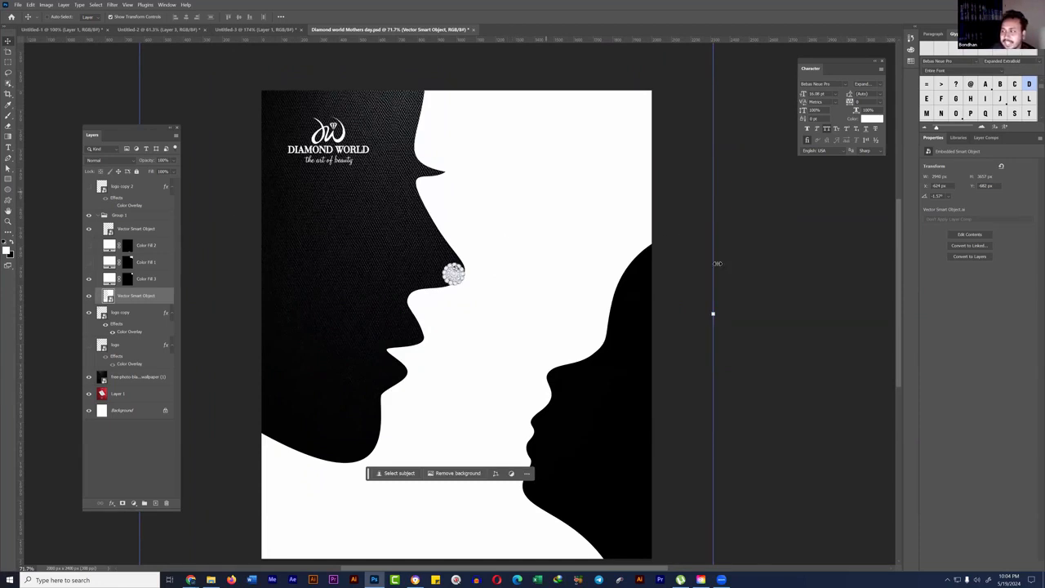
# Step: Scale the silhouette layer down to about 30.5% so the whole shape fits inside the poster
pyautogui.moveTo(712, 312); pyautogui.dragTo(669, 320)
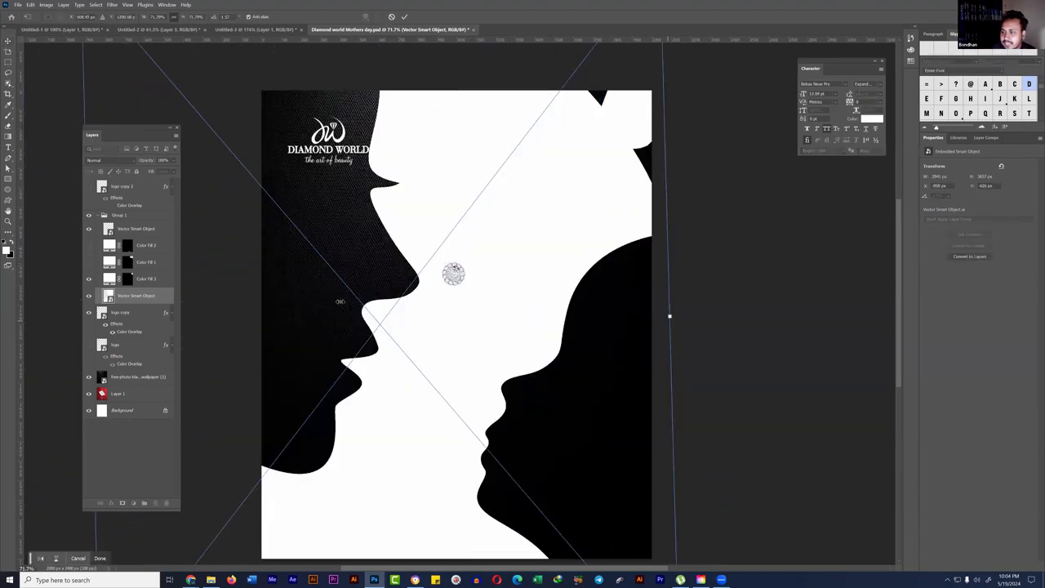
pyautogui.moveTo(340, 302); pyautogui.dragTo(336, 301)
pyautogui.moveTo(307, 265); pyautogui.dragTo(524, 221)
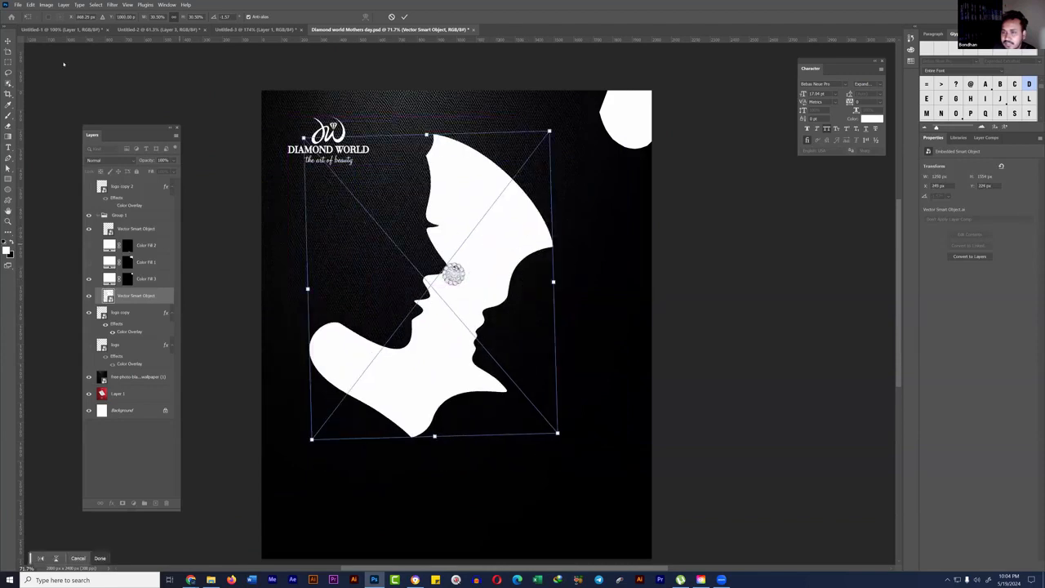
pyautogui.click(9, 42)
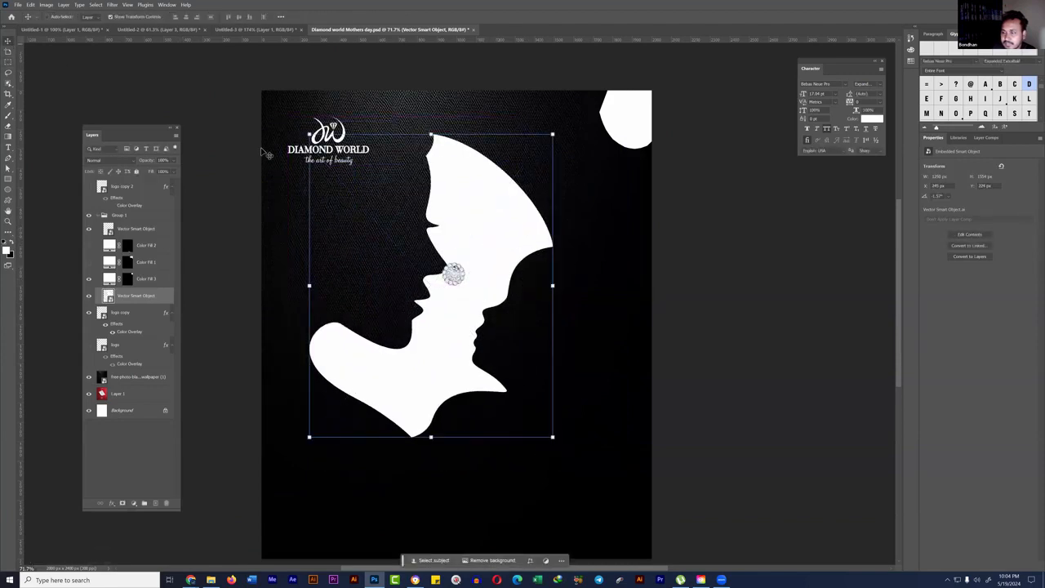
# Step: Try the scaled-down silhouette at several positions on and beyond the poster
pyautogui.moveTo(460, 215); pyautogui.dragTo(774, 296)
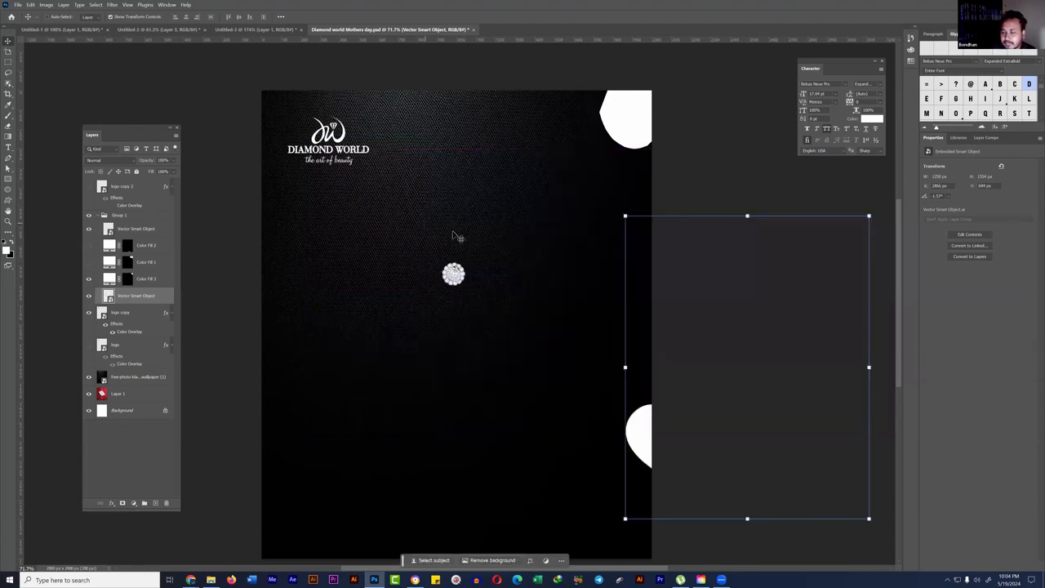
pyautogui.moveTo(598, 249); pyautogui.dragTo(410, 185)
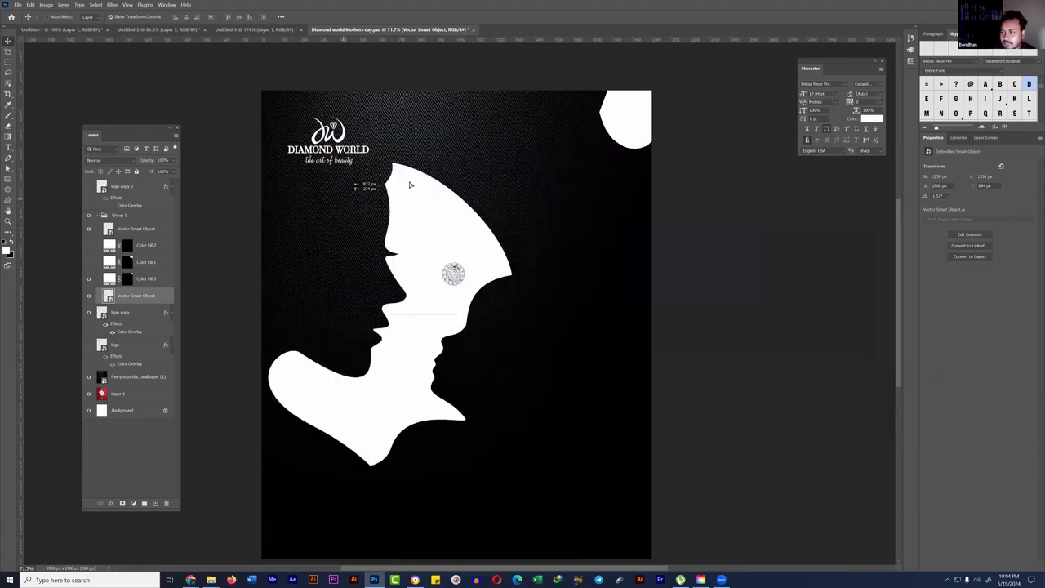
pyautogui.moveTo(483, 198); pyautogui.dragTo(437, 211)
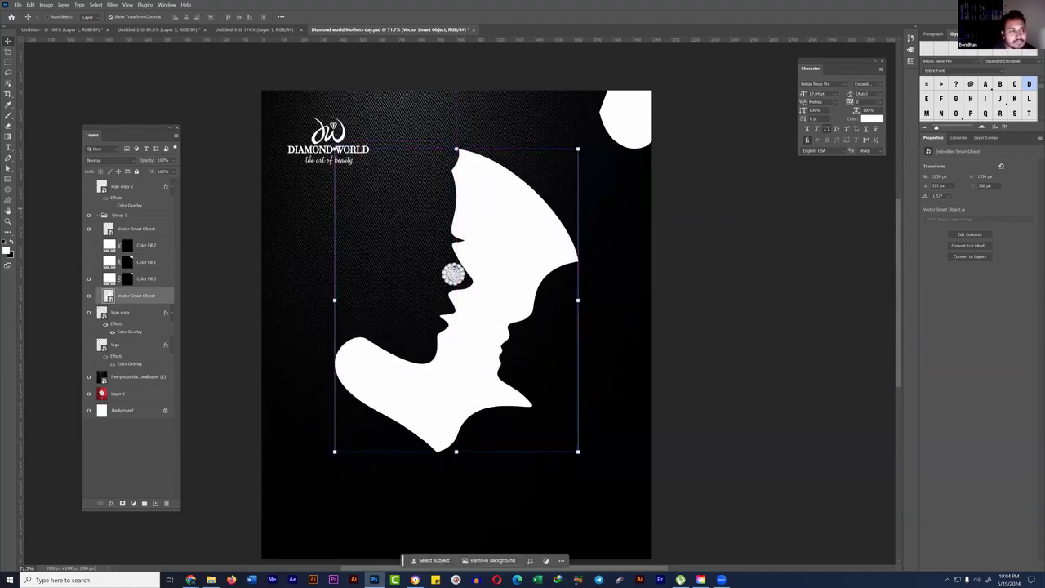
pyautogui.moveTo(482, 211); pyautogui.dragTo(442, 245)
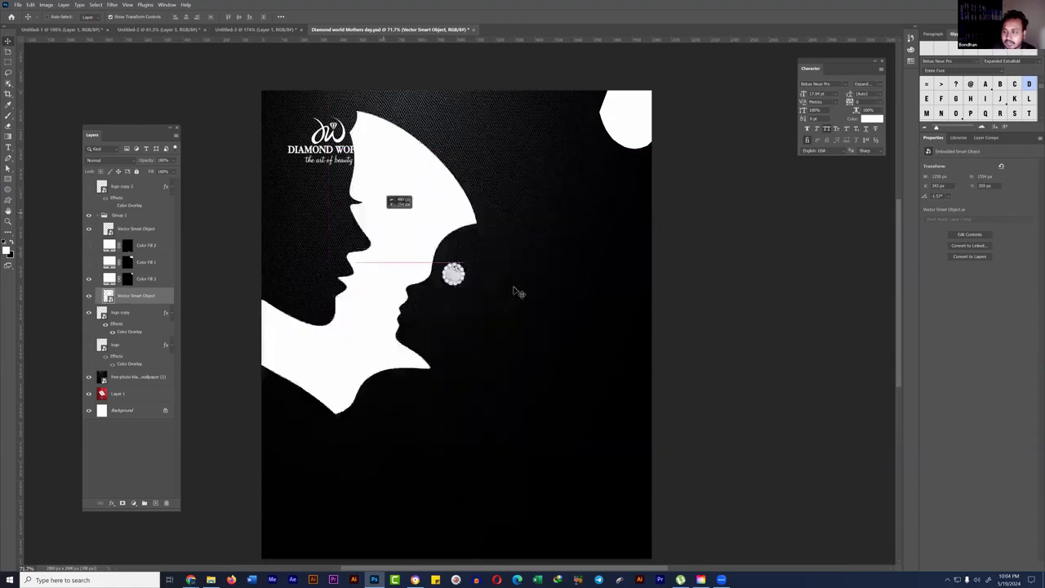
# Step: Enlarge the silhouette layer to about 73.26% and rotate it to -7.45°, with the two faces filling the poster
pyautogui.moveTo(521, 285); pyautogui.dragTo(640, 332)
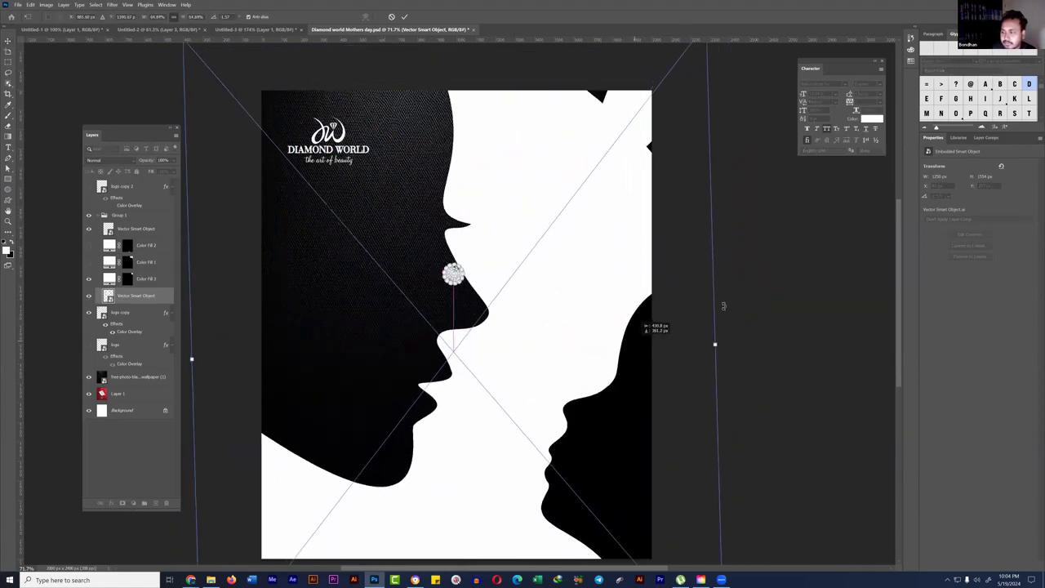
pyautogui.moveTo(726, 316); pyautogui.dragTo(722, 300)
pyautogui.moveTo(589, 318); pyautogui.dragTo(578, 355)
pyautogui.moveTo(712, 327); pyautogui.dragTo(651, 308)
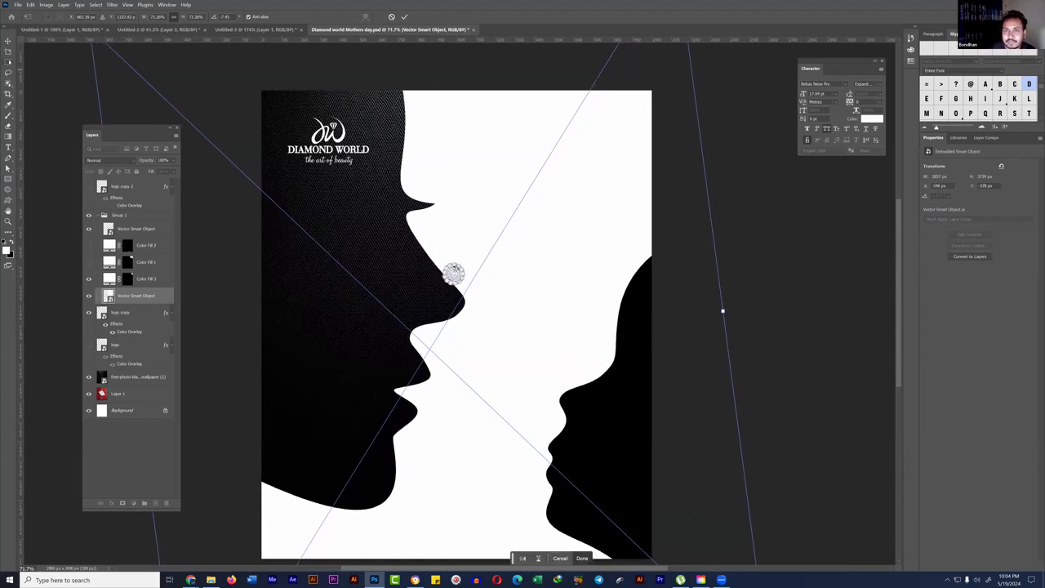
pyautogui.press('Return')
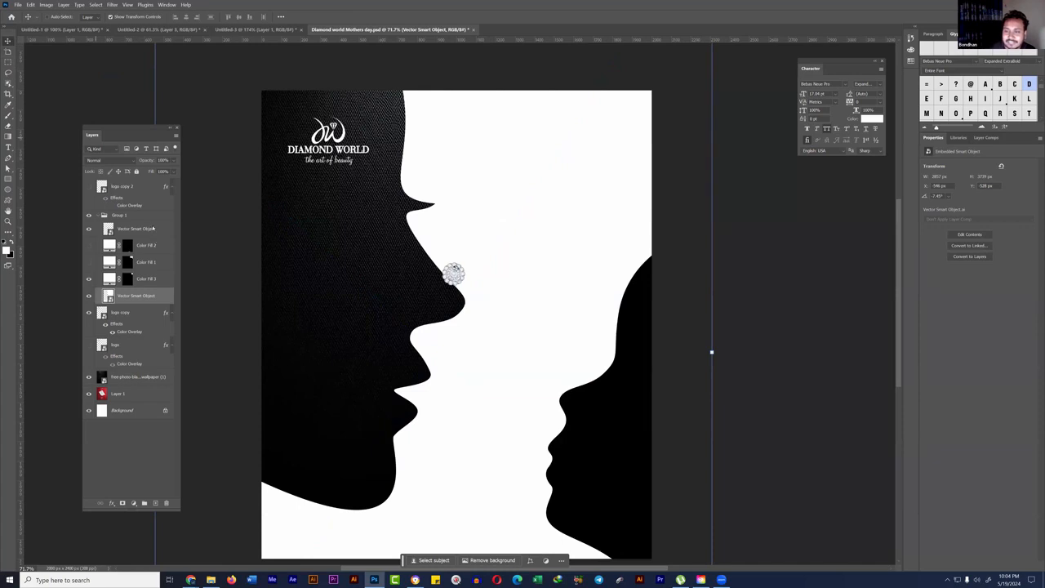
# Step: Move the diamond pin layer down and slightly left onto the nose of the larger face
pyautogui.click(153, 230)
pyautogui.moveTo(451, 279)
pyautogui.mouseDown()
pyautogui.moveTo(443, 295)
pyautogui.moveTo(435, 278)
pyautogui.mouseUp()
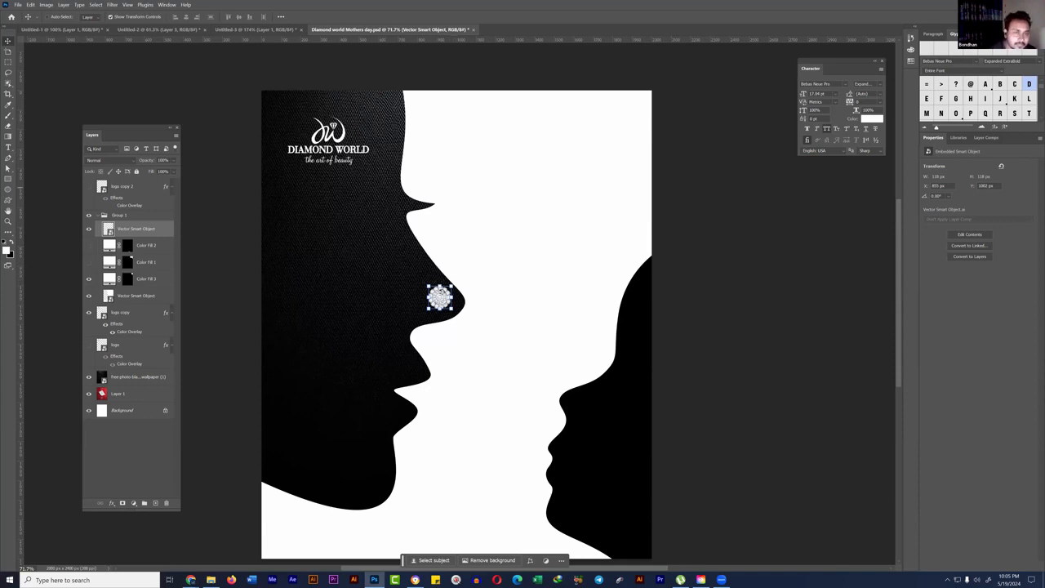
# Step: Switch to Chrome and review modules 2 and 3 of the social media banner design course
pyautogui.hotkey('alt', 'Tab')
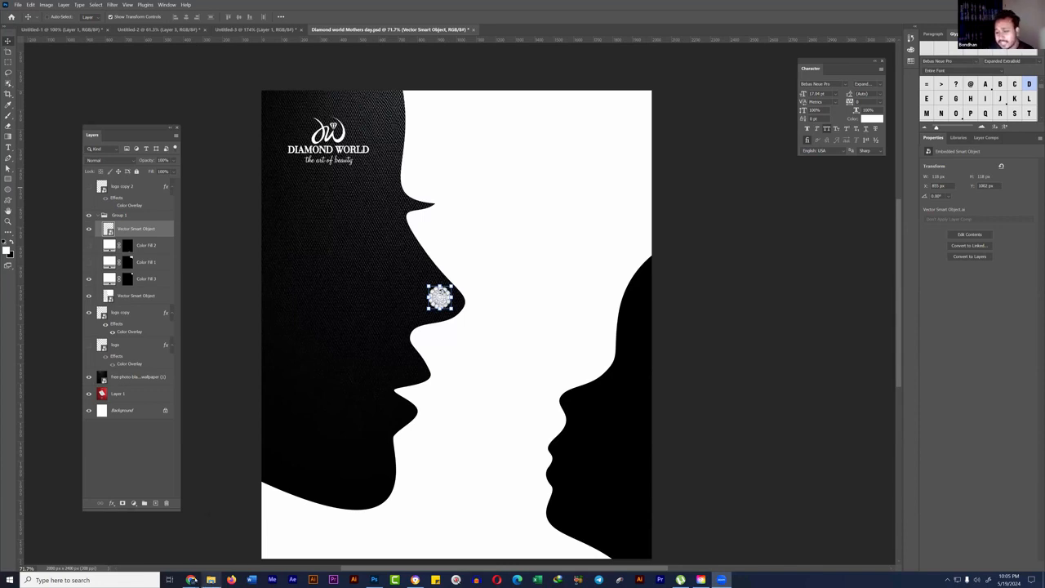
pyautogui.moveTo(190, 579)
pyautogui.click(304, 551)
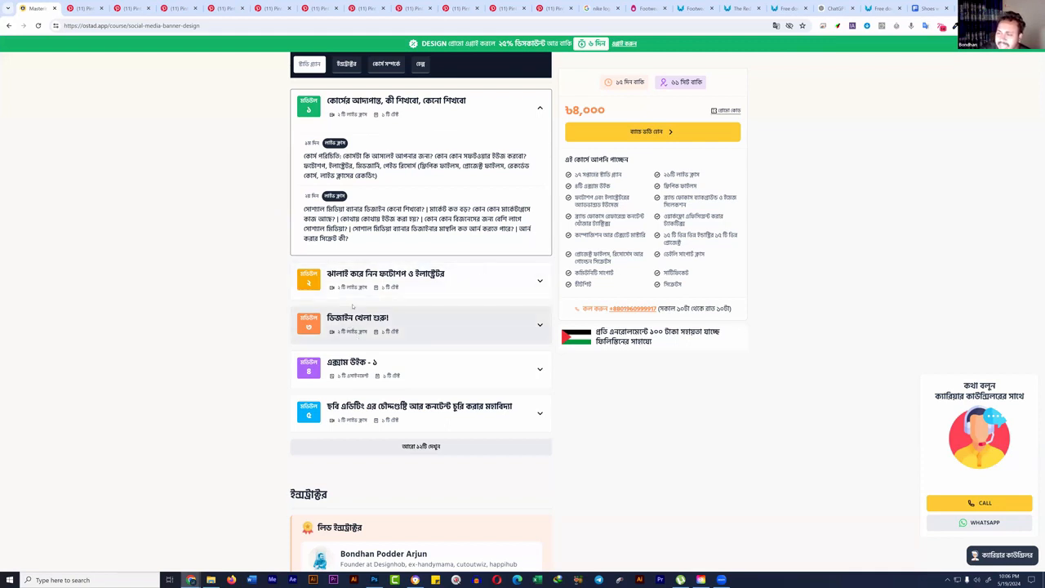
pyautogui.click(362, 295)
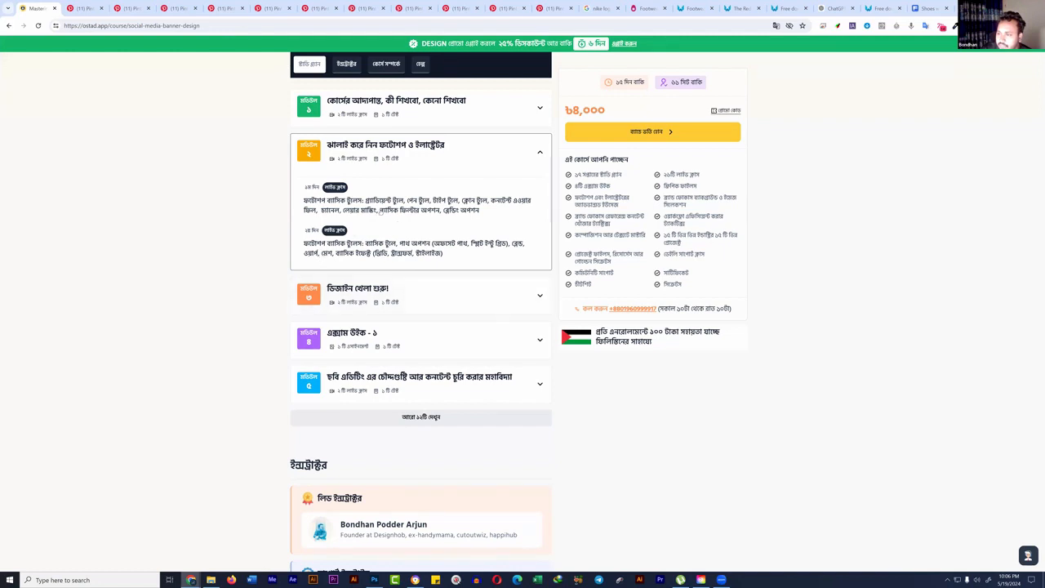
pyautogui.click(408, 294)
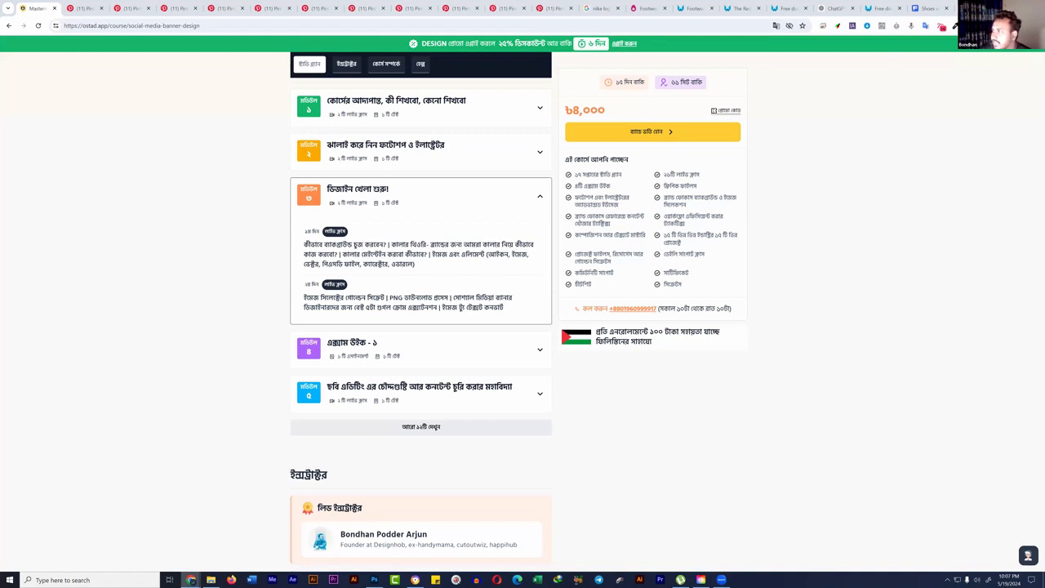
# Step: Open behance.net/designhob in a new browser tab and place that tab right after the Pinterest tabs
pyautogui.hotkey('ctrl', 't')
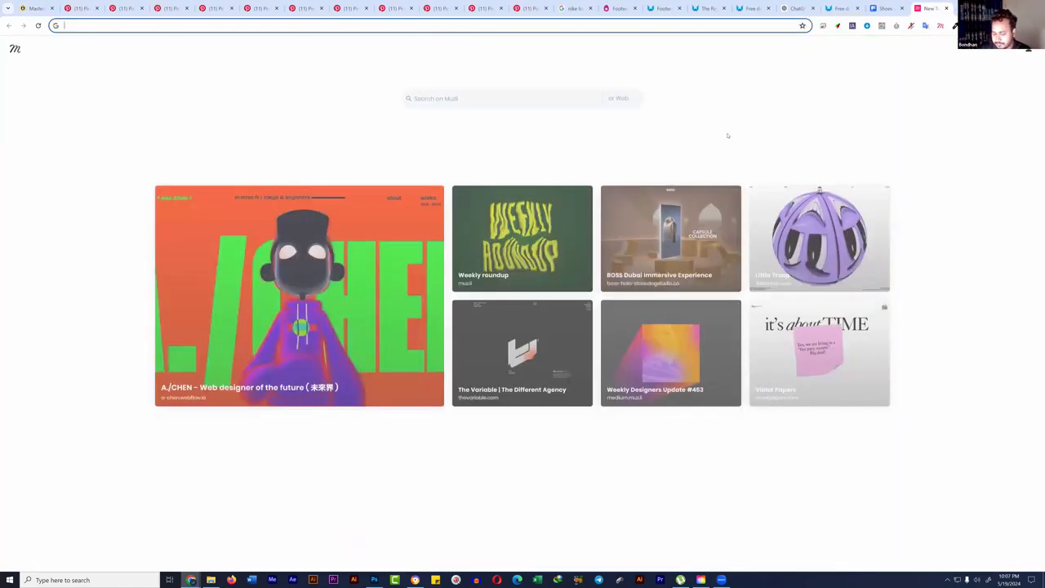
pyautogui.write('behance.net/designhob')
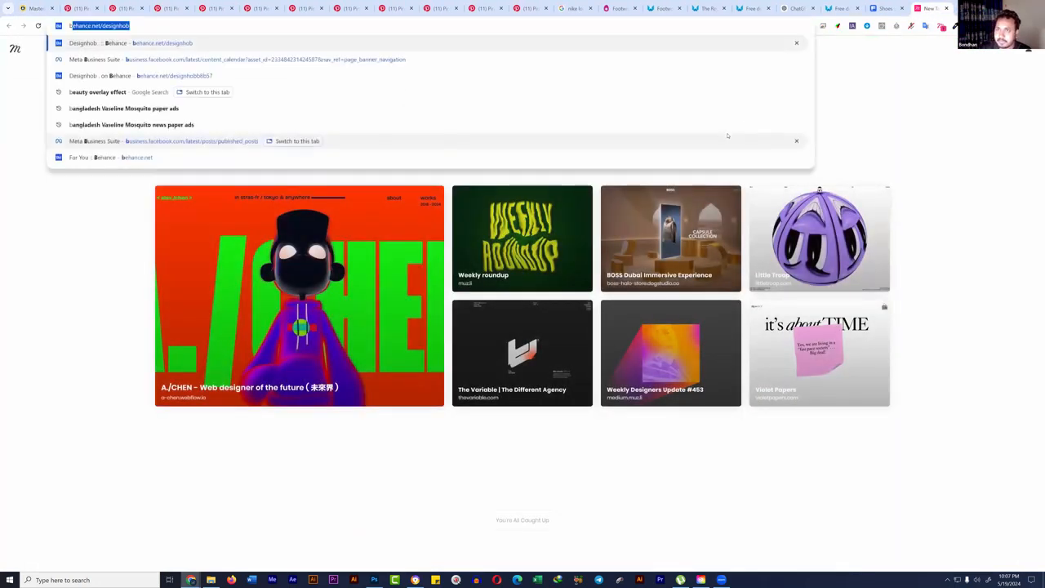
pyautogui.press('Return')
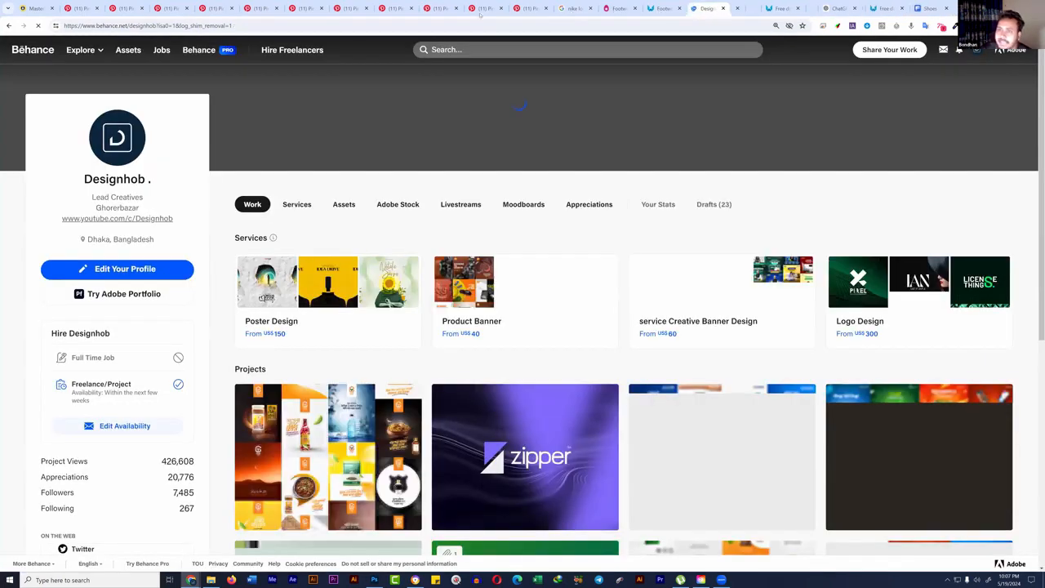
pyautogui.moveTo(480, 15); pyautogui.dragTo(333, 5)
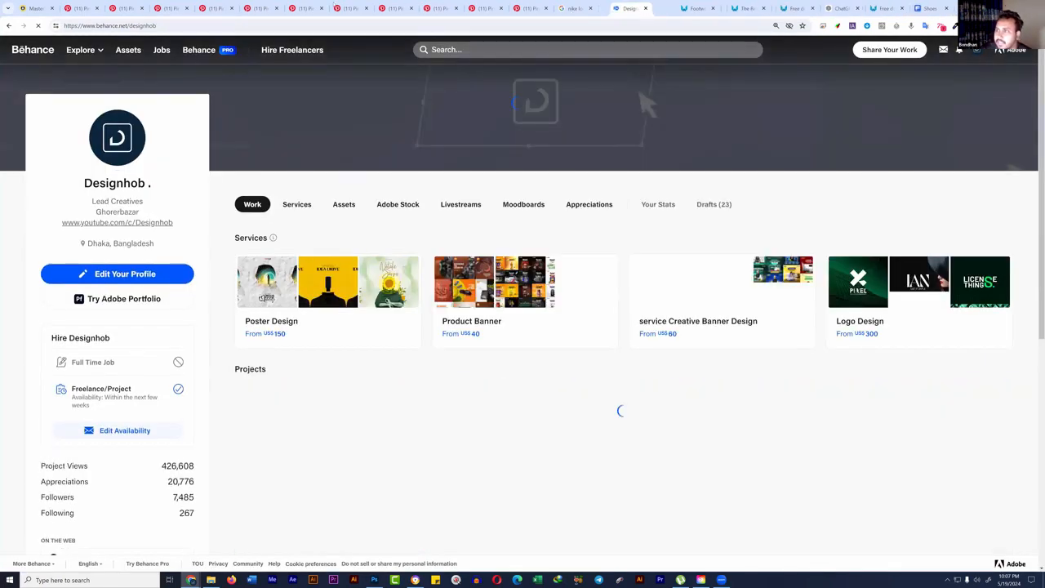
pyautogui.moveTo(469, 17); pyautogui.dragTo(584, 10)
# Step: Browse the Designhob projects and open "Edtech Web Banner | impact academy" in a new tab
pyautogui.scroll(-2, 647, 104)
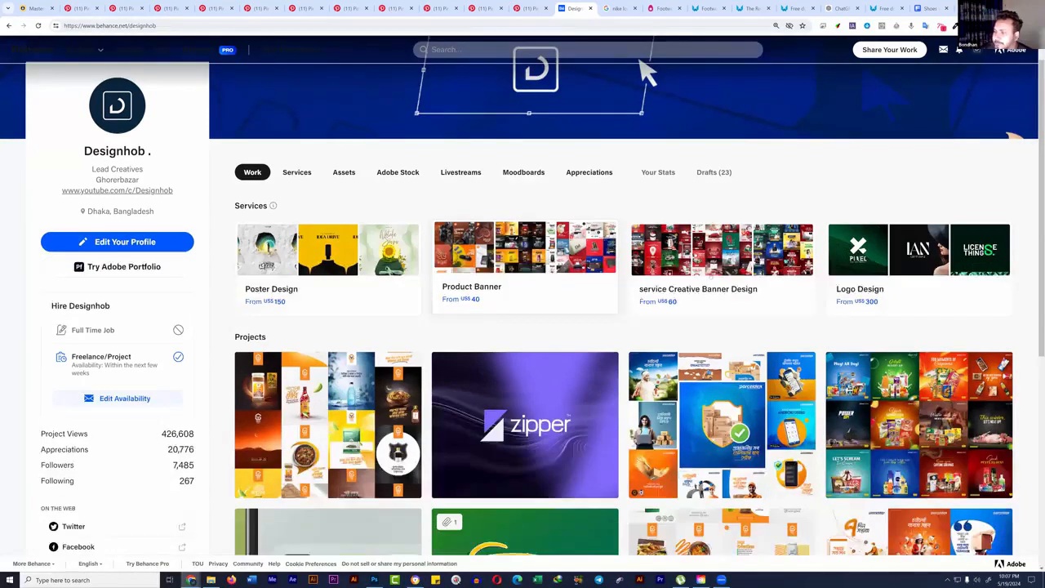
pyautogui.scroll(-2, 611, 292)
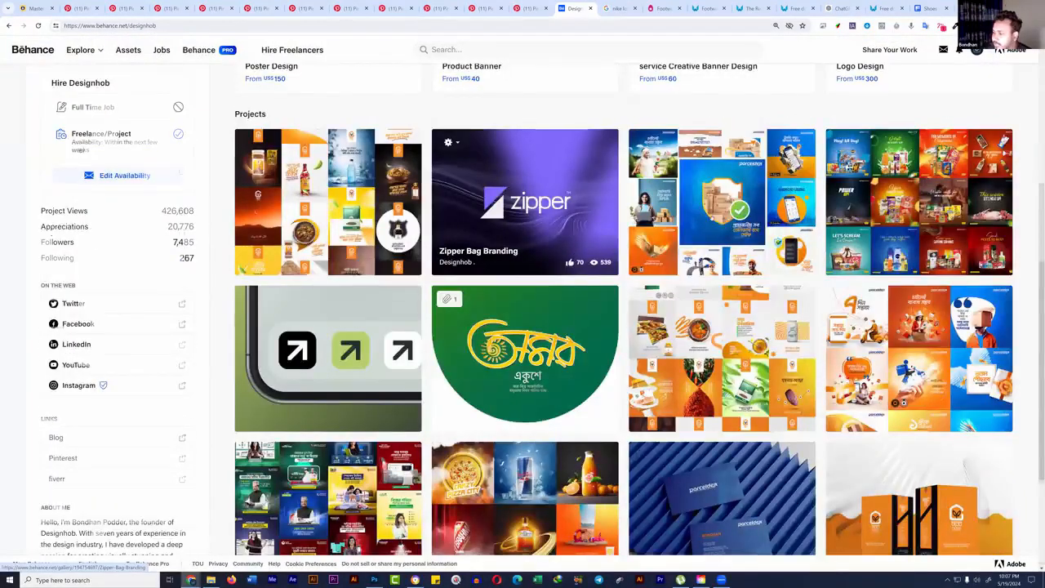
pyautogui.scroll(-2, 611, 293)
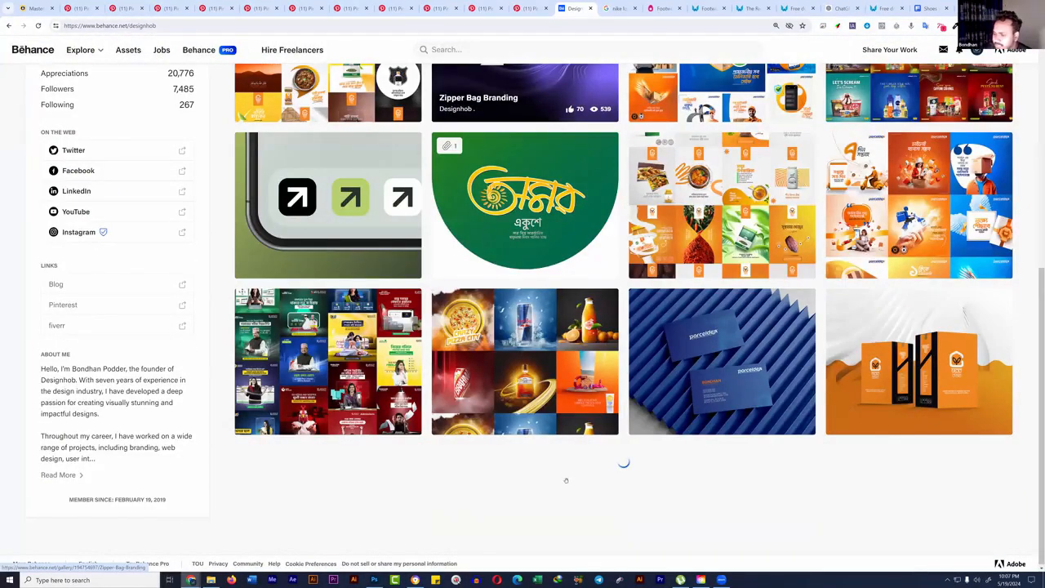
pyautogui.scroll(2, 565, 480)
pyautogui.scroll(-3, 566, 480)
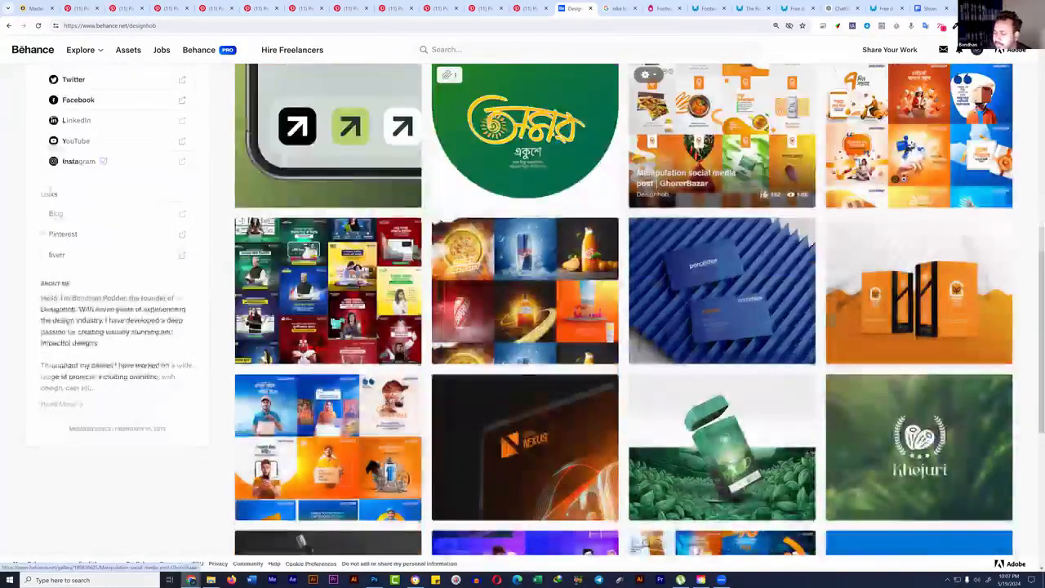
pyautogui.scroll(-3, 566, 408)
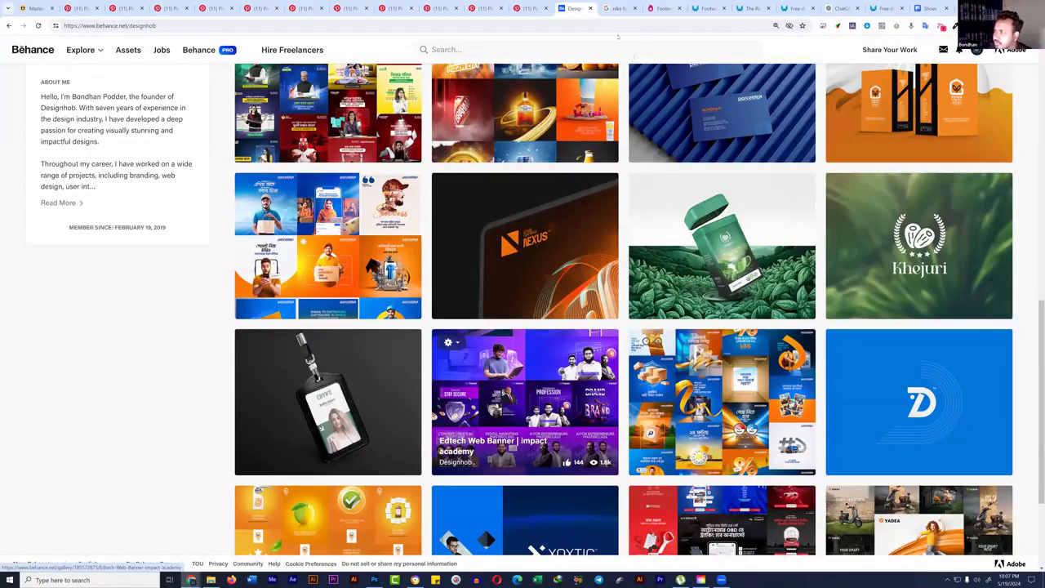
pyautogui.rightClick(560, 380)
pyautogui.click(584, 387)
pyautogui.hotkey('ctrl', 'Tab')
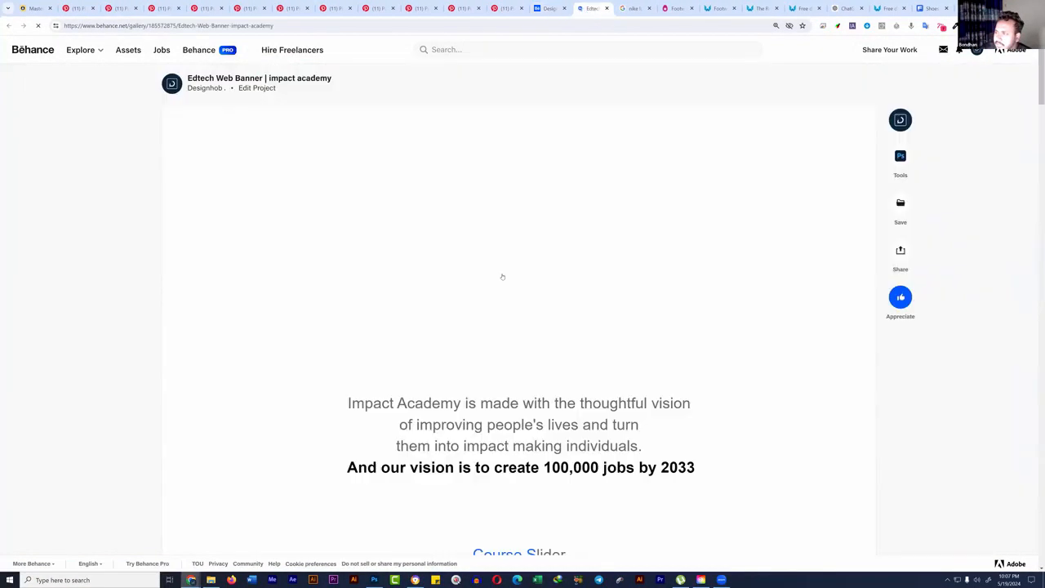
# Step: Look through the Edtech banner project and examine the Landing Page Banner designs
pyautogui.scroll(-5, 501, 272)
pyautogui.scroll(-4, 502, 274)
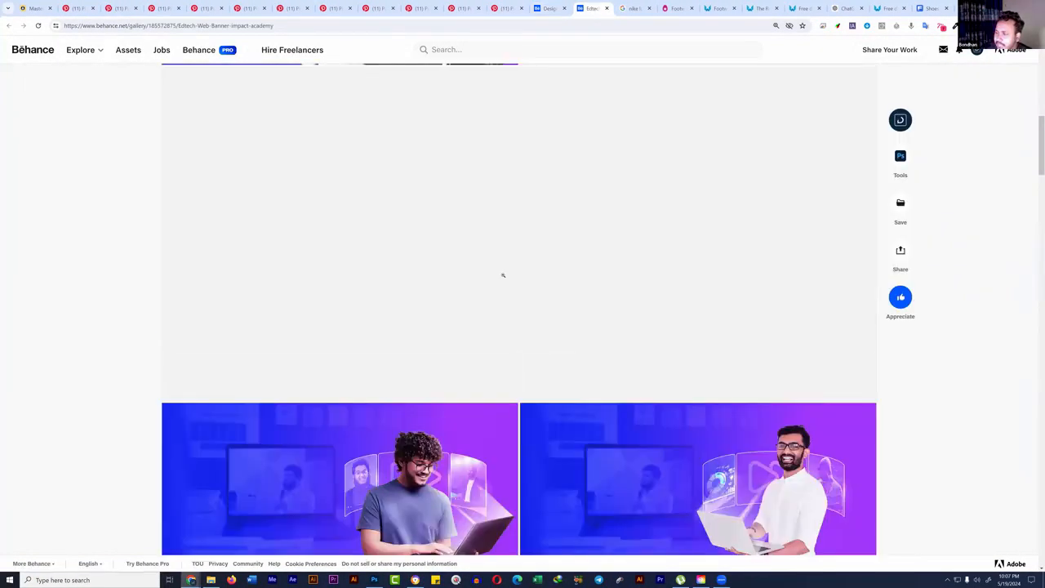
pyautogui.scroll(-2, 503, 276)
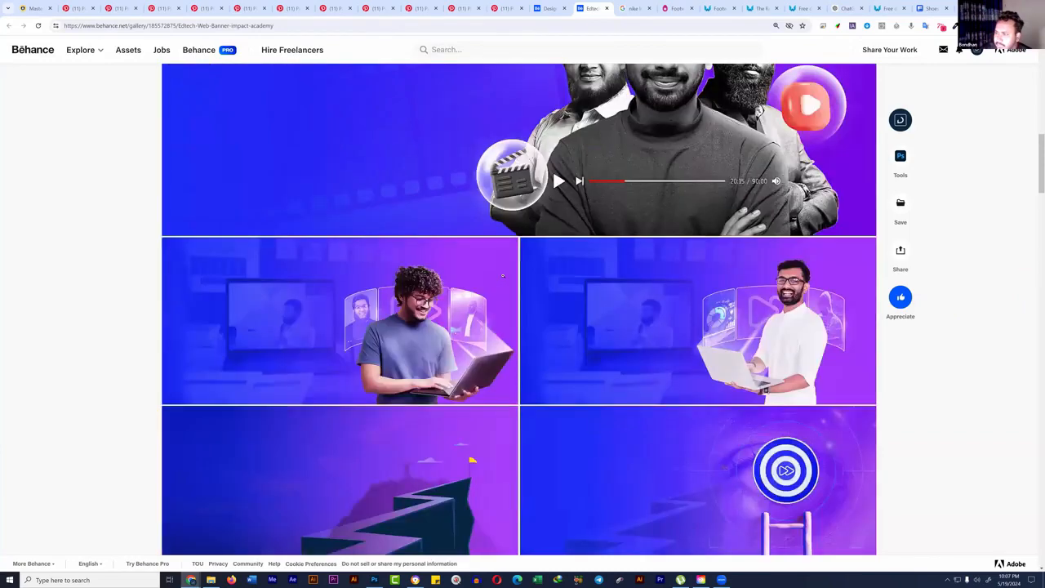
pyautogui.scroll(-2, 503, 275)
pyautogui.scroll(-7, 503, 276)
pyautogui.scroll(-10, 503, 277)
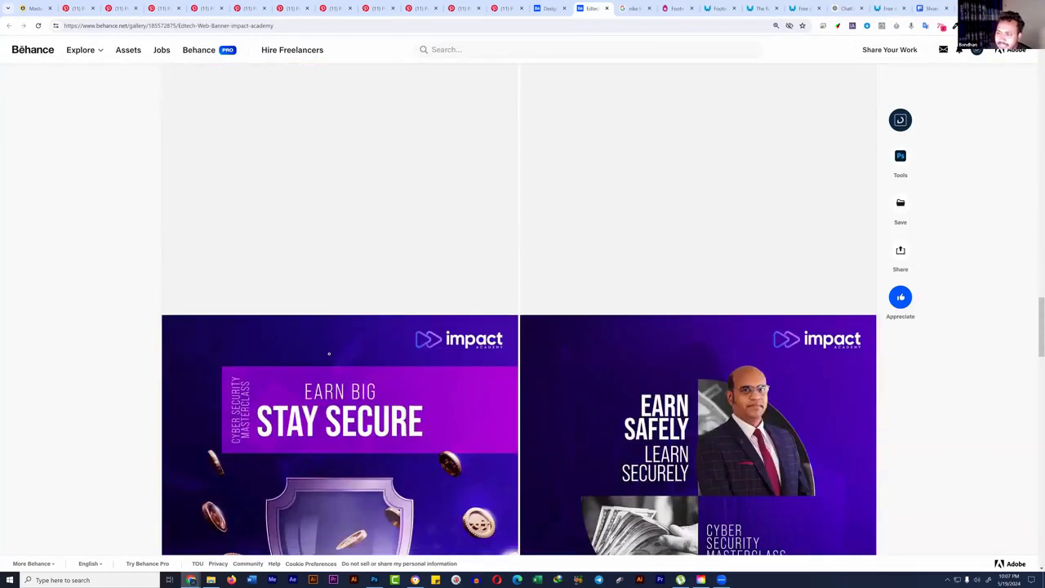
pyautogui.scroll(3, 329, 354)
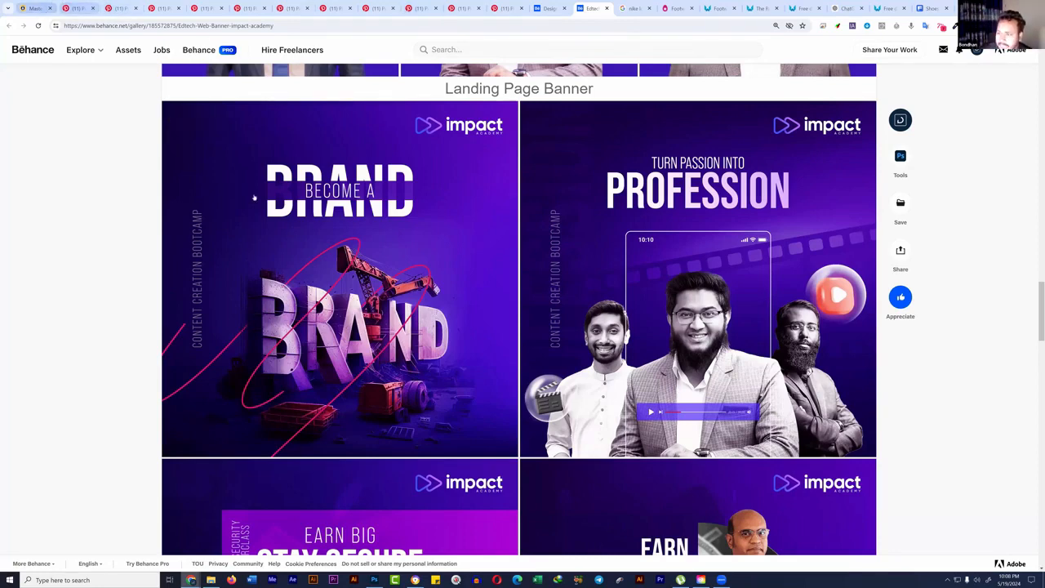
# Step: Return to the course page, expand modules 4 and 5 in turn and reveal the remaining modules
pyautogui.hotkey('ctrl', '1')
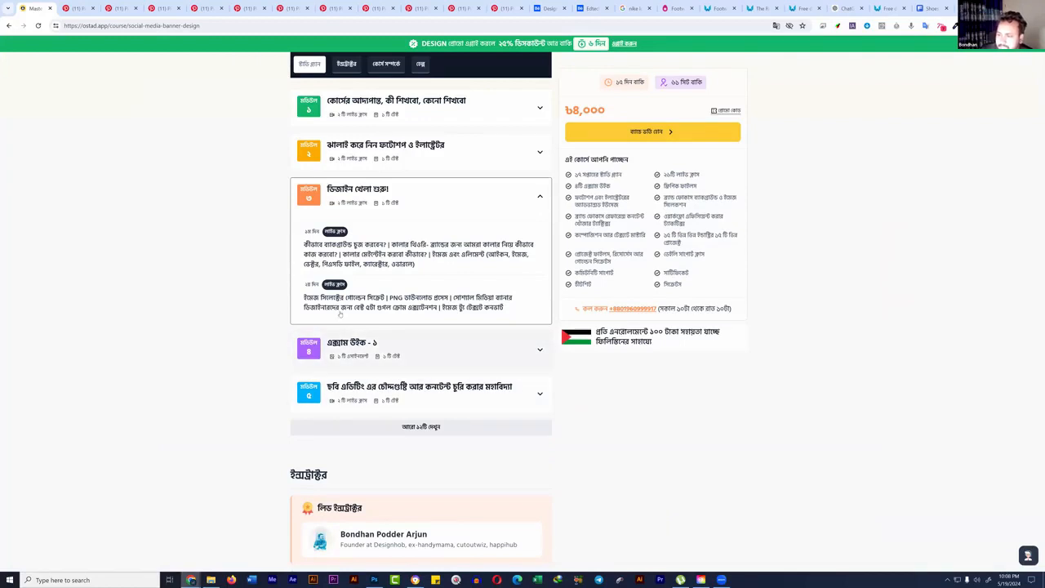
pyautogui.click(374, 333)
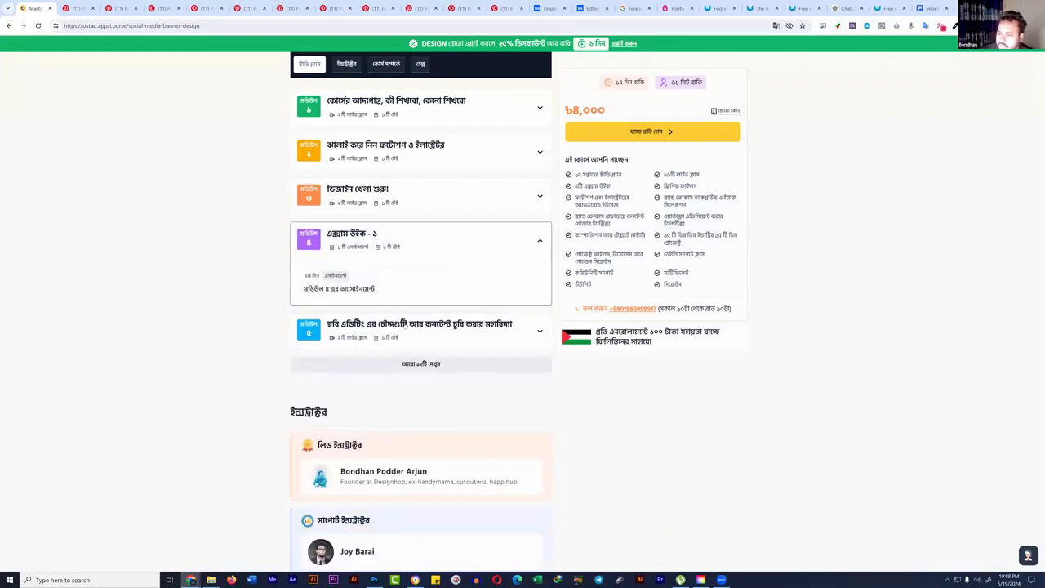
pyautogui.click(405, 325)
pyautogui.click(420, 427)
pyautogui.scroll(-2, 446, 355)
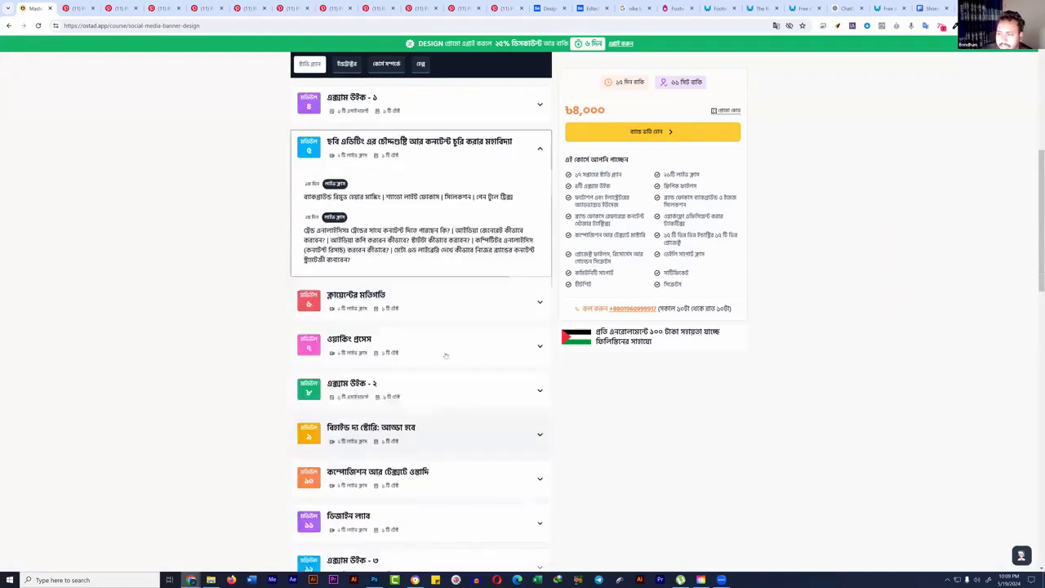
# Step: Expand course modules 6, 7, 8 and 9 in turn and review their class topics
pyautogui.click(427, 302)
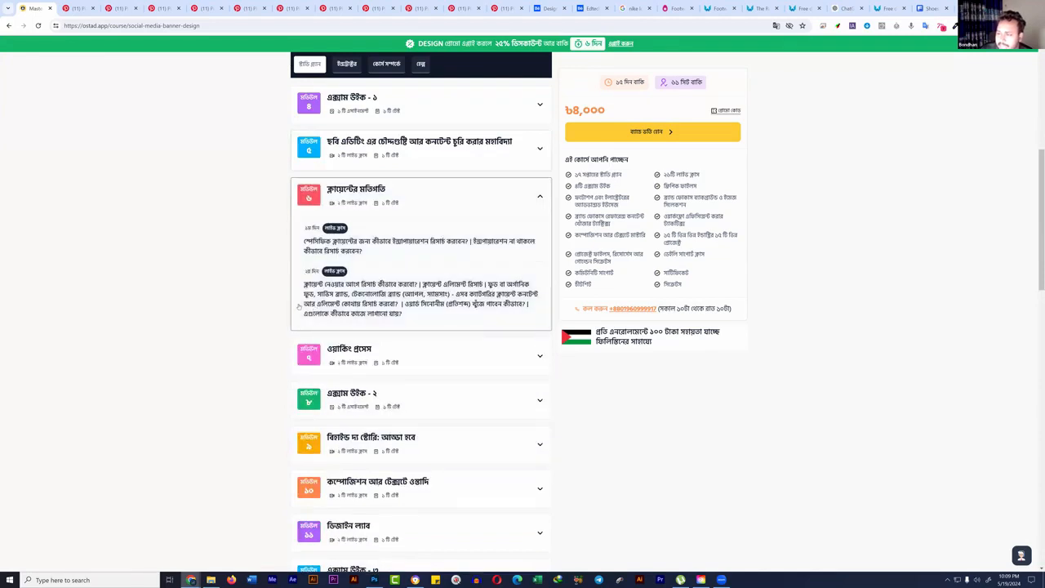
pyautogui.click(495, 371)
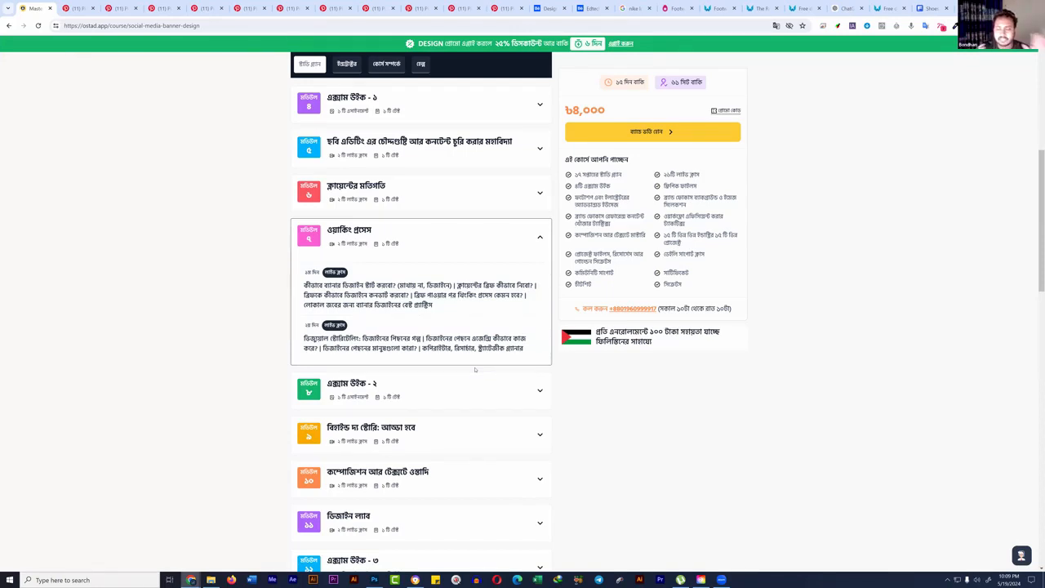
pyautogui.click(451, 384)
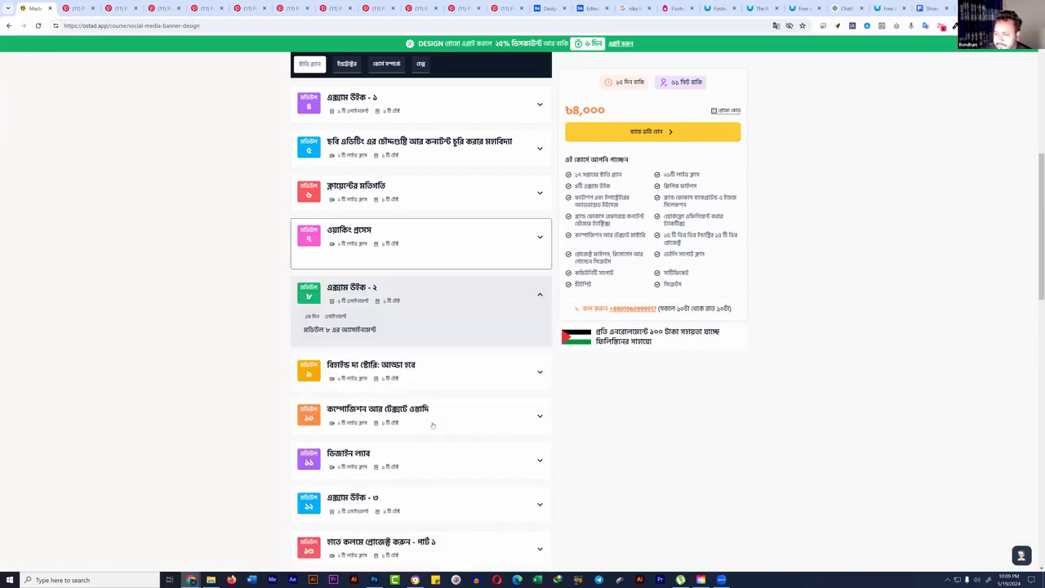
pyautogui.click(439, 383)
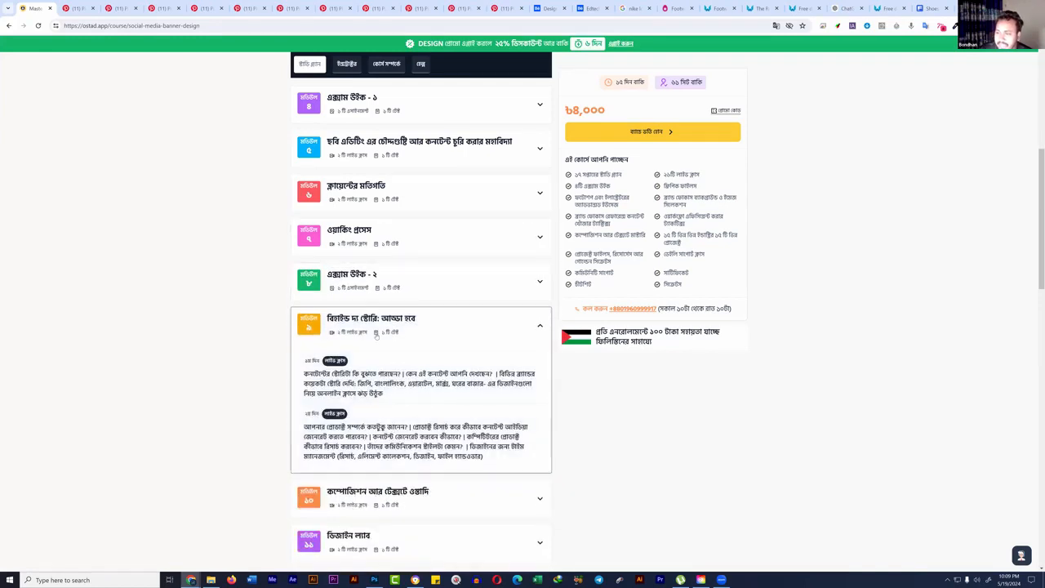
pyautogui.scroll(-2, 401, 327)
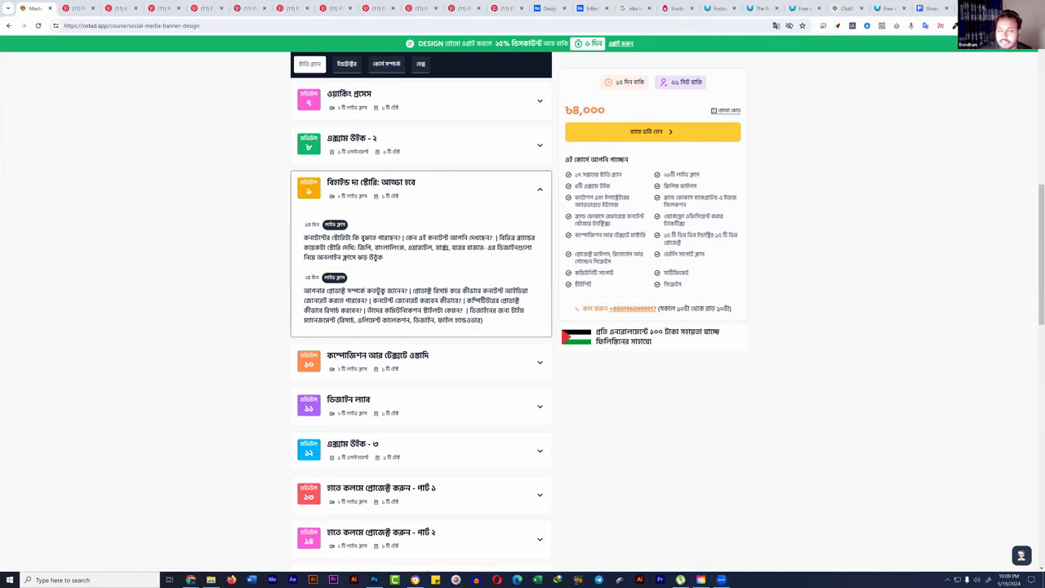
# Step: Copy the course page's web address, then expand module 10 to show its class topics on composition and text
pyautogui.click(274, 27)
pyautogui.rightClick(274, 29)
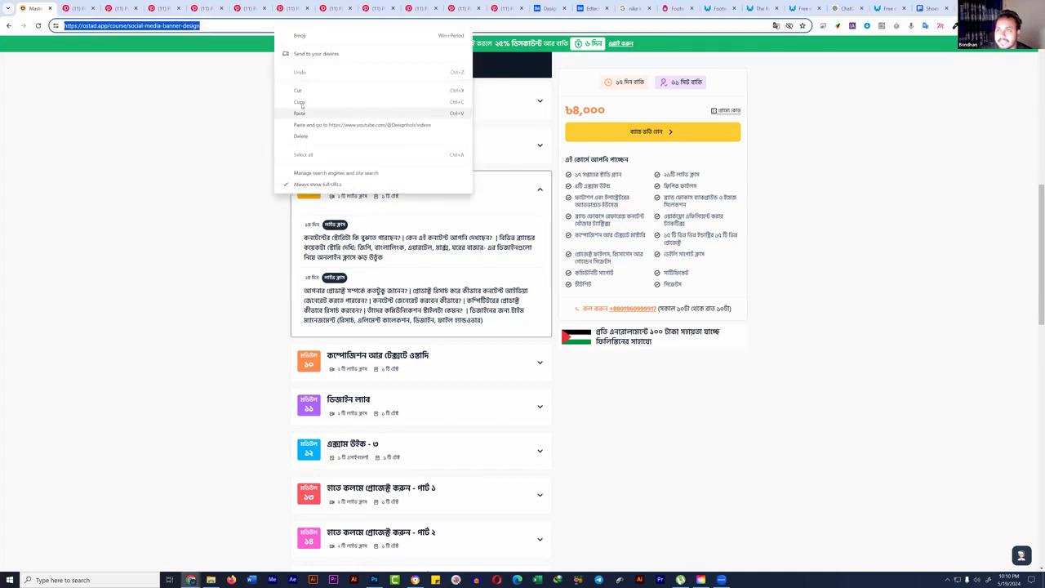
pyautogui.click(302, 106)
pyautogui.hotkey('alt', 'Tab')
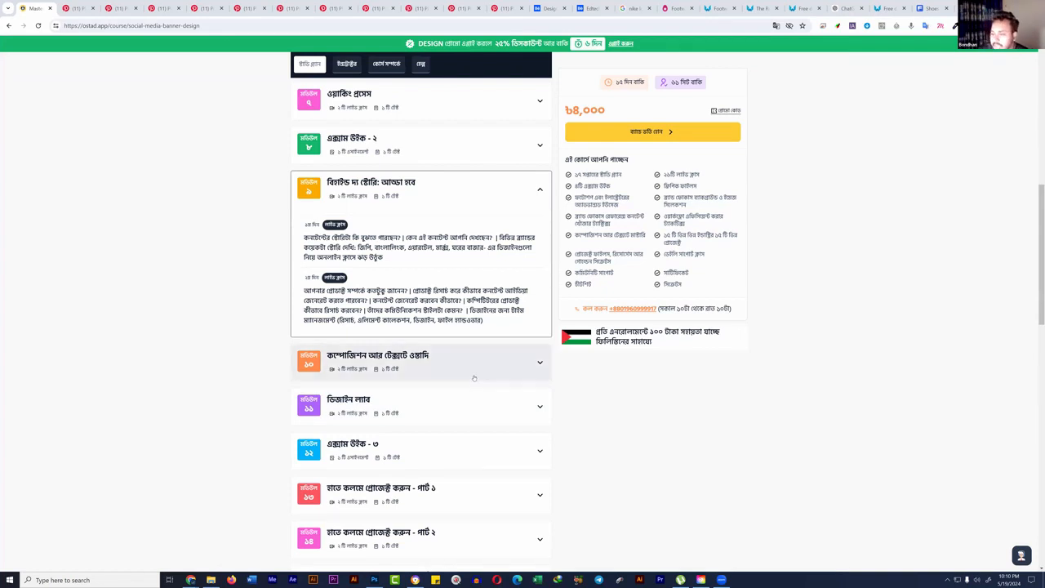
pyautogui.click(476, 377)
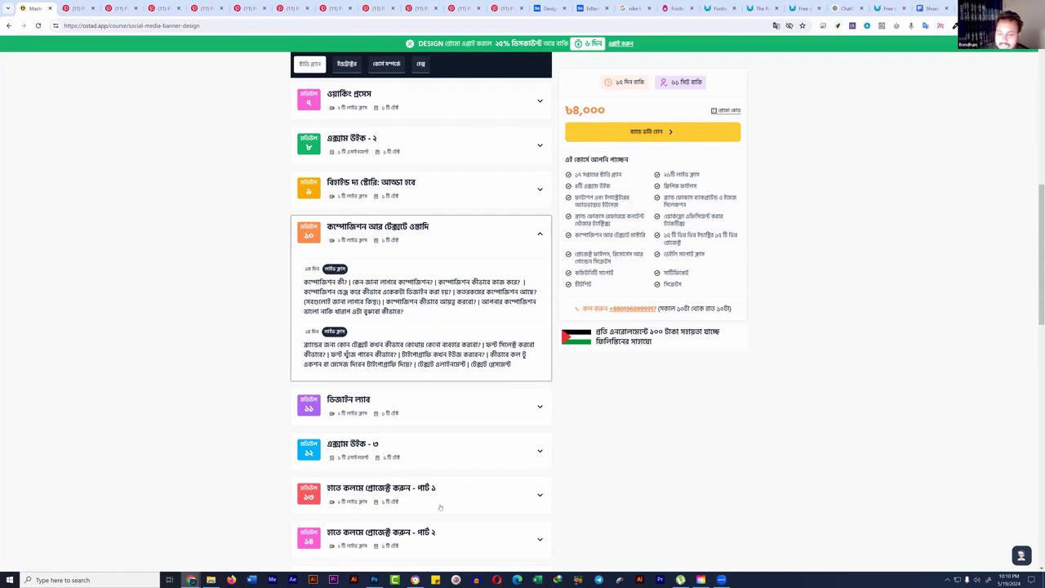
# Step: Switch to Photoshop and compare the two footwear banner versions by toggling the visibility of "Group 1 copy" and "Group 1"
pyautogui.click(375, 580)
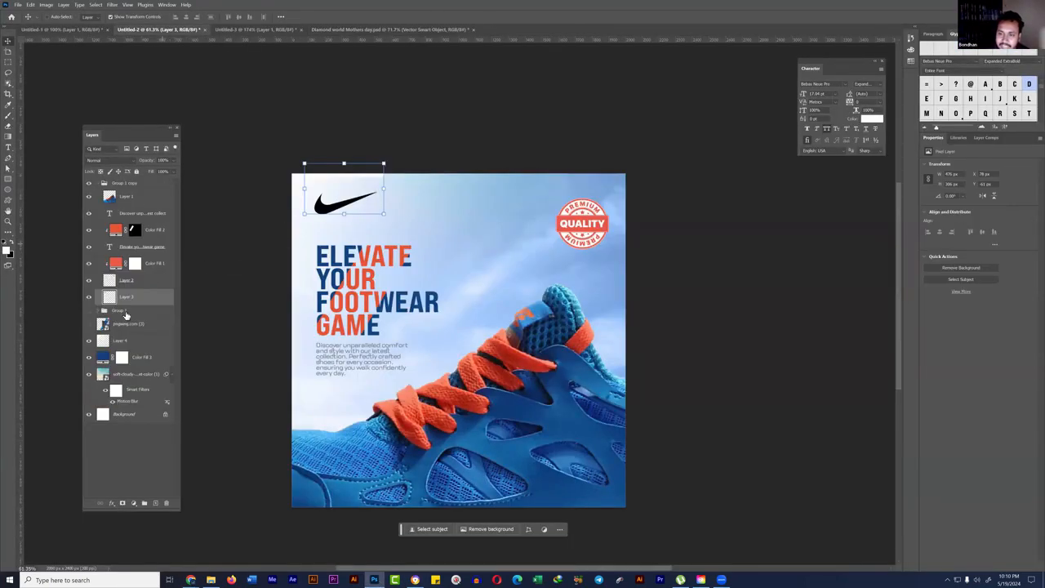
pyautogui.click(103, 185)
pyautogui.click(89, 186)
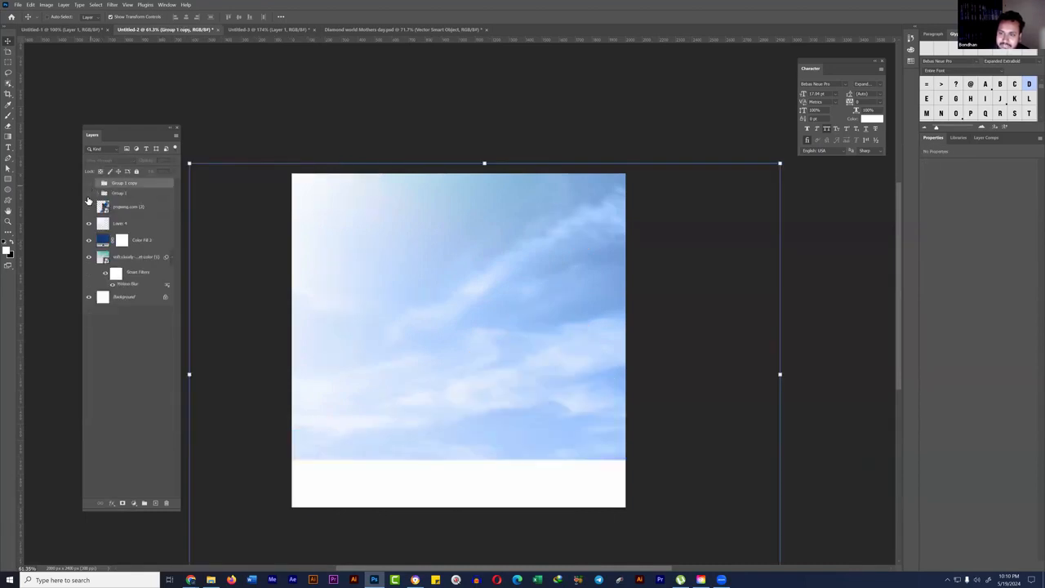
pyautogui.click(89, 196)
pyautogui.click(88, 196)
pyautogui.click(88, 197)
pyautogui.click(89, 197)
pyautogui.click(89, 184)
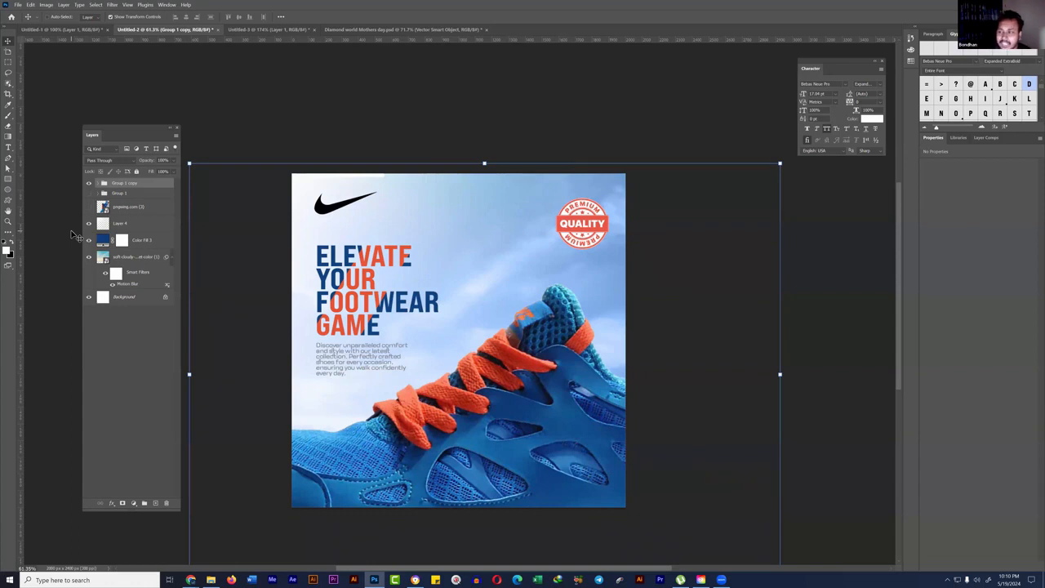
# Step: Expand "Group 1 copy" and nudge the Nike logo layer up by about 20 px
pyautogui.click(100, 184)
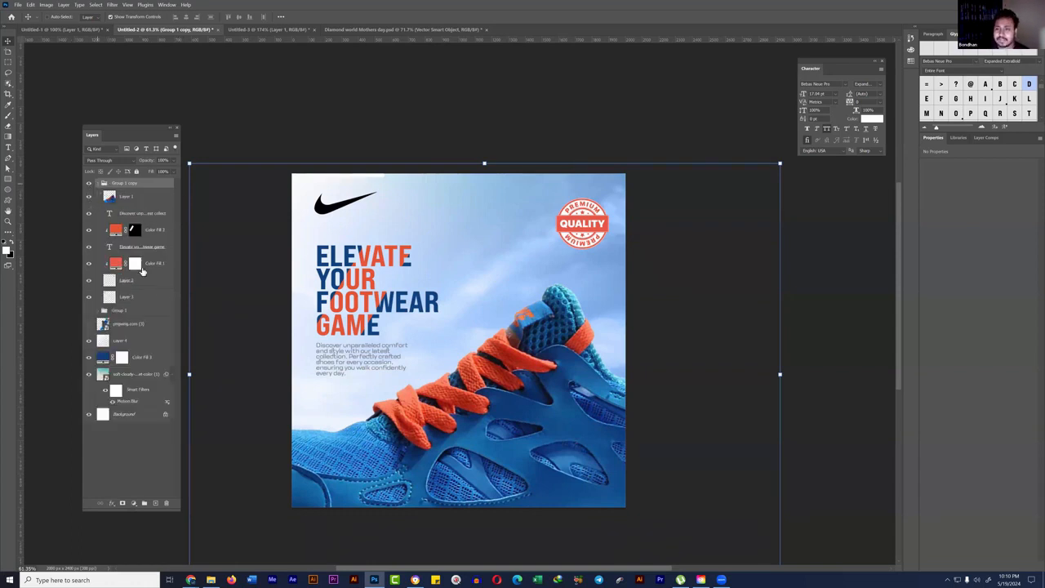
pyautogui.click(146, 297)
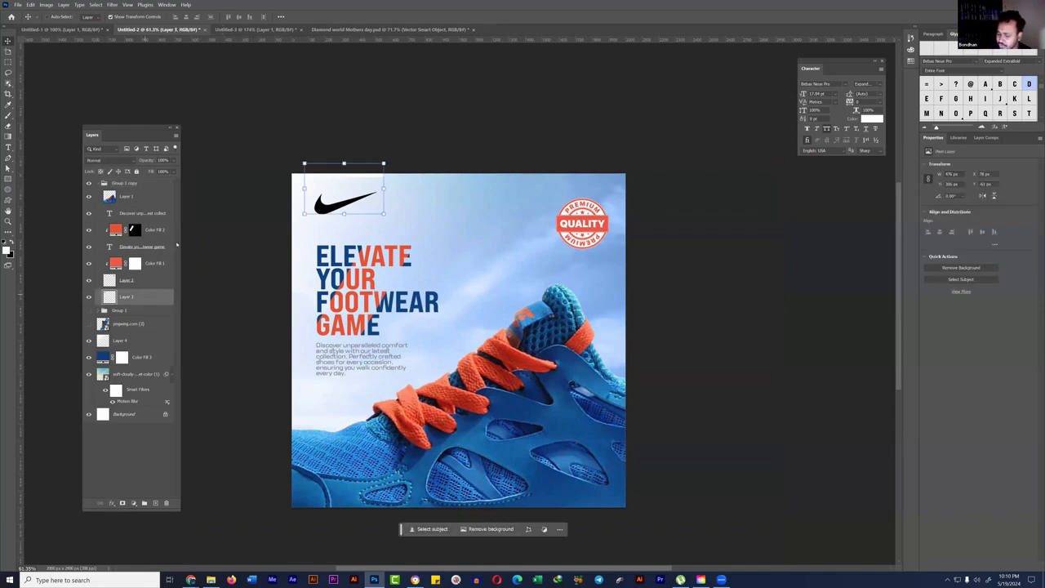
pyautogui.hotkey('shift', 'Up')
pyautogui.hotkey('shift', 'Up')
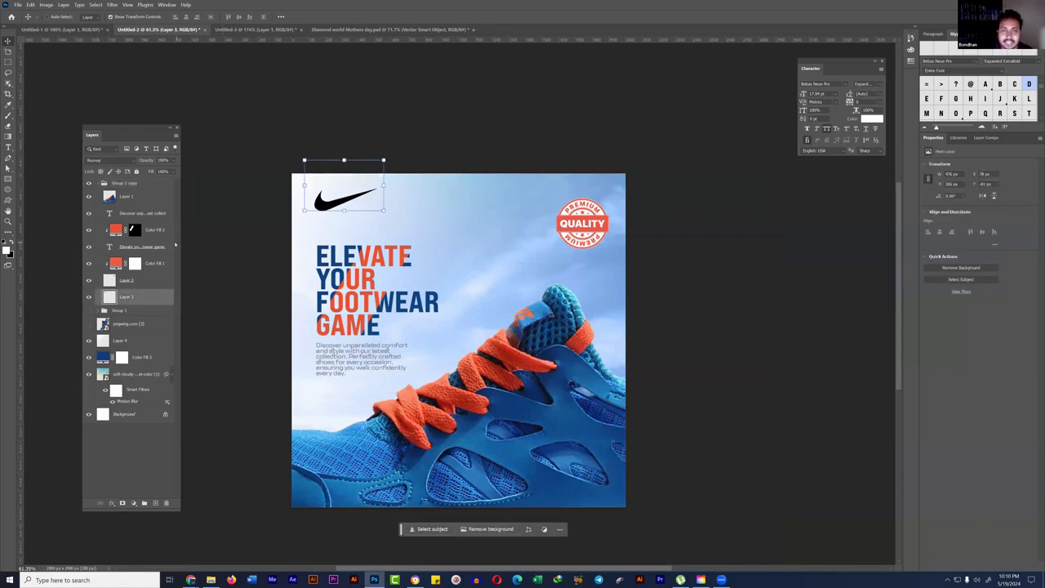
pyautogui.press('v')
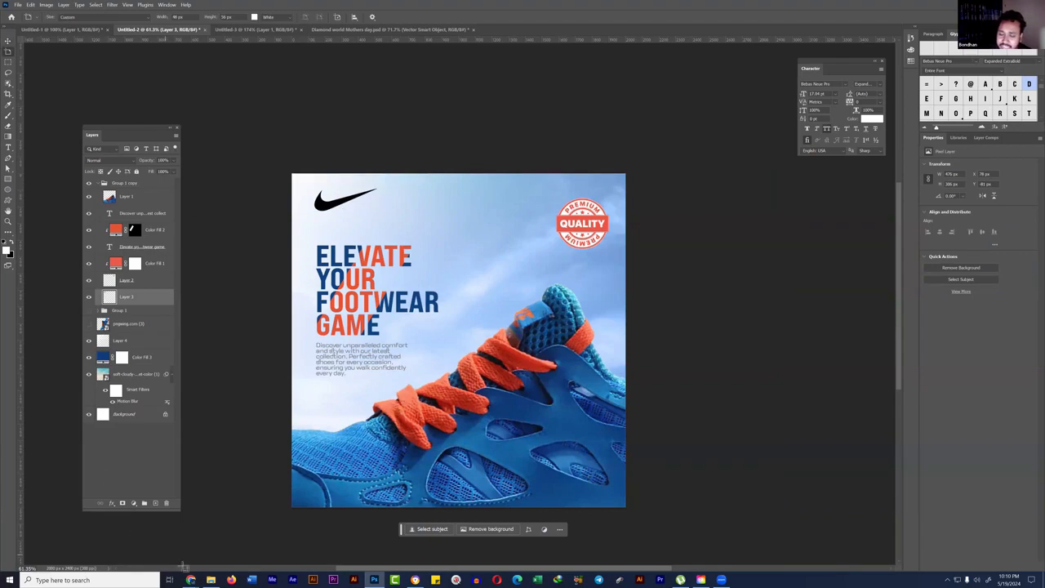
# Step: Return to the course page in Chrome, expand module 11 and review its class topics and the remaining modules through 17
pyautogui.click(191, 579)
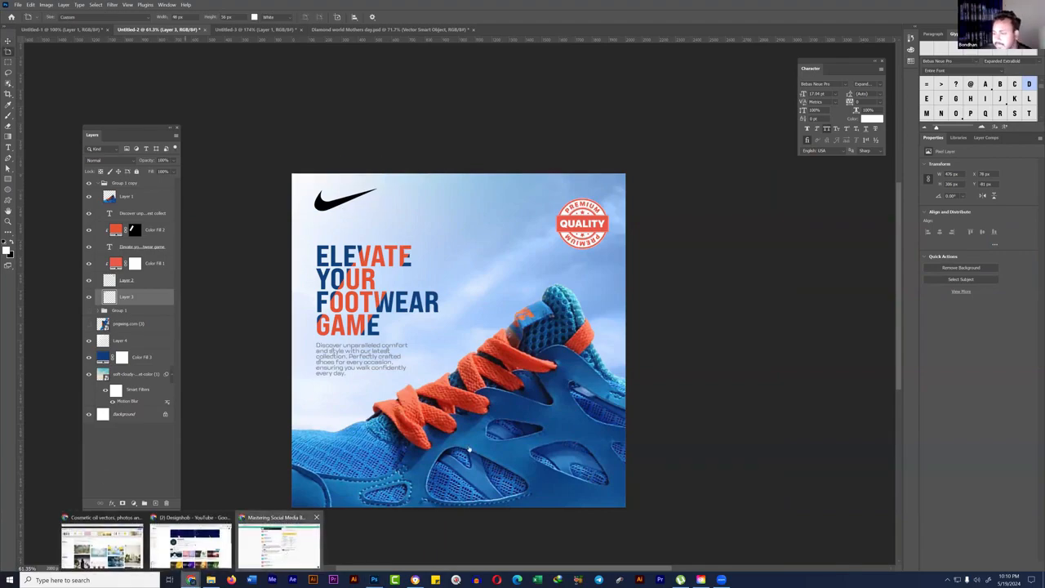
pyautogui.scroll(-3, 469, 441)
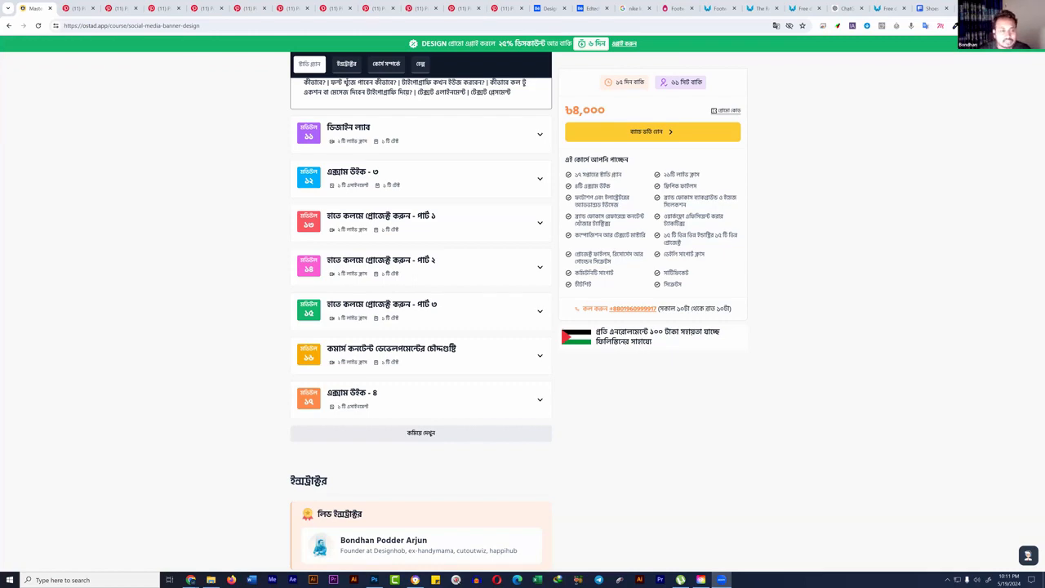
pyautogui.click(369, 431)
pyautogui.scroll(10, 379, 282)
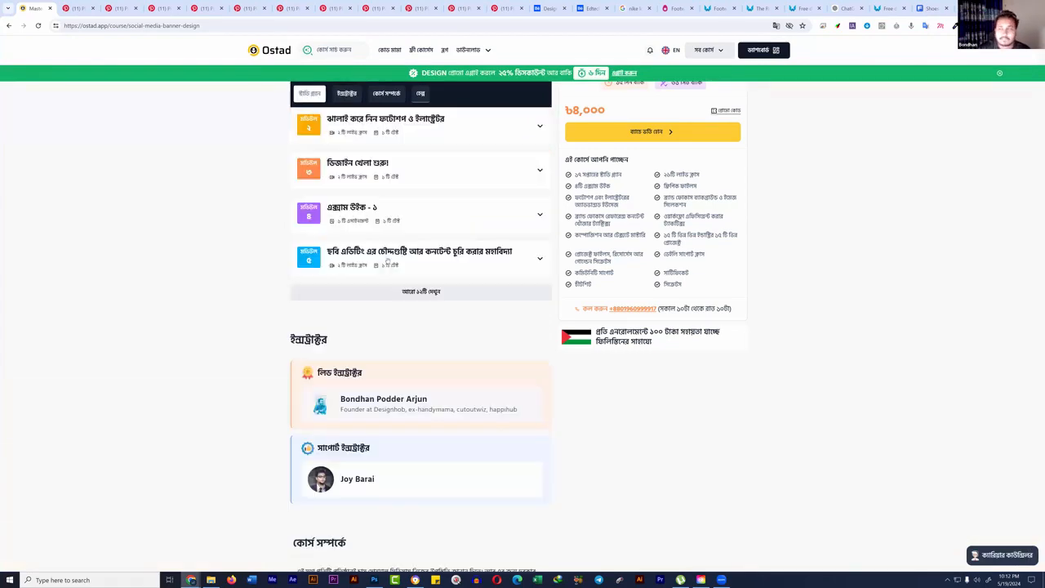
pyautogui.click(387, 292)
pyautogui.scroll(-3, 384, 302)
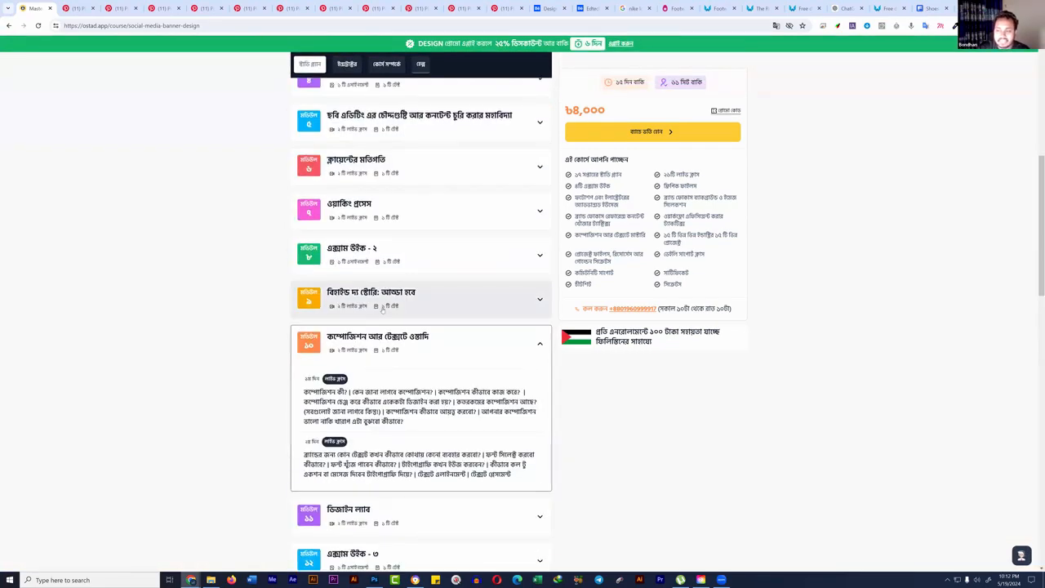
pyautogui.scroll(-3, 382, 310)
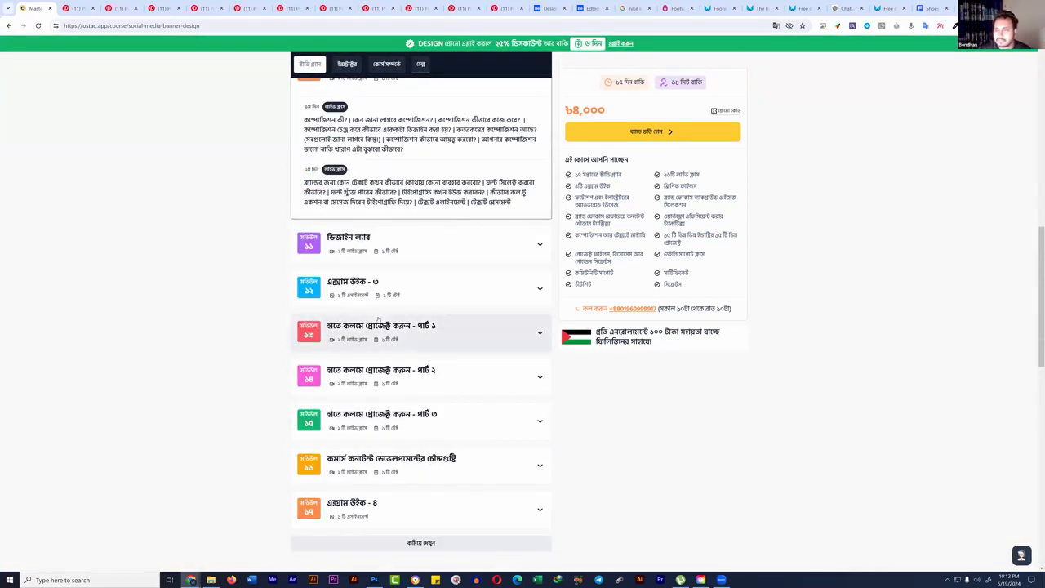
pyautogui.click(432, 239)
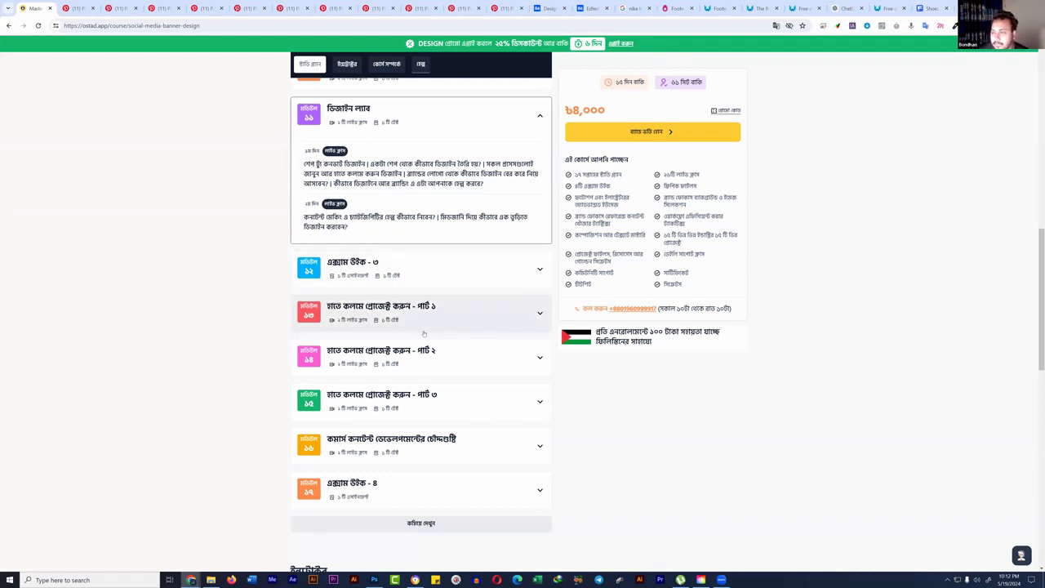
pyautogui.scroll(-2, 424, 334)
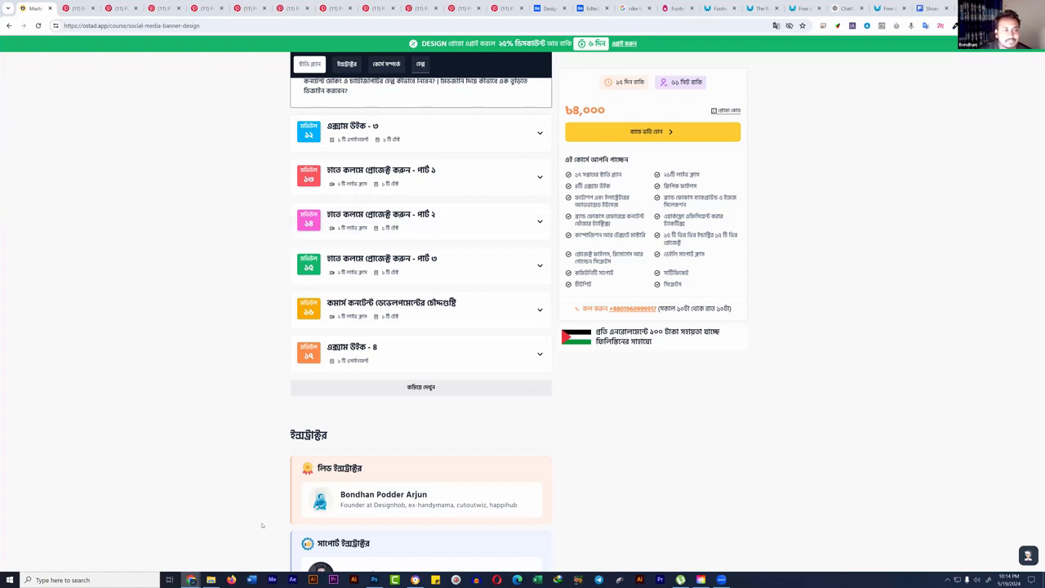
# Step: Switch to File Explorer, go up to the "clients" folder and open its "Impact" project folder
pyautogui.click(210, 580)
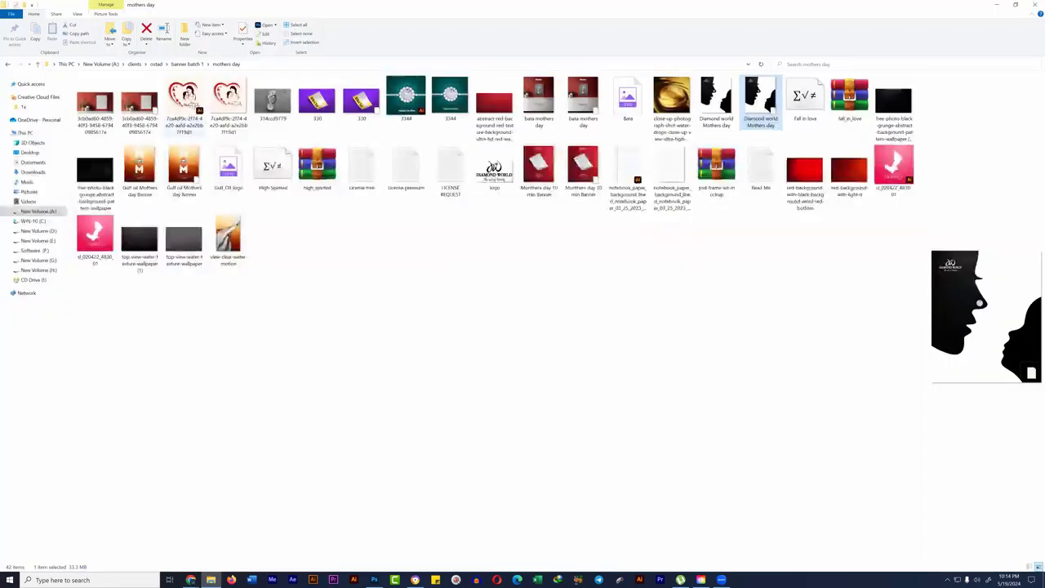
pyautogui.click(155, 64)
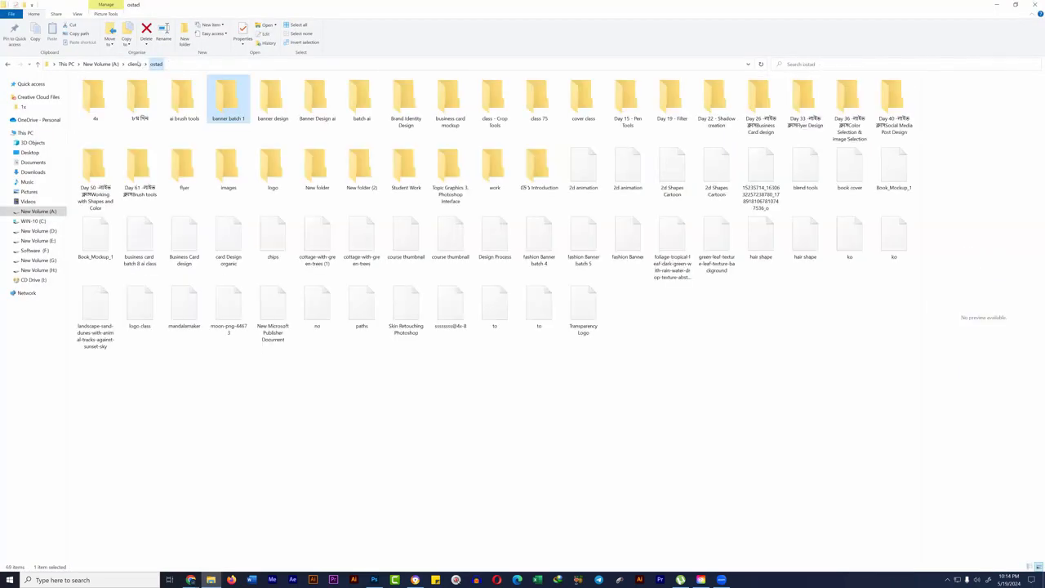
pyautogui.click(134, 63)
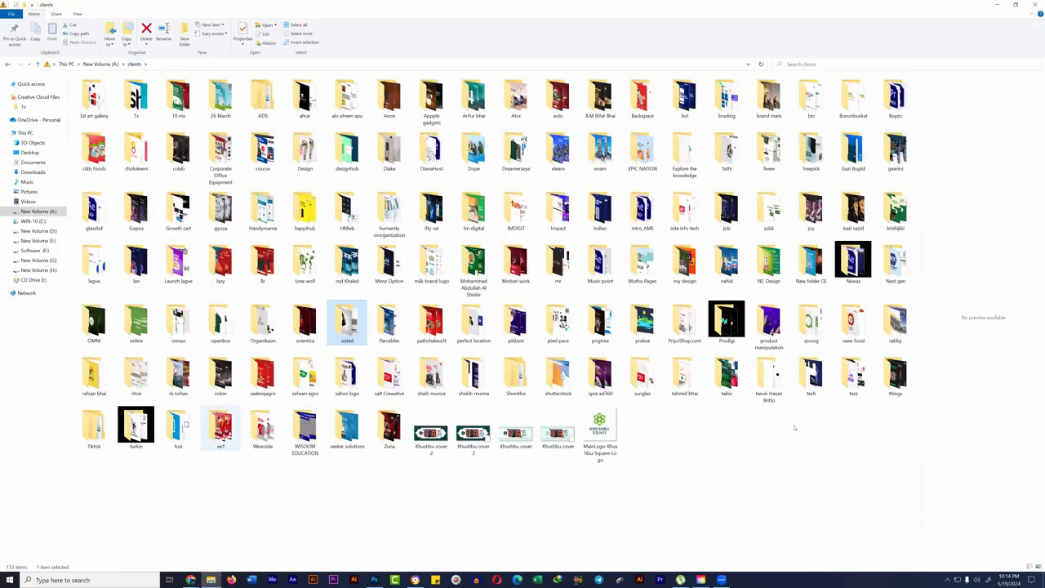
pyautogui.write('tus')
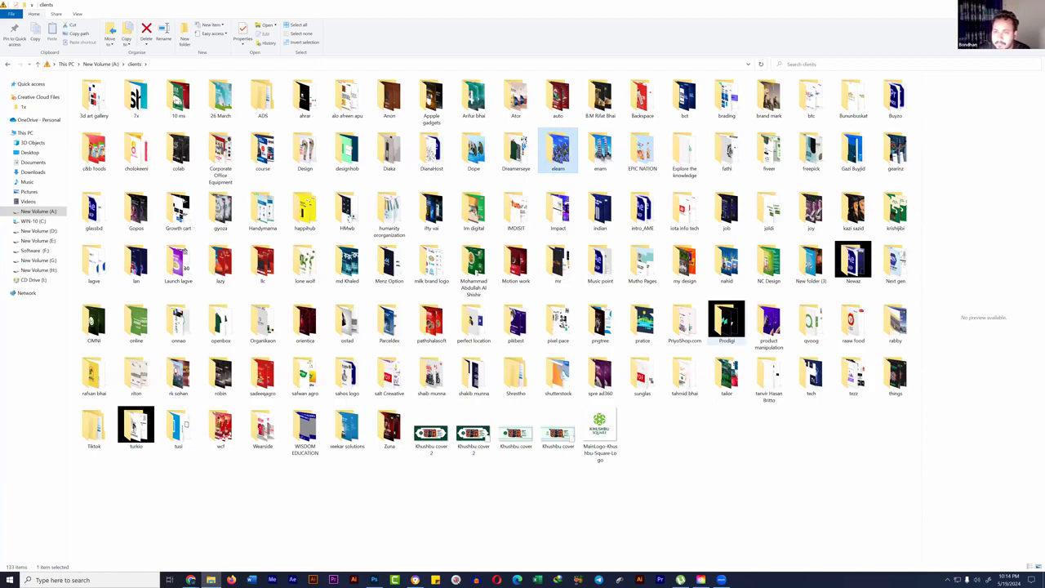
pyautogui.click(727, 323)
pyautogui.click(374, 276)
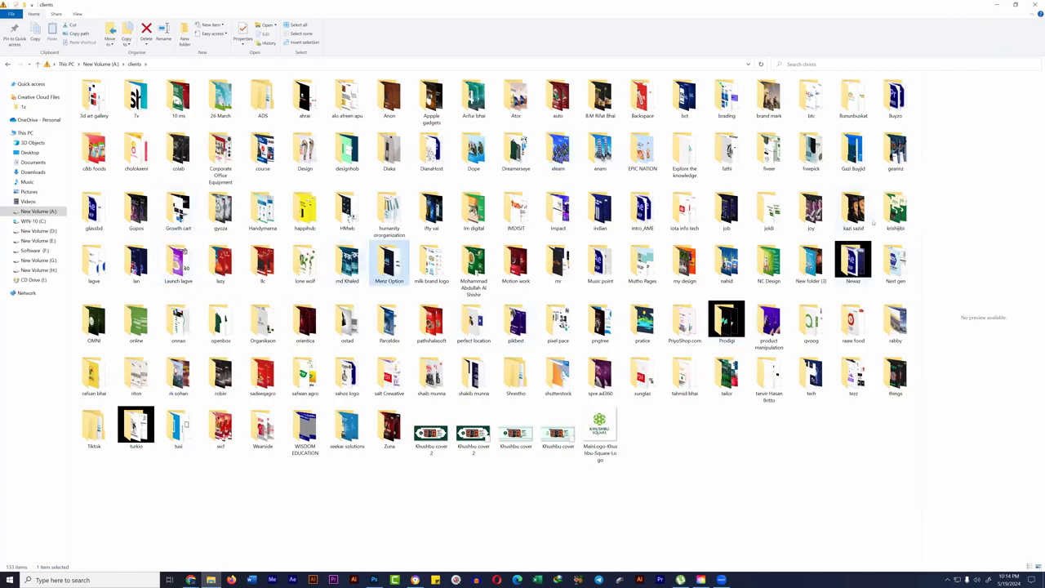
pyautogui.doubleClick(558, 210)
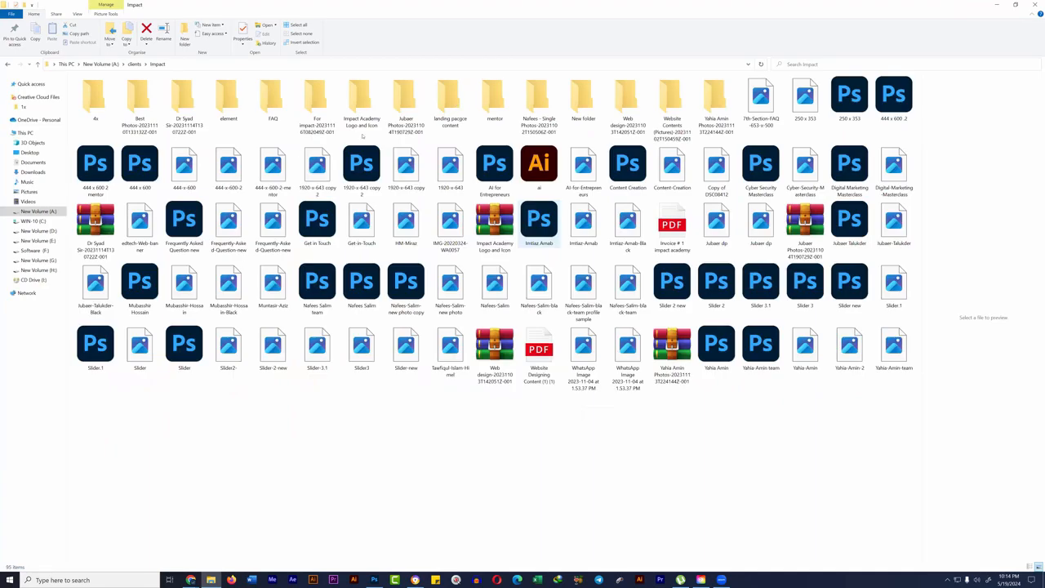
# Step: Look through the landing page content folder of the Impact project, then browse the files in its "element" folder
pyautogui.doubleClick(449, 98)
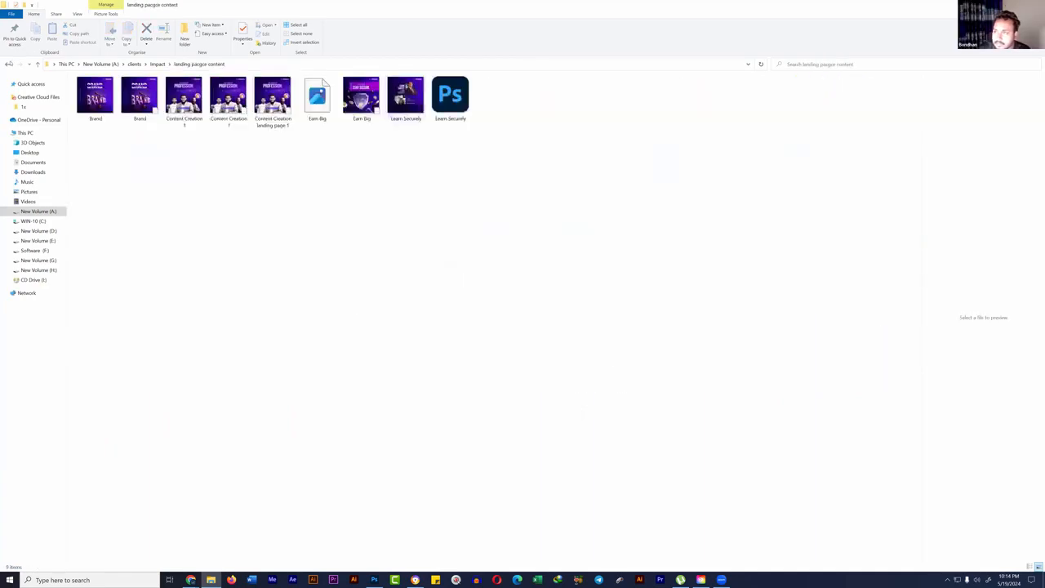
pyautogui.hotkey('alt', 'Left')
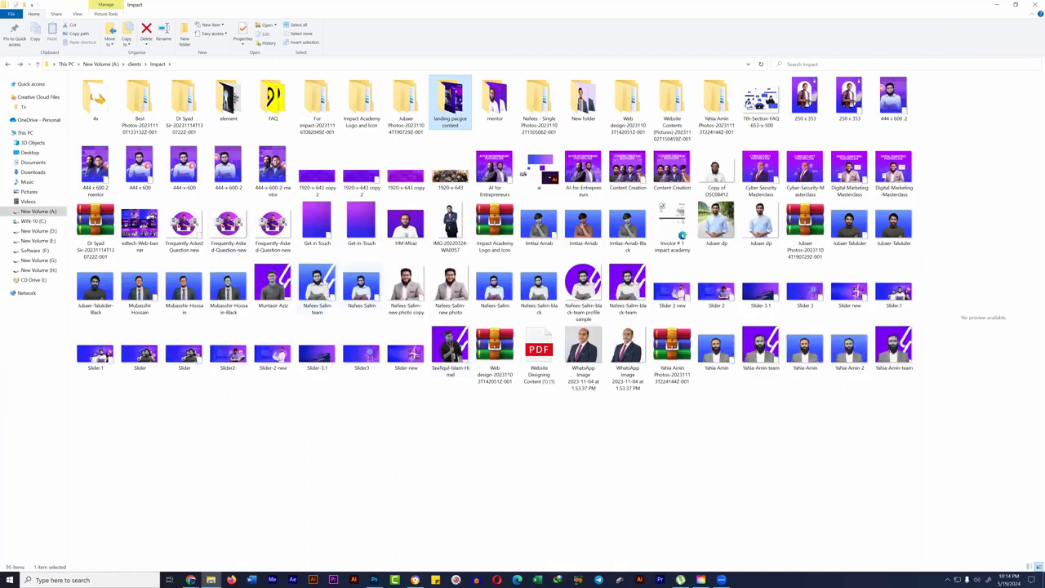
pyautogui.doubleClick(229, 98)
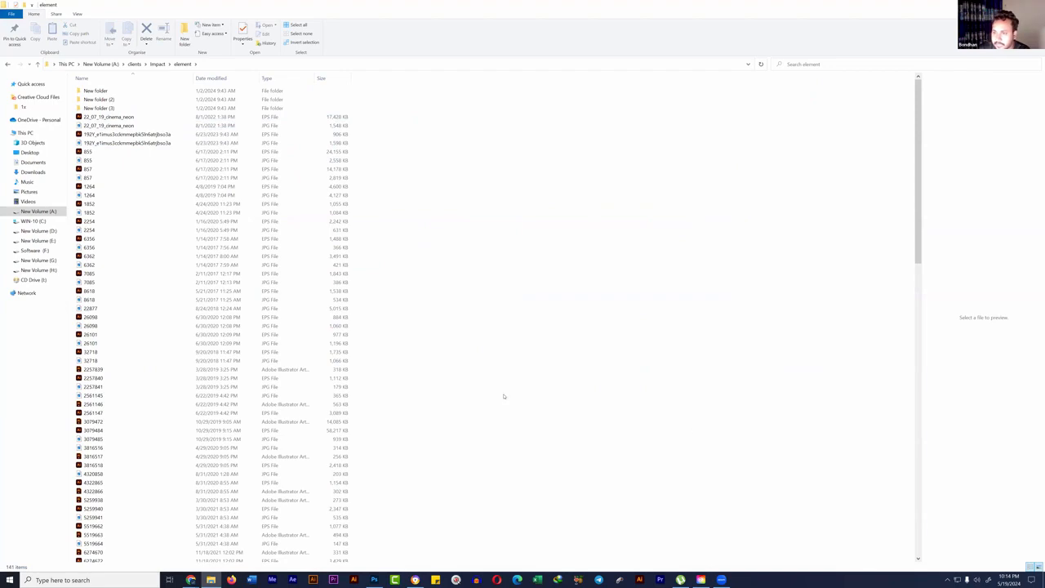
pyautogui.scroll(5, 471, 356)
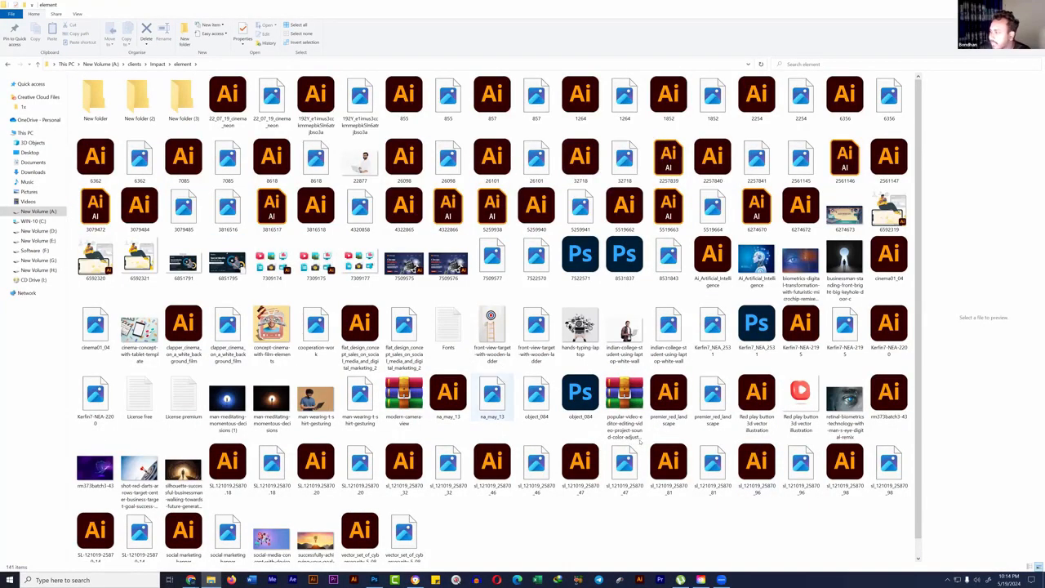
pyautogui.scroll(-1, 640, 442)
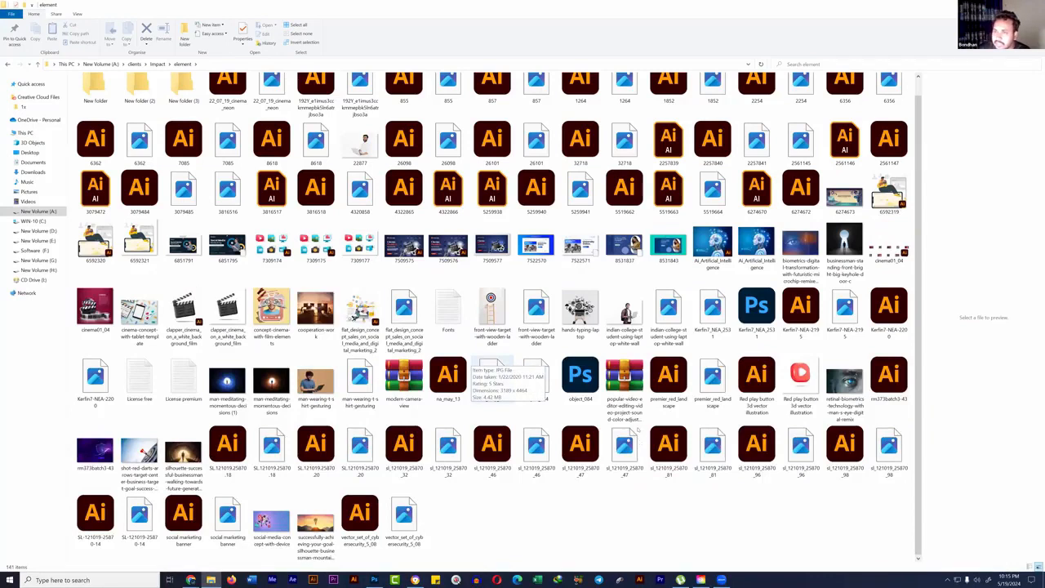
pyautogui.scroll(1, 148, 100)
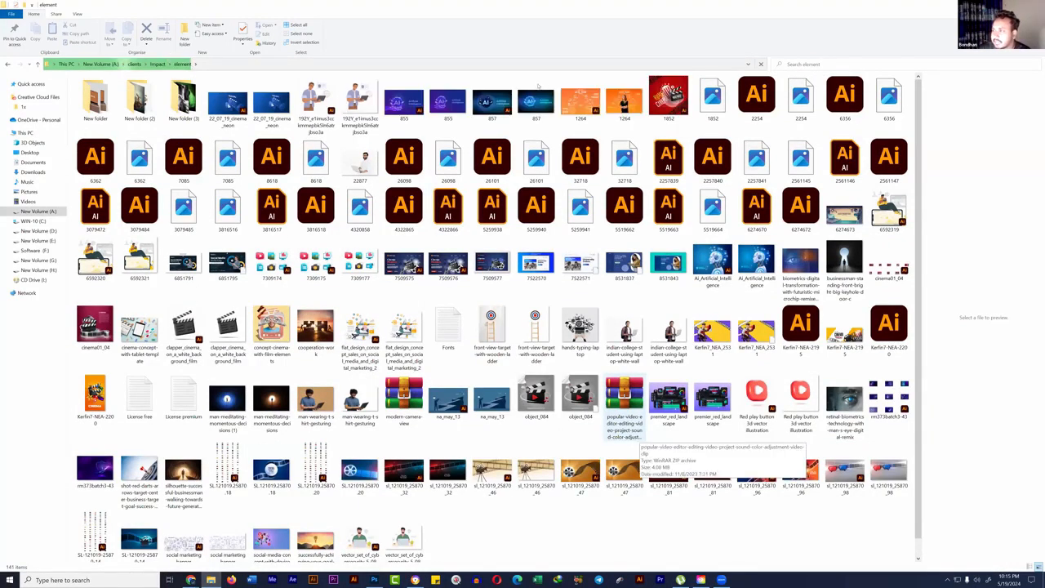
# Step: Open "New folder (2)" and view the construction-crane BRAND images, comparing the original with its background-free cutout
pyautogui.doubleClick(139, 100)
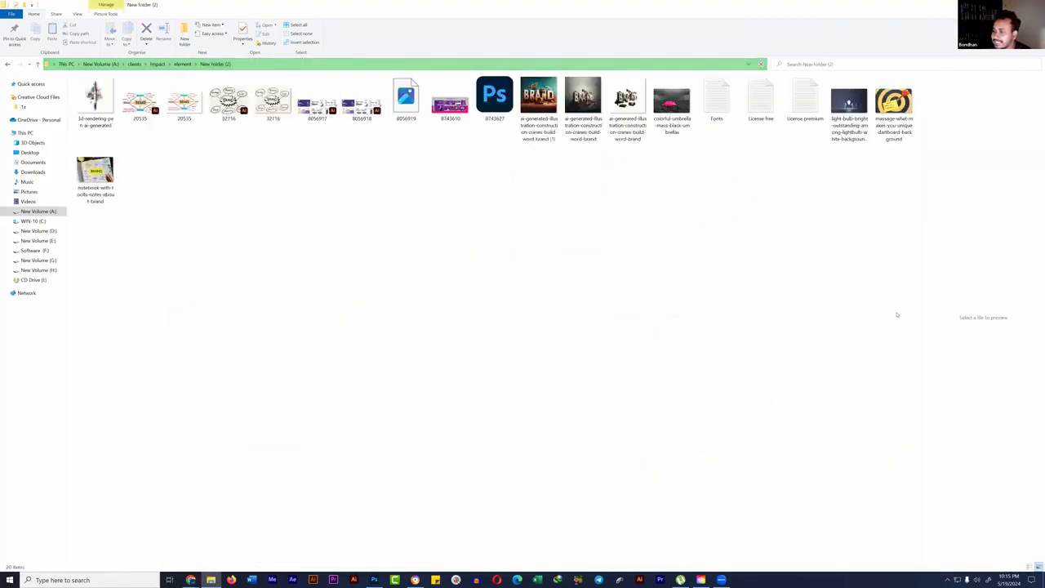
pyautogui.doubleClick(539, 100)
pyautogui.press('Right')
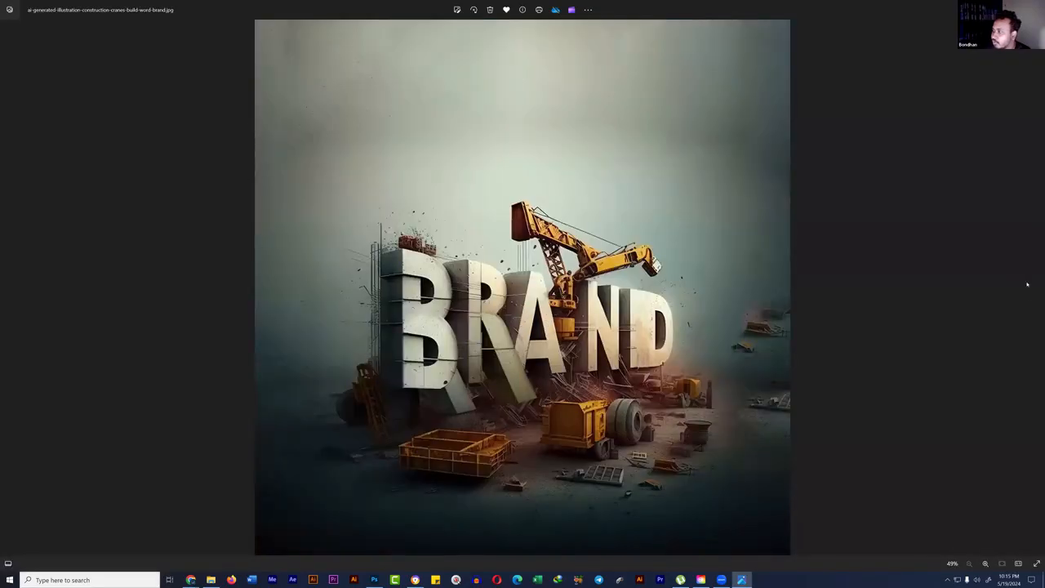
pyautogui.press('Right')
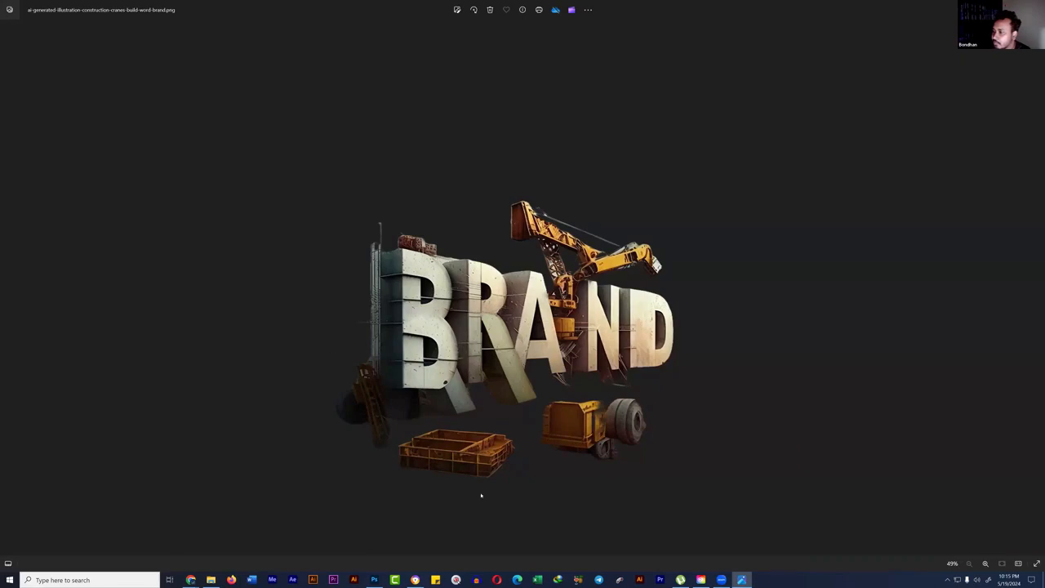
pyautogui.click(1034, 10)
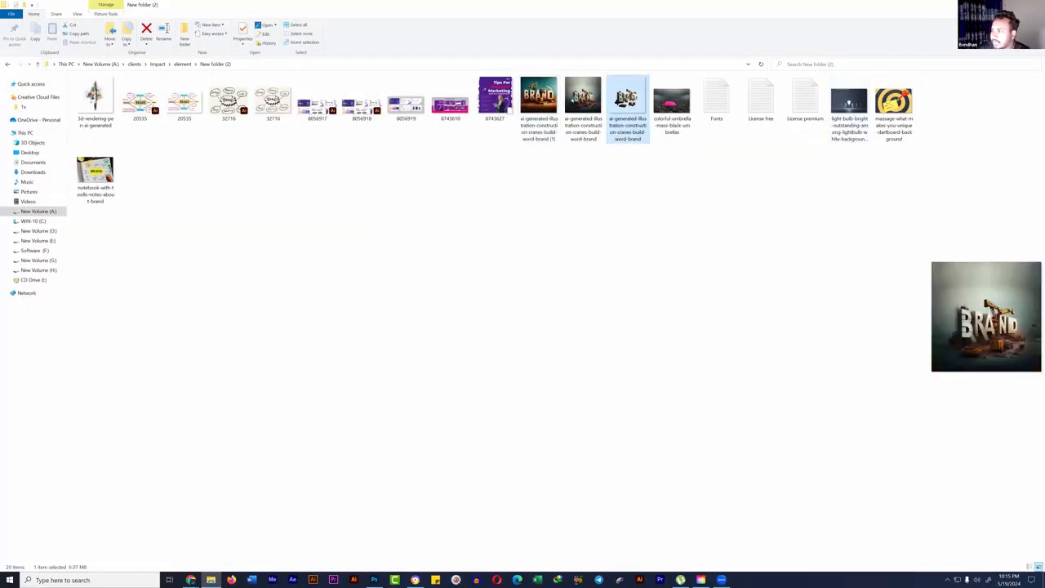
pyautogui.press('Return')
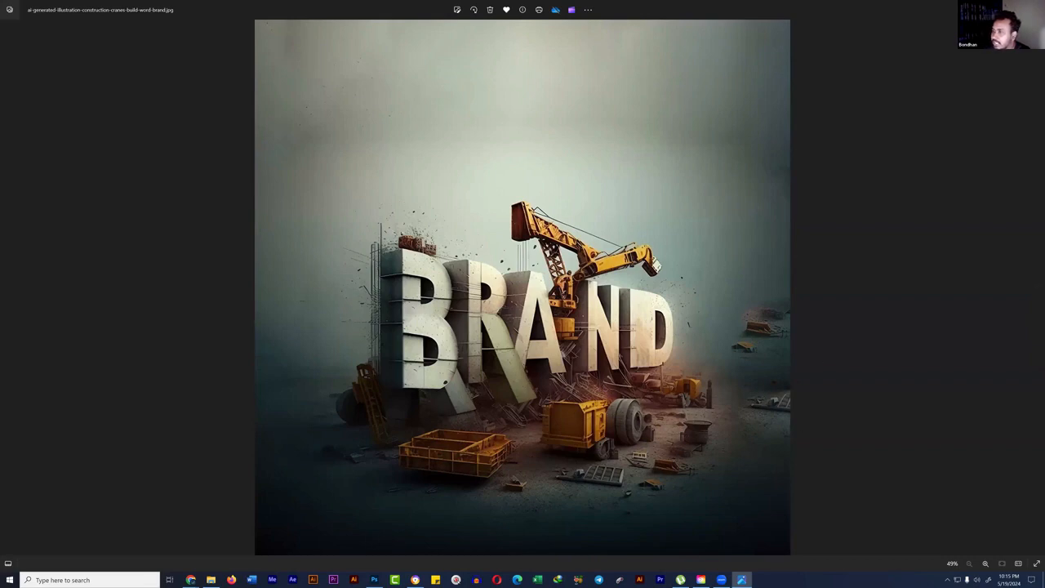
pyautogui.press('Escape')
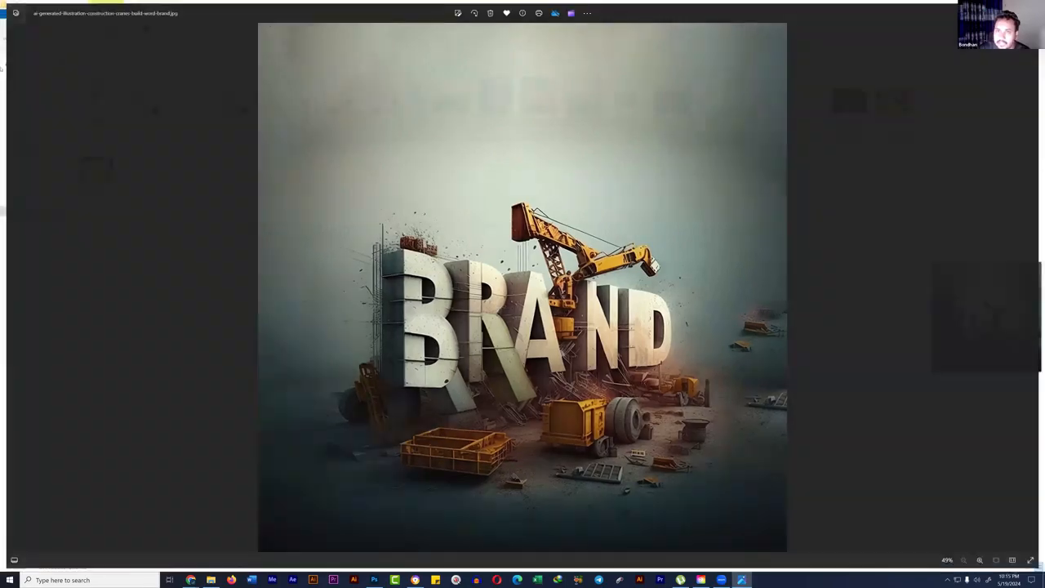
# Step: Return to the "Impact" project folder and open its landing page content folder
pyautogui.press('BackSpace')
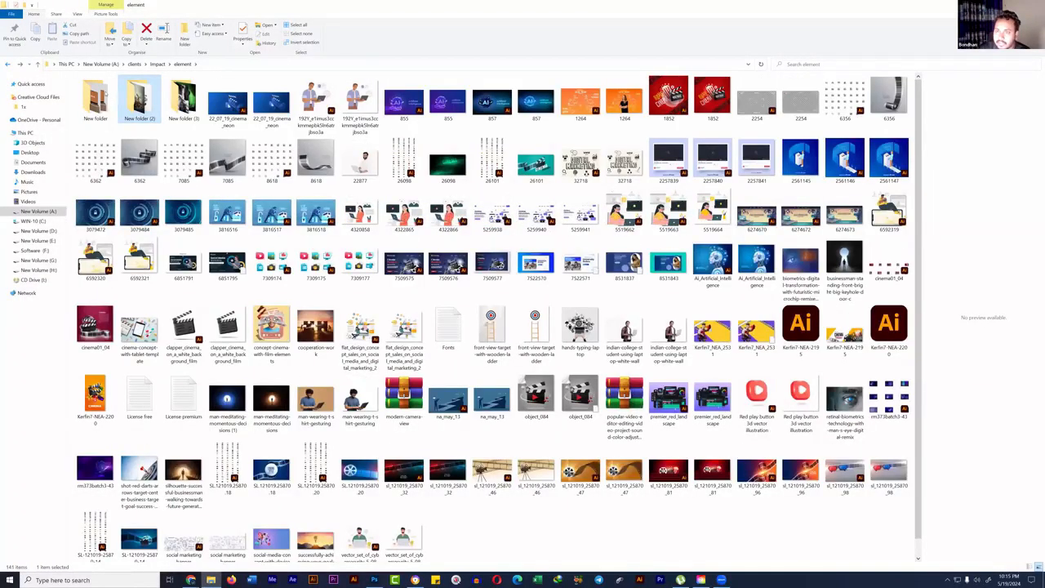
pyautogui.press('BackSpace')
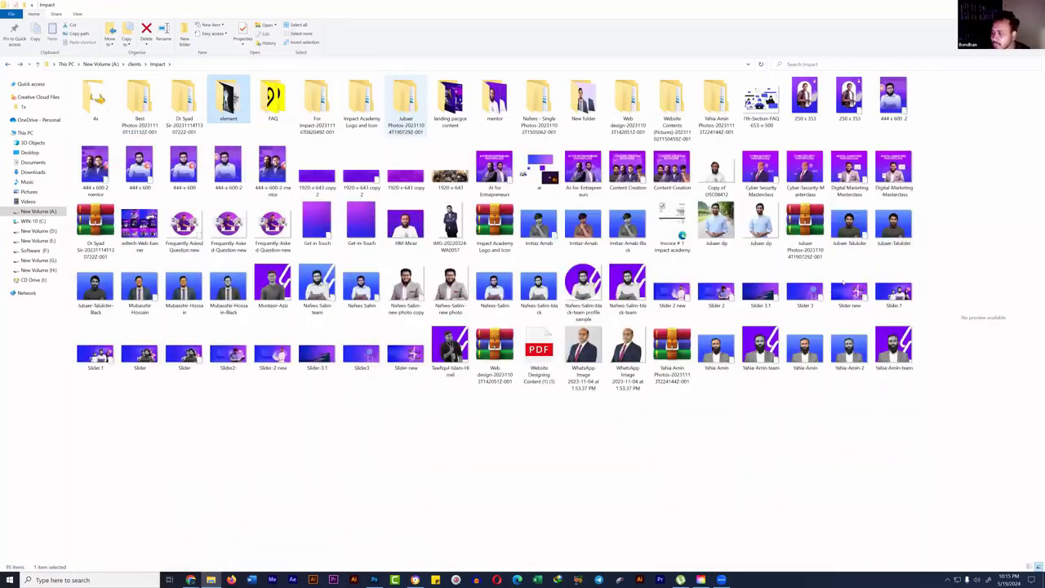
pyautogui.doubleClick(449, 98)
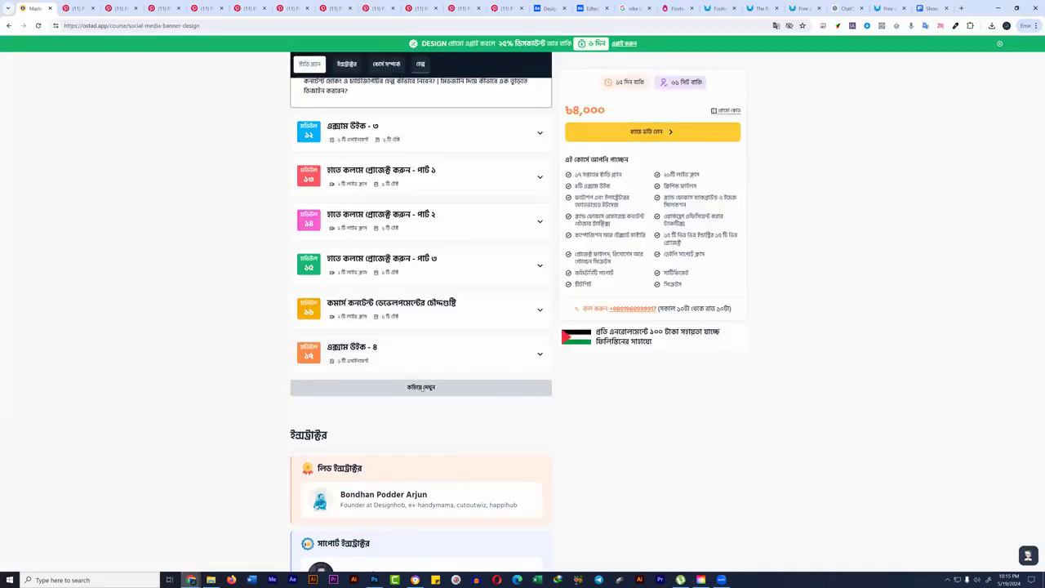
# Step: Switch to the course page in Chrome, collapse its module list, and visit the Ostad home page before returning to the course
pyautogui.click(423, 385)
pyautogui.scroll(4, 405, 378)
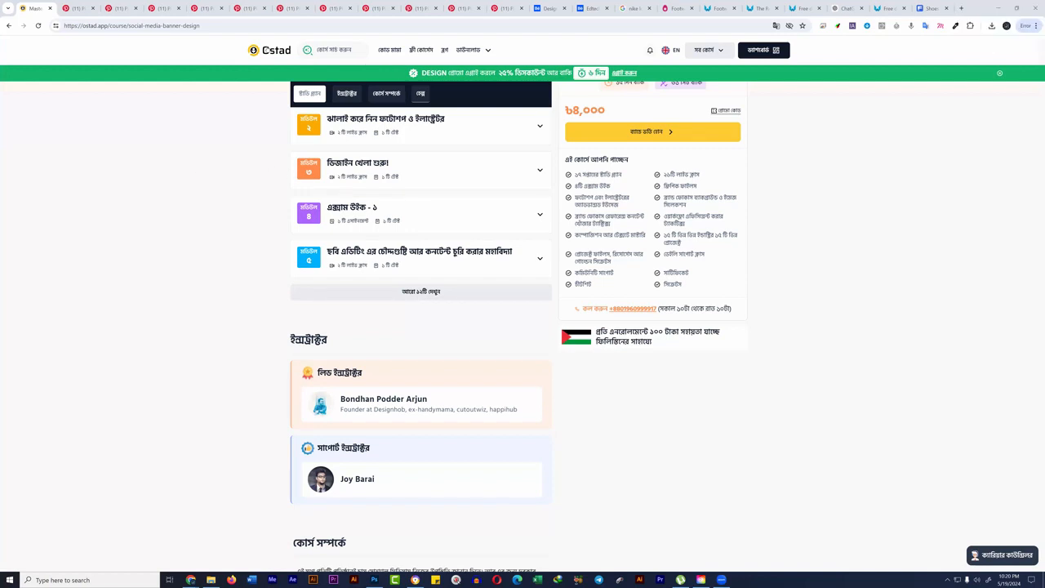
pyautogui.click(270, 50)
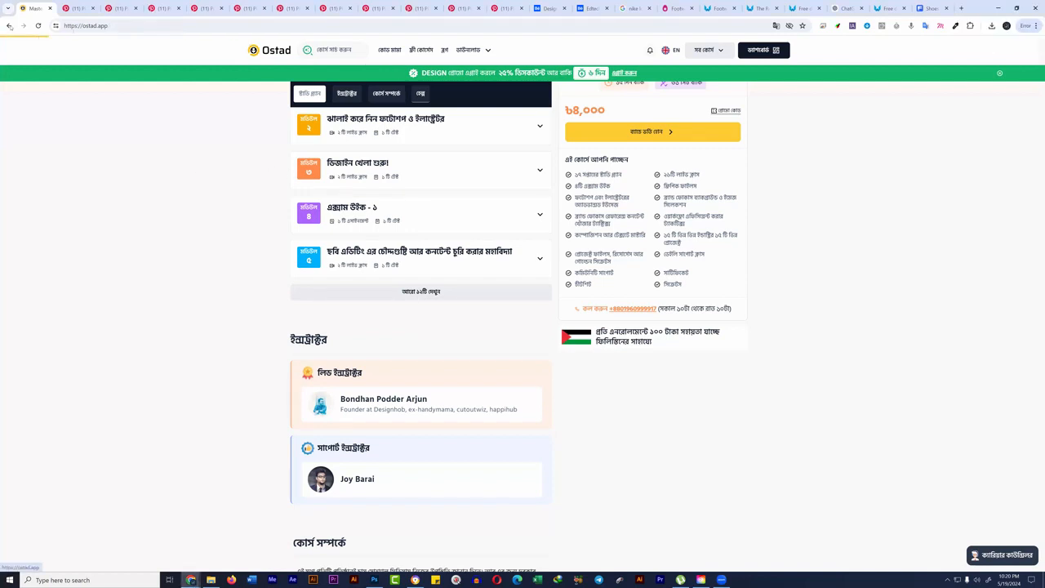
pyautogui.scroll(5, 175, 213)
pyautogui.click(10, 26)
pyautogui.scroll(-2, 76, 173)
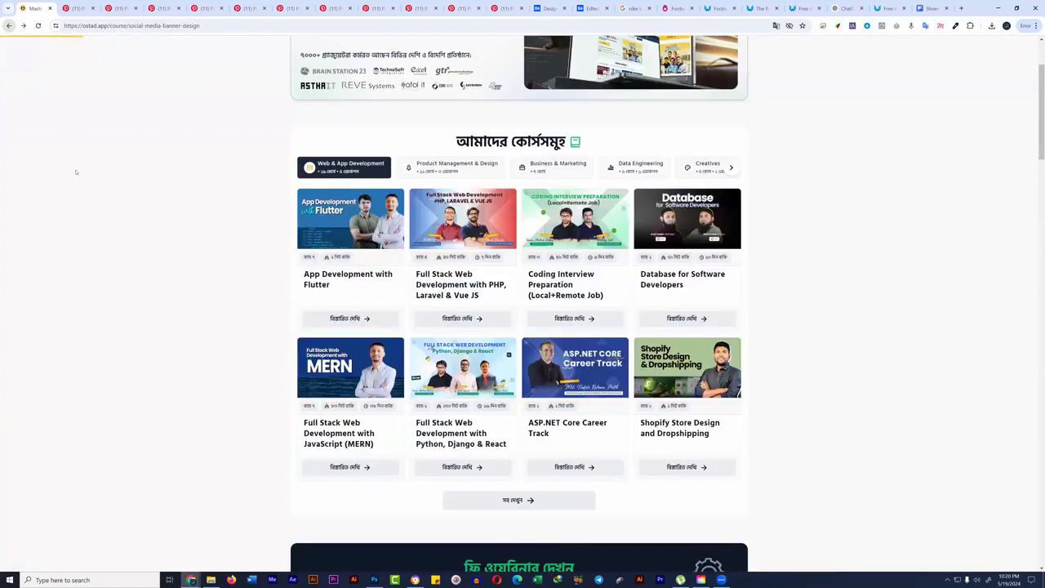
pyautogui.scroll(-3, 76, 172)
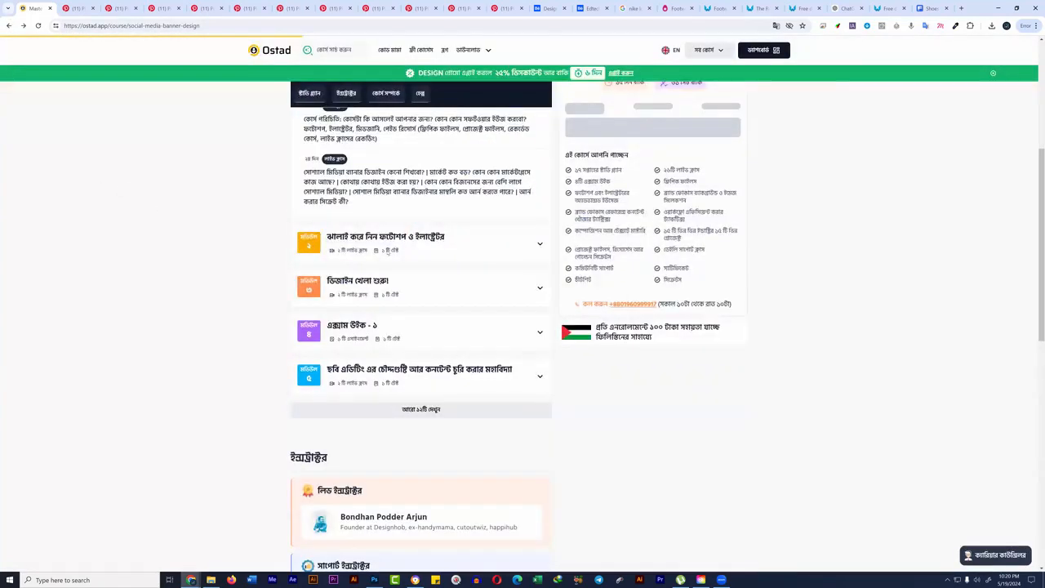
# Step: Collapse module 1 and highlight the course title "Mastering Social Media Banner Design: The Next Level" at the start of the page
pyautogui.scroll(4, 388, 252)
pyautogui.click(398, 372)
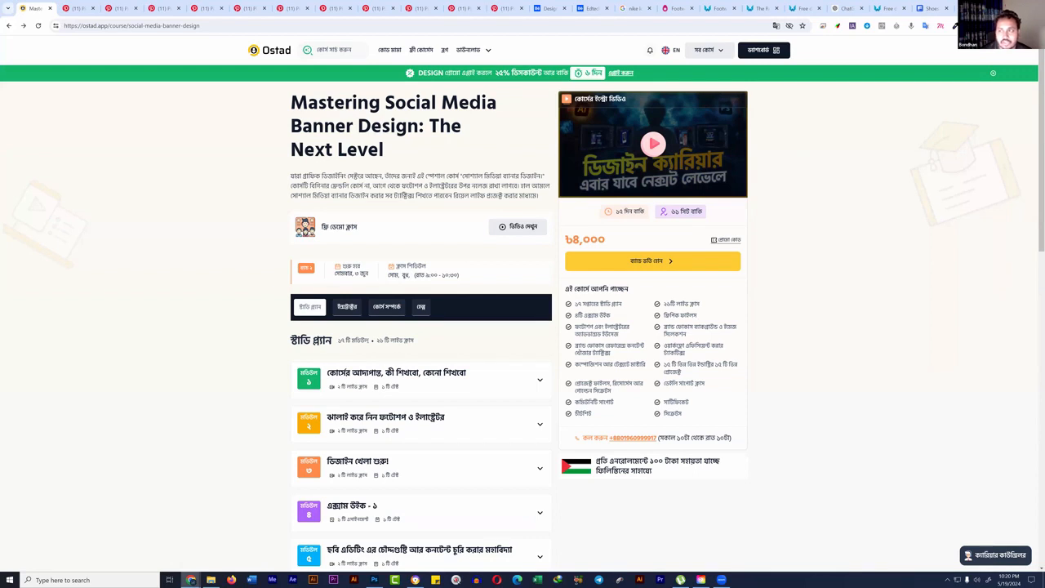
pyautogui.moveTo(282, 104); pyautogui.dragTo(410, 149)
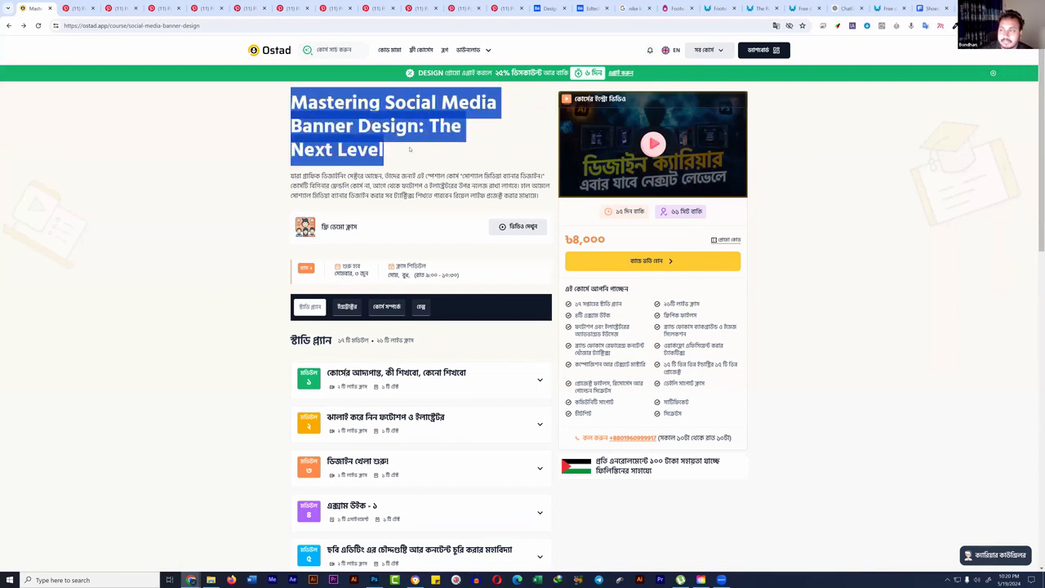
pyautogui.click(363, 107)
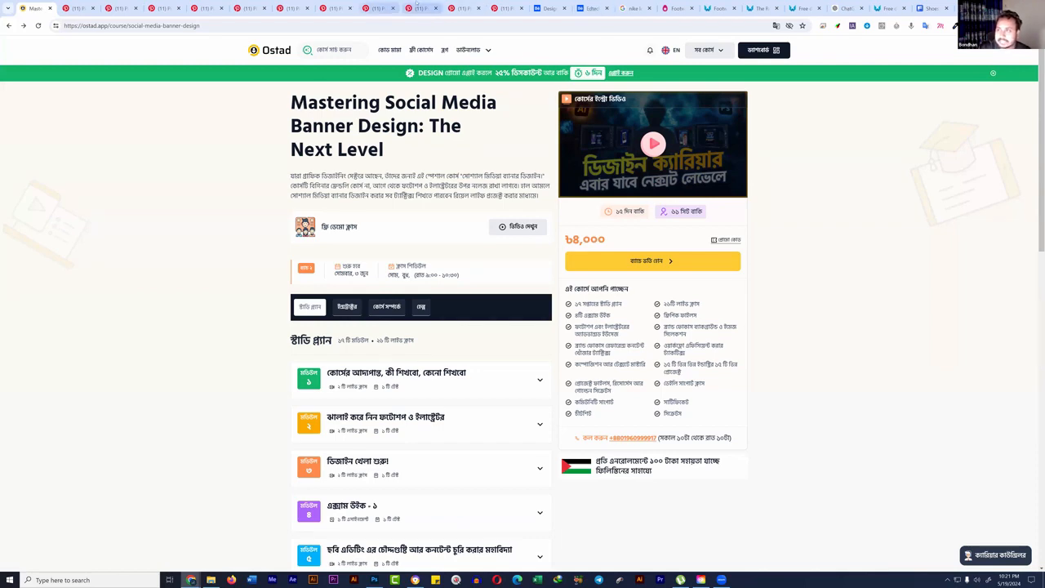
# Step: Look through the open Pinterest sneaker posters and browse the ideas related to the "UPCOMING DROPS" Nike graphic
pyautogui.click(376, 8)
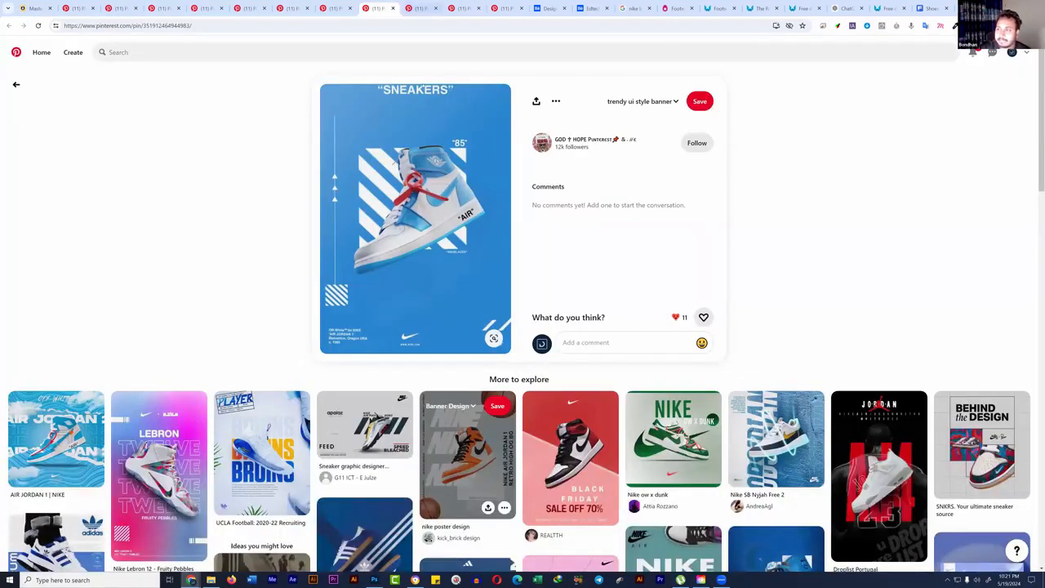
pyautogui.click(418, 9)
pyautogui.hotkey('ctrl', 'Tab')
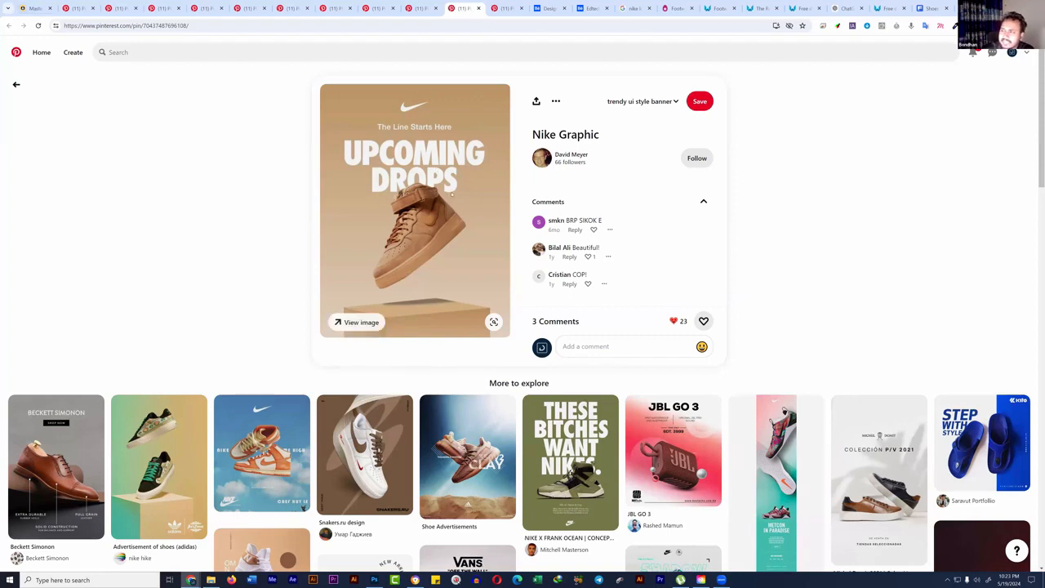
pyautogui.scroll(-4, 722, 468)
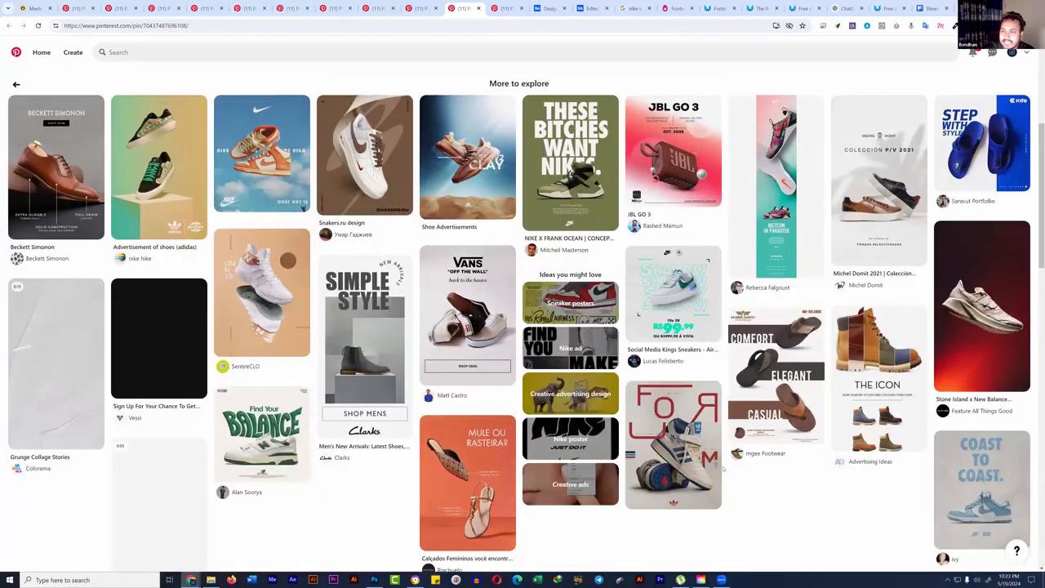
pyautogui.scroll(-5, 723, 467)
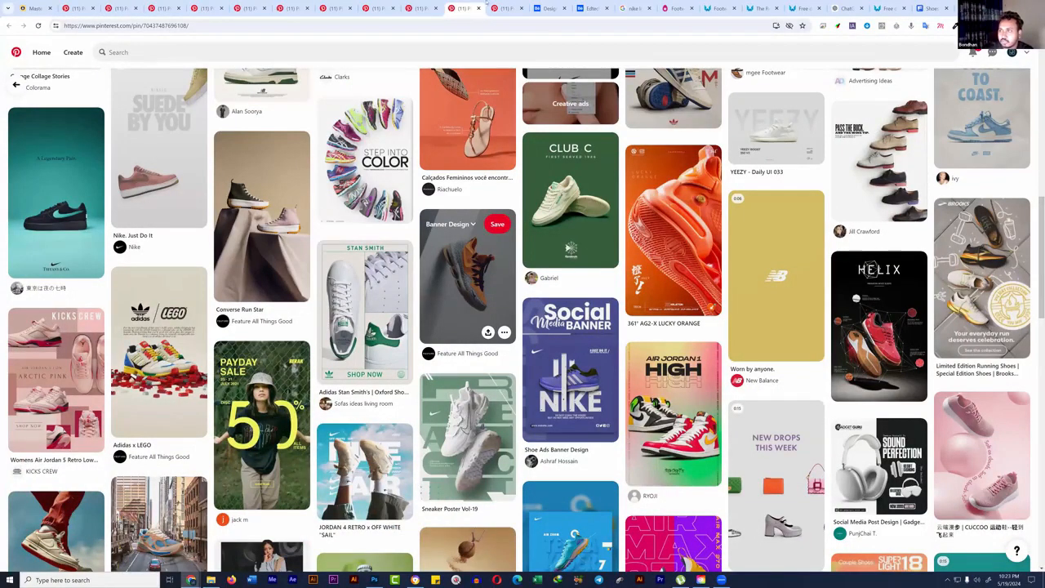
# Step: Open the orange Nike LeBron 16 pin, and from its related ideas the pin of the sneaker on a slanted plank
pyautogui.click(458, 277)
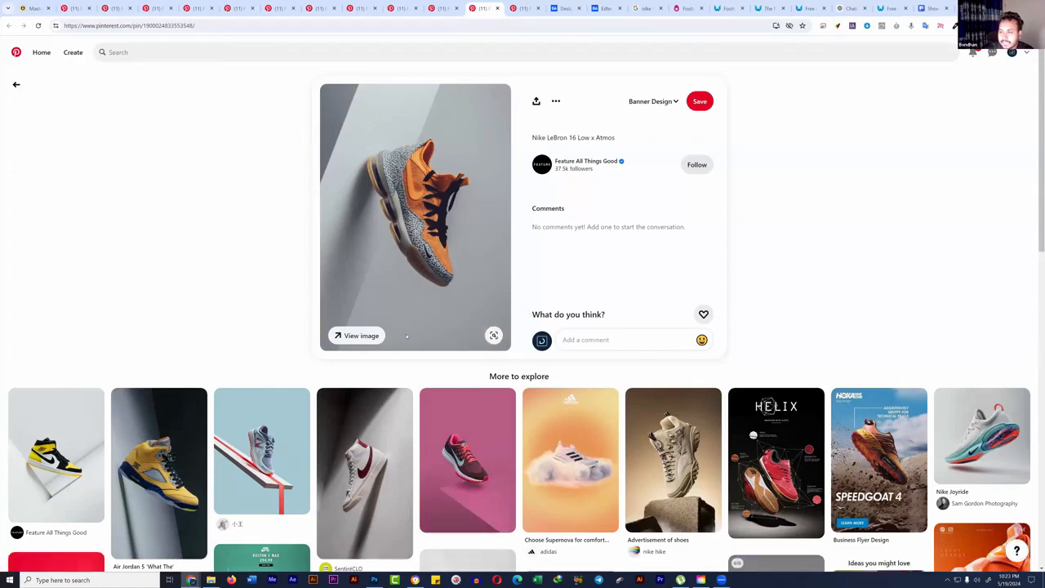
pyautogui.scroll(-1, 384, 340)
pyautogui.scroll(-3, 272, 314)
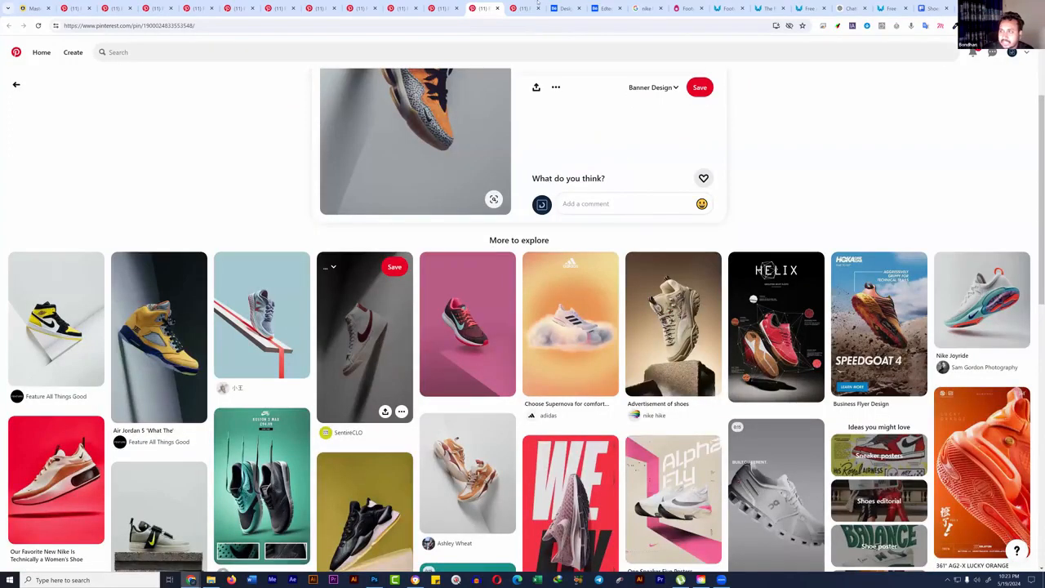
pyautogui.click(261, 319)
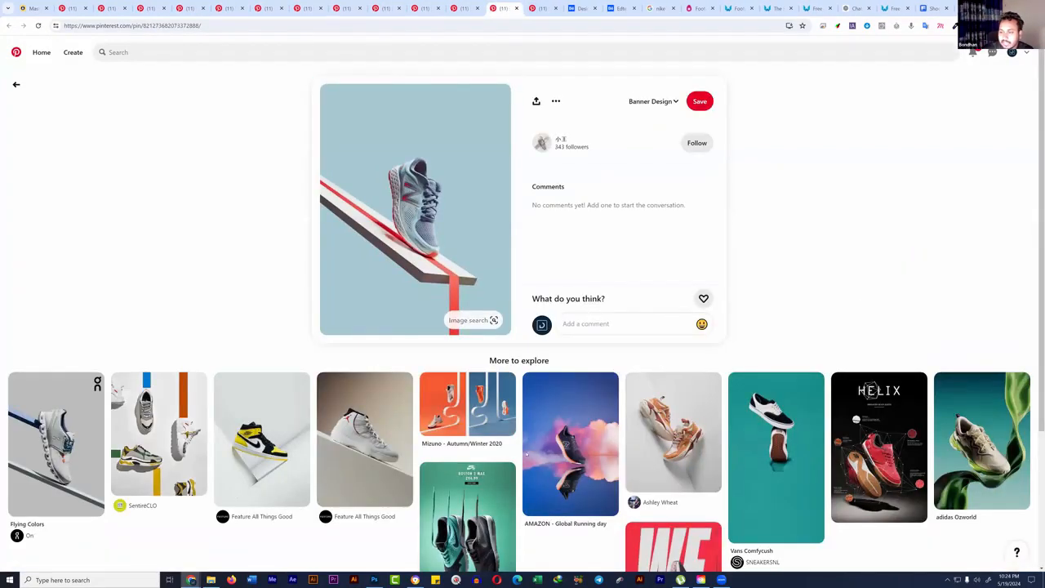
# Step: Open the yellow Air Jordan 1 Mid SE and the white Air Jordan 11 Retro pins in new tabs and view them
pyautogui.rightClick(289, 434)
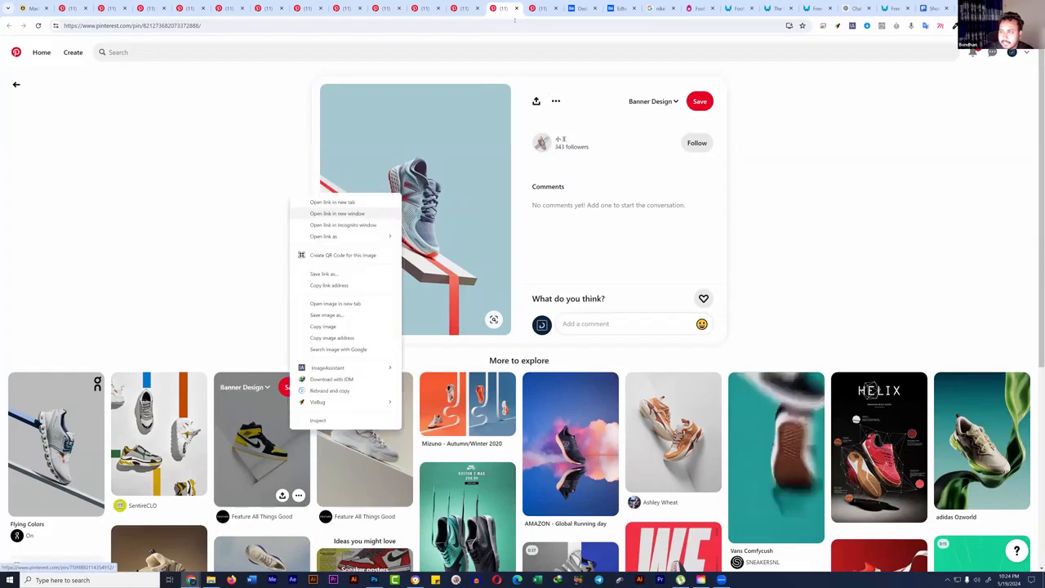
pyautogui.click(341, 203)
pyautogui.click(520, 8)
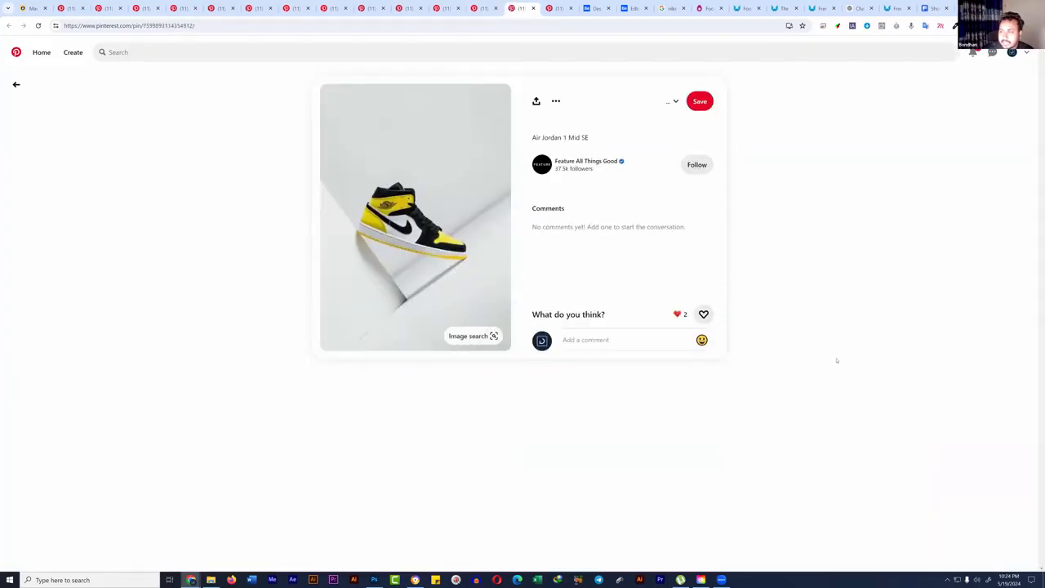
pyautogui.click(482, 8)
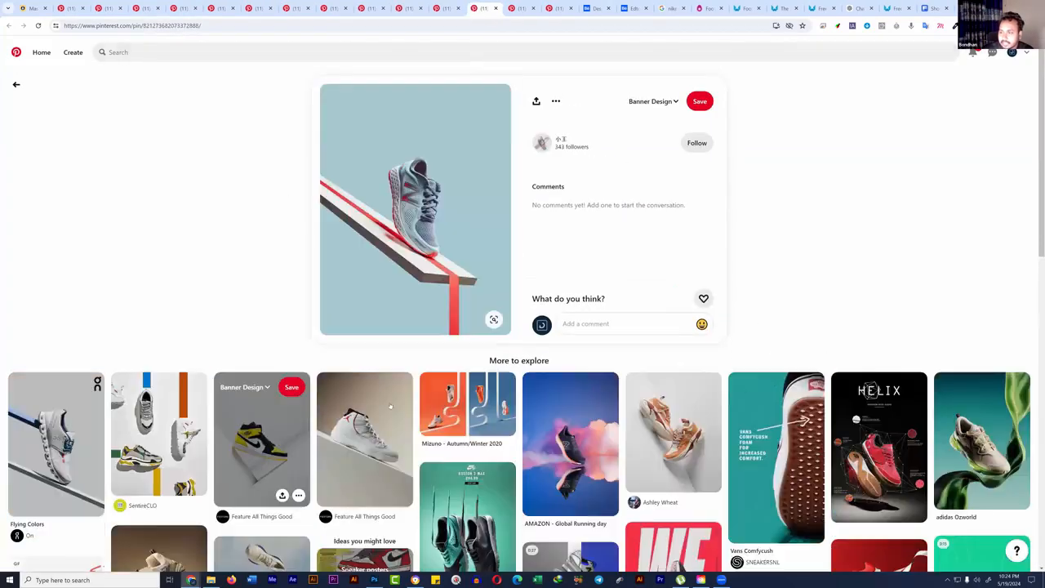
pyautogui.click(539, 9)
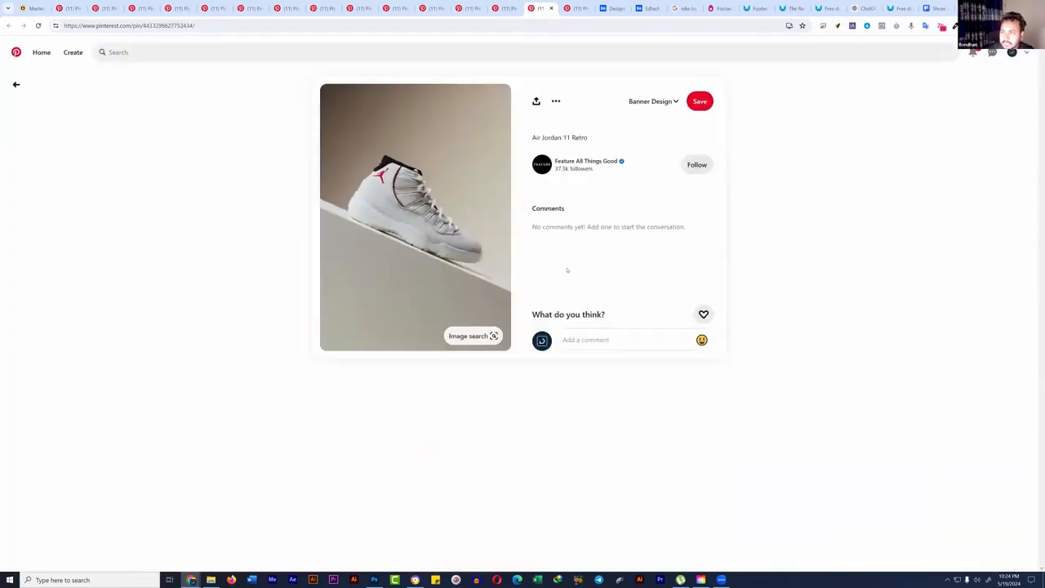
# Step: Save the Air Jordan 11 Retro image as a JPEG in Downloads and open it in Photoshop
pyautogui.rightClick(376, 163)
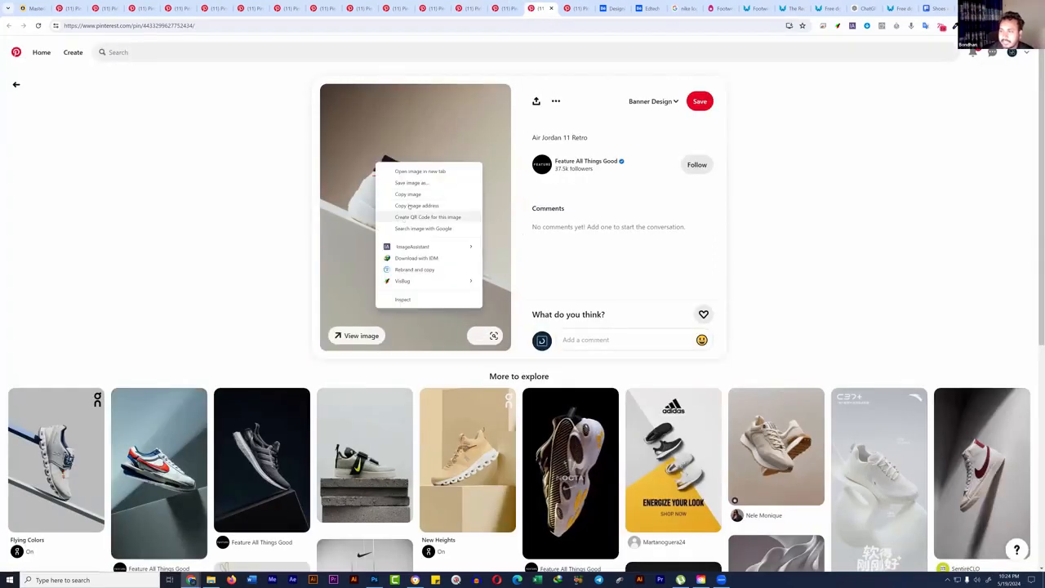
pyautogui.click(411, 195)
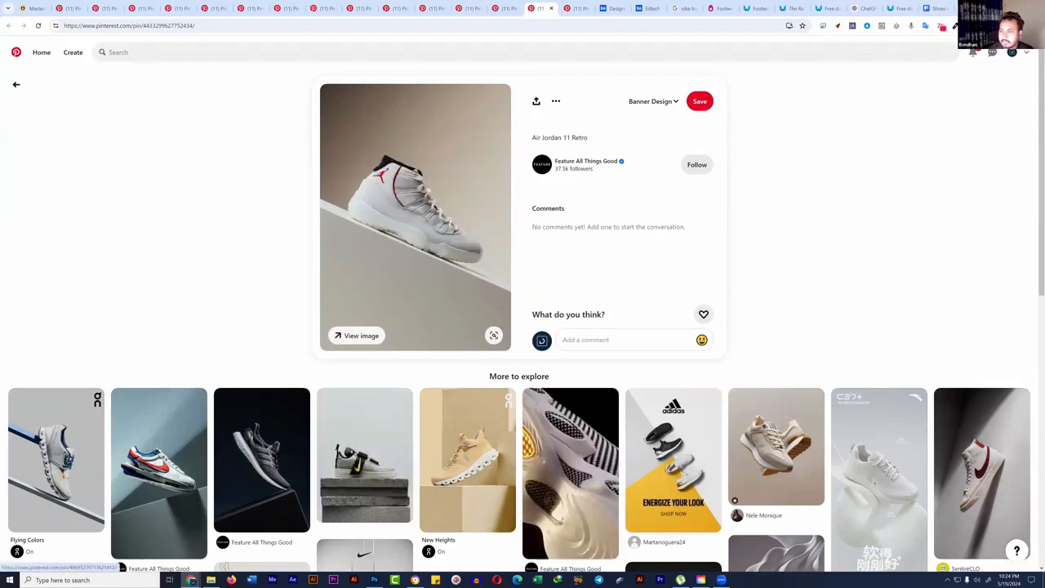
pyautogui.rightClick(429, 188)
pyautogui.click(458, 210)
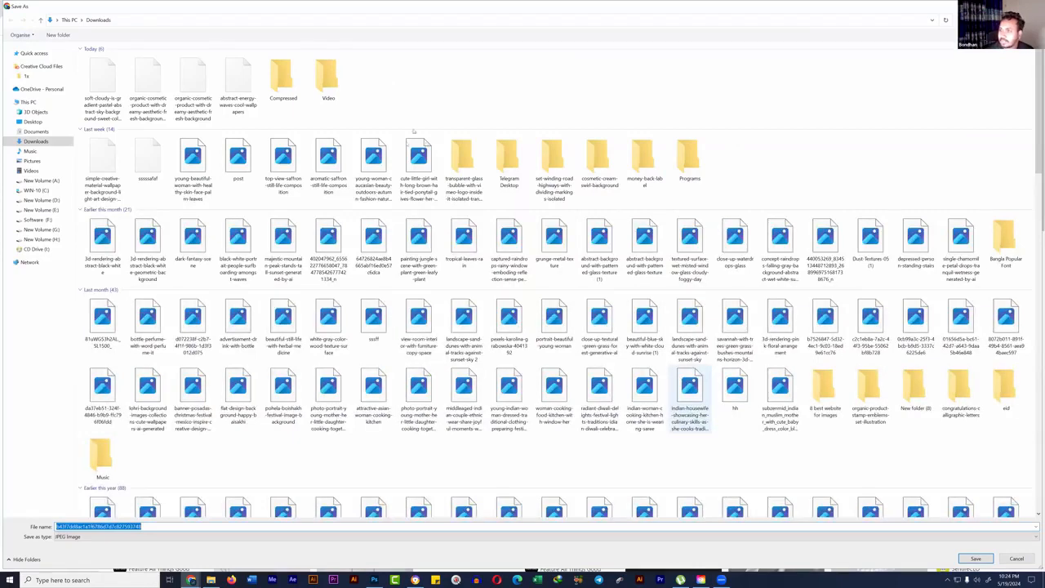
pyautogui.press('Return')
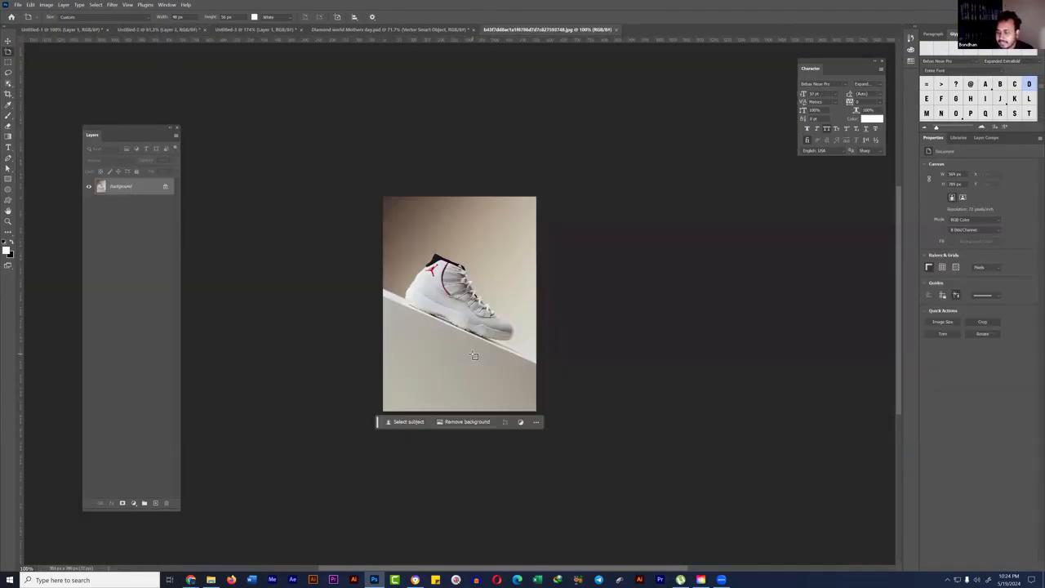
# Step: Extend the crop frame above the sneaker photo and outward on both of its sides
pyautogui.press('c')
pyautogui.moveTo(459, 196); pyautogui.dragTo(462, 159)
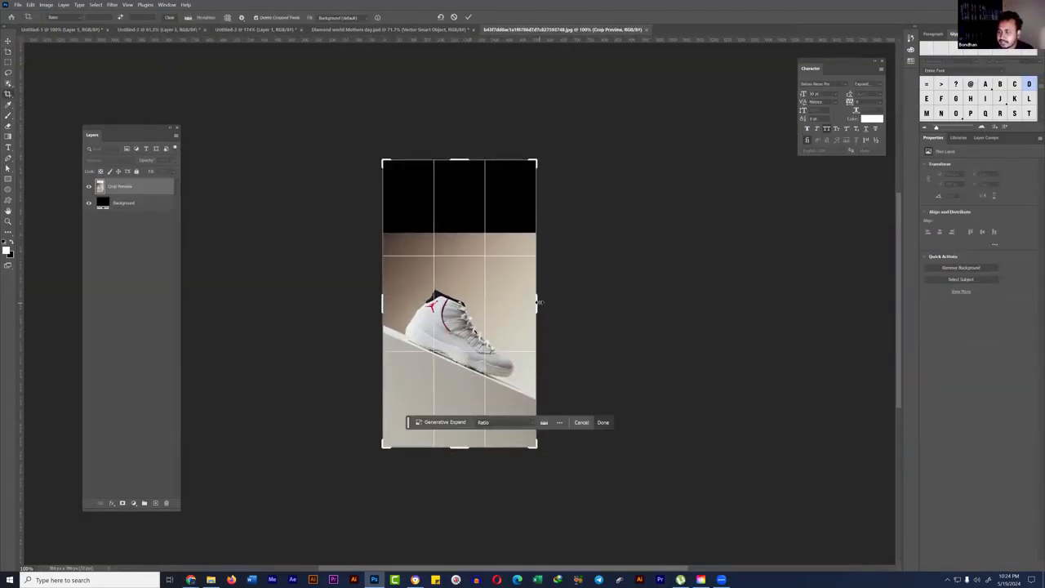
pyautogui.moveTo(461, 155); pyautogui.dragTo(462, 174)
pyautogui.hotkey('ctrl', 'z')
pyautogui.hotkey('ctrl', 'z')
pyautogui.hotkey('ctrl', 'z')
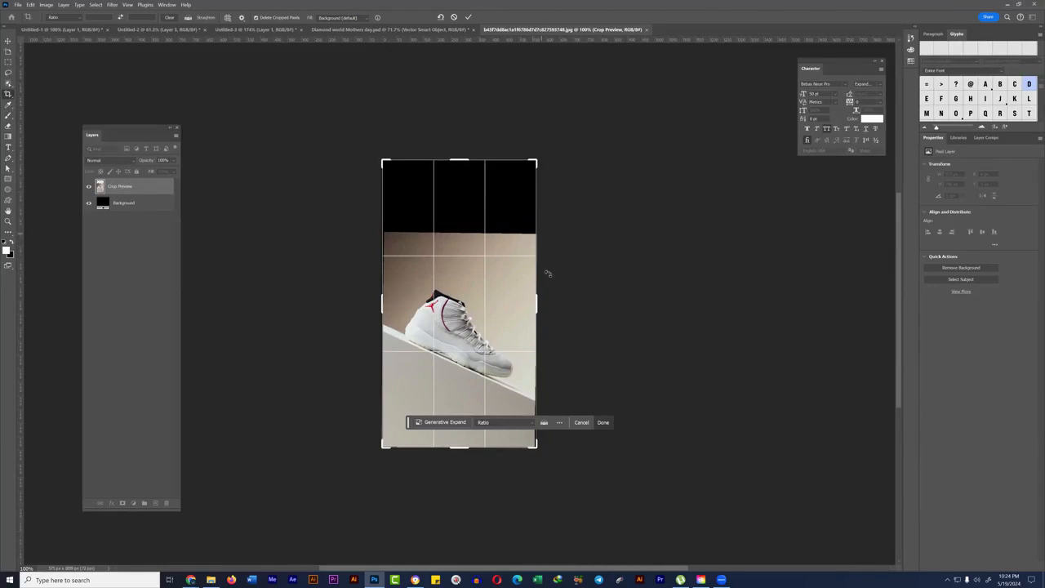
pyautogui.moveTo(542, 302); pyautogui.dragTo(558, 303)
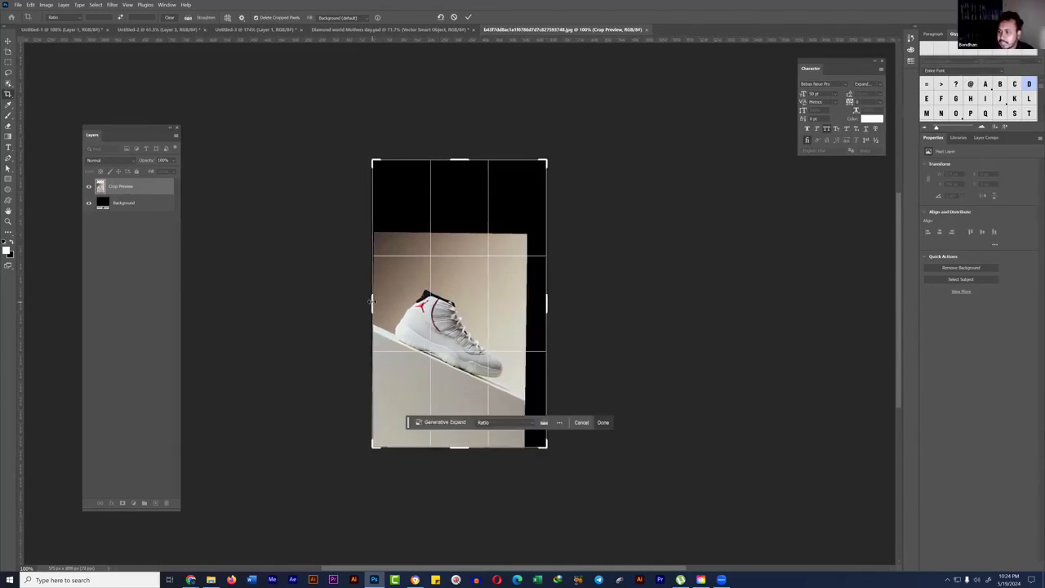
pyautogui.moveTo(372, 302); pyautogui.dragTo(348, 300)
pyautogui.moveTo(572, 310); pyautogui.dragTo(576, 308)
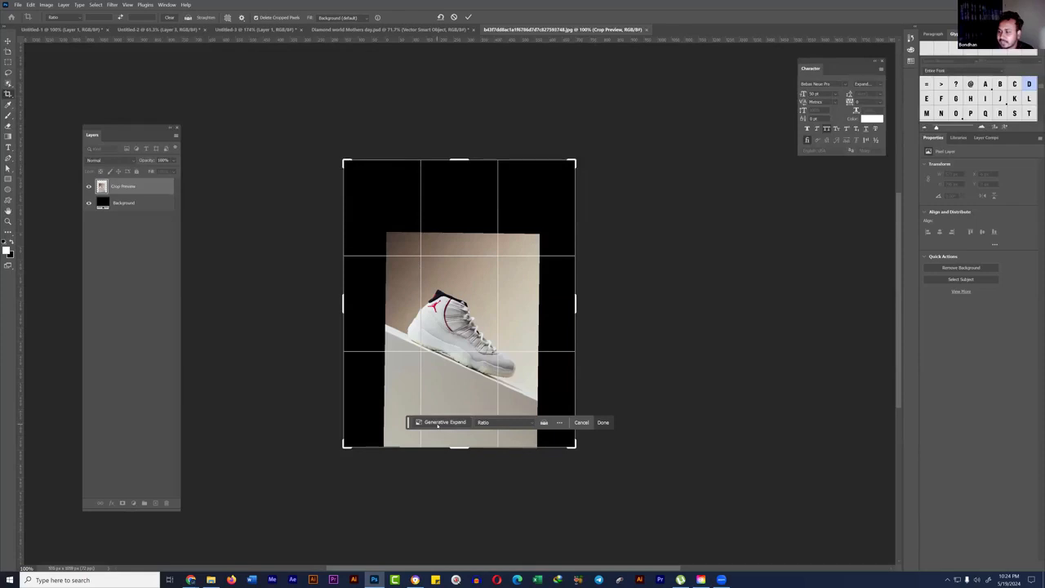
# Step: Fill the extended canvas using Generative Expand without a prompt, compare the three variations and keep the first one
pyautogui.click(439, 422)
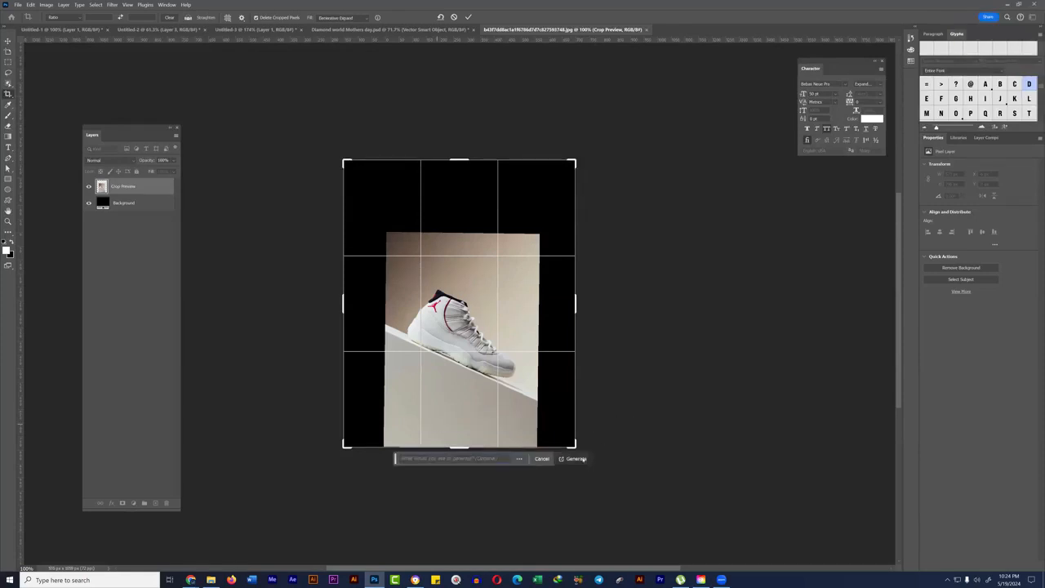
pyautogui.click(582, 459)
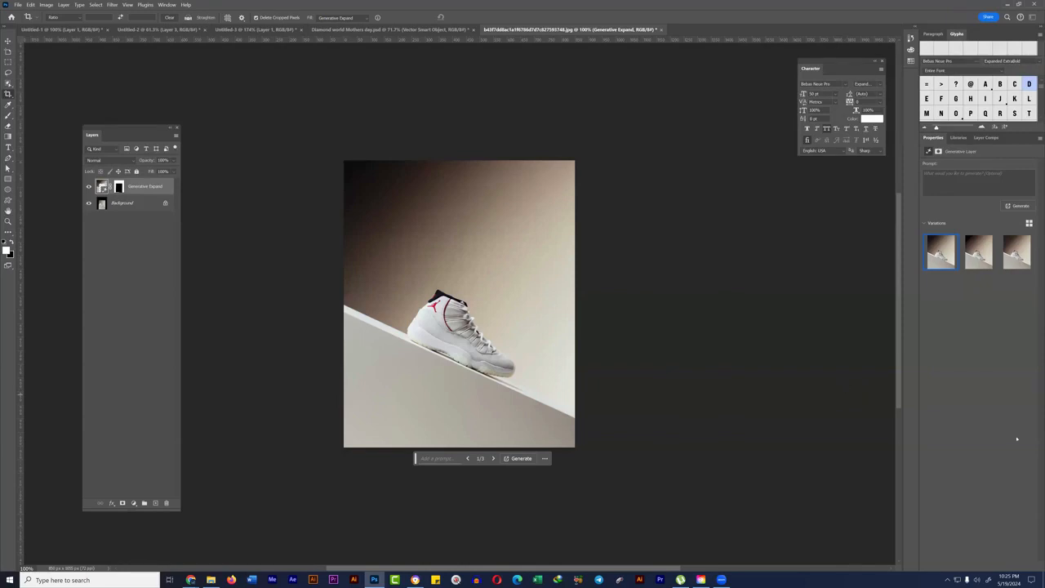
pyautogui.click(975, 253)
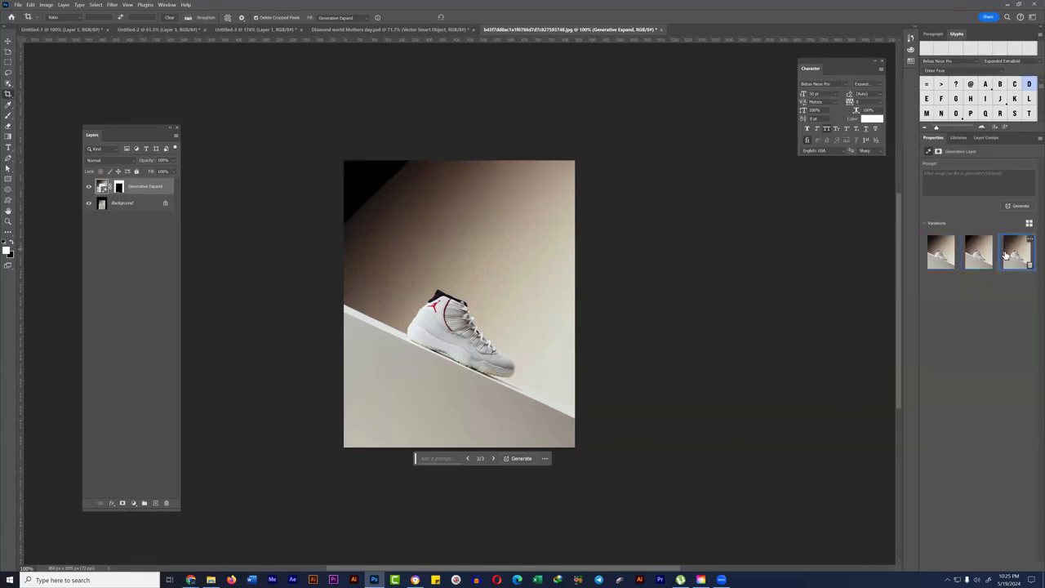
pyautogui.click(1008, 255)
pyautogui.click(937, 257)
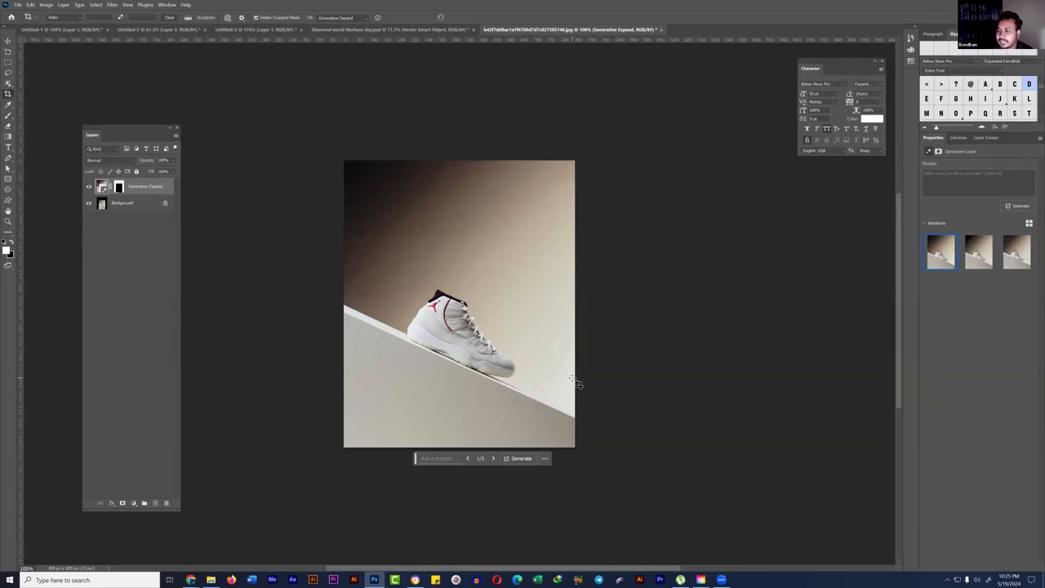